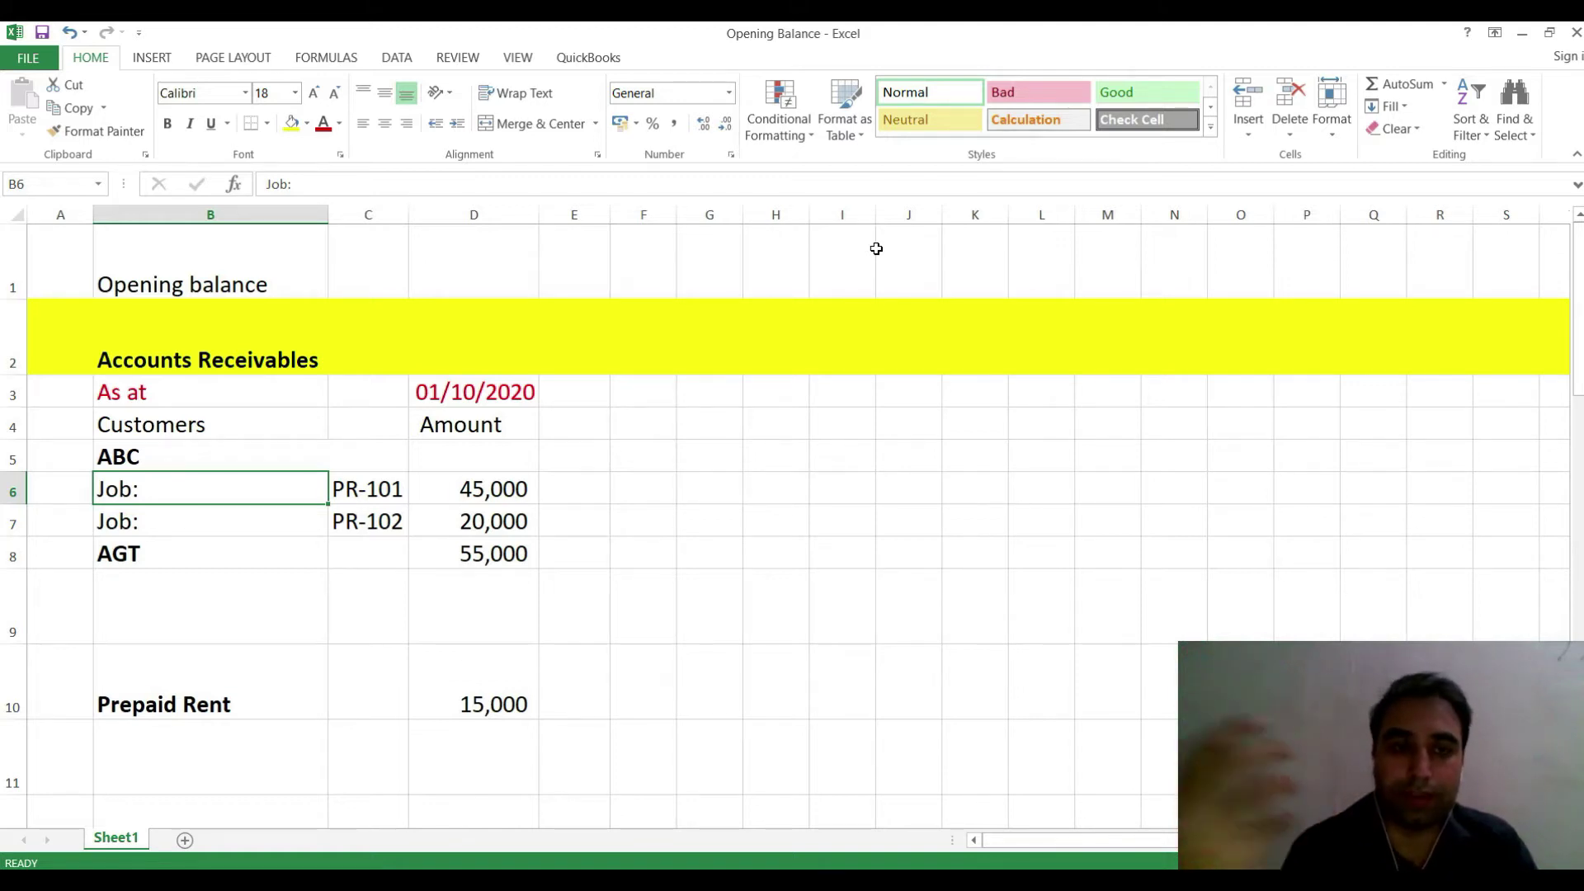
- Review the opening balance sheet's sections for receivables, prepaid rent, payables, inventory, bank accounts and petty cash
scroll(908, 274, "down", 3)
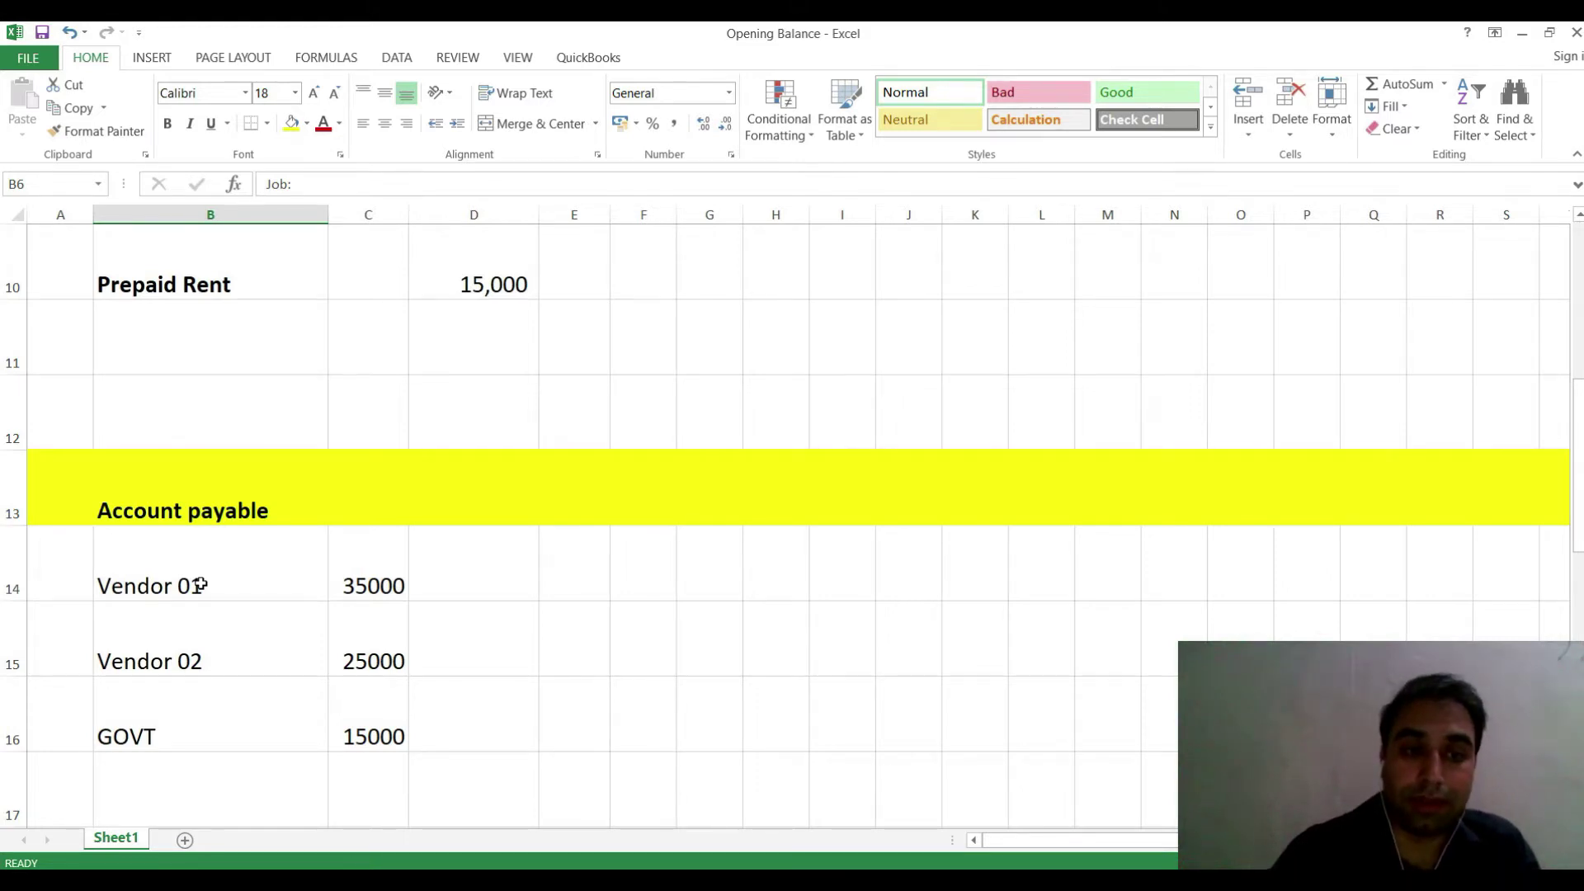
scroll(200, 585, "down", 3)
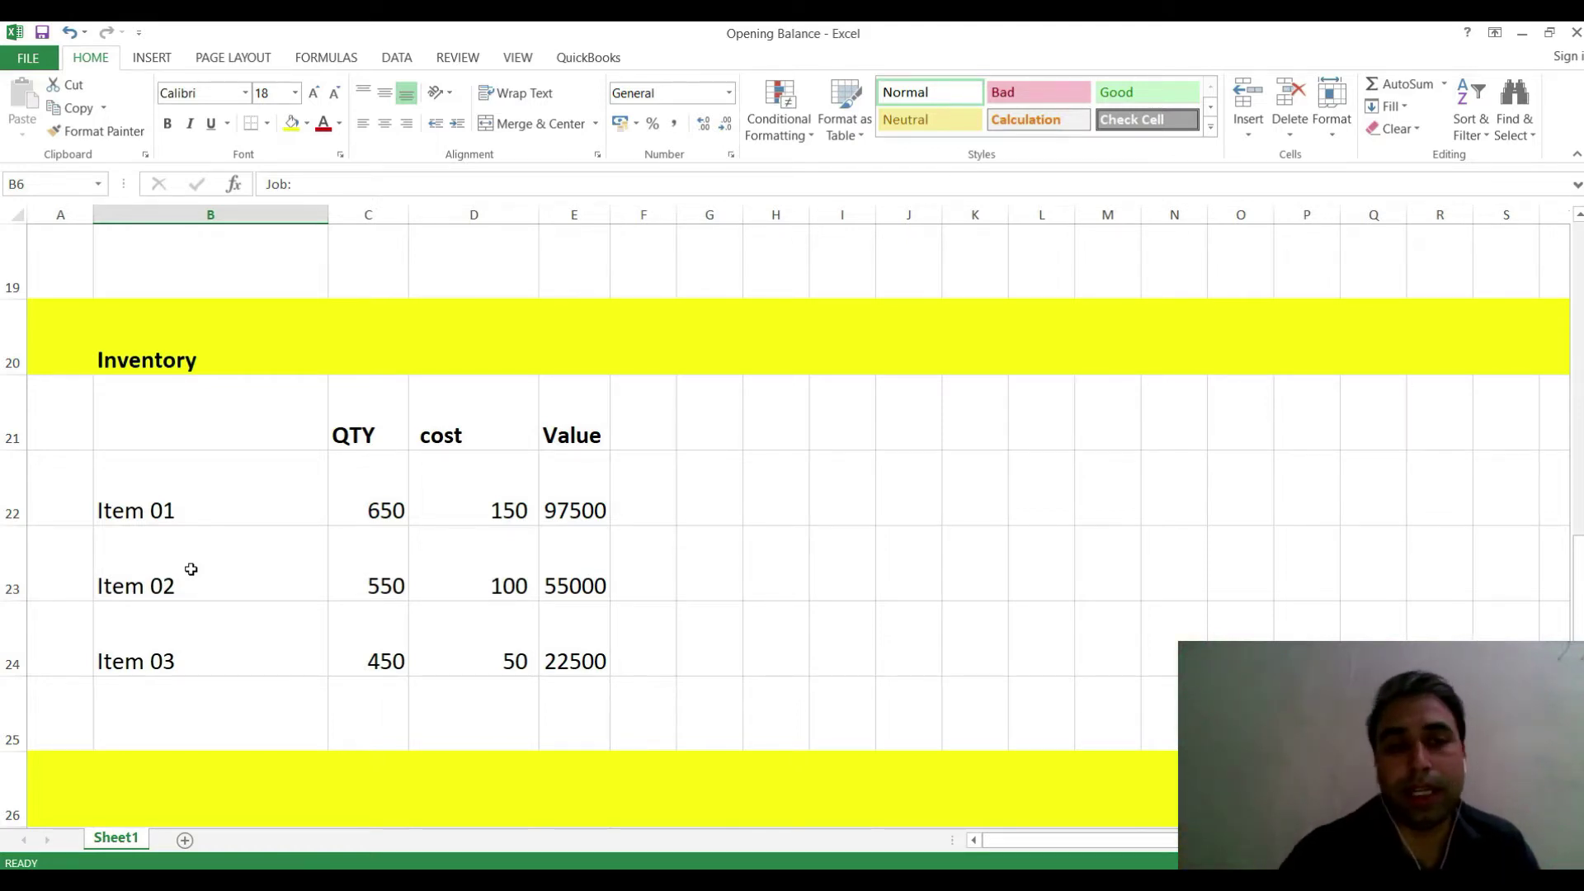
scroll(239, 566, "down", 2)
left_click(192, 439)
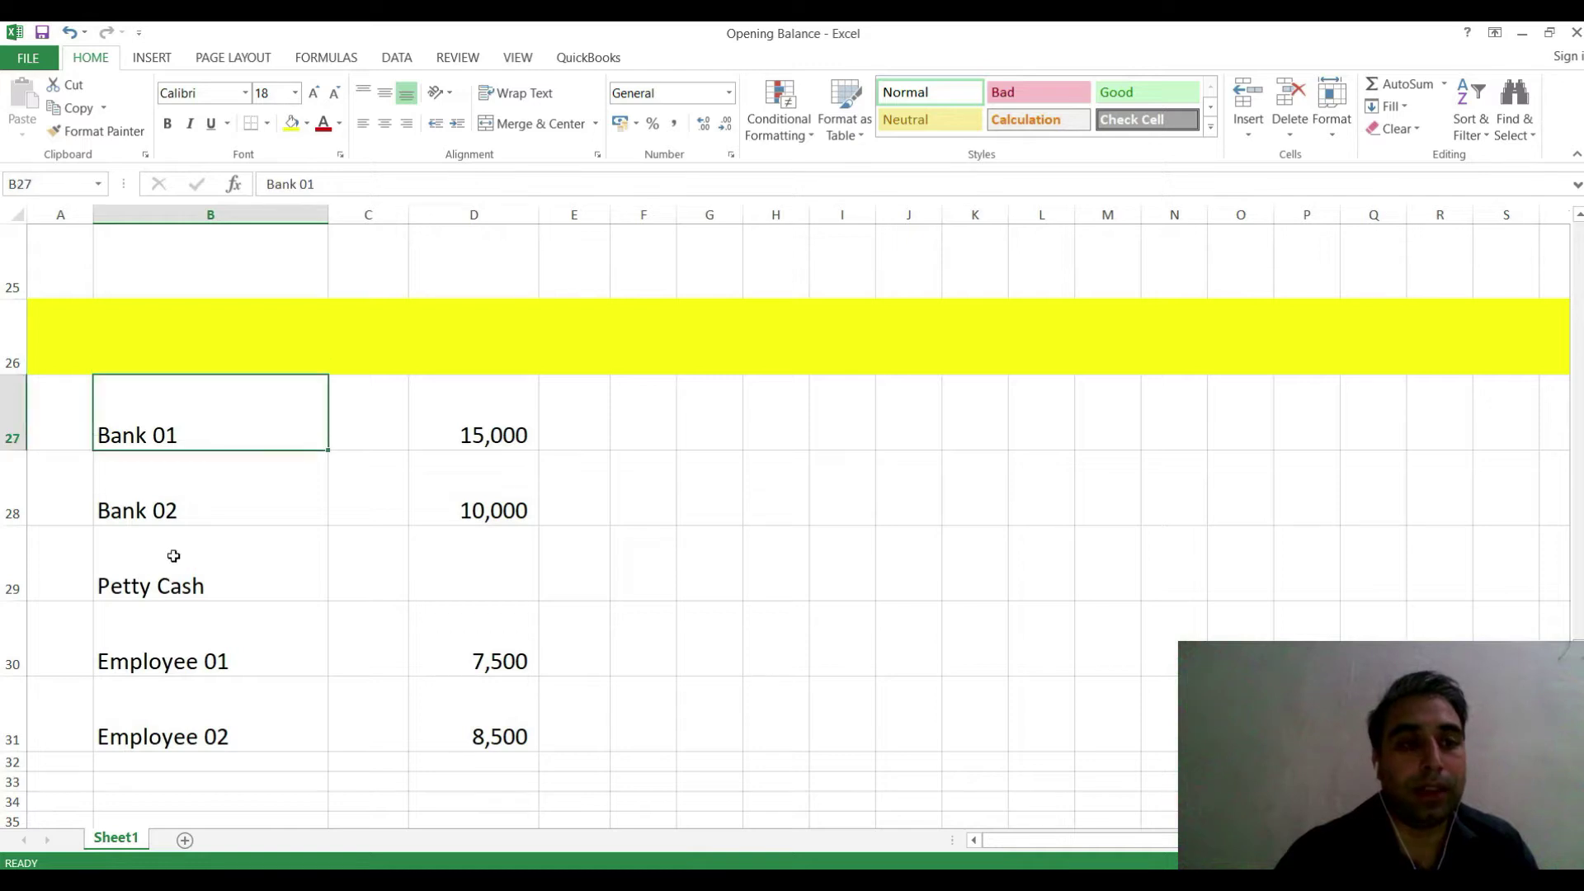
left_click(170, 555)
scroll(290, 676, "down", 2)
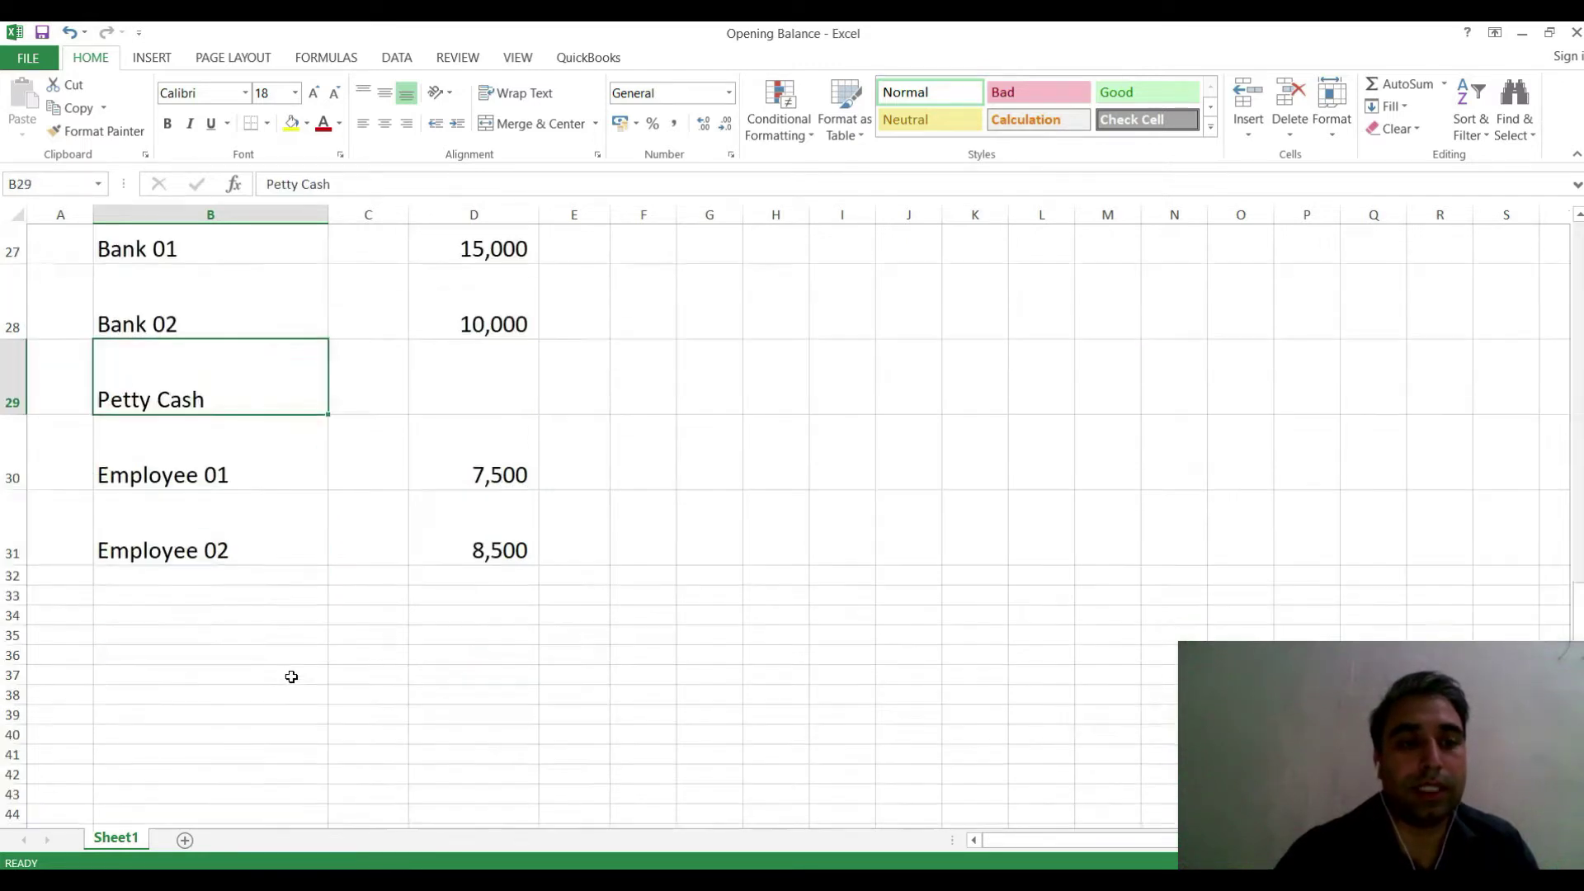
scroll(290, 676, "up", 10)
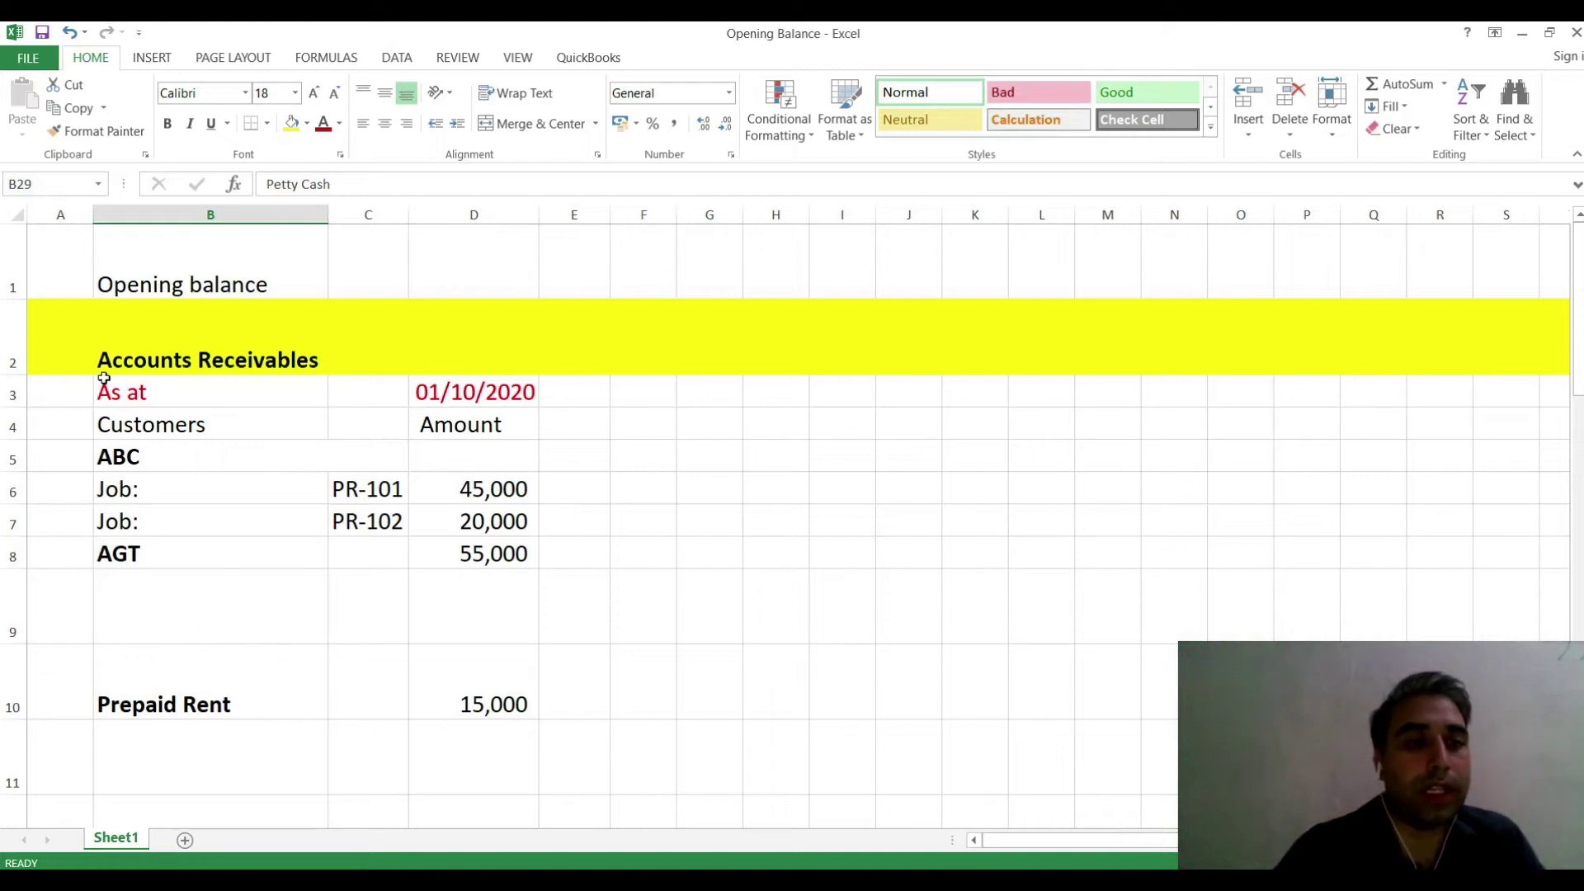
- Examine the Accounts Receivables section: customer ABC with its jobs PR-101 and PR-102, and customer AGT, with their amounts
left_click(132, 368)
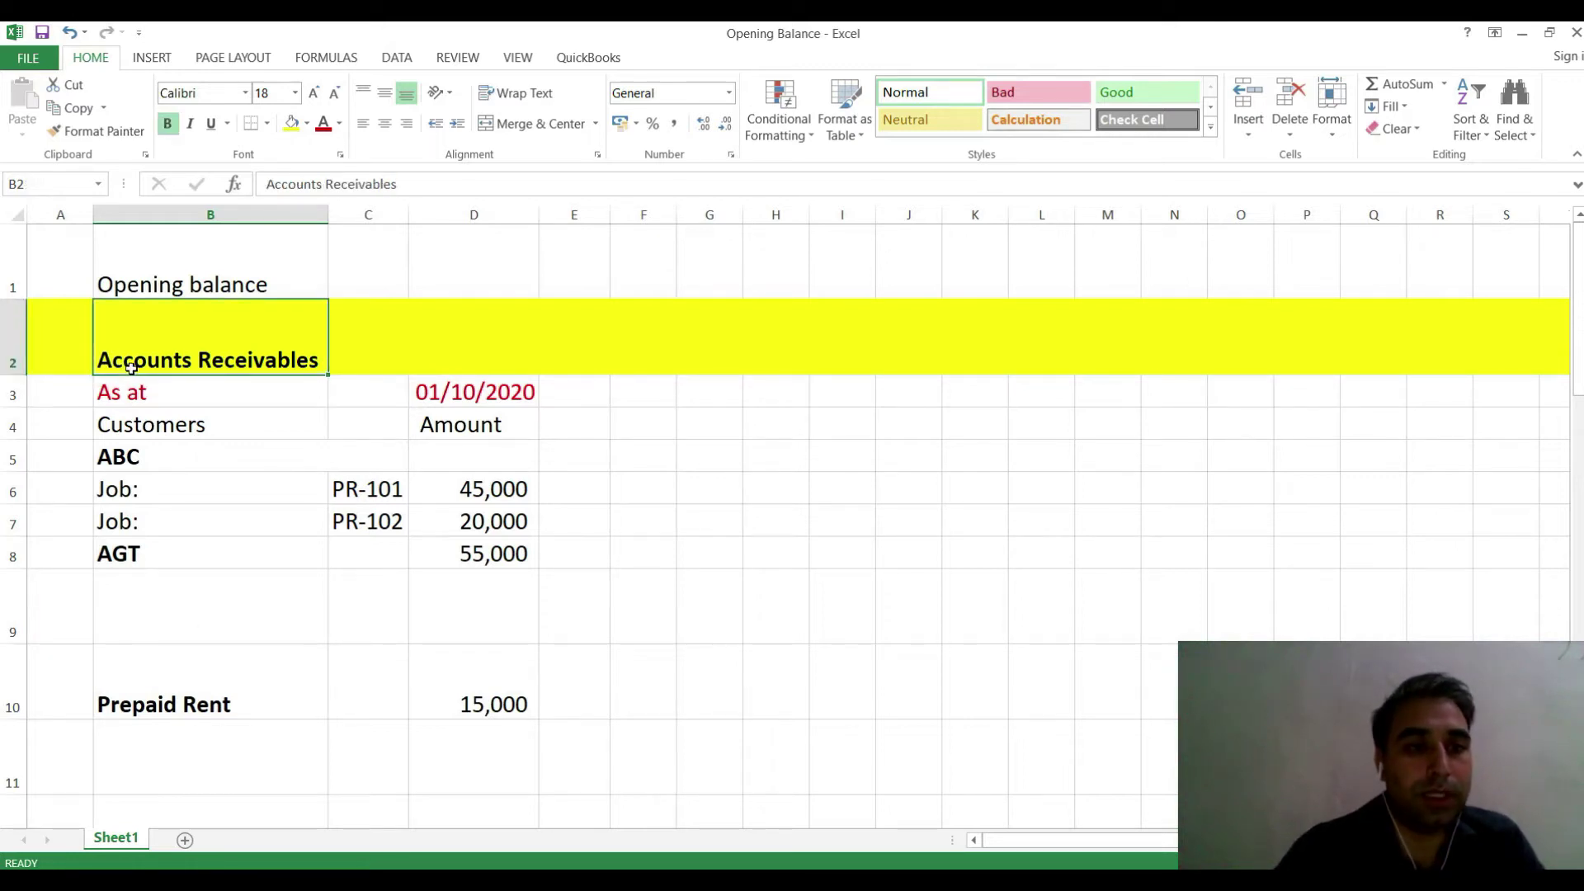
left_click(124, 462)
left_click_drag(469, 489, 170, 520)
left_click(113, 465)
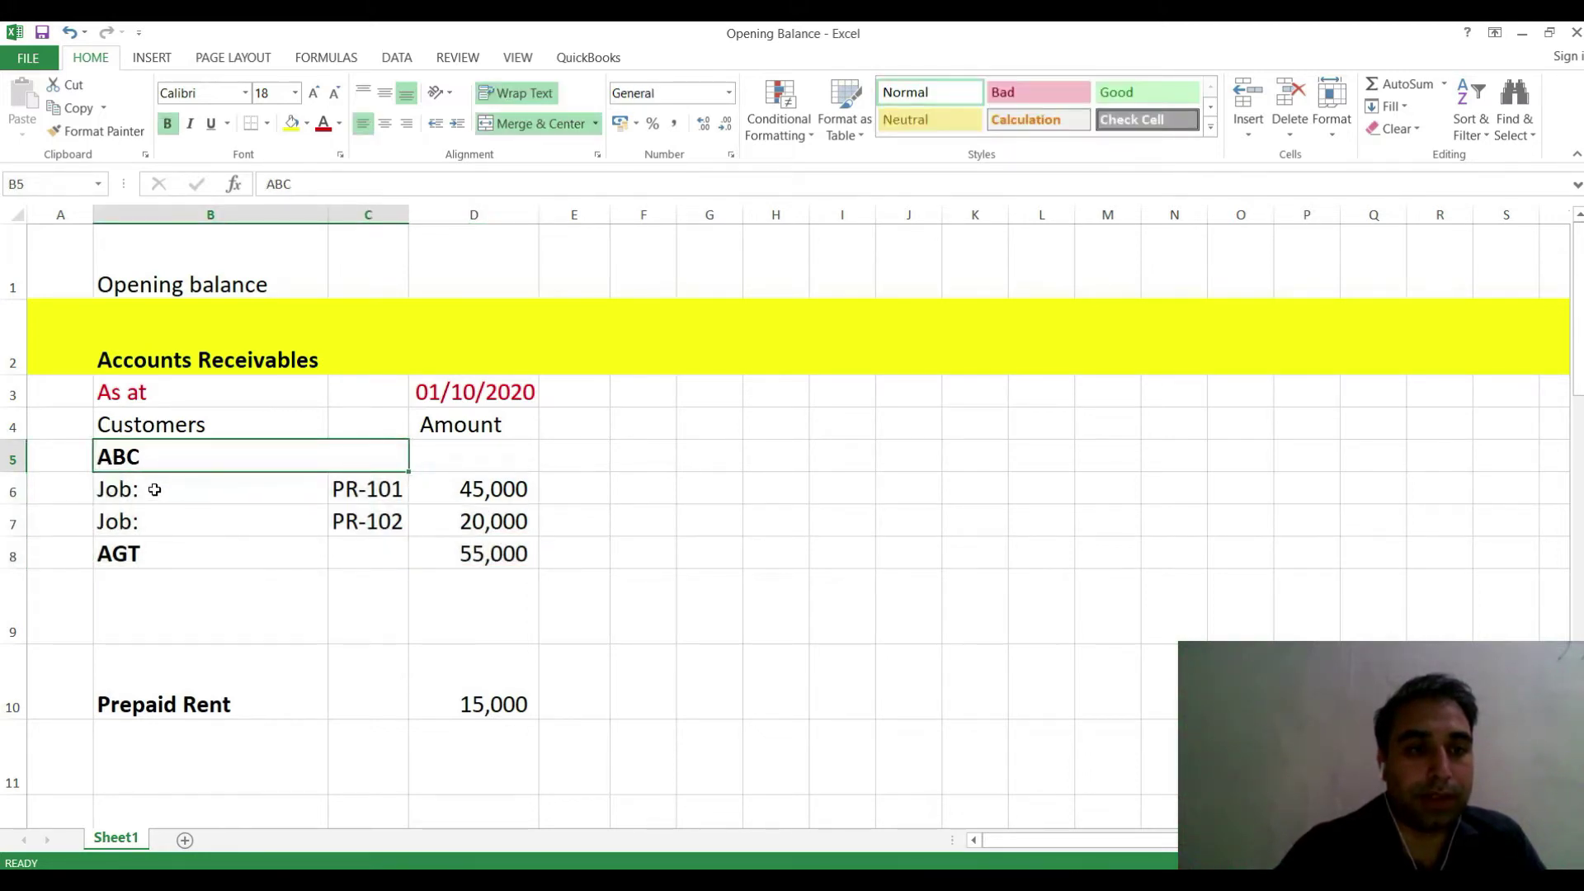
left_click(170, 495)
left_click(384, 489)
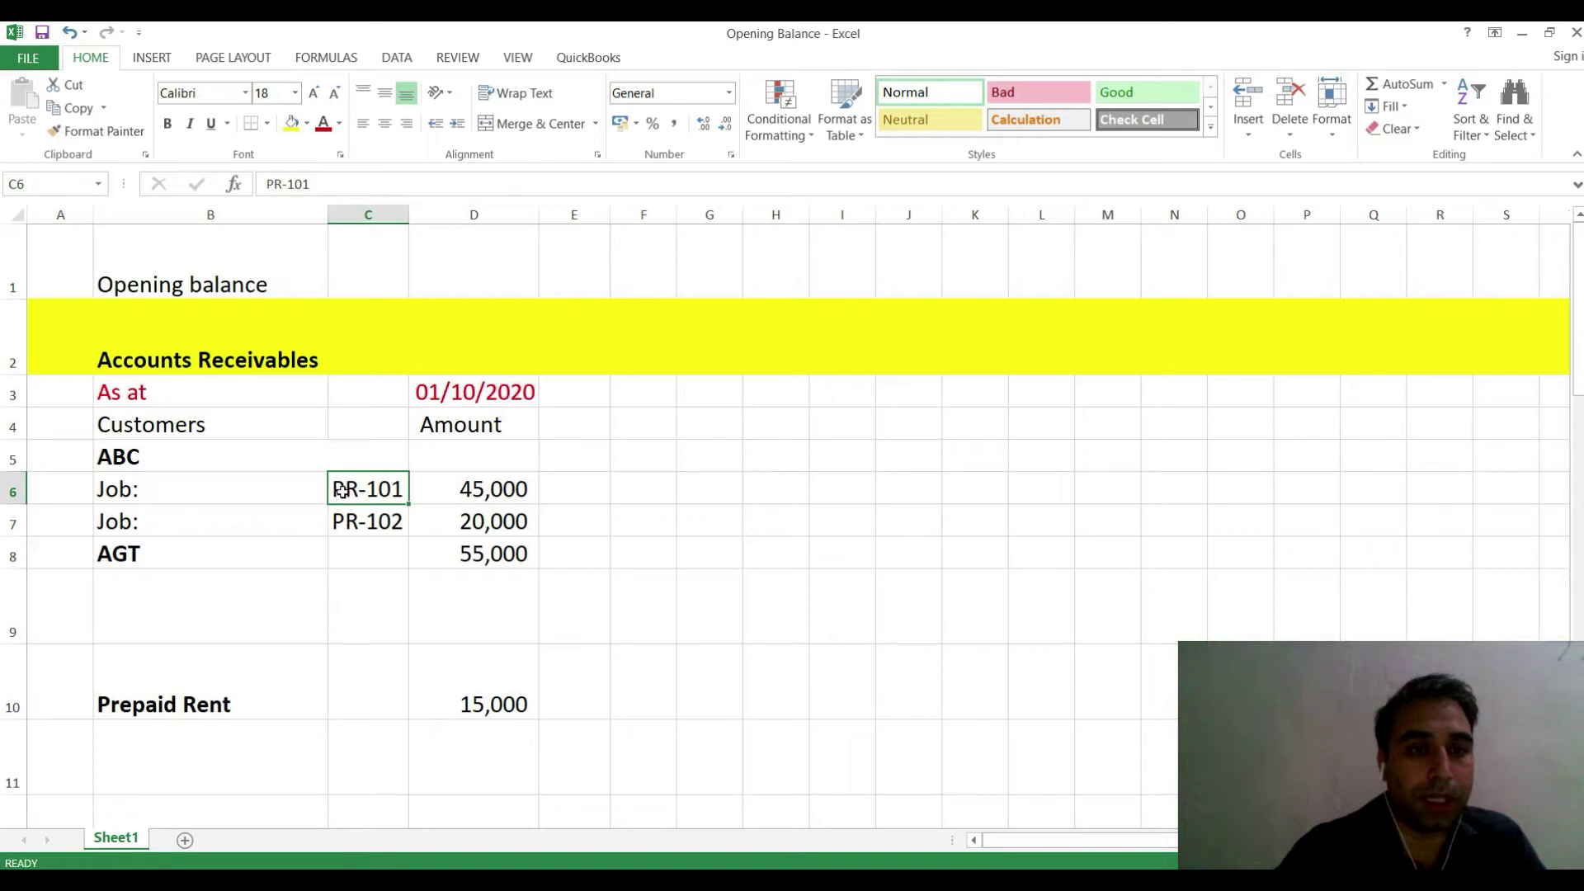
left_click(360, 529)
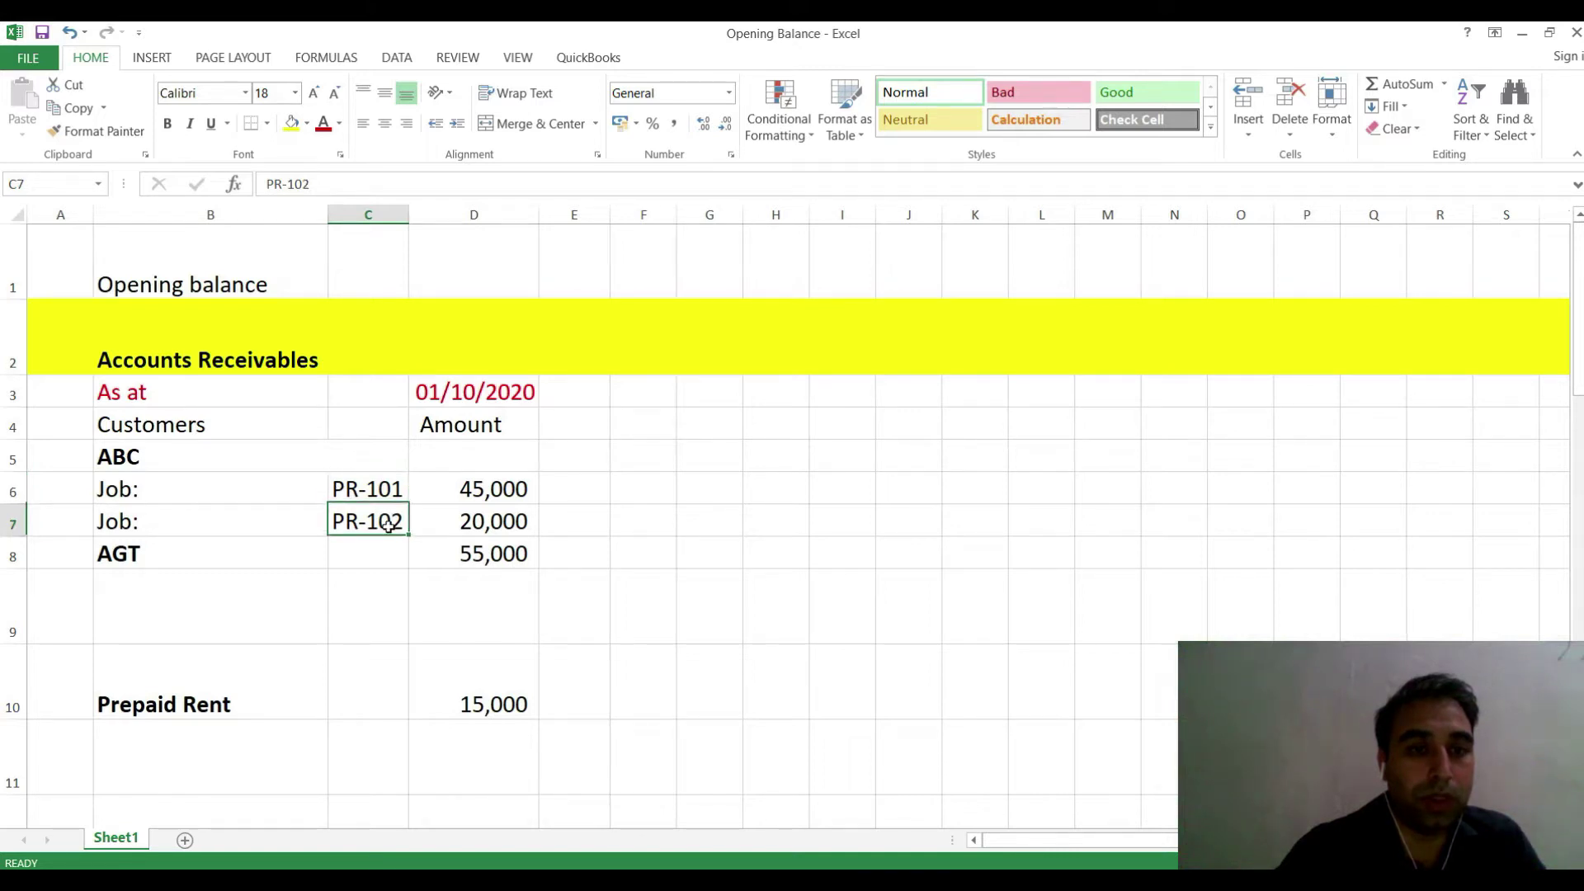
left_click_drag(477, 489, 176, 513)
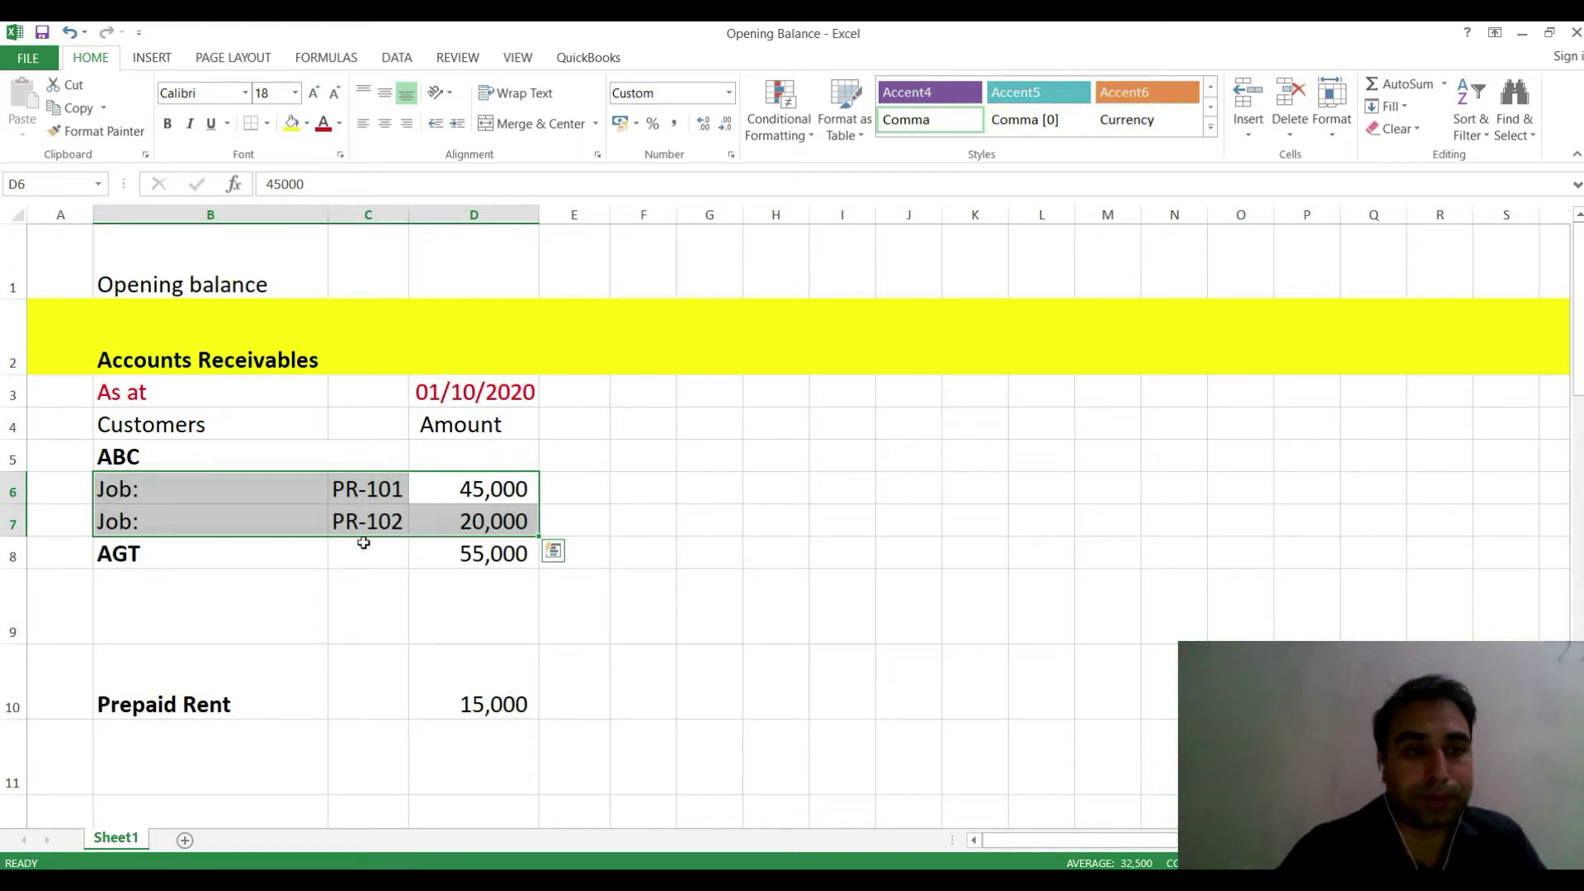
left_click(163, 555)
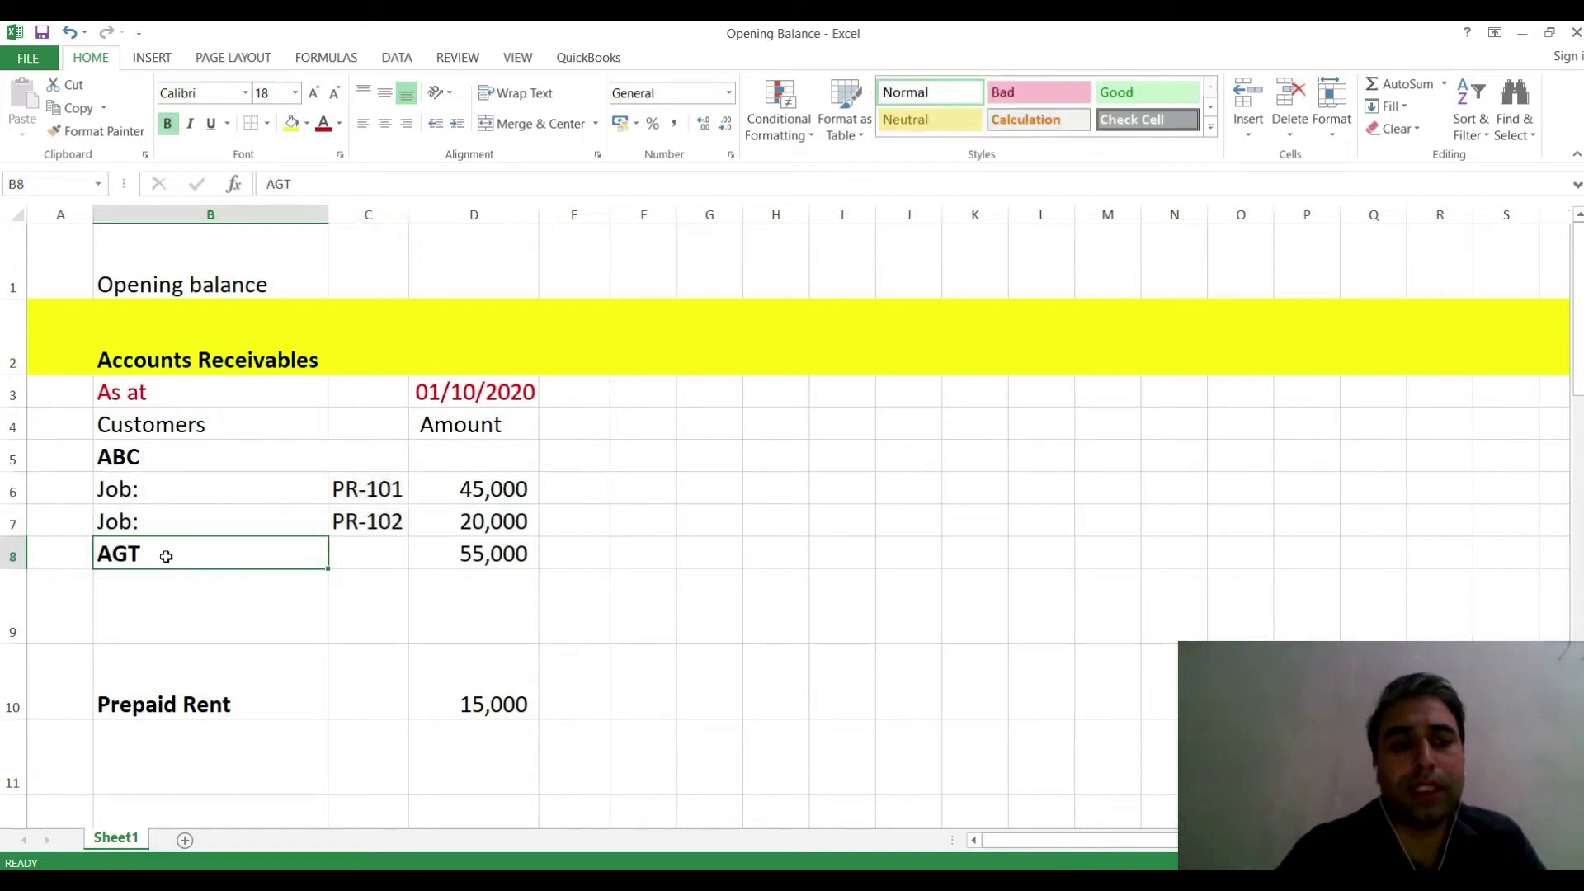
left_click(481, 553)
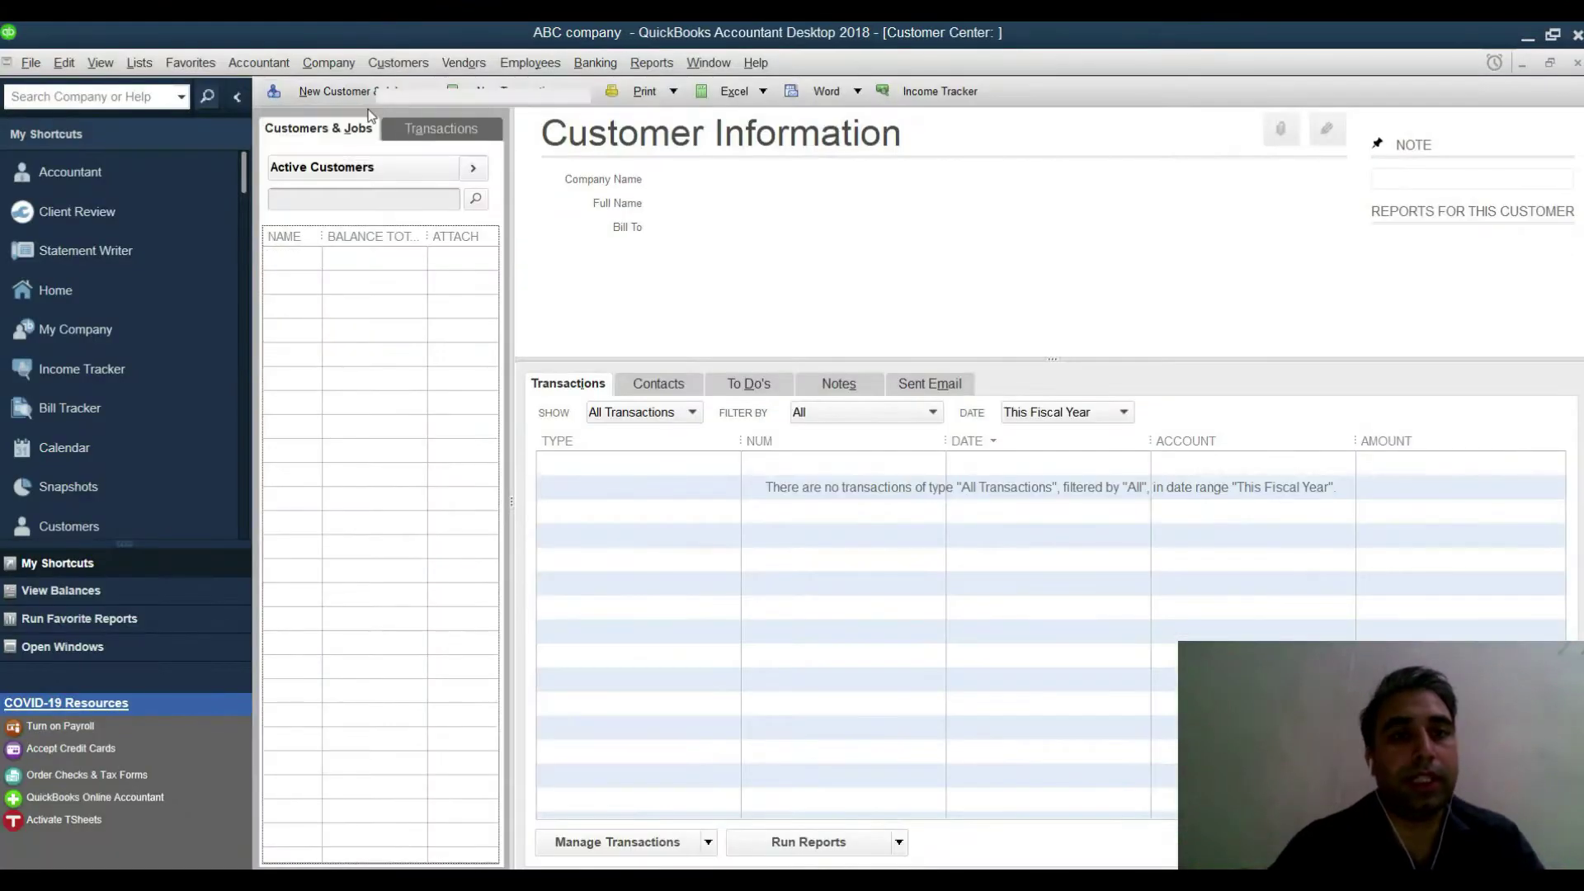
- Create a new customer in QuickBooks named ABC, copying the name from the Excel opening balance sheet
left_click(376, 115)
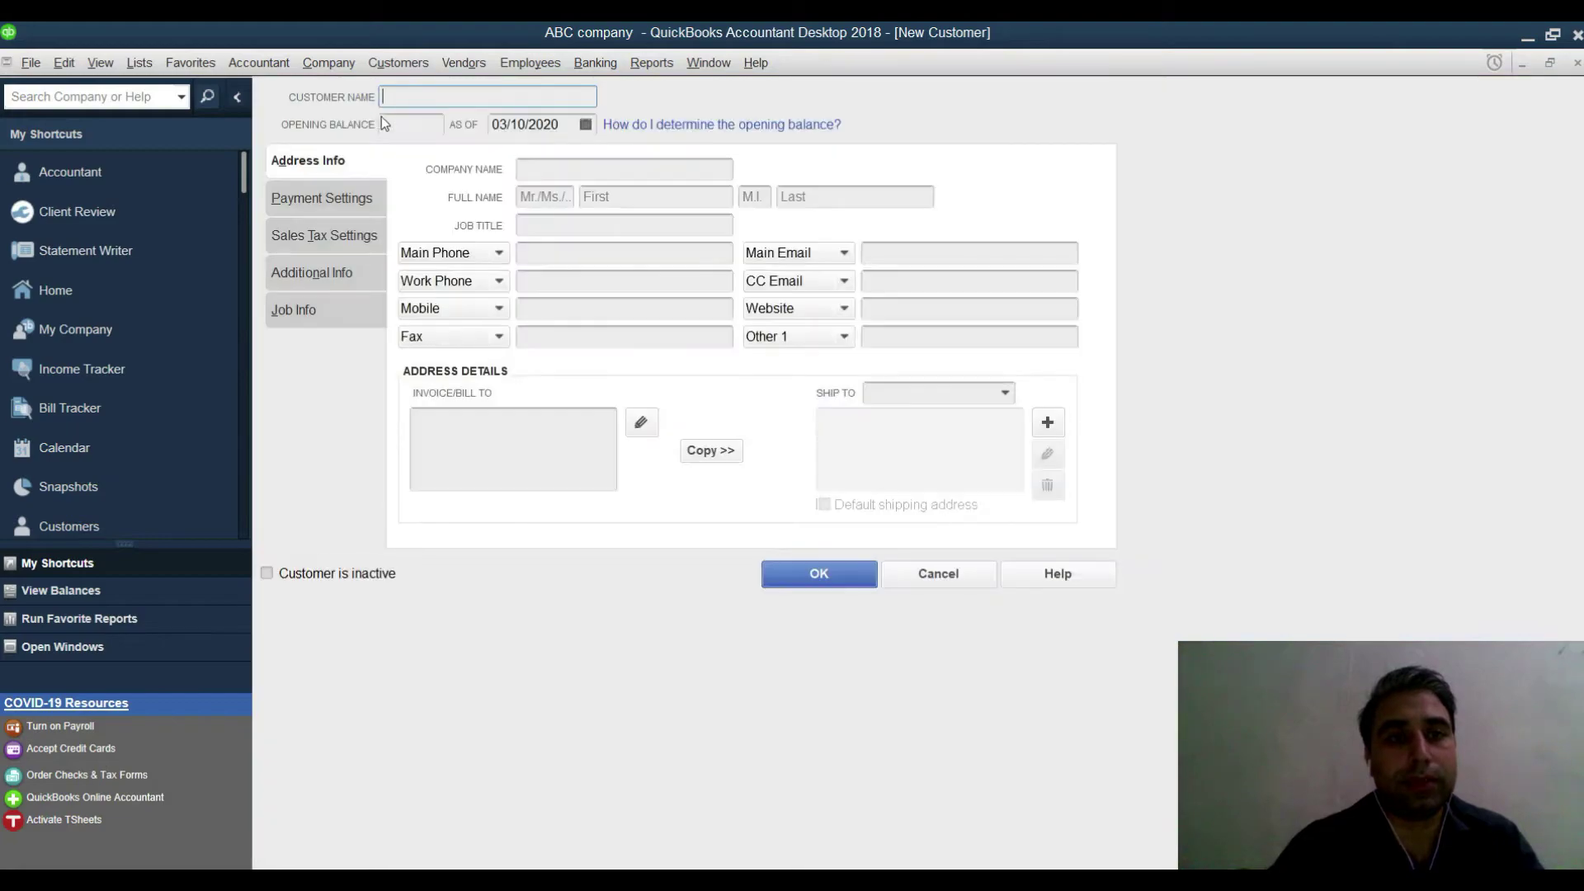
key("alt+Tab")
left_click(122, 456)
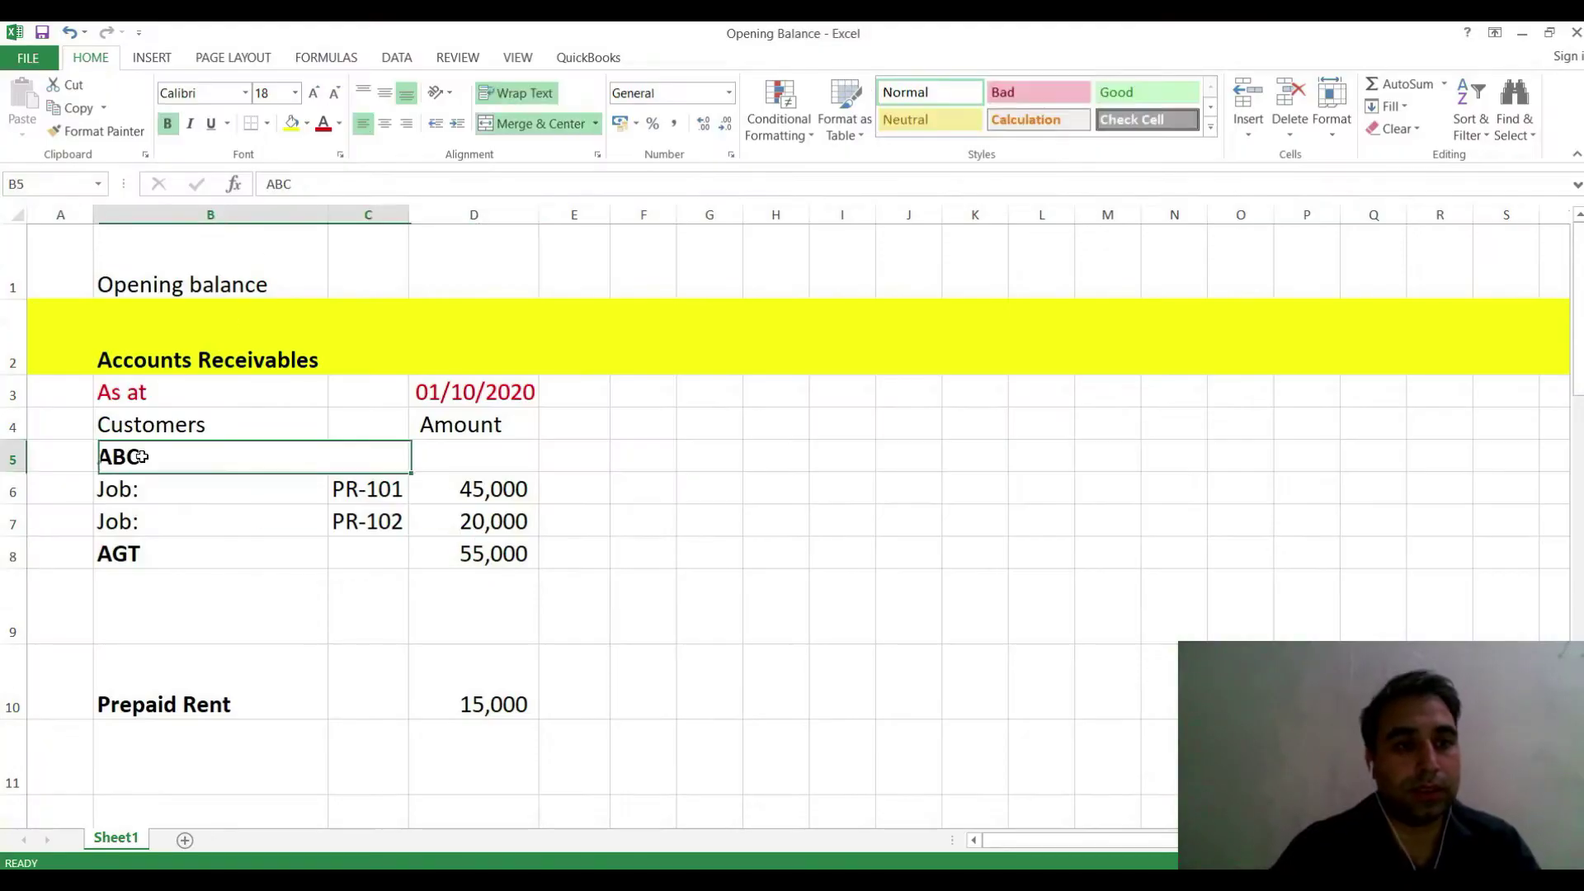
key("ctrl+c")
key("alt+Tab")
key("ctrl+v")
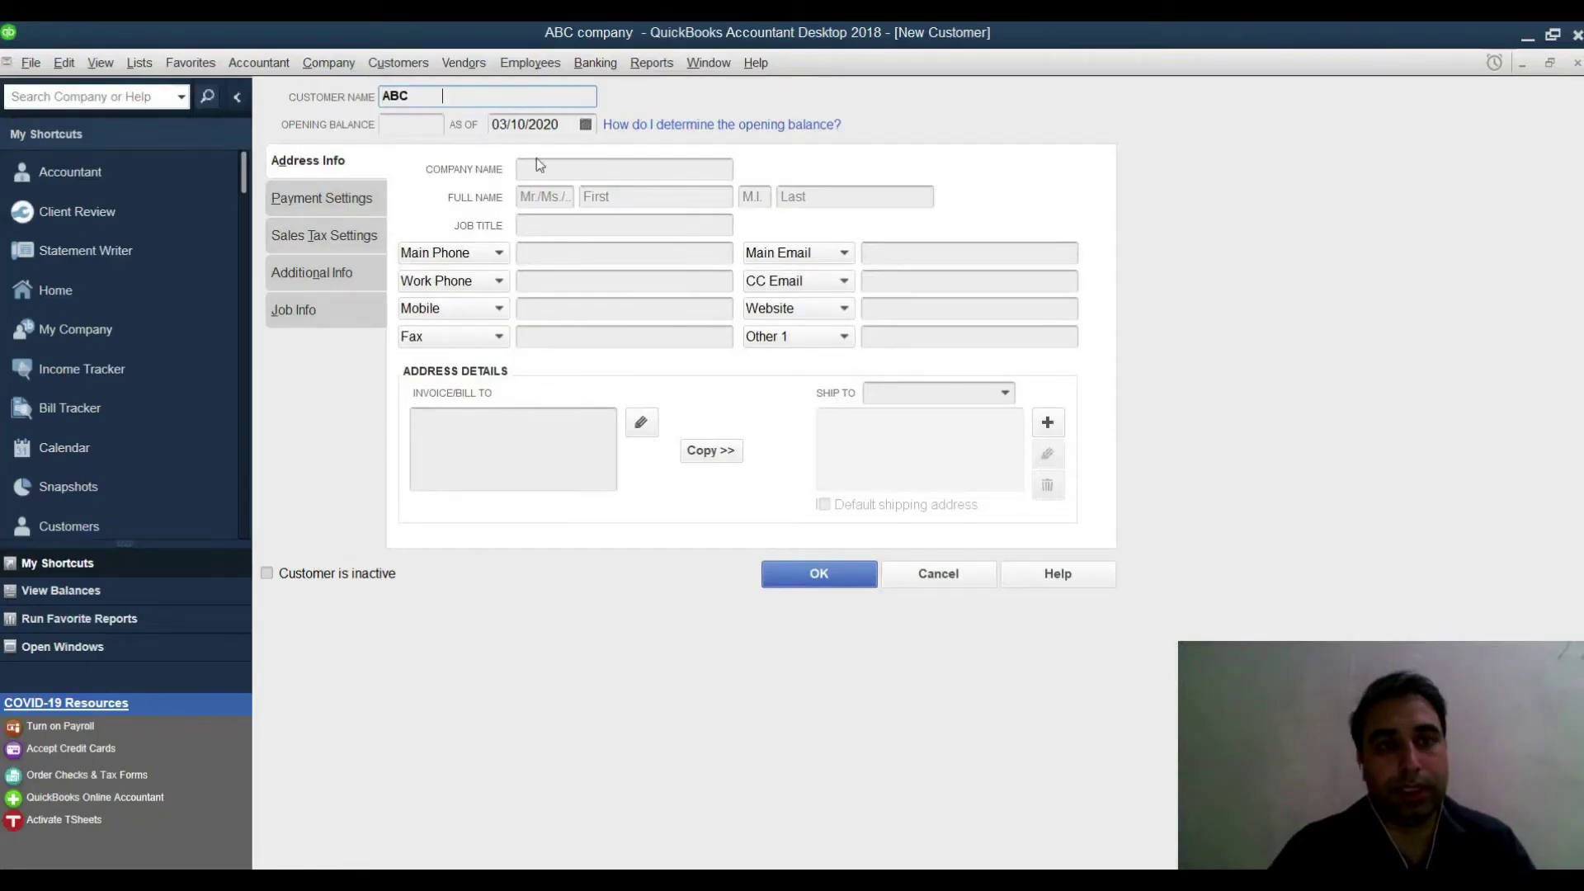
left_click(796, 573)
- Add a job under customer ABC named PR-101, copying the job name from the Excel sheet
right_click(345, 265)
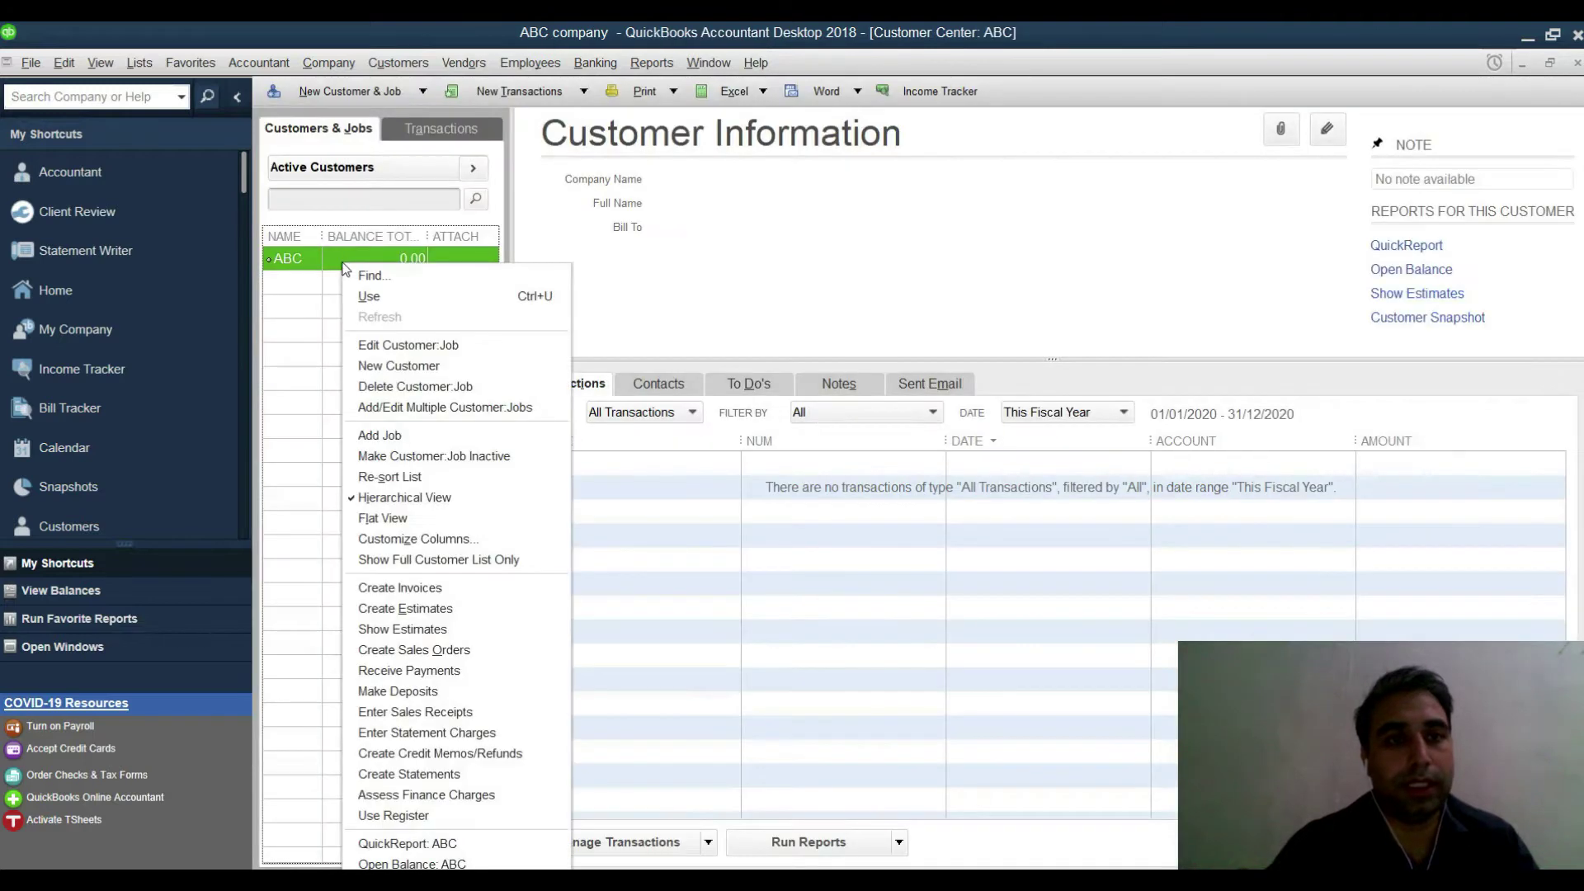
left_click(413, 430)
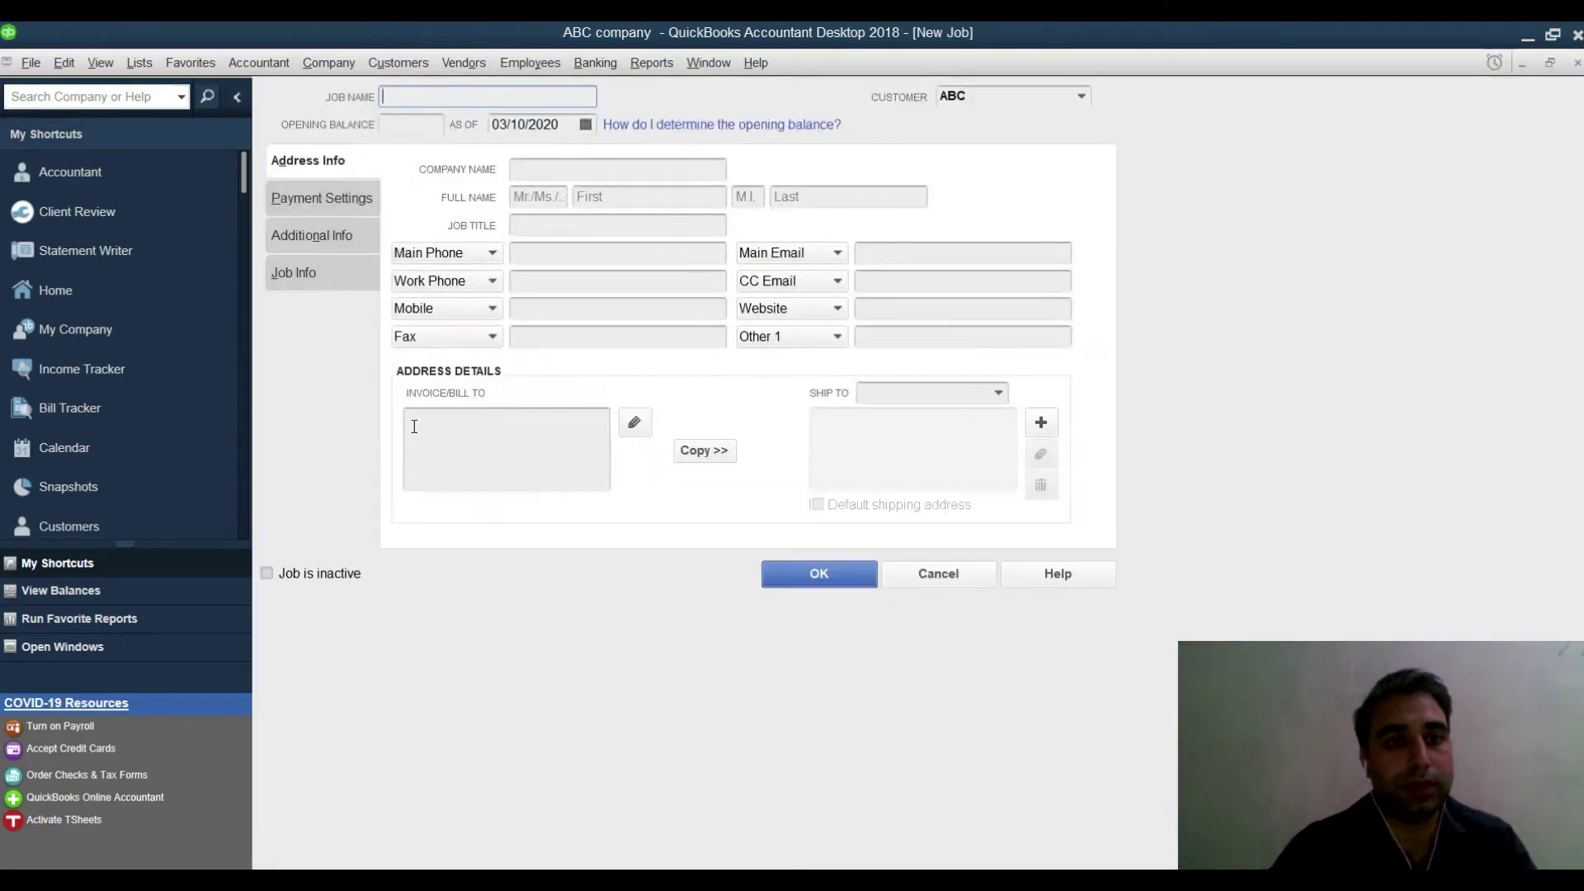
key("alt+Tab")
left_click(394, 490)
key("ctrl+c")
key("alt+Tab")
key("ctrl+v")
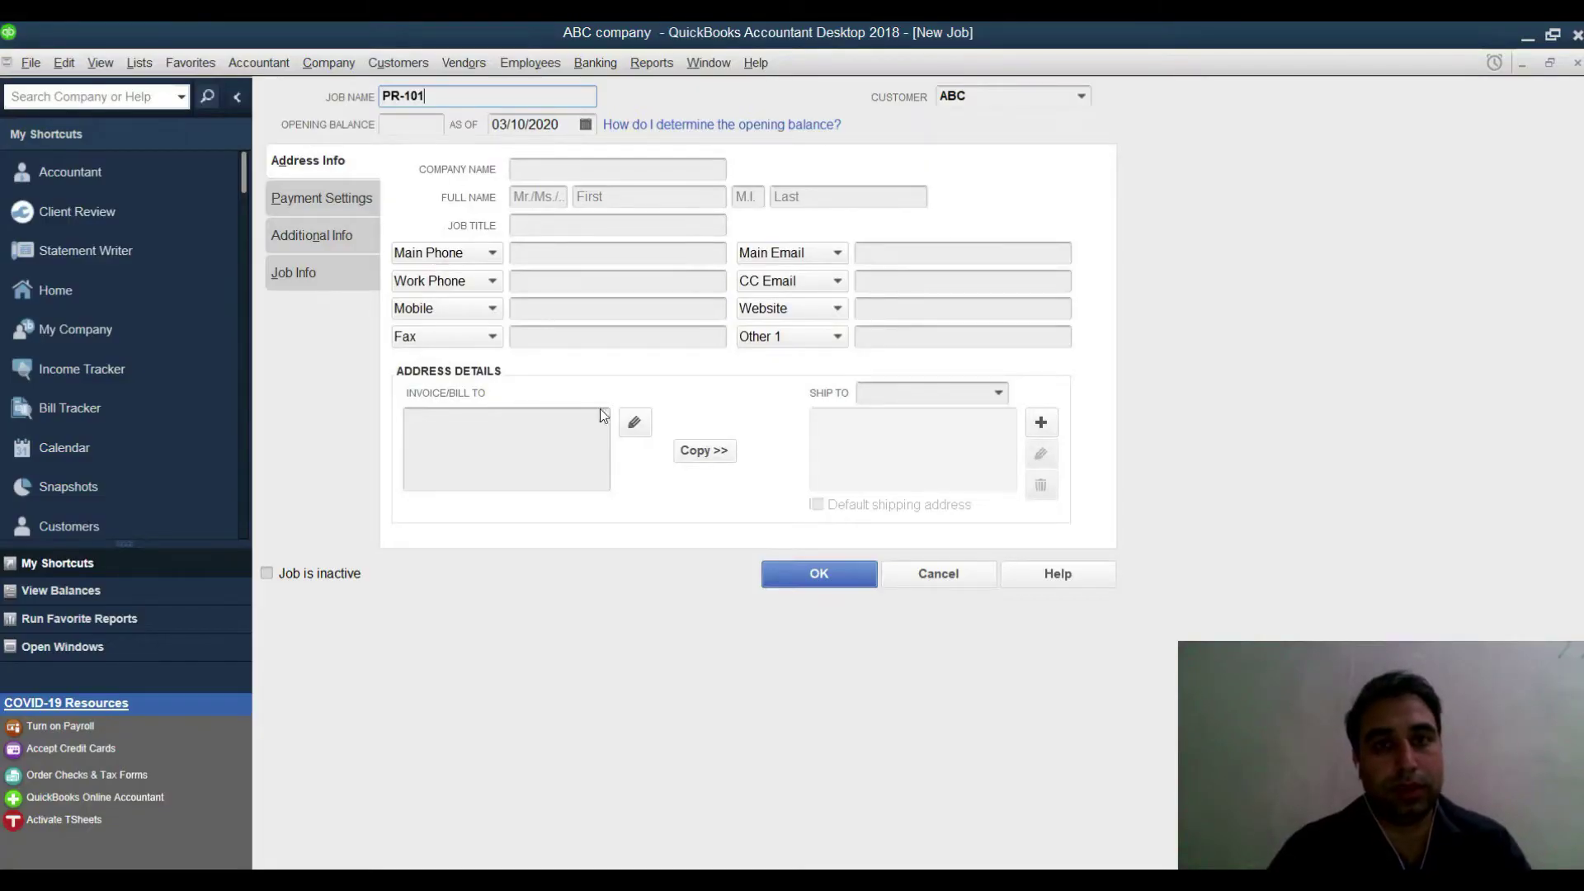
left_click(815, 573)
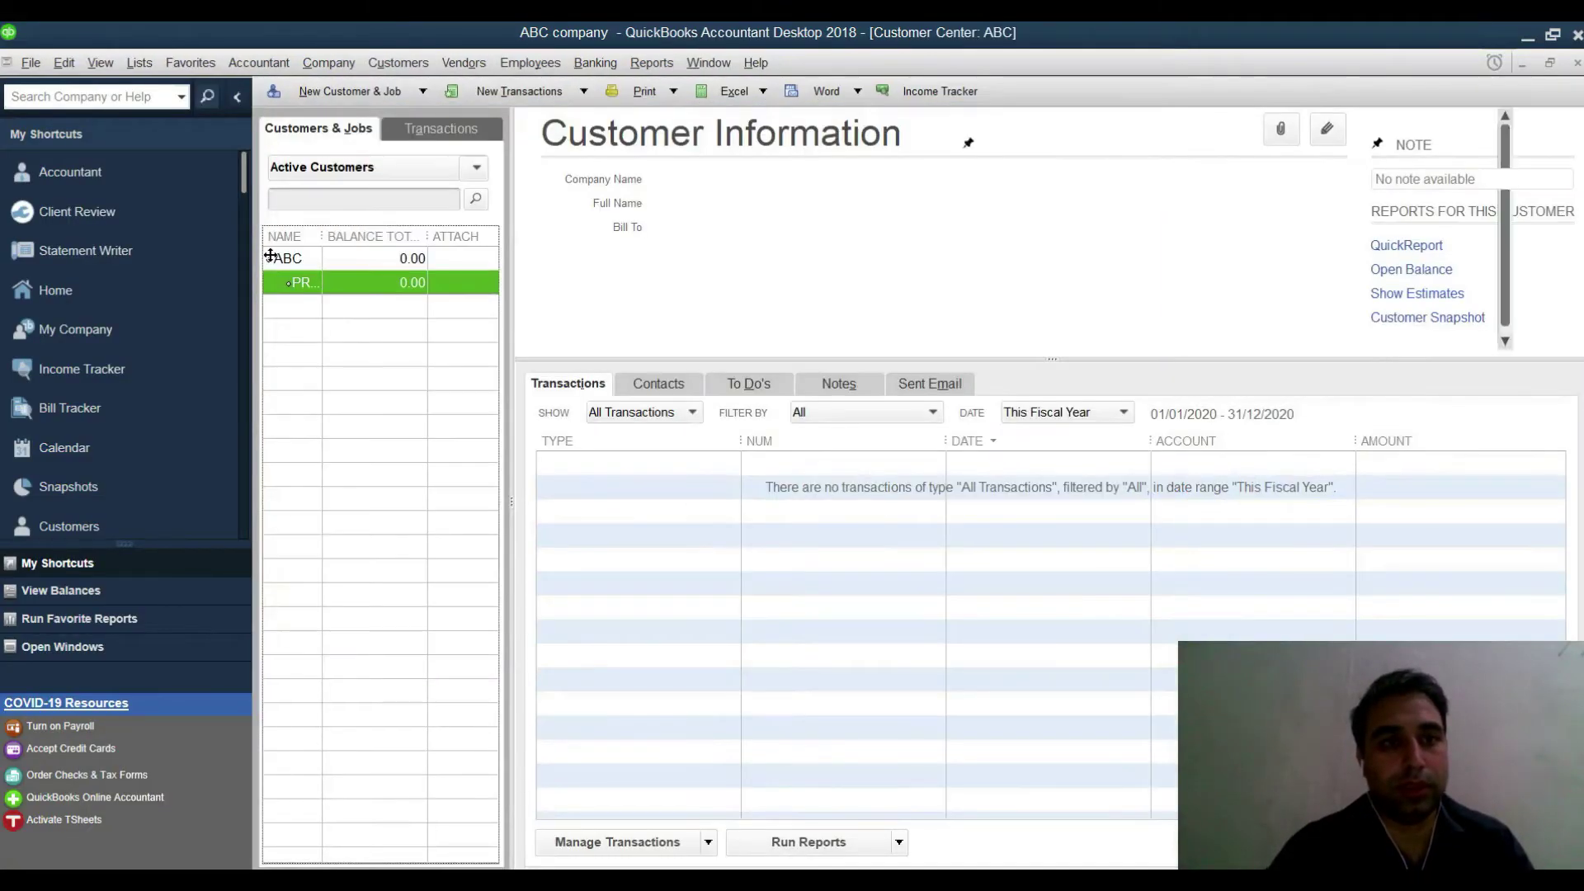
- Add the job PR-102 under customer ABC and create the customer AGT
right_click(273, 258)
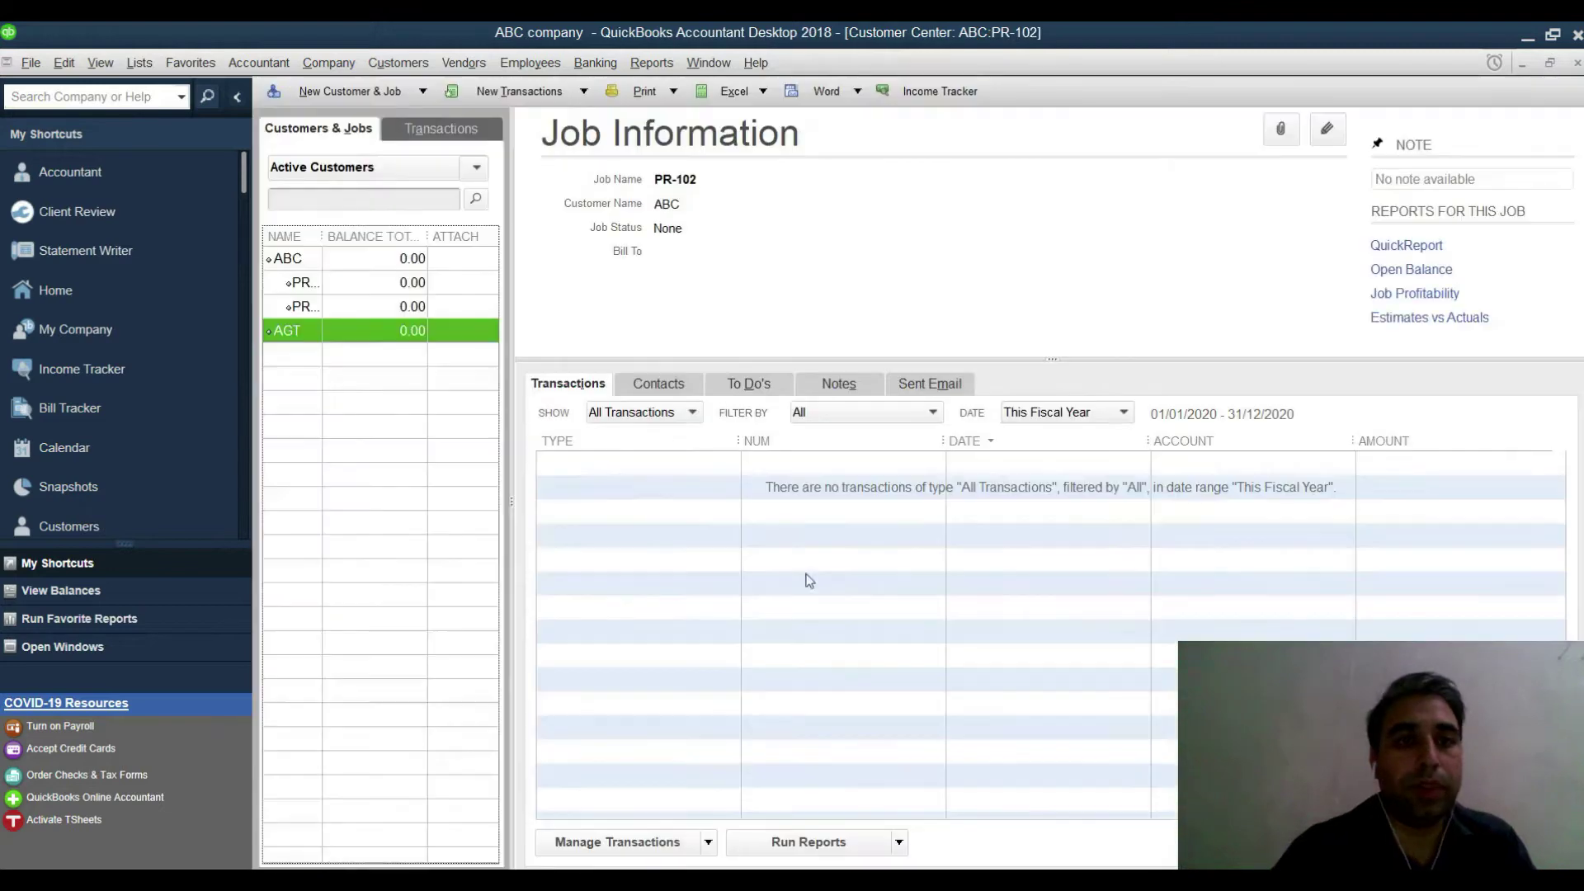
- Start an invoice for ABC's job PR-101 and define a new Other Charge item named Opening Balance on its first line
right_click(310, 281)
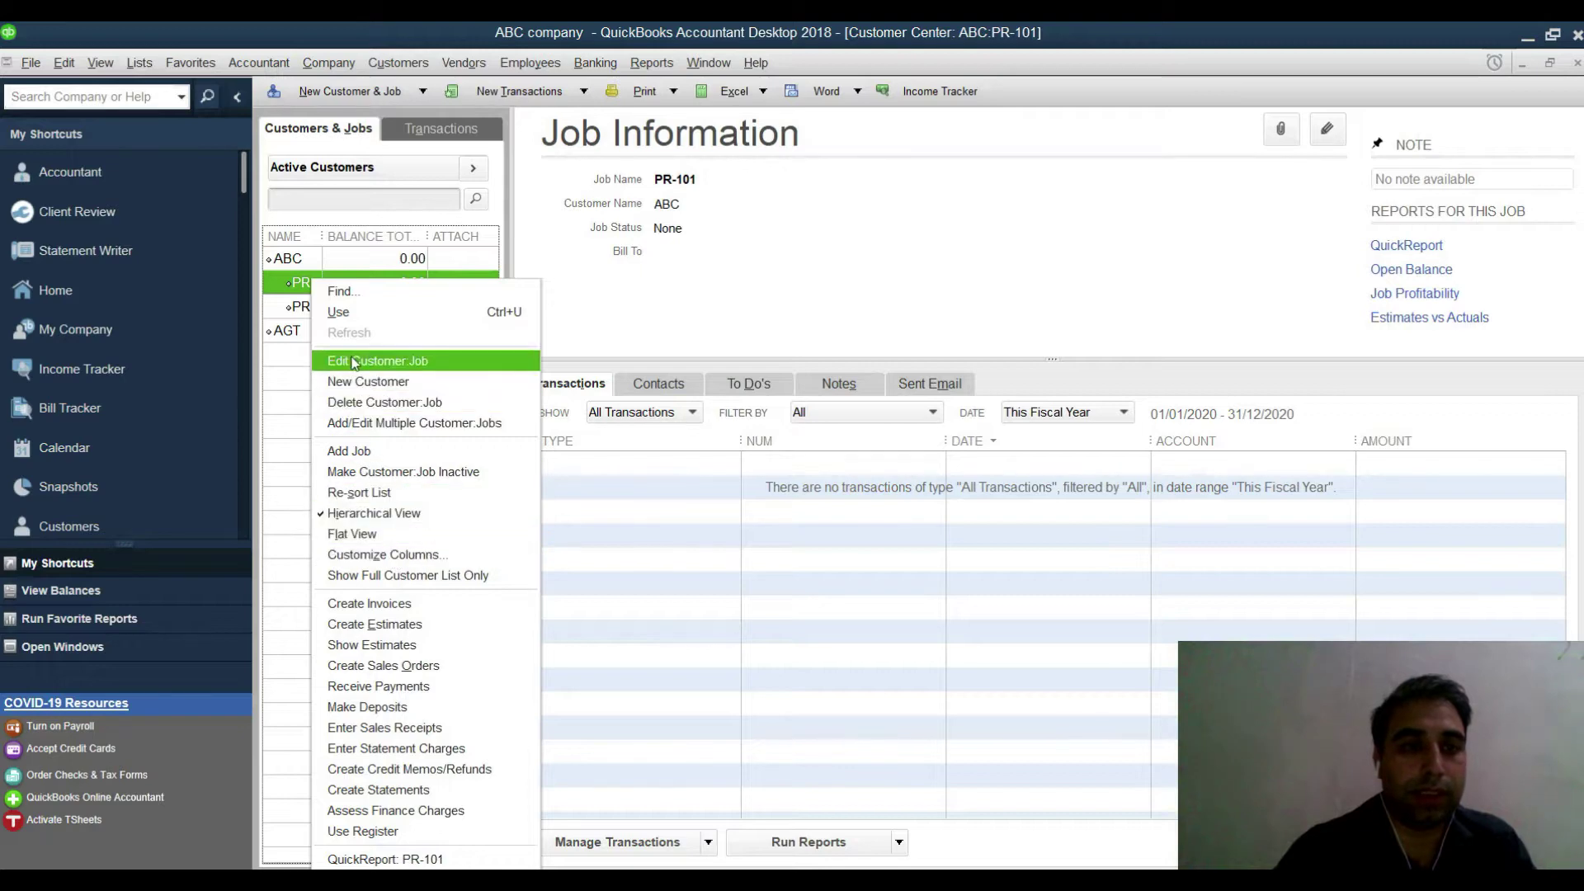
left_click(402, 623)
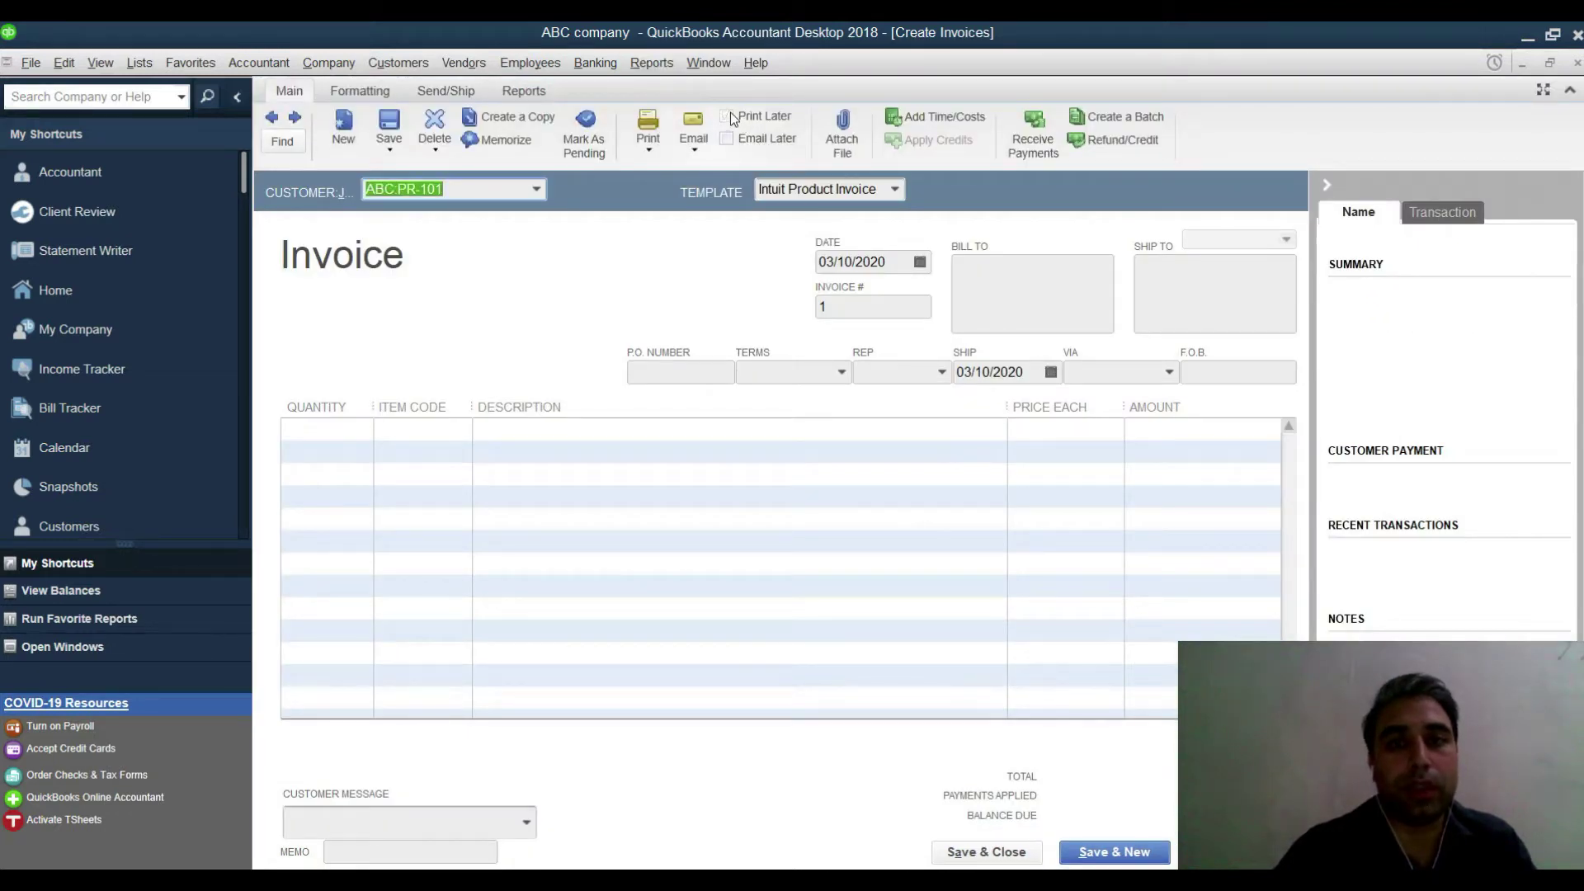
left_click(449, 429)
left_click(462, 430)
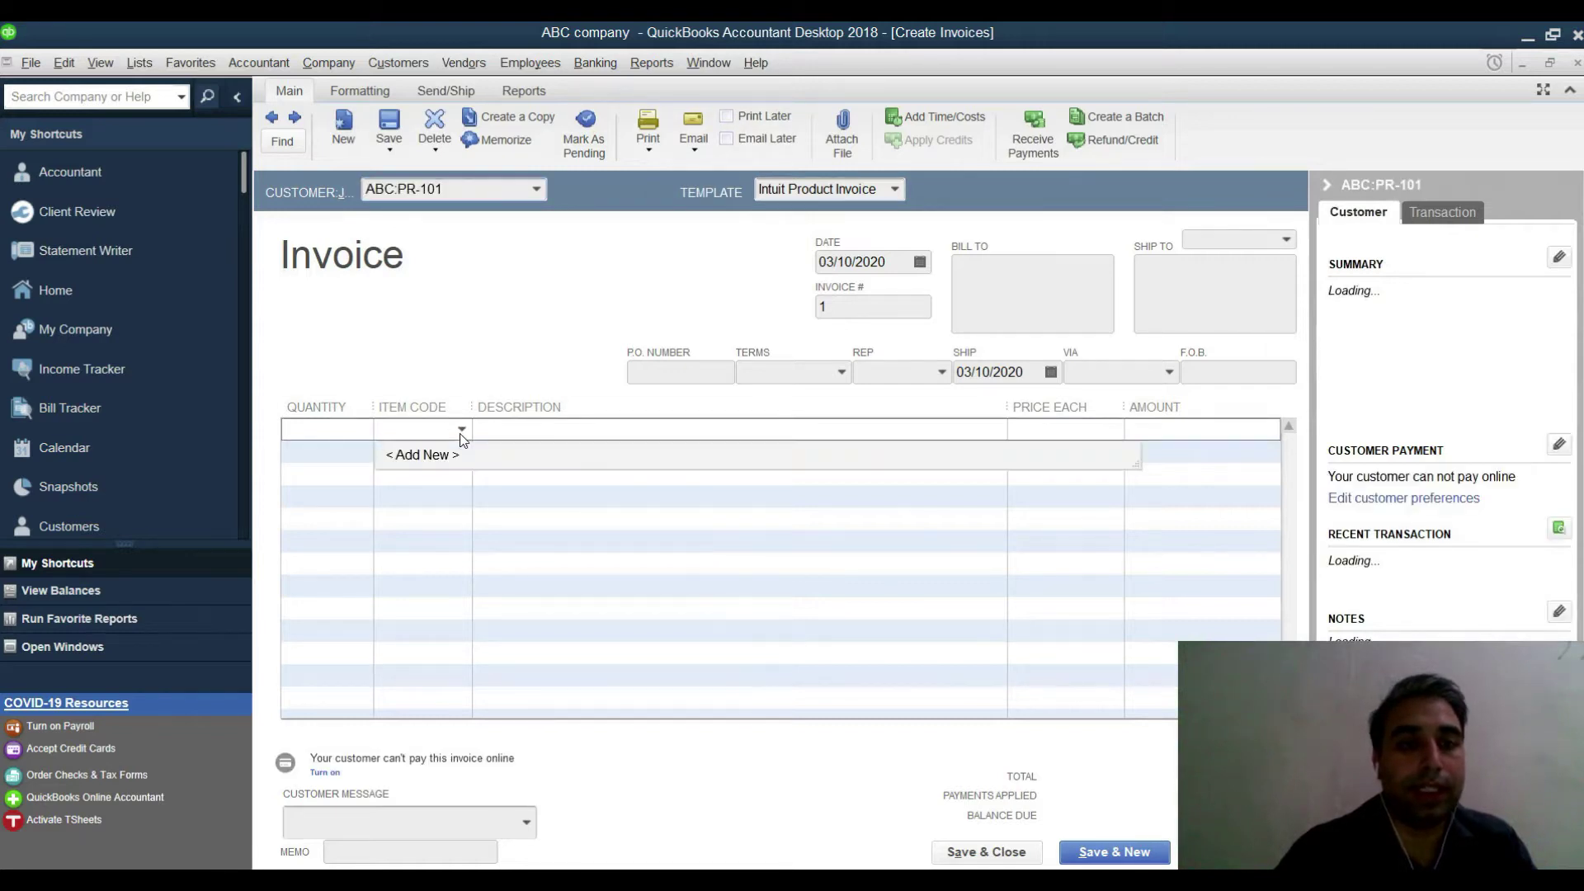
left_click(451, 456)
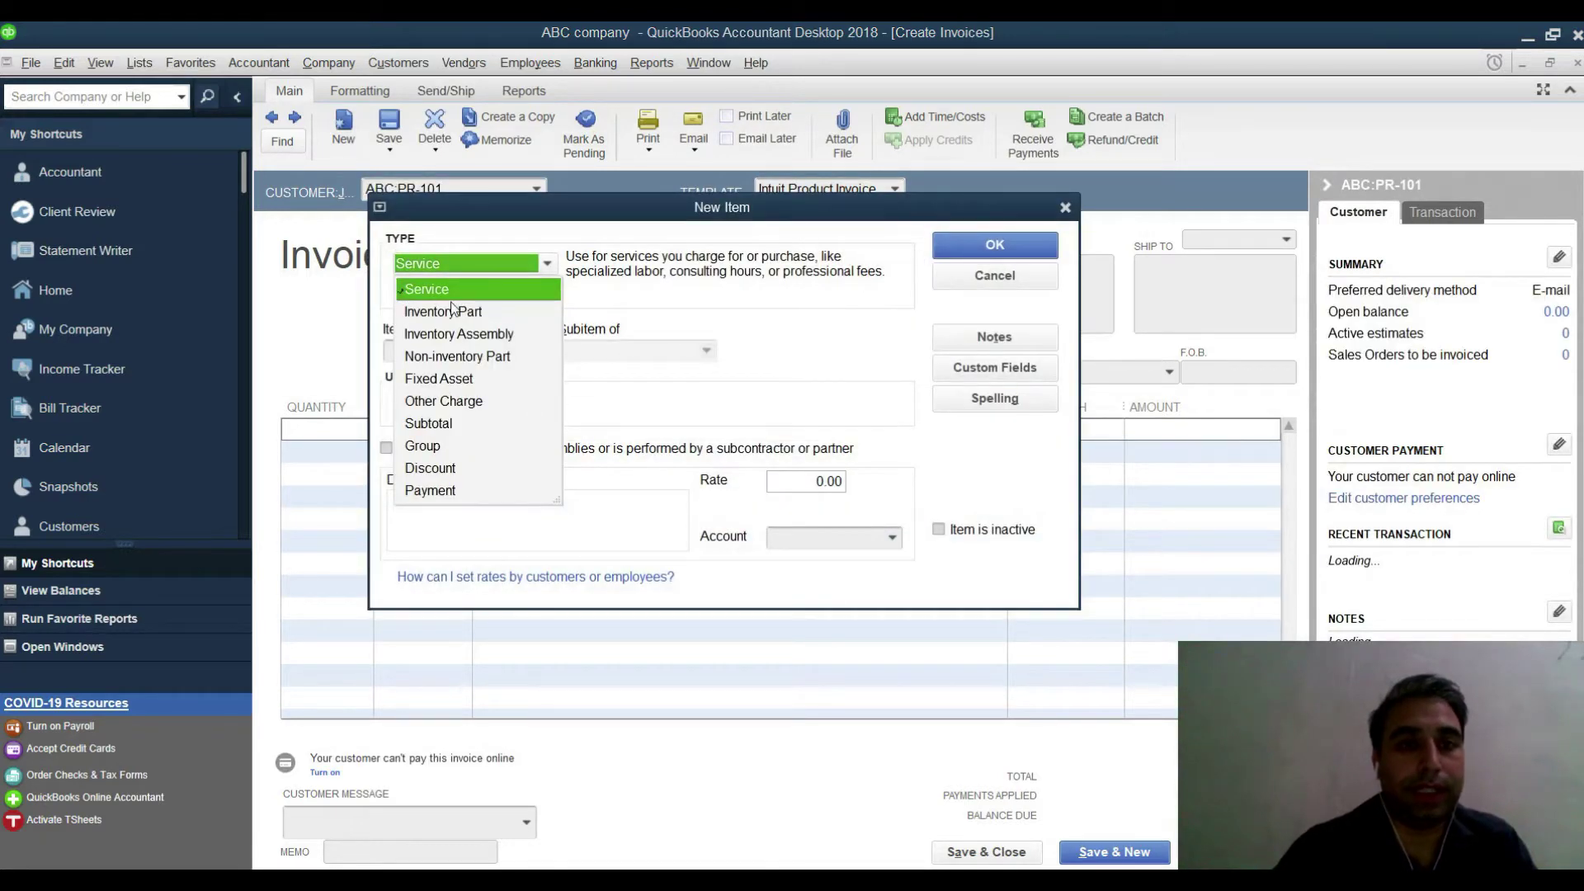
left_click(444, 402)
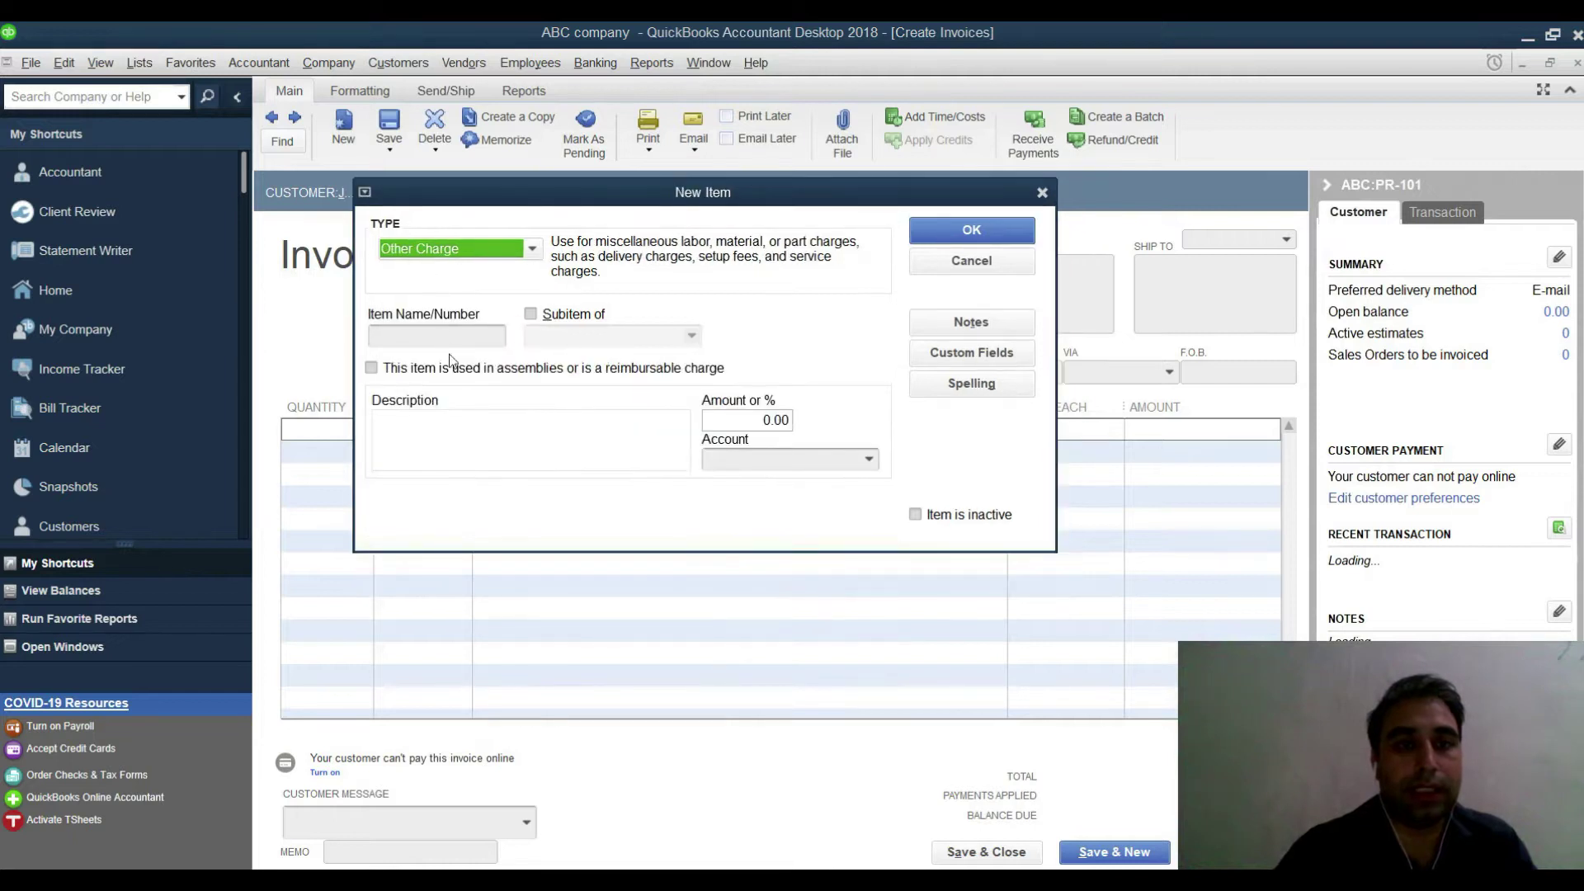
key("Tab")
type("Opening Balance")
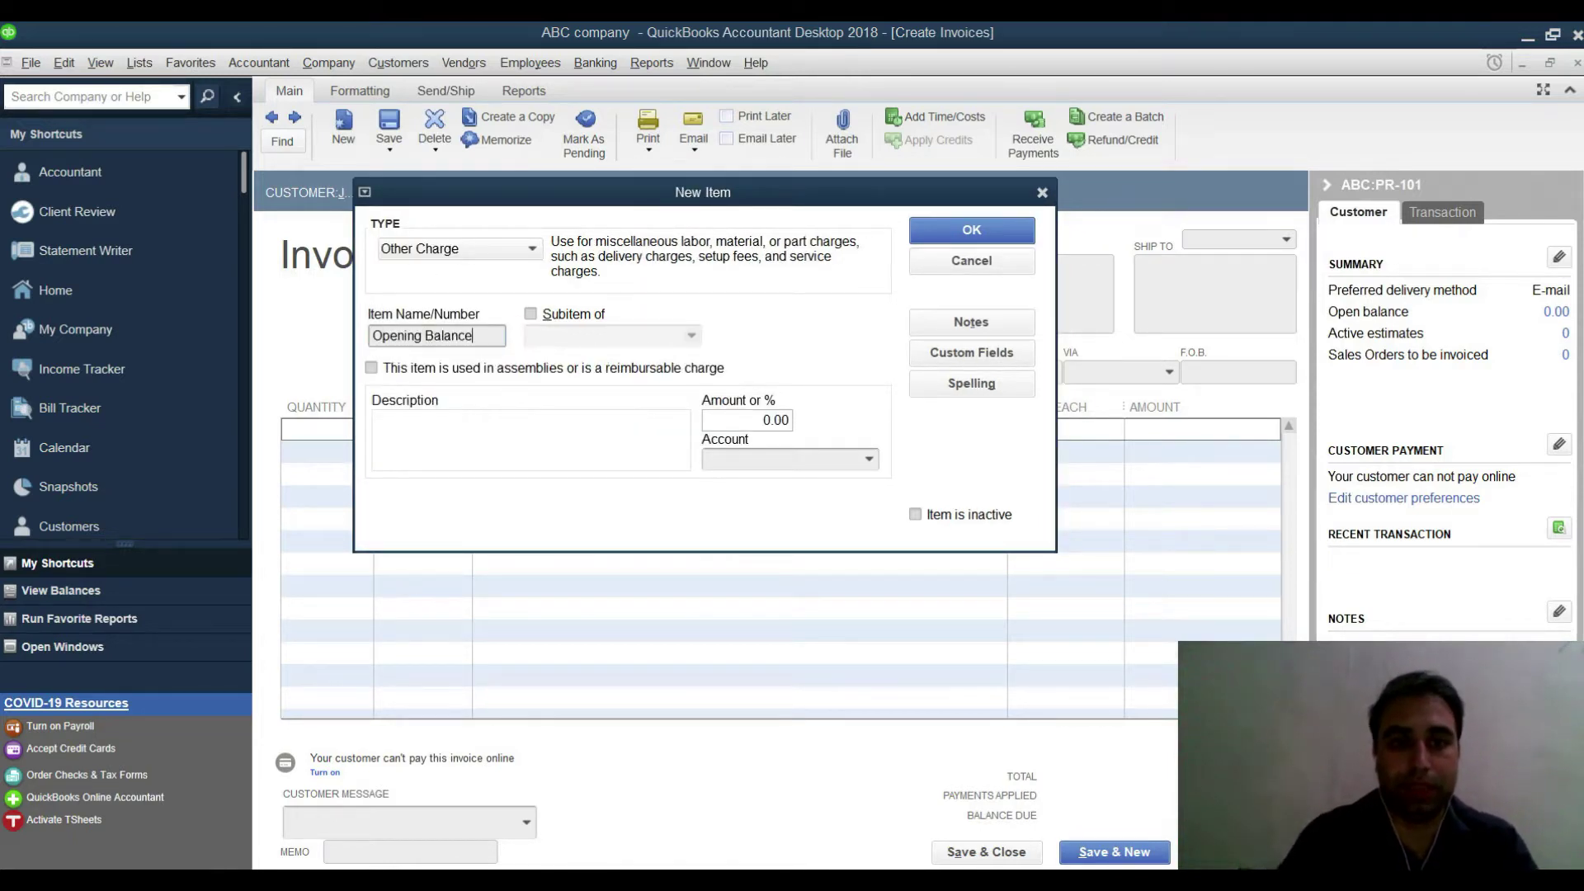
- Assign the new item to the Opening Balance Equity account and save the item
left_click(870, 459)
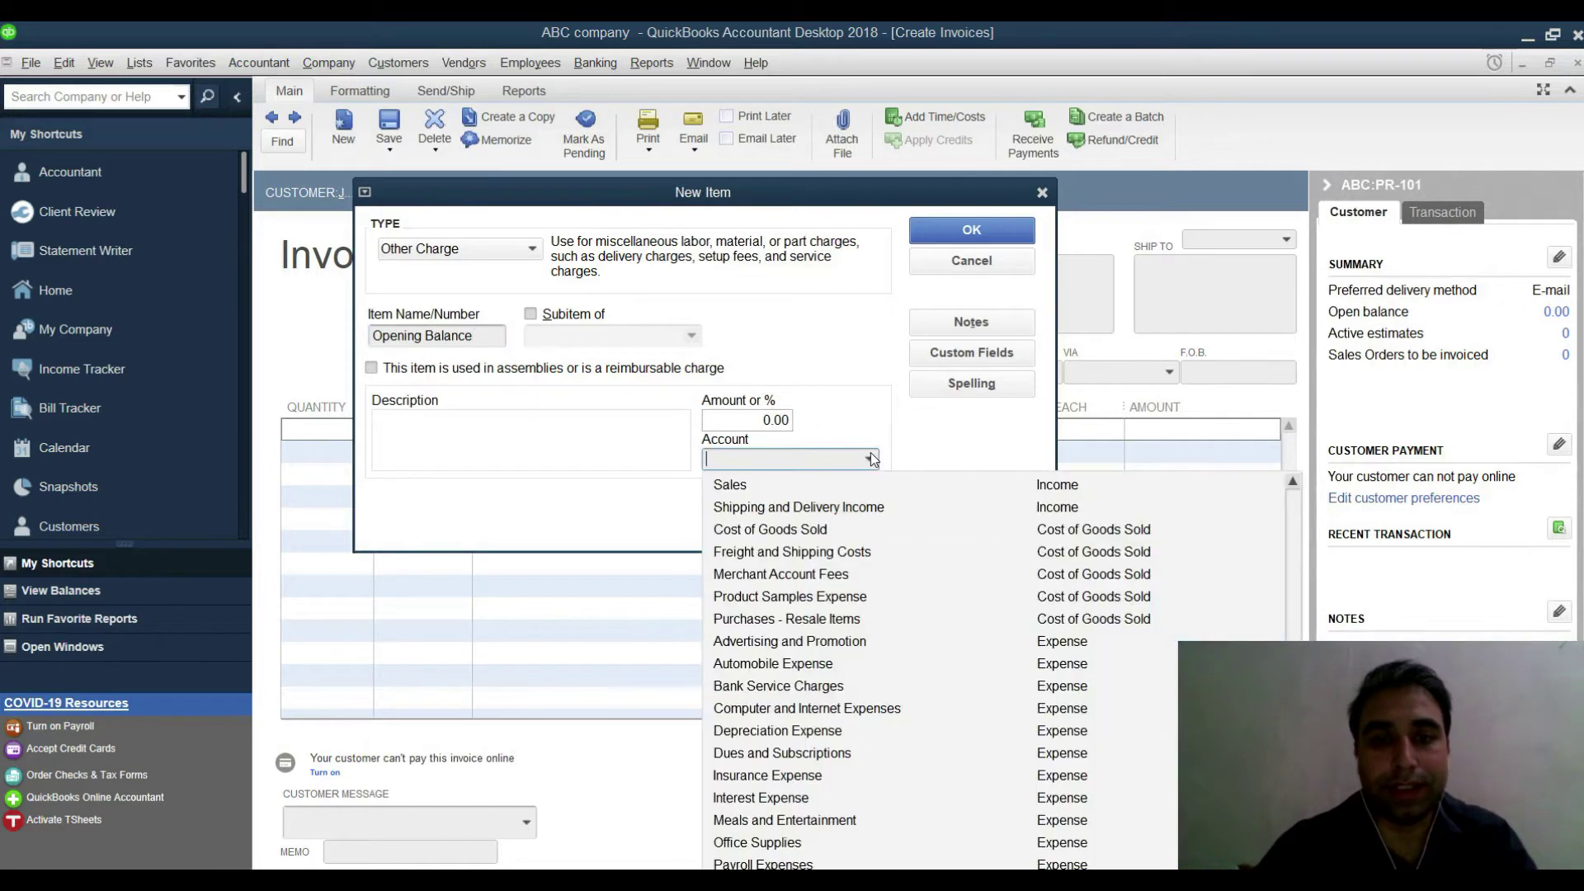
type("Office Supplies")
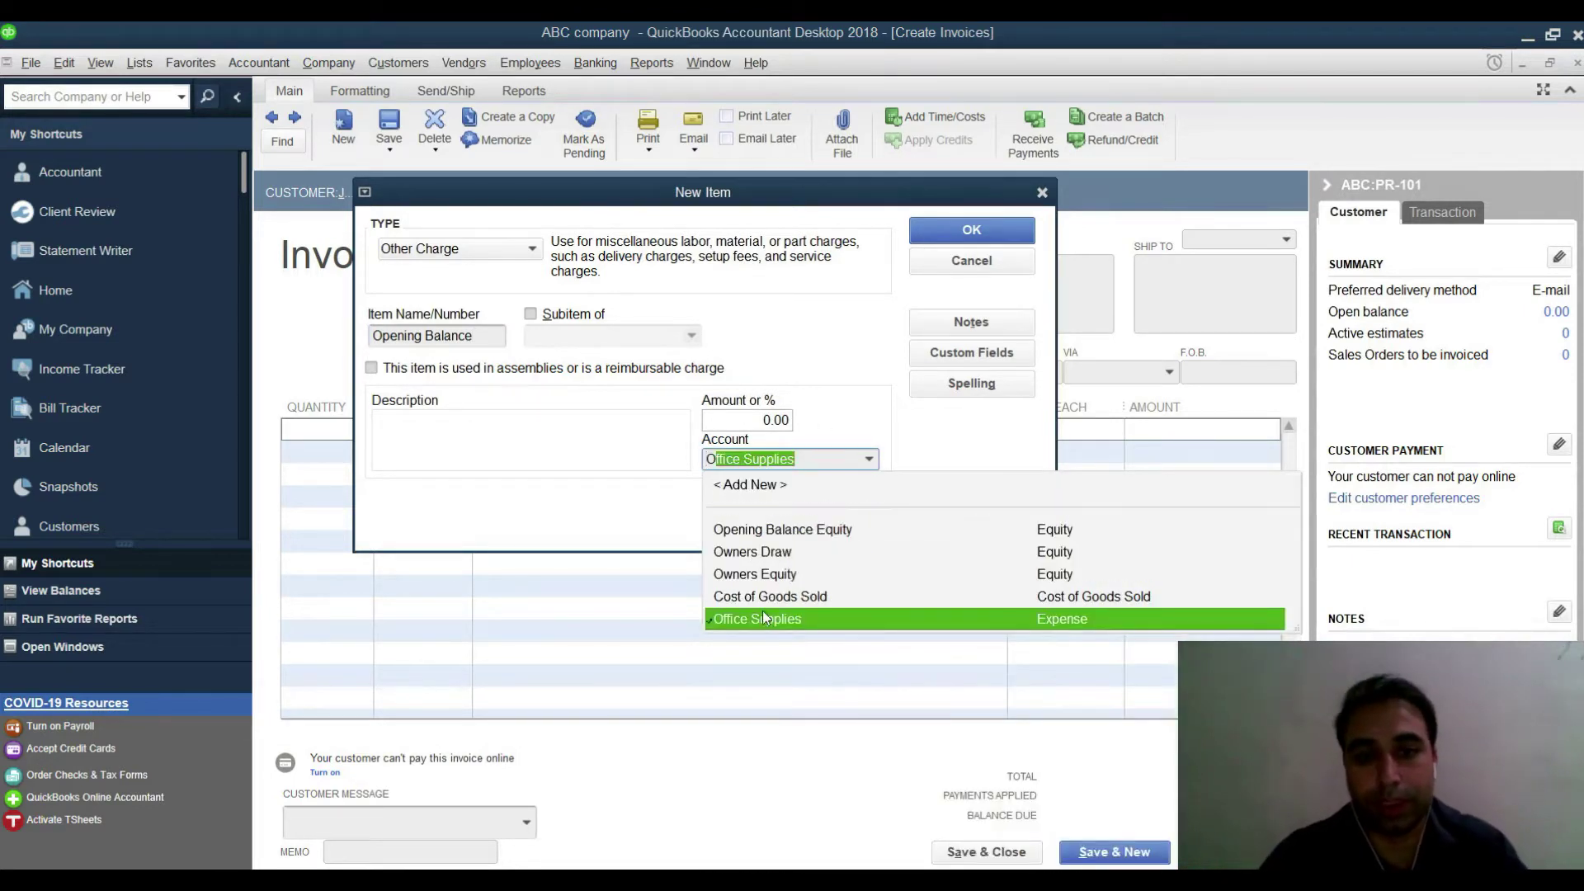
left_click(809, 530)
left_click(972, 230)
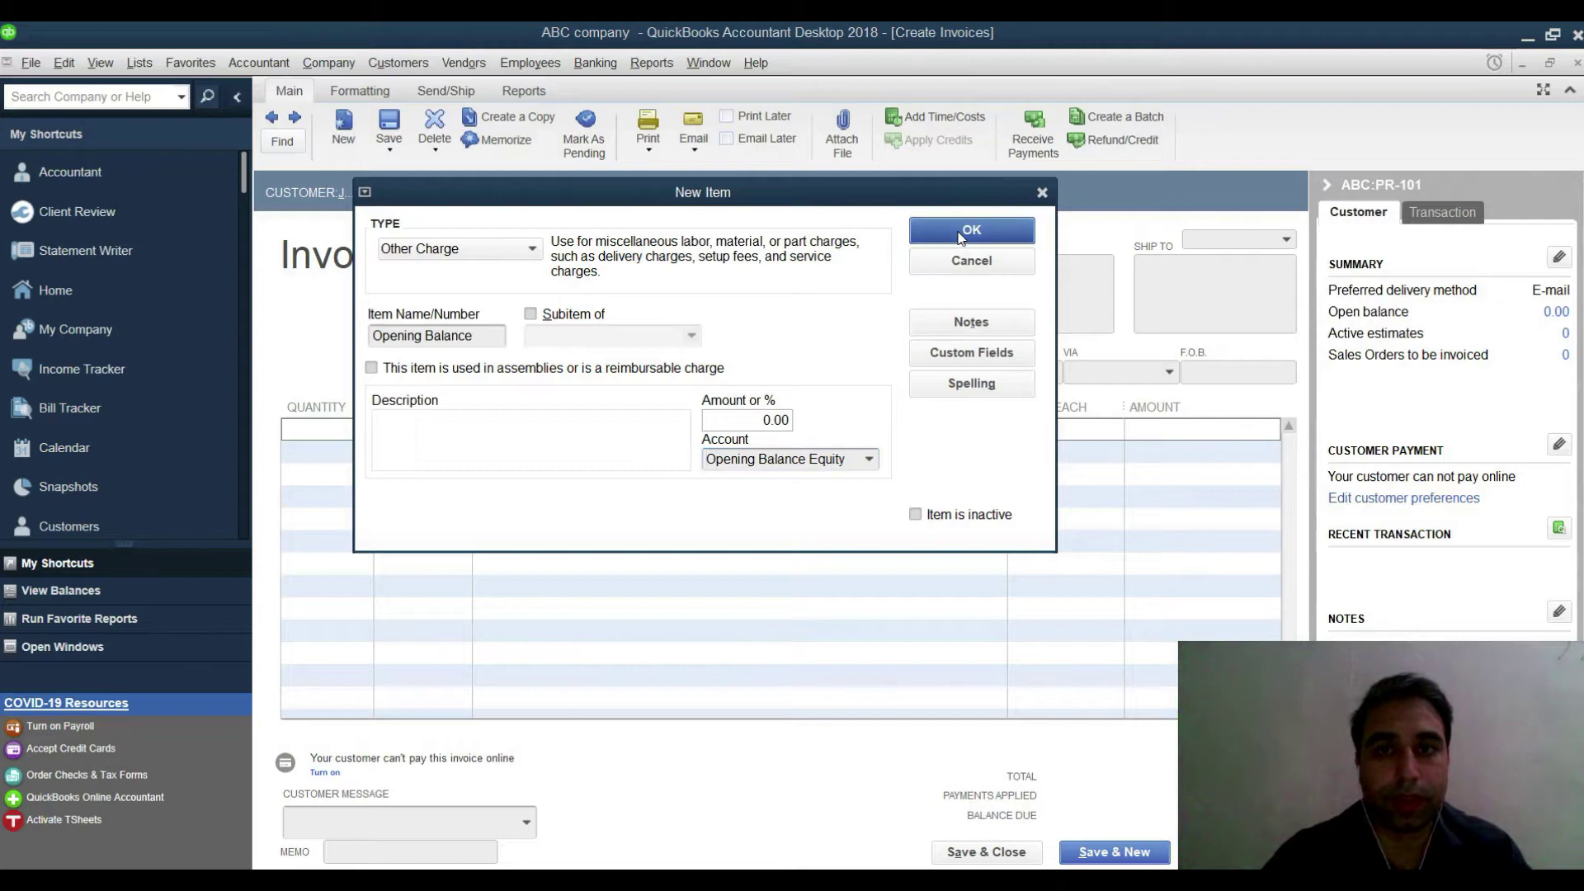
- Set the Opening Balance line's amount to 45,000, copied from the PR-101 amount in the Excel sheet
left_click(1083, 425)
key("Tab")
key("alt+Tab")
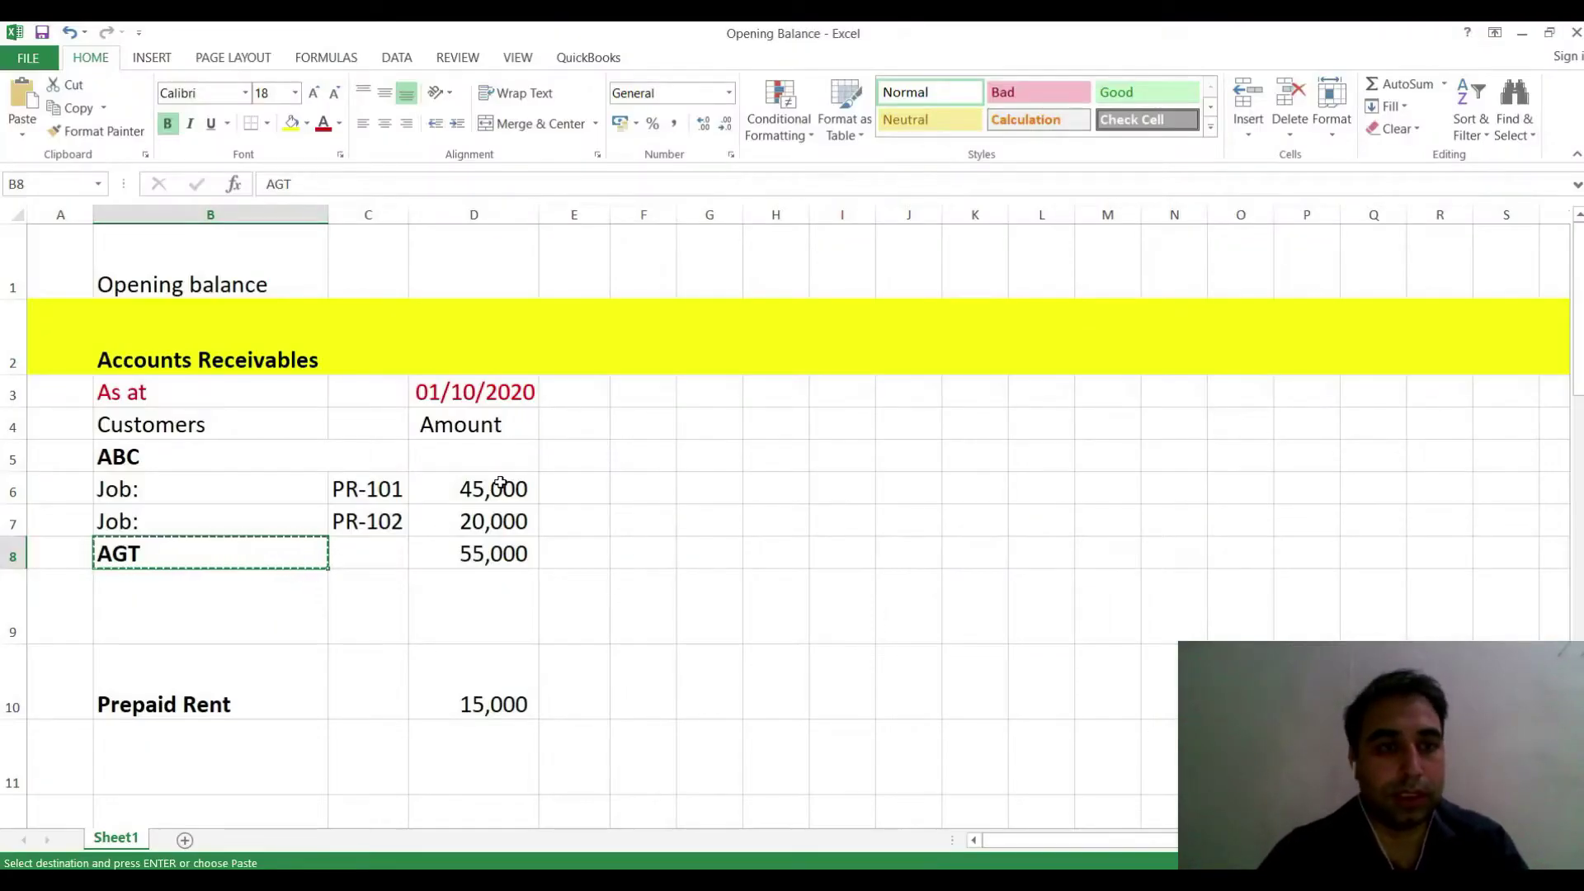
left_click(499, 486)
key("ctrl+c")
key("alt+Tab")
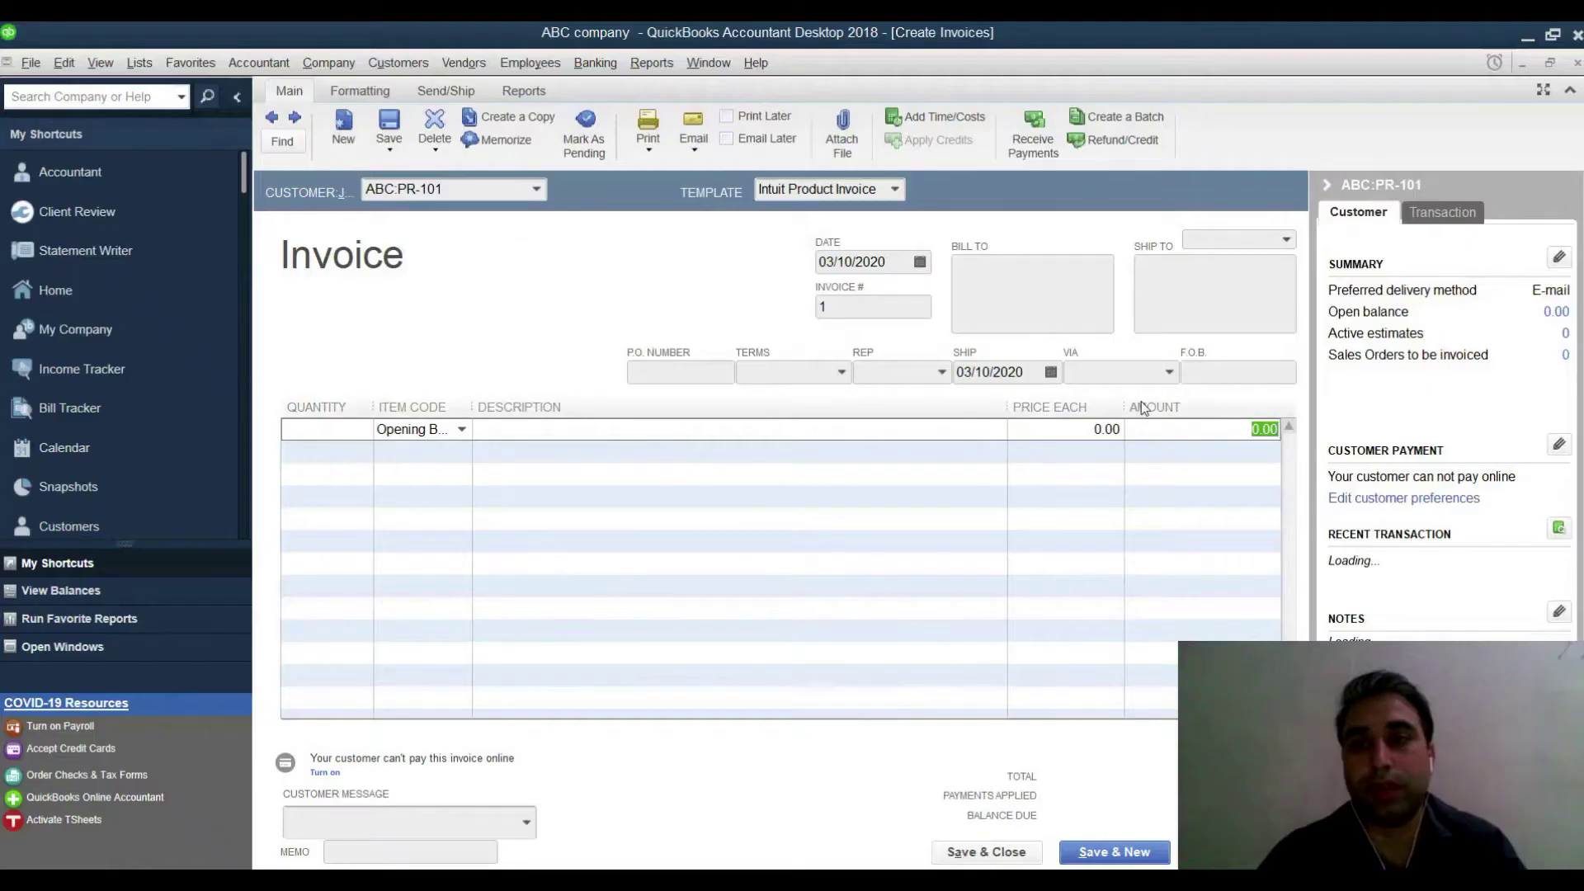
key("ctrl+v")
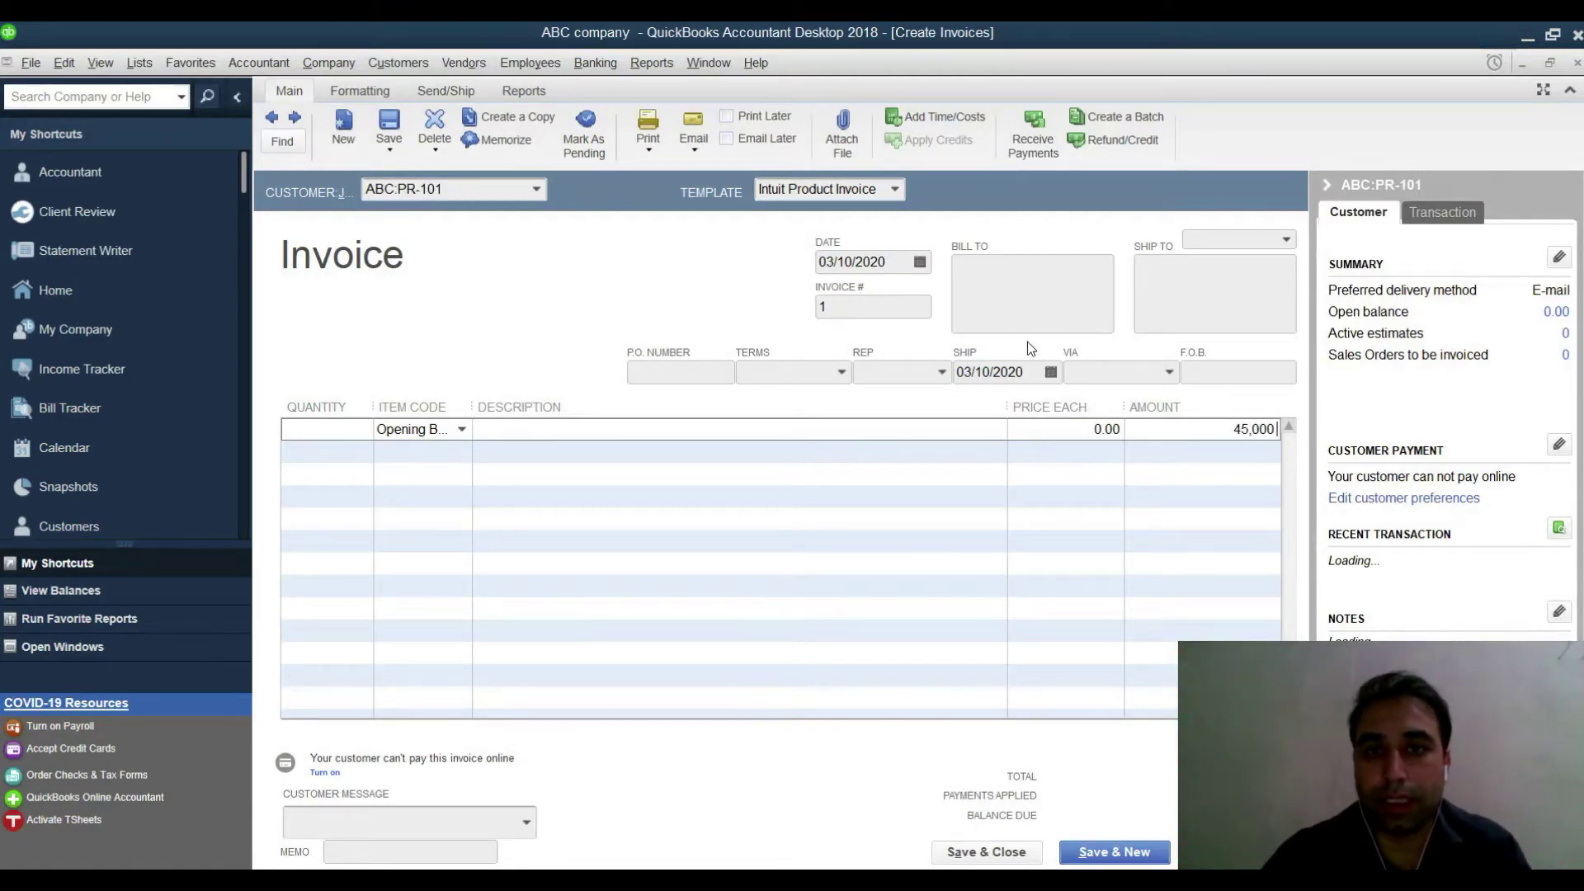
- Date the invoice 01/10/2020 and enter the line description "Opening balance as 1/10/2020"
left_click(920, 262)
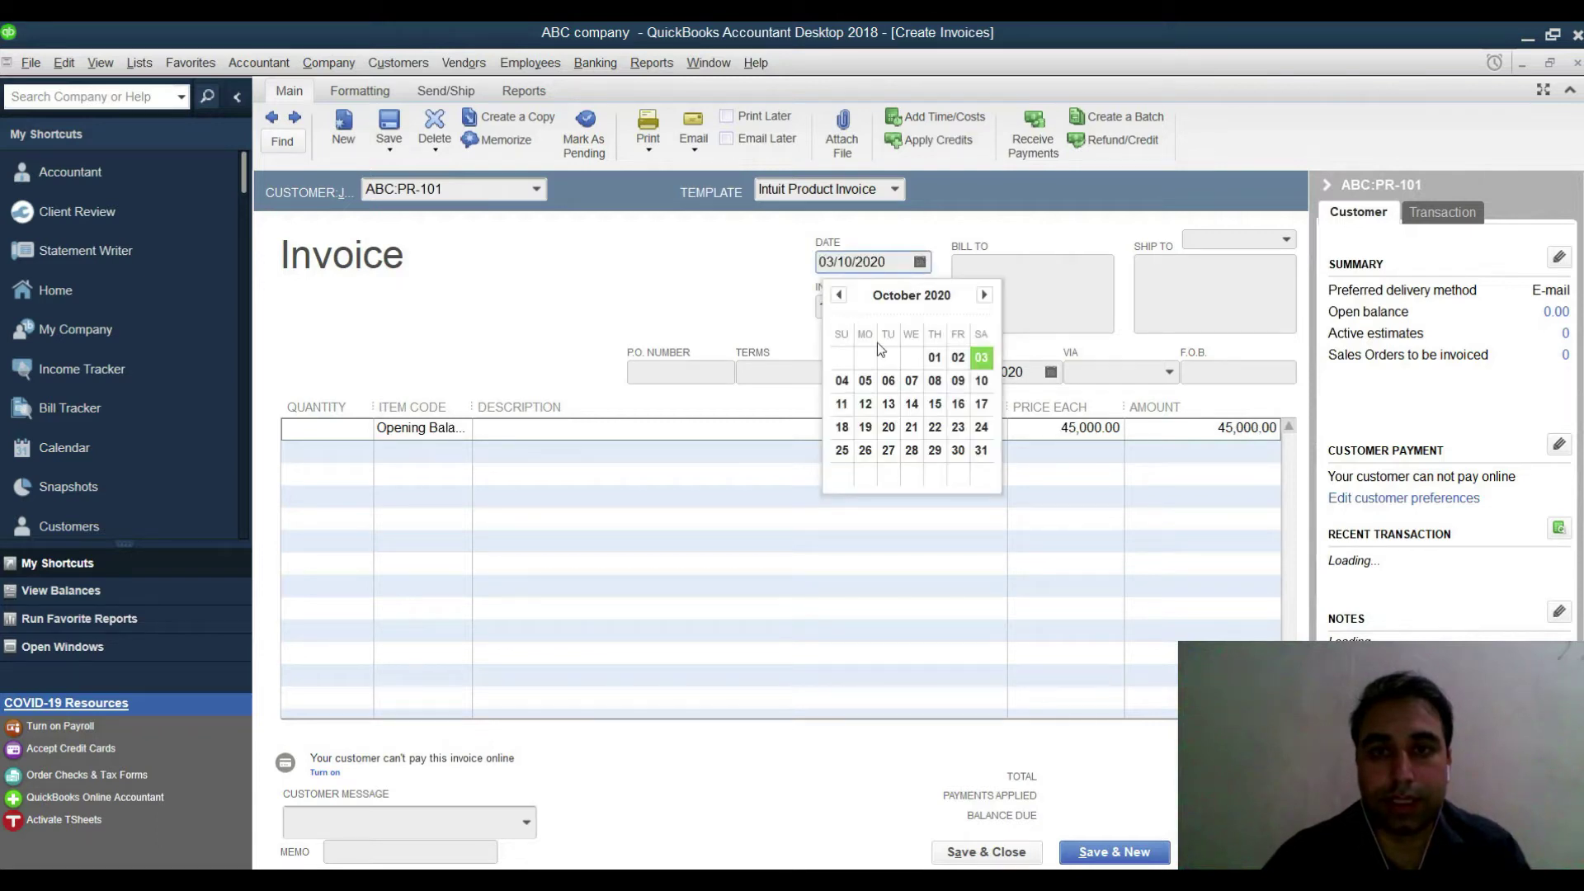
left_click(939, 360)
left_click(760, 429)
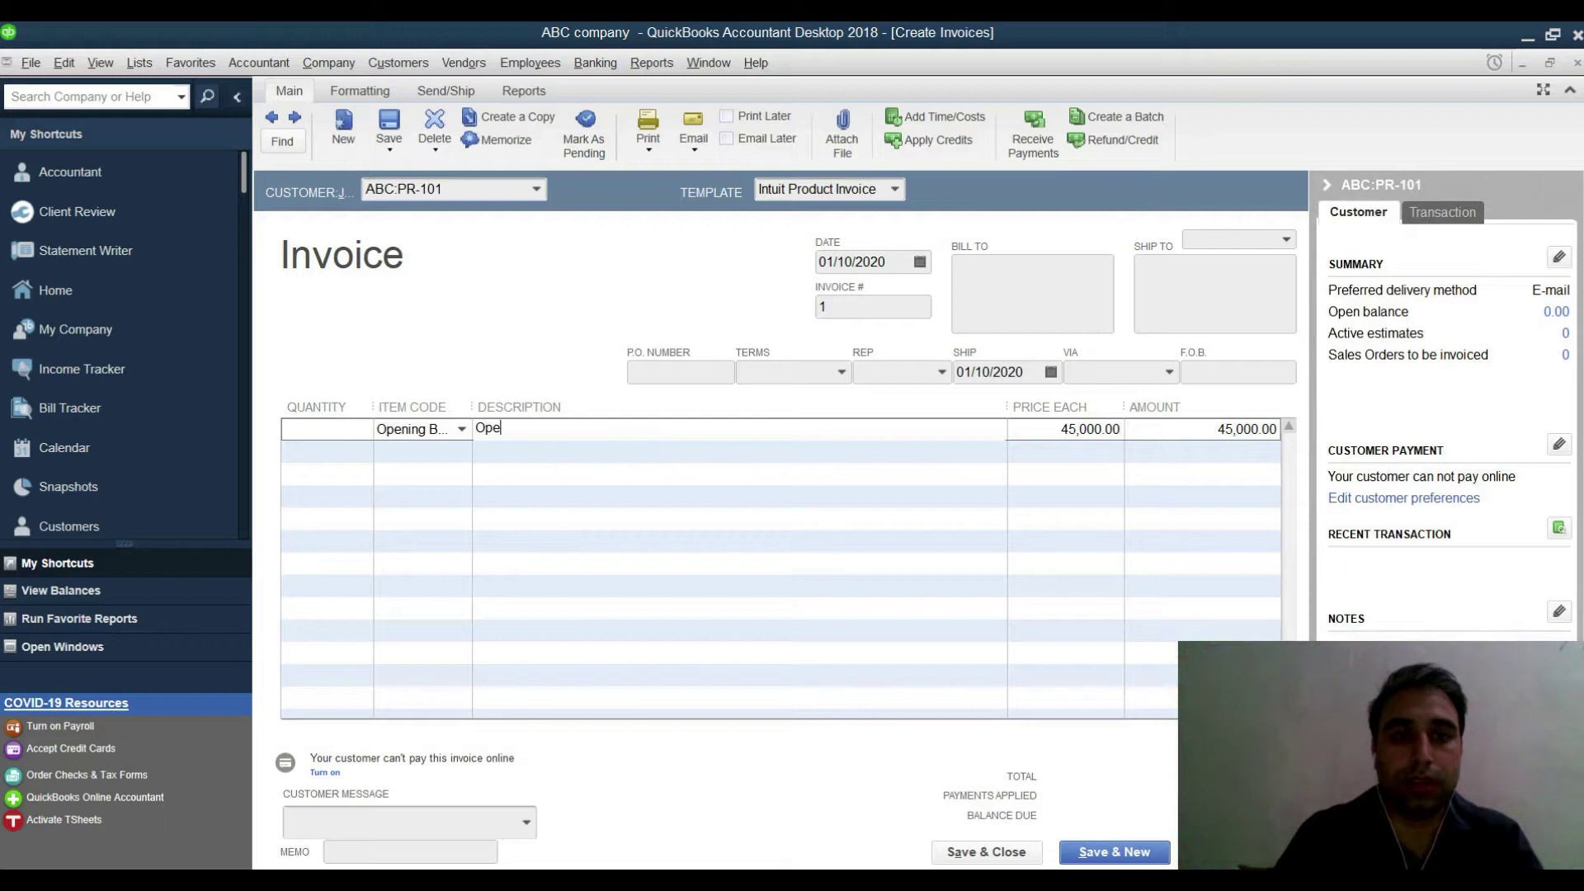
type("Opening balance as 1/1/2020")
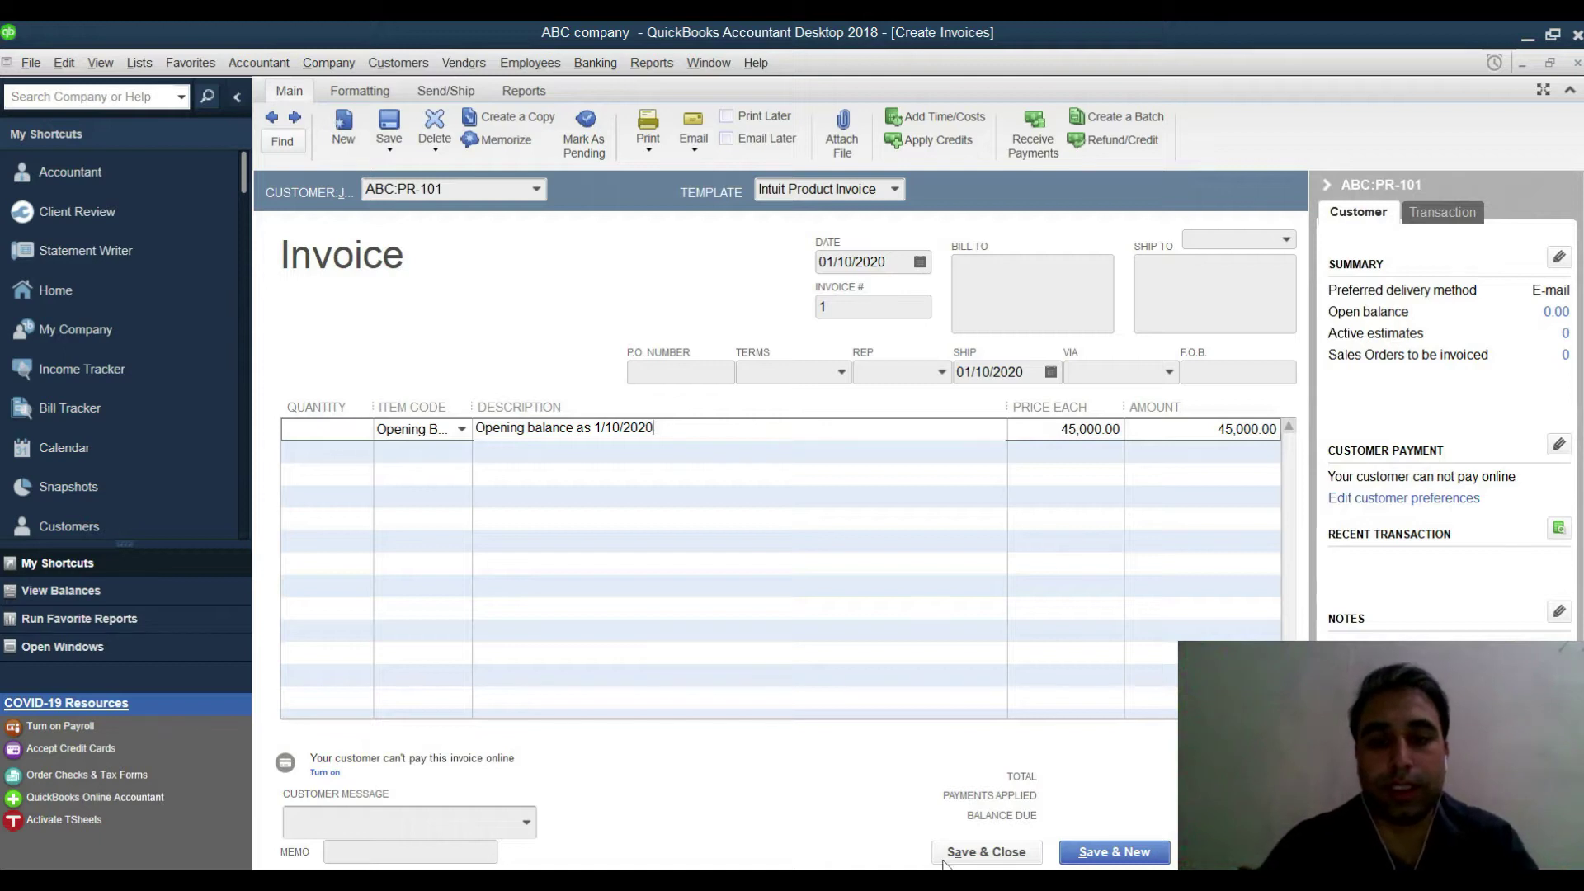
- Save the PR-101 invoice and start a new one for ABC's job PR-102 with the Opening Balance item on its first line
key("Return")
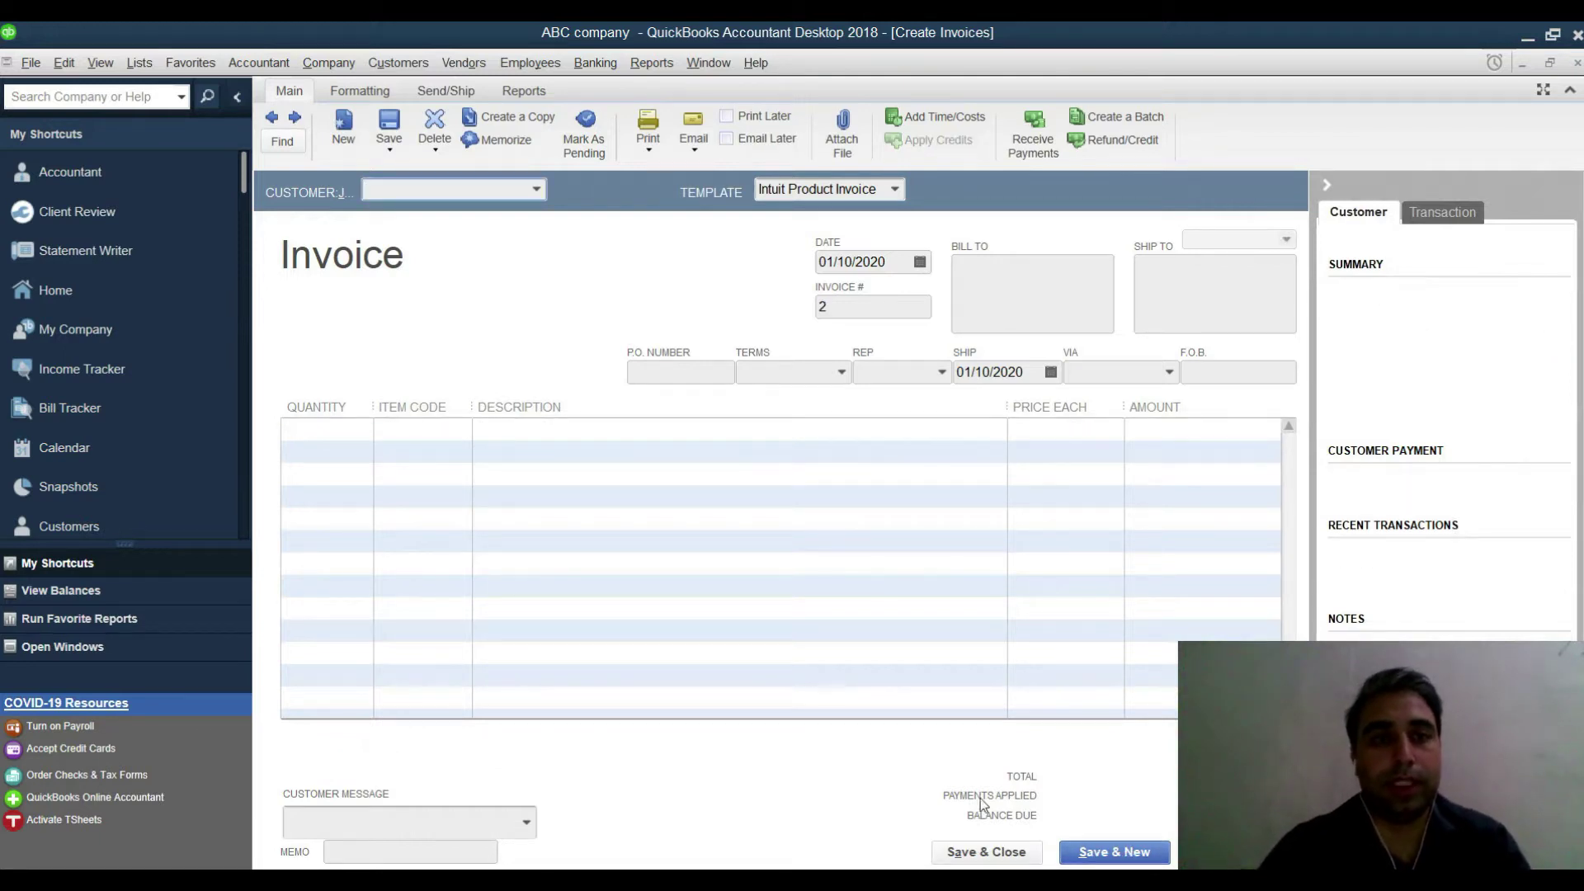
left_click(538, 188)
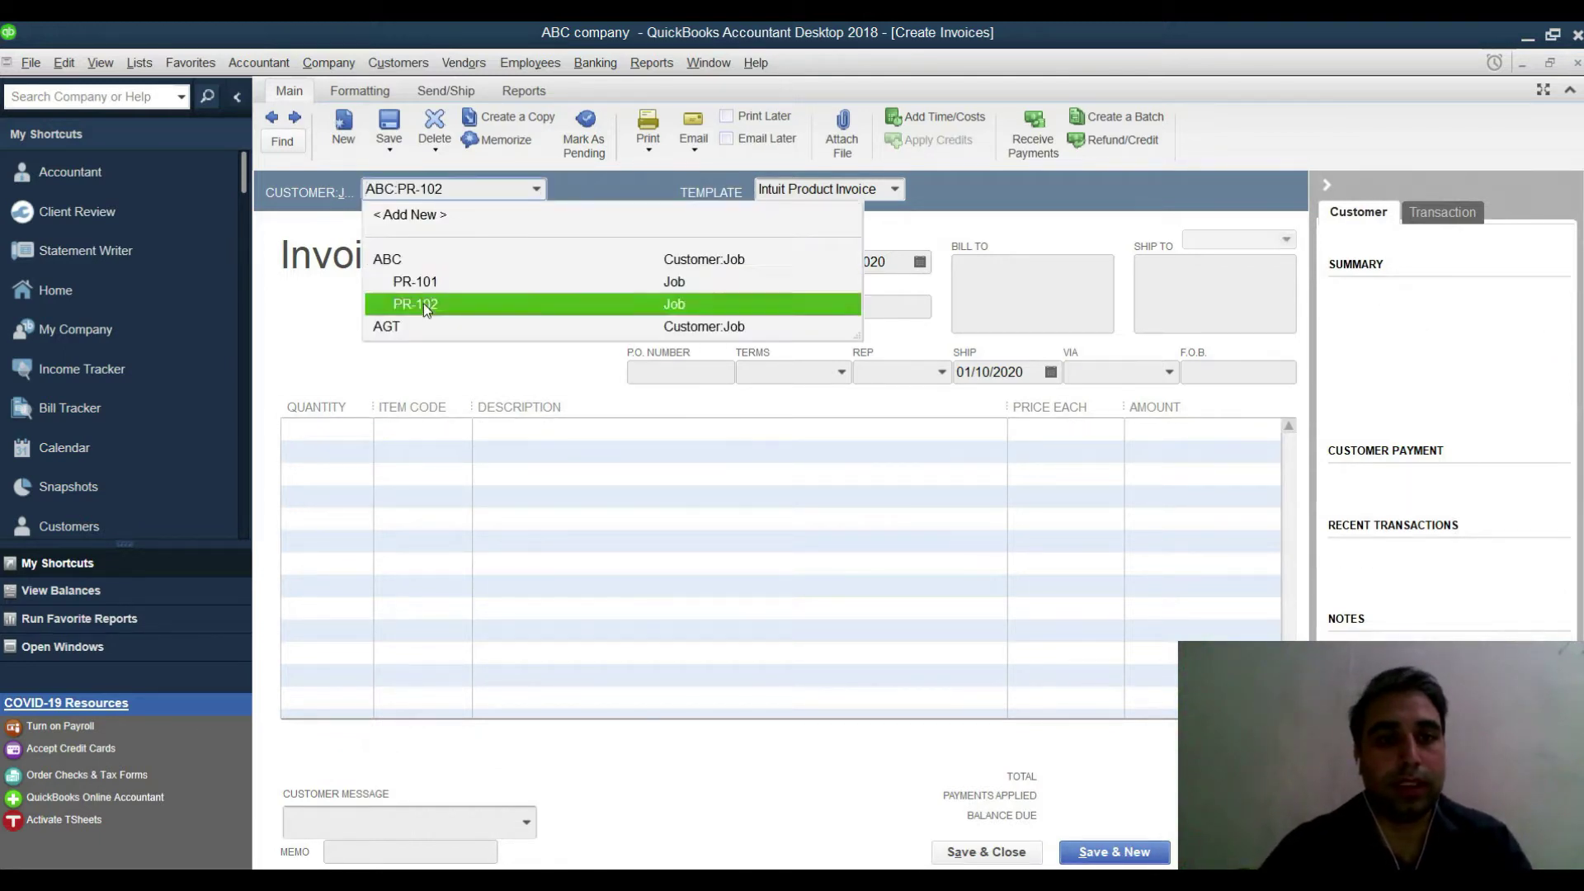
left_click(423, 304)
left_click(428, 428)
key("alt+Tab")
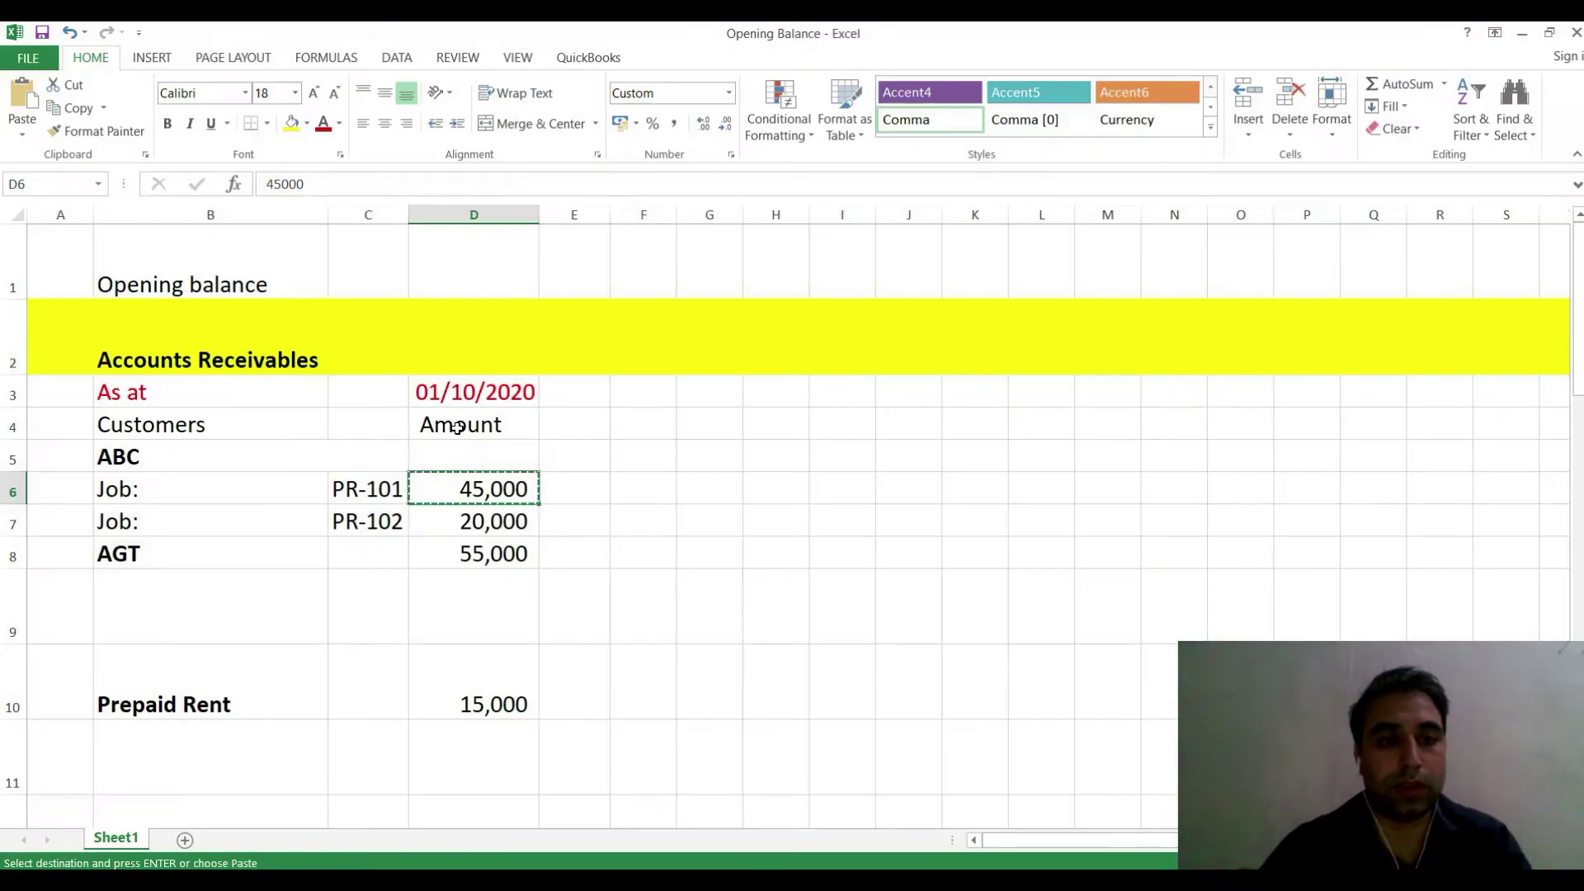
left_click(464, 520)
left_click(369, 520)
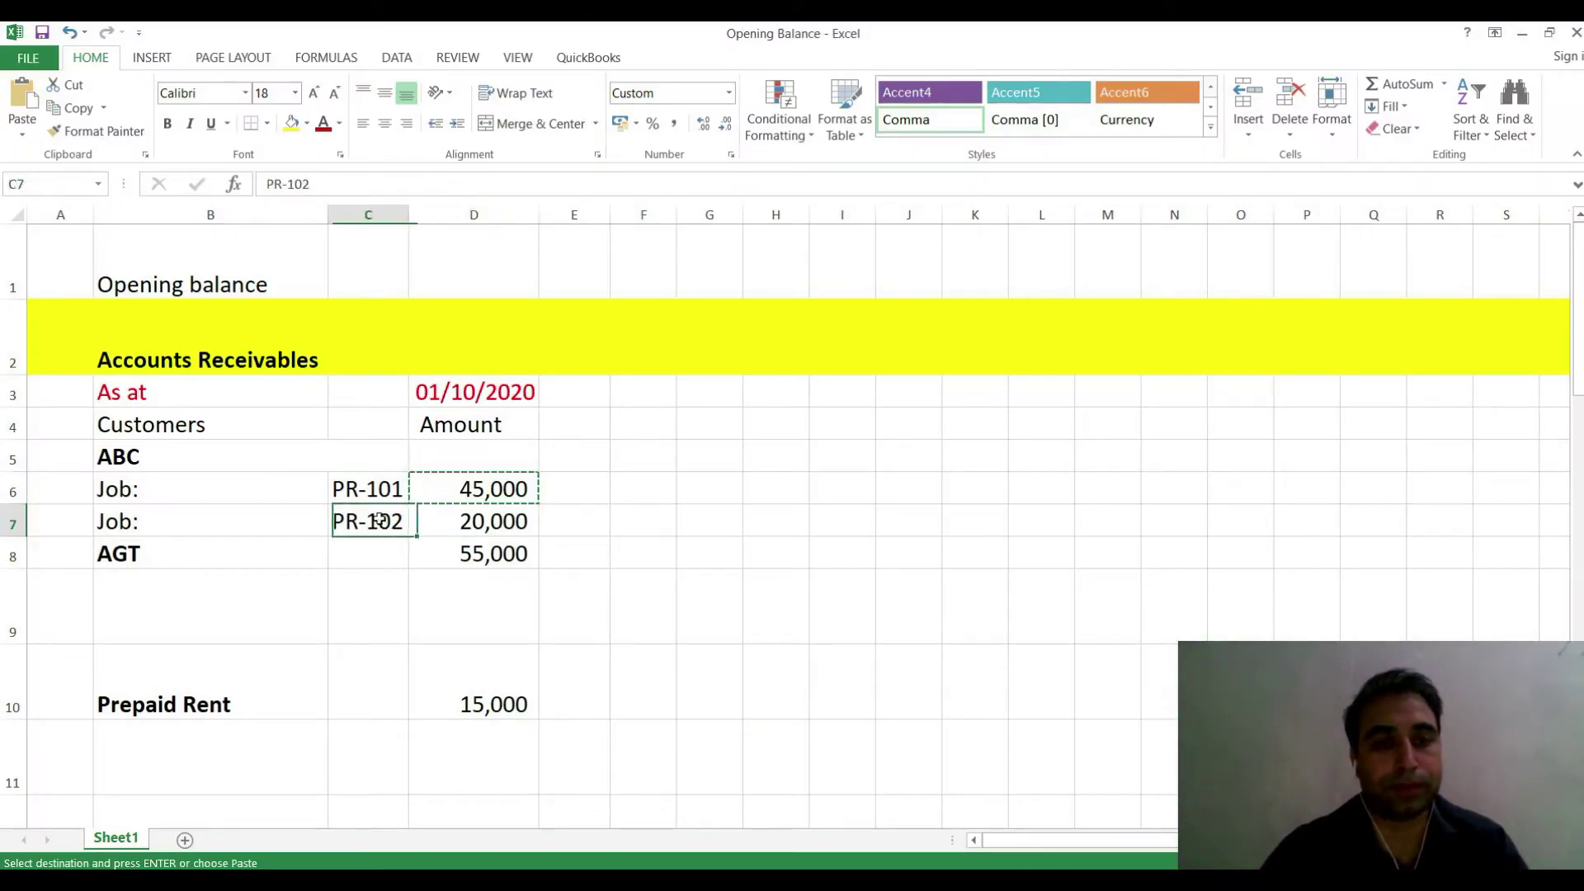
key("alt+Tab")
left_click(461, 429)
left_click(445, 475)
- Set the PR-102 invoice line's amount to 20,000, copied from the PR-102 row of the Excel sheet
key("alt+Tab")
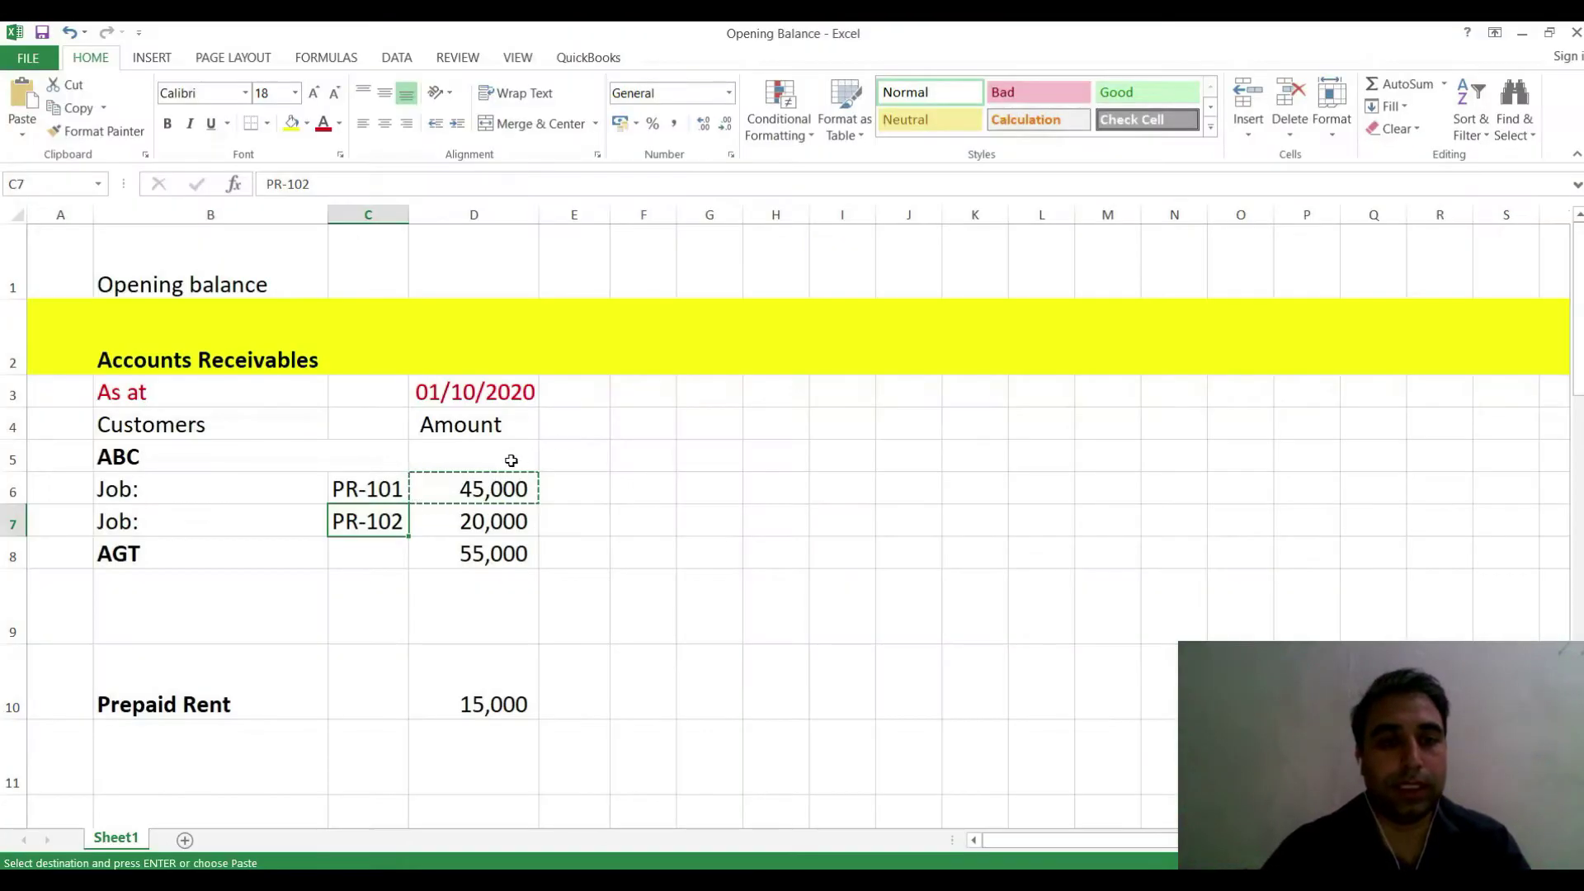
left_click(515, 518)
key("ctrl+c")
key("alt+Tab")
key("ctrl+v")
- Enter the line description "b/d" and save the PR-102 invoice, continuing with a blank one
left_click(793, 434)
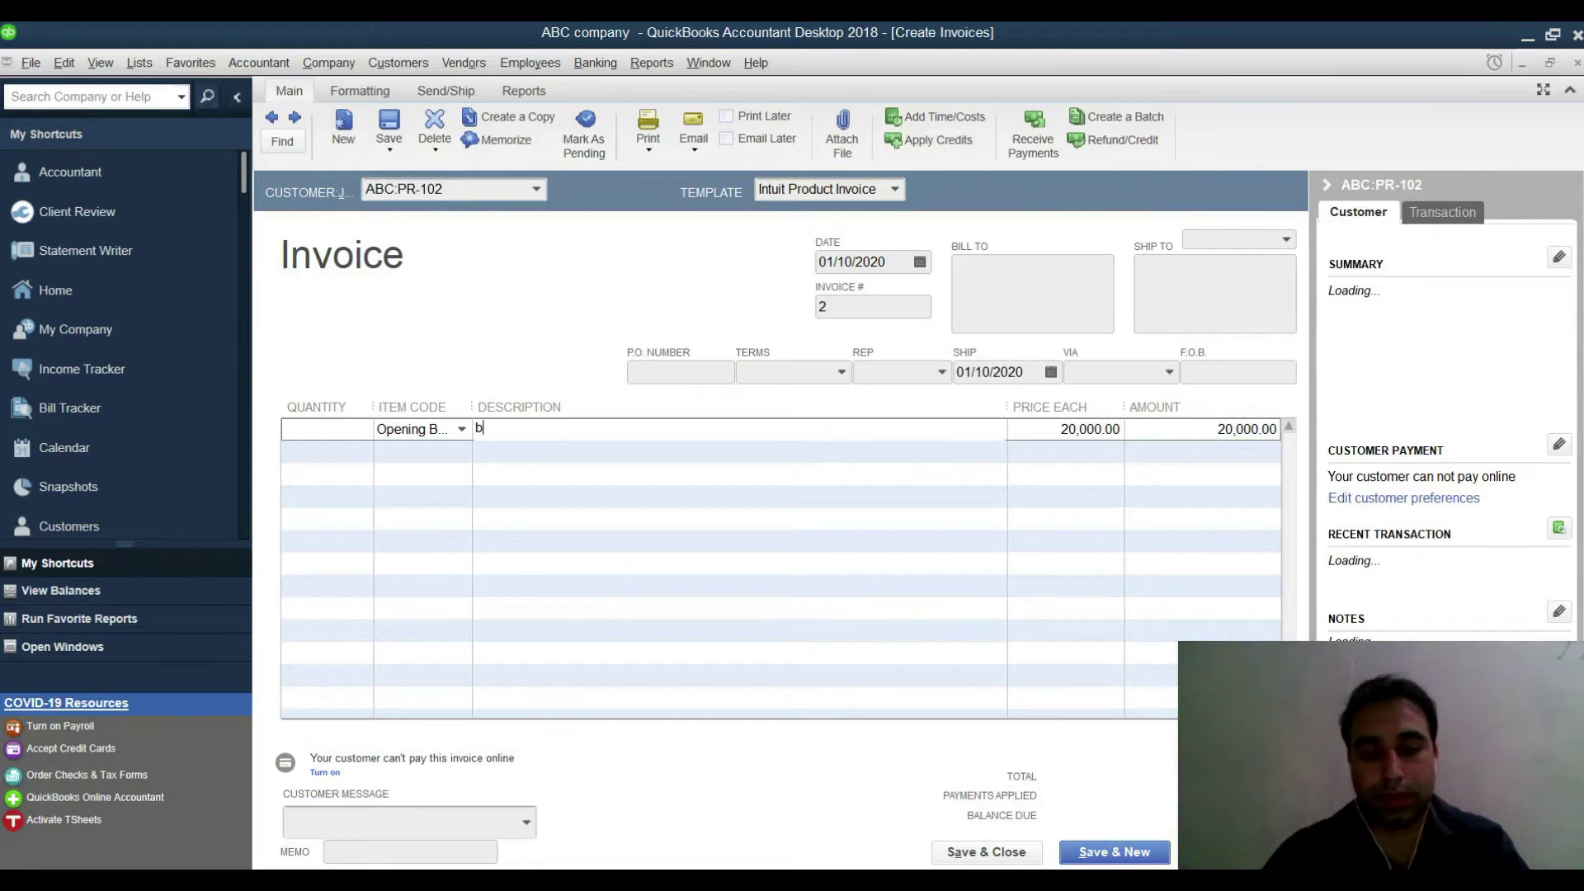
key("Return")
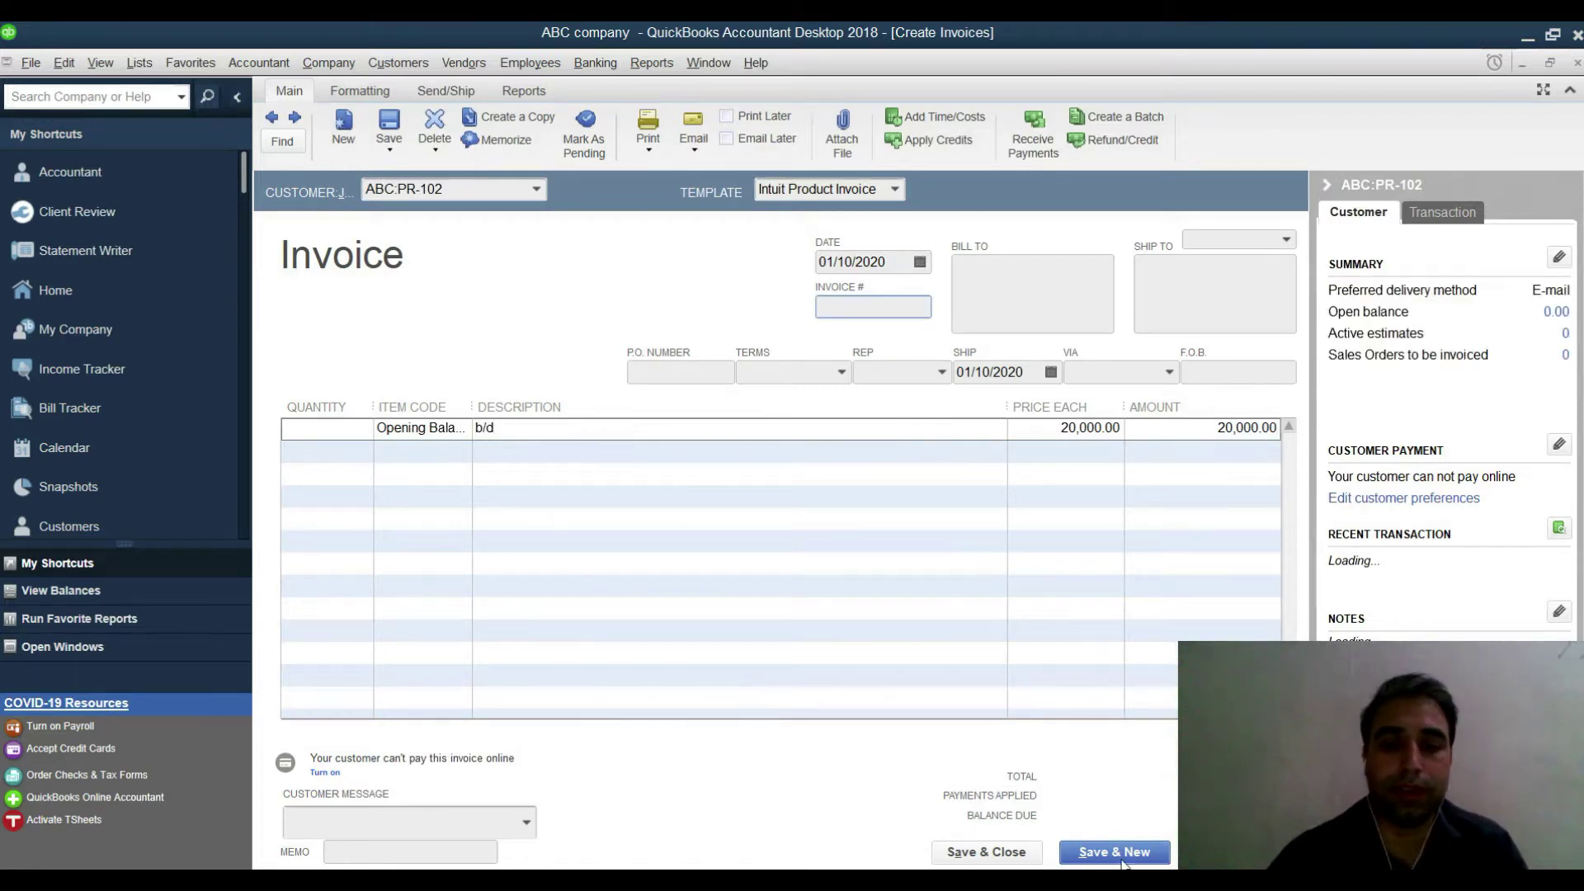
left_click(971, 533)
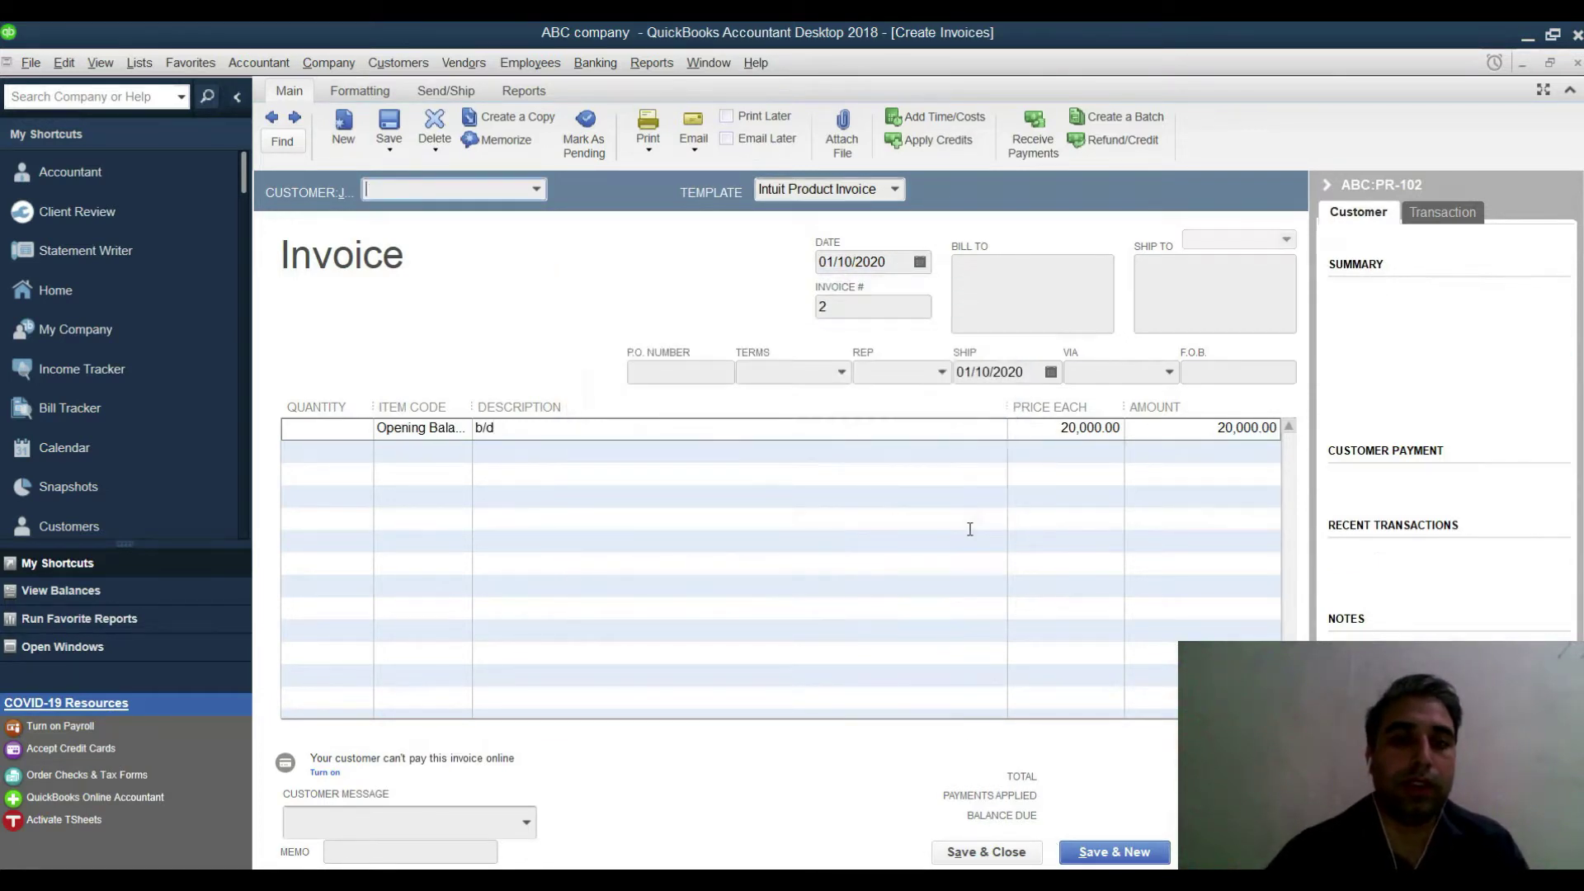
- Assign the new invoice to customer AGT and choose the Opening Balance item on its first line
left_click(537, 189)
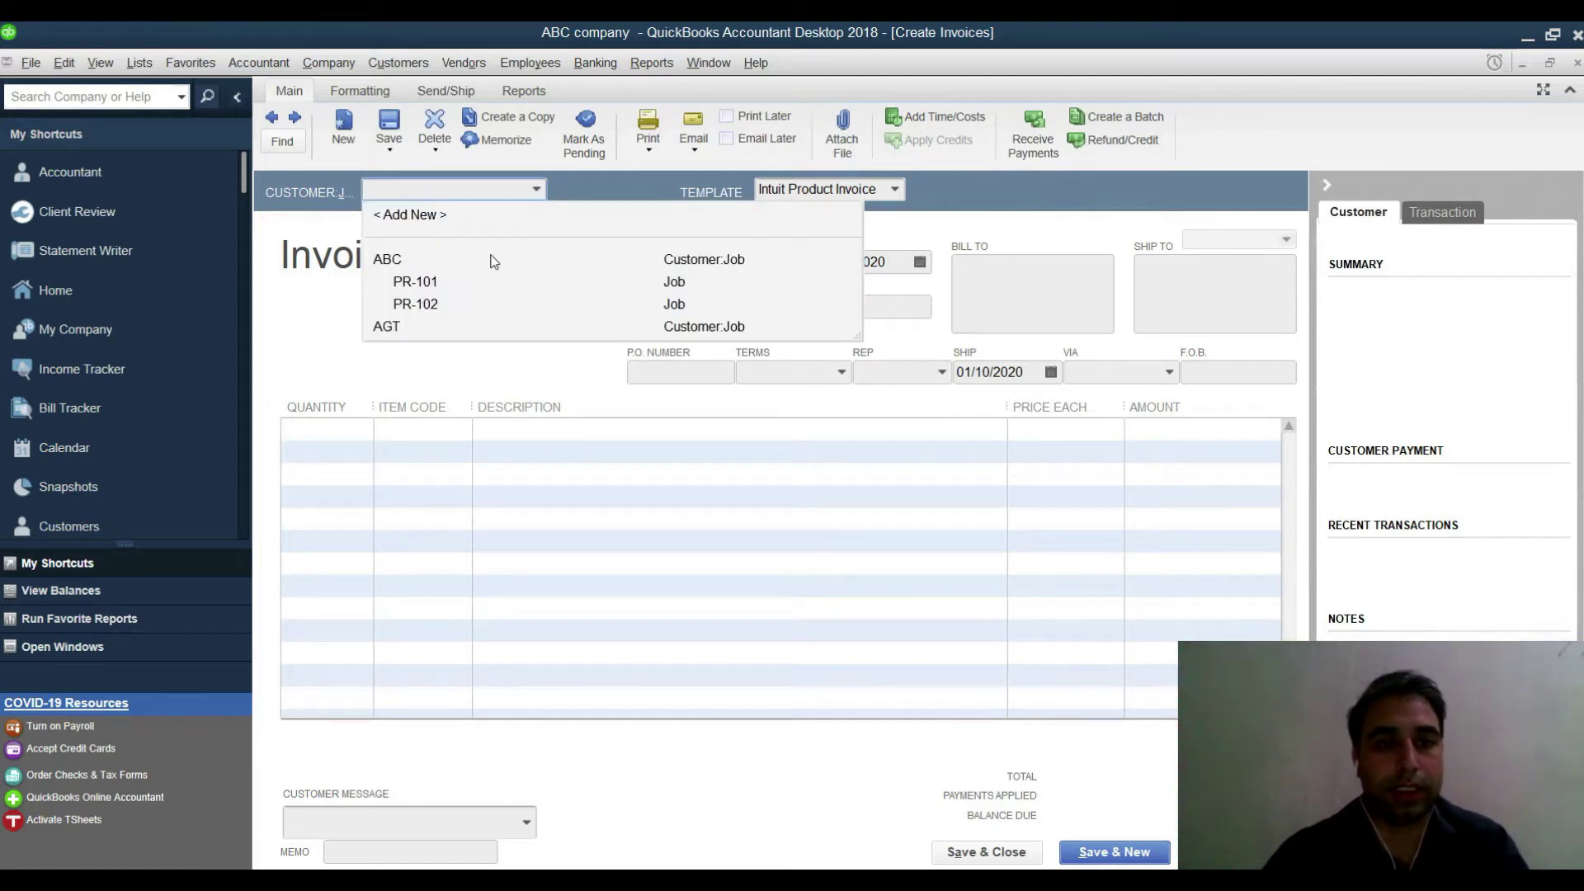
left_click(404, 327)
left_click(421, 429)
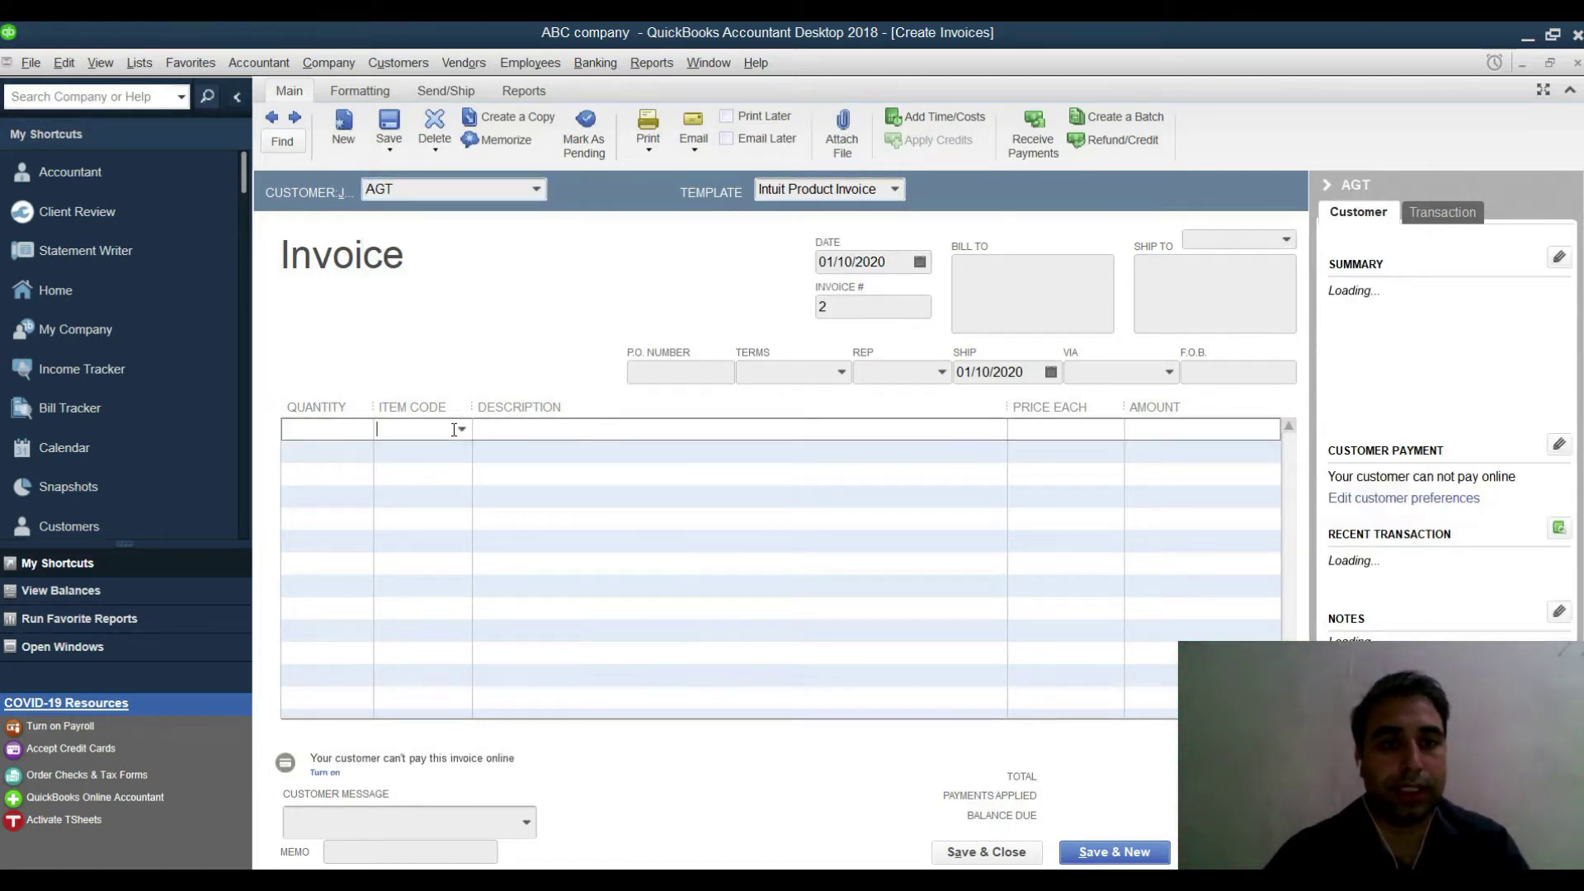
left_click(427, 478)
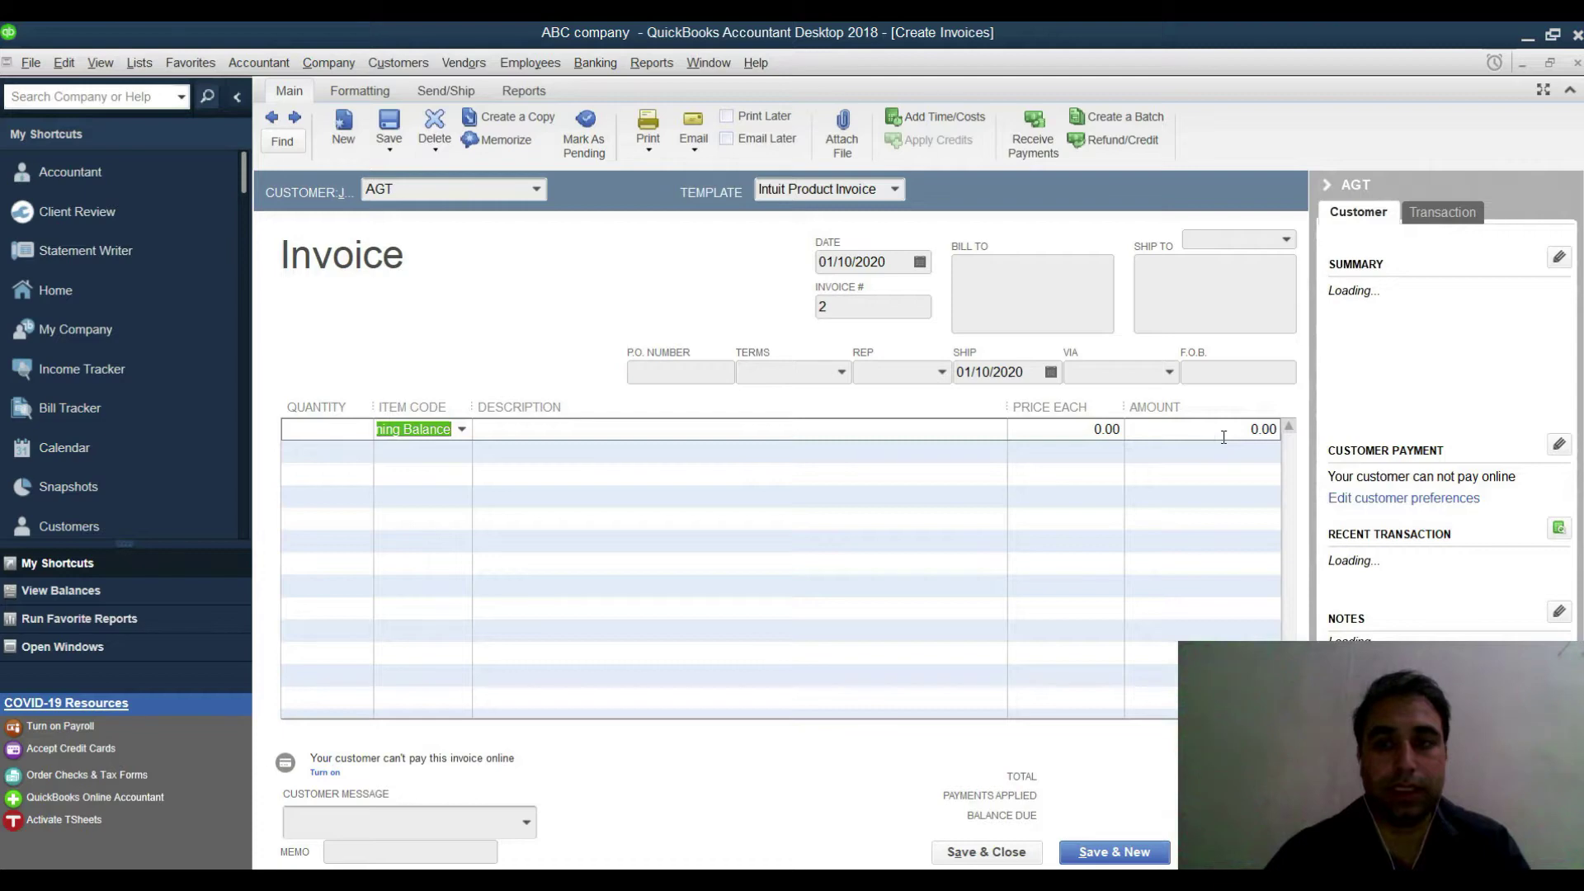
- Set the AGT line's amount to 55,000, copied from the Excel sheet, then save and close the invoice
key("alt+Tab")
left_click(535, 555)
key("ctrl+c")
key("alt+Tab")
key("ctrl+v")
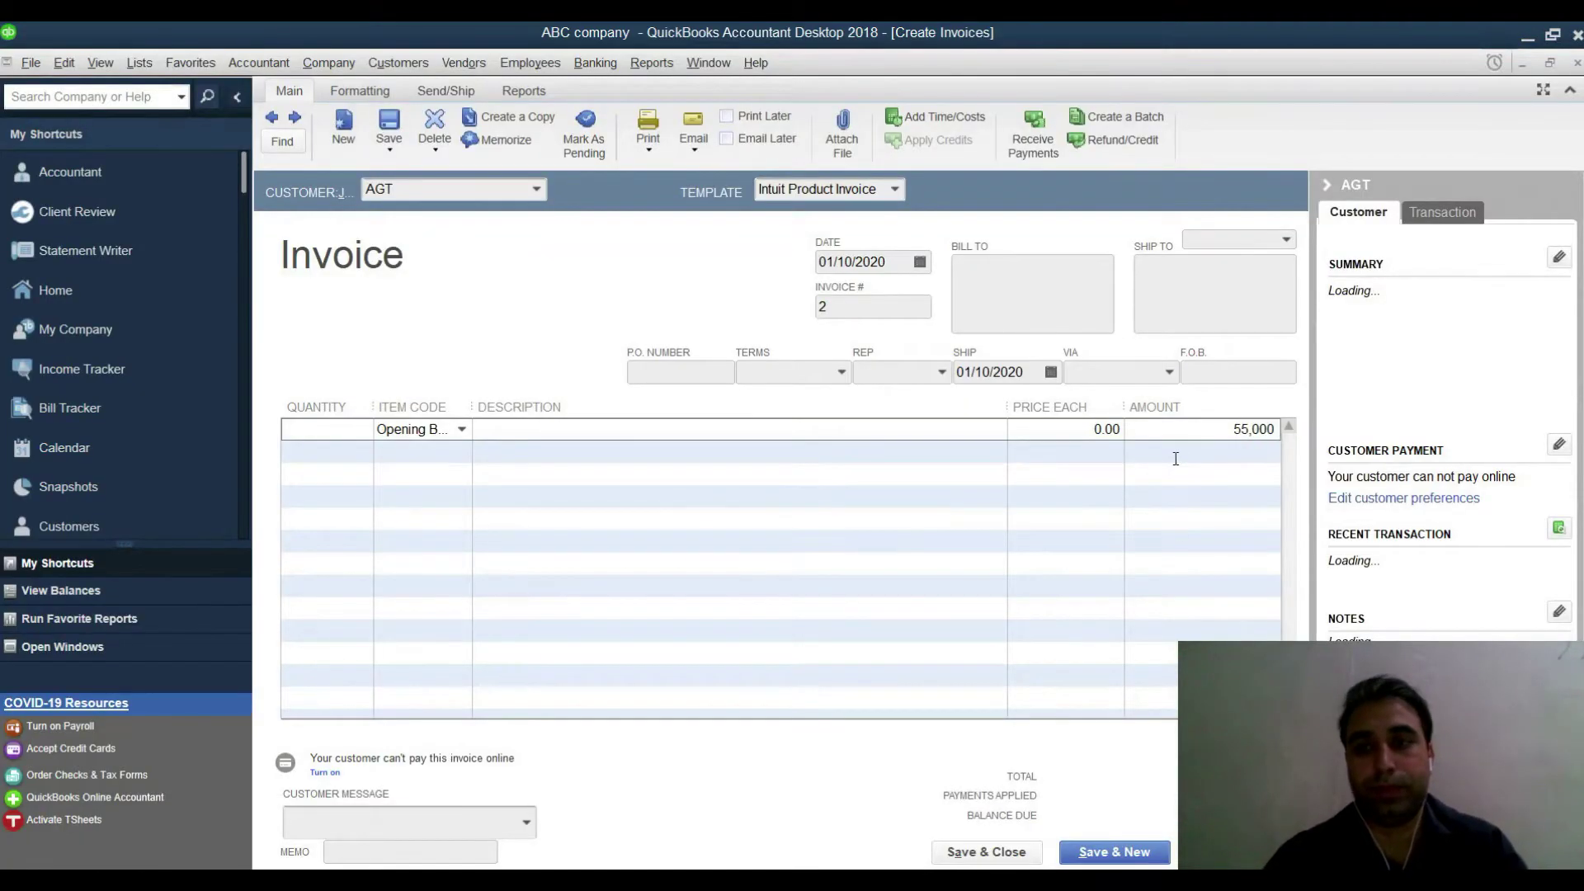
left_click(986, 852)
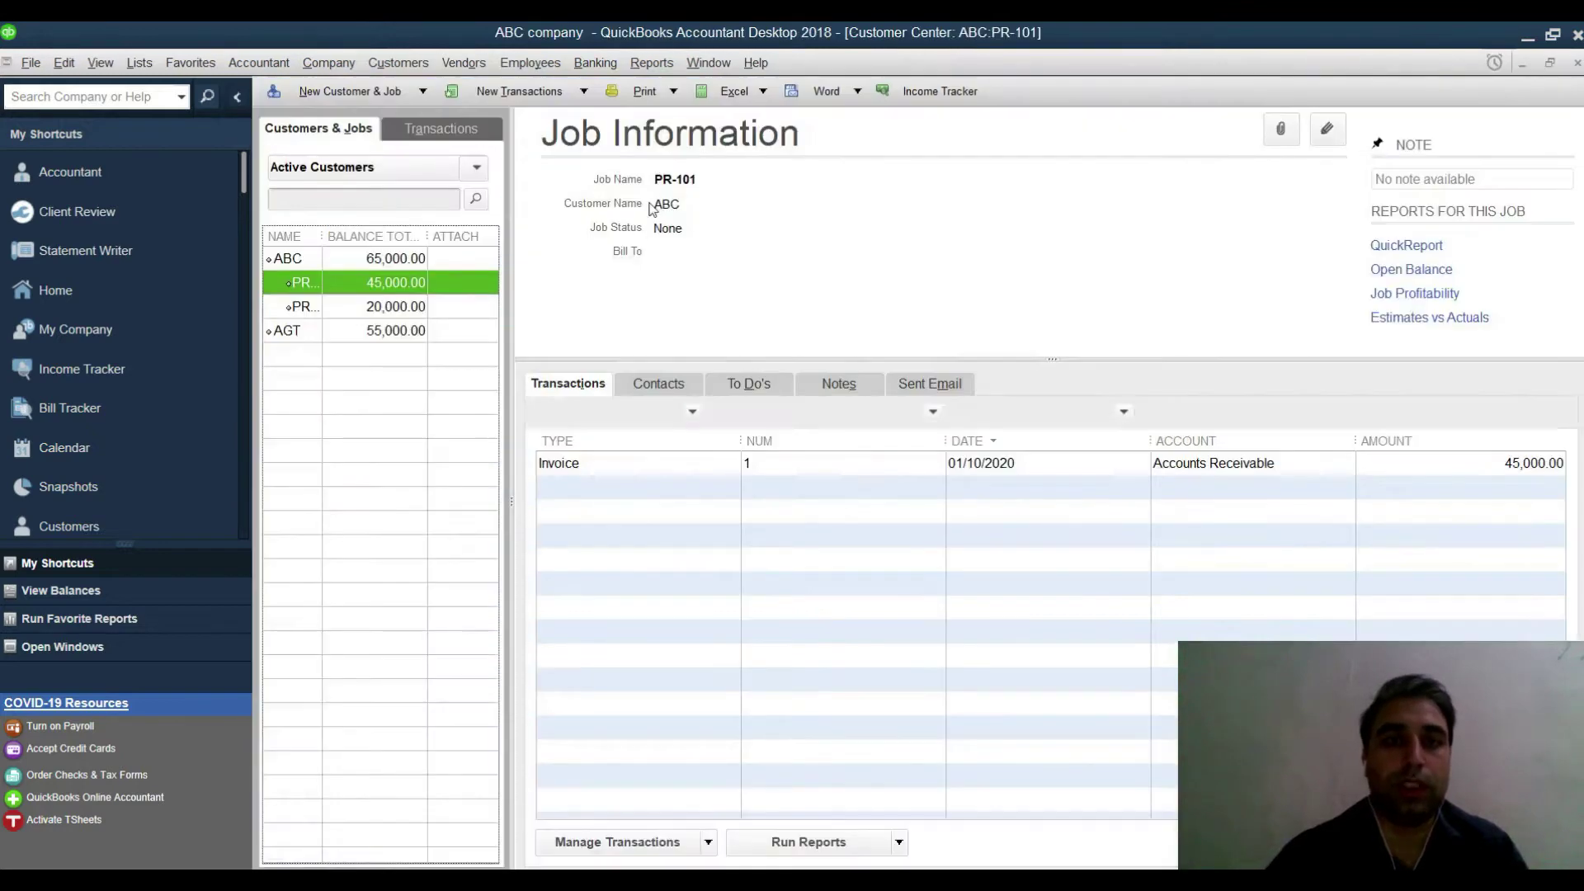
- Run the Balance Sheet Standard report to check accounts receivable and opening balance equity
left_click(652, 63)
mouse_move(753, 239)
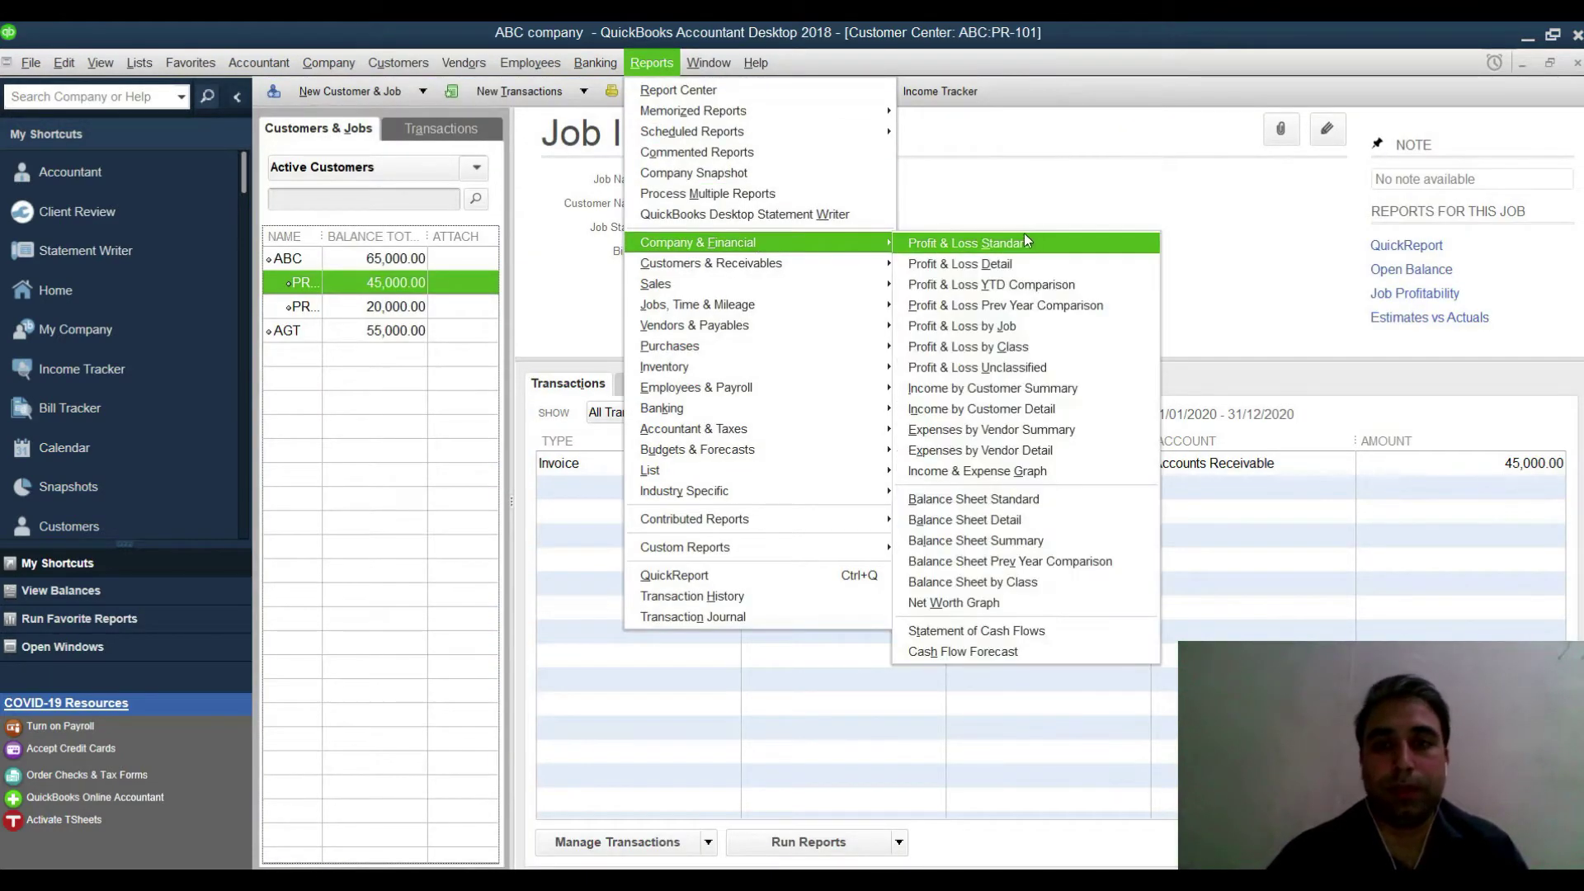
left_click(1048, 495)
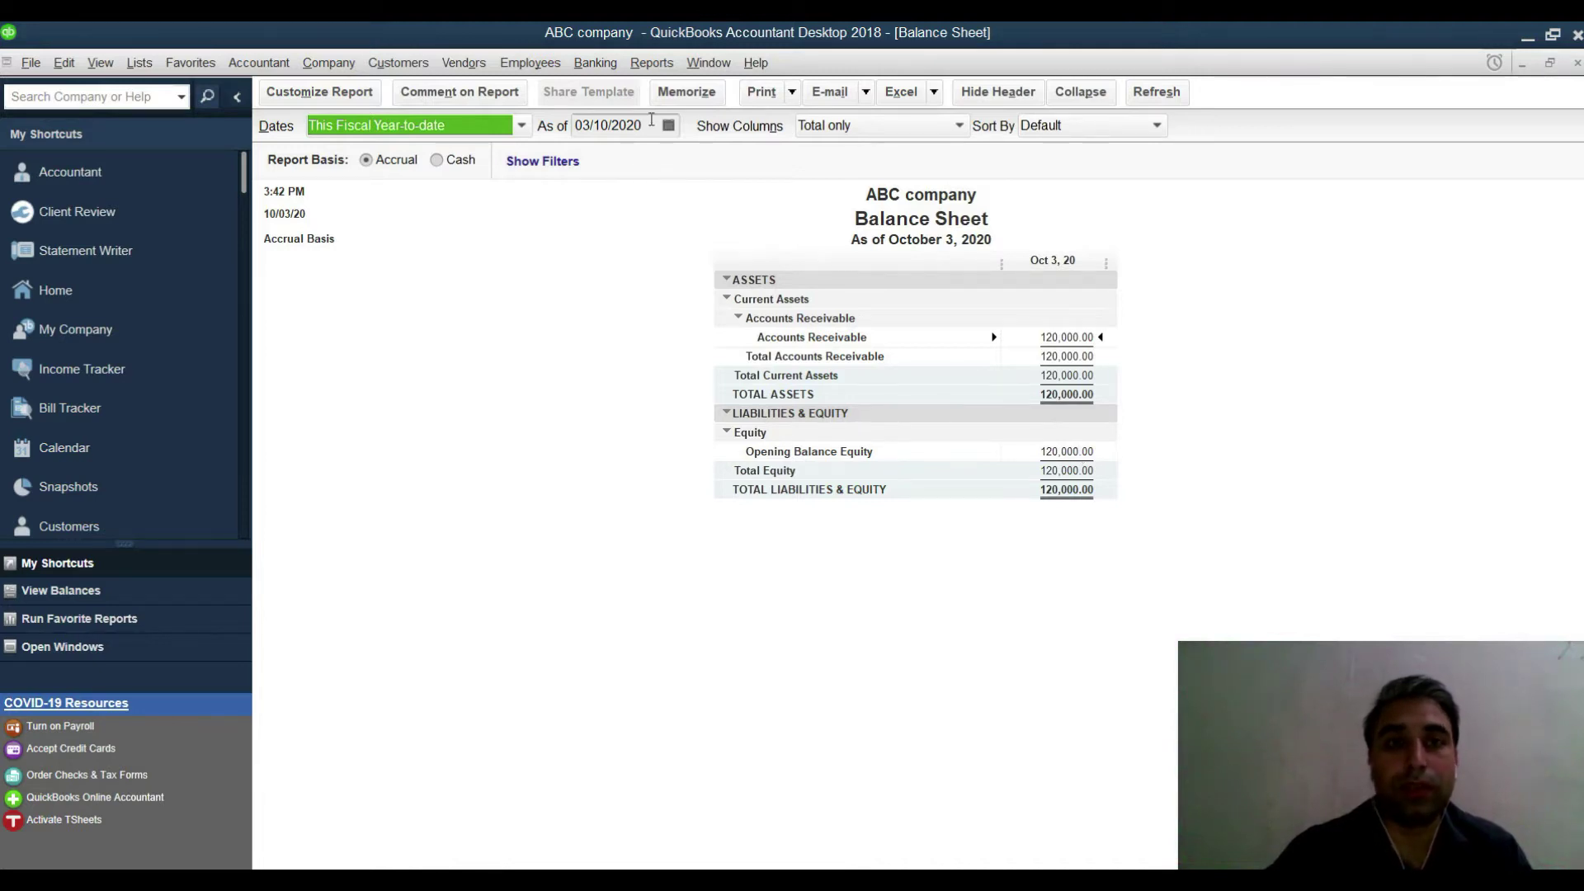
- Review the balances per customer and job in the Customer Balance Summary report, then close it
left_click(399, 63)
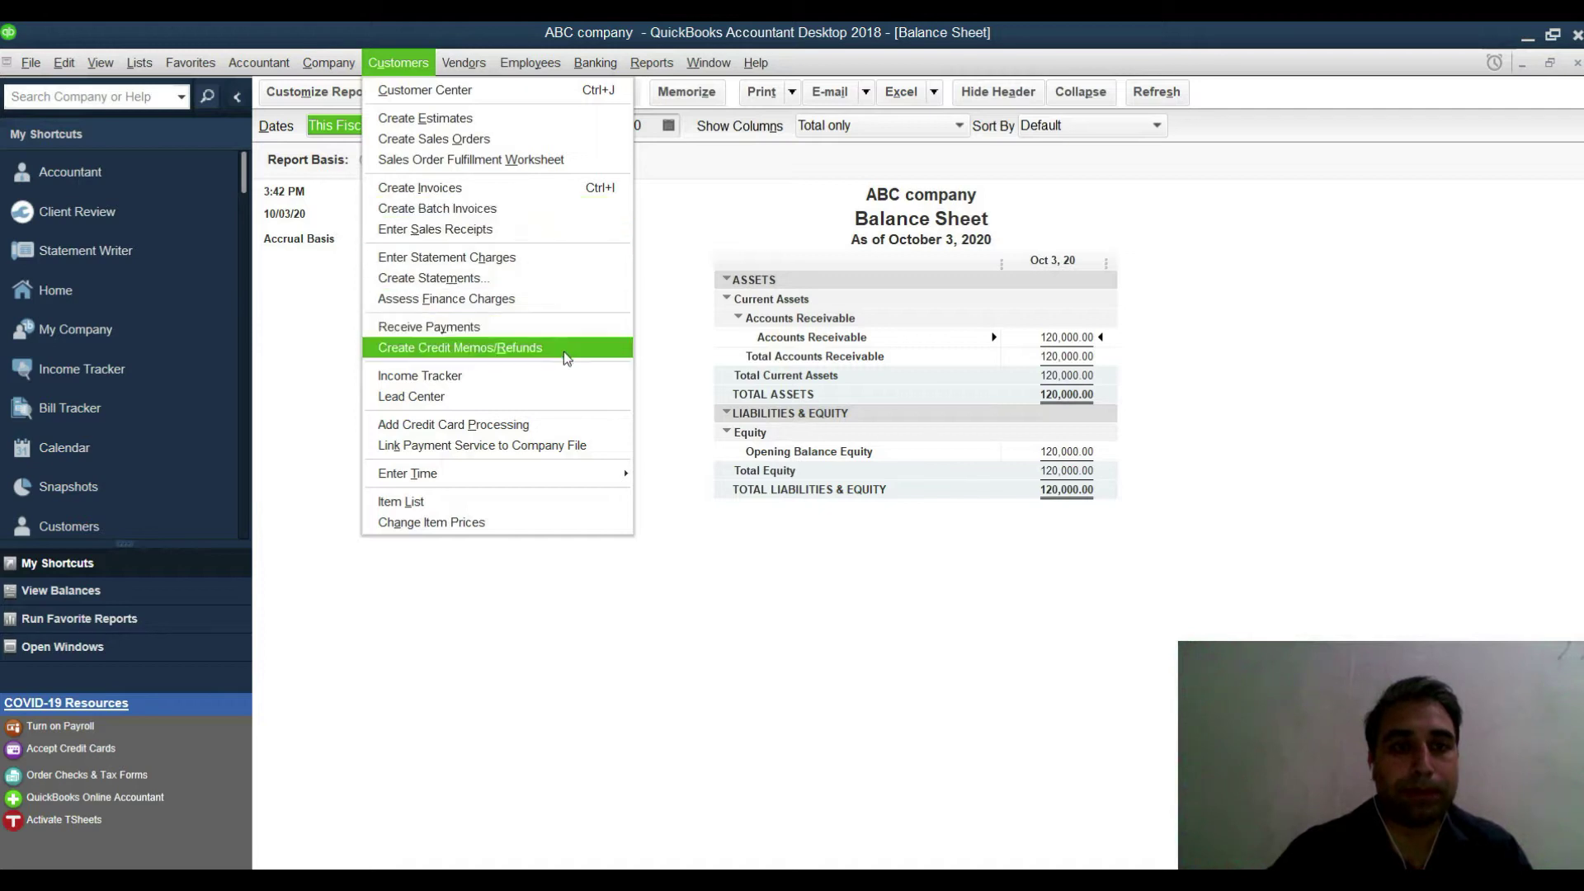
mouse_move(490, 71)
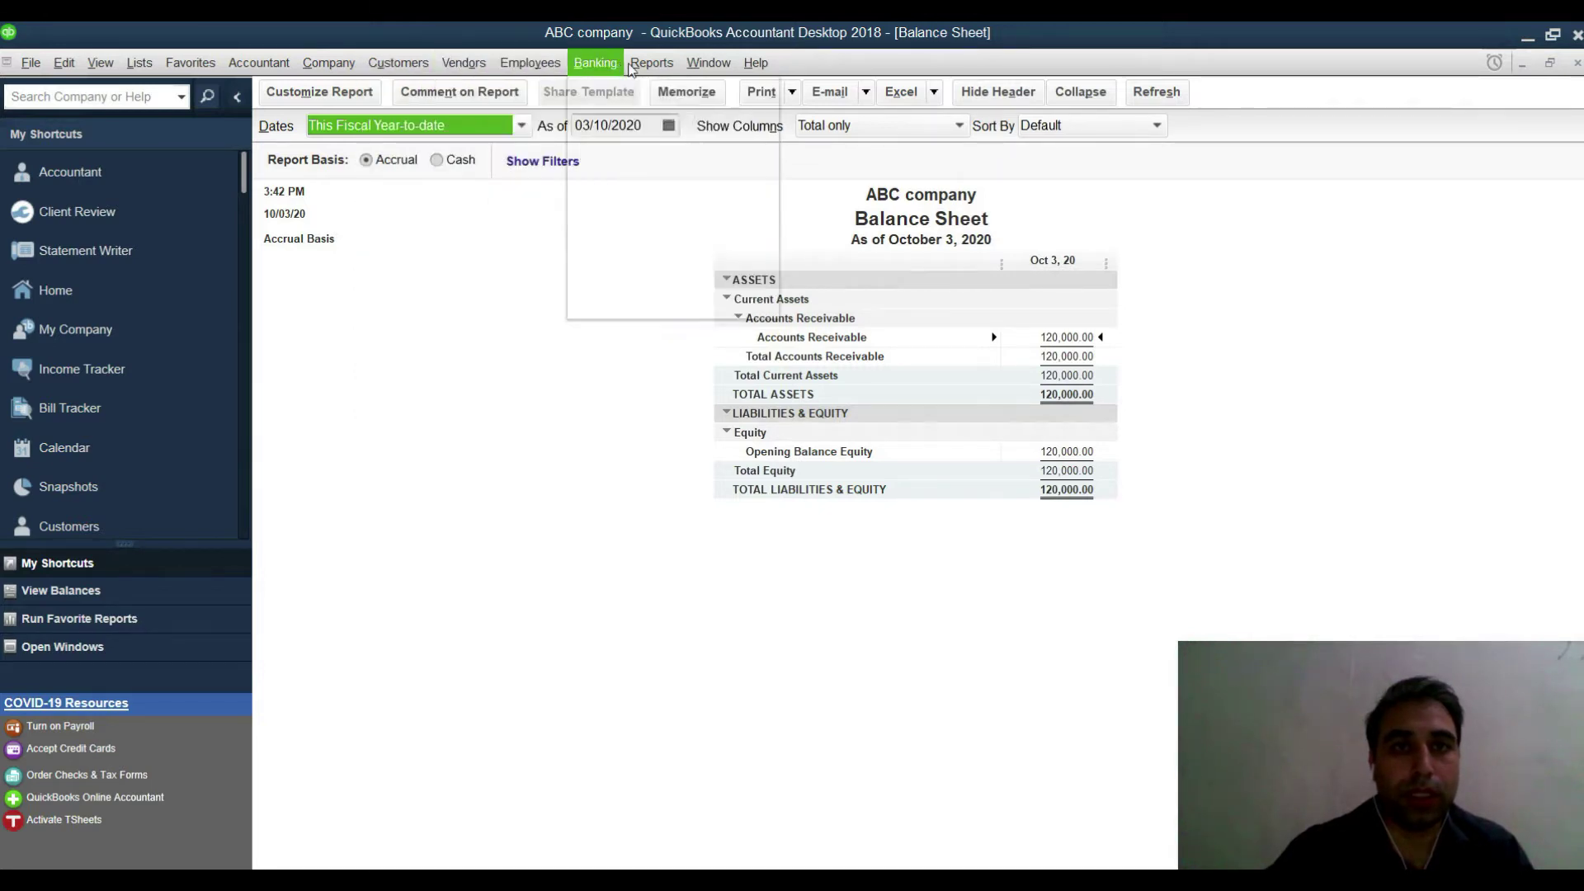
mouse_move(630, 69)
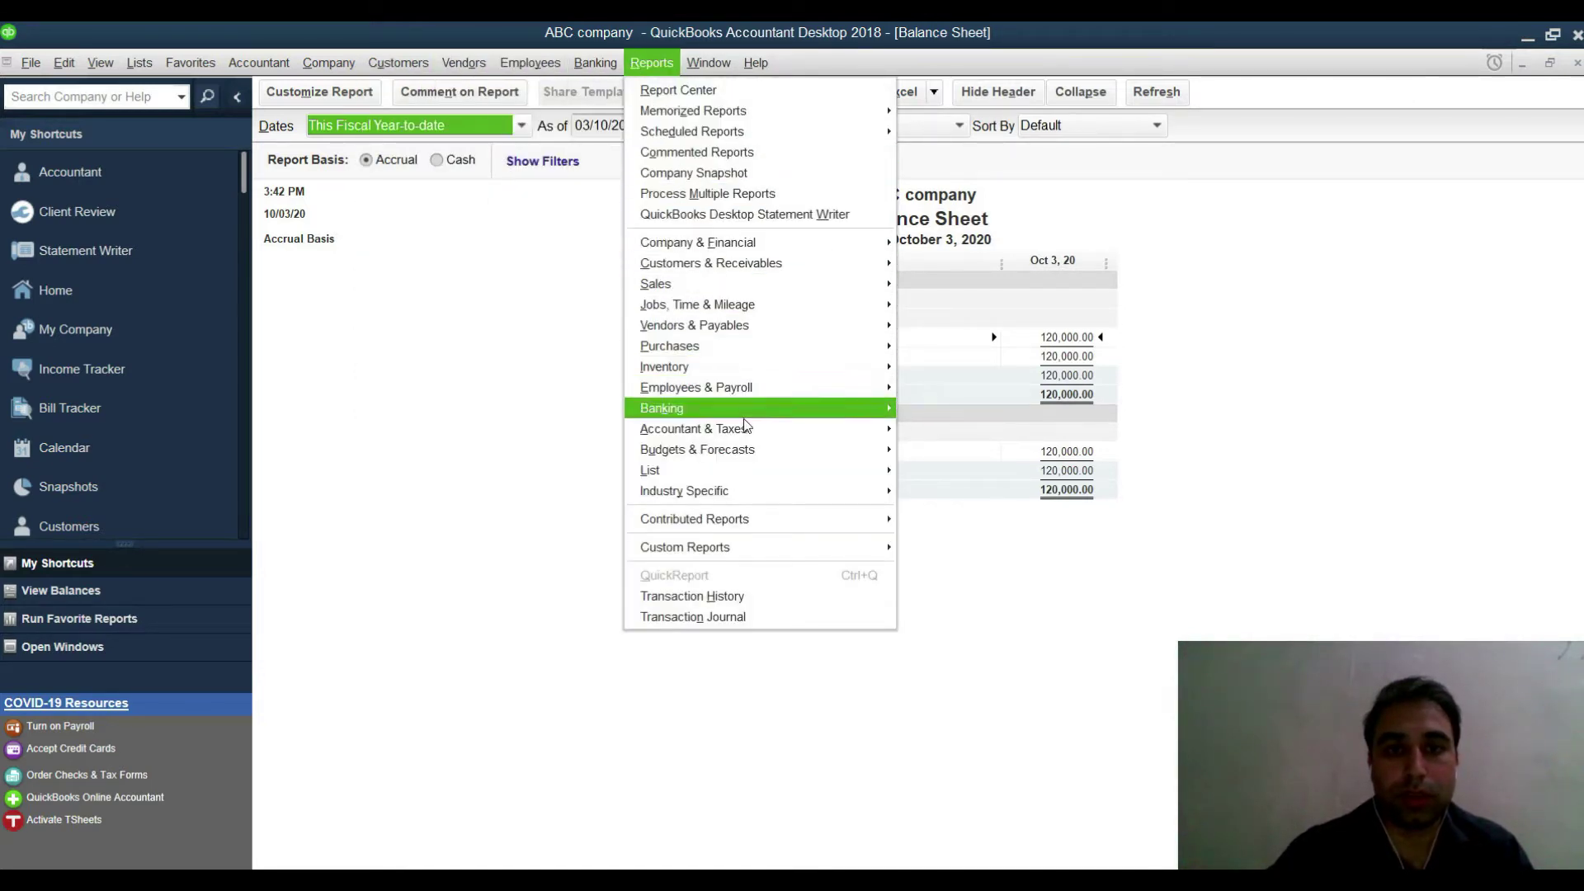
mouse_move(785, 271)
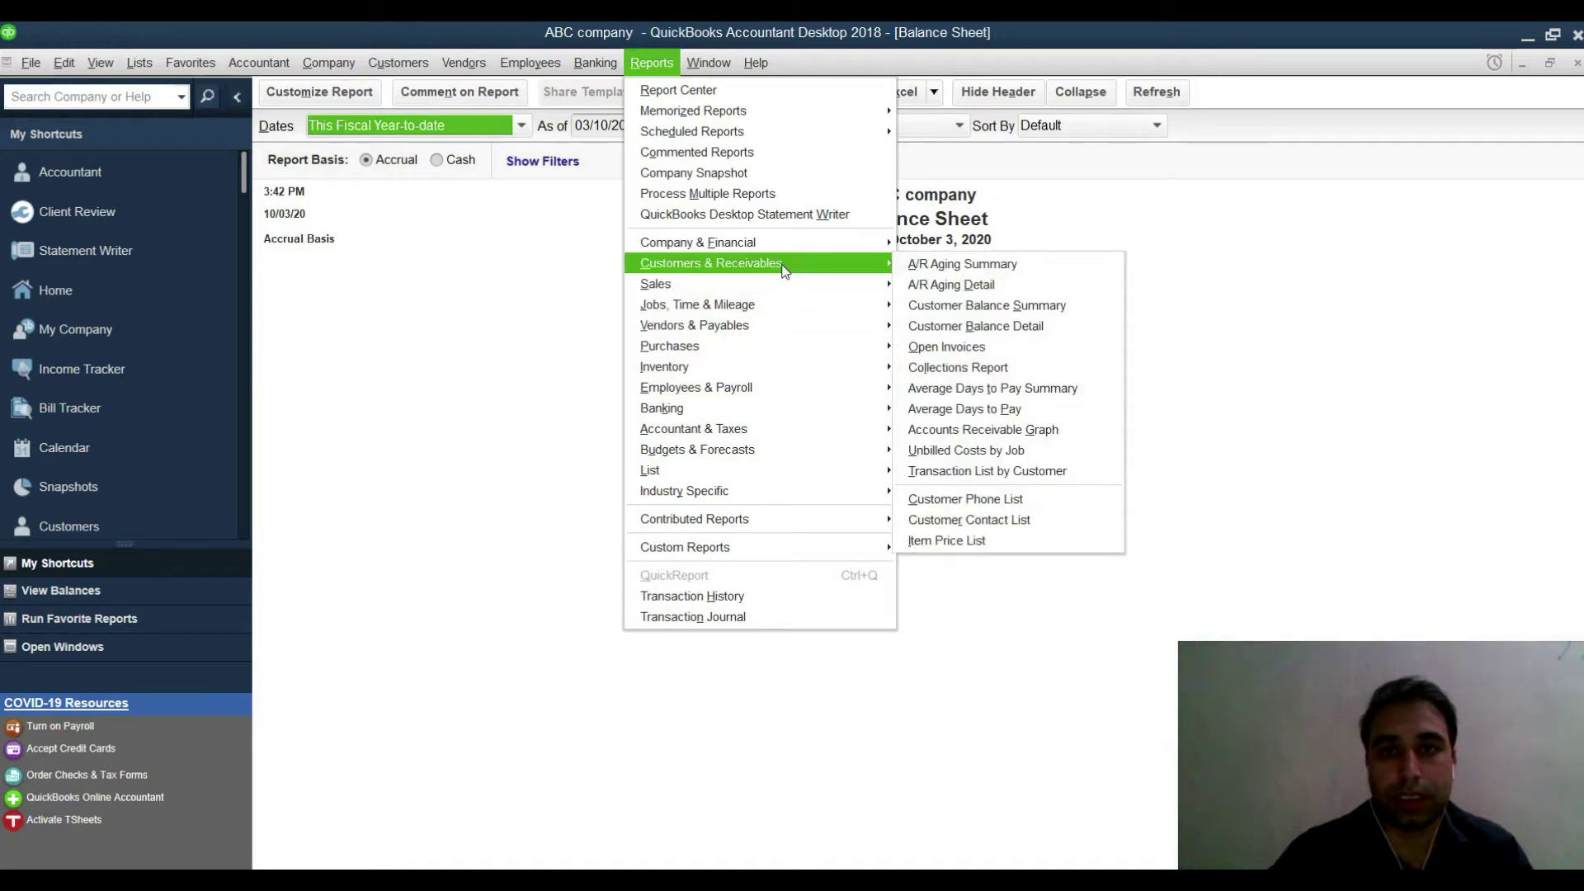
left_click(1008, 310)
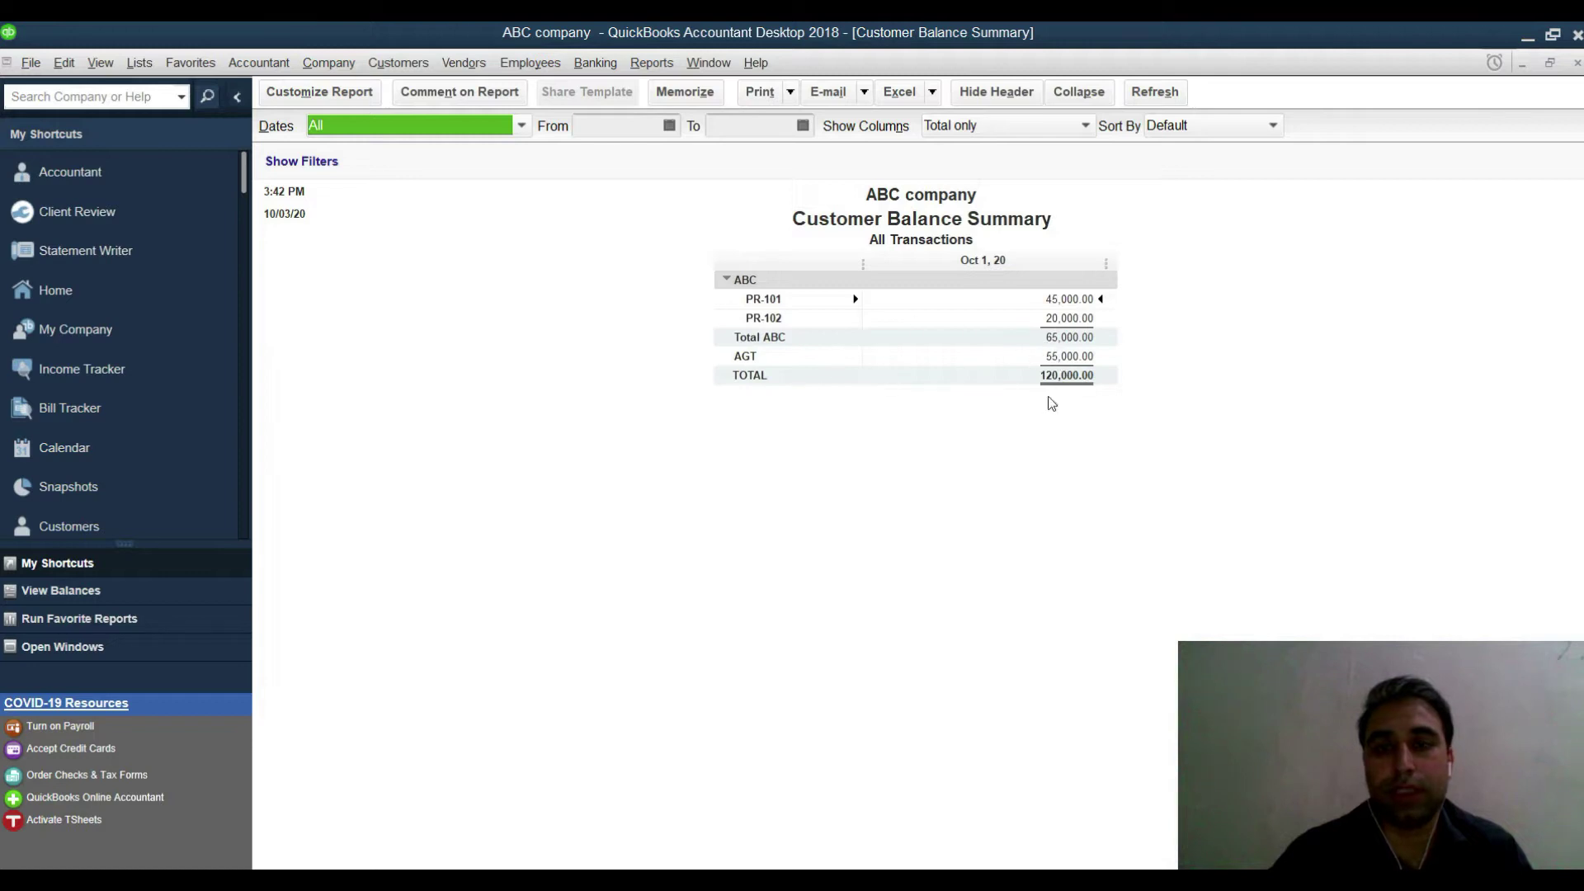
key("Escape")
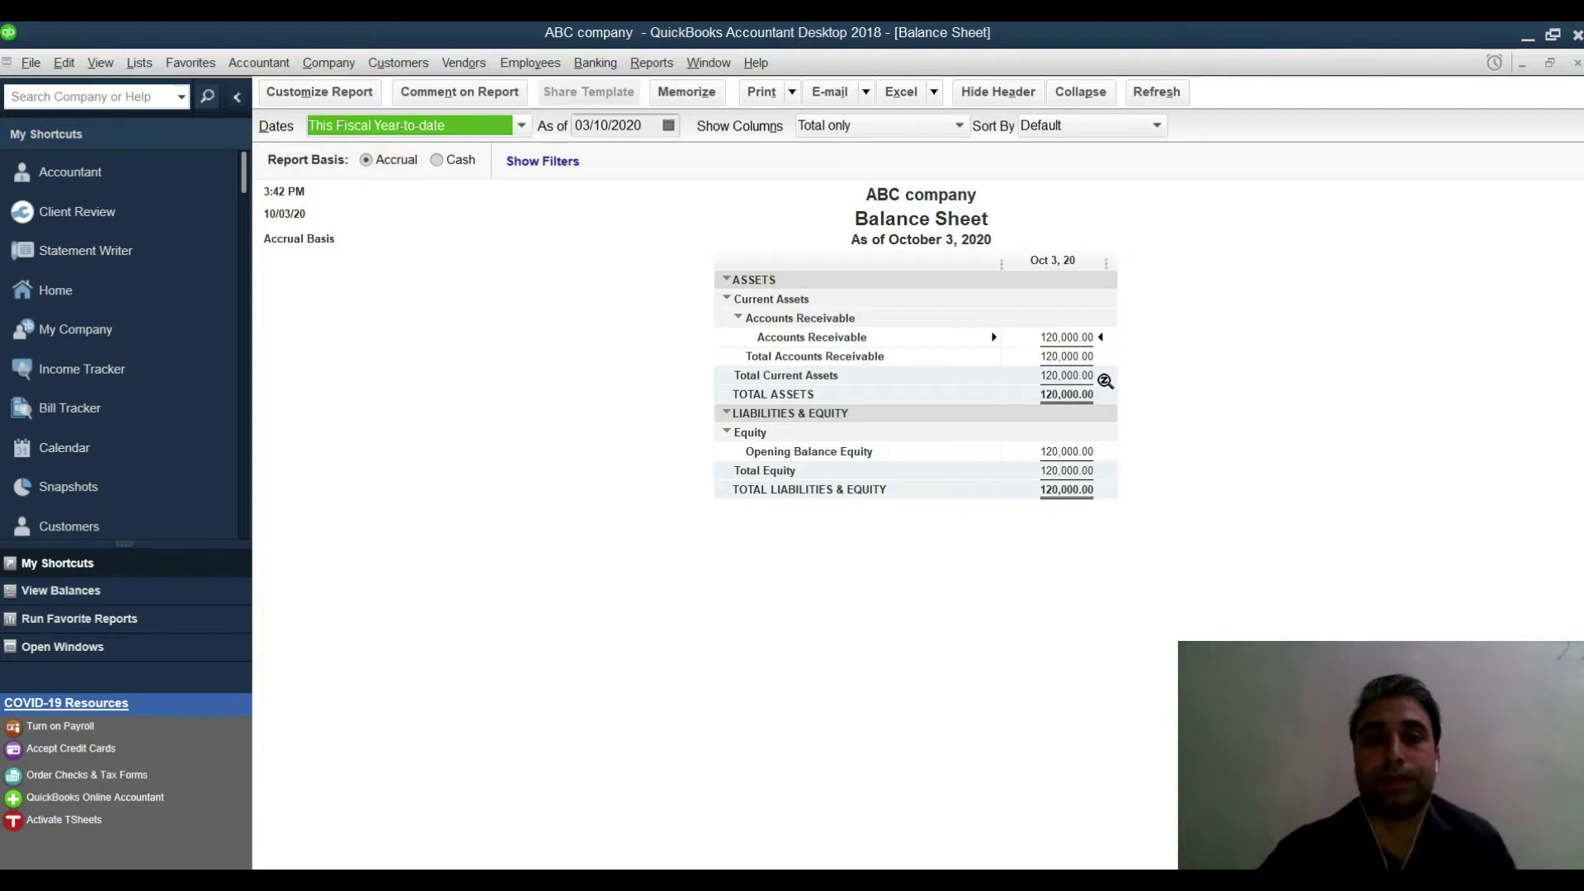
- Examine the transactions behind the balance sheet's Accounts Receivable amount, totalled by Customer, and close the report without memorizing it
double_click(1068, 336)
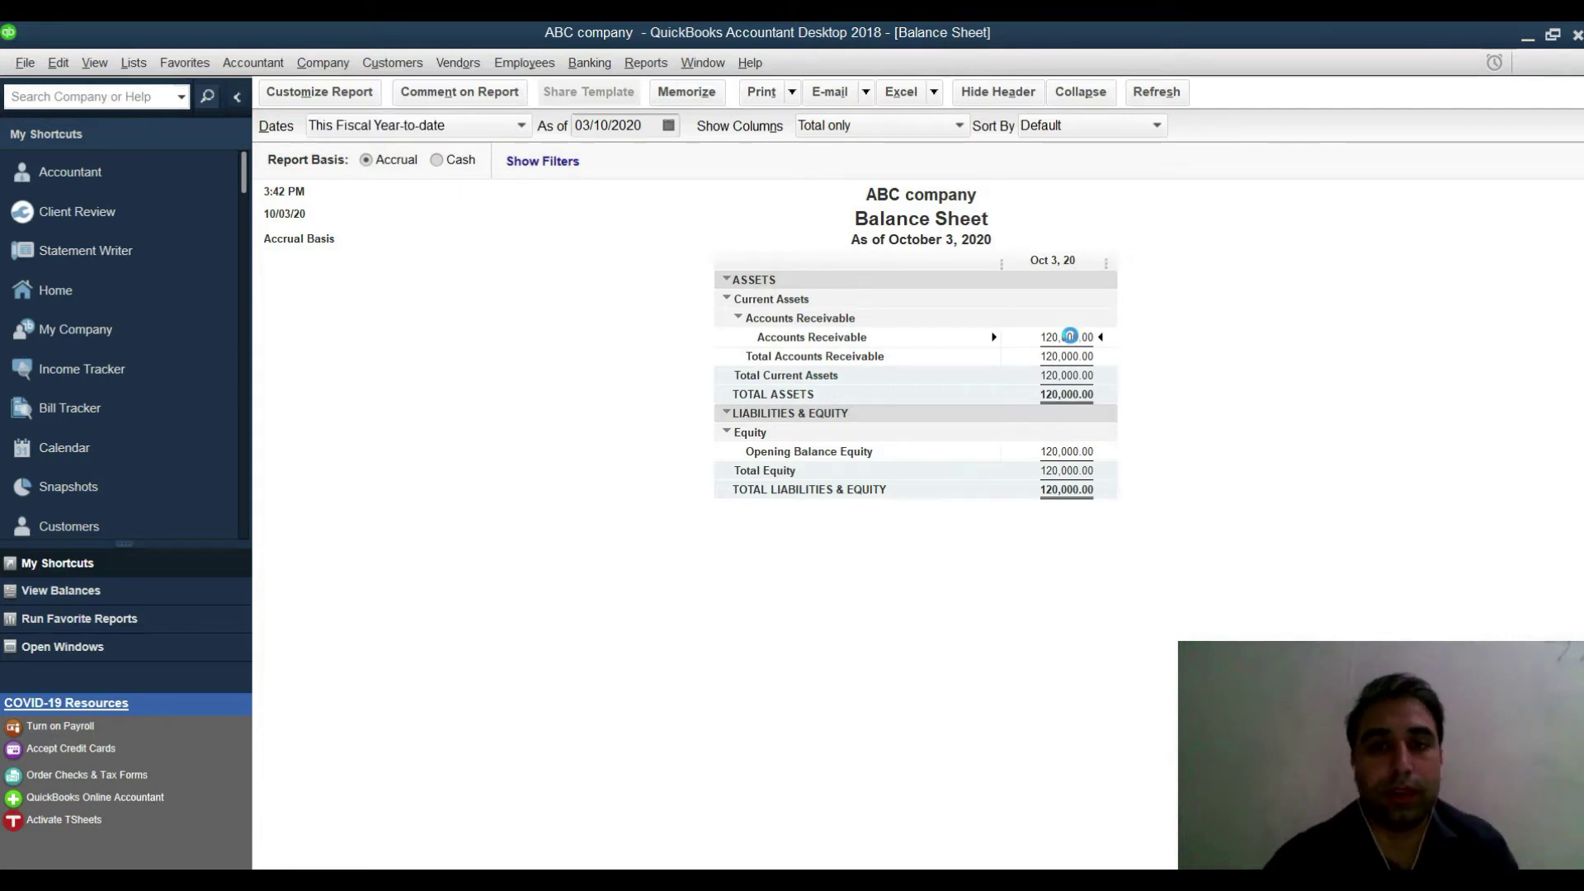
left_click(914, 132)
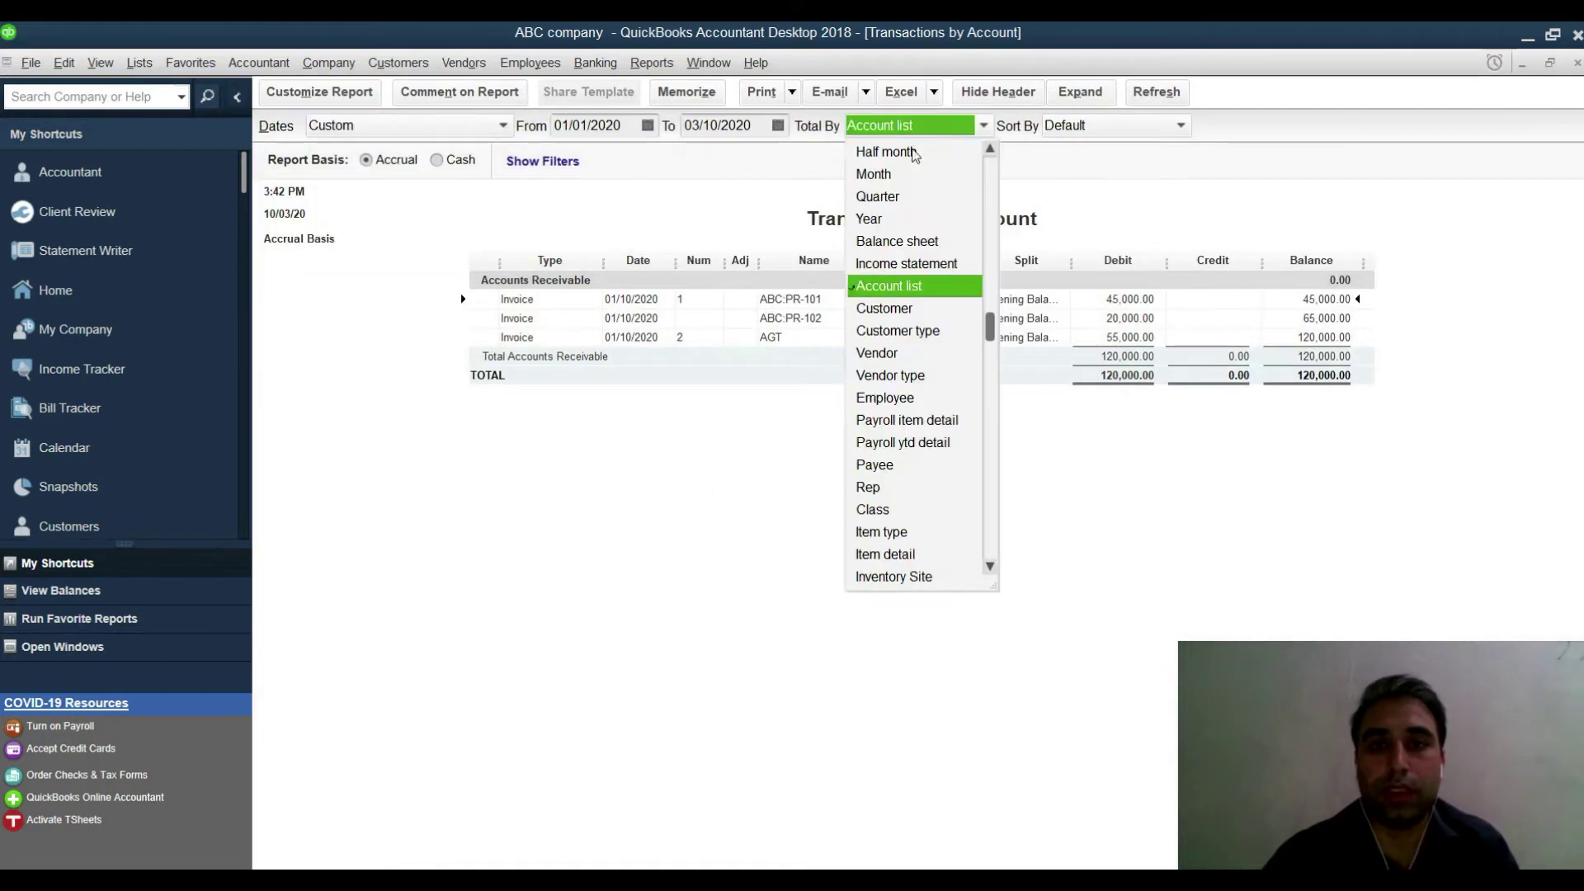
left_click(885, 309)
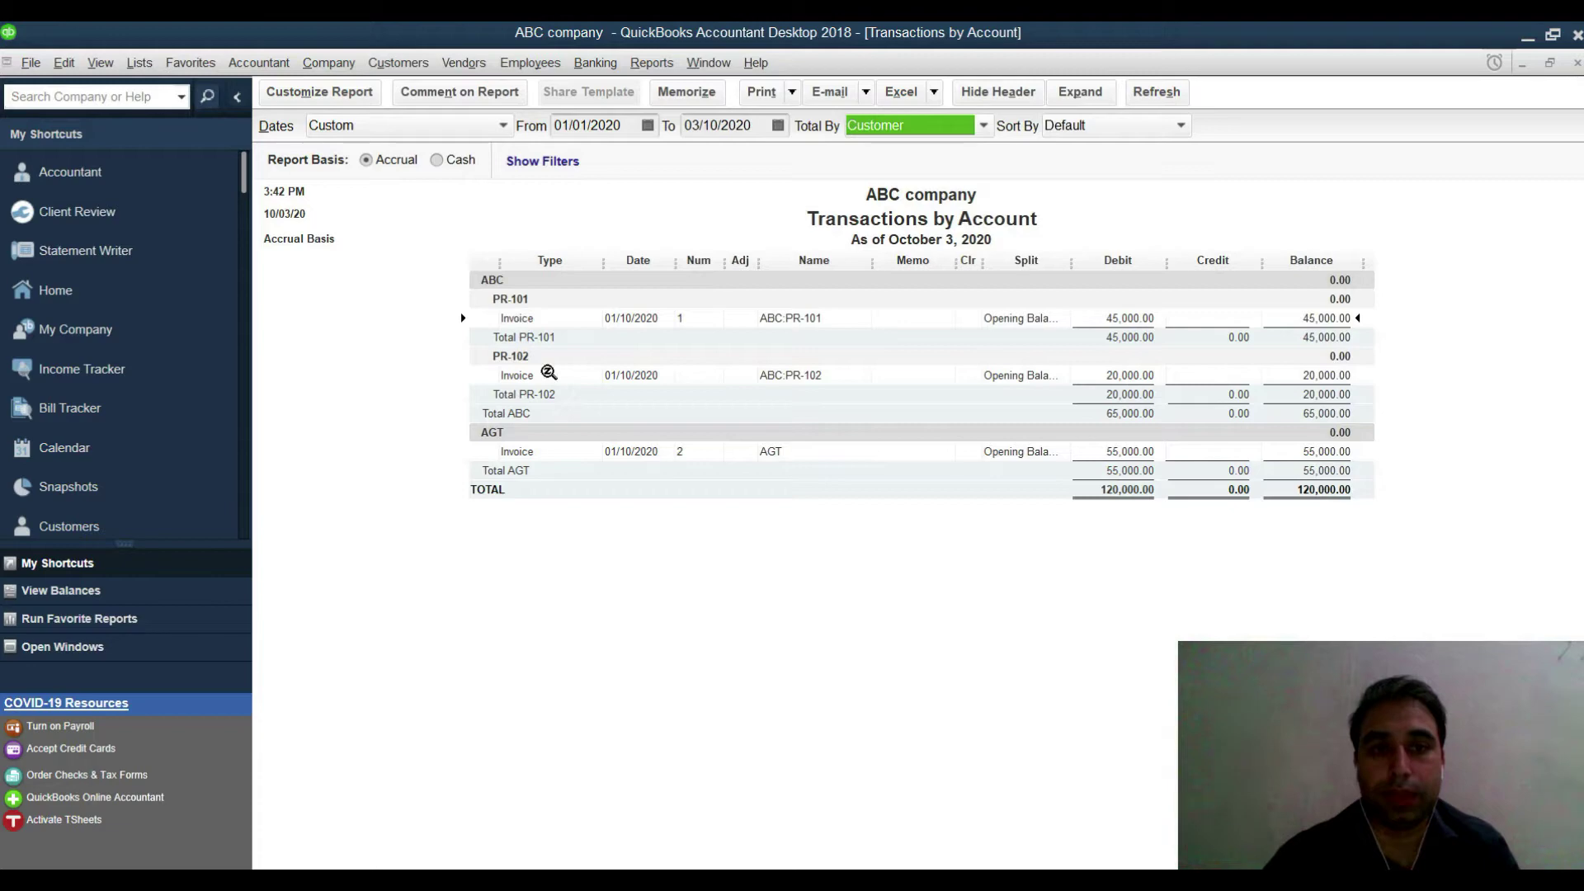
key("Escape")
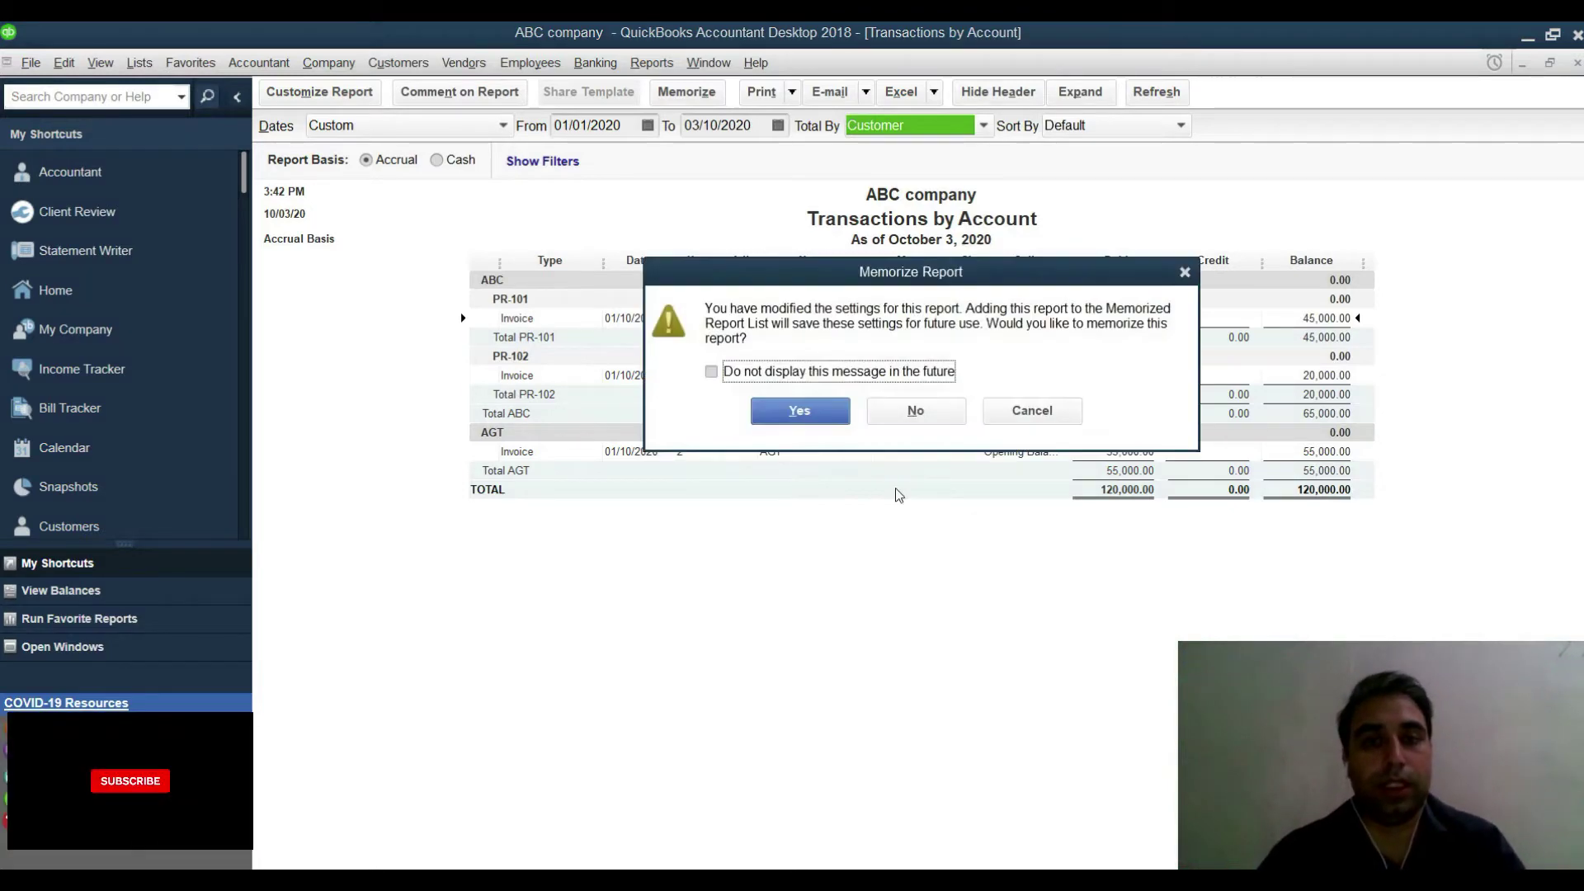
left_click(916, 411)
- Switch to the Excel sheet and fill the Accounts Receivables rows 2 to 9 with yellow to mark them done
left_click(817, 862)
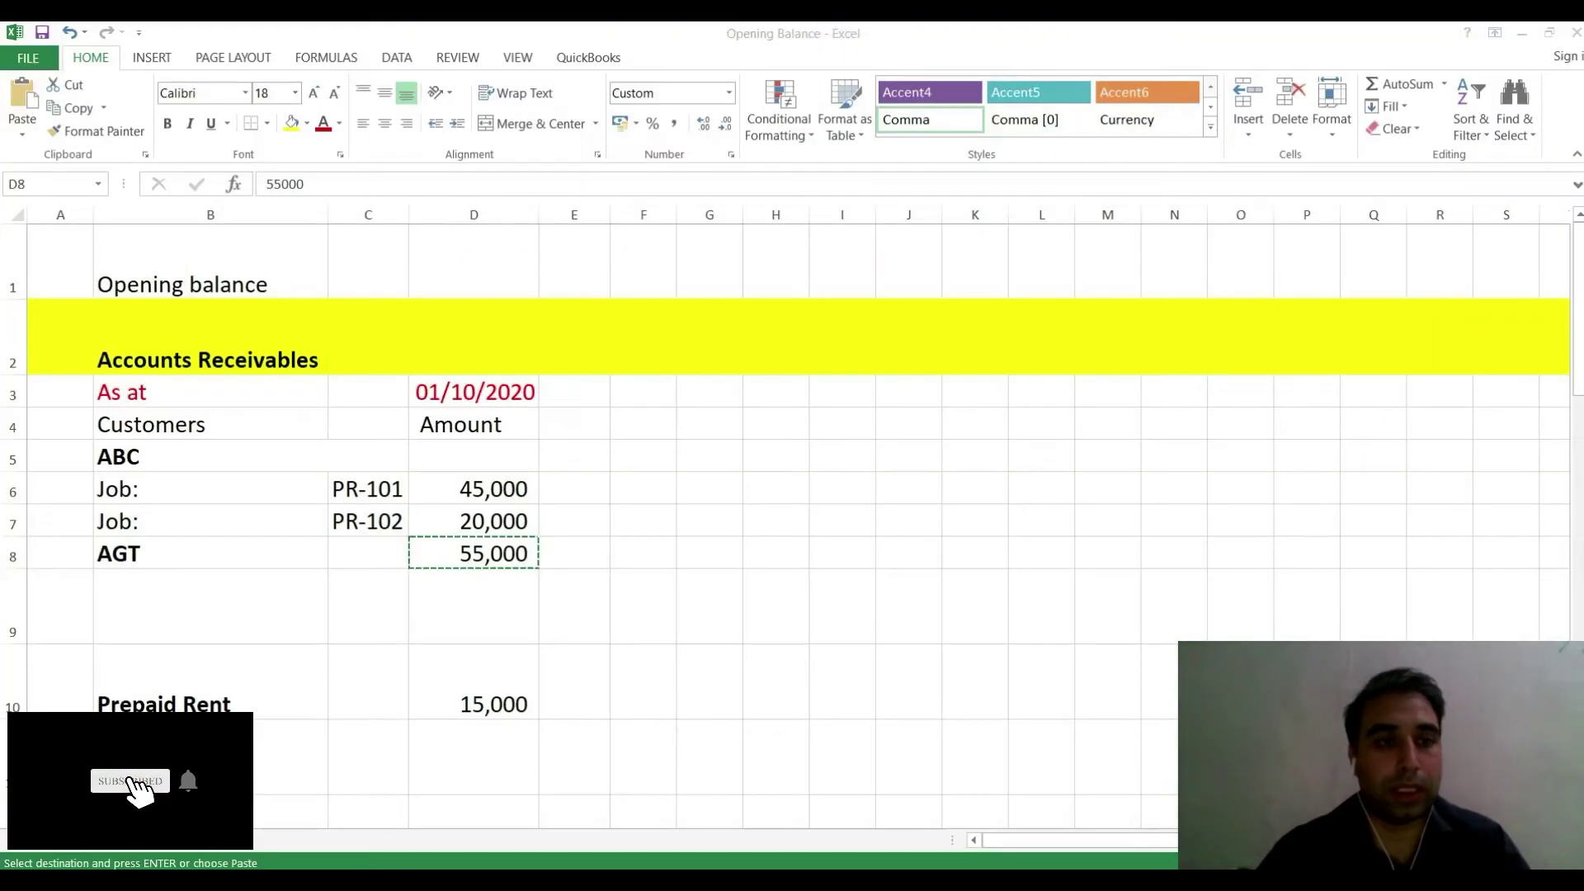
left_click_drag(12, 339, 12, 610)
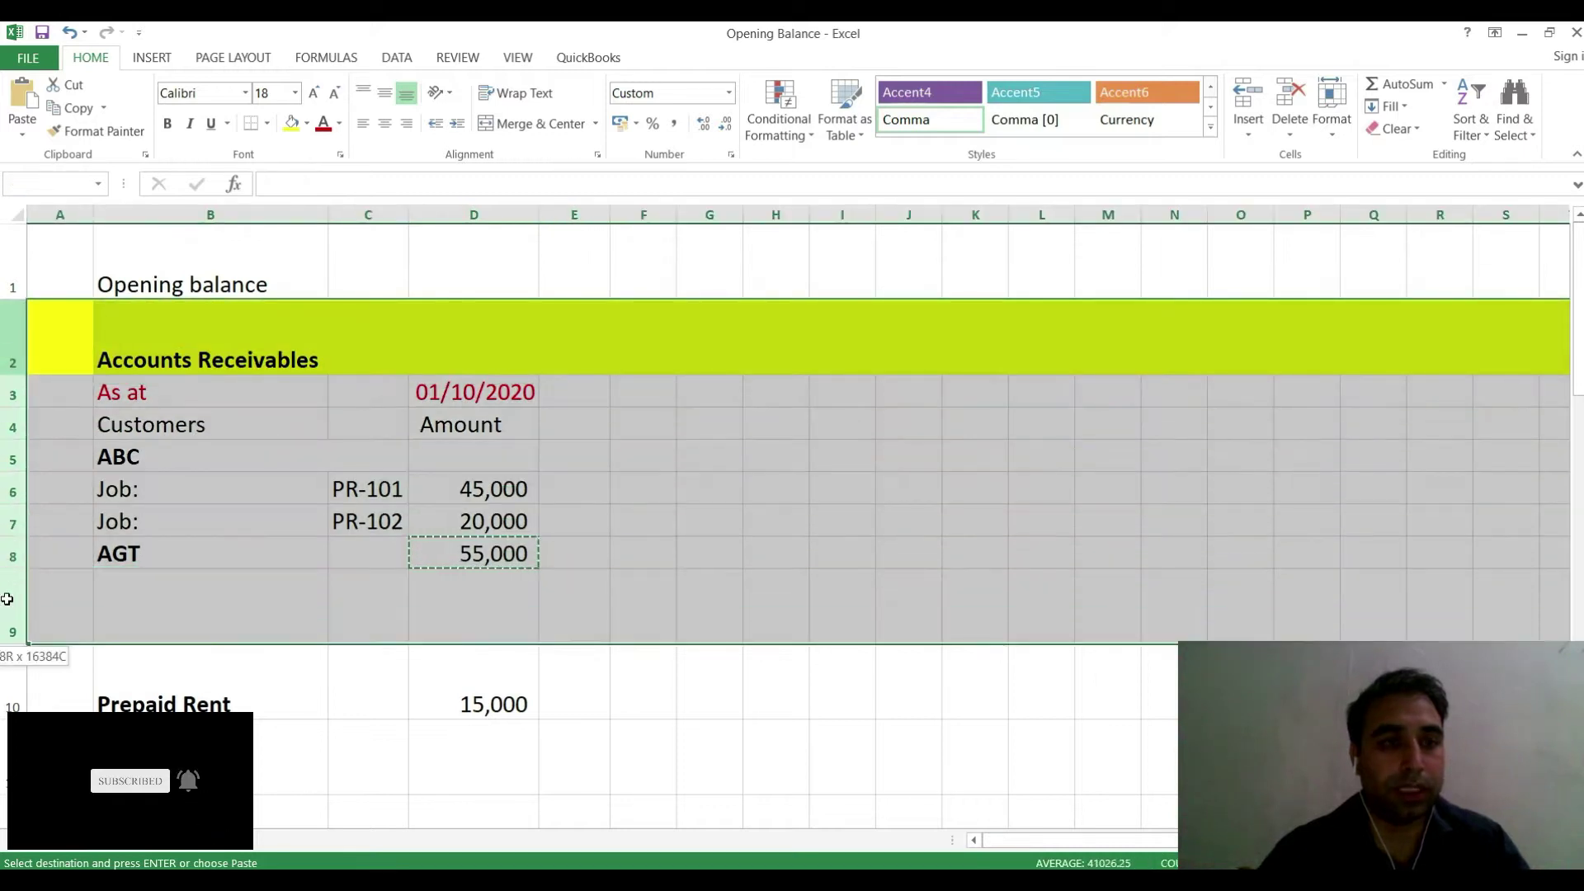
left_click(291, 124)
- Locate the Prepaid Rent entry in the Excel sheet and start a general journal entry in QuickBooks
scroll(669, 528, "down", 3)
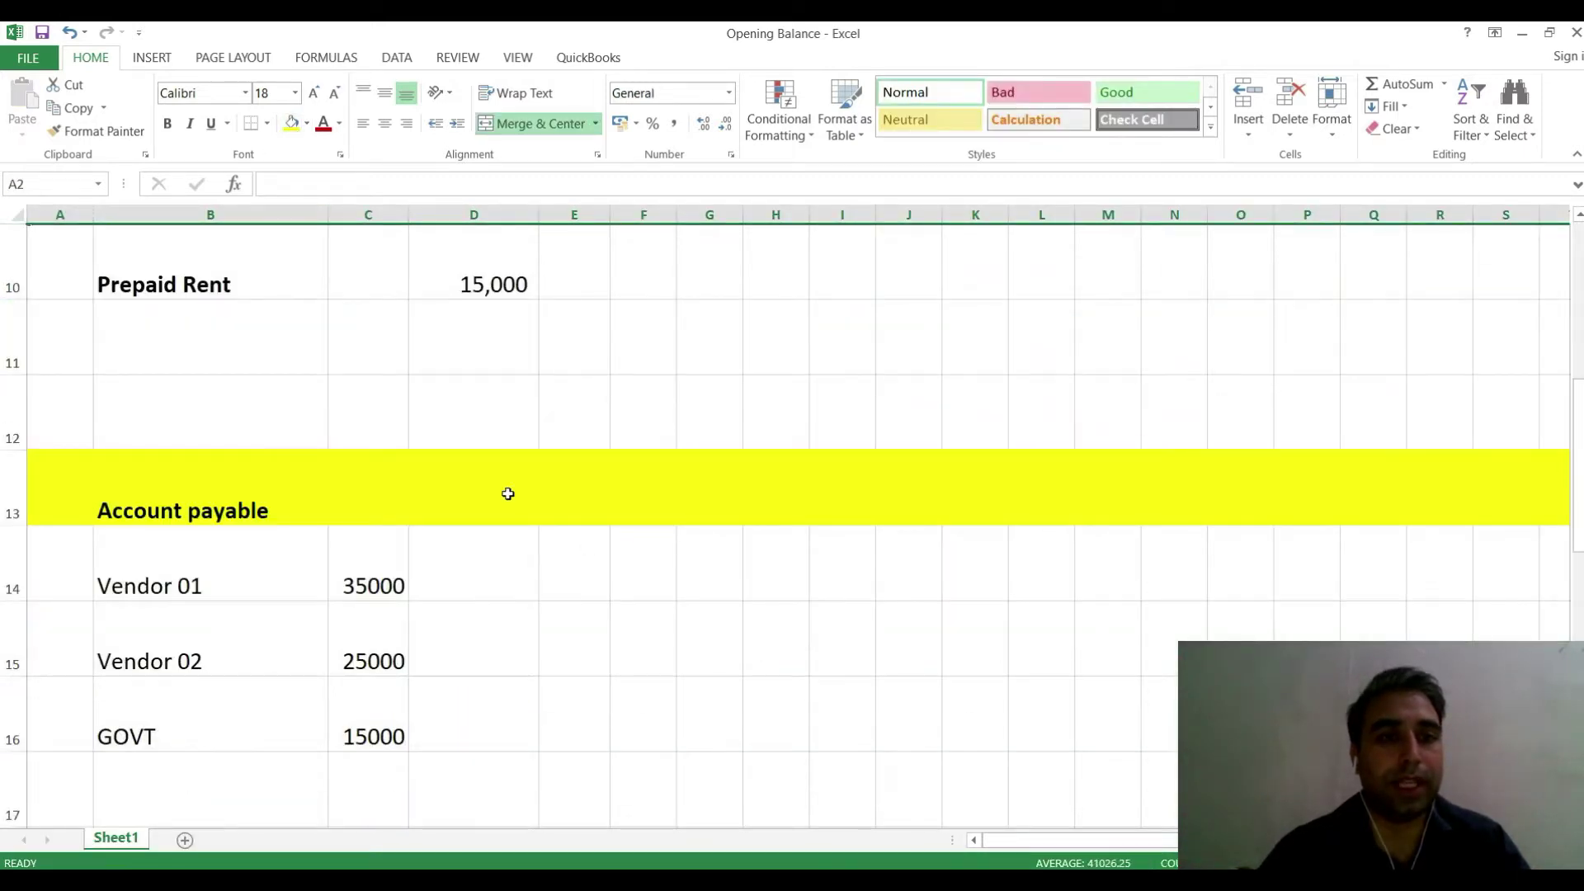
scroll(506, 495, "up", 3)
left_click(510, 687)
left_click(177, 708)
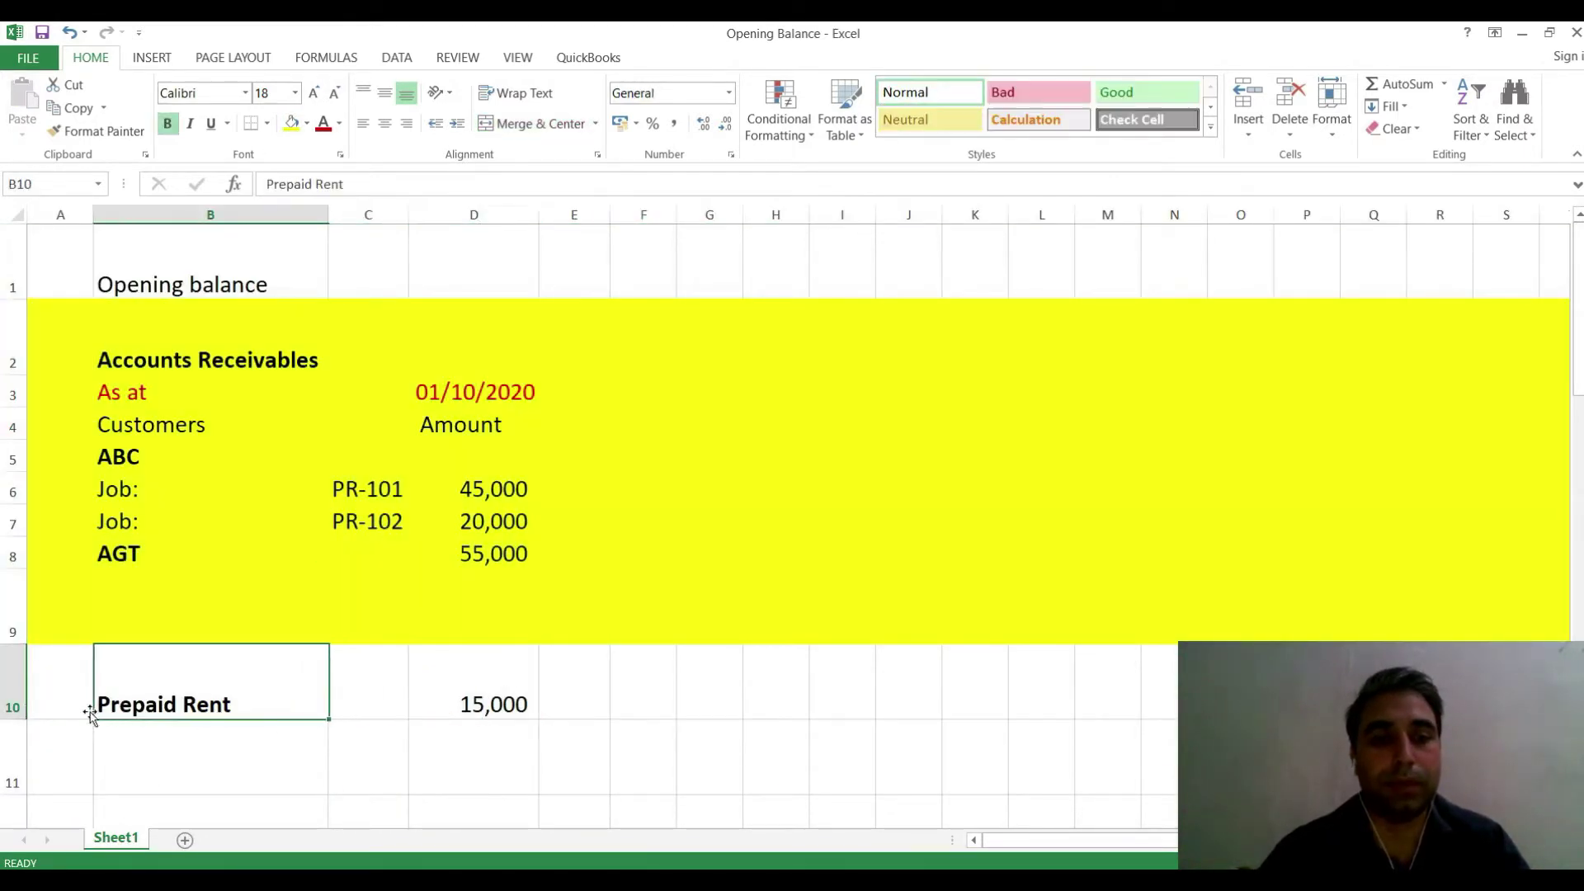
key("alt+Tab")
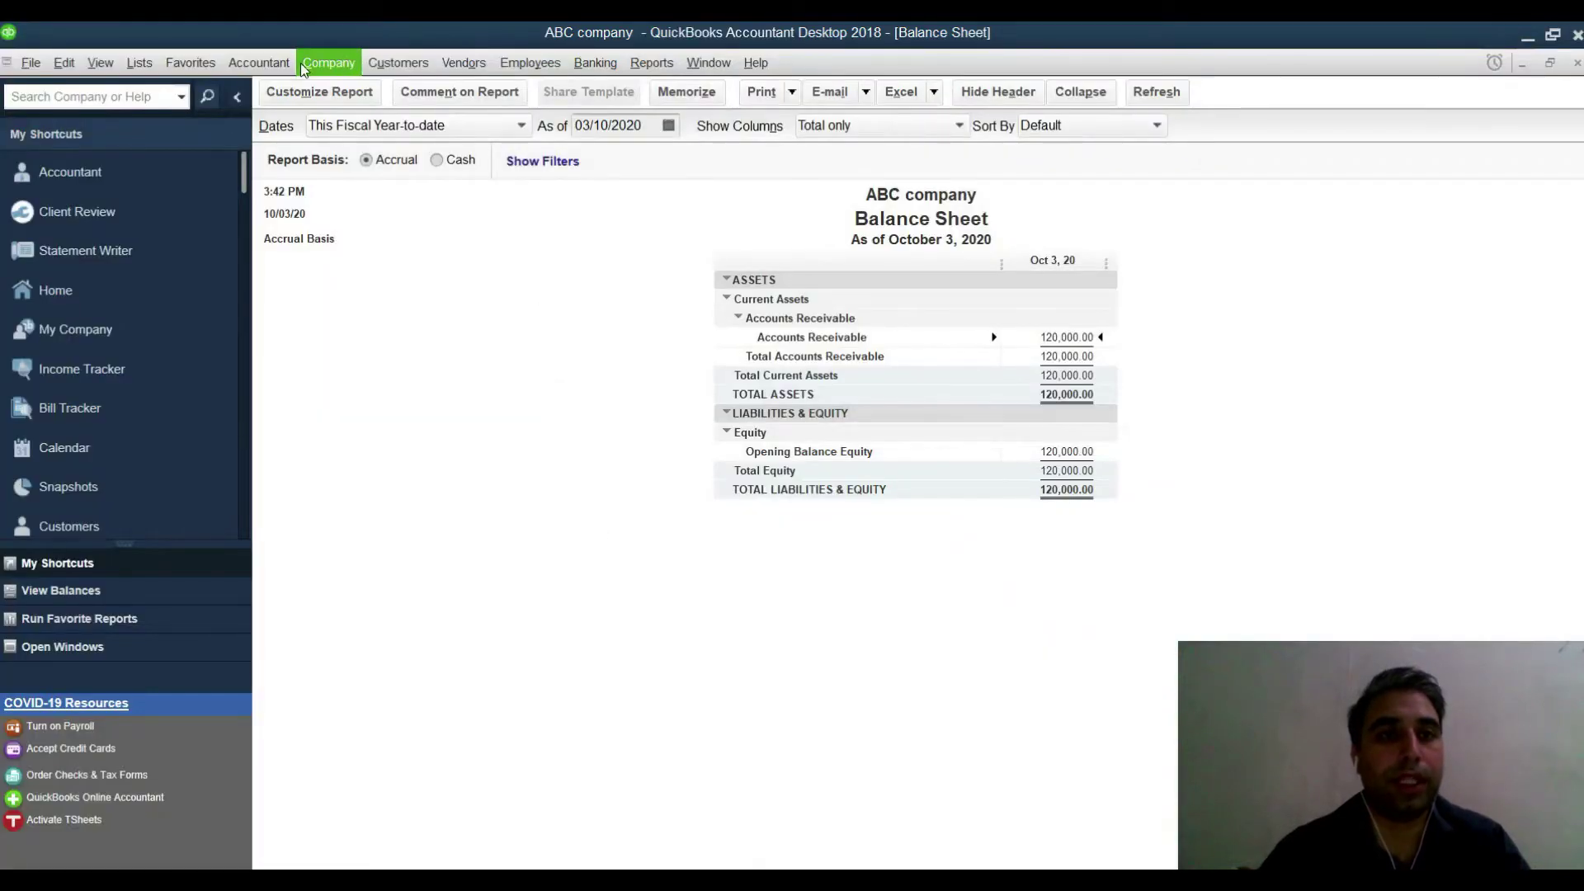
left_click(329, 63)
left_click(462, 428)
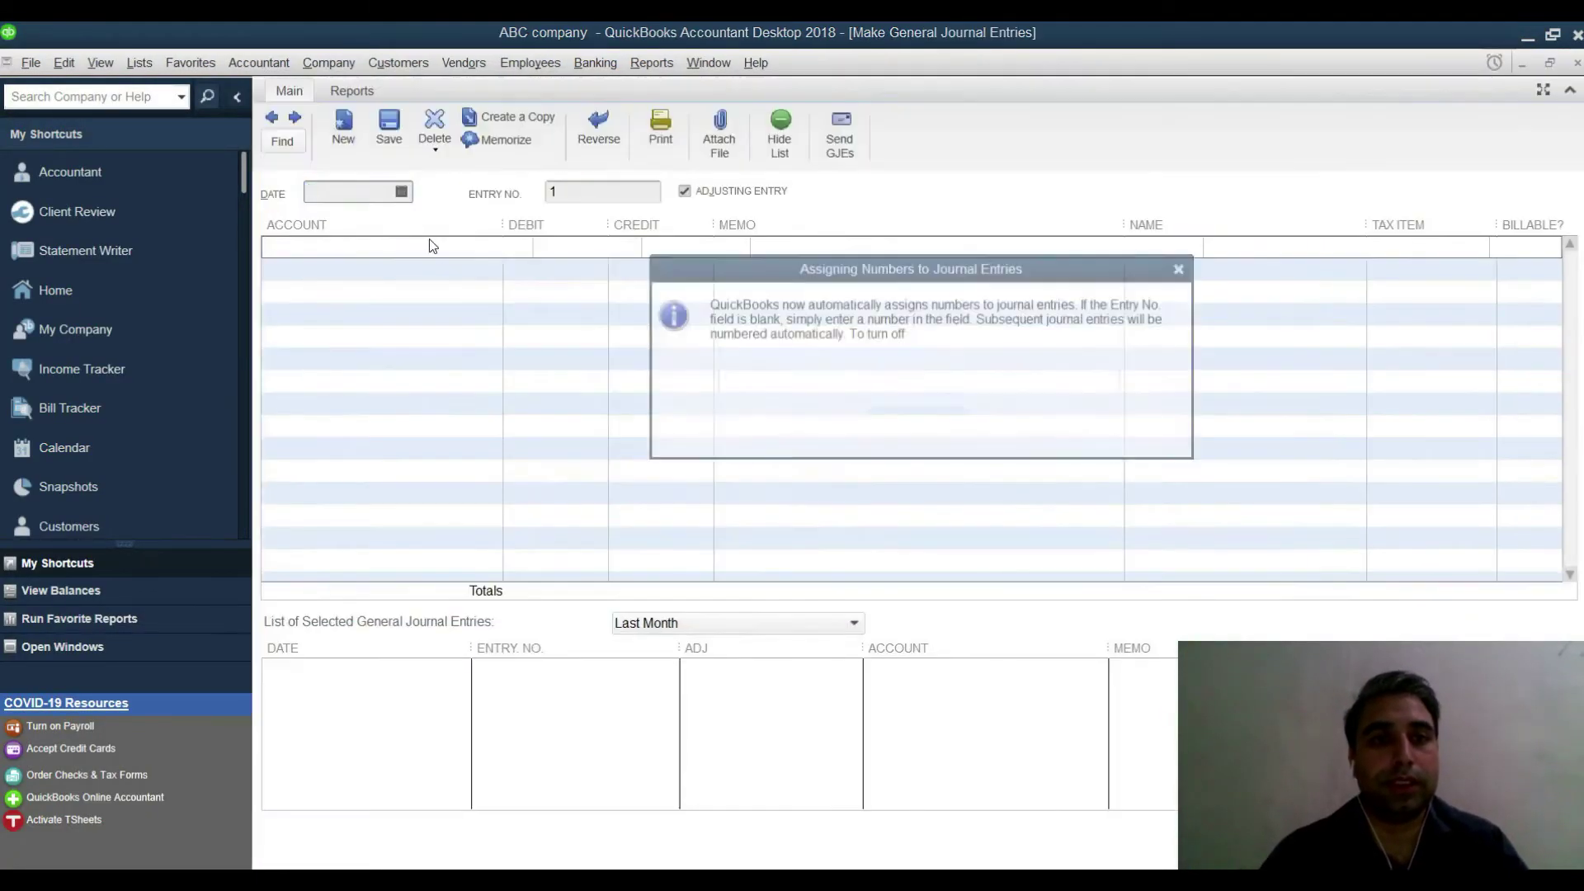
left_click(910, 419)
- Create a new Other Current Asset account named Prepaid Rent and use it on the first line of the journal entry
left_click(459, 249)
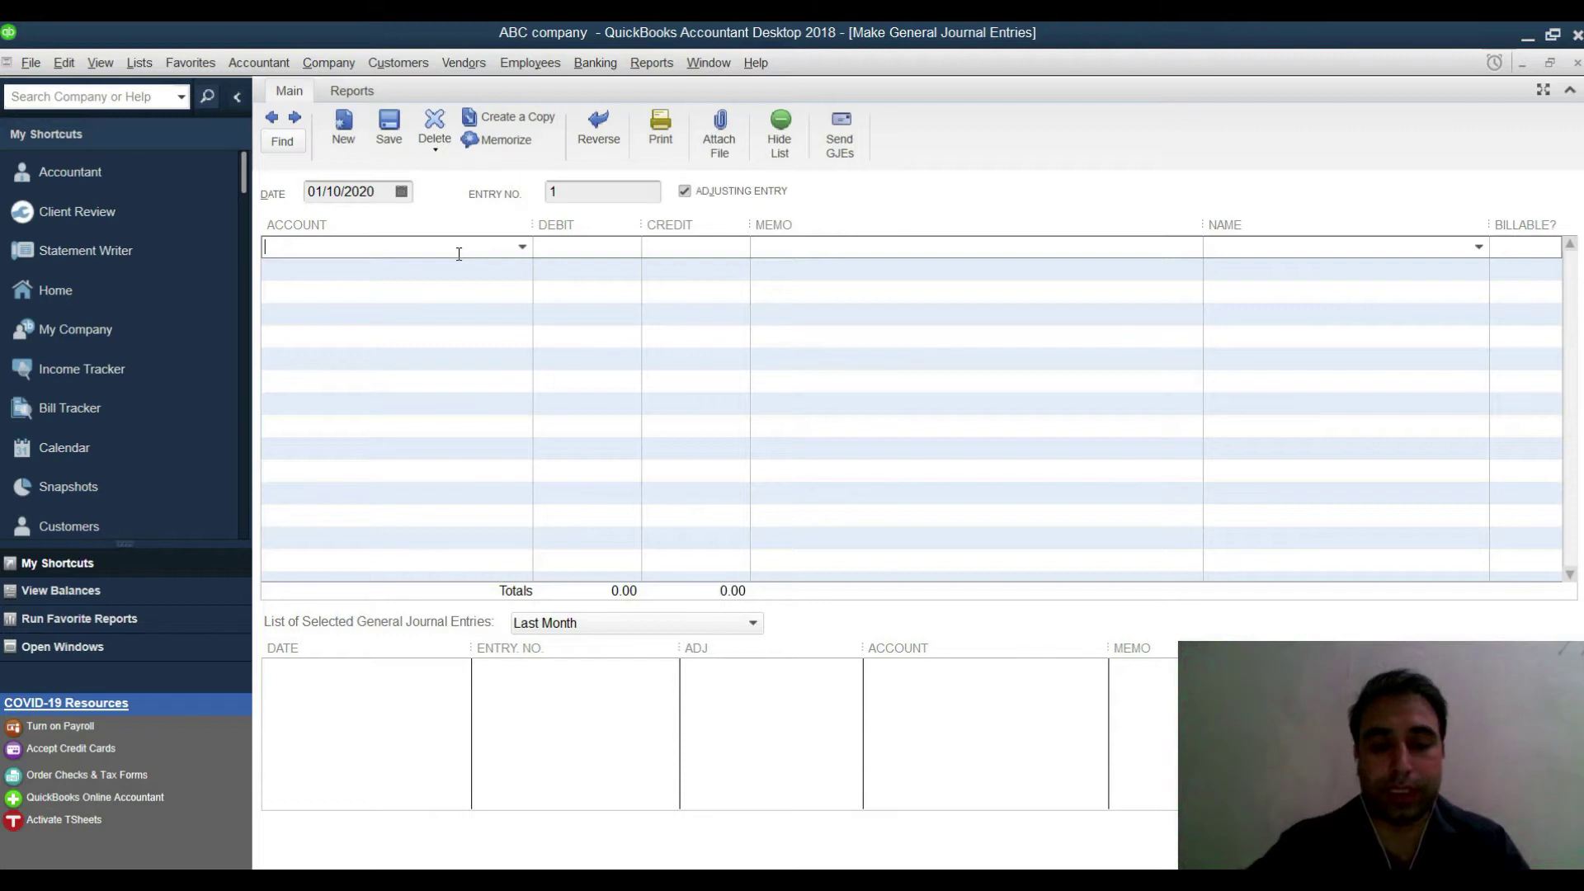
type("pre")
key("BackSpace")
key("BackSpace")
key("BackSpace")
key("BackSpace")
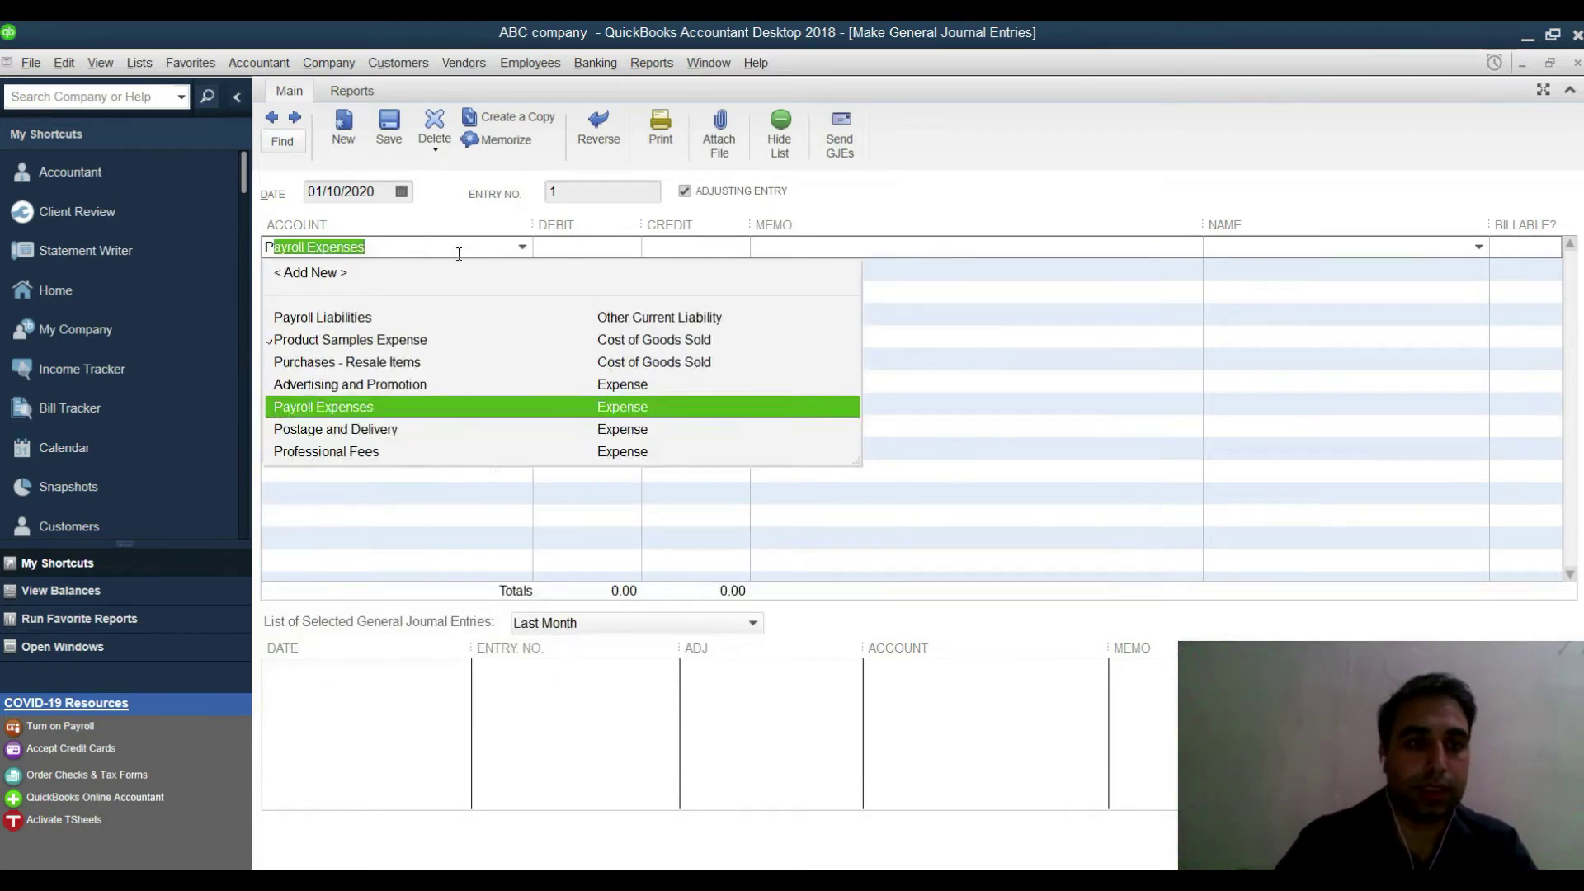
type("Prepaid Rent")
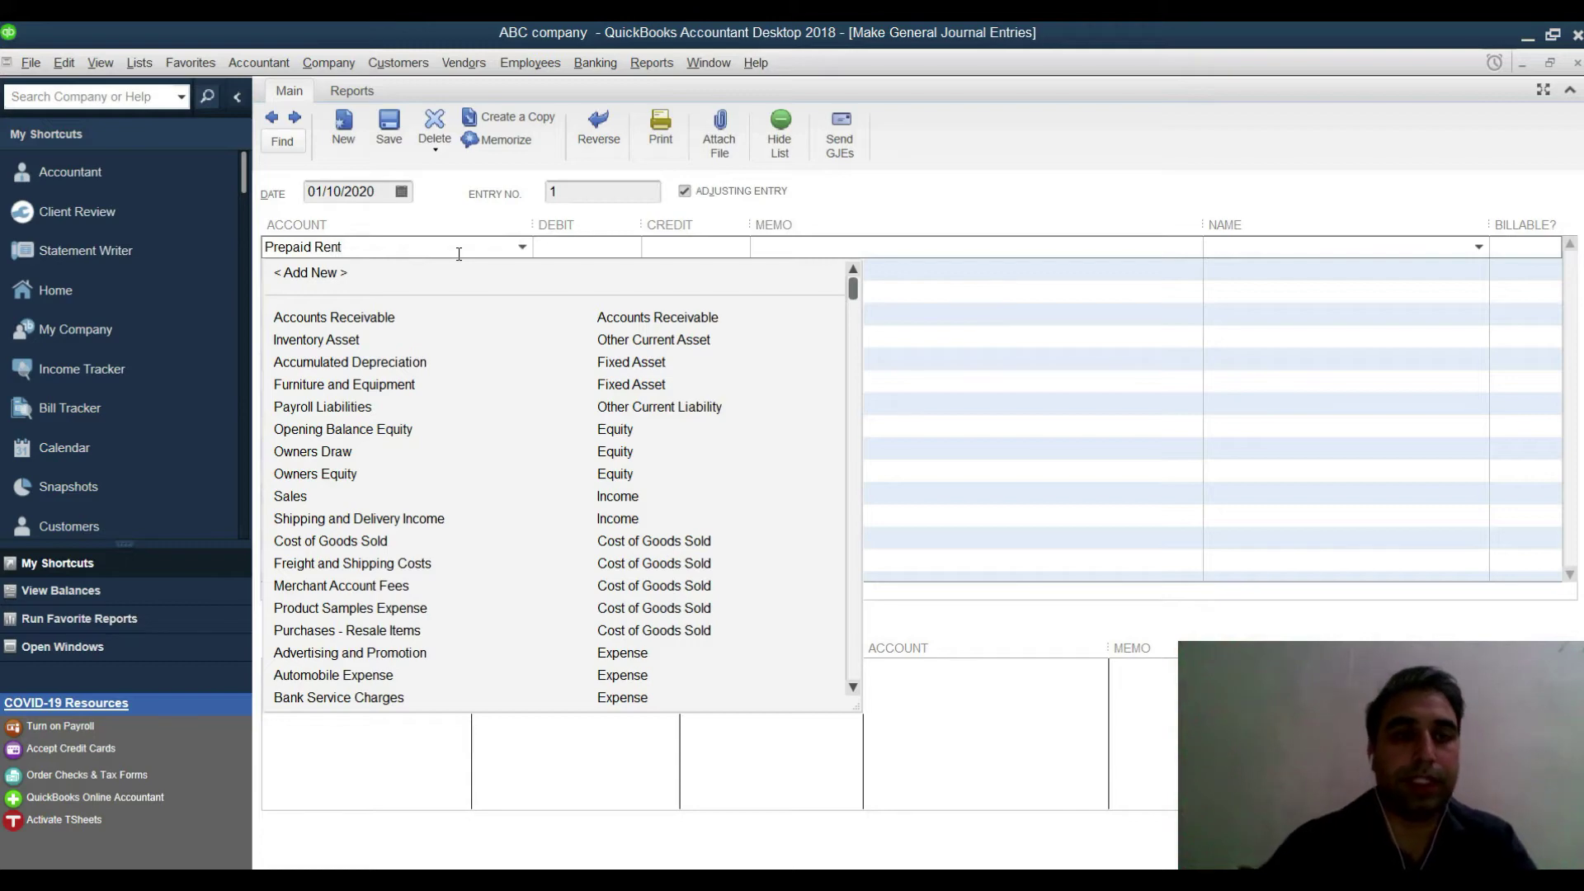
left_click(388, 273)
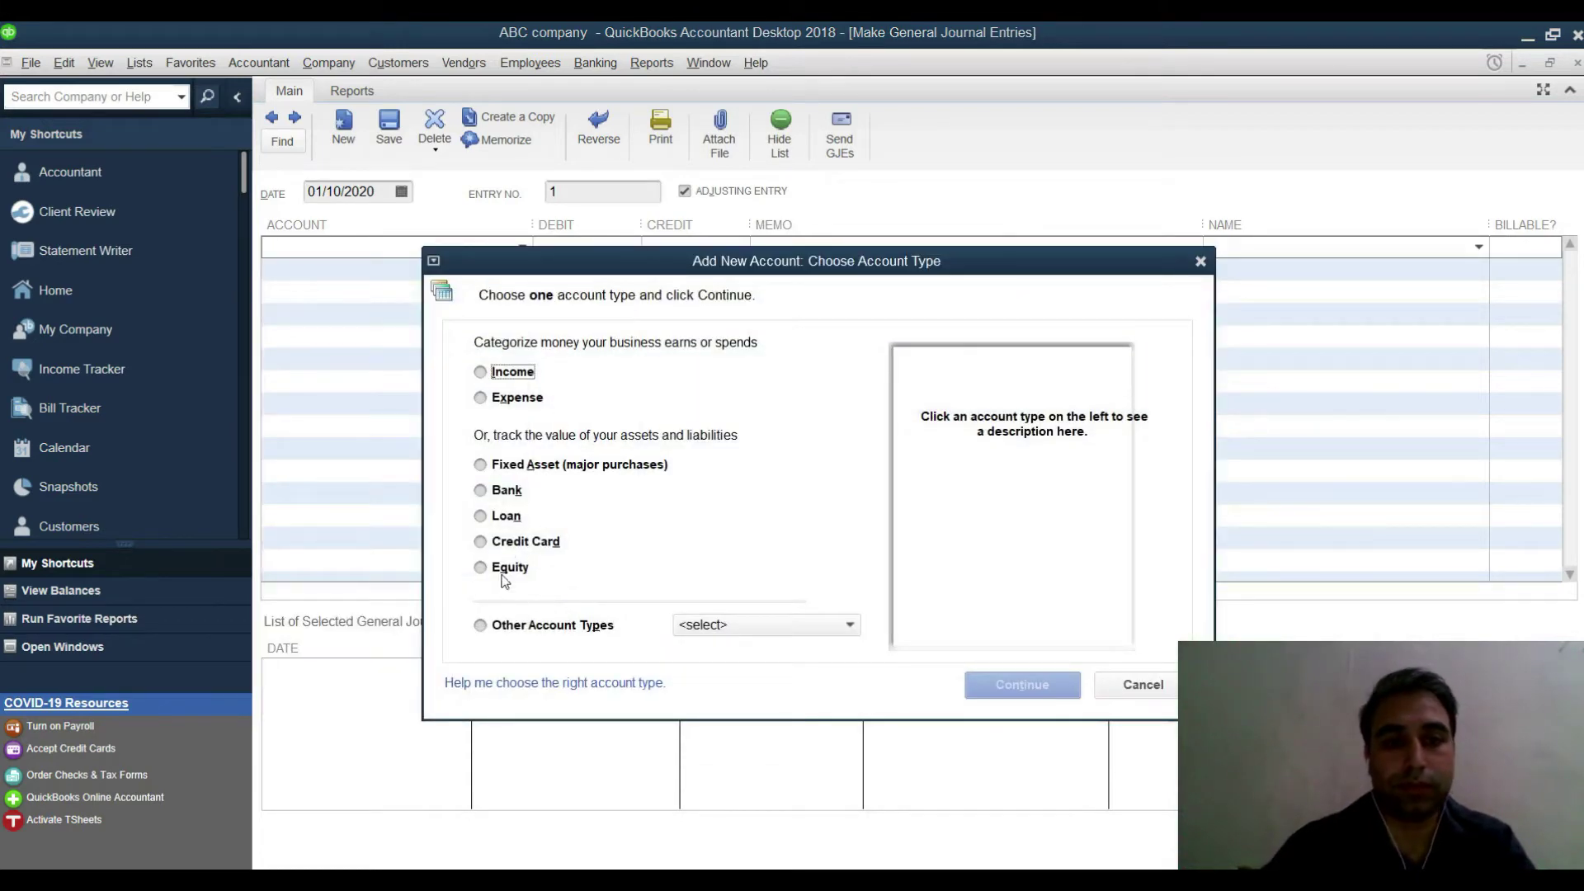
left_click(543, 627)
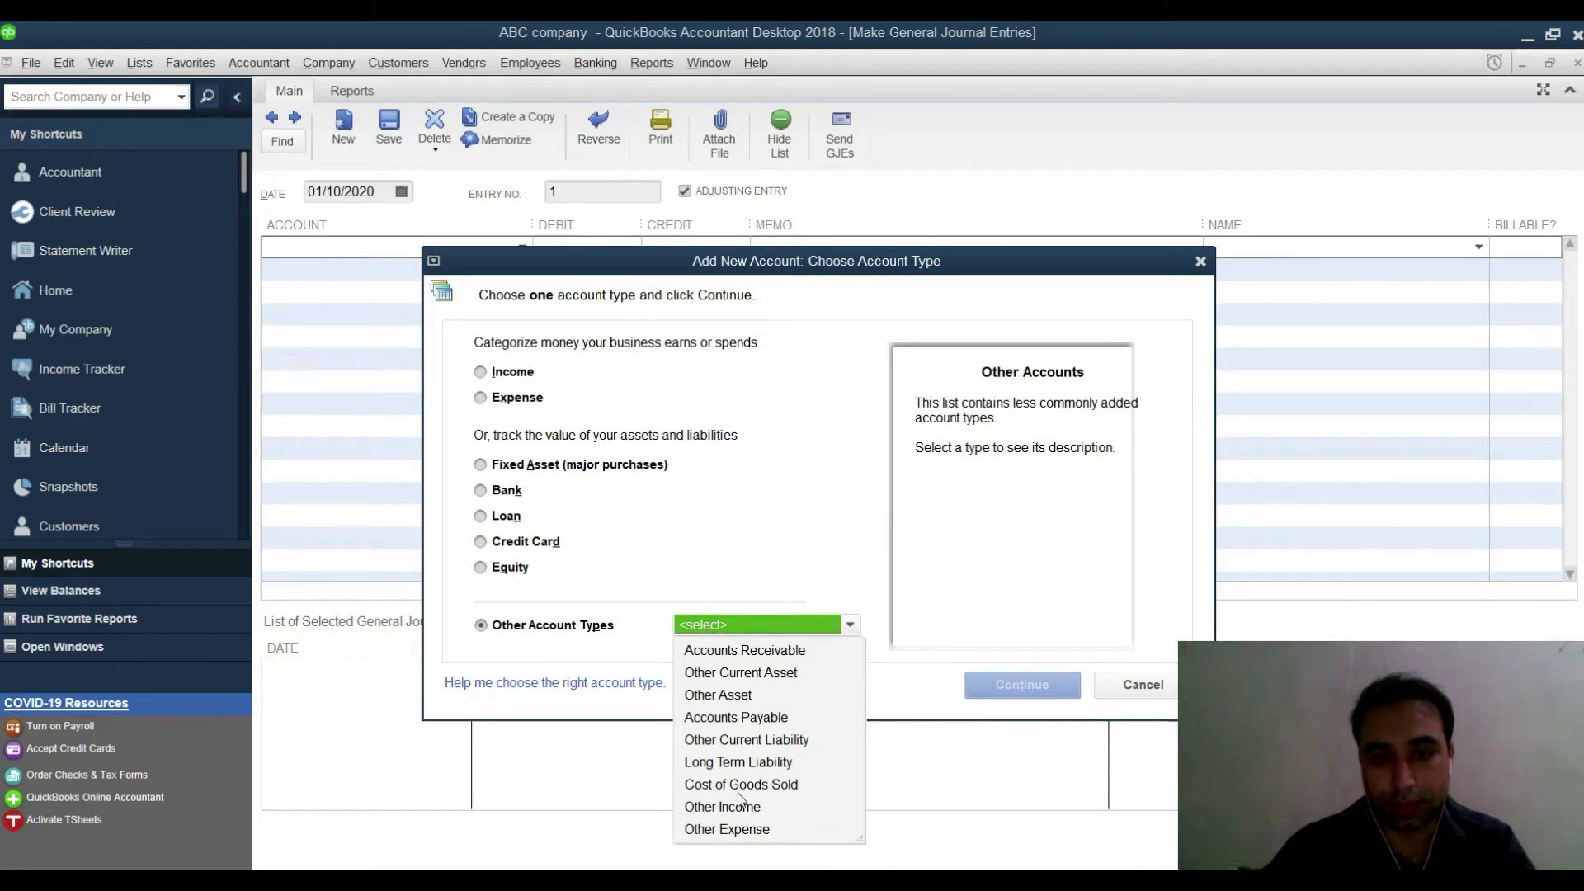
left_click(751, 673)
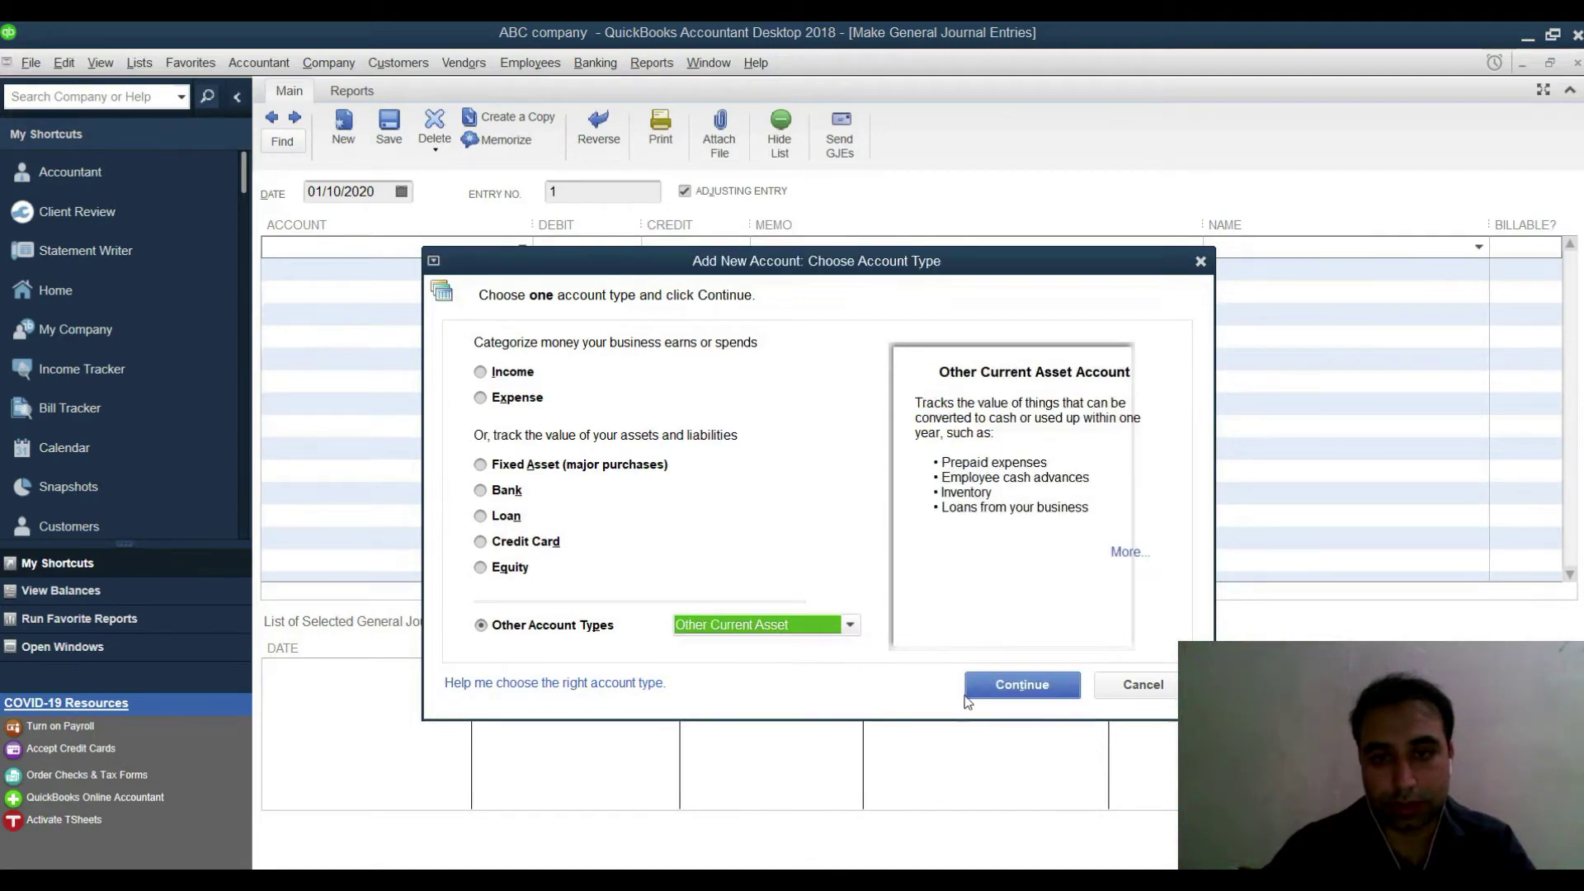
left_click(990, 688)
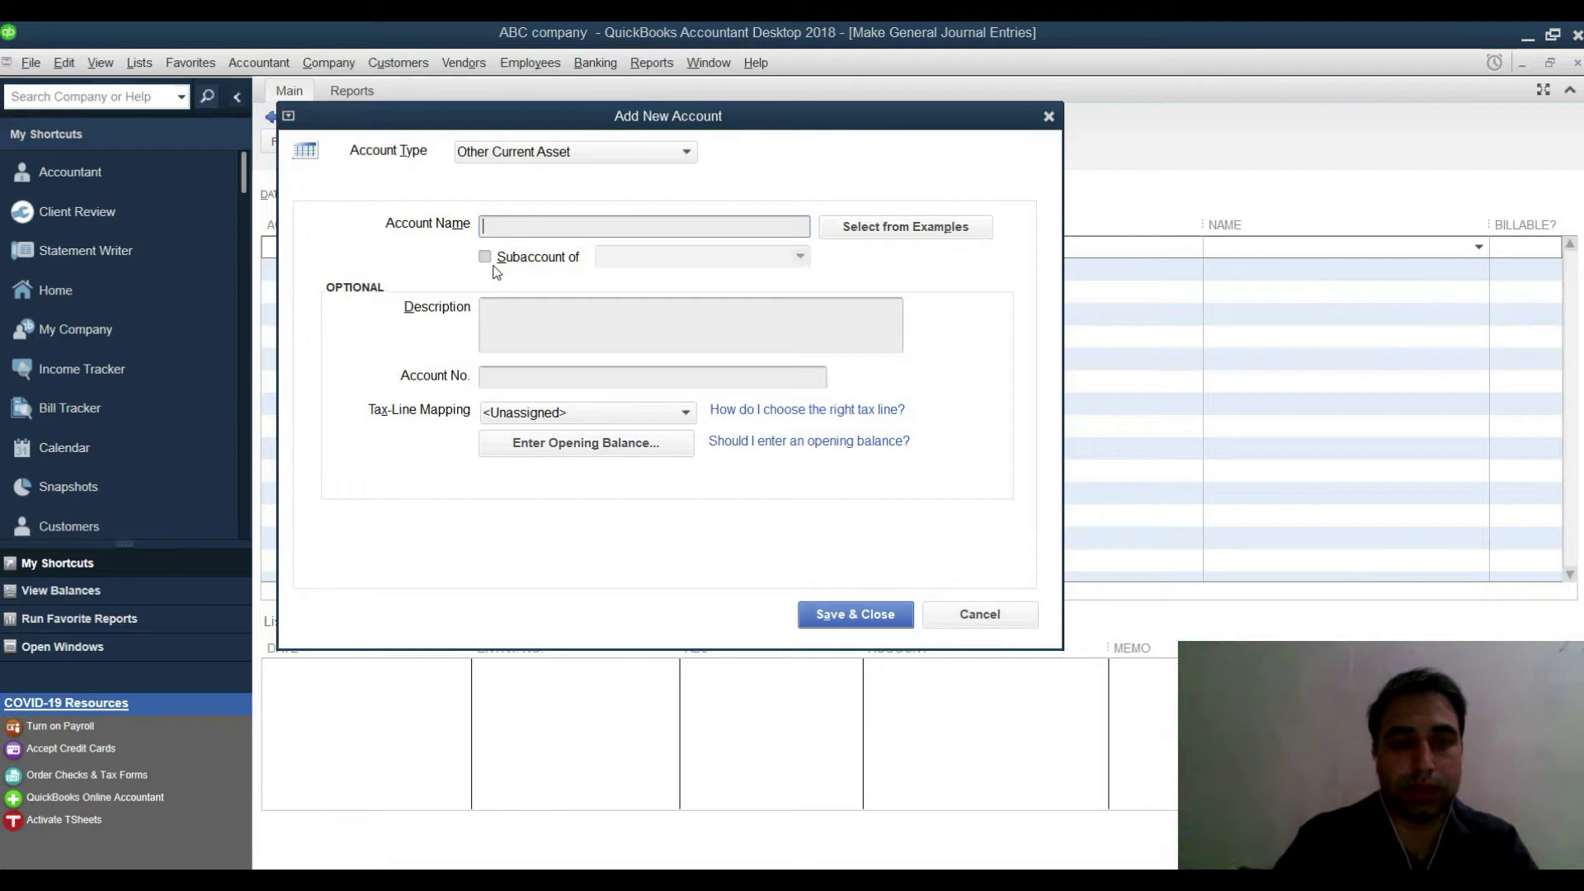
type("Prepaid Rent")
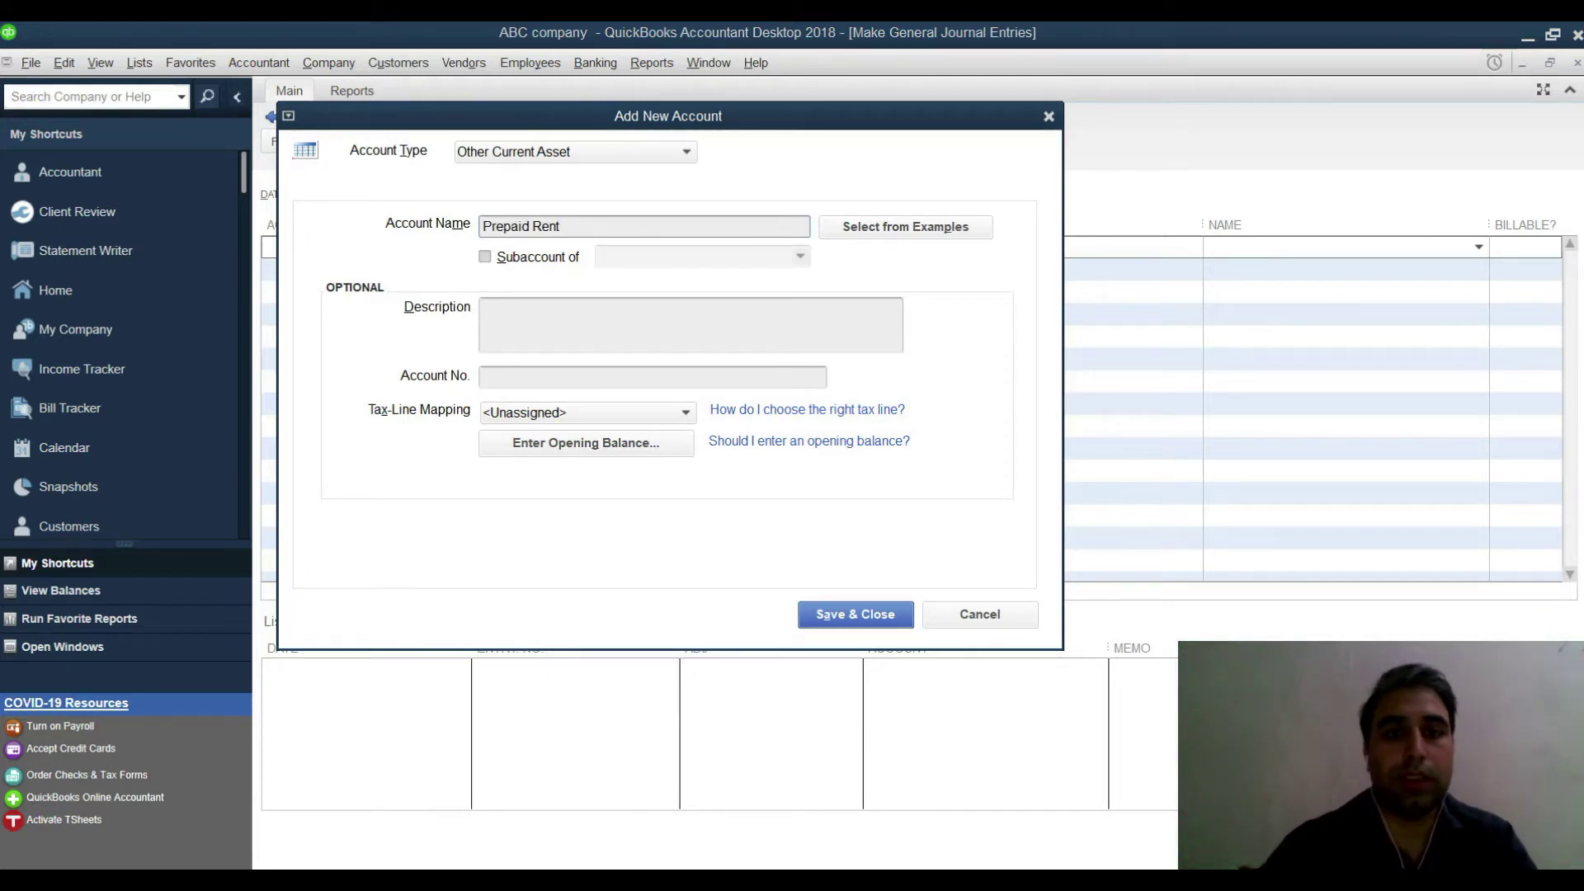
left_click(881, 616)
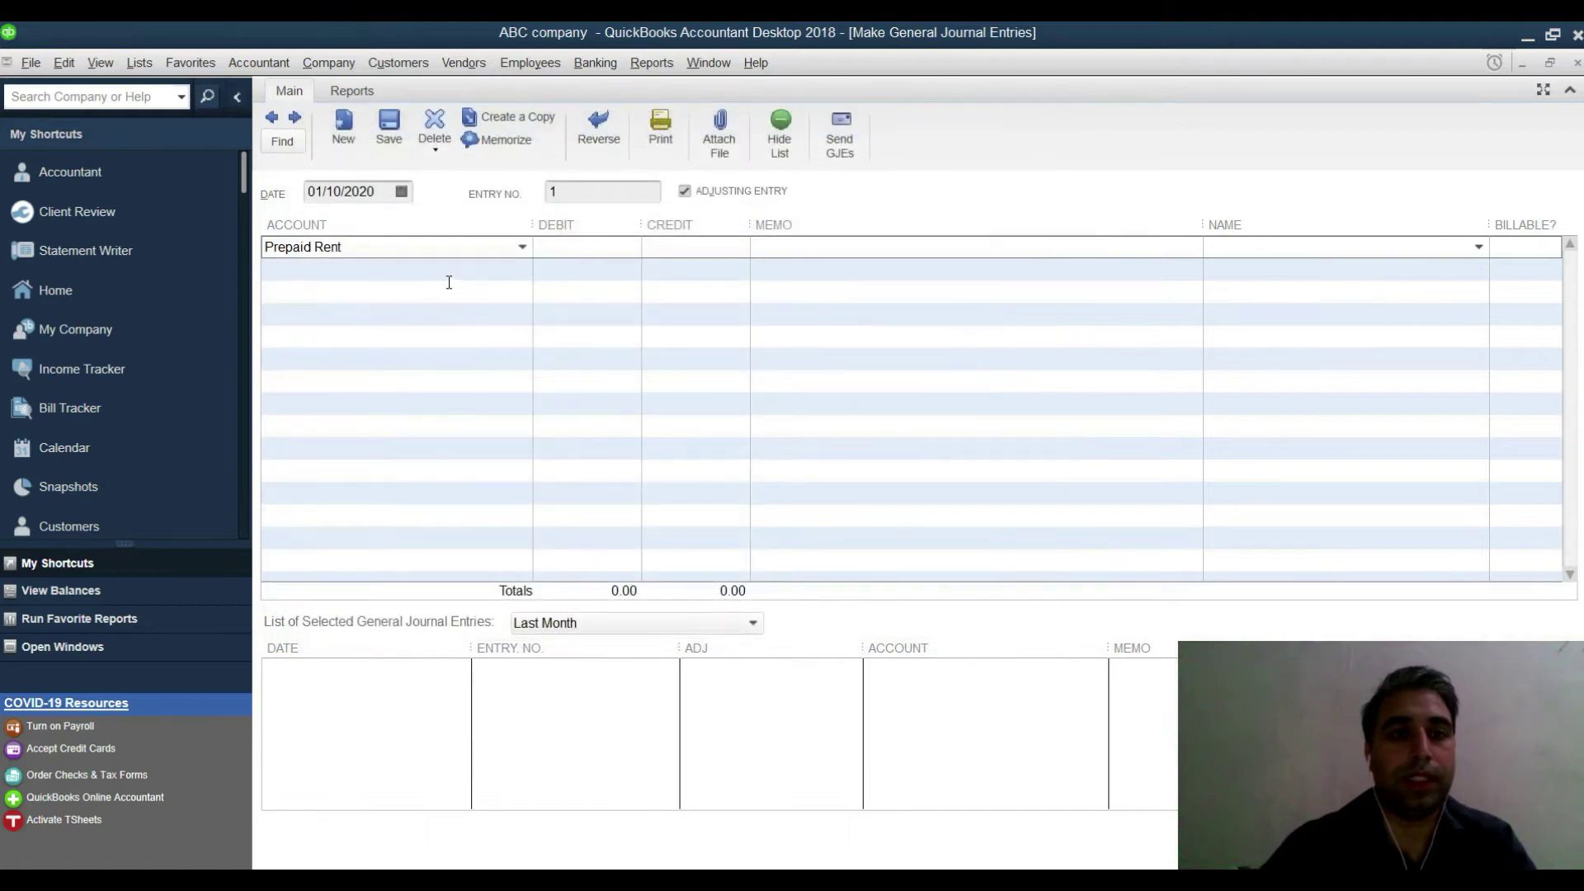
left_click(450, 275)
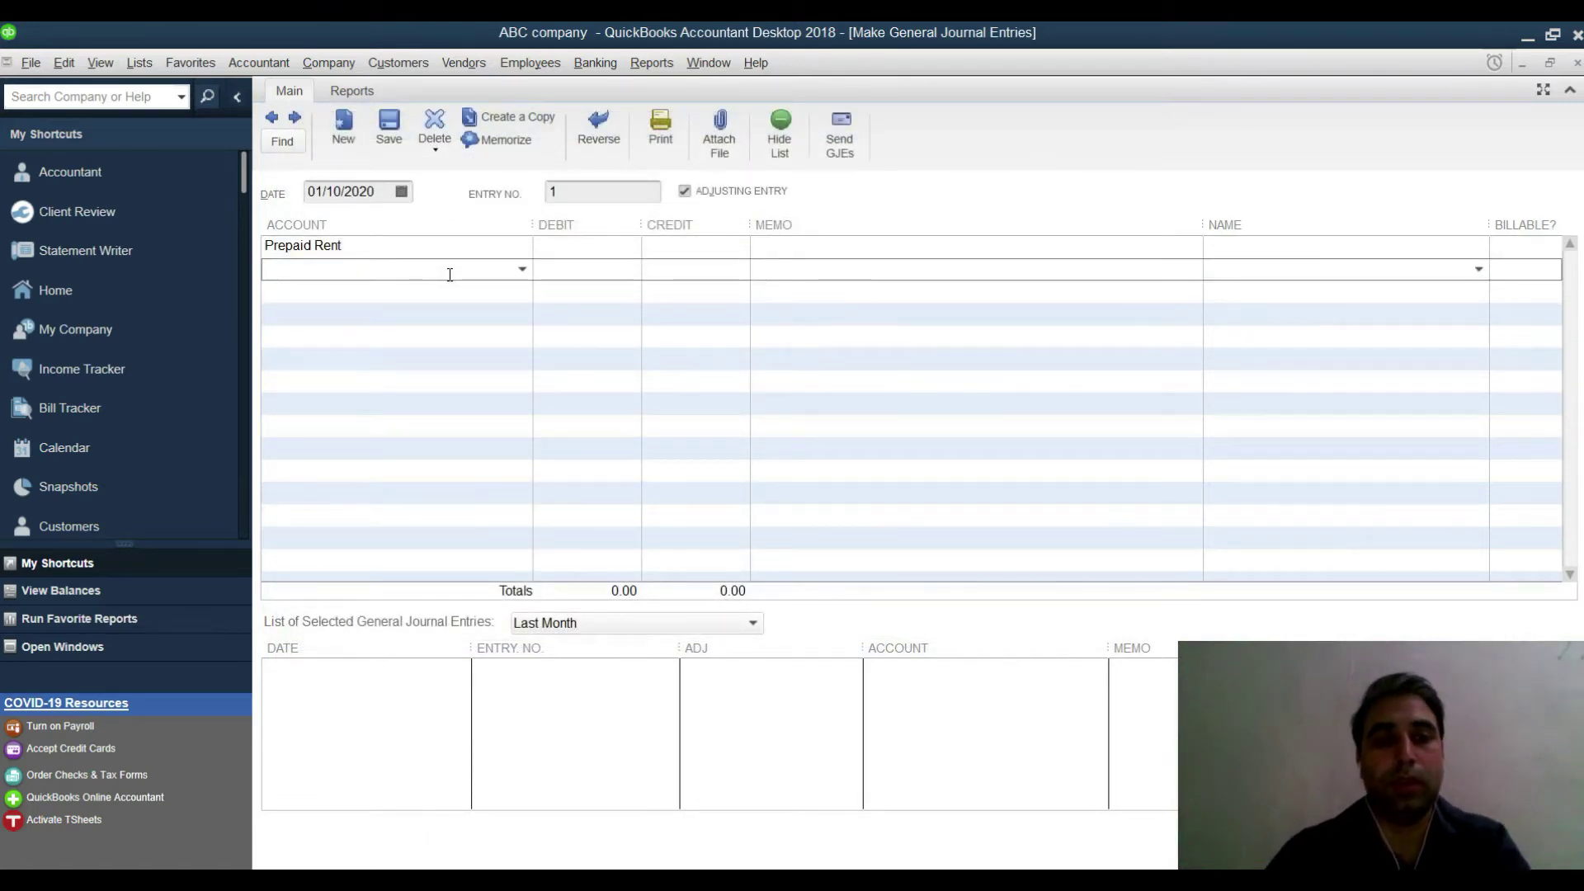
type("Office Supplies")
left_click(326, 430)
left_click(381, 290)
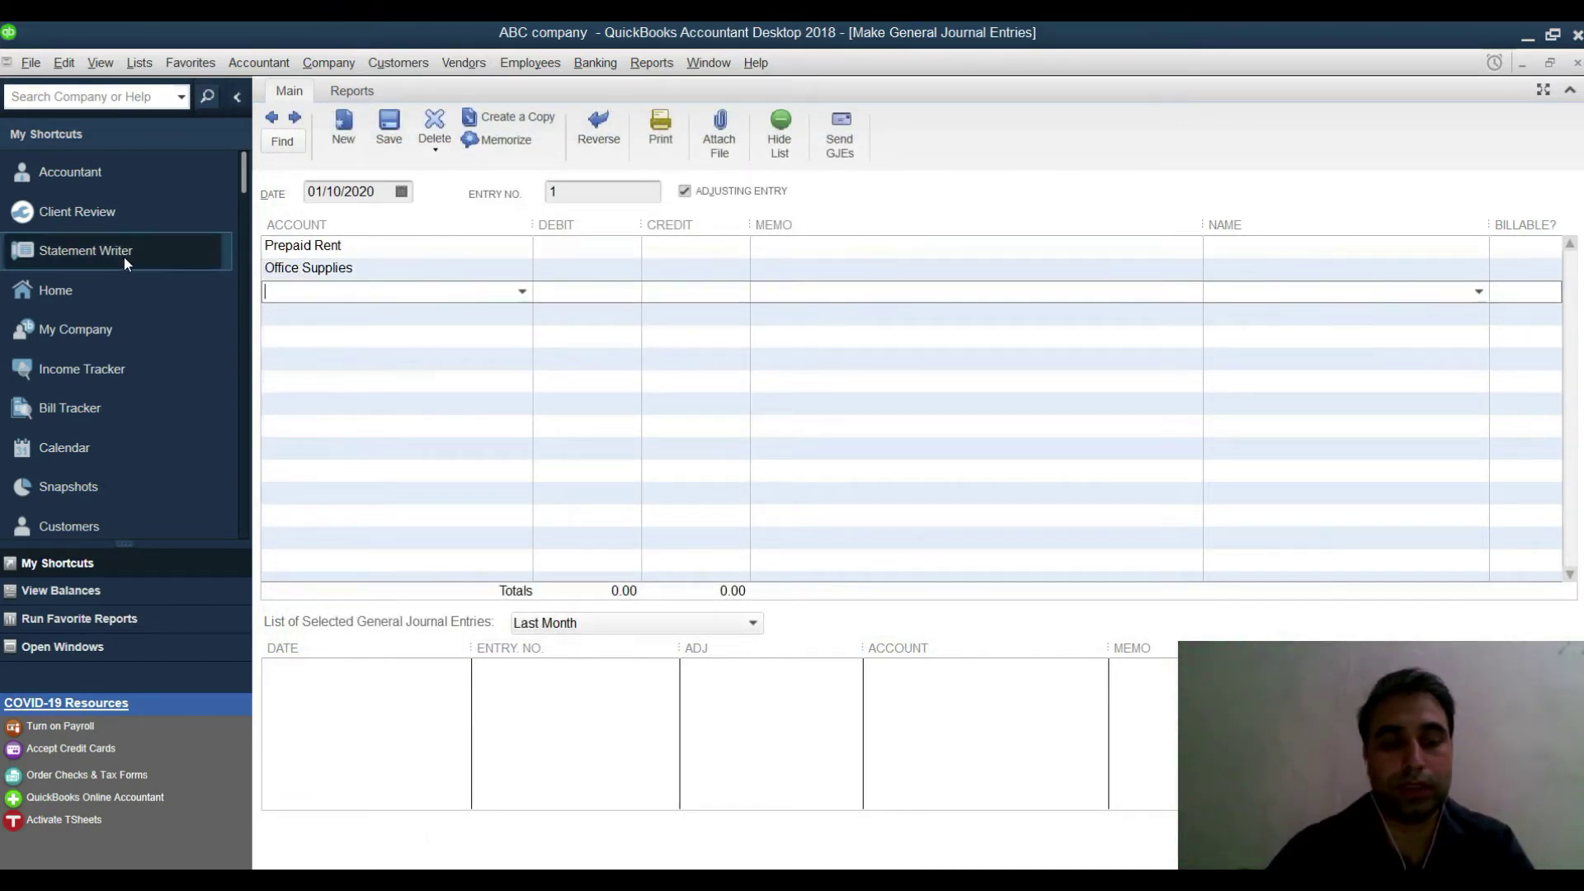
- Set the account on the second line of the journal entry to Opening Balance Equity
left_click(376, 269)
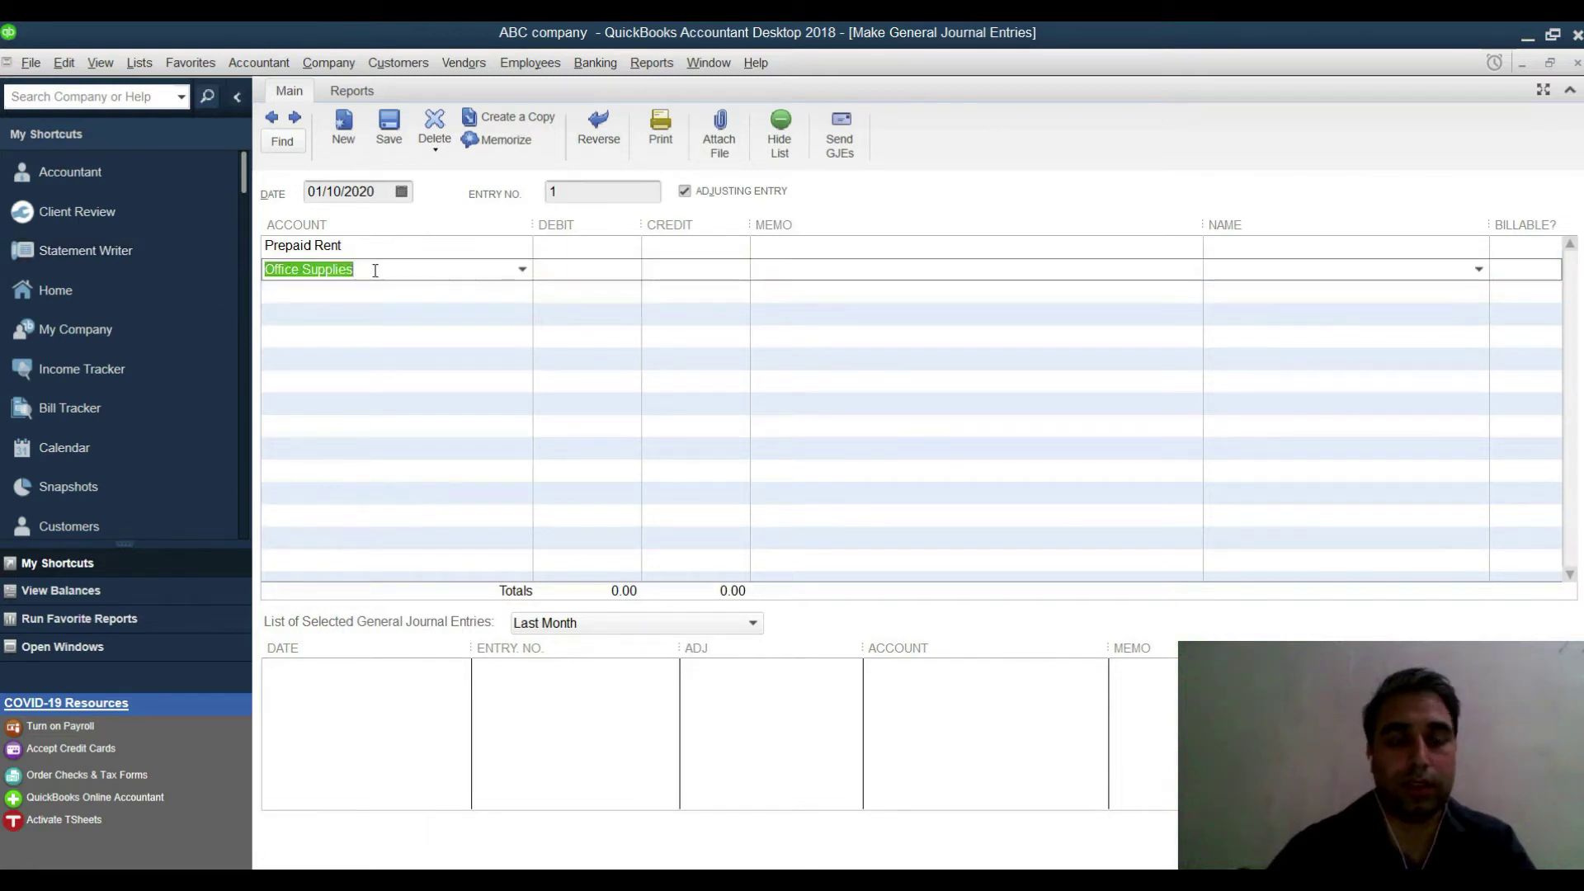
type("O")
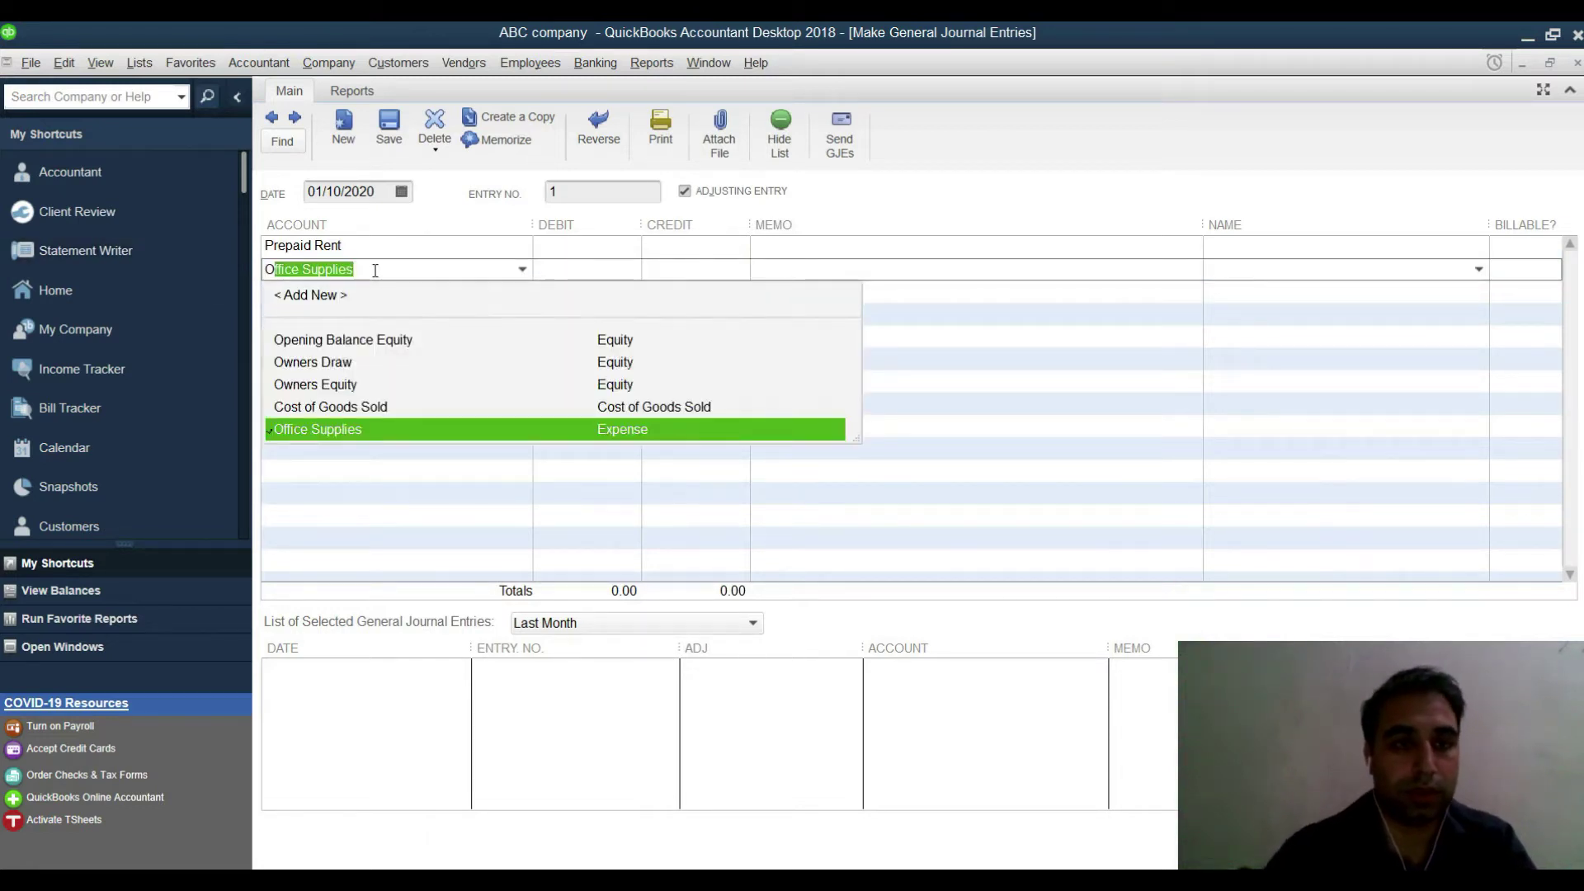
left_click(330, 345)
- Copy the Prepaid Rent amount from Excel, enter 15,000 as its debit and Opening Balance Equity's credit, and unmark the entry as adjusting
left_click(596, 249)
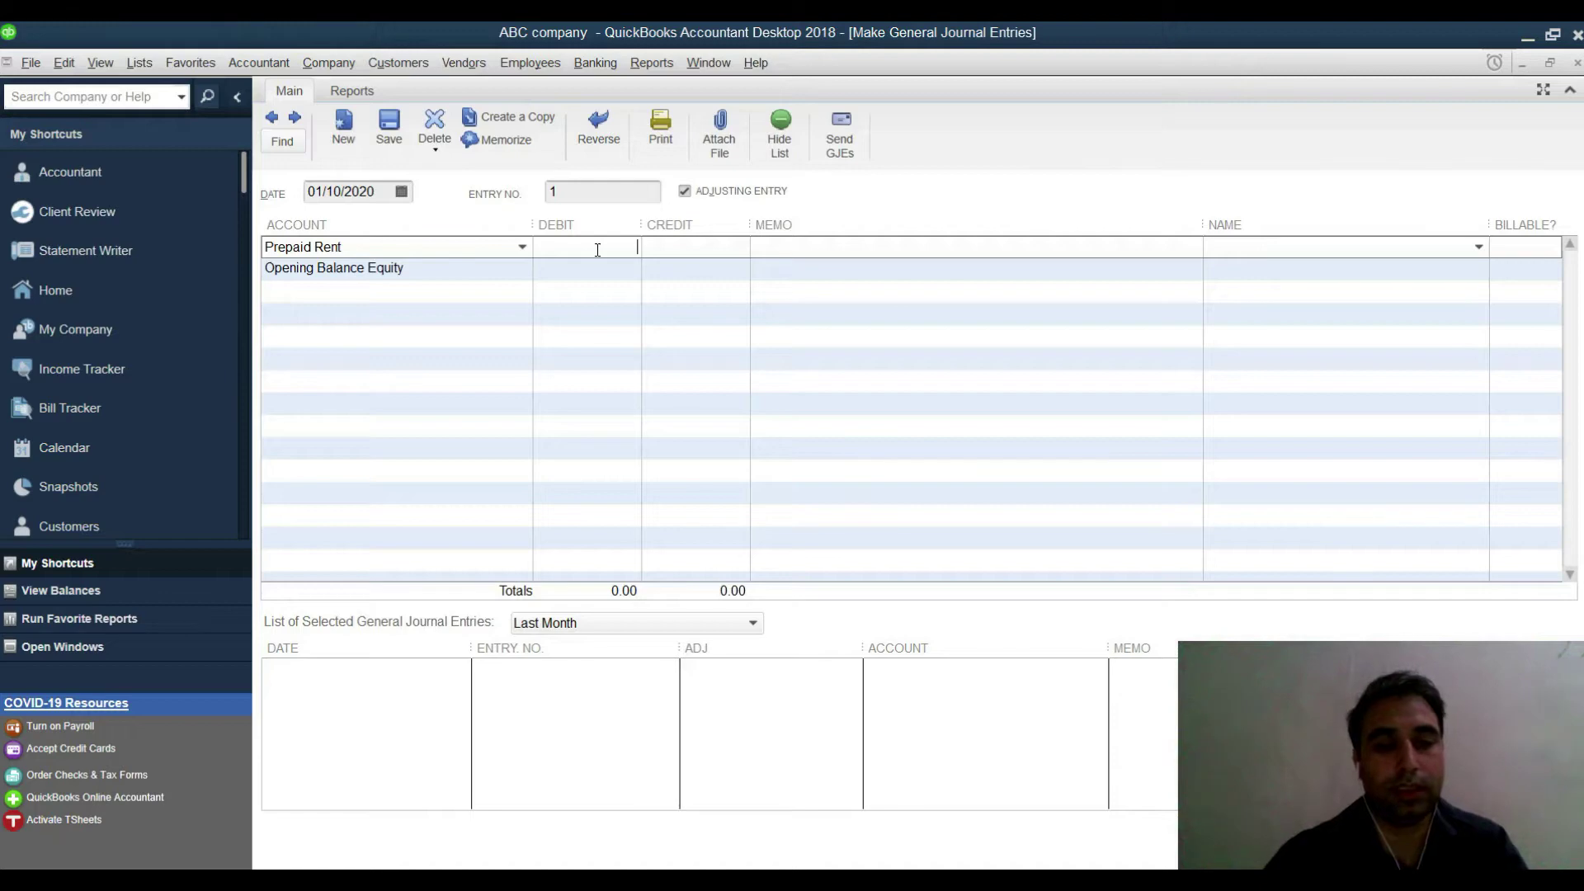
key("alt+Tab")
left_click(481, 691)
key("ctrl+c")
key("alt+Tab")
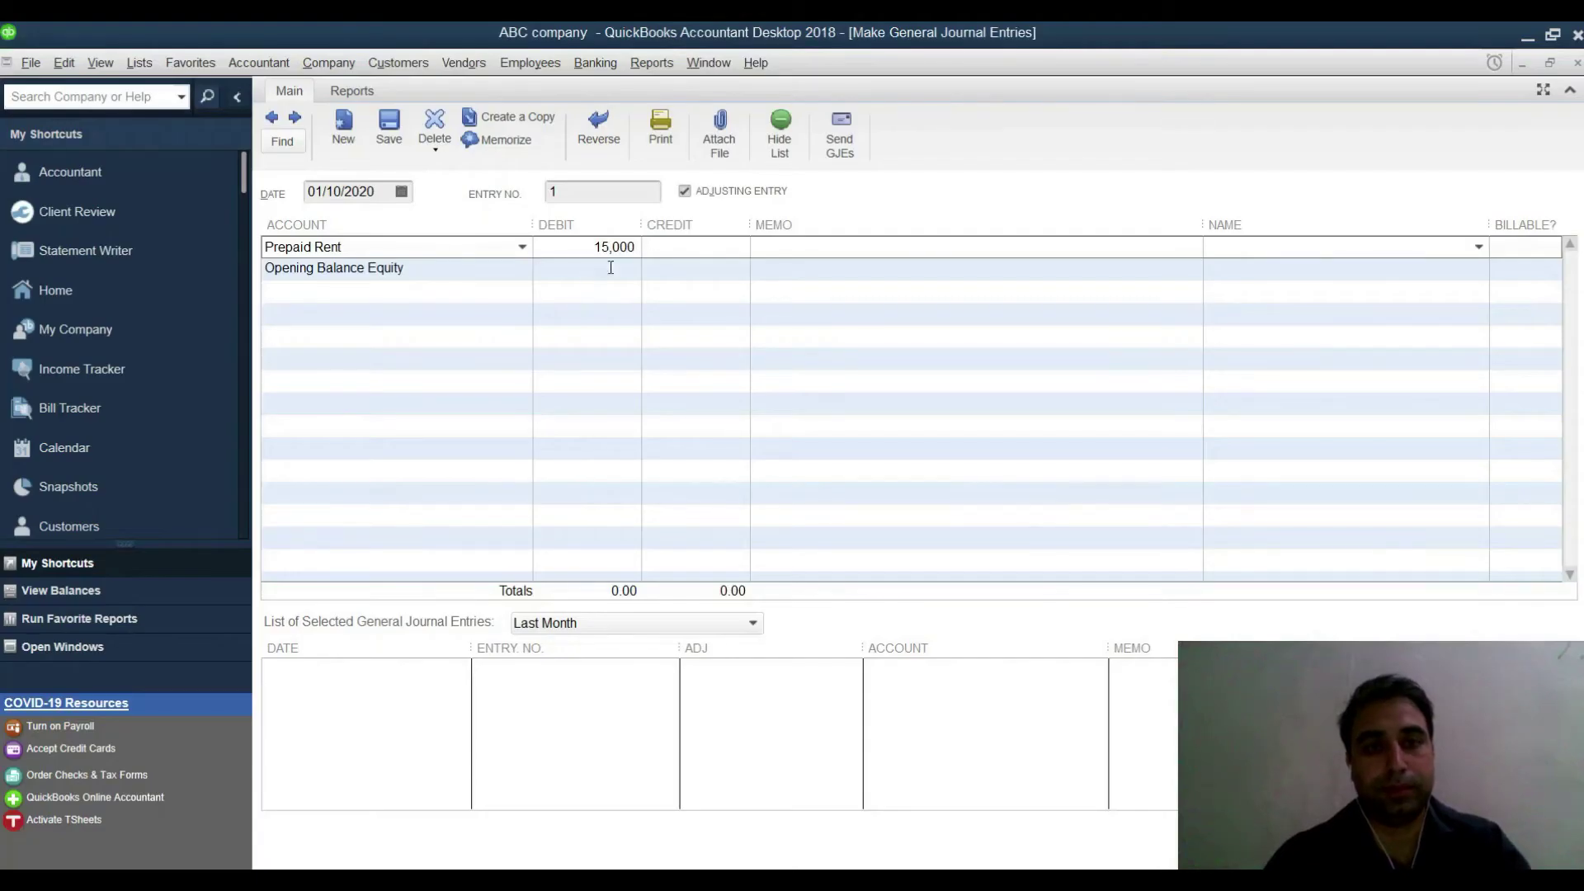
left_click(693, 269)
key("ctrl+v")
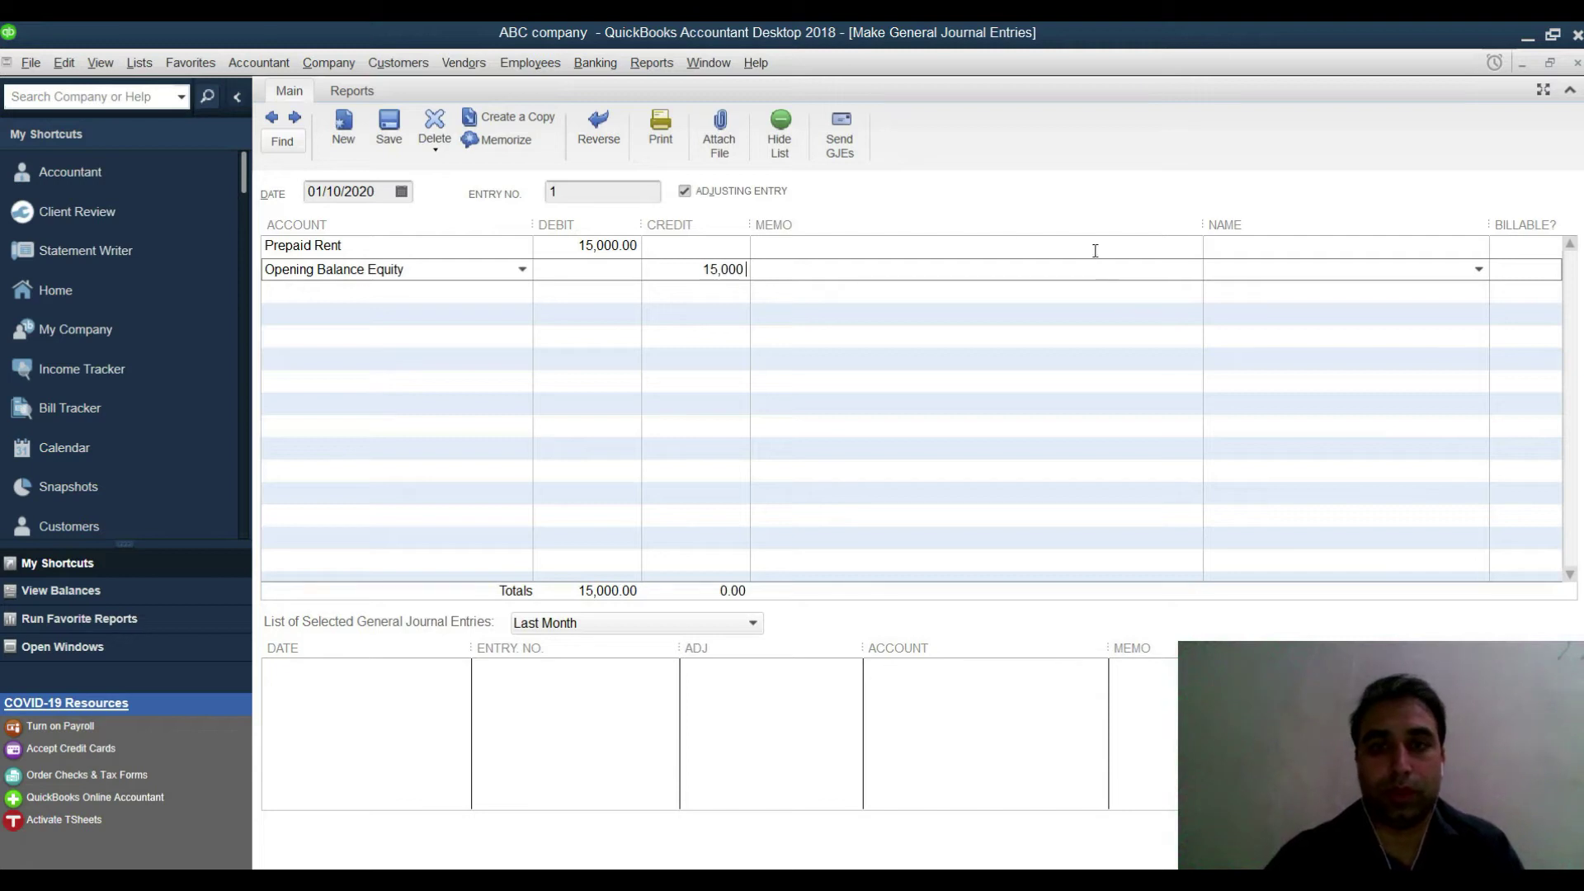
left_click(691, 195)
- Check the company-level Accounting preferences for the automatic journal entry numbering option, then leave them without changes
left_click(66, 63)
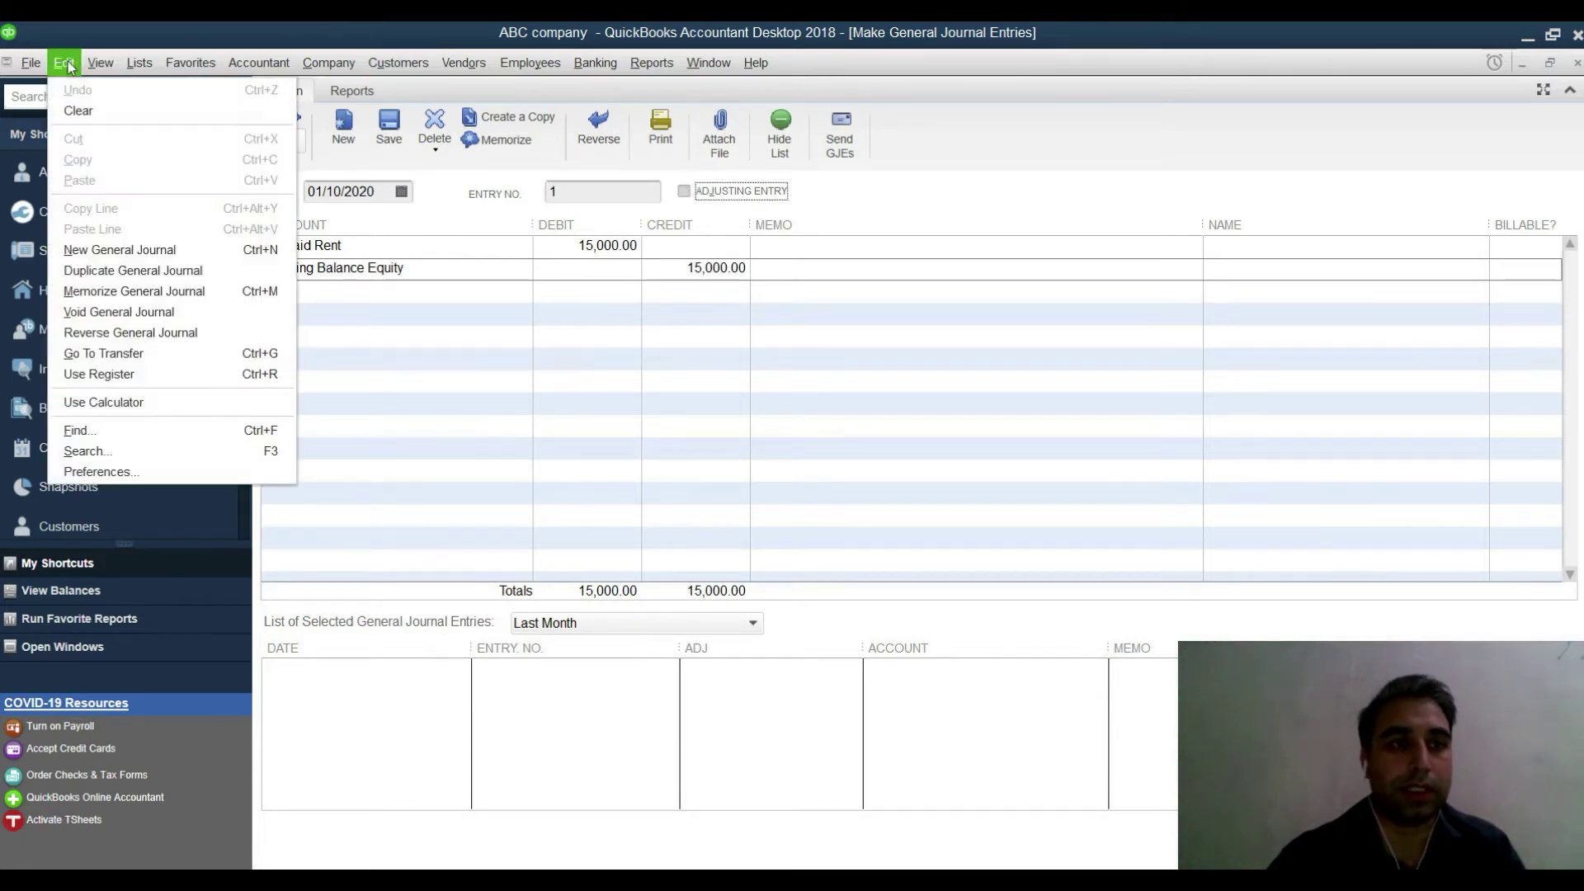
left_click(98, 471)
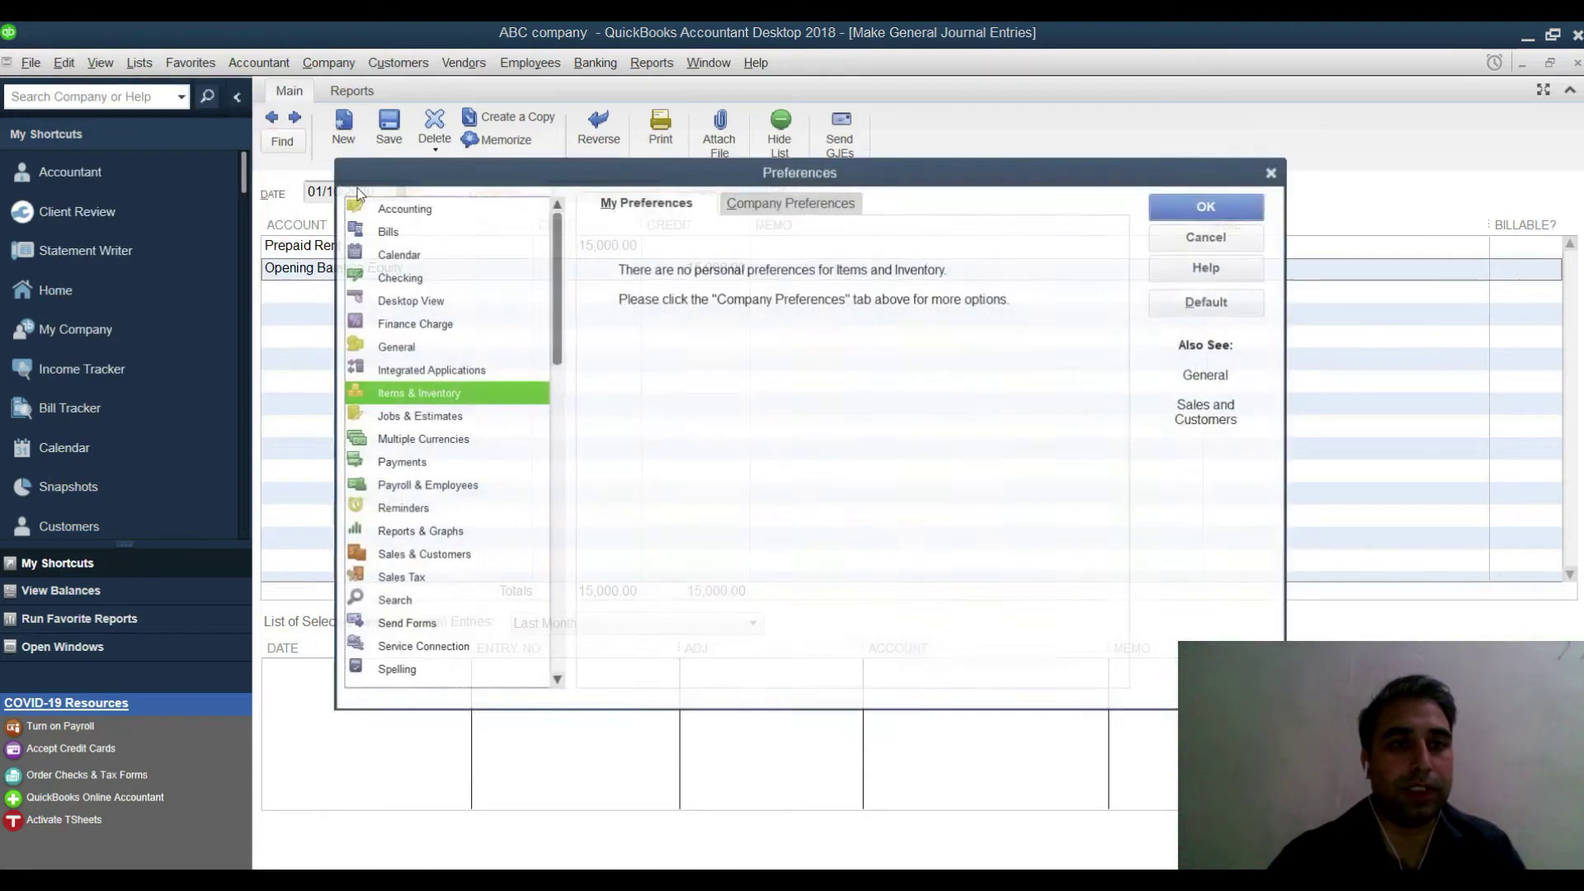
left_click(408, 208)
left_click(767, 206)
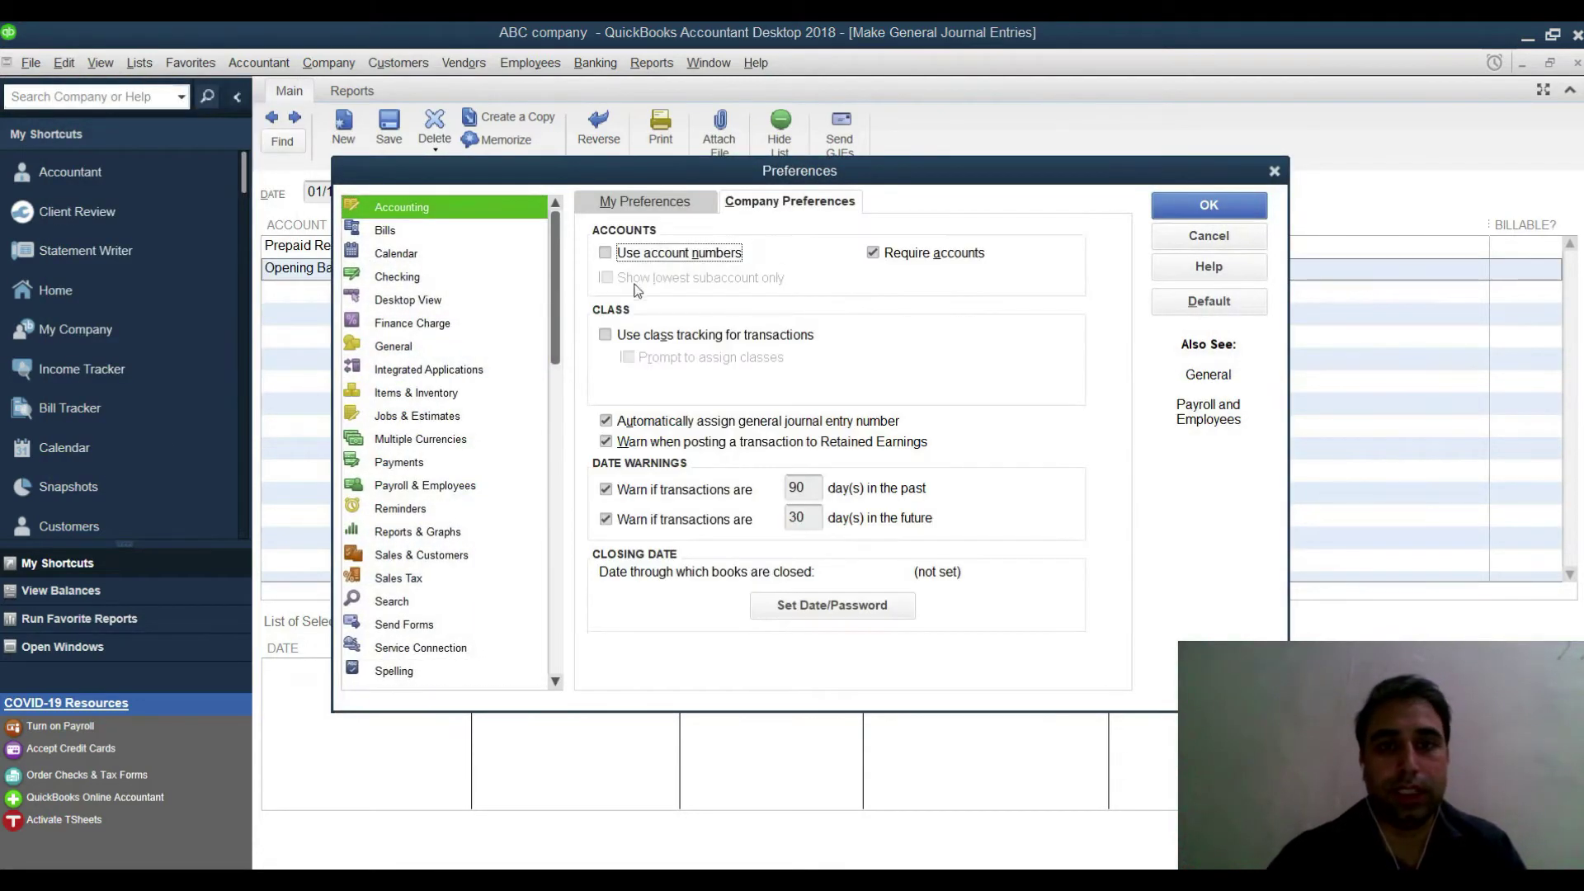
left_click(1209, 236)
- Save and close the journal entry, then open the standard Balance Sheet report to check the Prepaid Rent balance
key("alt+s")
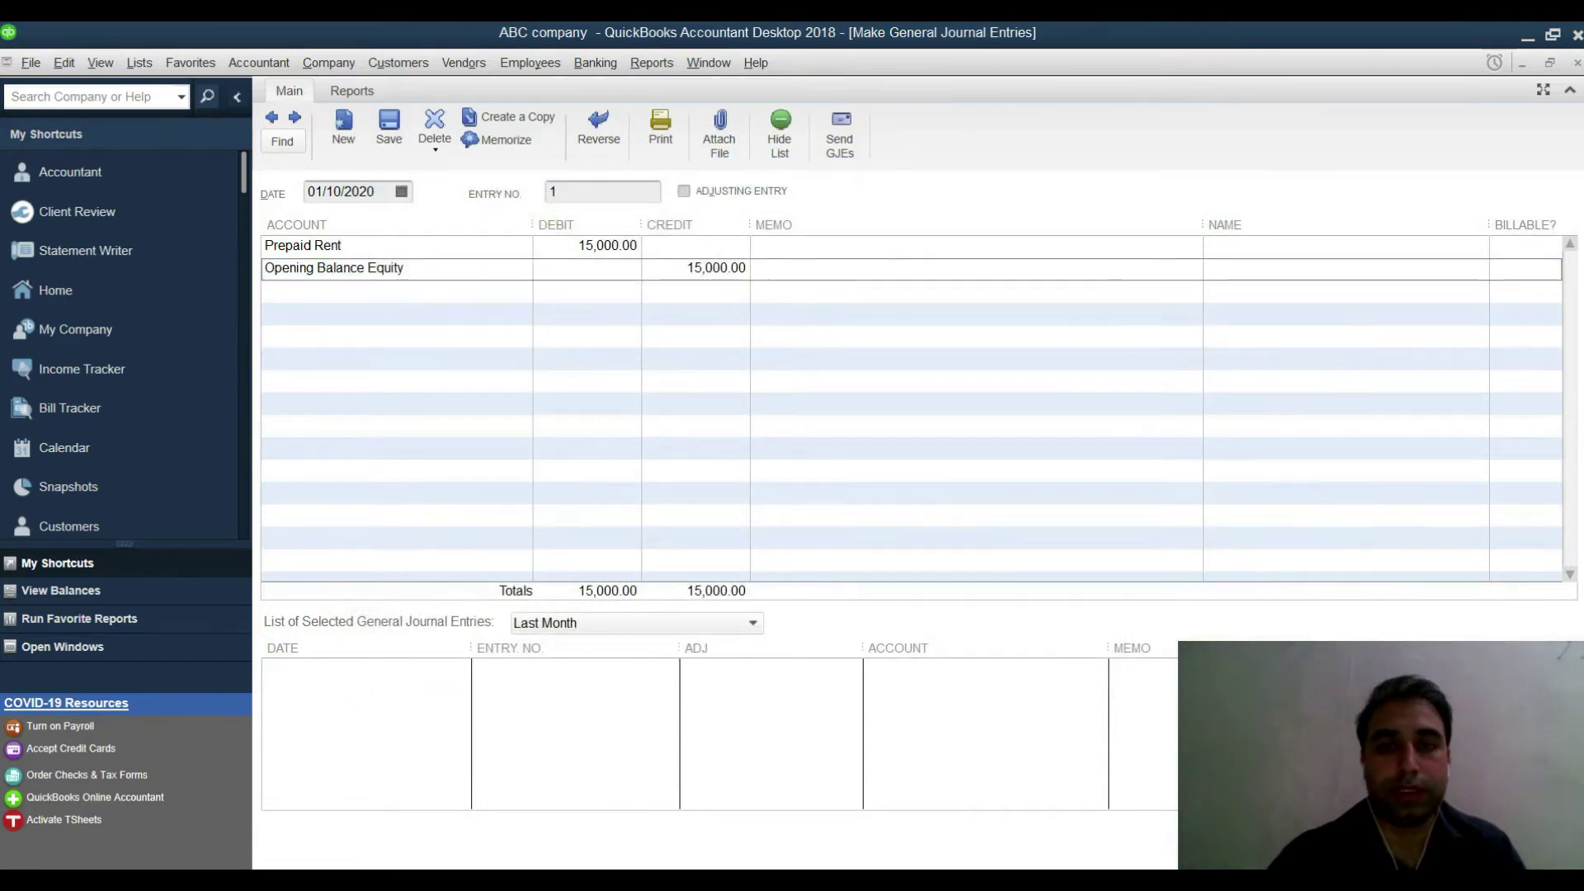
left_click(484, 343)
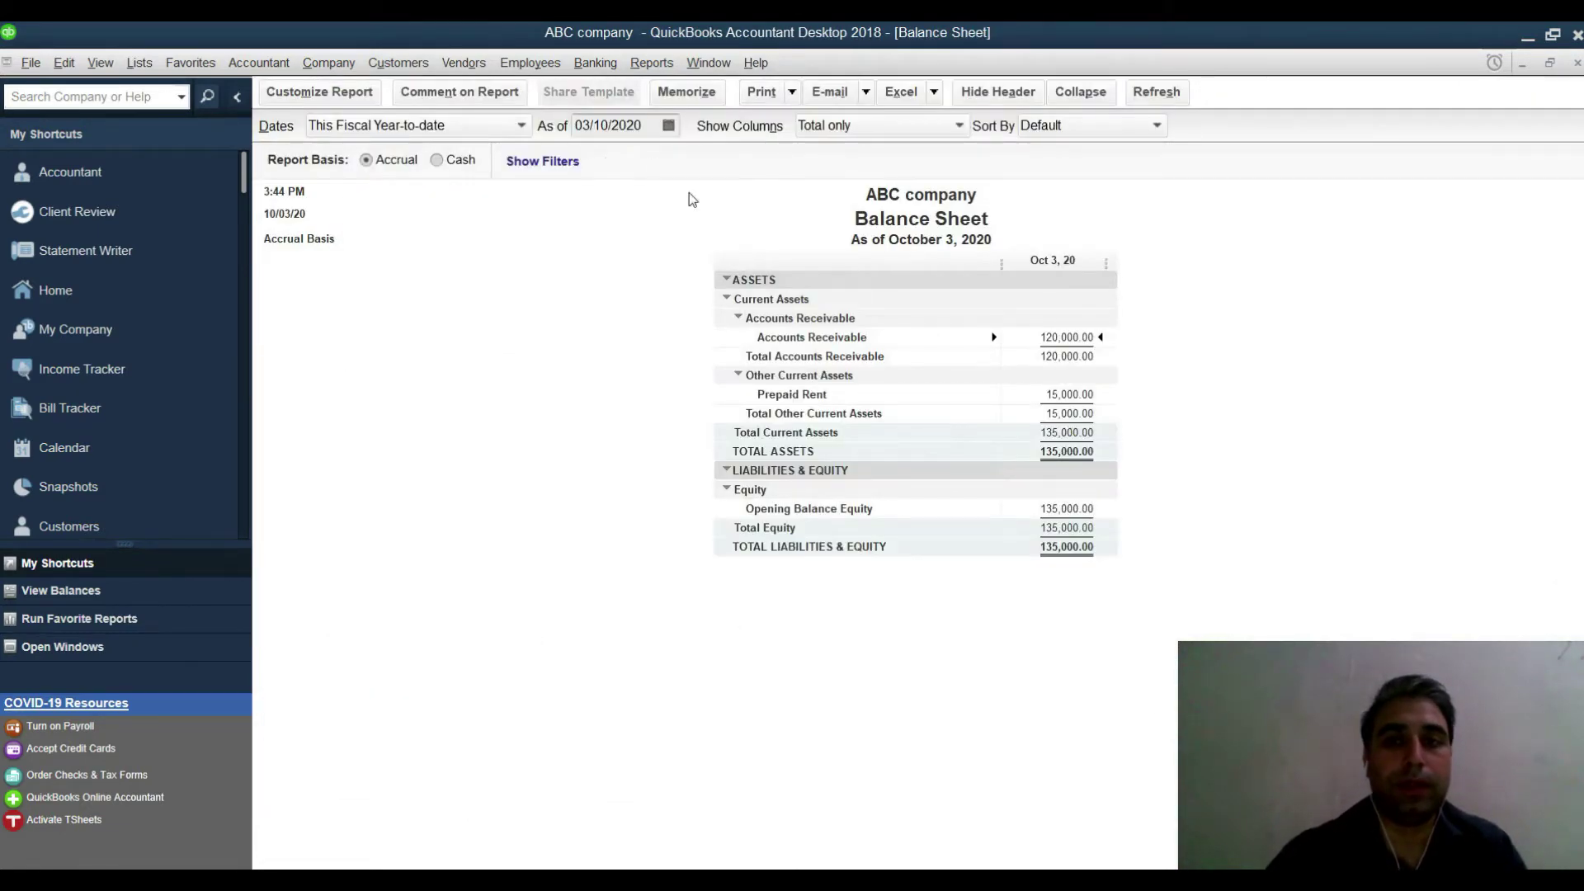
left_click(652, 63)
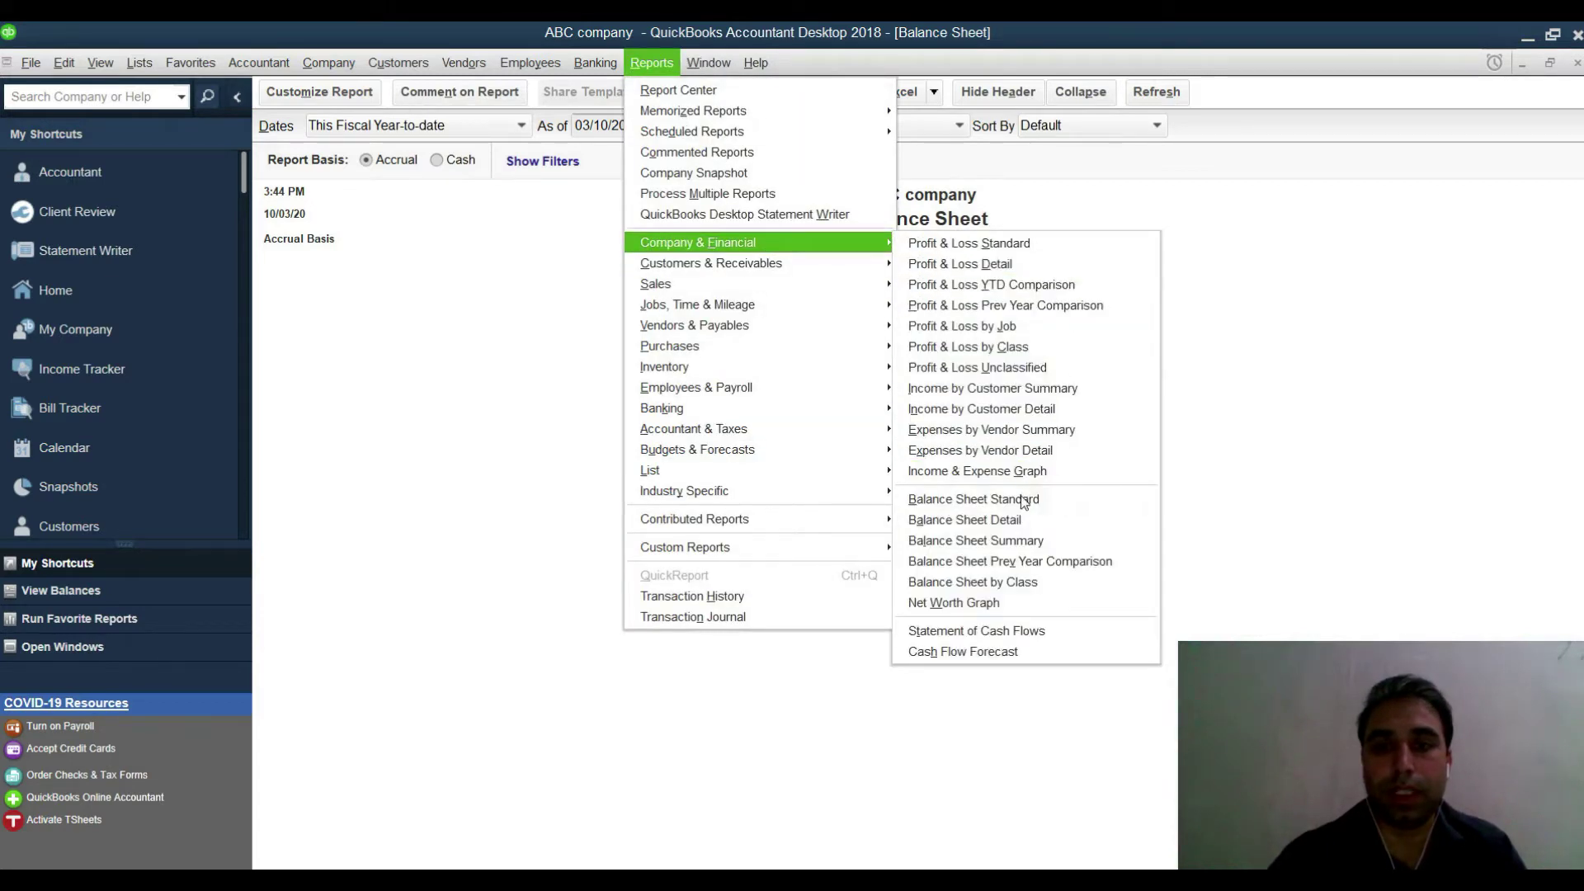
left_click(1022, 496)
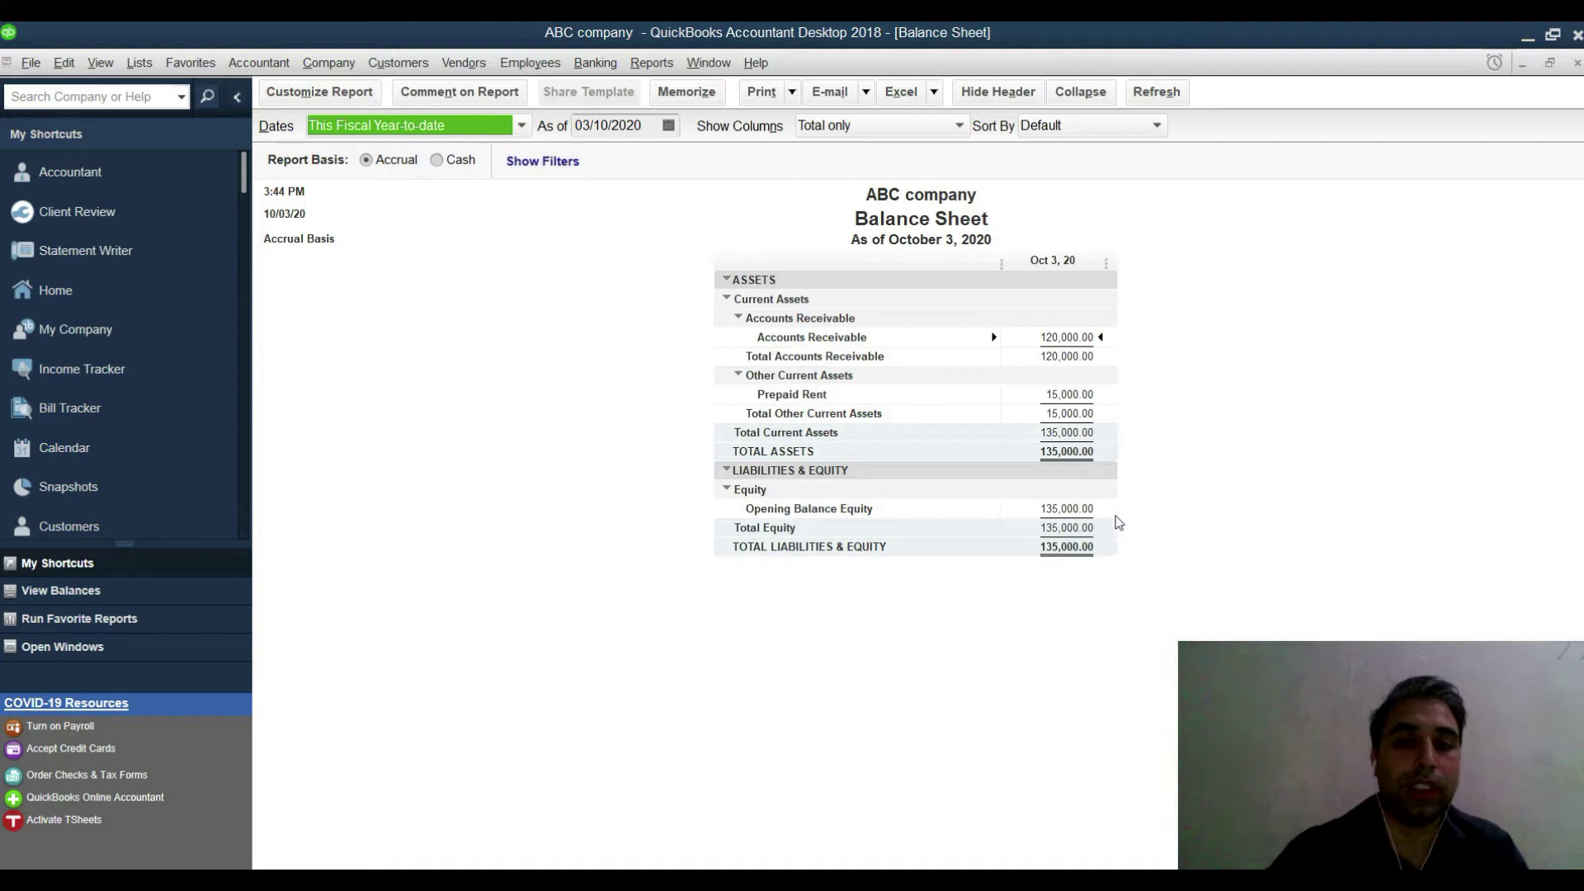
- Switch to the Excel sheet, fill the Prepaid Rent row 10 with yellow, and bring up the Account payable section
left_click(817, 865)
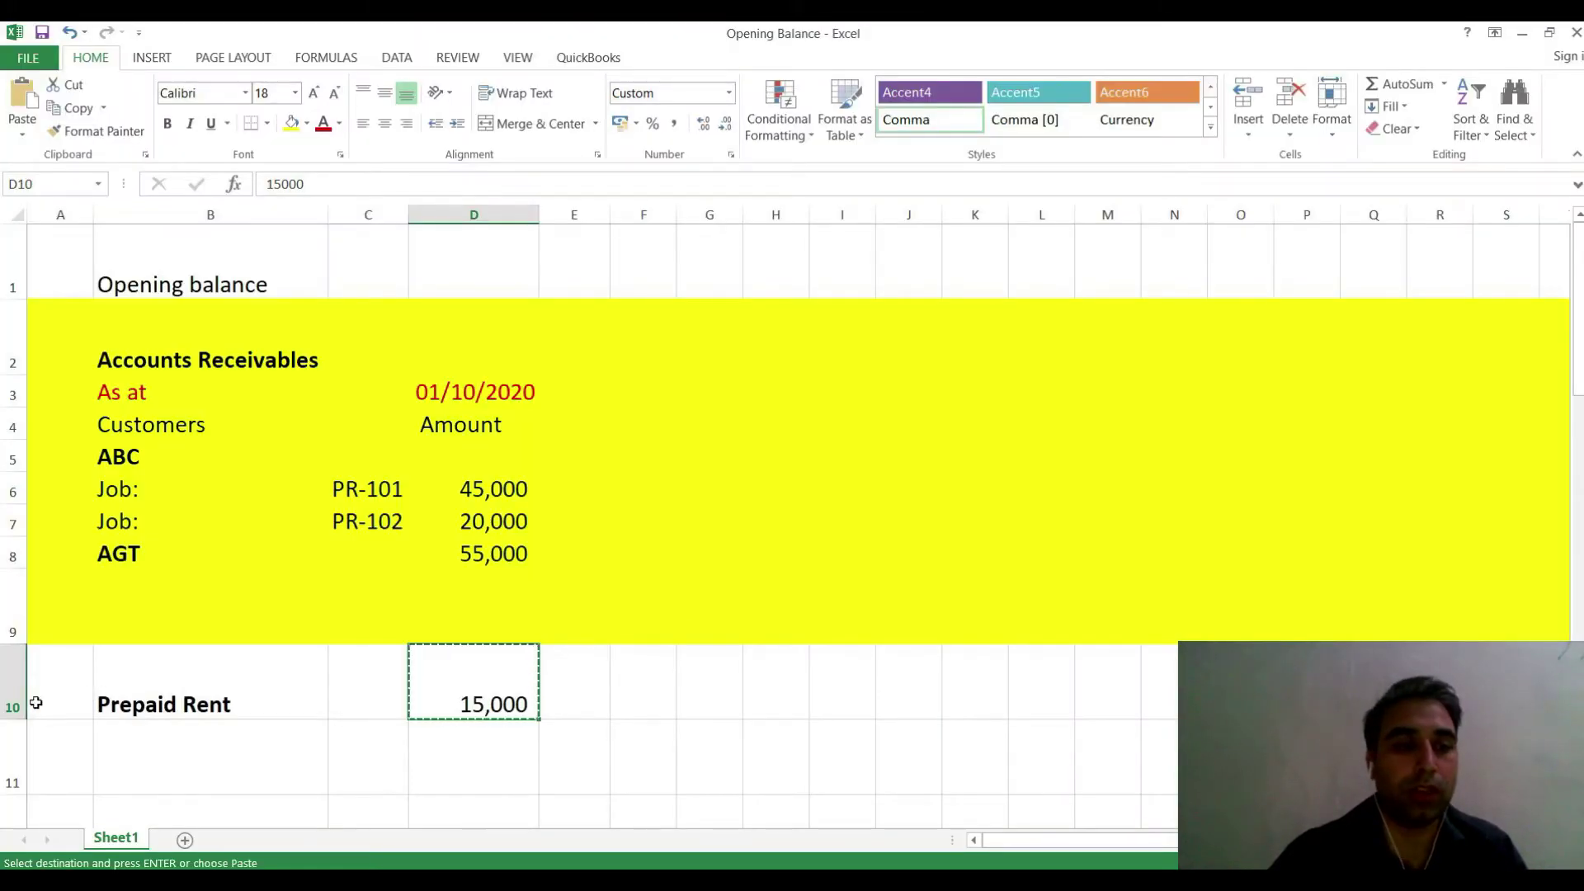
left_click(15, 703)
left_click(291, 127)
scroll(820, 513, "down", 4)
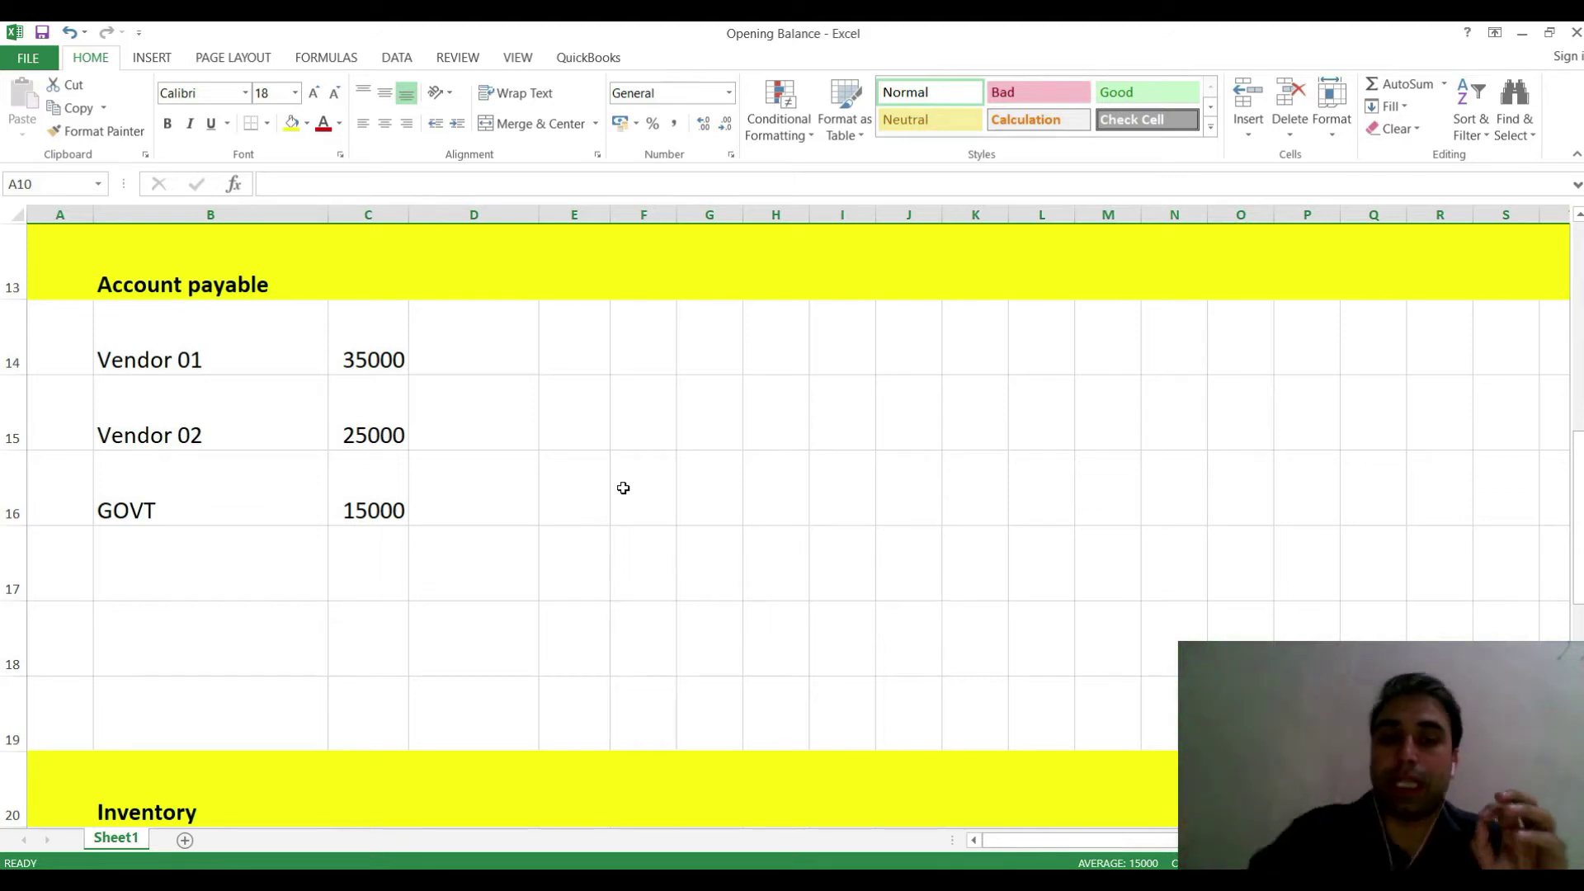
- Switch to QuickBooks and examine the Opening Balance Equity account in the Chart of Accounts
key("alt+Tab")
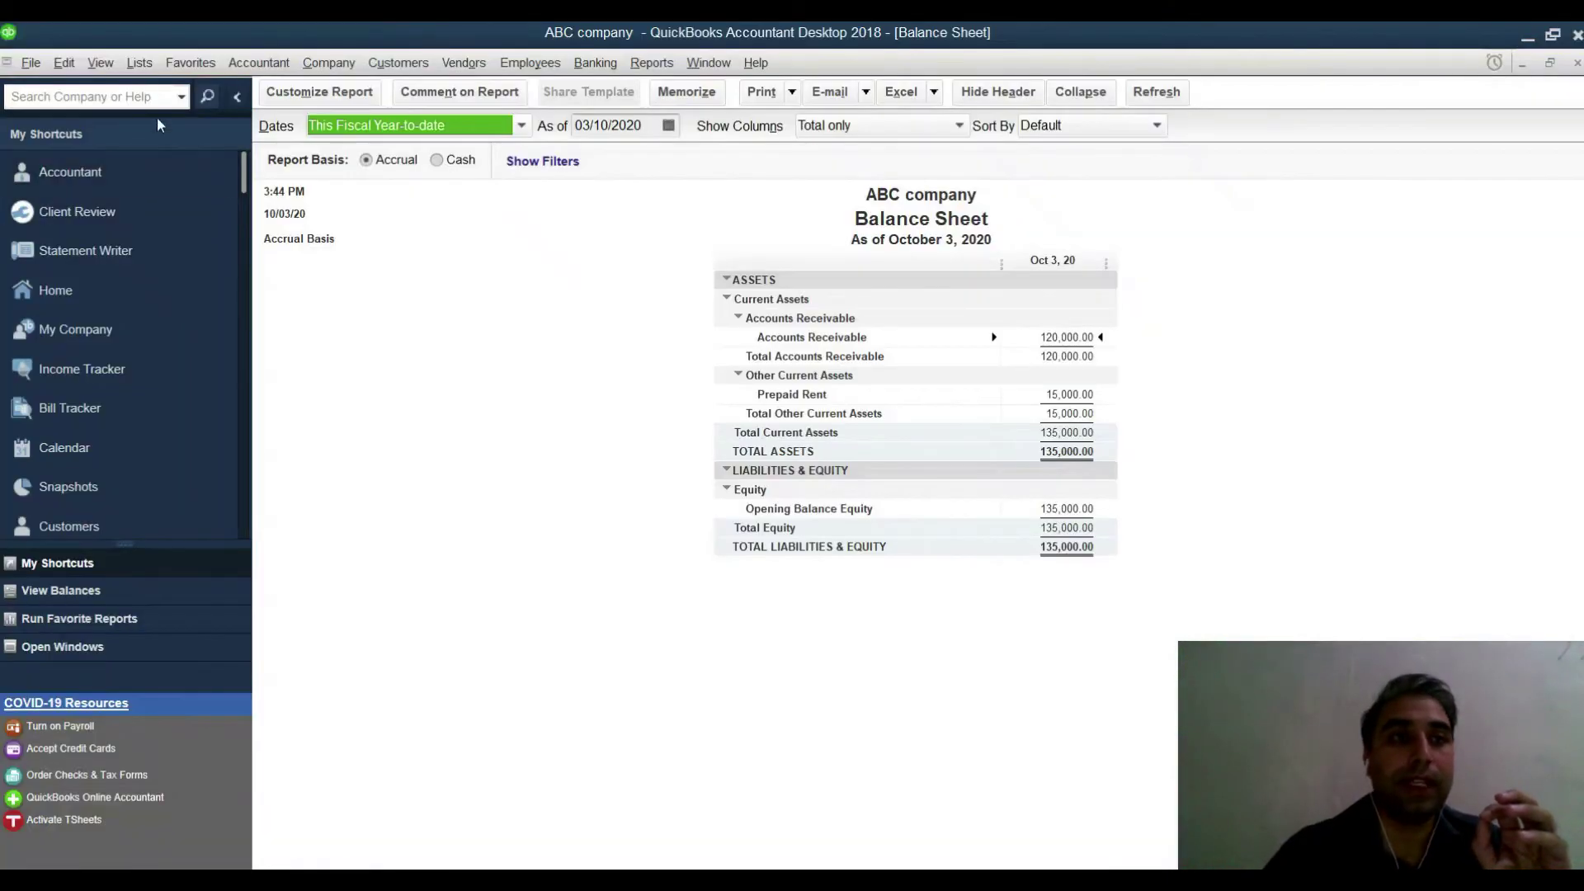
left_click(141, 63)
left_click(184, 90)
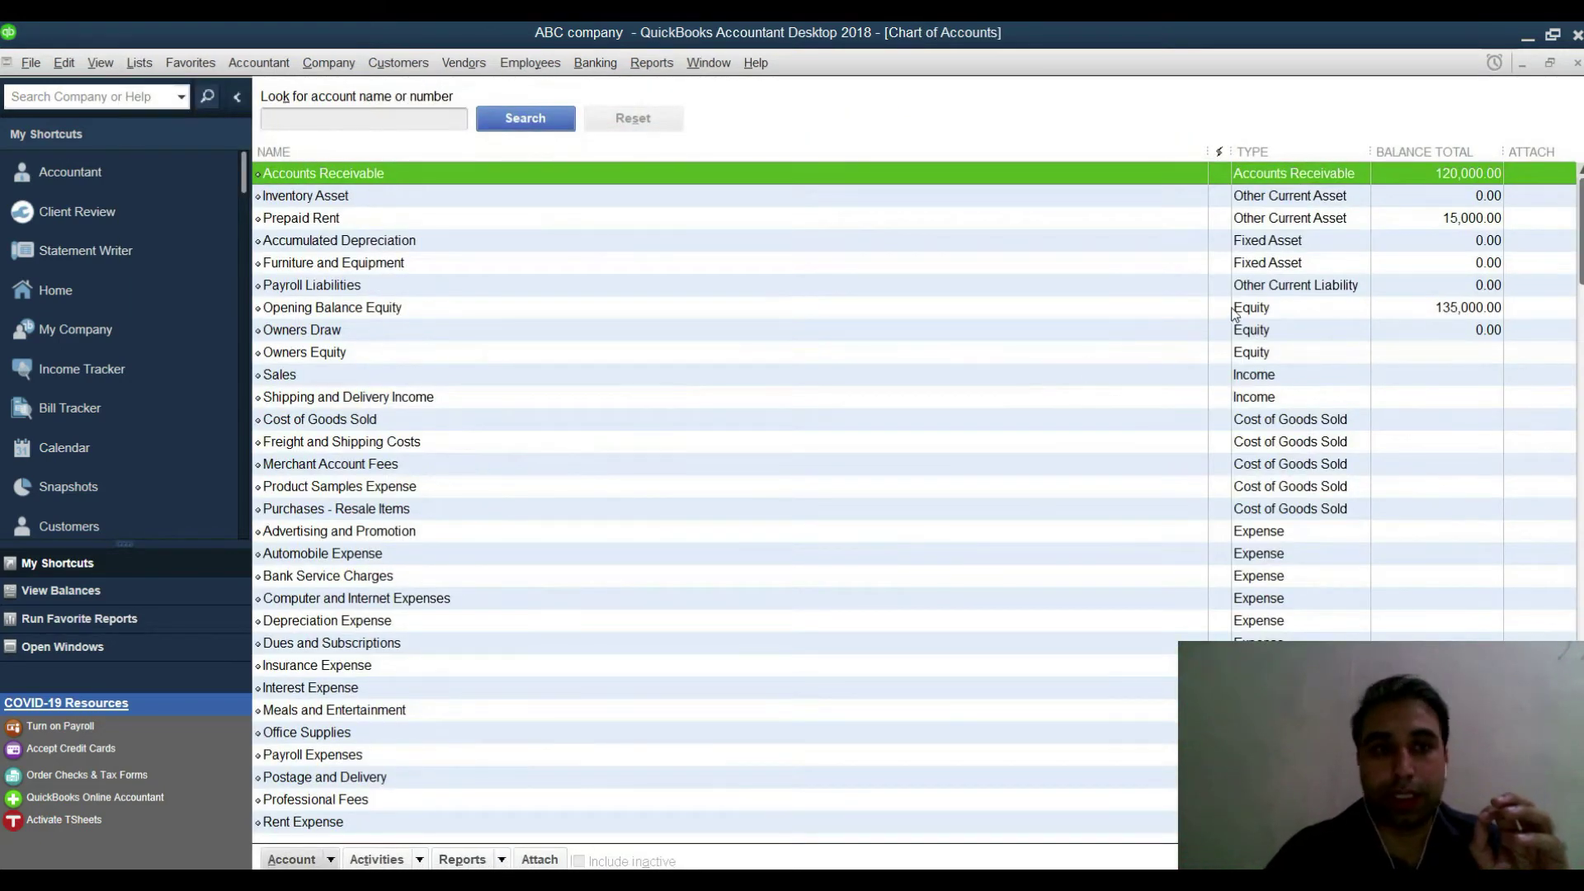
left_click(1235, 310)
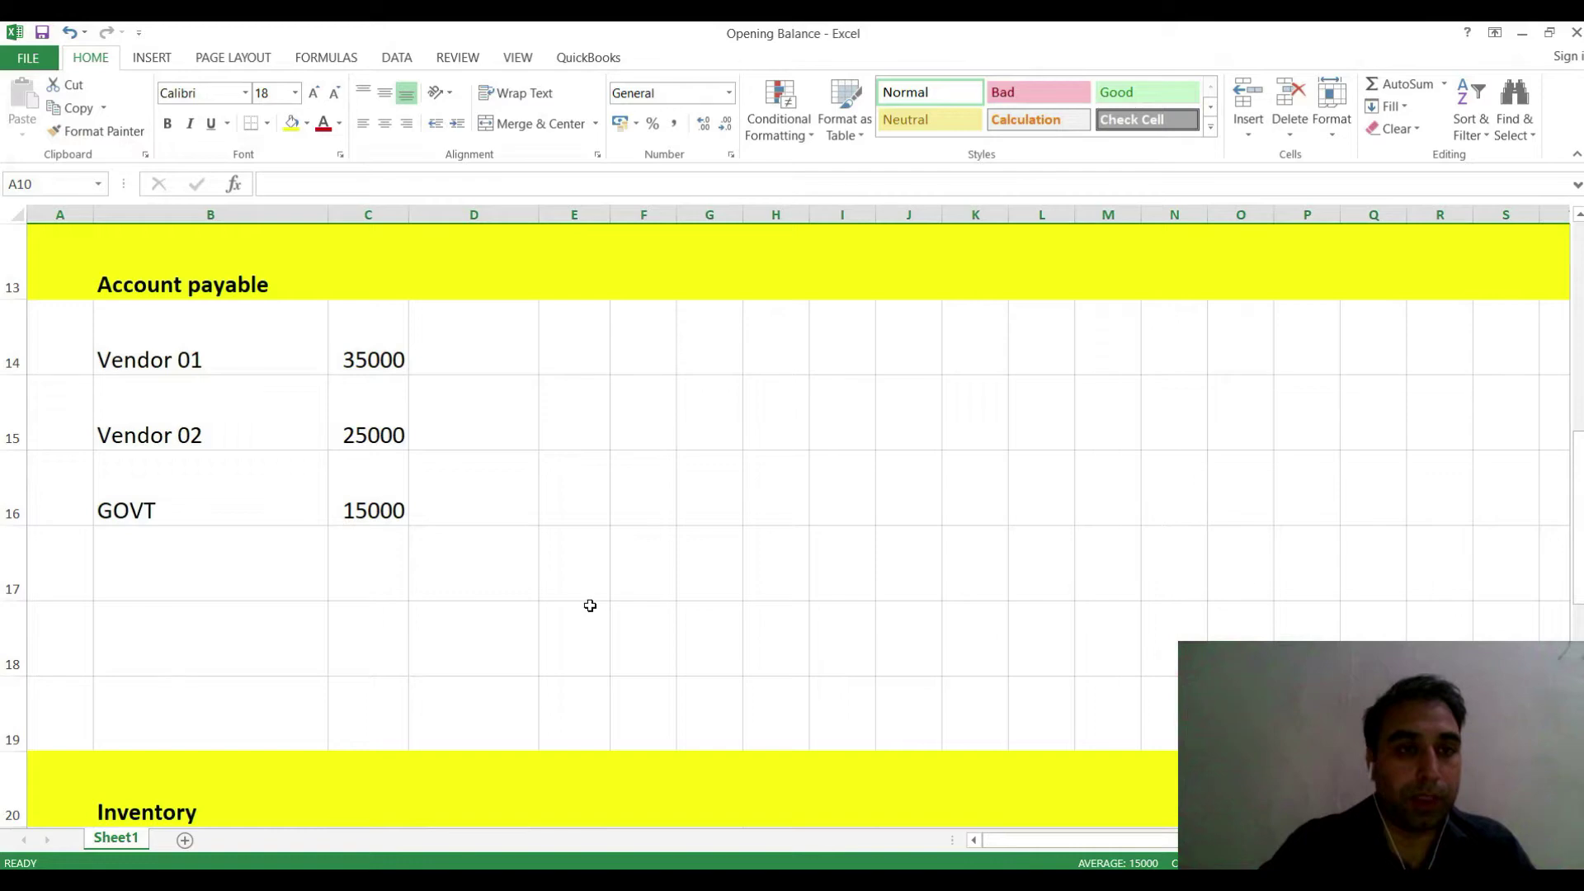
- Look up the Account payable vendors in the Excel sheet and start adding a new vendor from the QuickBooks Vendor Center
scroll(591, 607, "up", 1)
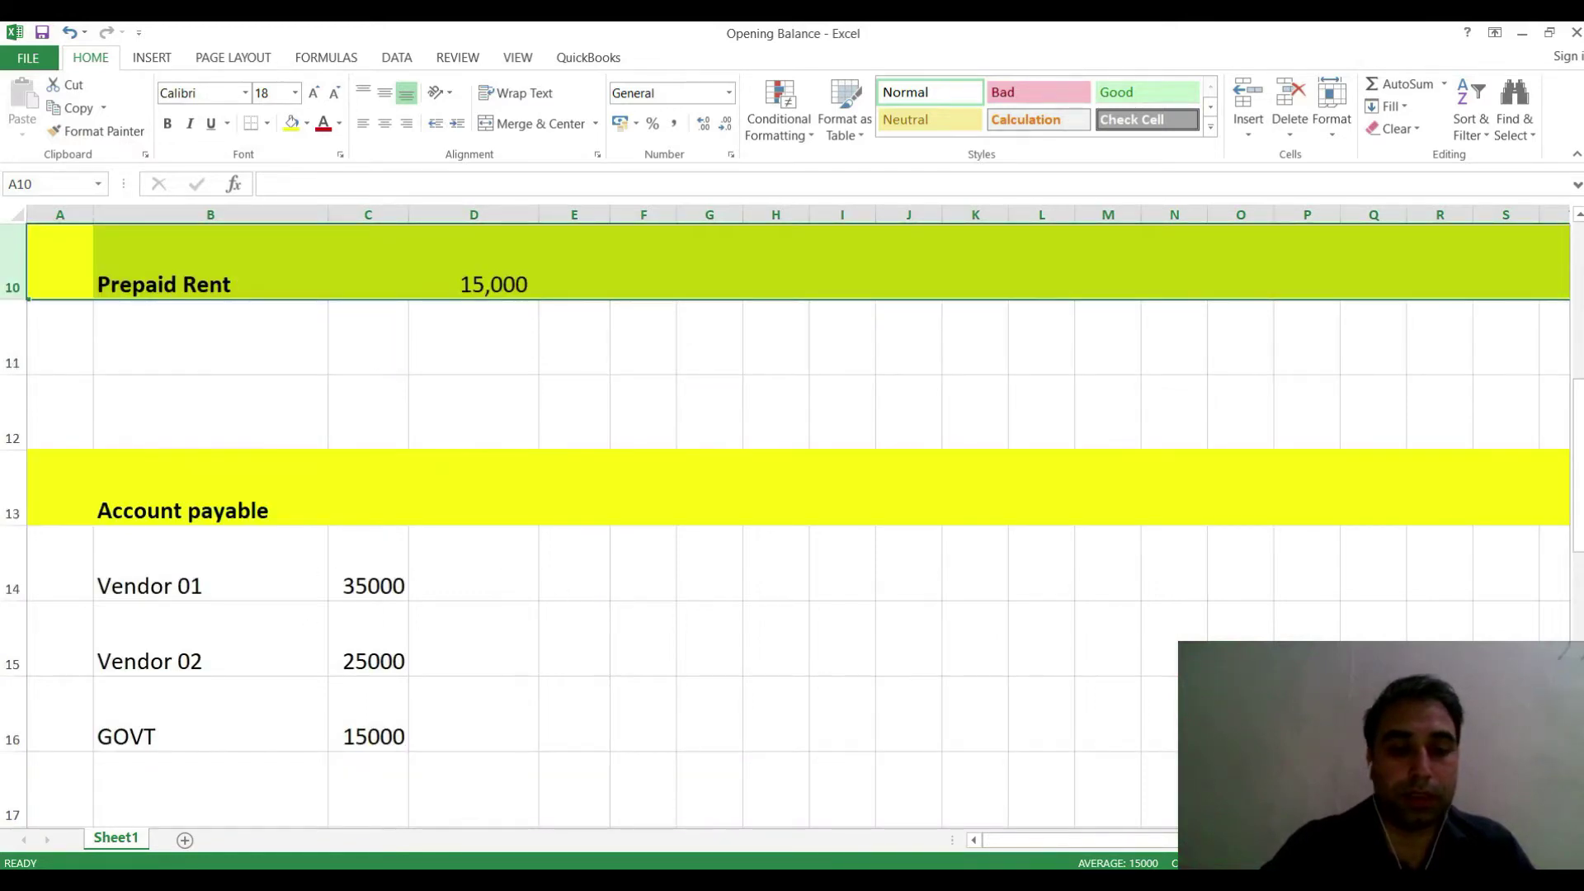
key("alt+Tab")
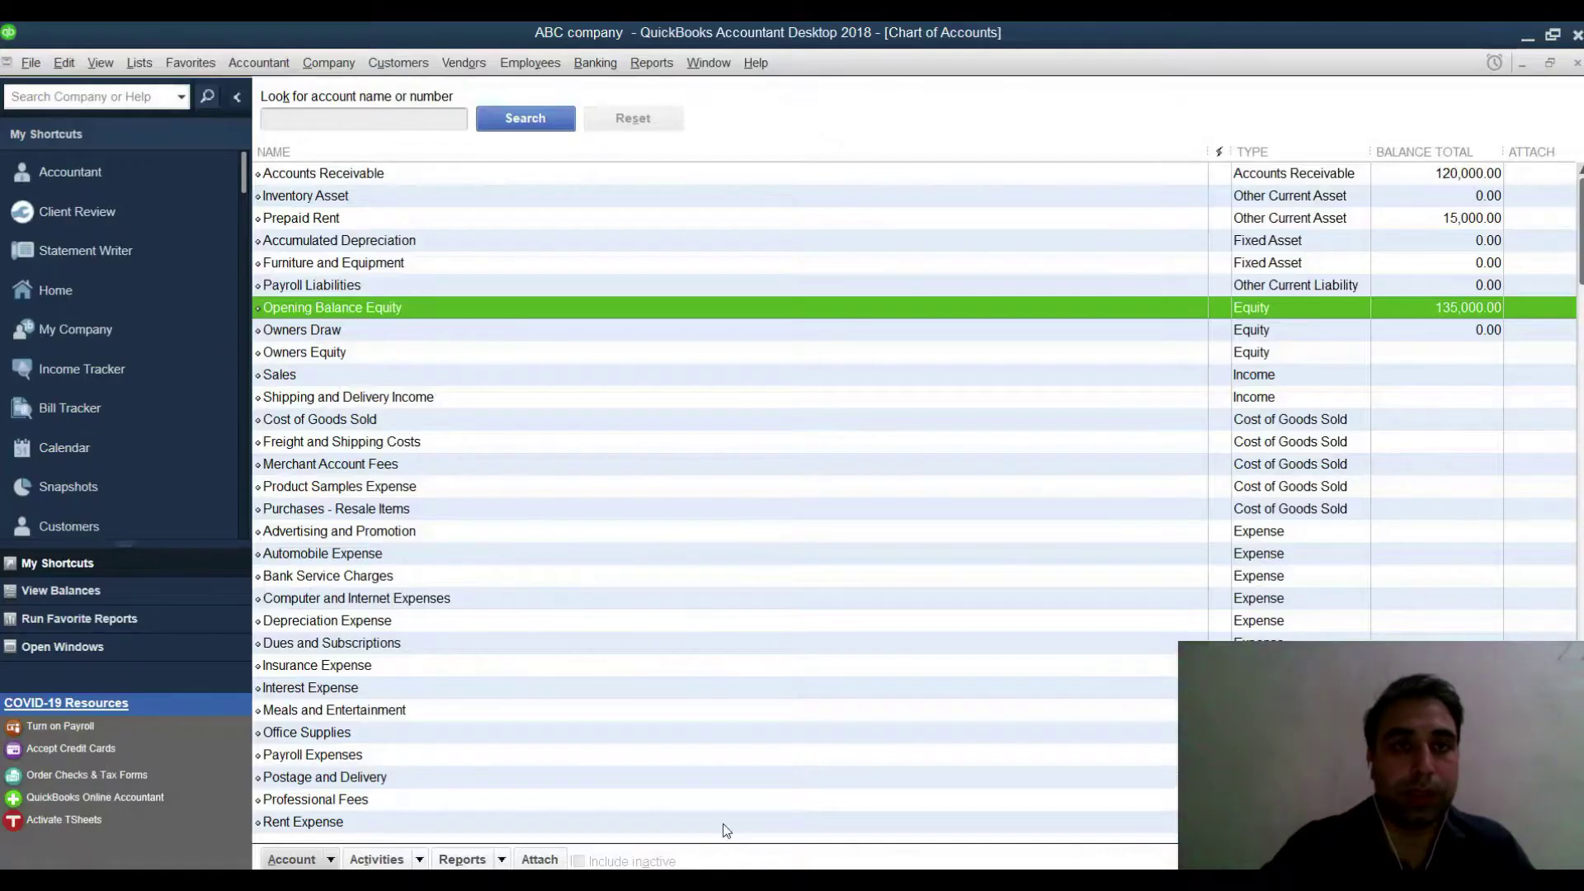
left_click(464, 62)
left_click(480, 91)
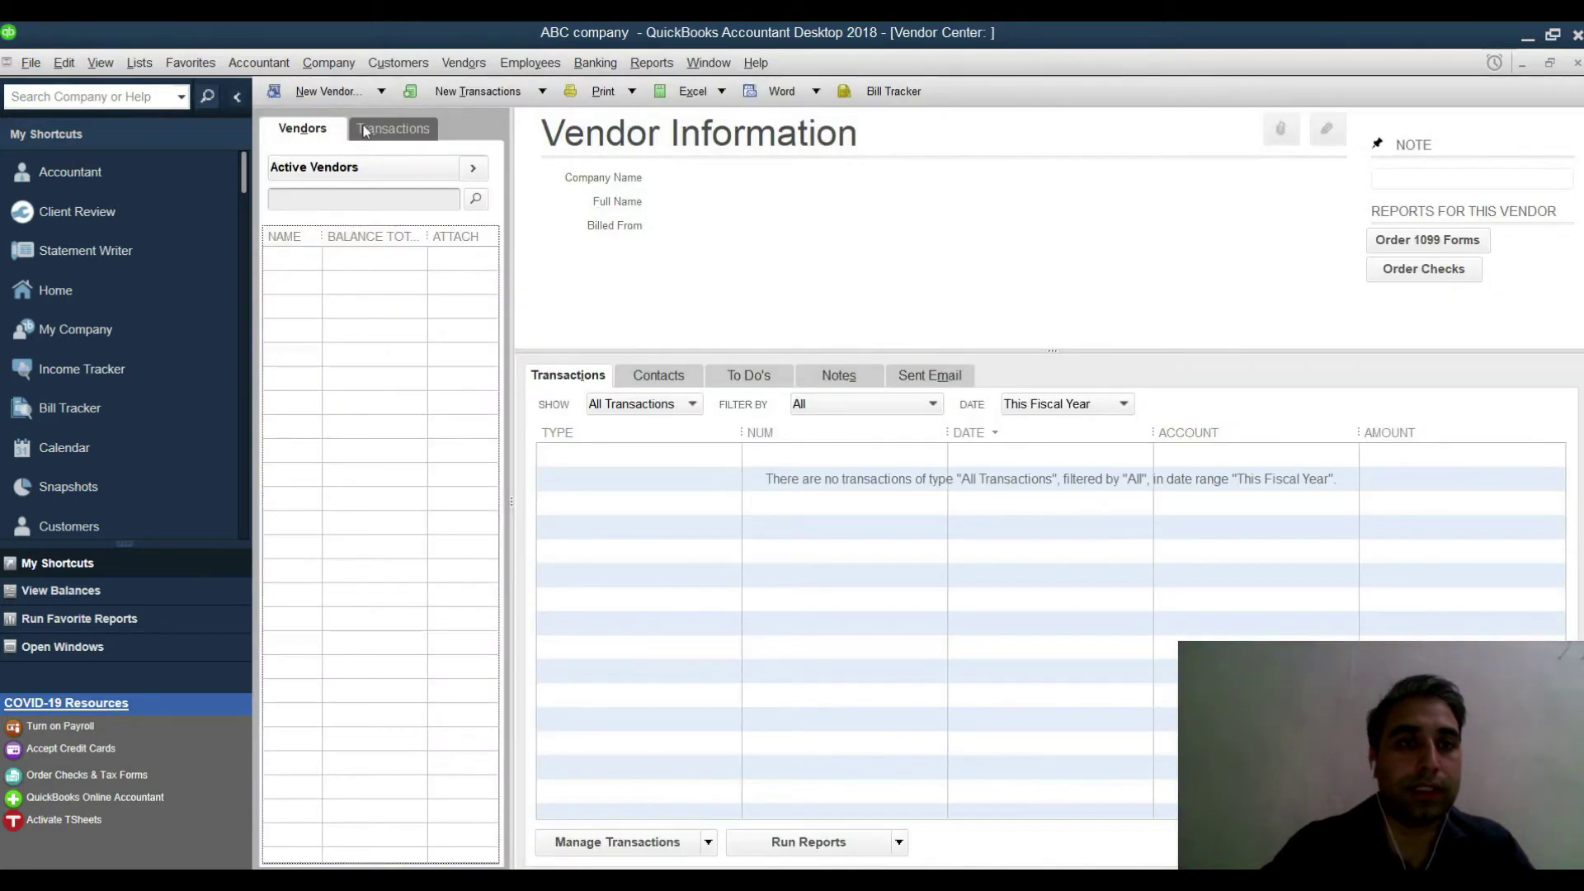
left_click(328, 91)
left_click(337, 114)
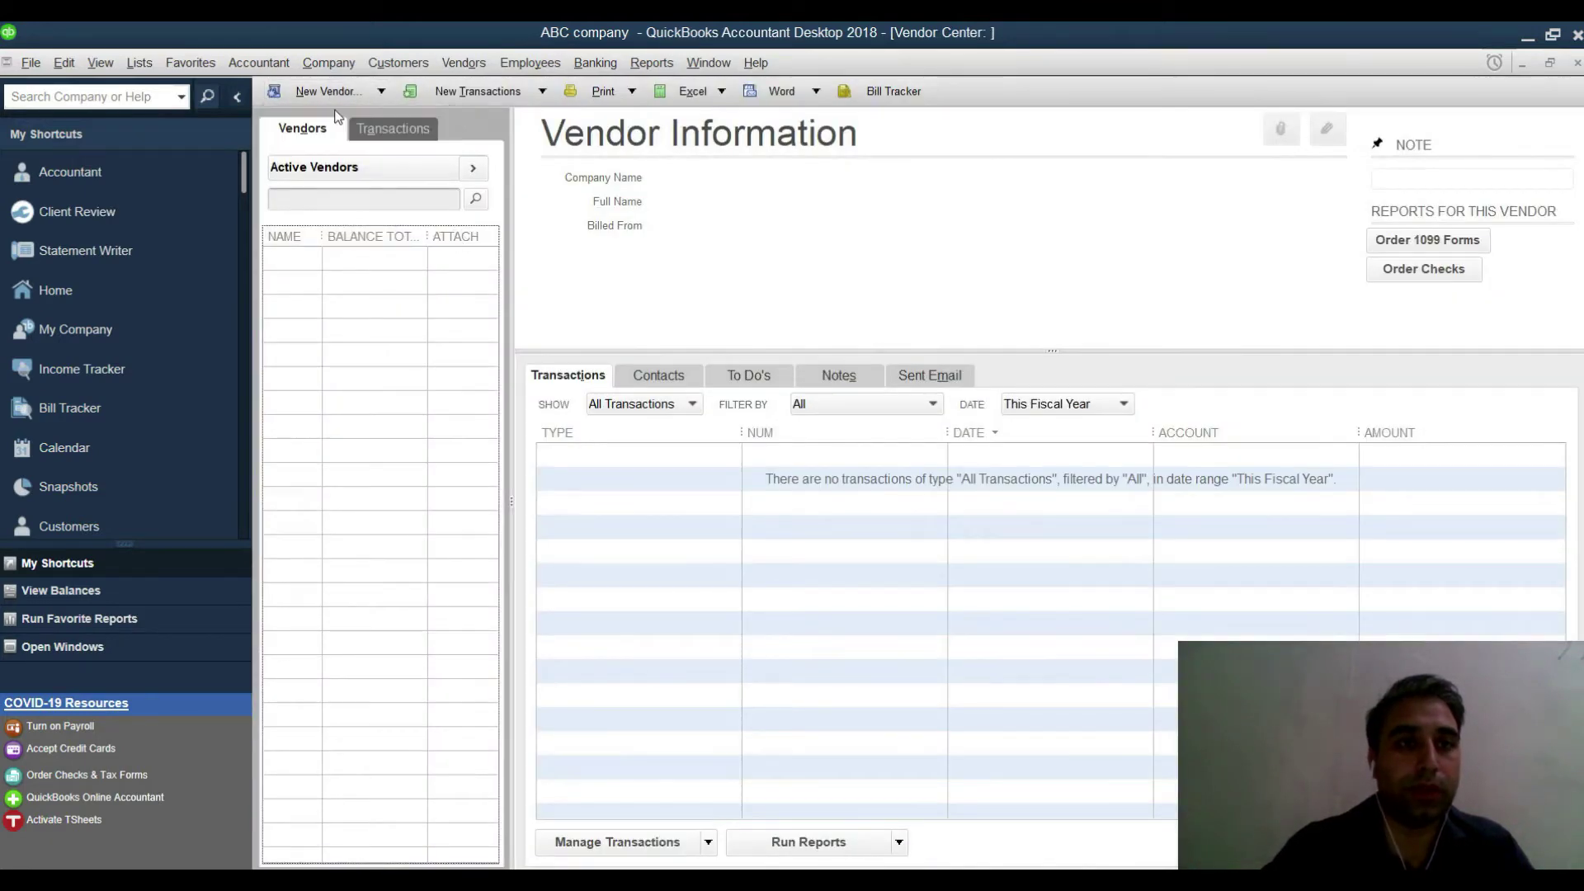
- Take the first Account payable name from the Excel sheet and enter Vendor 01 as the new vendor's name in QuickBooks
key("alt+Tab")
key("alt+Tab")
key("alt+Tab")
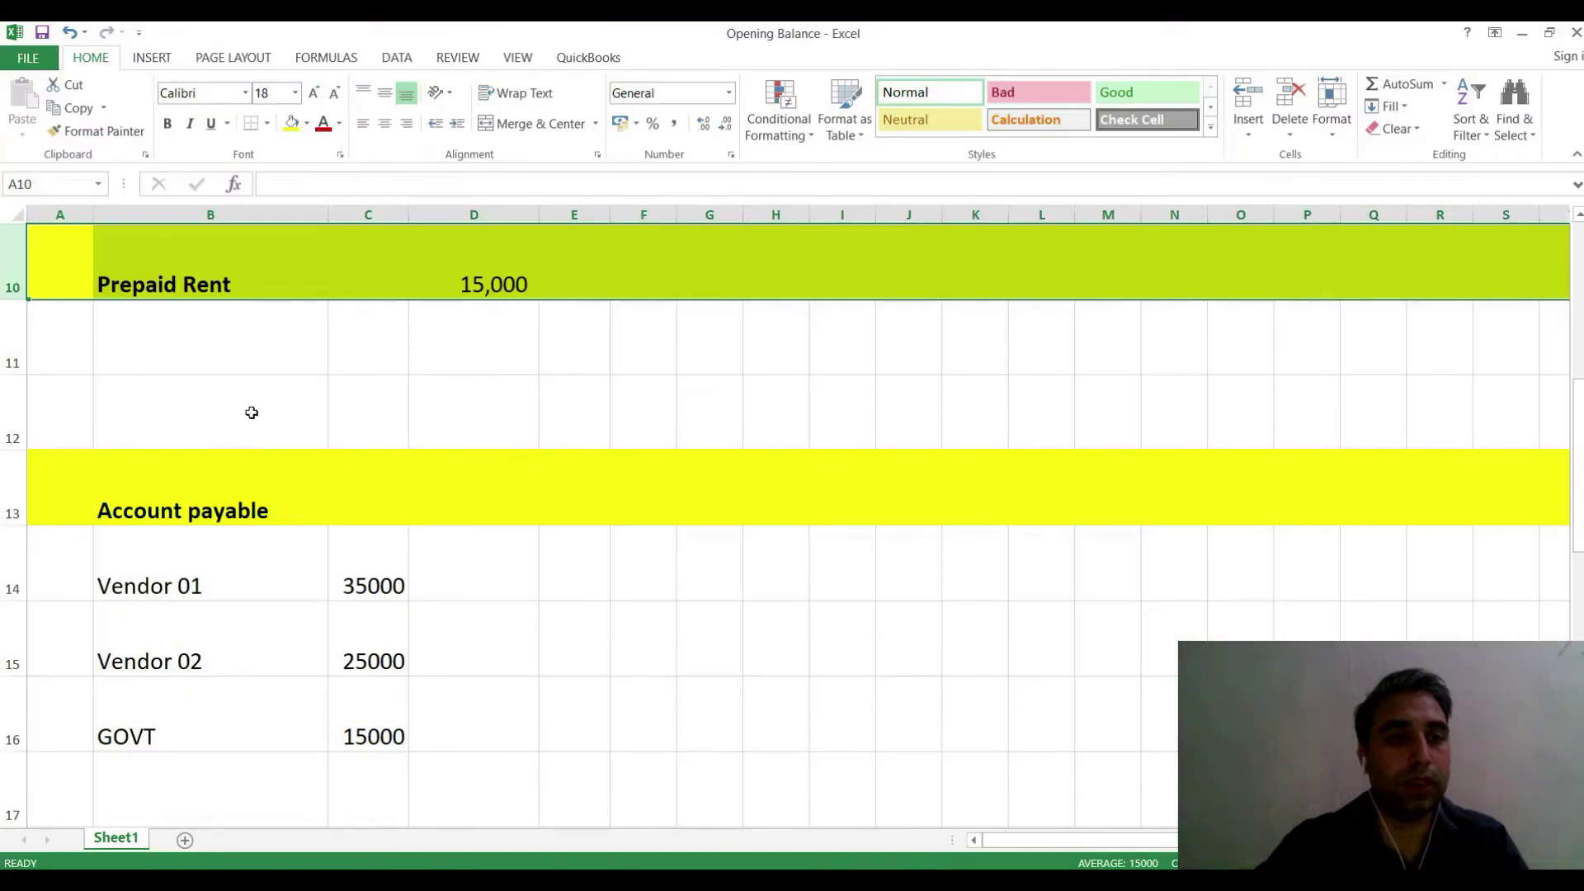
left_click(191, 580)
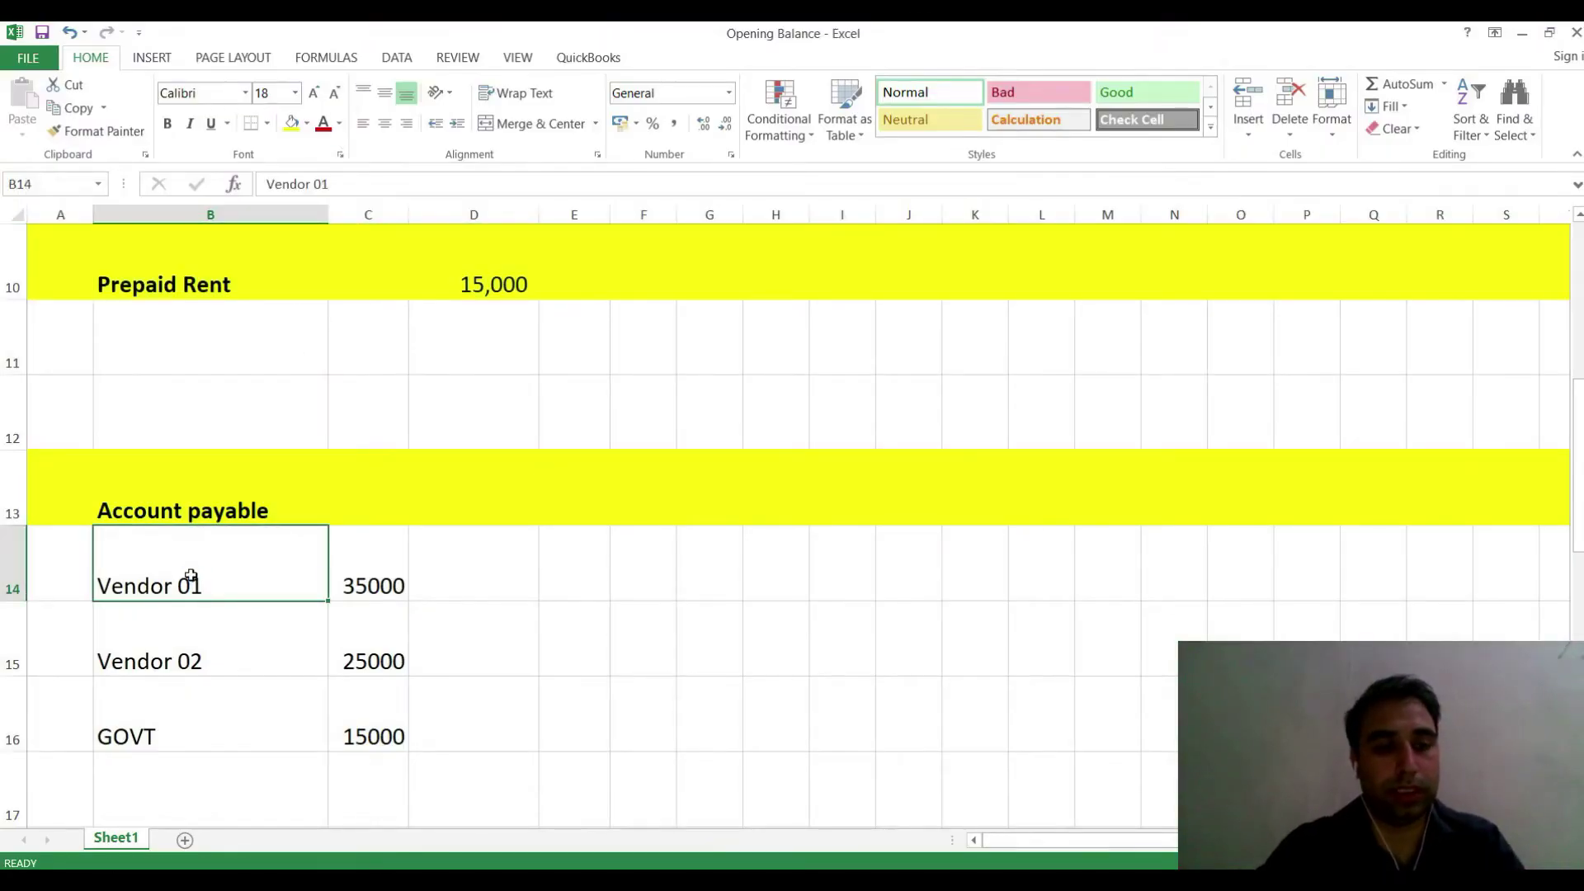
key("alt+Tab")
type("Vendor 01")
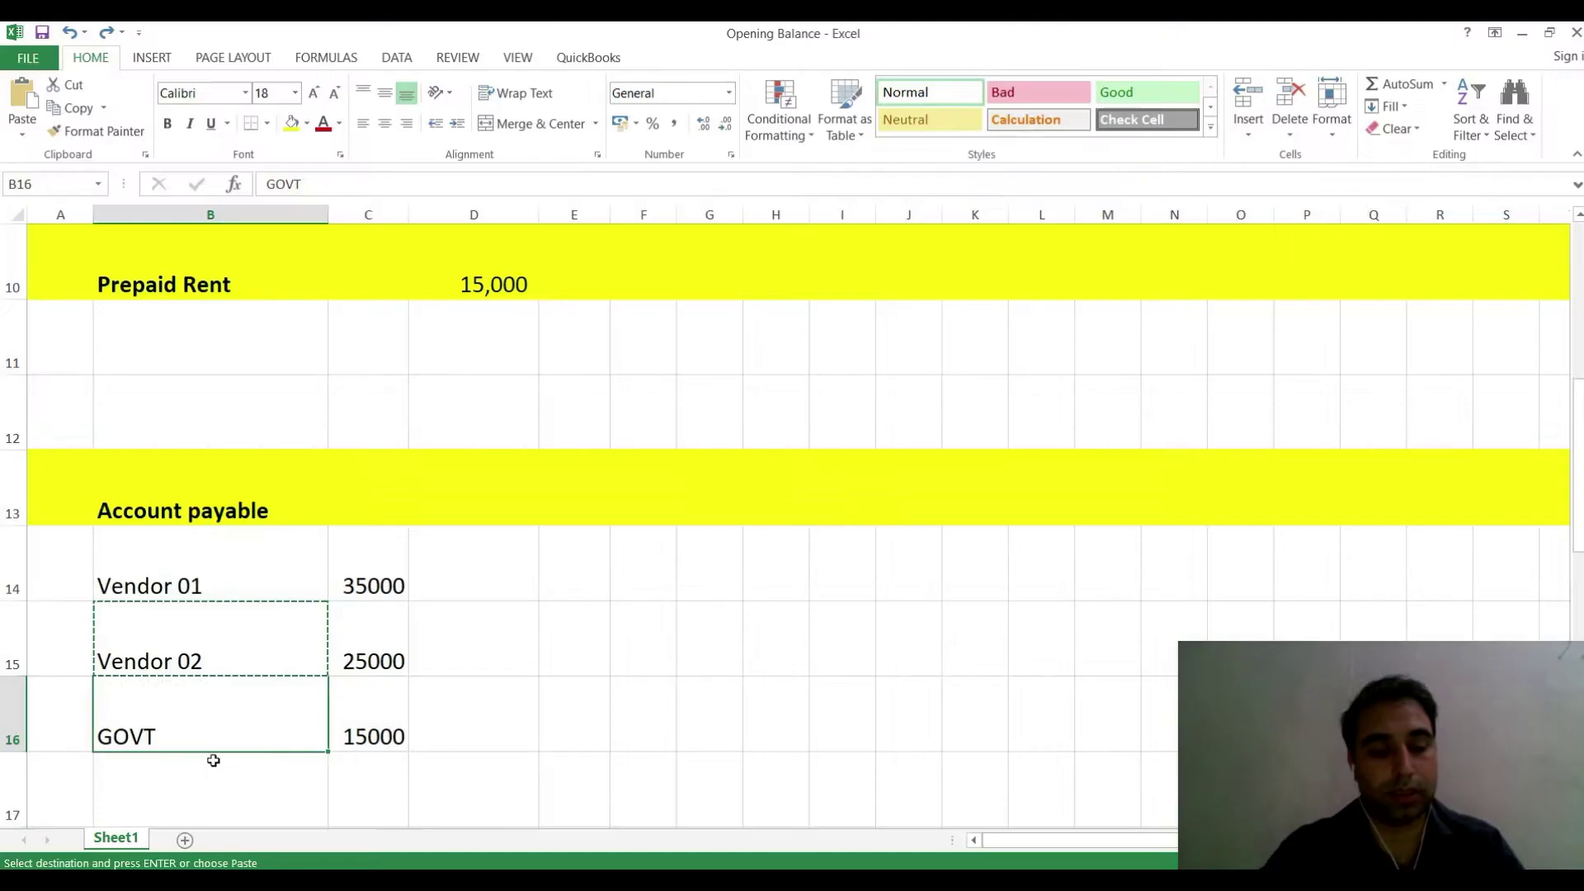
- Copy the GOVT name from the Account payable section in Excel and add it as a new vendor in QuickBooks
key("alt+Tab")
left_click(213, 743)
key("ctrl+c")
key("alt+Tab")
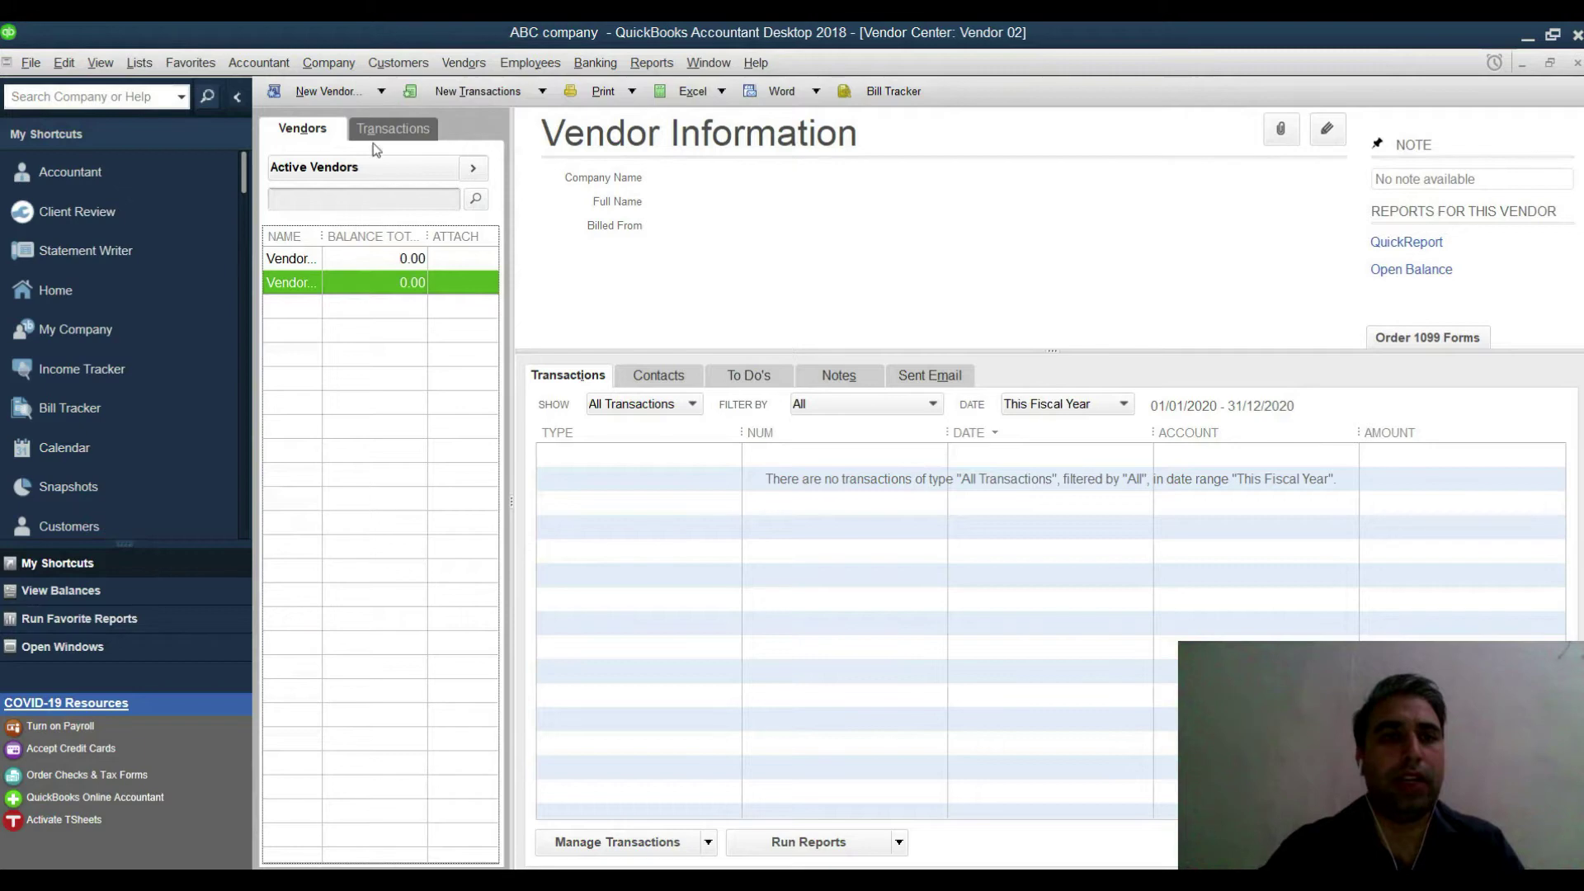
left_click(329, 91)
left_click(345, 117)
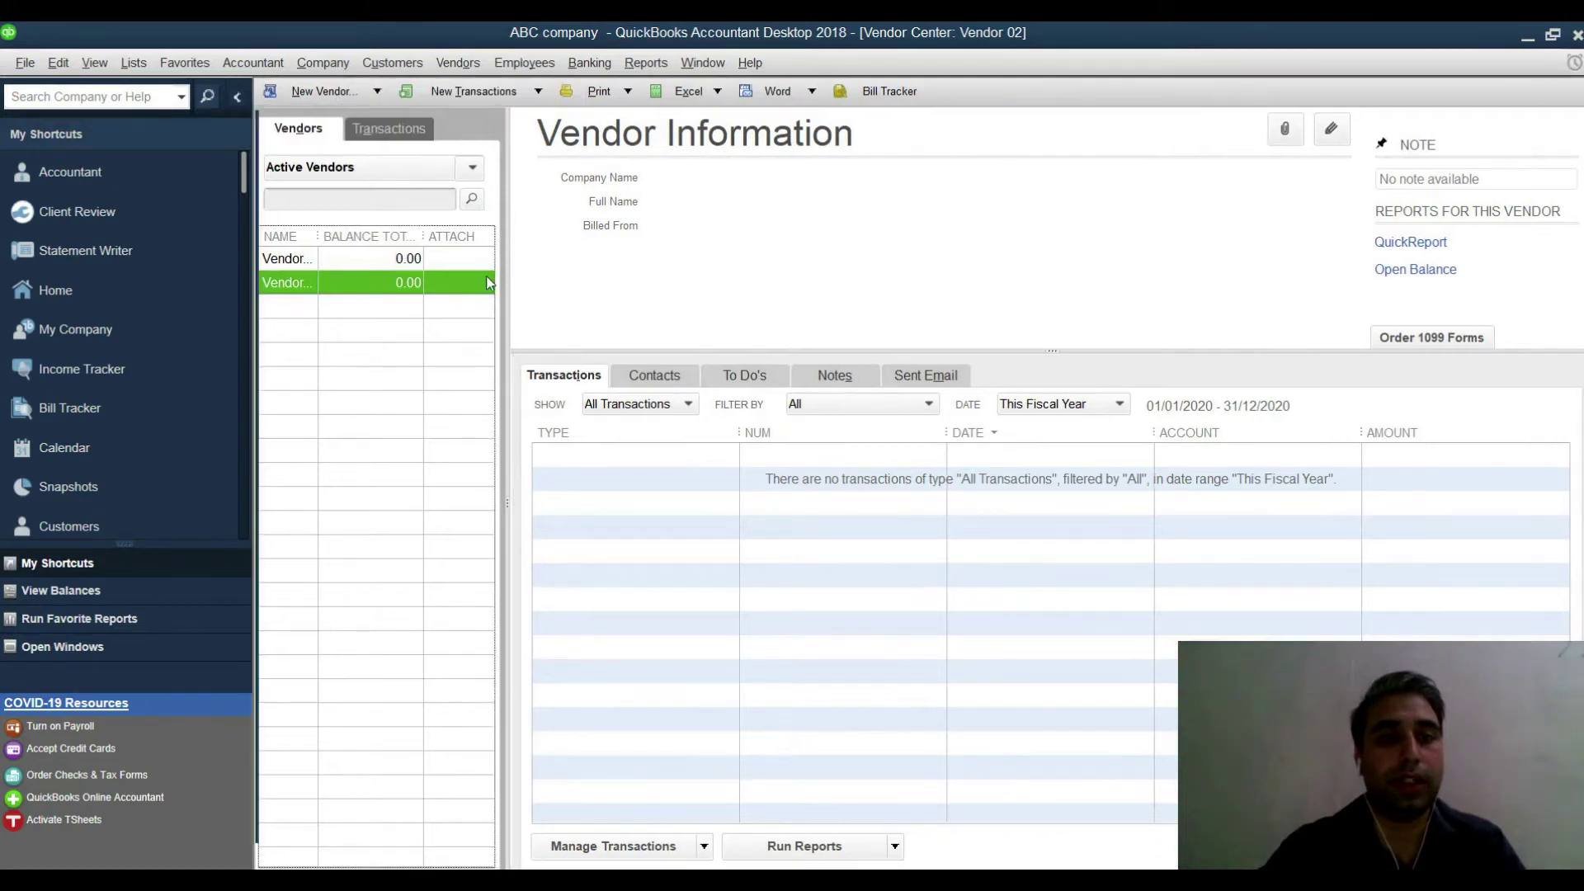
key("ctrl+v")
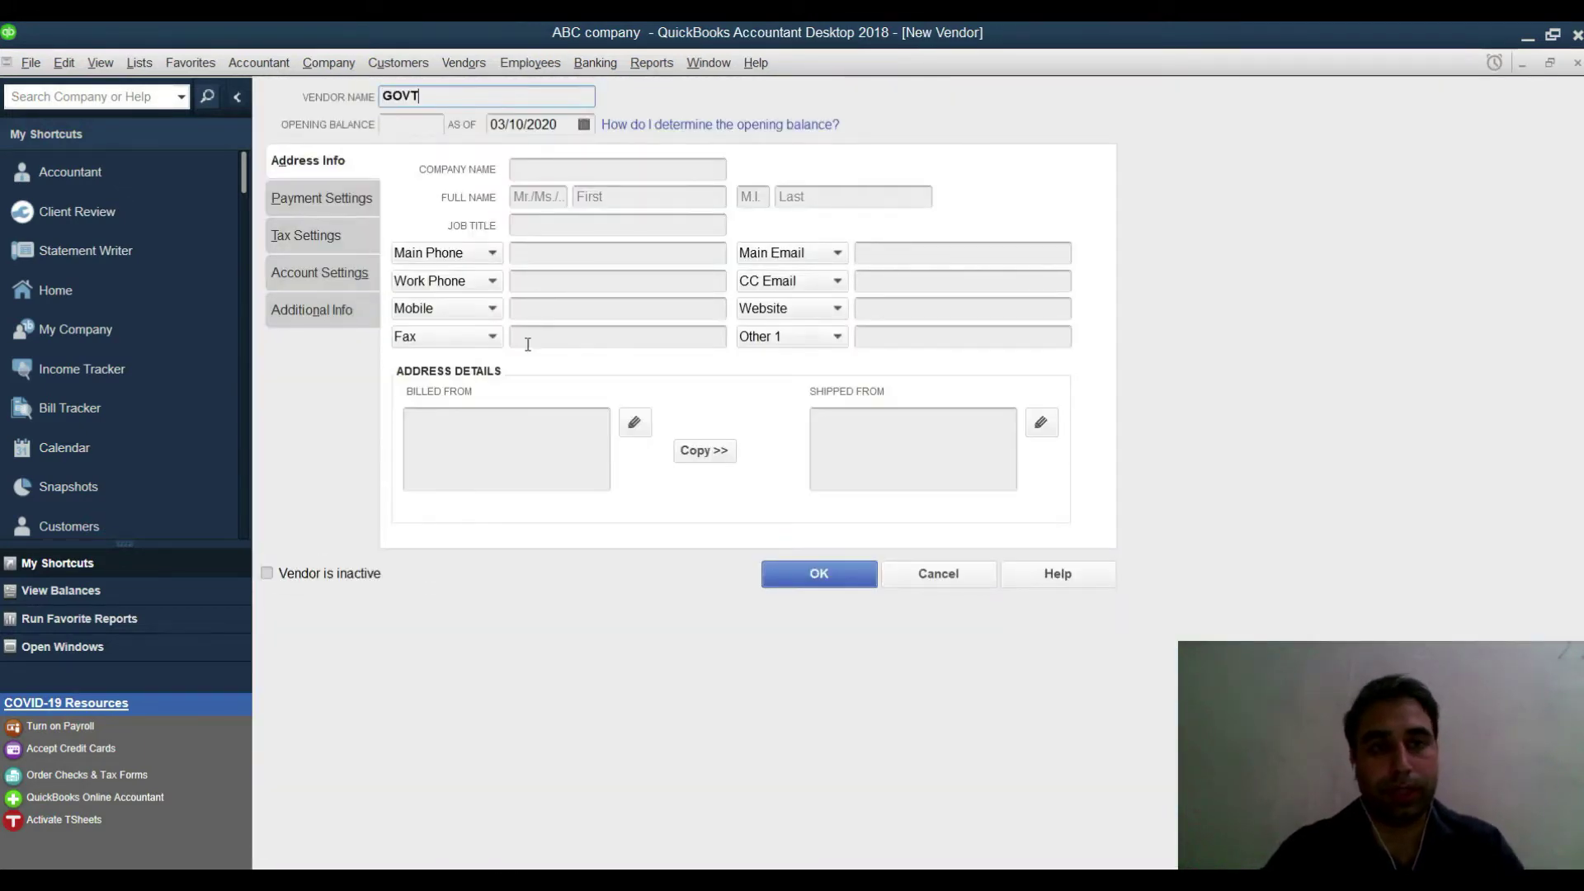
left_click(813, 576)
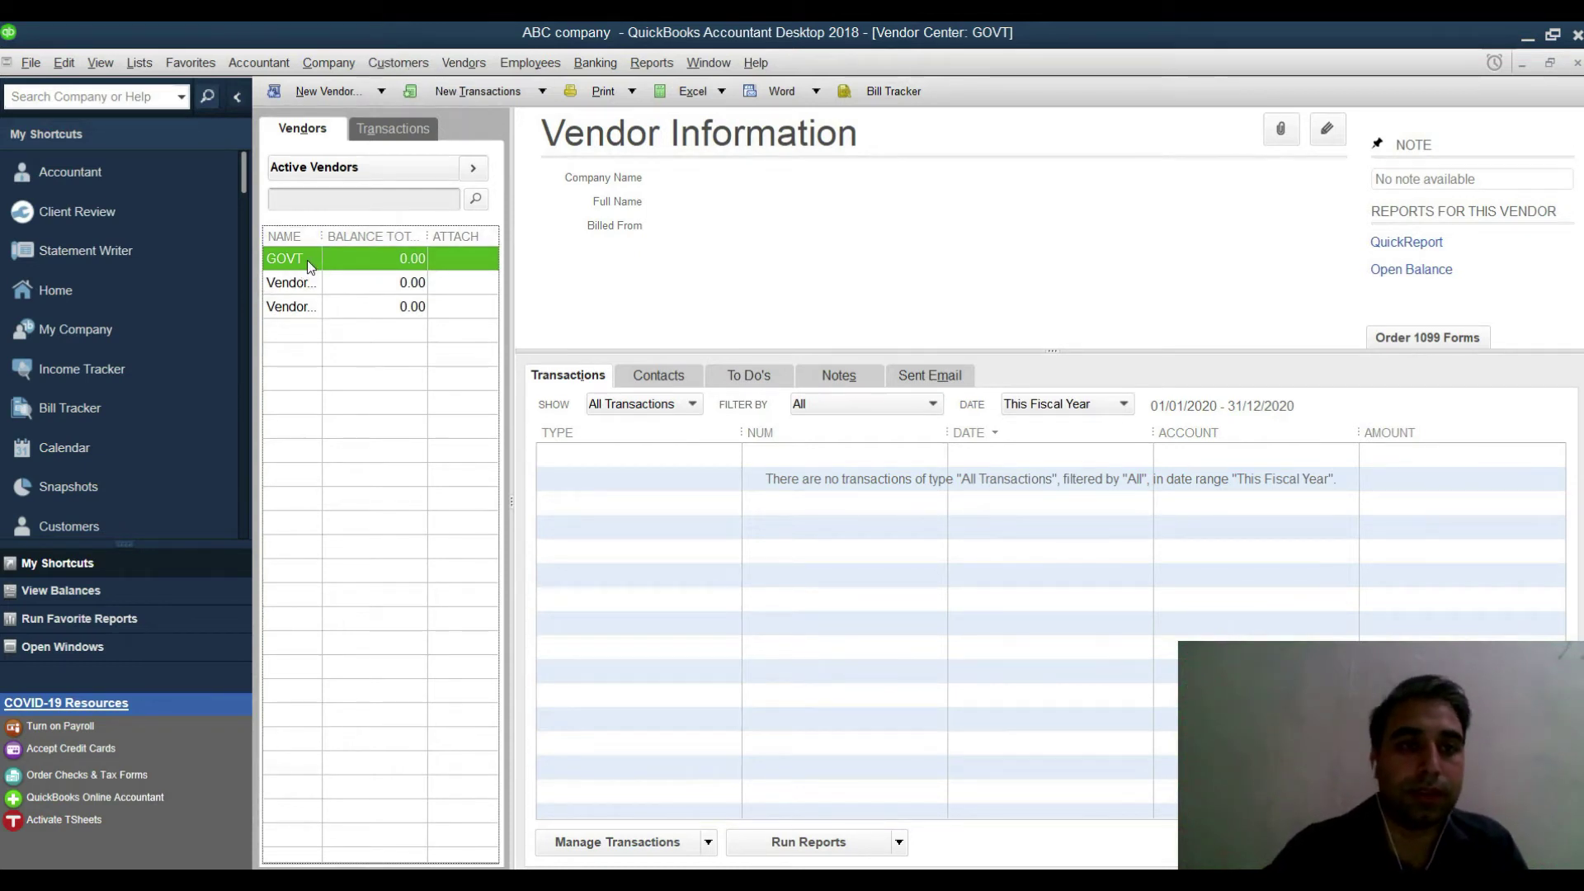
- Start a bill for the GOVT vendor and assign its first expense line to Opening Balance Equity
right_click(308, 263)
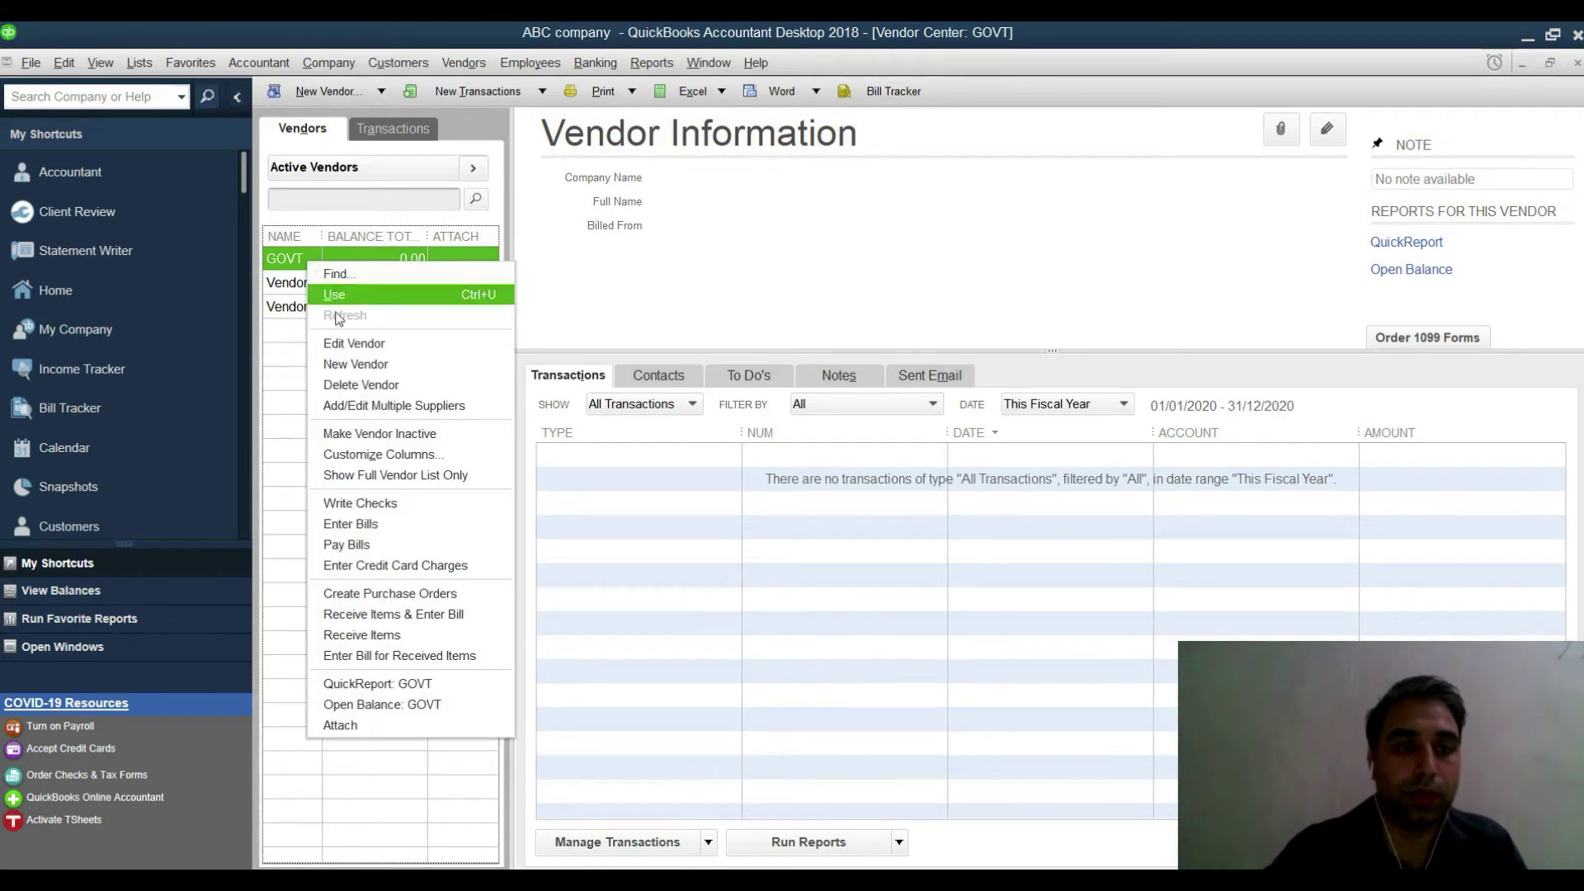
left_click(358, 523)
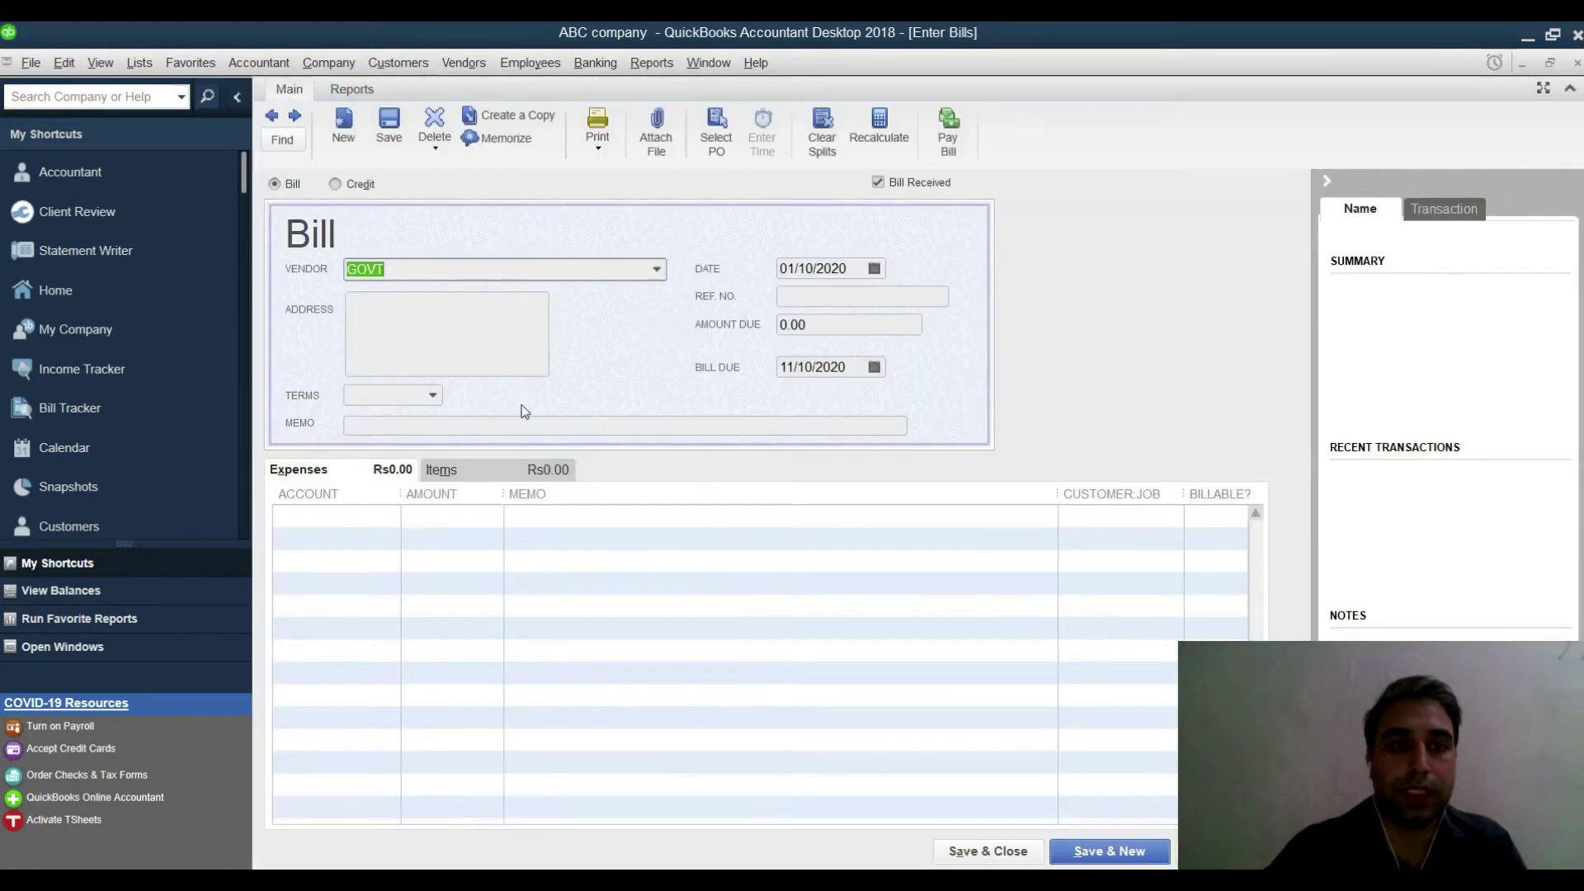
left_click(383, 515)
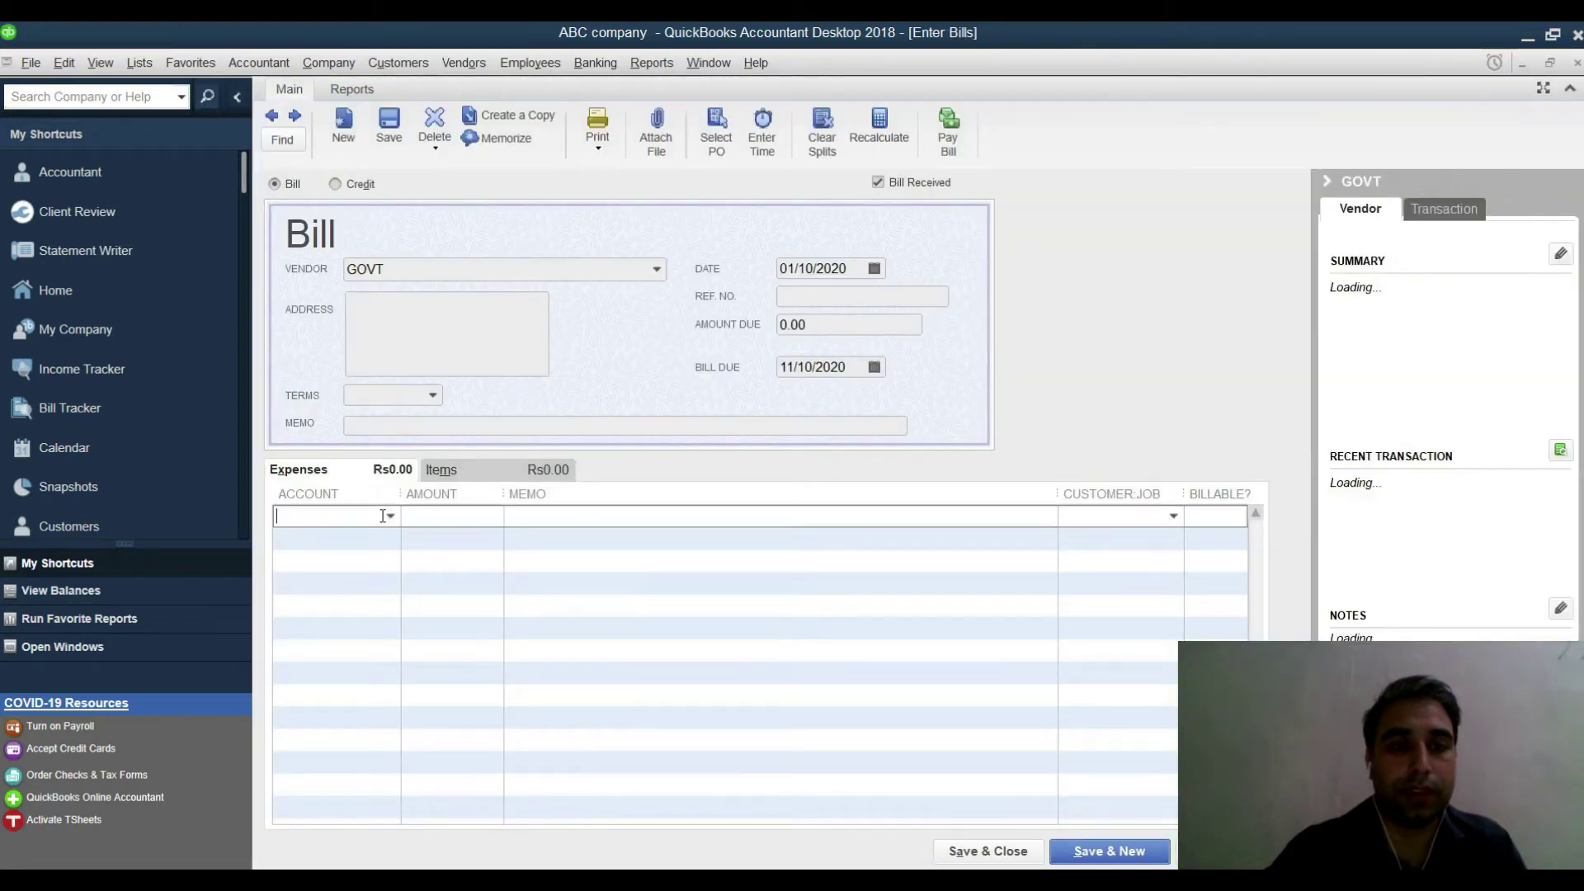
type("Office Supplies")
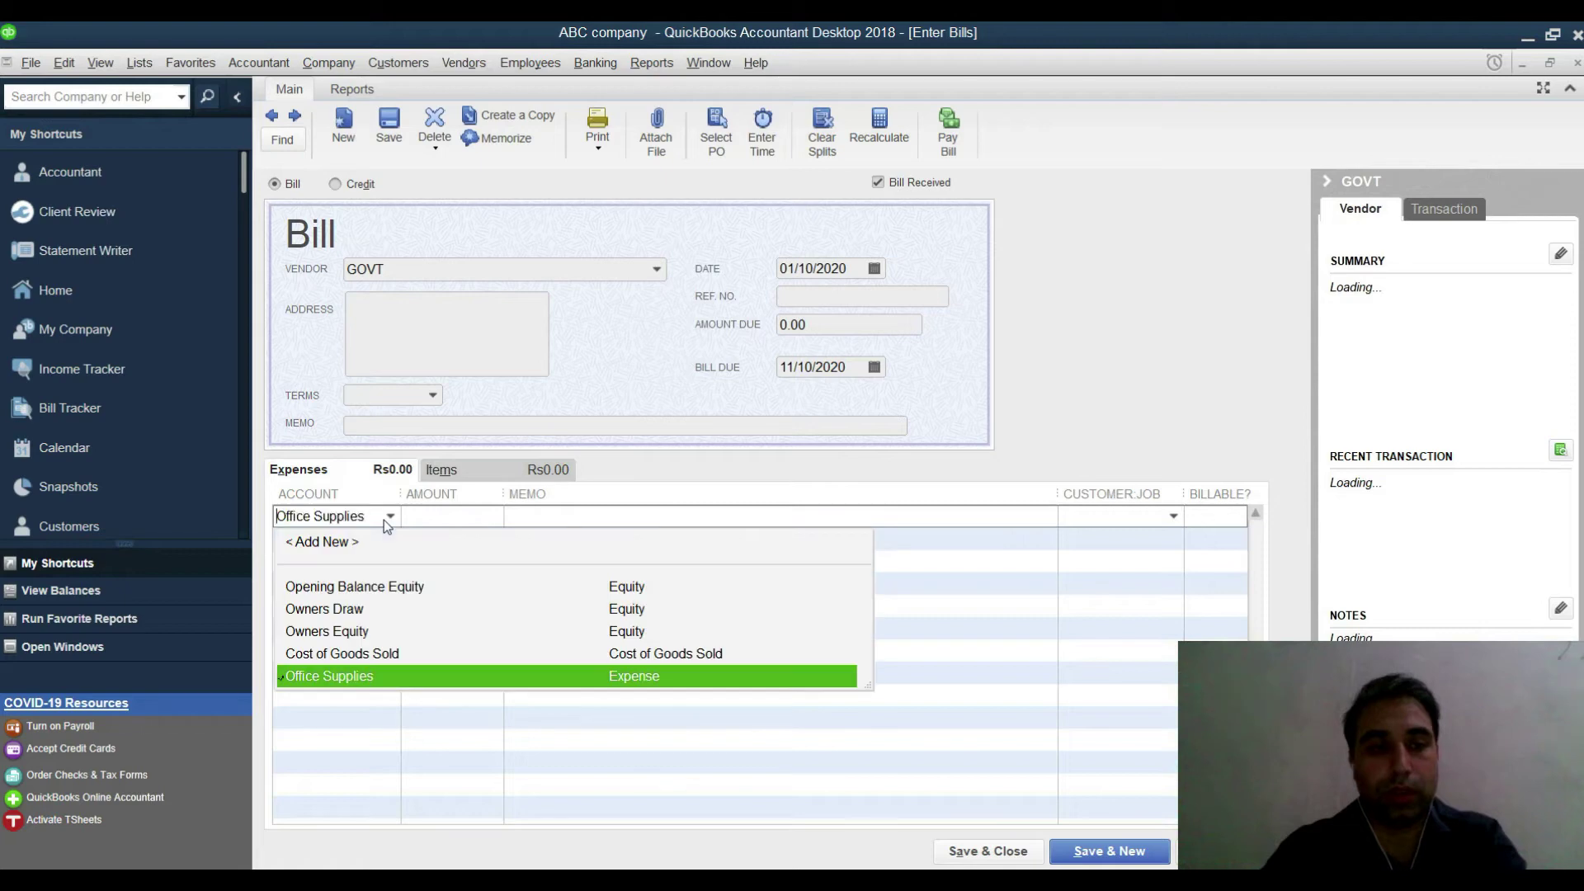
left_click(377, 586)
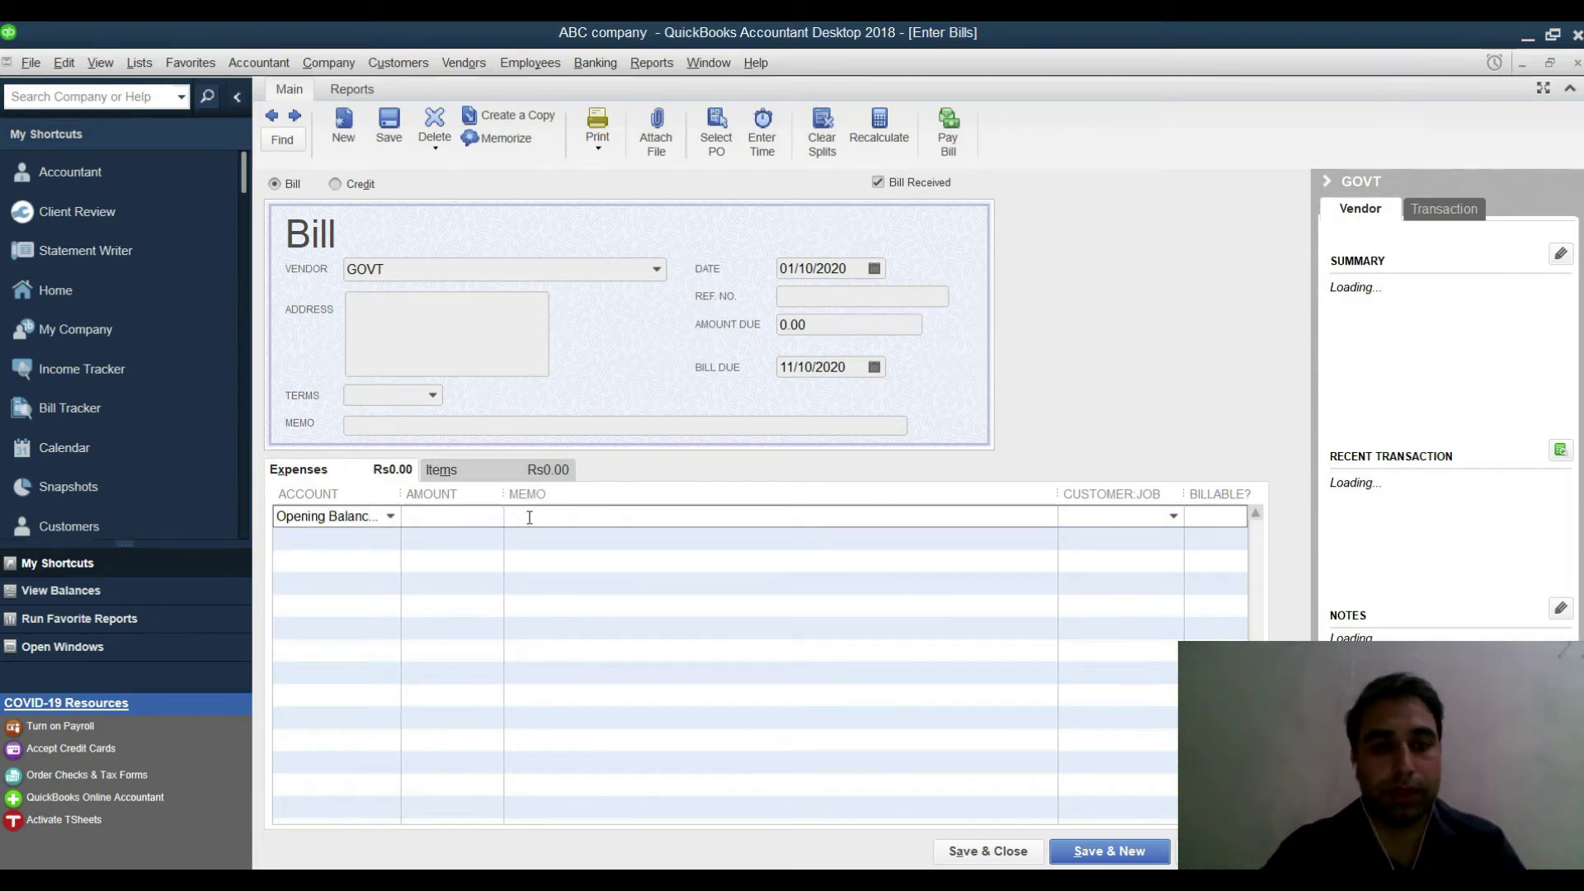
- Copy 35000 from the Vendor 01 row in Excel and enter it as the GOVT bill's expense amount
key("alt+Tab")
left_click(403, 586)
key("ctrl+c")
key("alt+Tab")
key("ctrl+v")
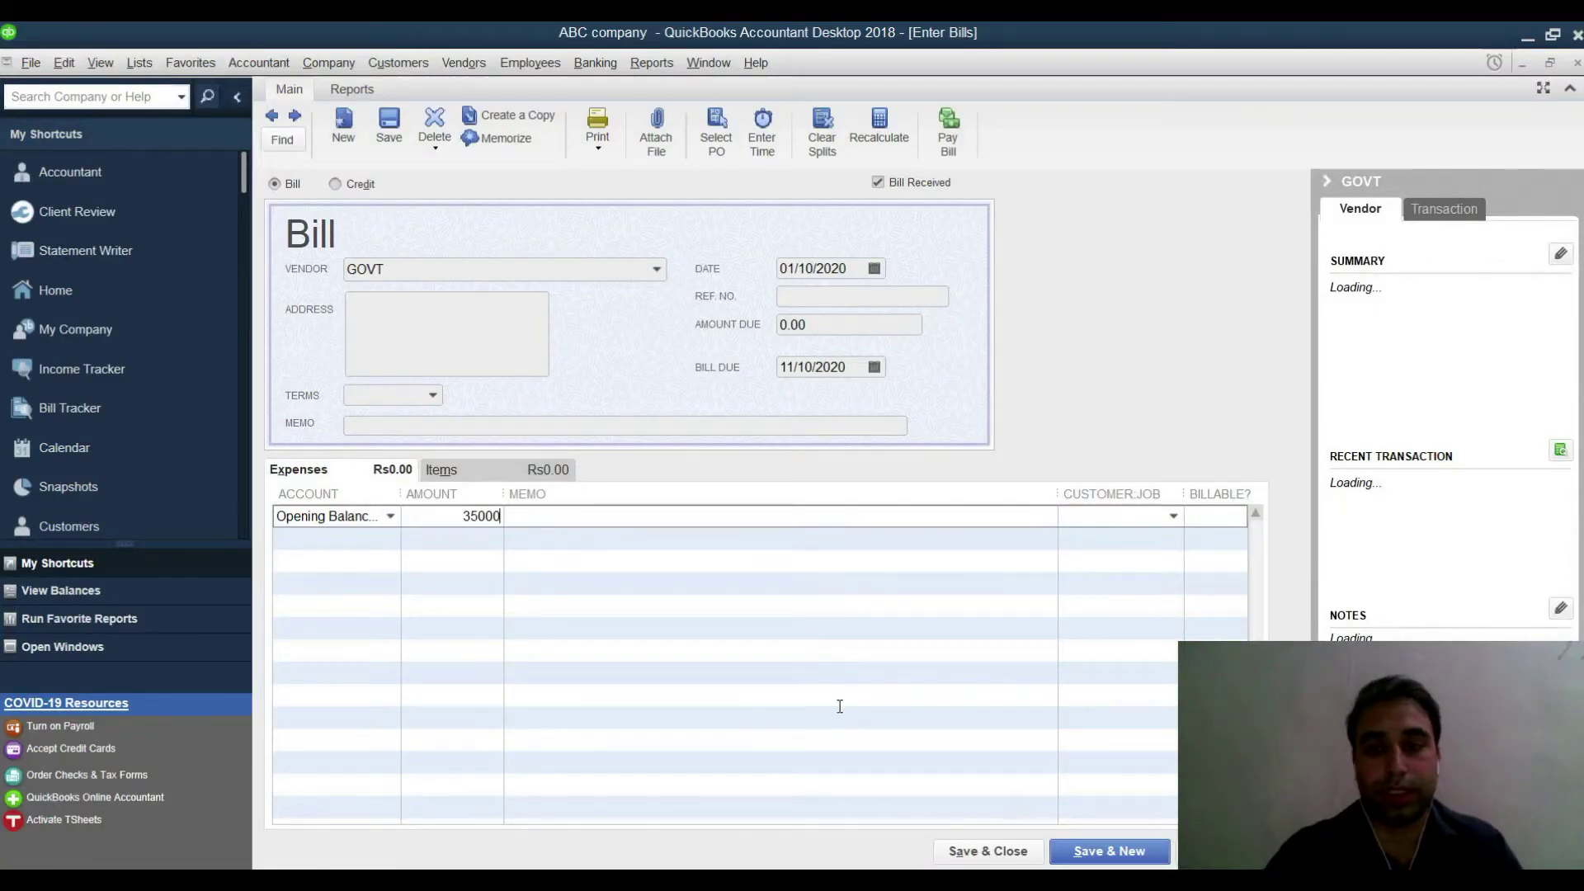
- Set the GOVT bill's memo to B/d, then save and close the bill
left_click(397, 423)
type("B/d")
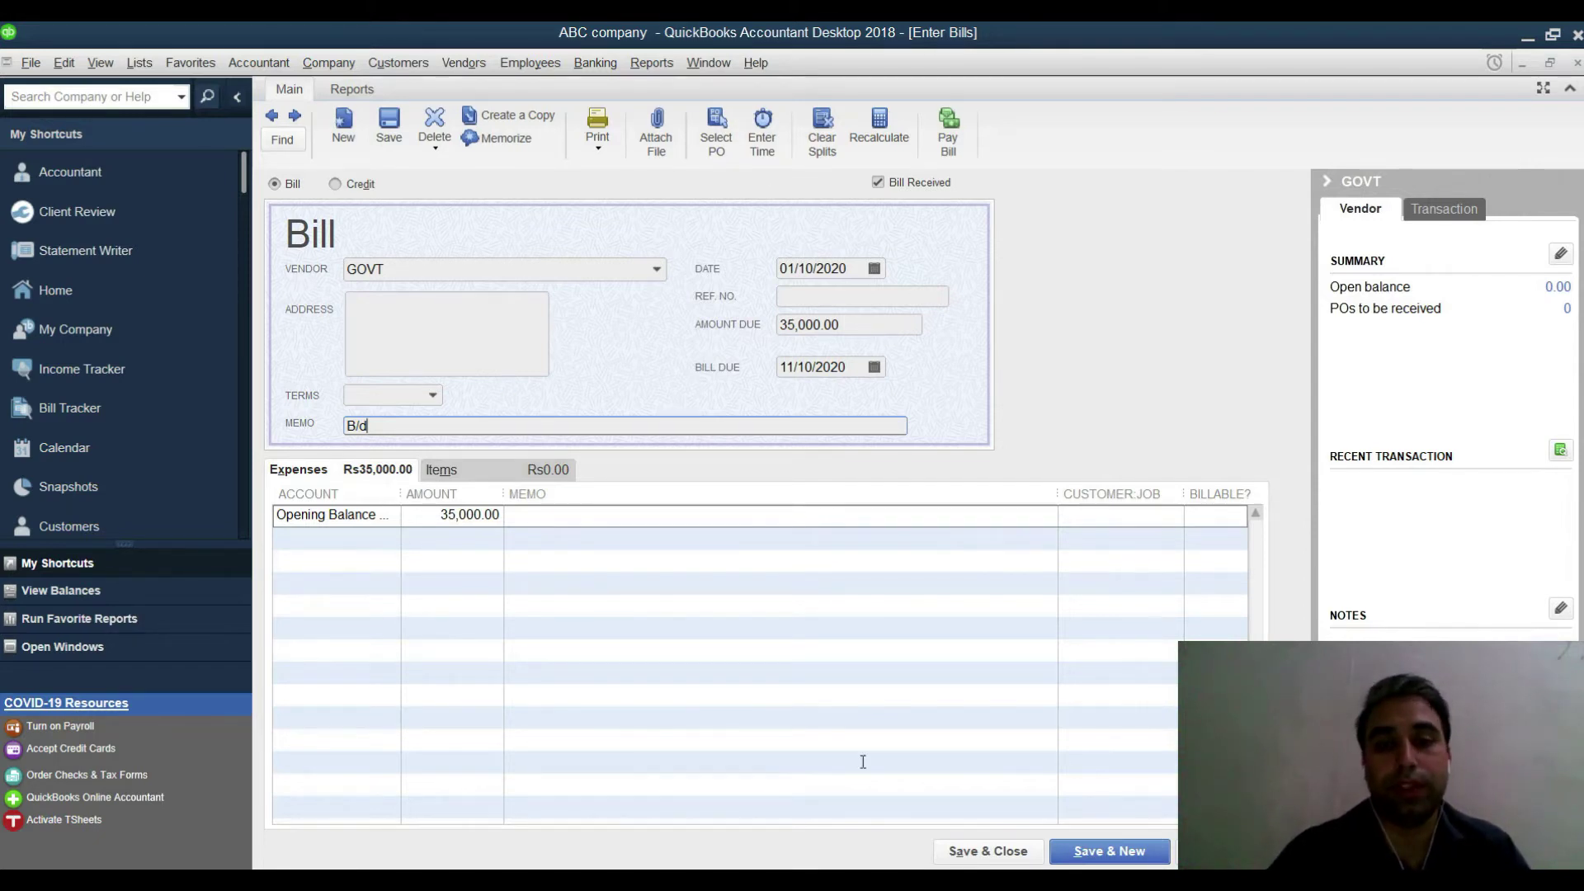
left_click(988, 851)
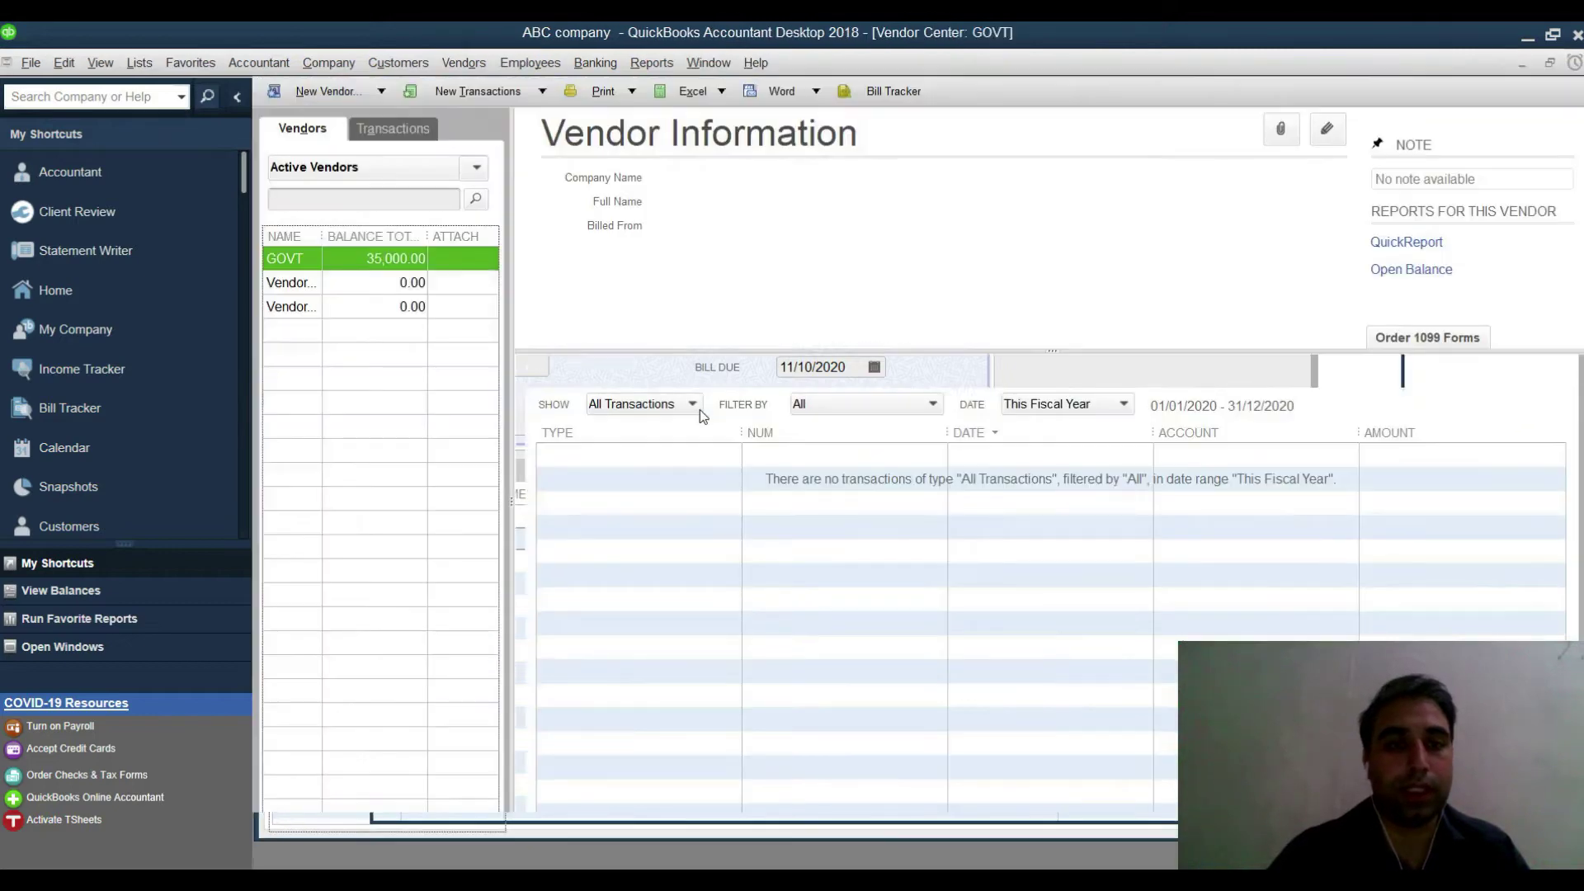
- Reopen the saved GOVT bill from the vendor's transactions, check its date, and close it
right_click(307, 260)
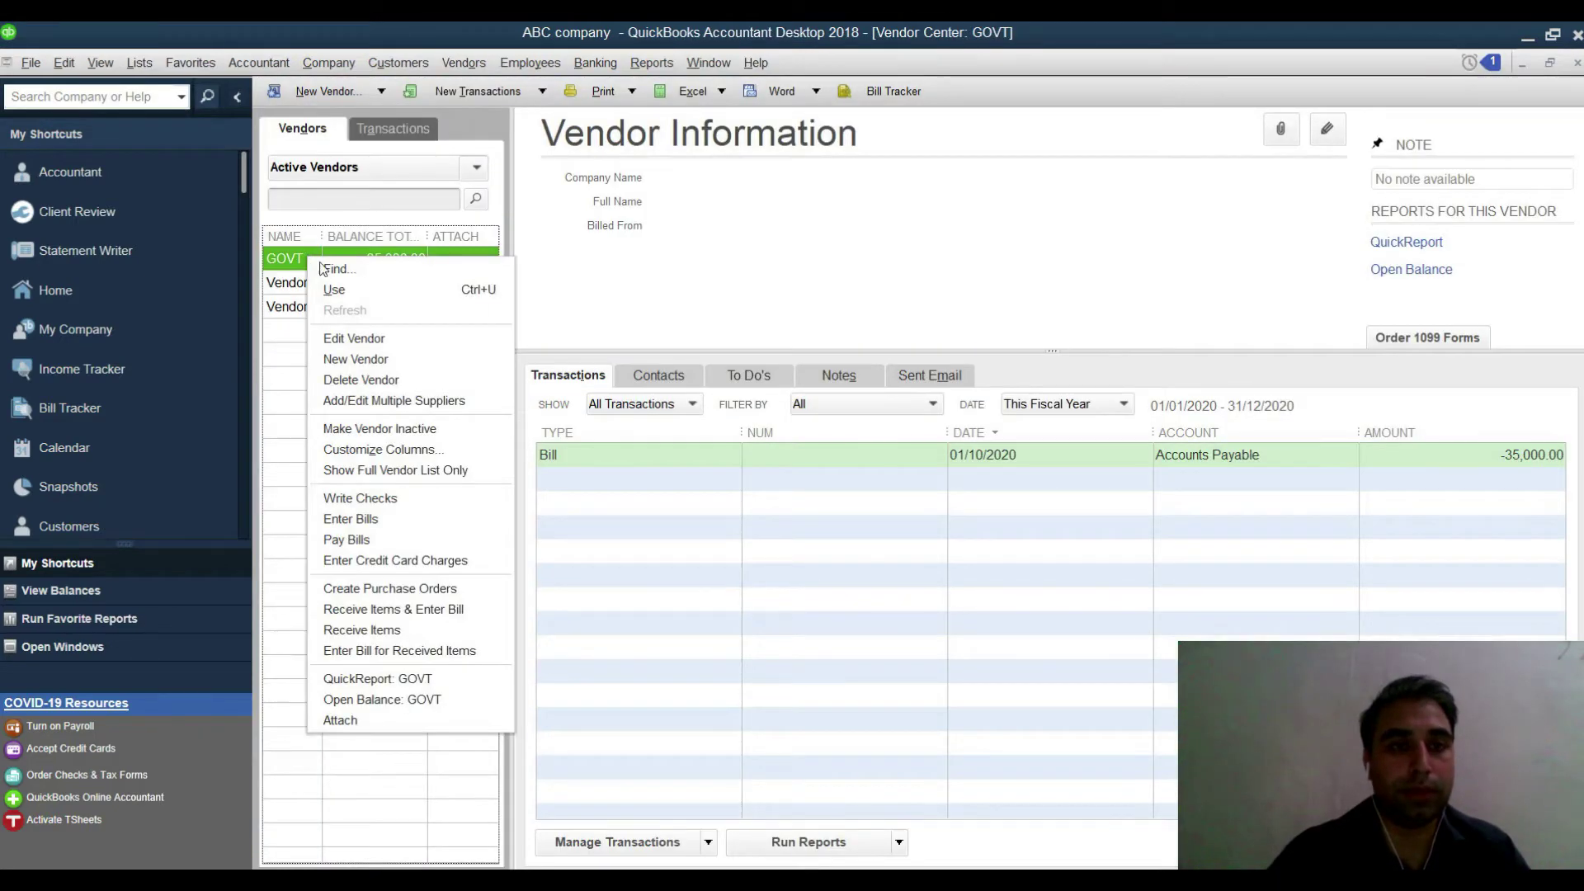
left_click(957, 466)
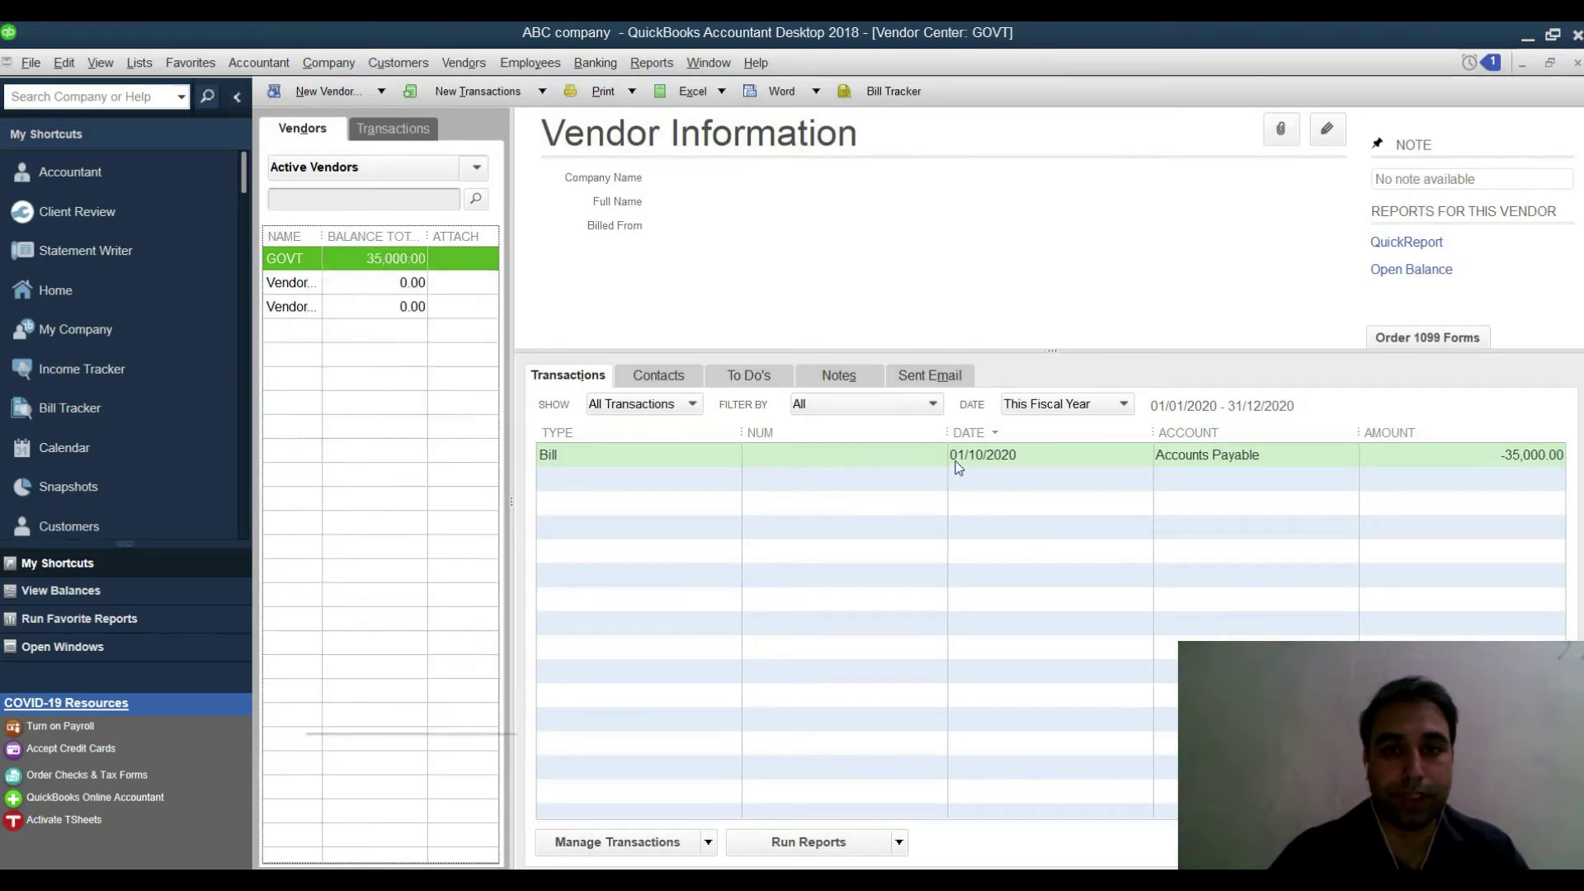
double_click(957, 466)
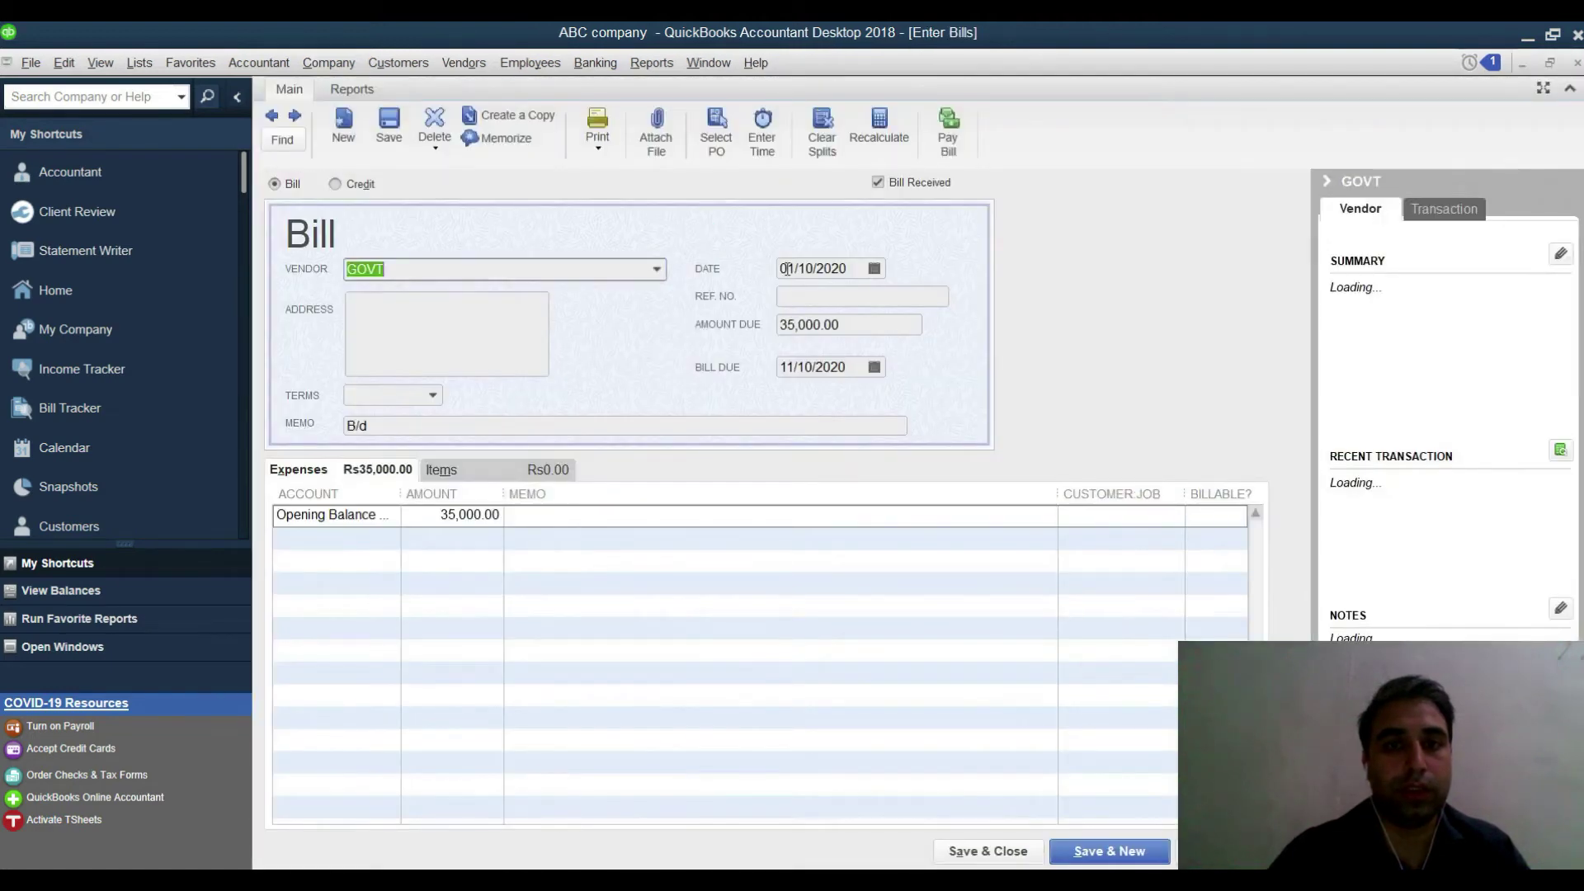
left_click(843, 276)
left_click(1003, 855)
- Switch to the Excel sheet and fill the Vendor 01 row 14 with yellow
key("alt+Tab")
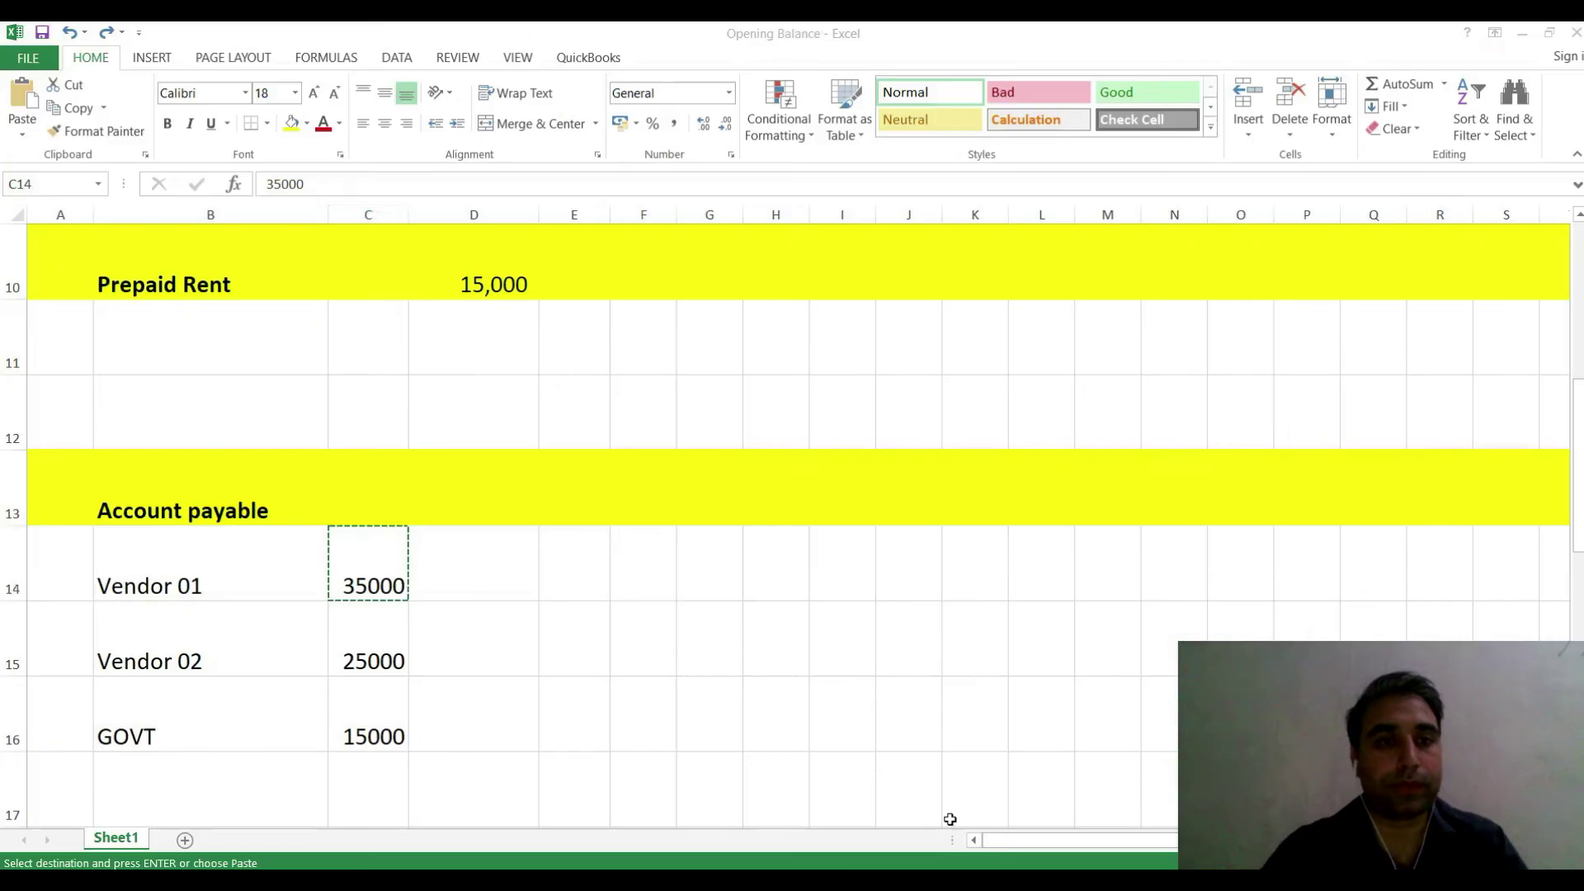
left_click(12, 564)
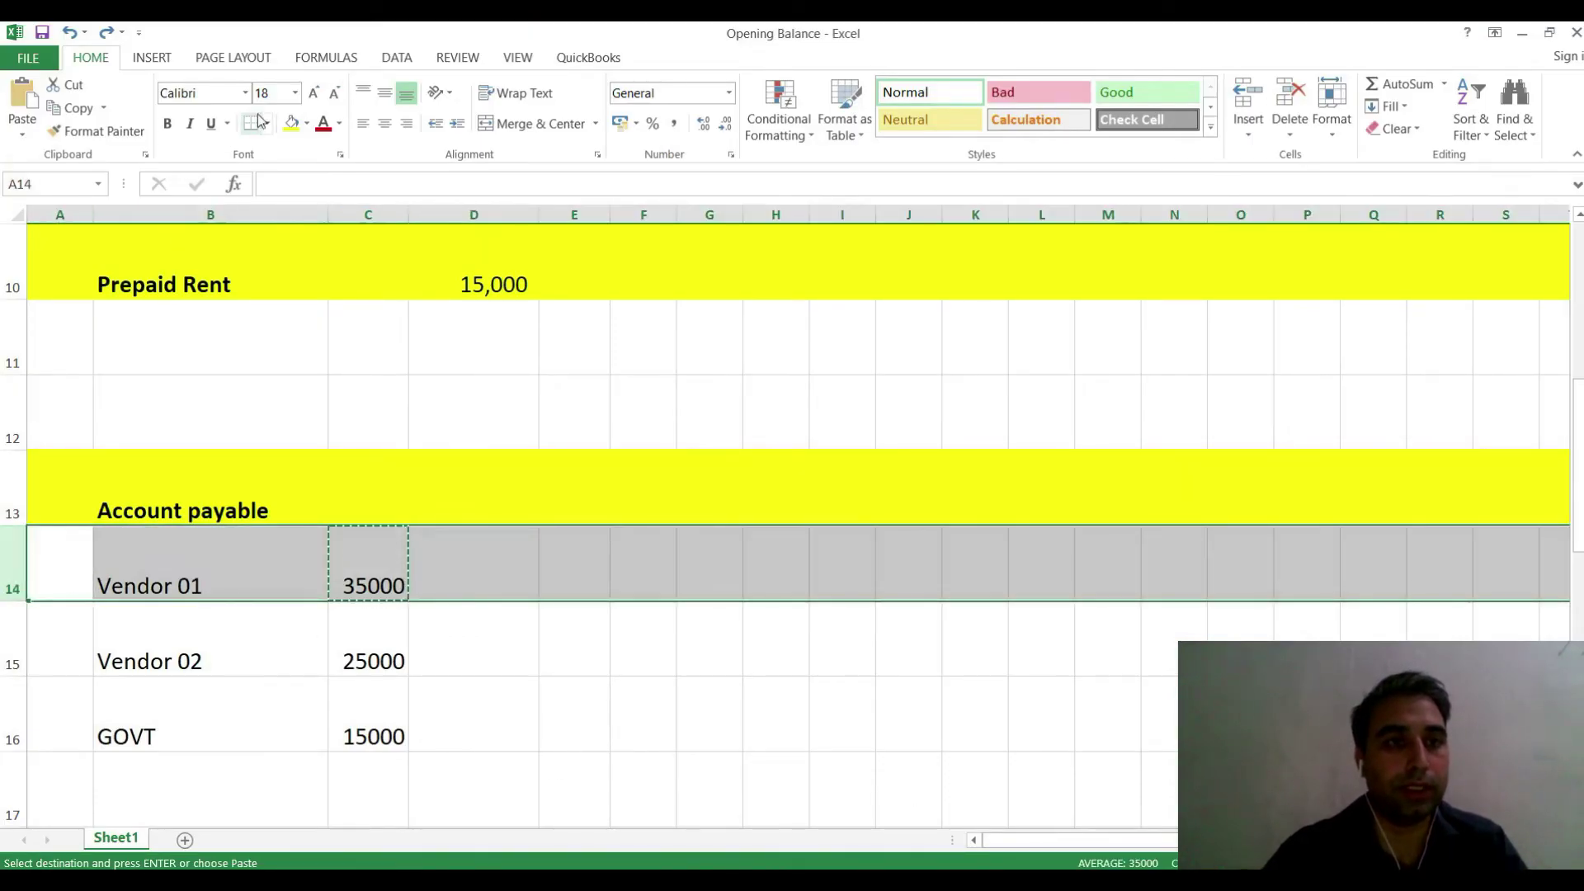
left_click(289, 123)
left_click(157, 662)
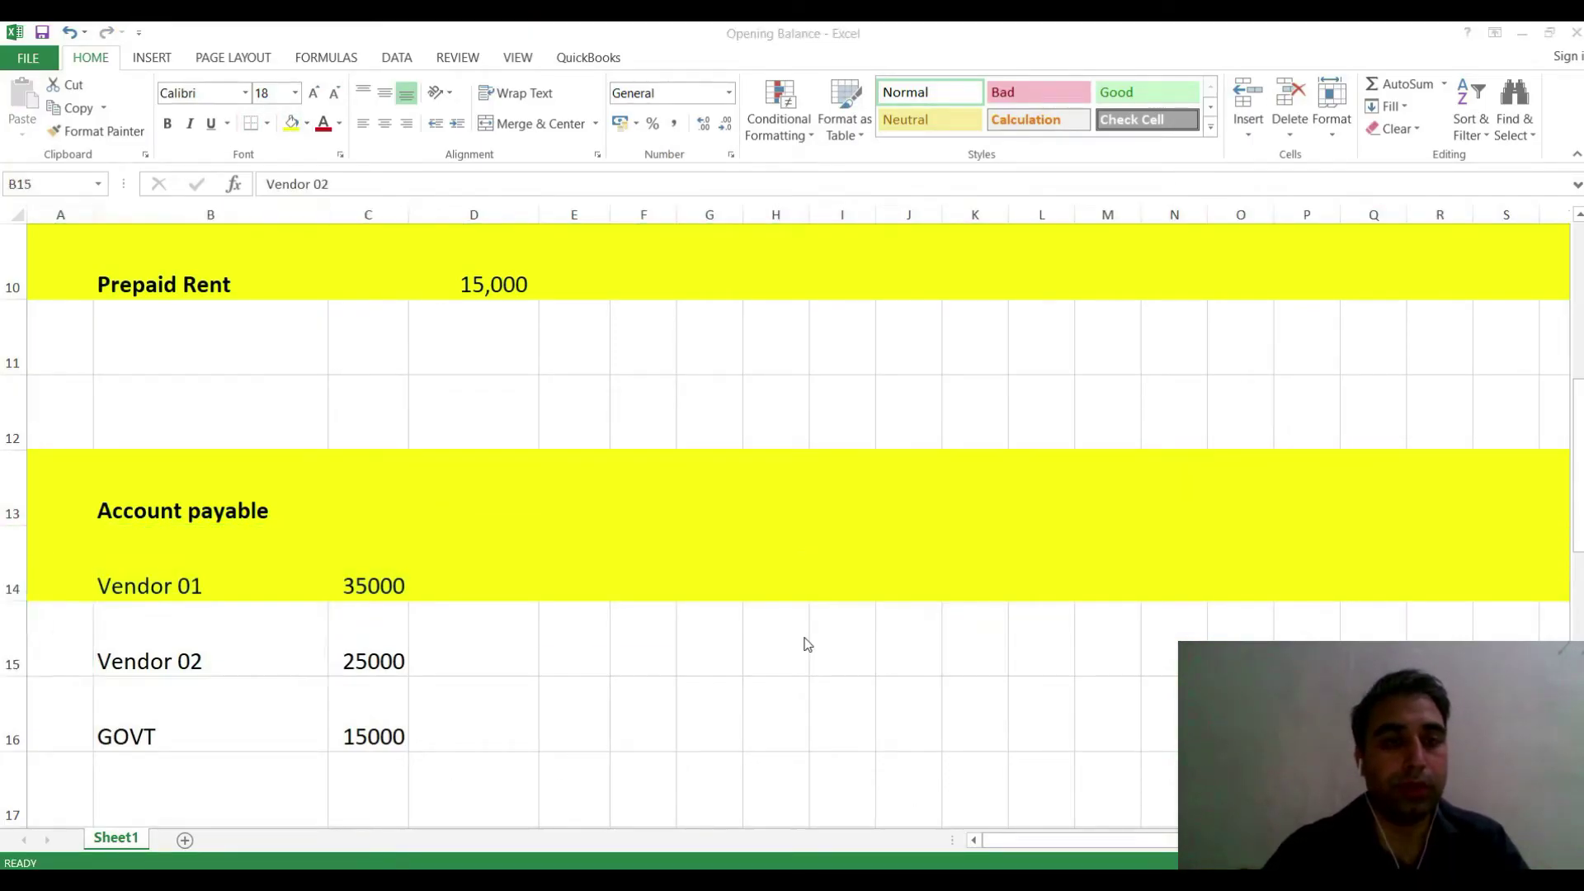
- Start a bill for Vendor 01 in QuickBooks and enter 25000, copied from Excel cell C15, as the expense amount
key("alt+Tab")
right_click(294, 280)
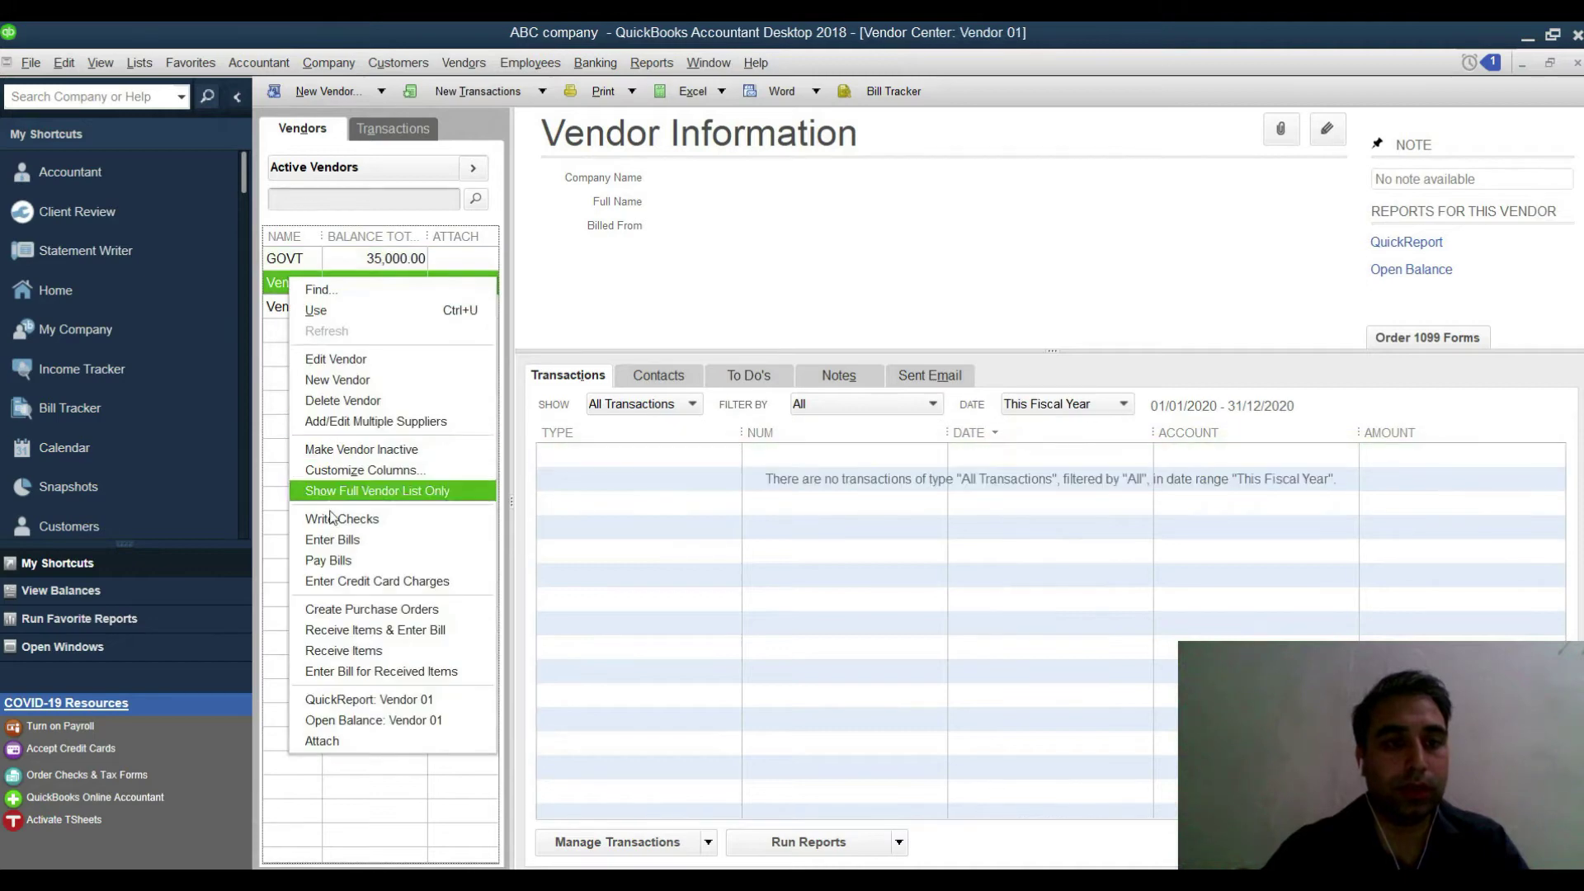
left_click(335, 537)
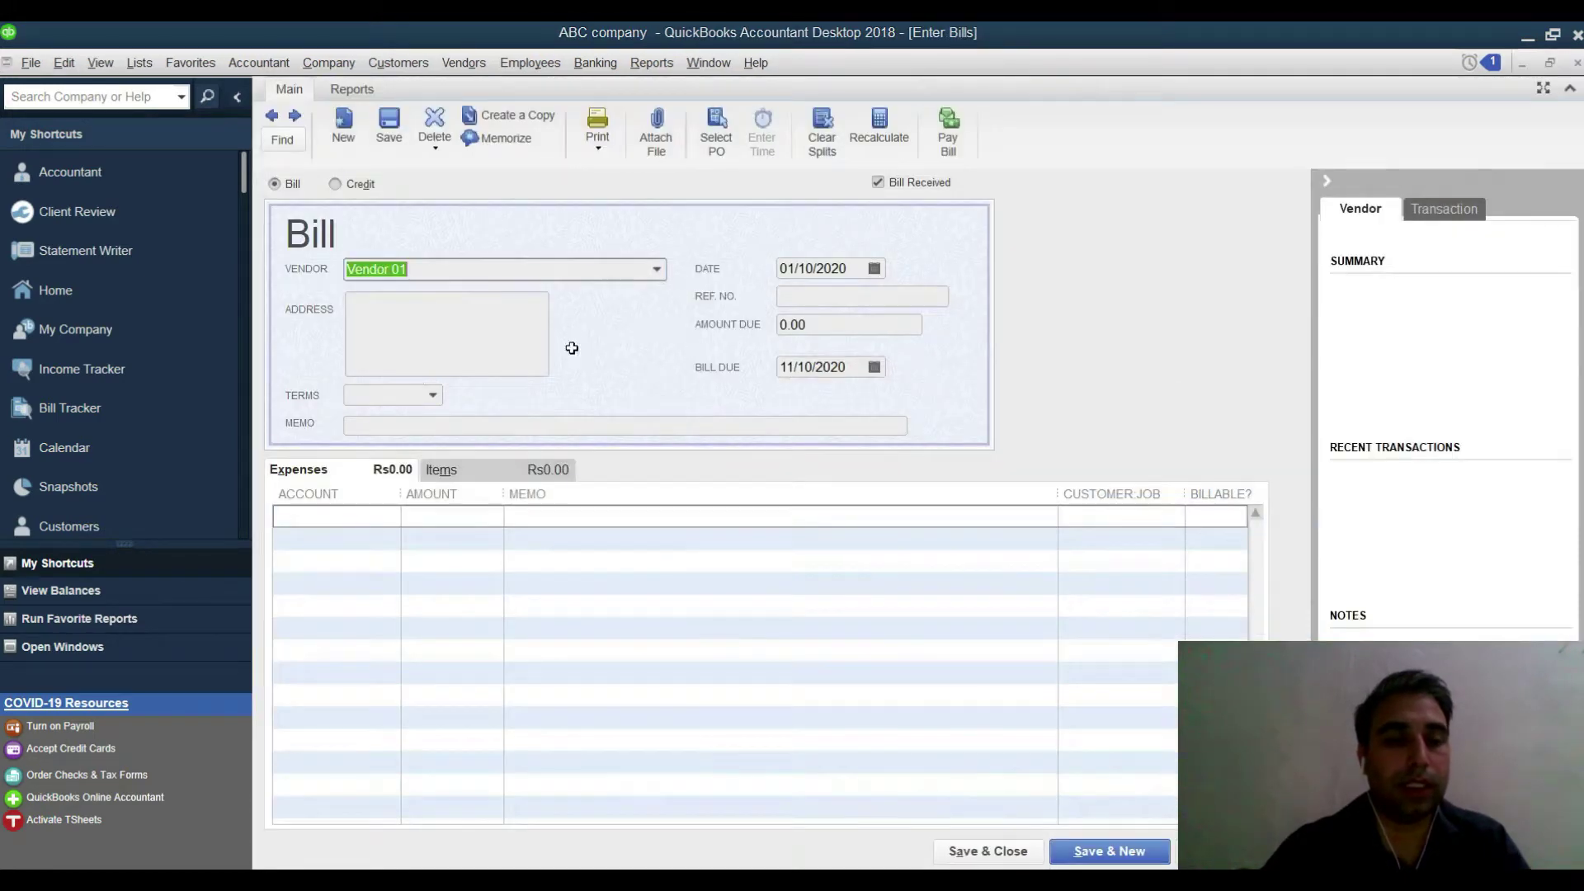
key("alt+Tab")
left_click(368, 658)
key("ctrl+c")
key("alt+Tab")
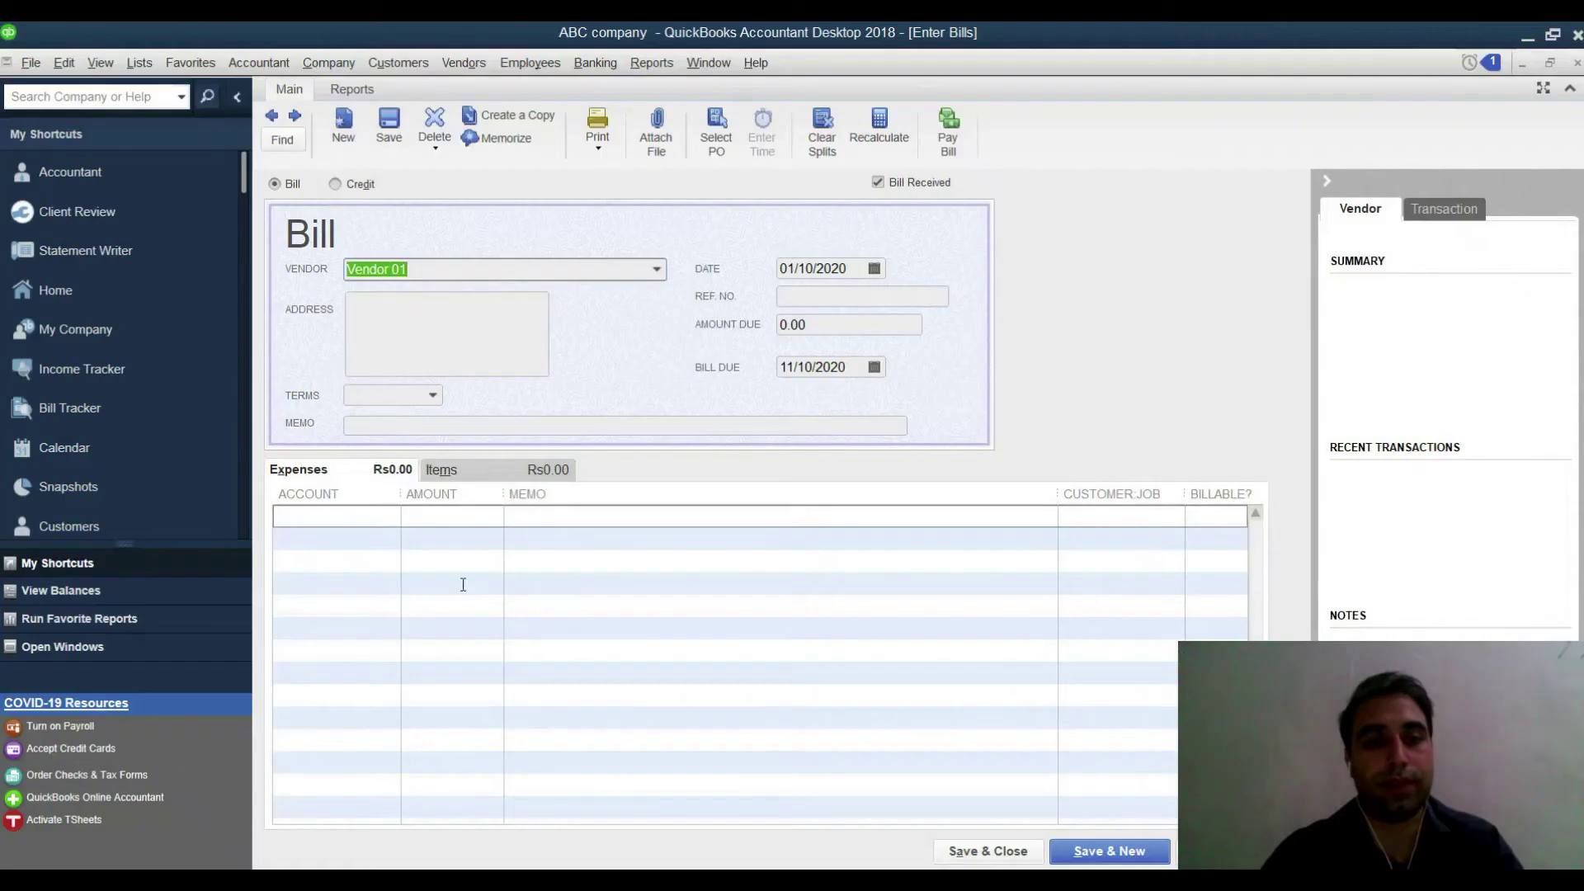
left_click(411, 519)
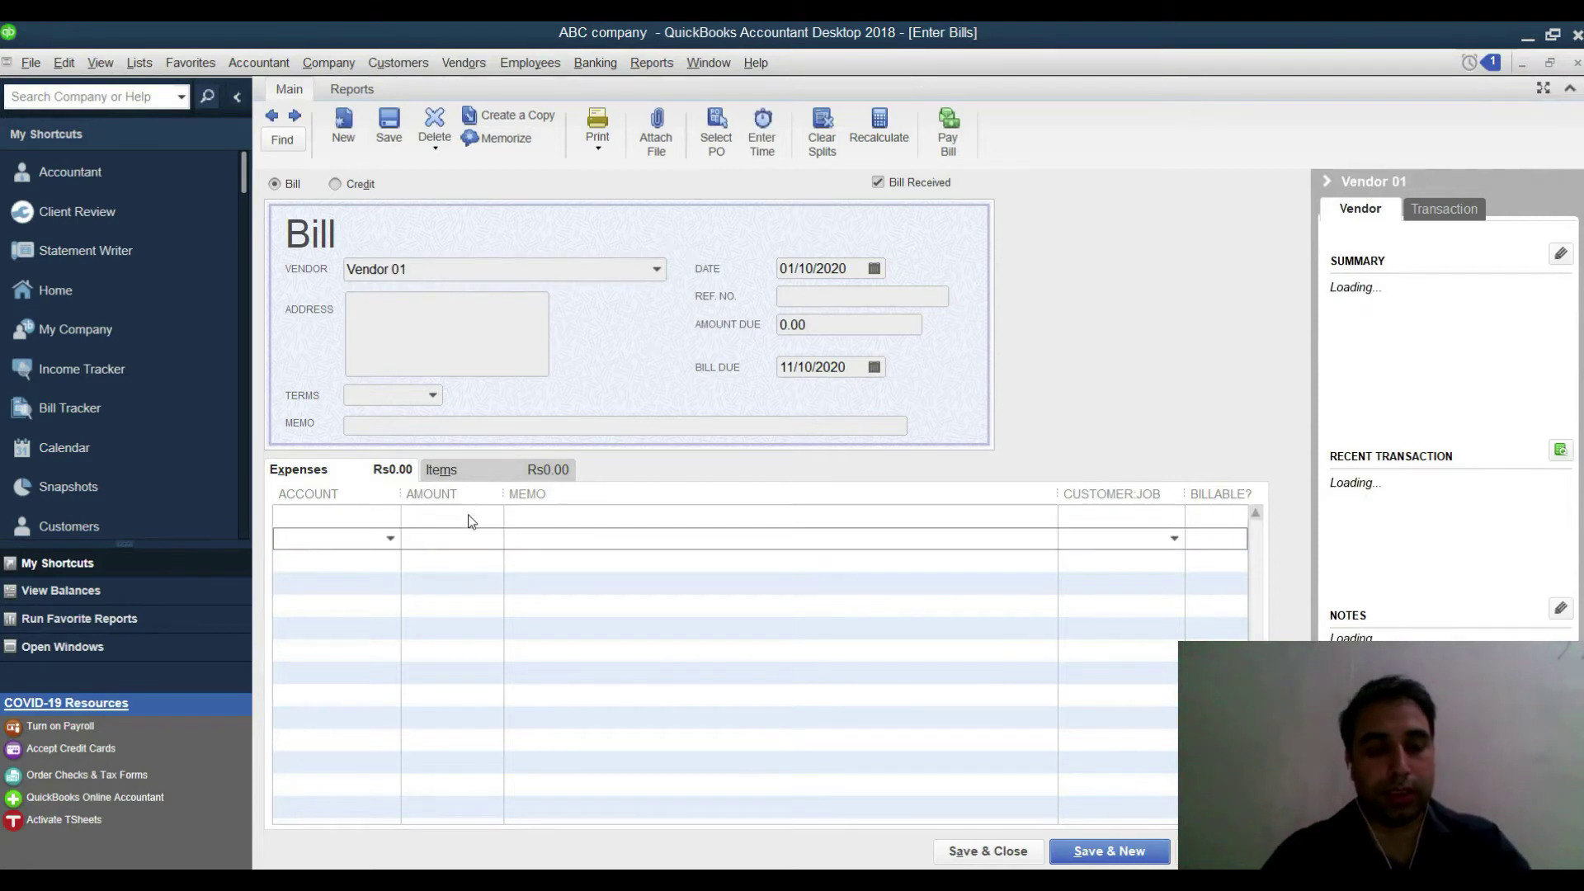
key("ctrl+v")
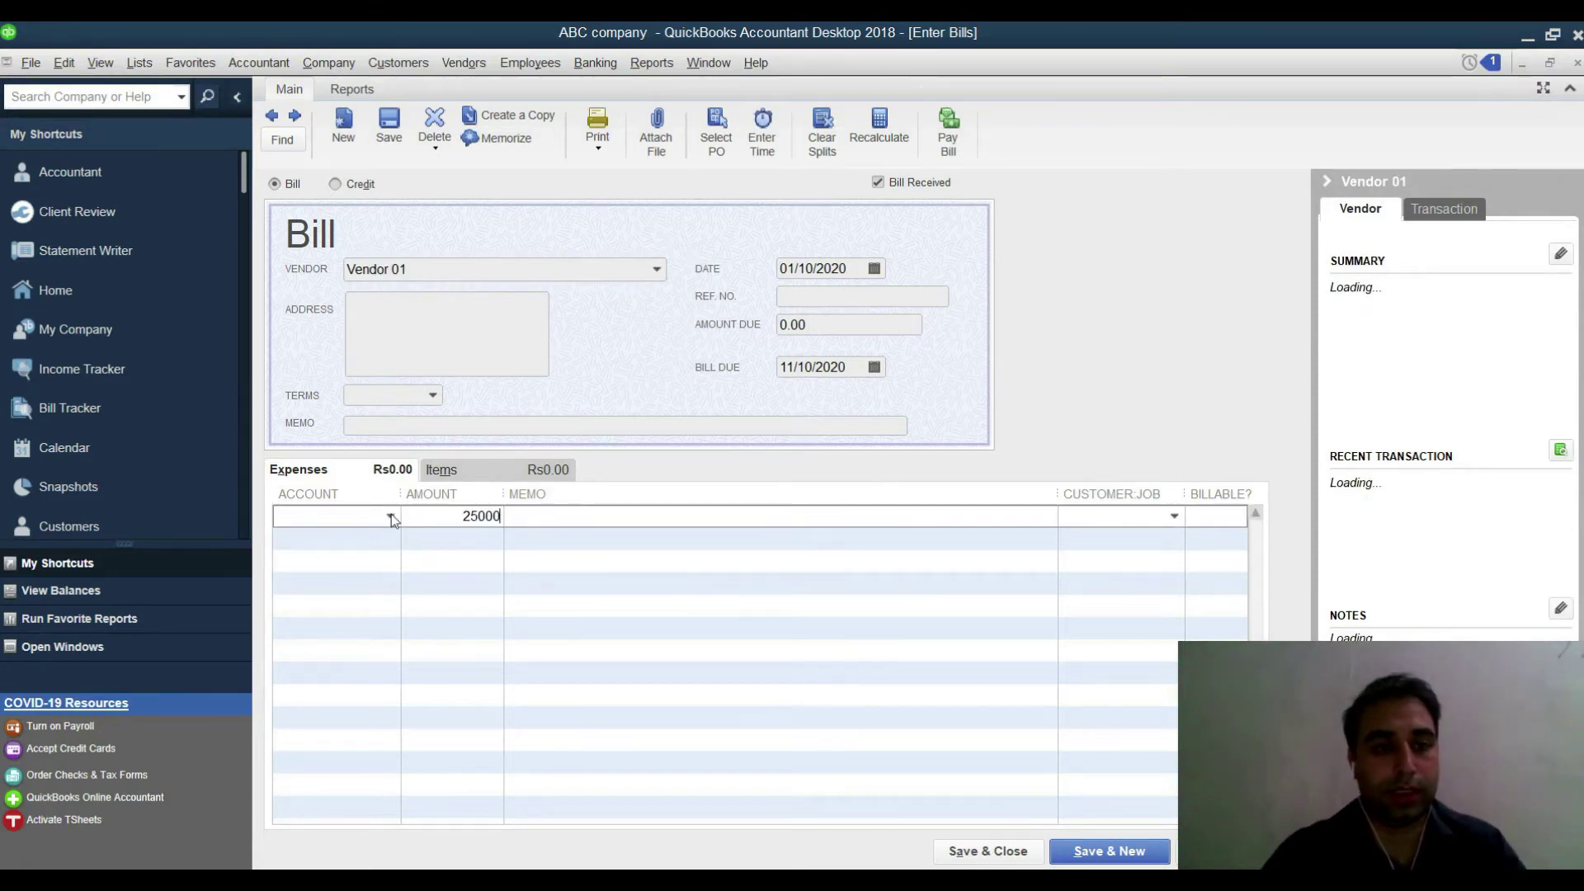
- Try to assign the Vendor 01 bill's expense line to Accounts Payable
left_click(391, 515)
type("Accounts Payable")
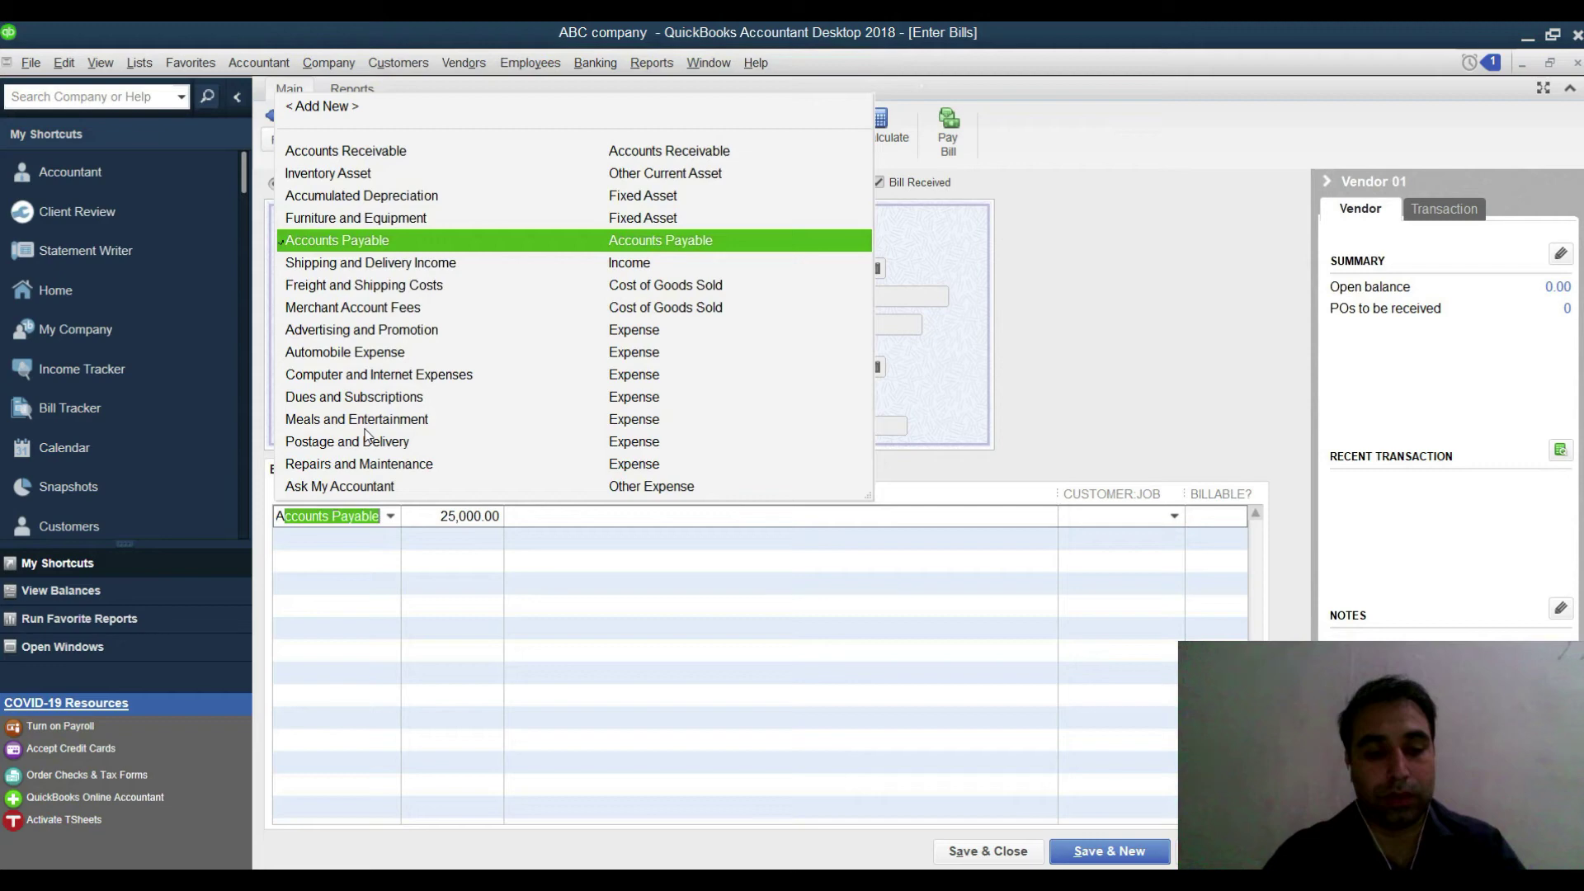
left_click(388, 240)
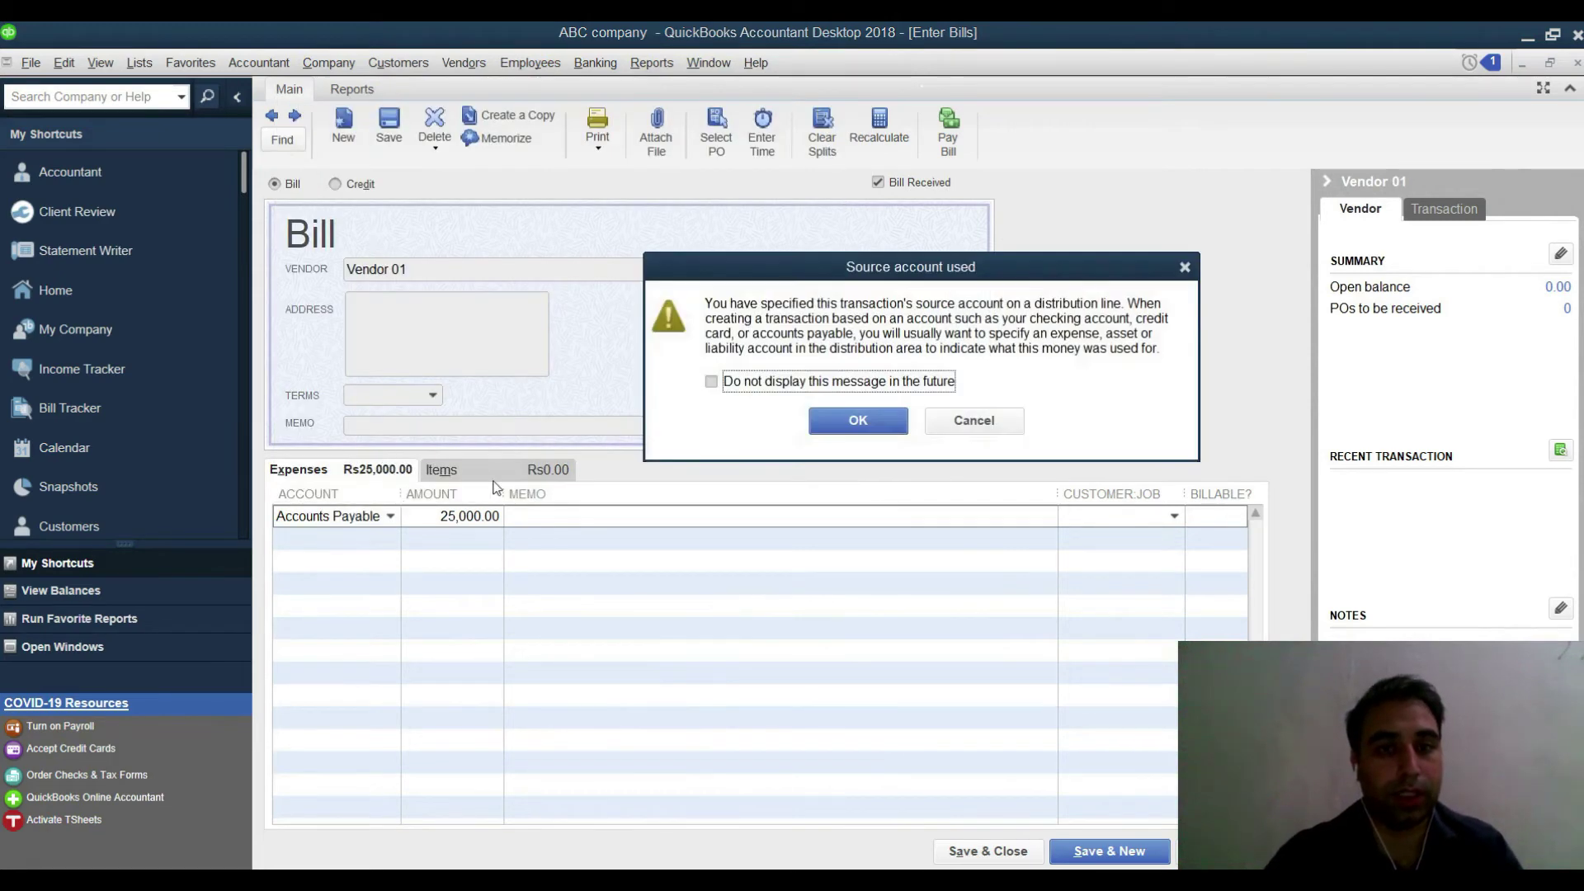
left_click(973, 420)
- Set the Vendor 01 bill's expense account to Opening Balance Equity, then save and close the bill
left_click(391, 516)
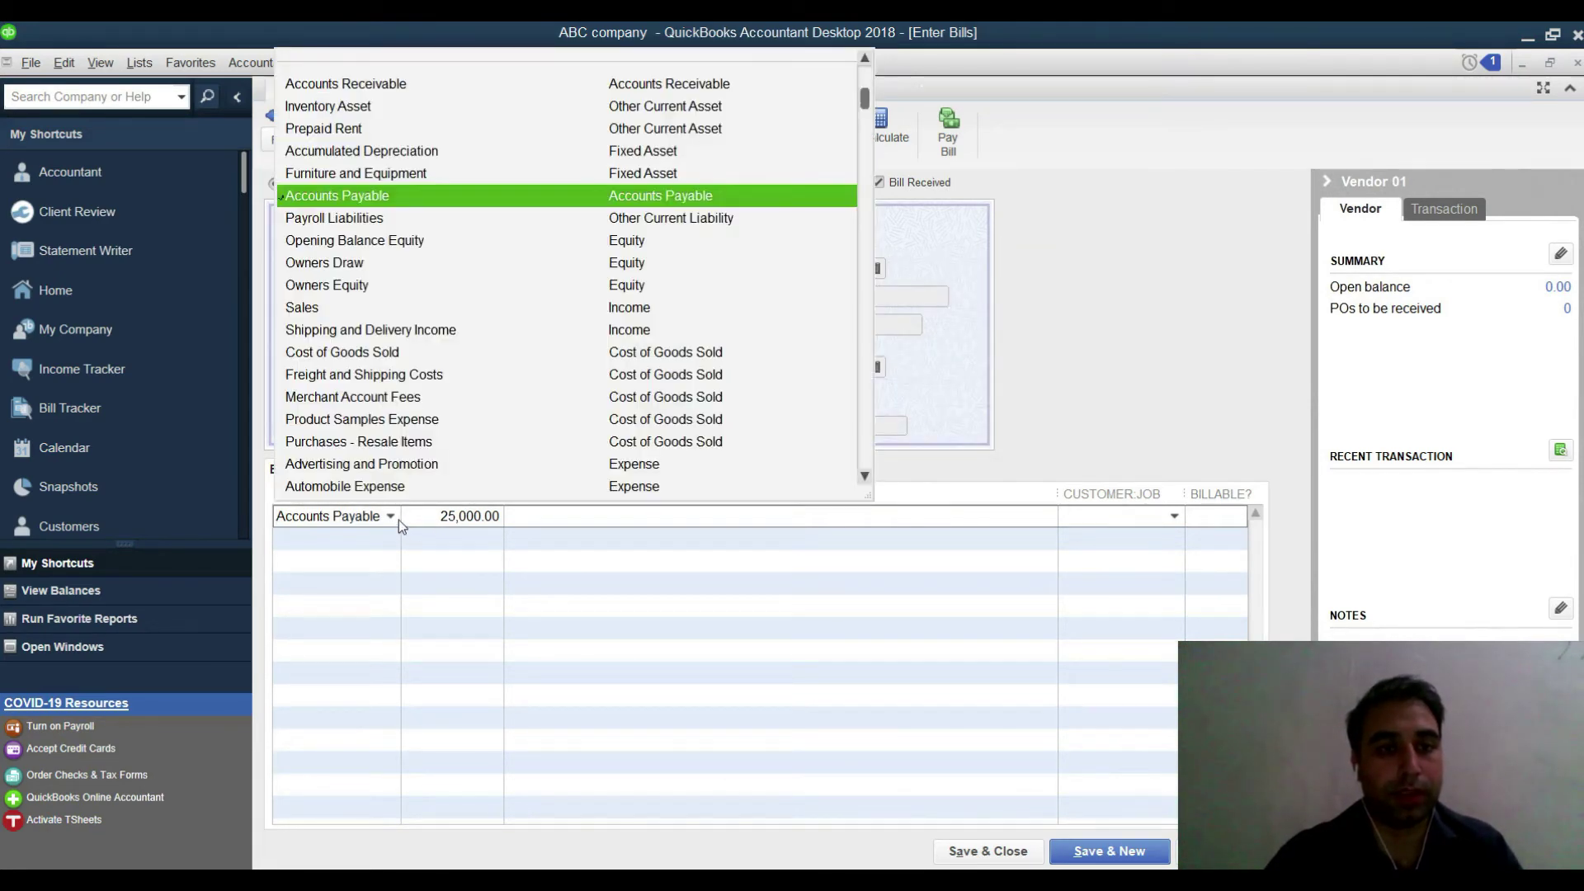
key("End")
key("BackSpace")
key("BackSpace")
key("BackSpace")
key("BackSpace")
key("BackSpace")
key("BackSpace")
key("BackSpace")
key("BackSpace")
key("BackSpace")
key("BackSpace")
key("BackSpace")
key("BackSpace")
key("BackSpace")
key("BackSpace")
key("BackSpace")
key("BackSpace")
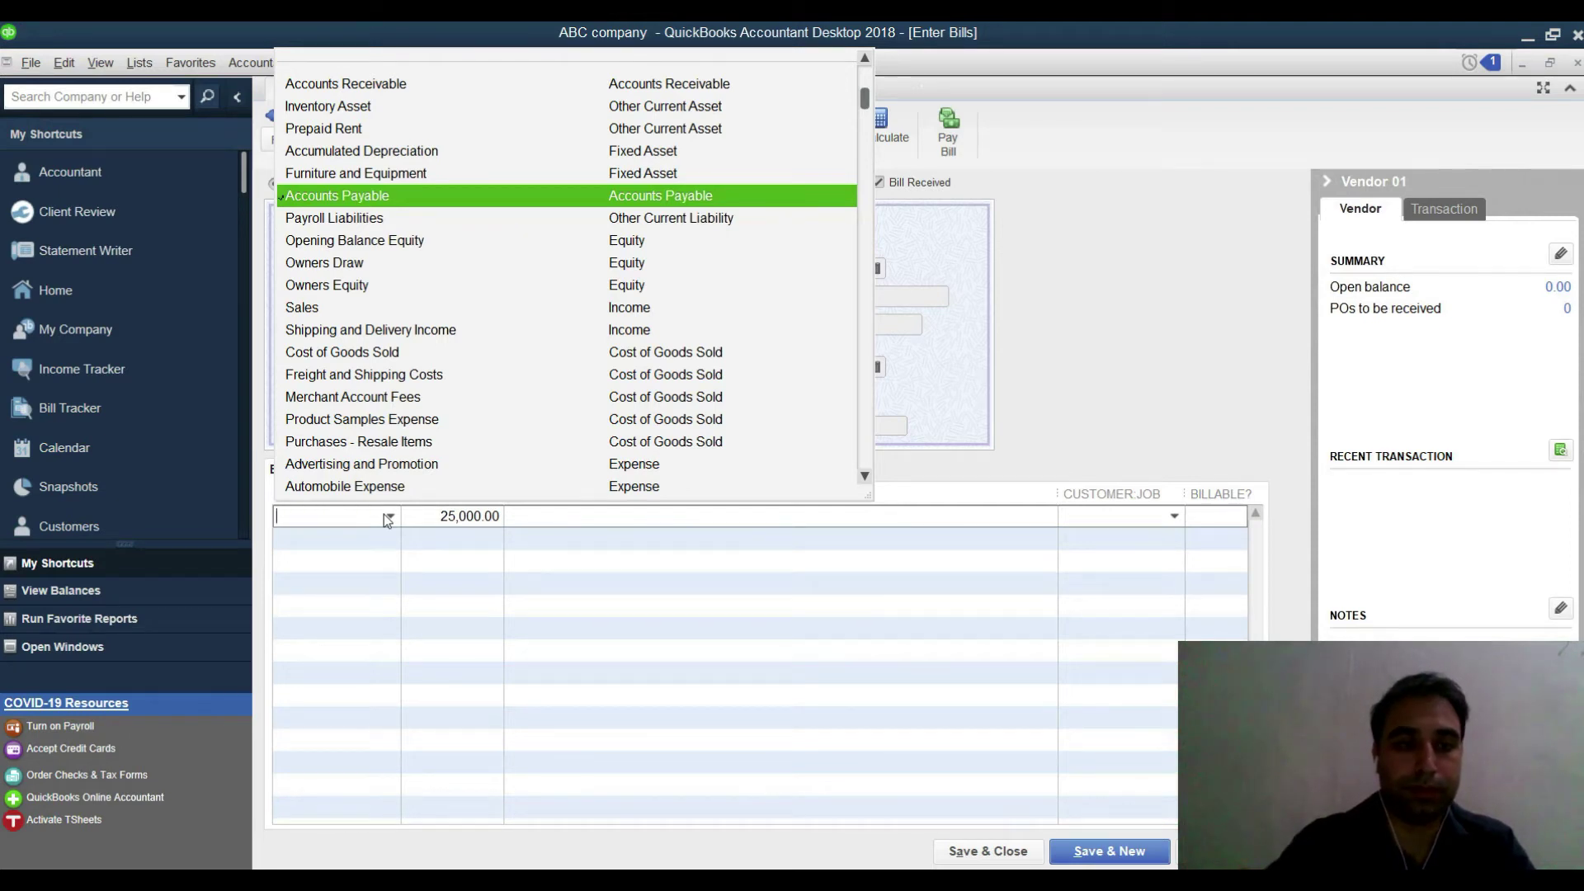
type("Opening Balance E")
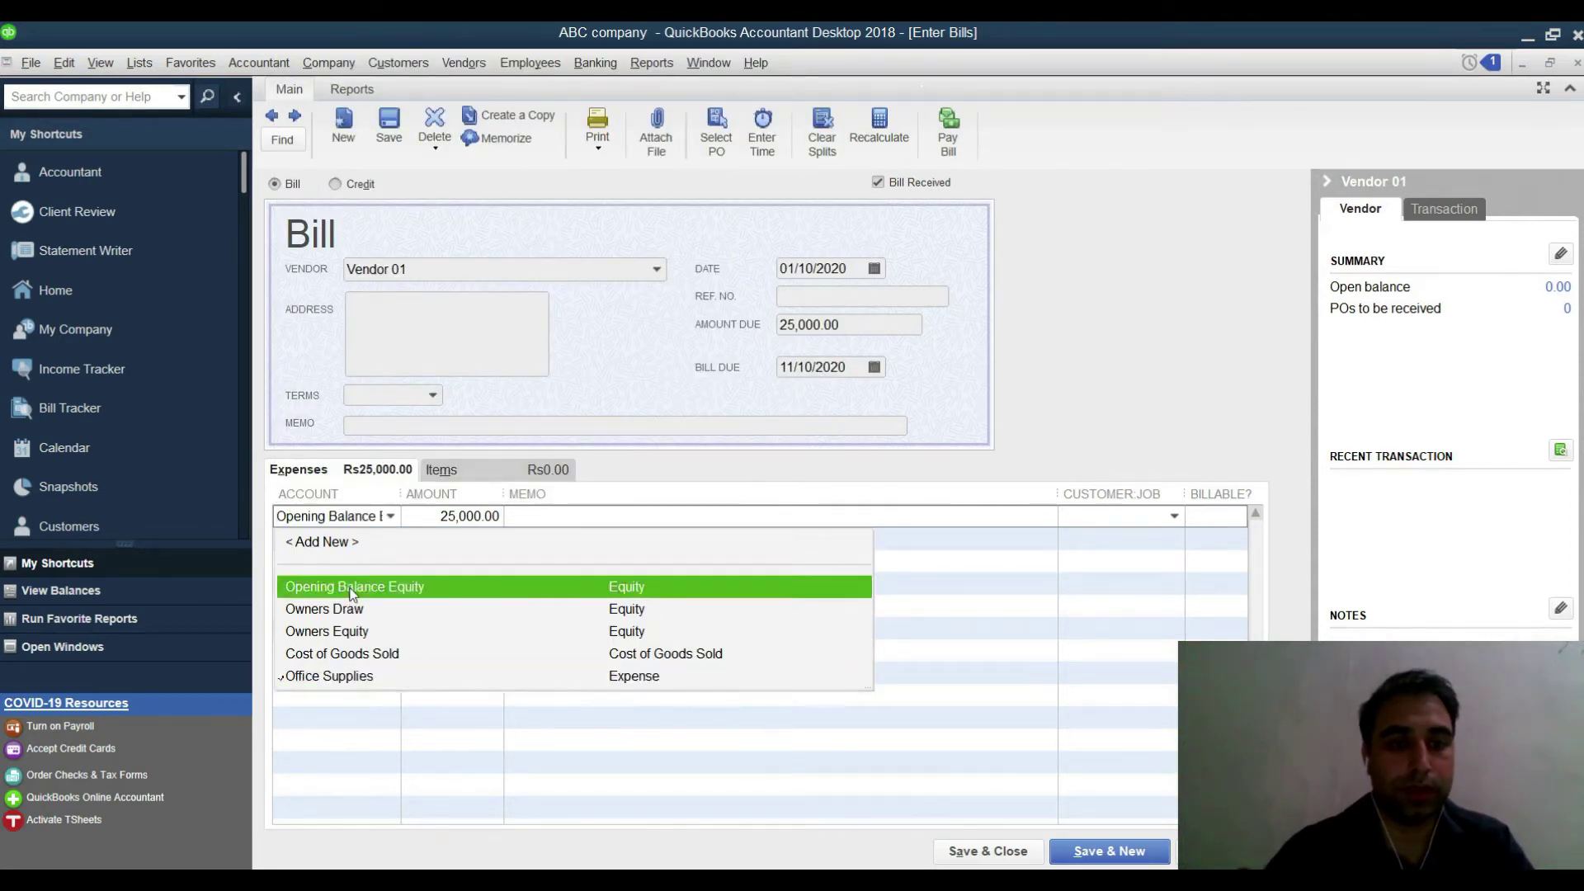
left_click(352, 587)
left_click(960, 845)
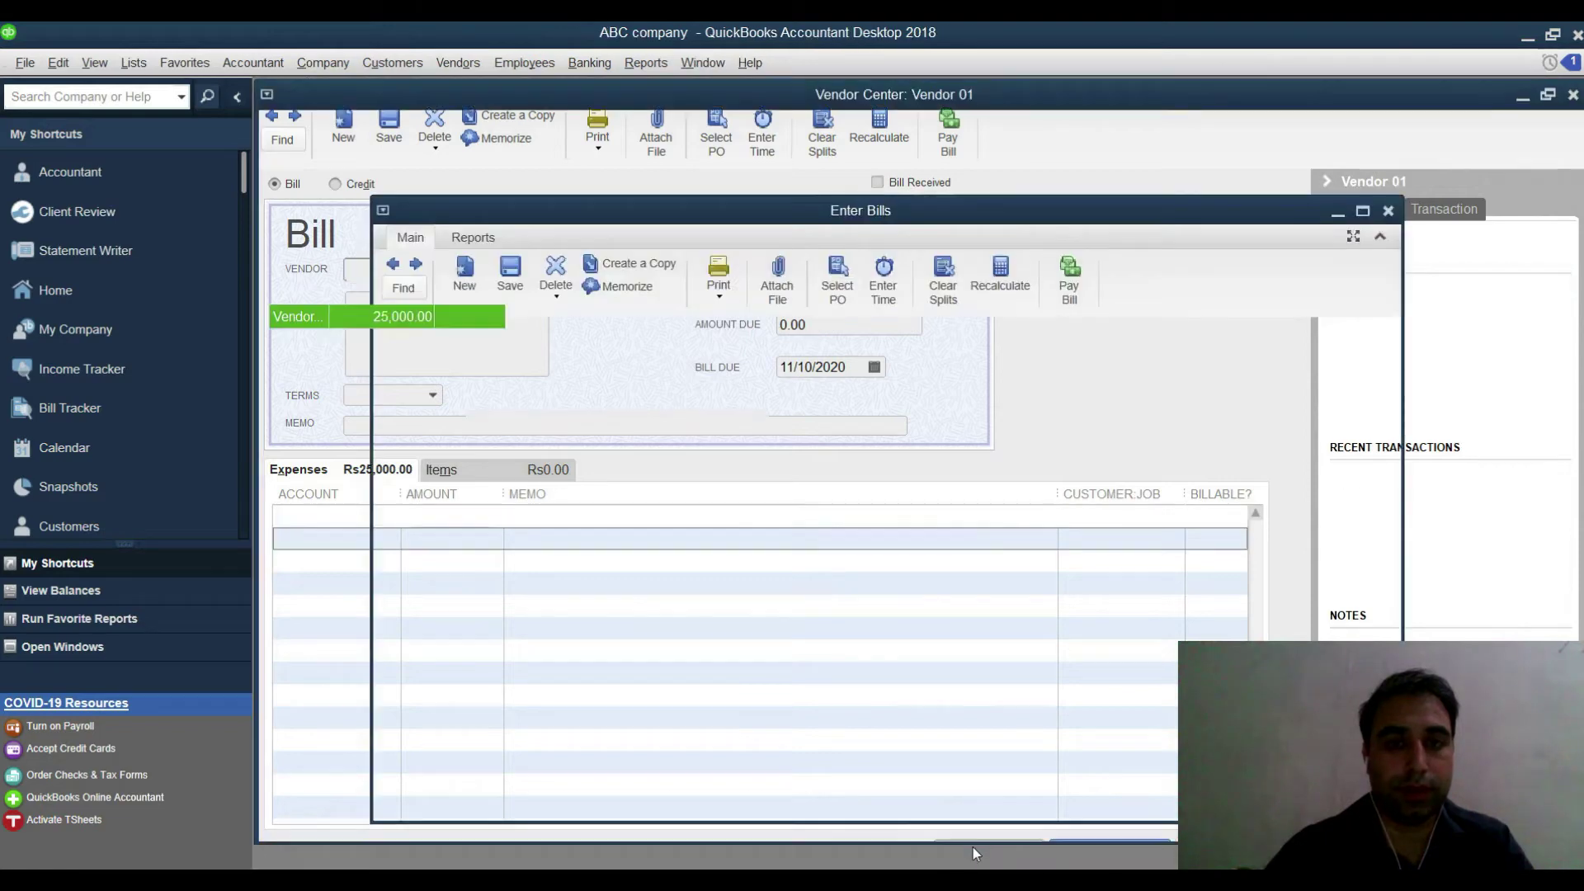
- Switch to the Excel sheet, fill the Vendor 02 row 15 with yellow, and select the GOVT amount in C16
key("alt+Tab")
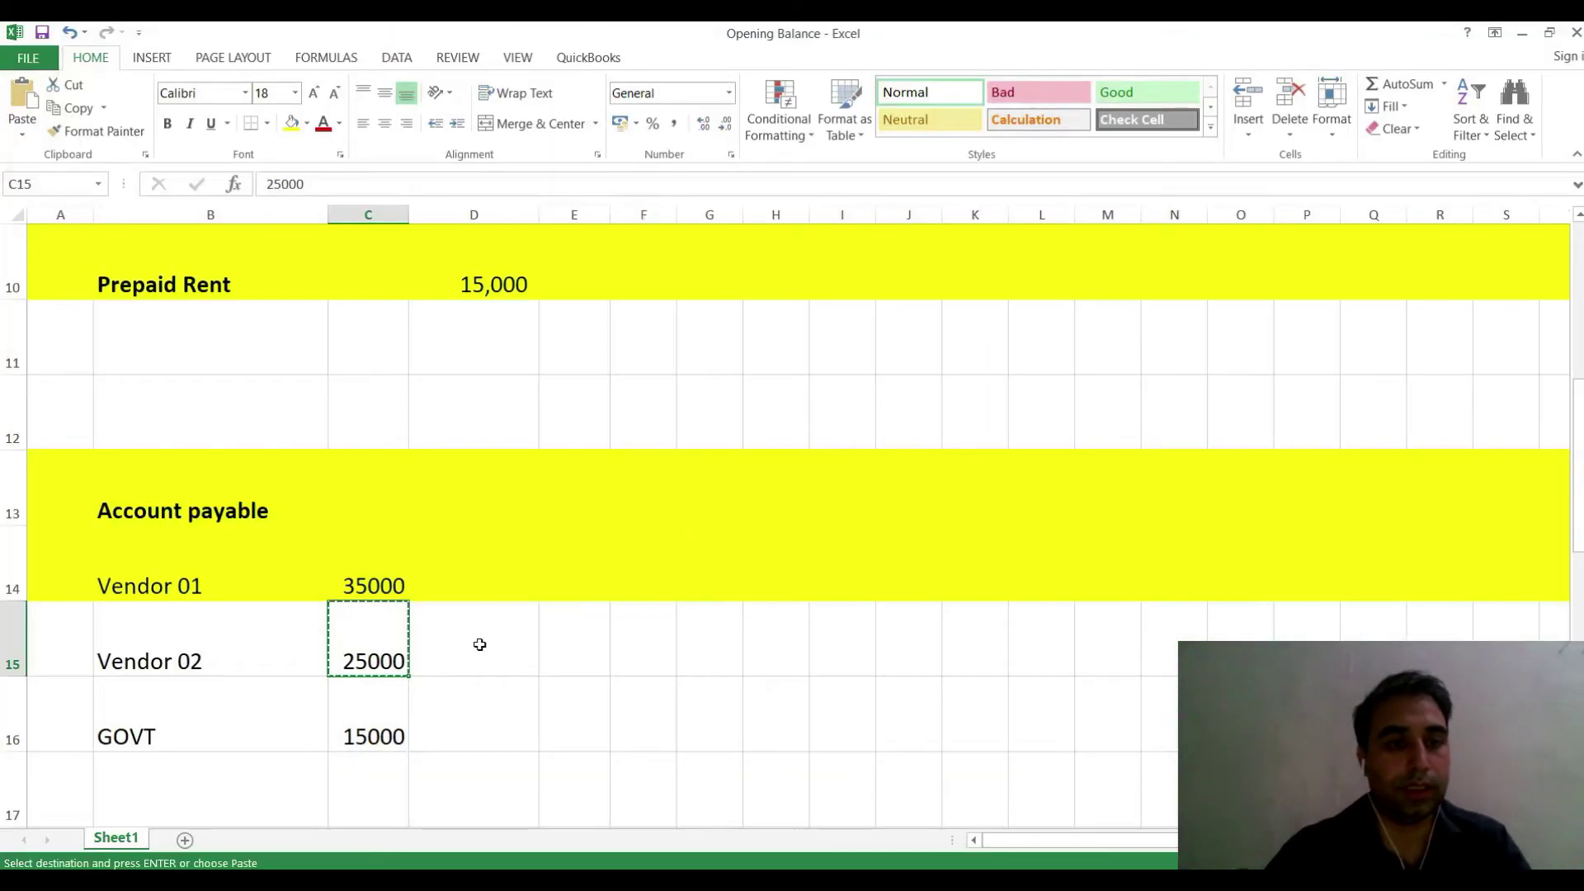
left_click(14, 660)
left_click(292, 123)
scroll(385, 738, "down", 1)
left_click(364, 507)
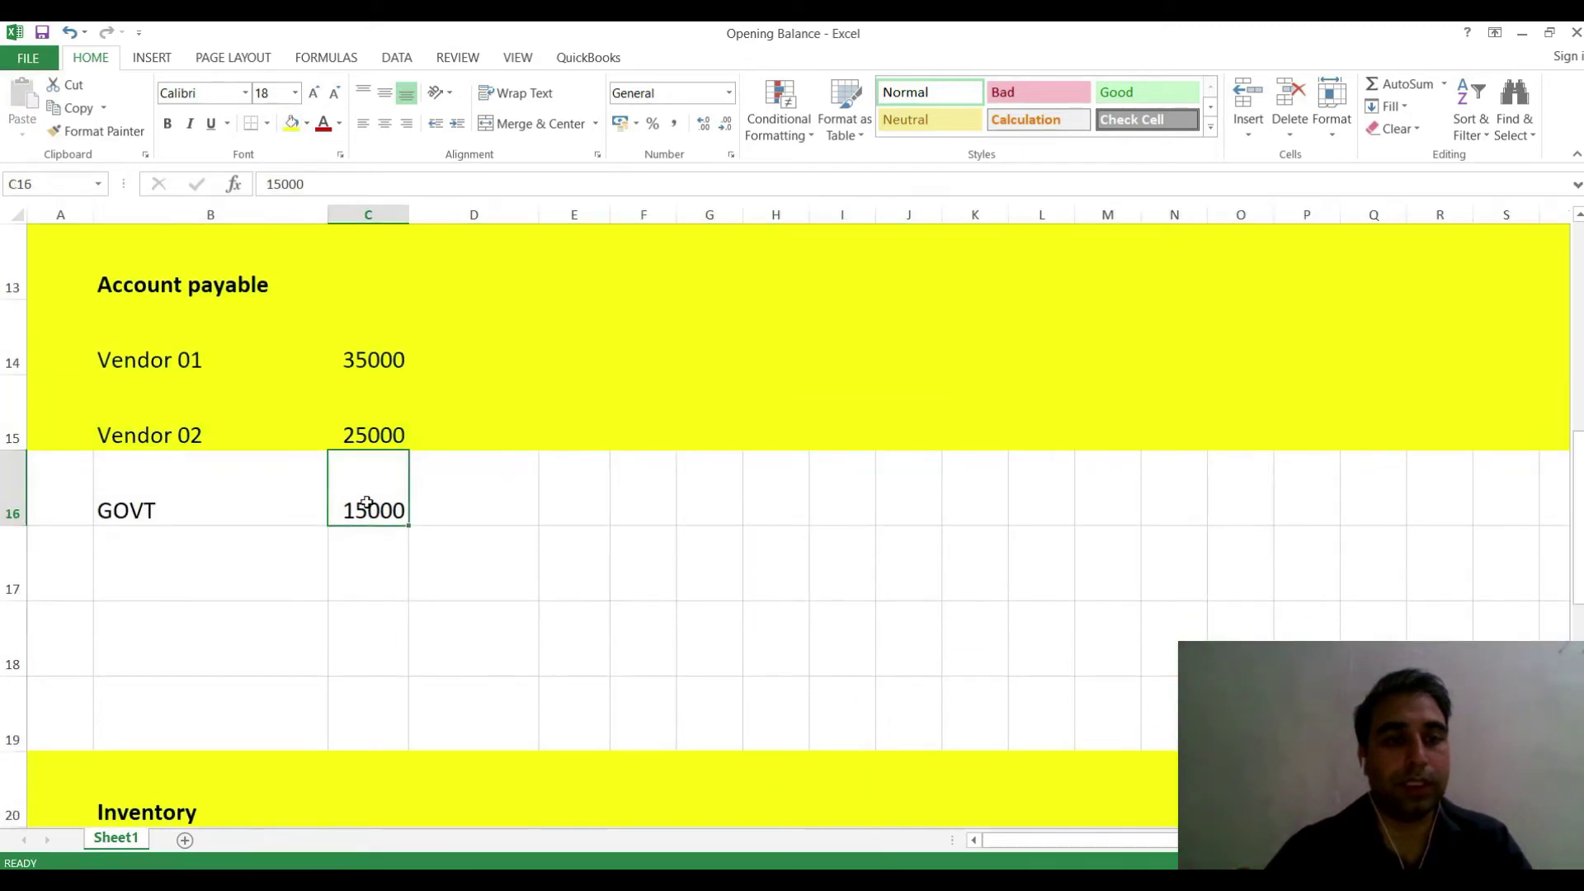
- Switch to QuickBooks and run the Balance Sheet report to examine the payables and opening balance equity
key("alt+Tab")
left_click(664, 66)
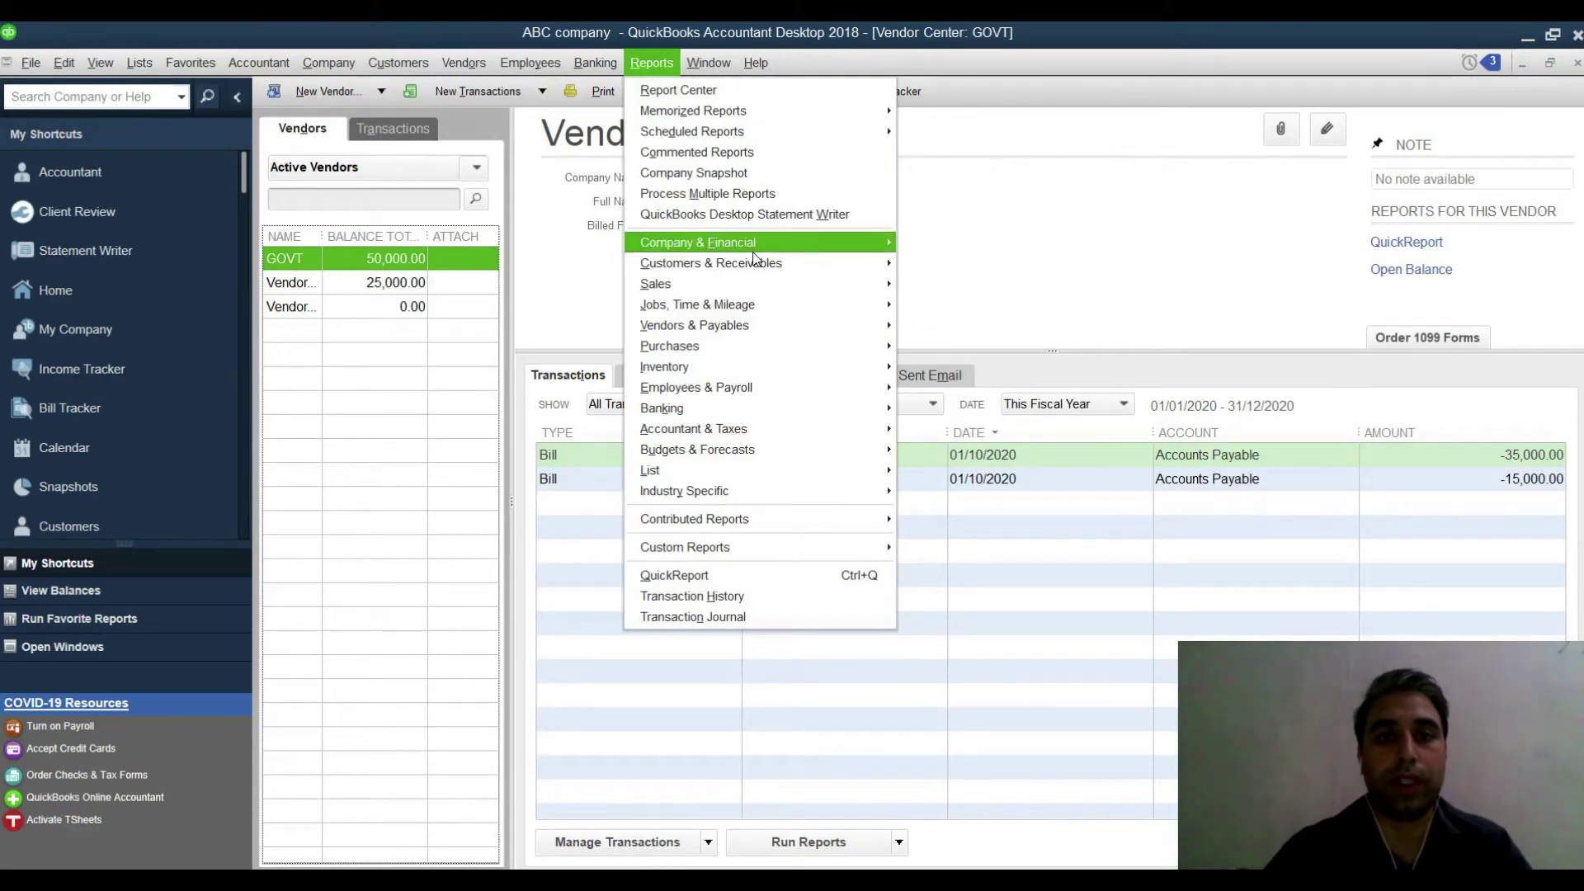
mouse_move(792, 242)
left_click(1031, 500)
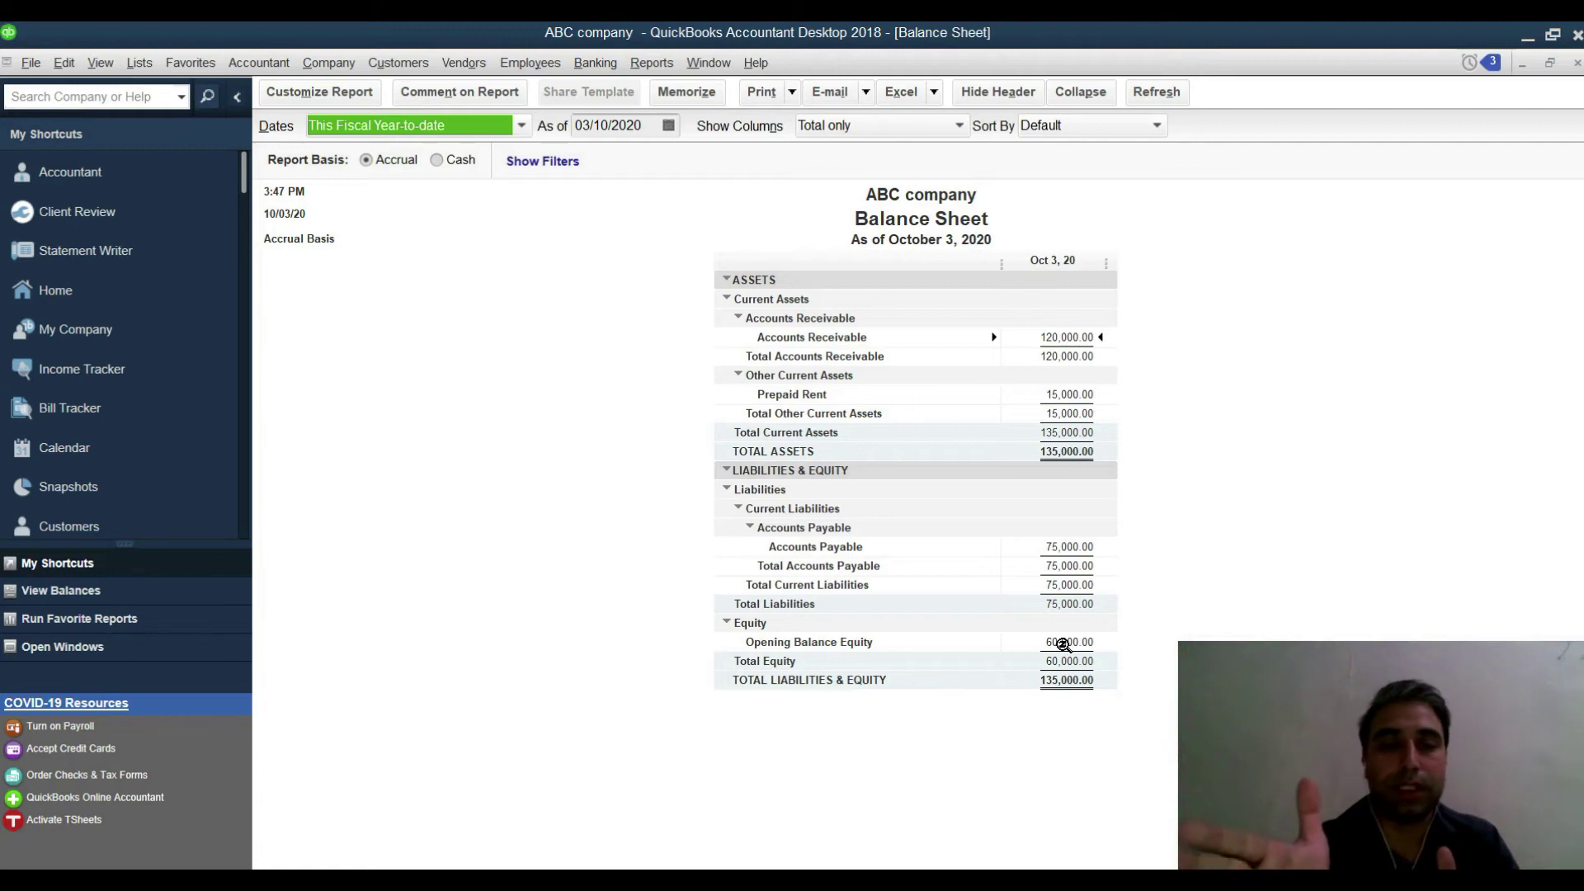
- Check the inventory items in Excel, then open the Item List's Excel item import in QuickBooks and choose the Inventory Parts list
key("alt+Tab")
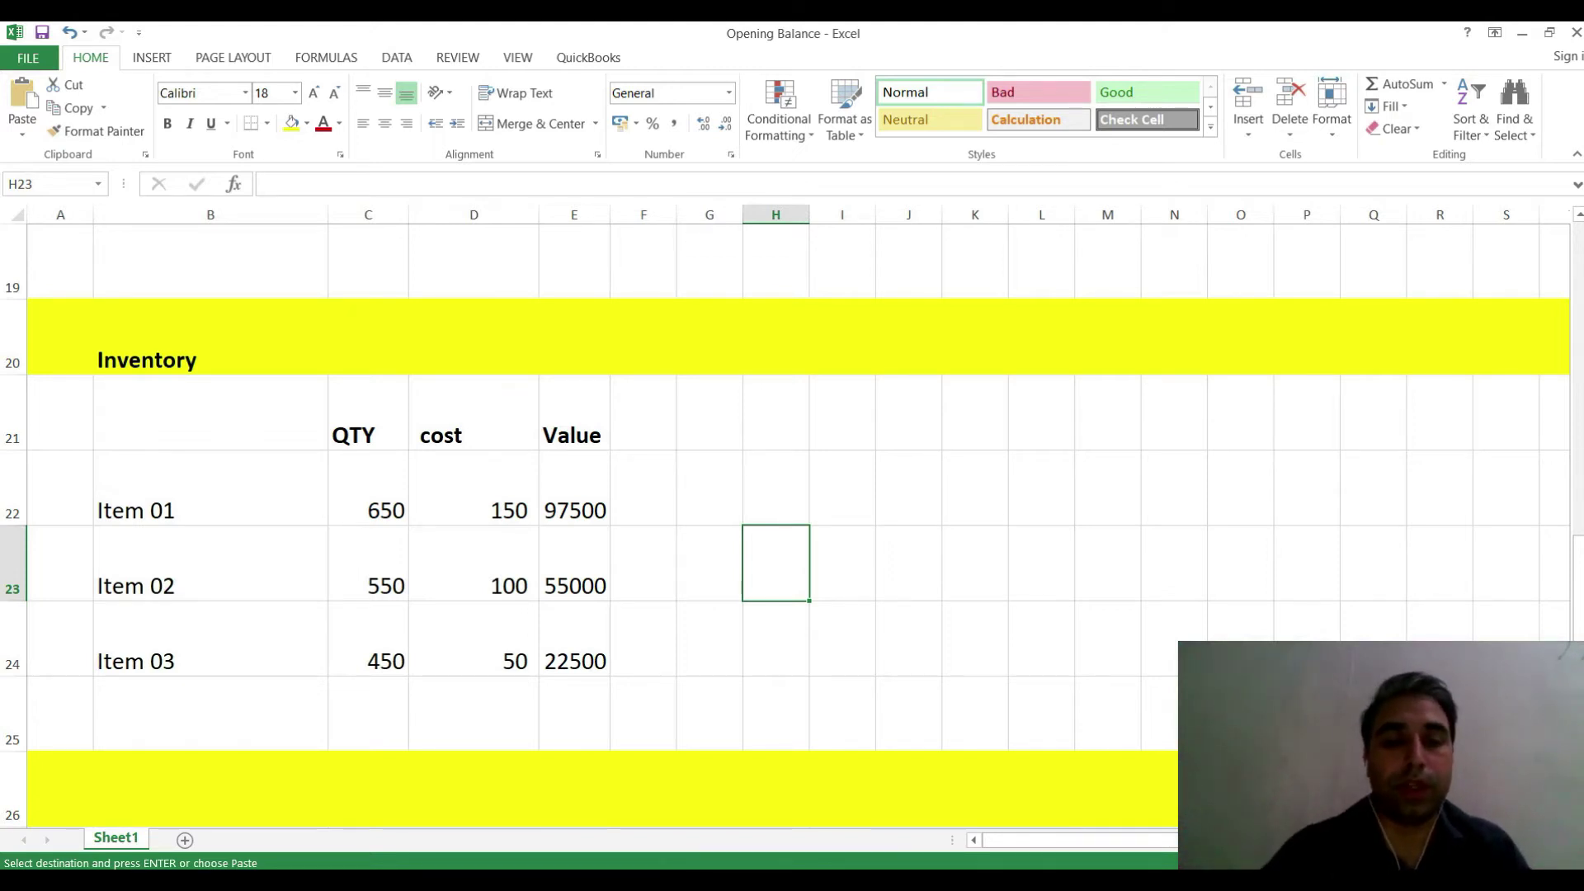
key("alt+Tab")
left_click(131, 65)
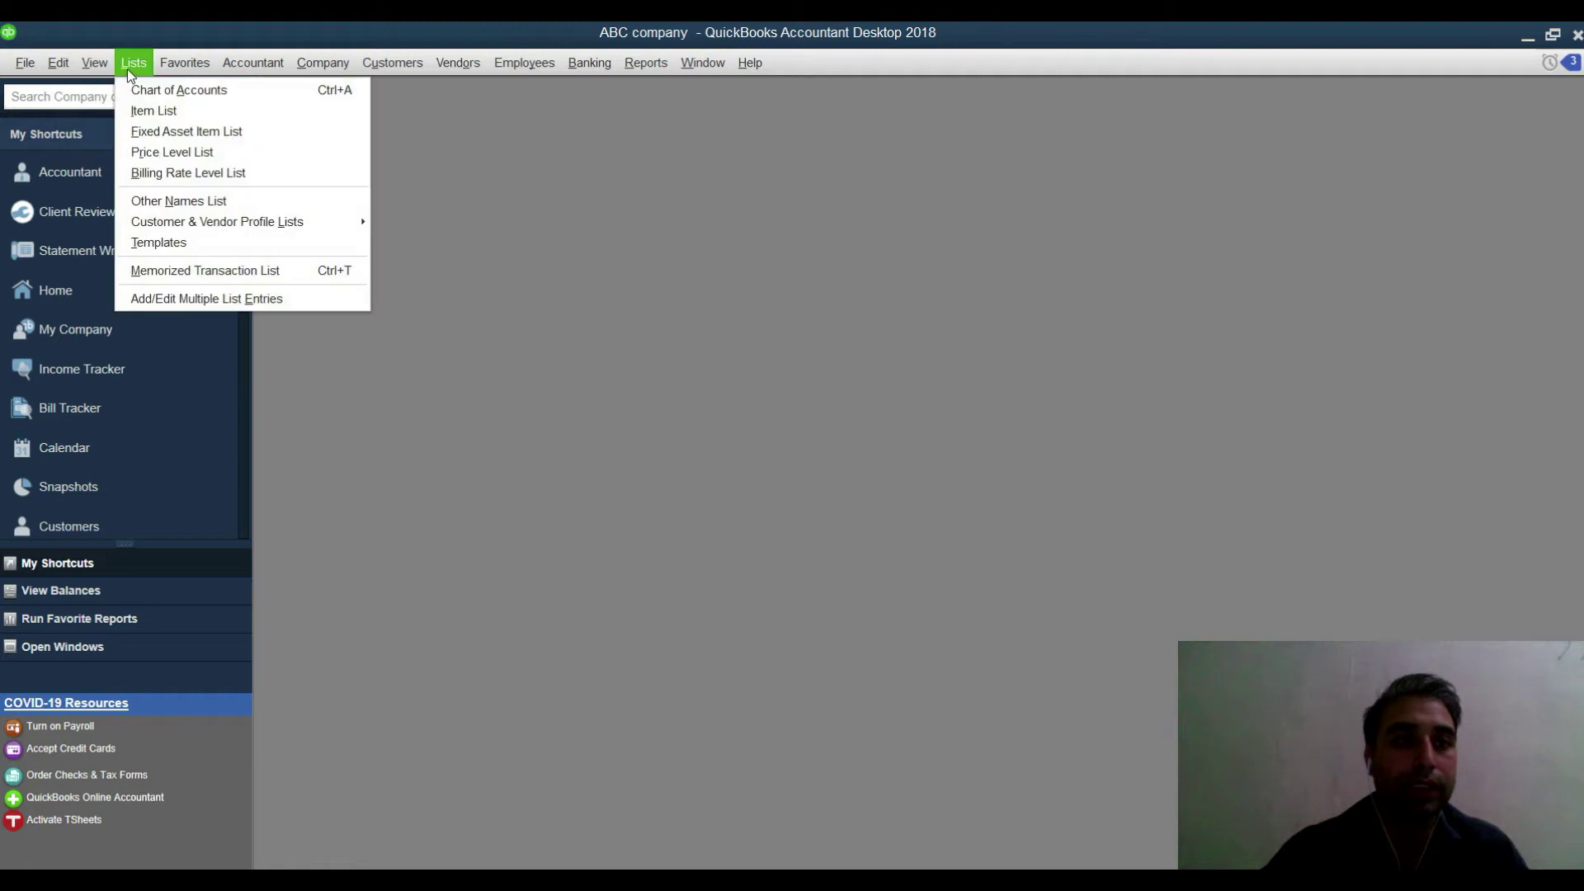
left_click(145, 111)
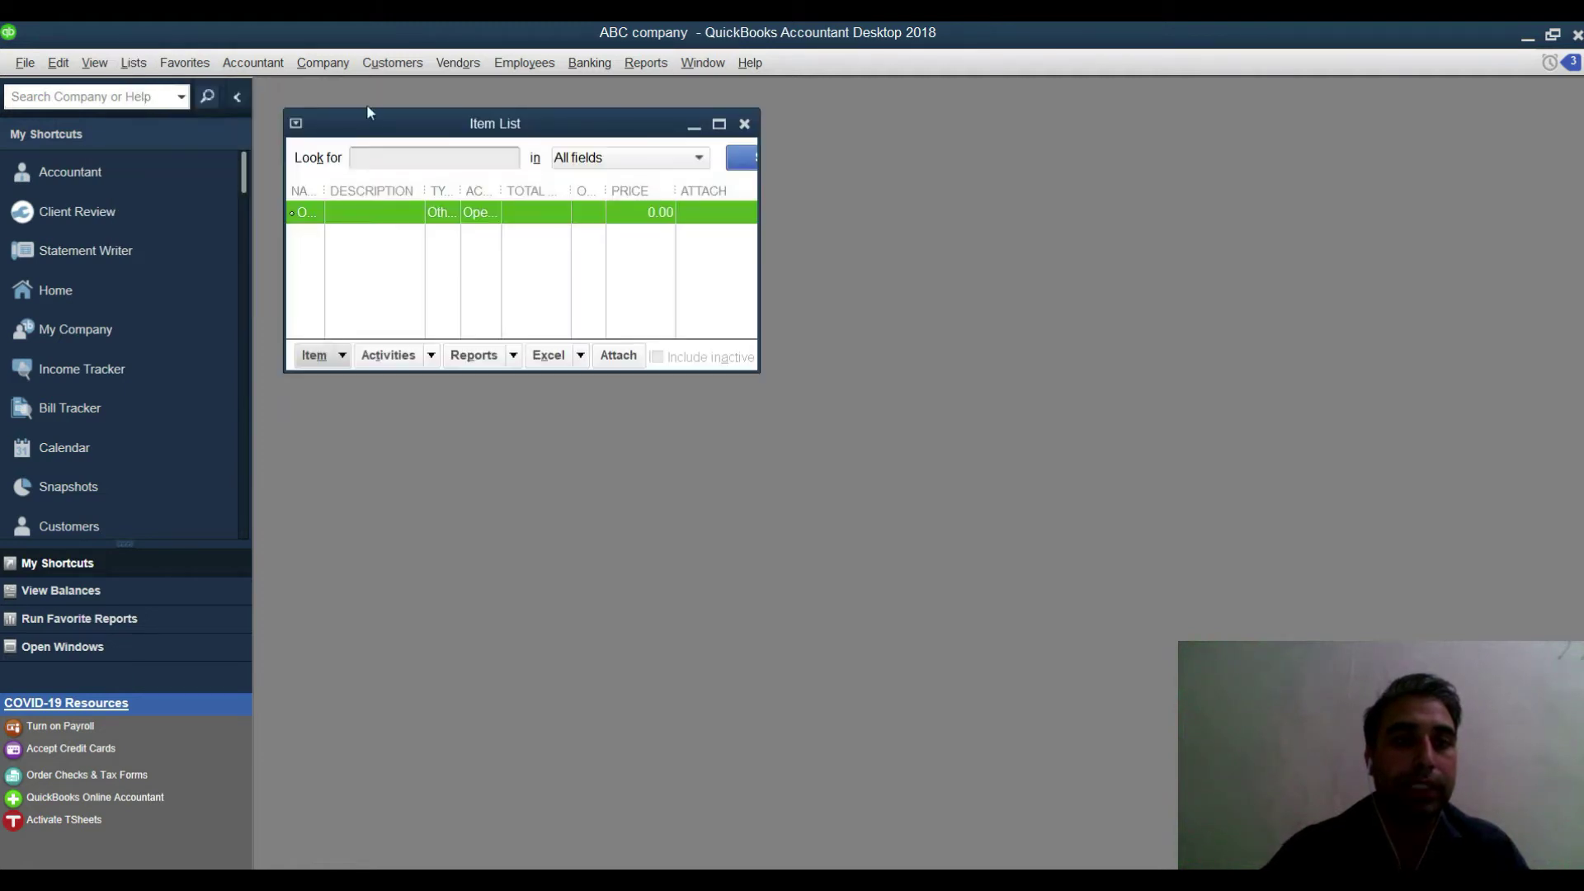
left_click(719, 125)
left_click(528, 859)
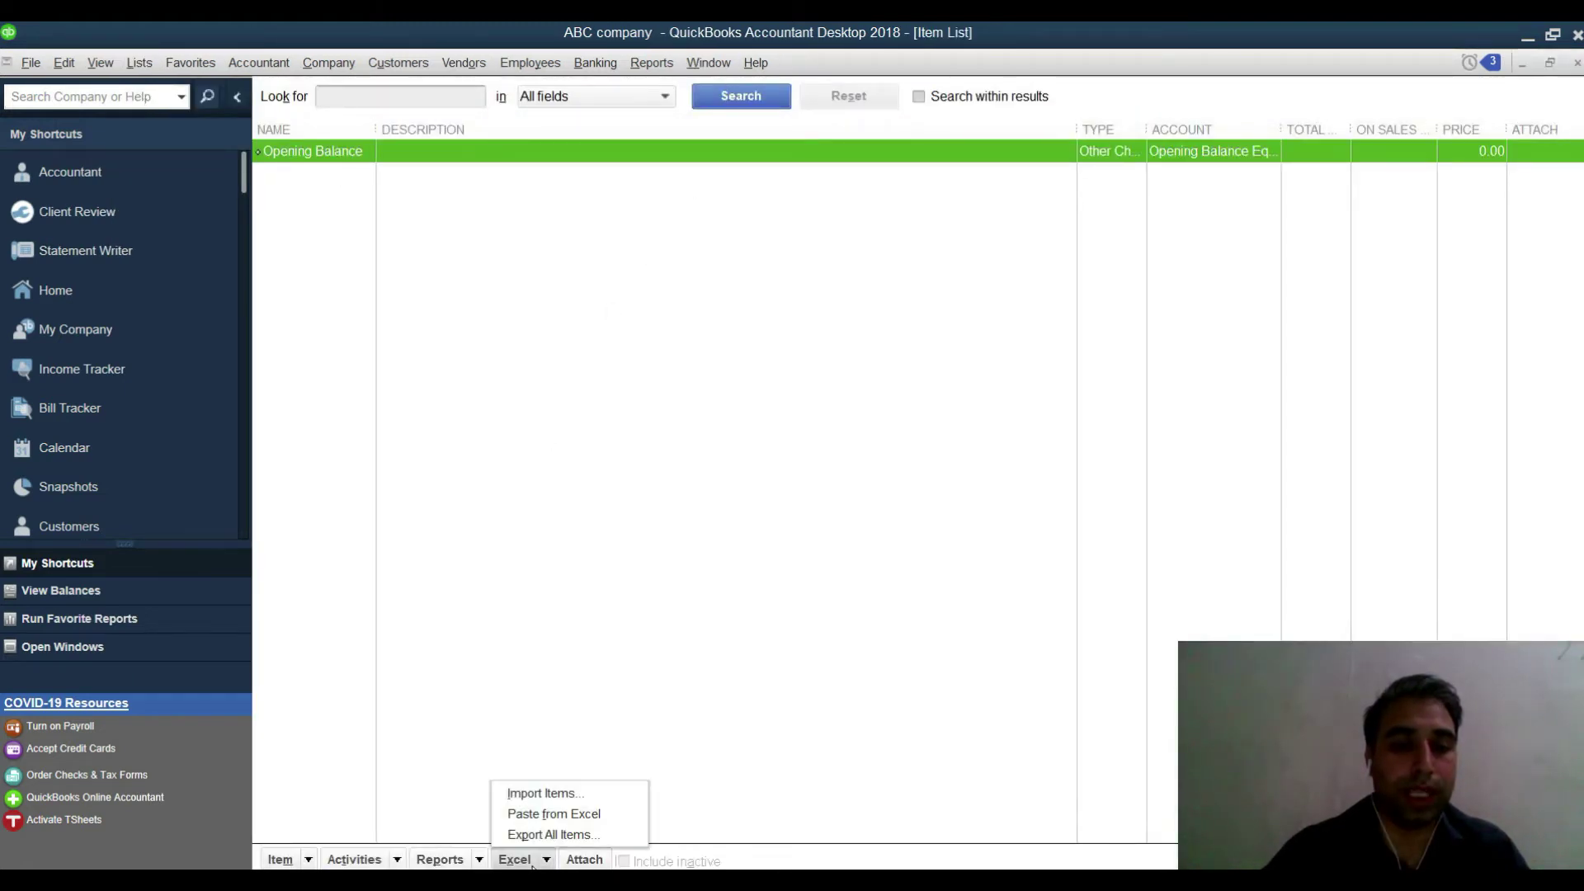
left_click(541, 797)
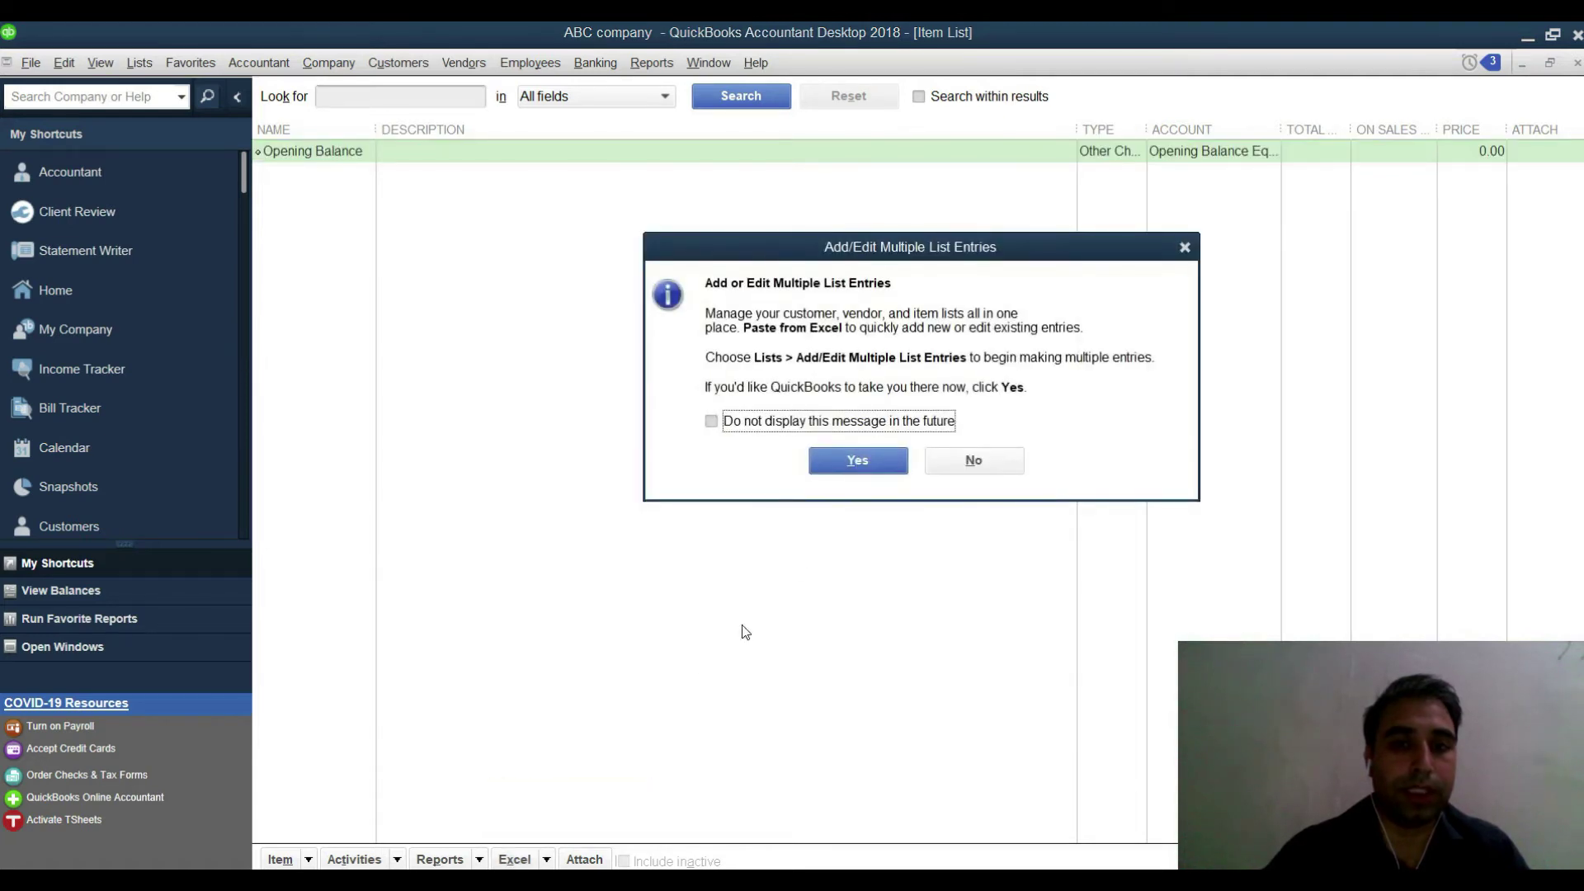
left_click(857, 464)
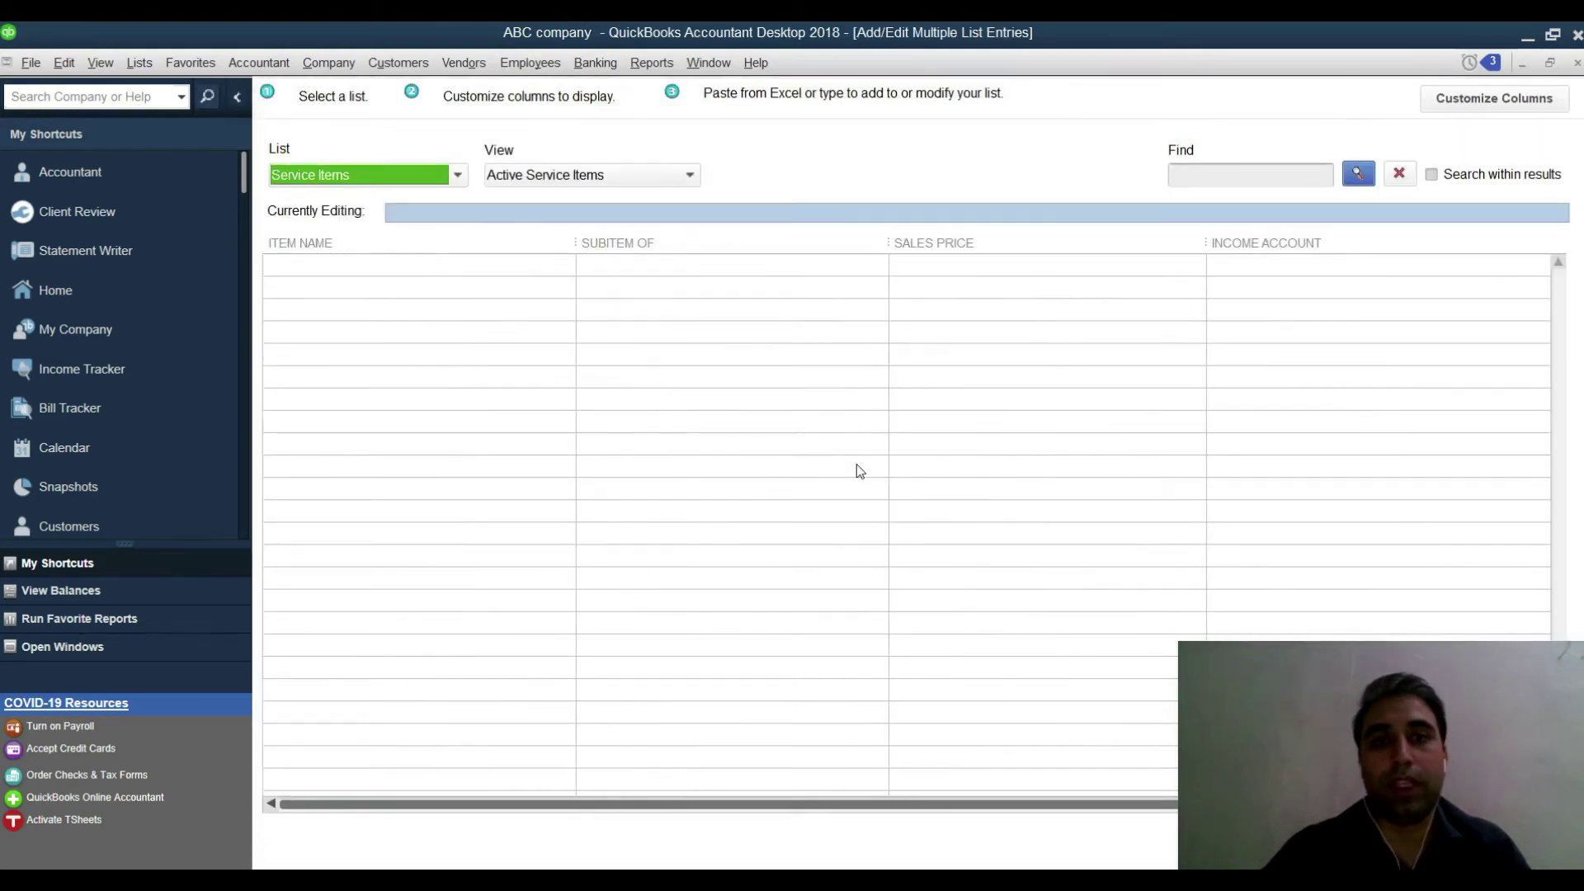
left_click(394, 166)
left_click(330, 265)
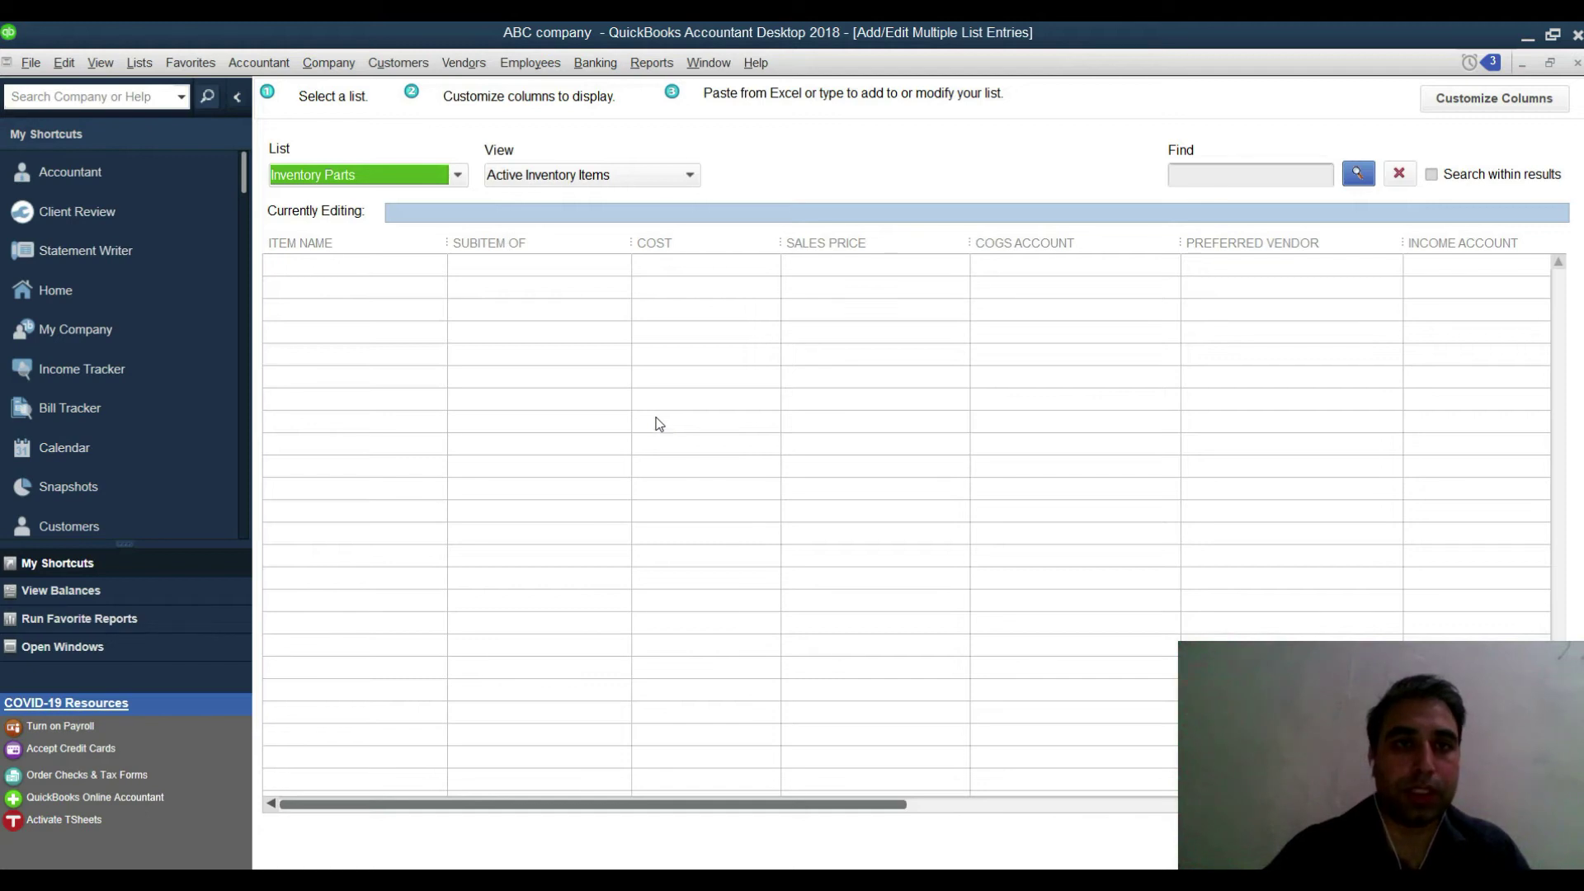
- Open an inventory quantity/value adjustment and set its adjustment type to Quantity and Total Value
left_click(458, 61)
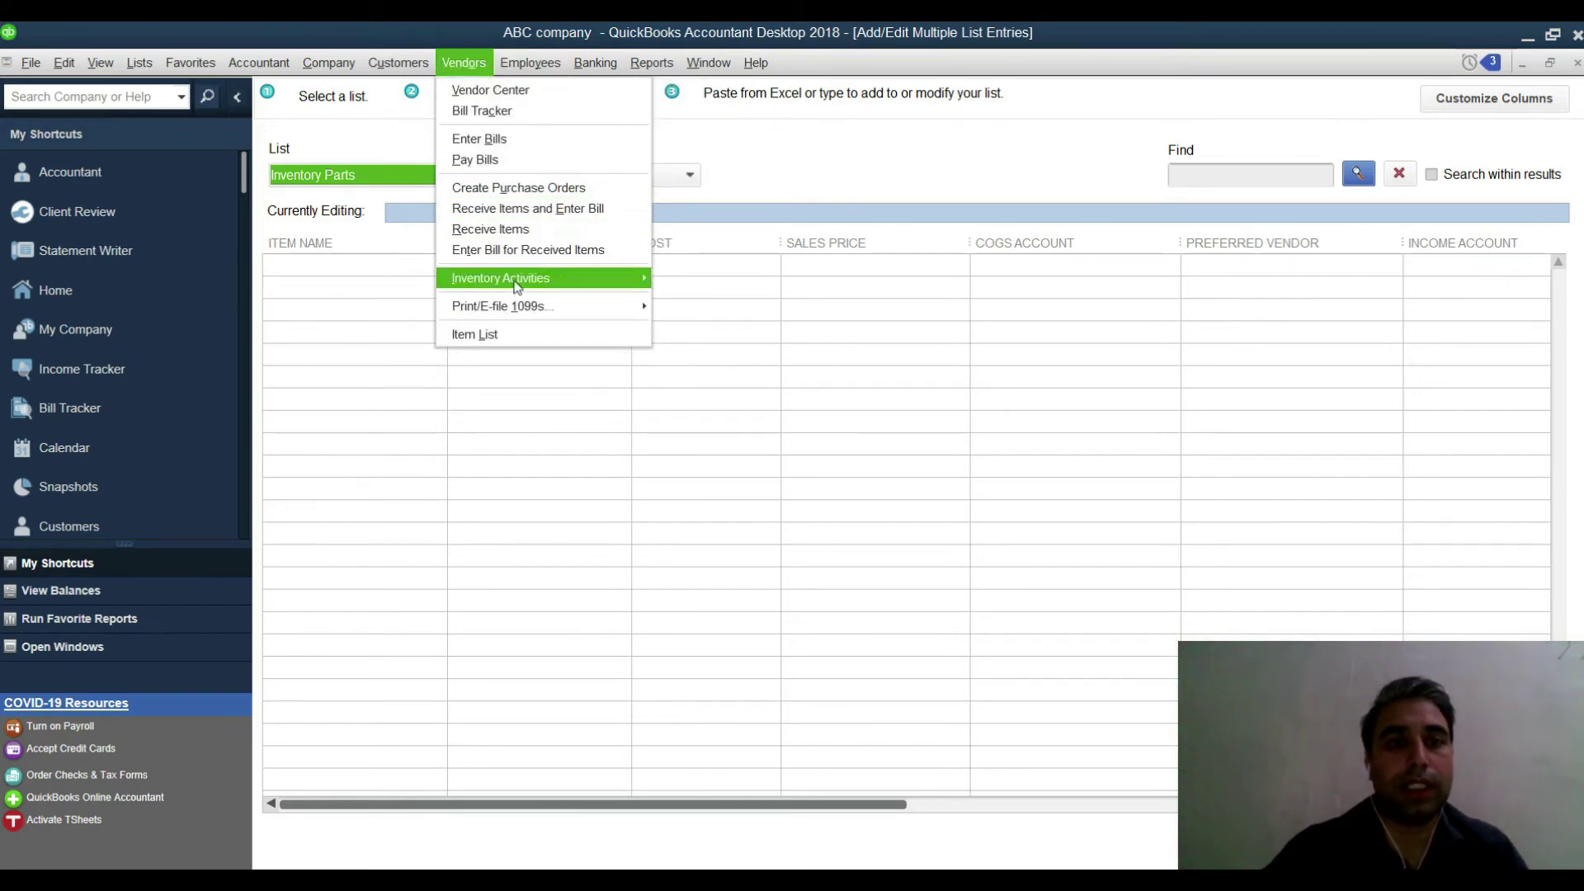
mouse_move(518, 281)
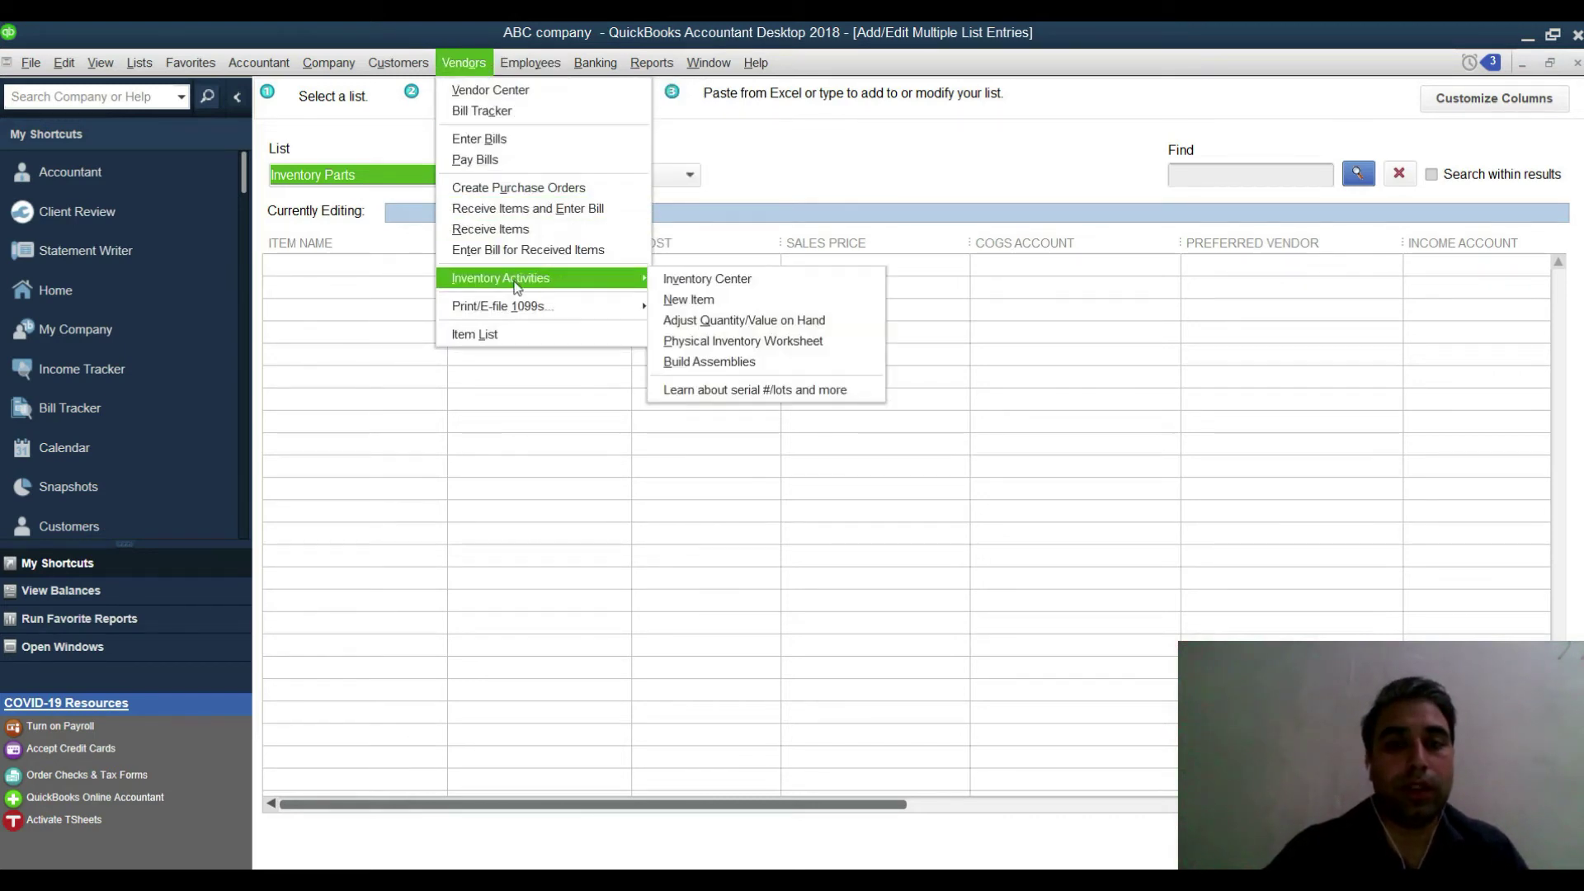
left_click(745, 320)
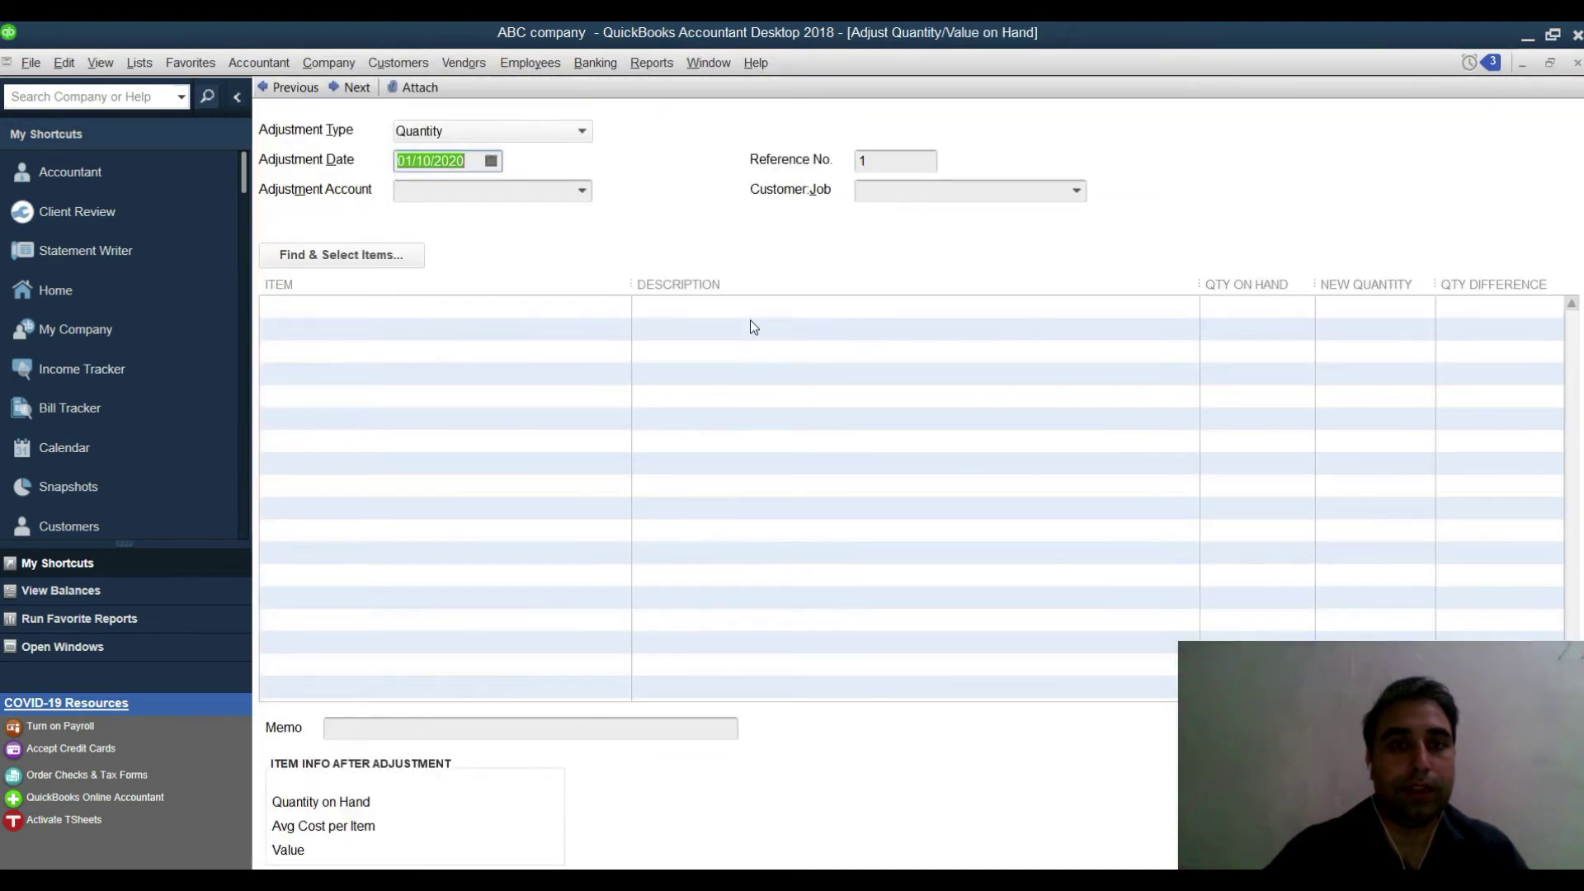
left_click(525, 133)
left_click(488, 201)
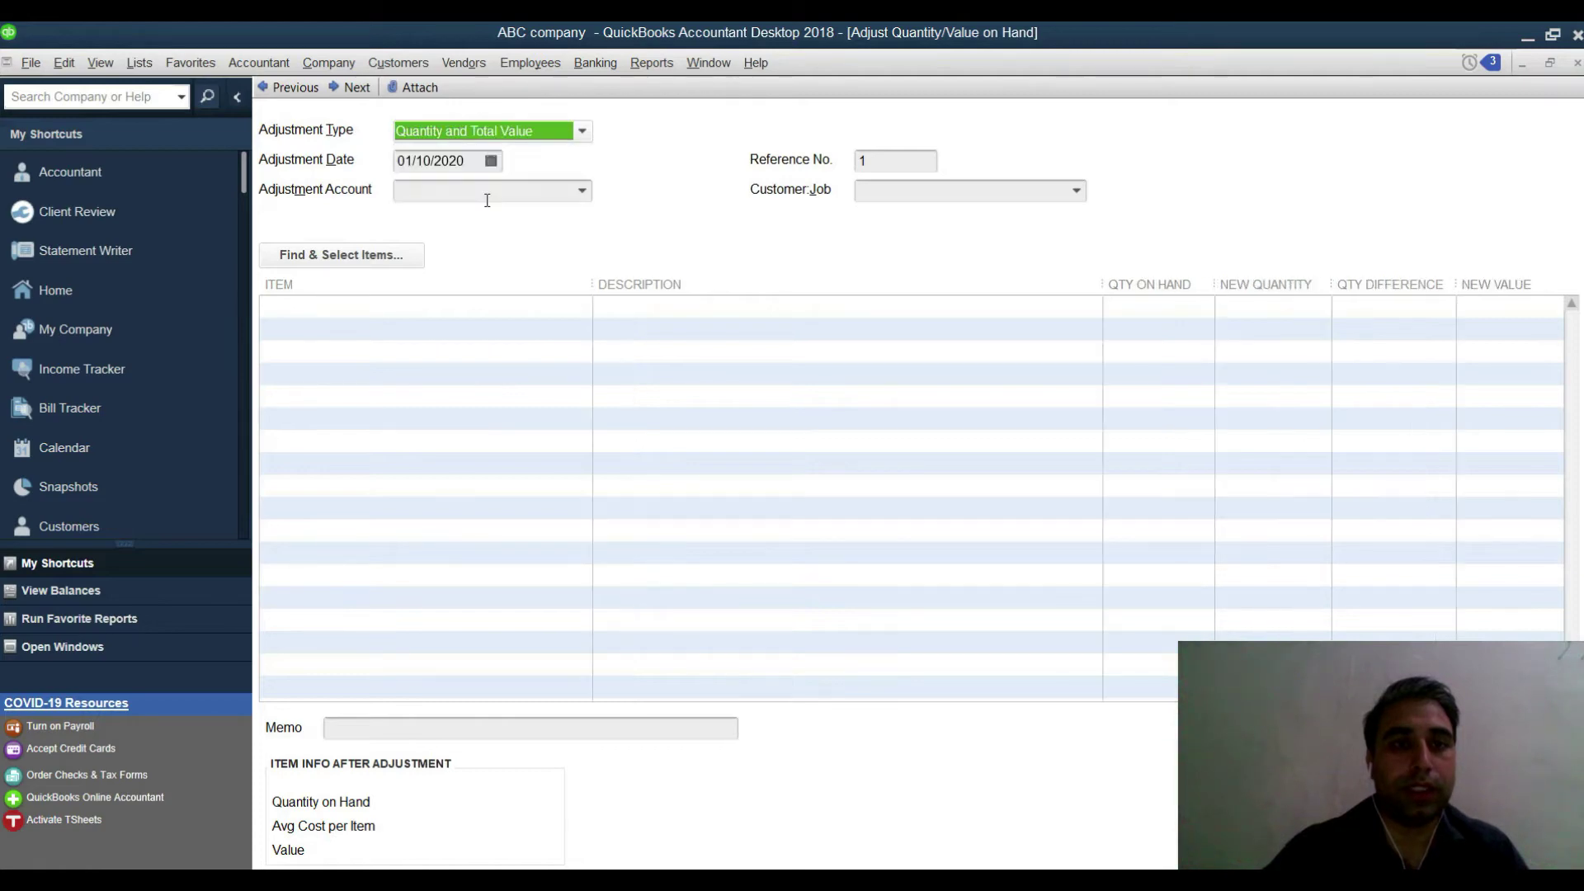
left_click(499, 312)
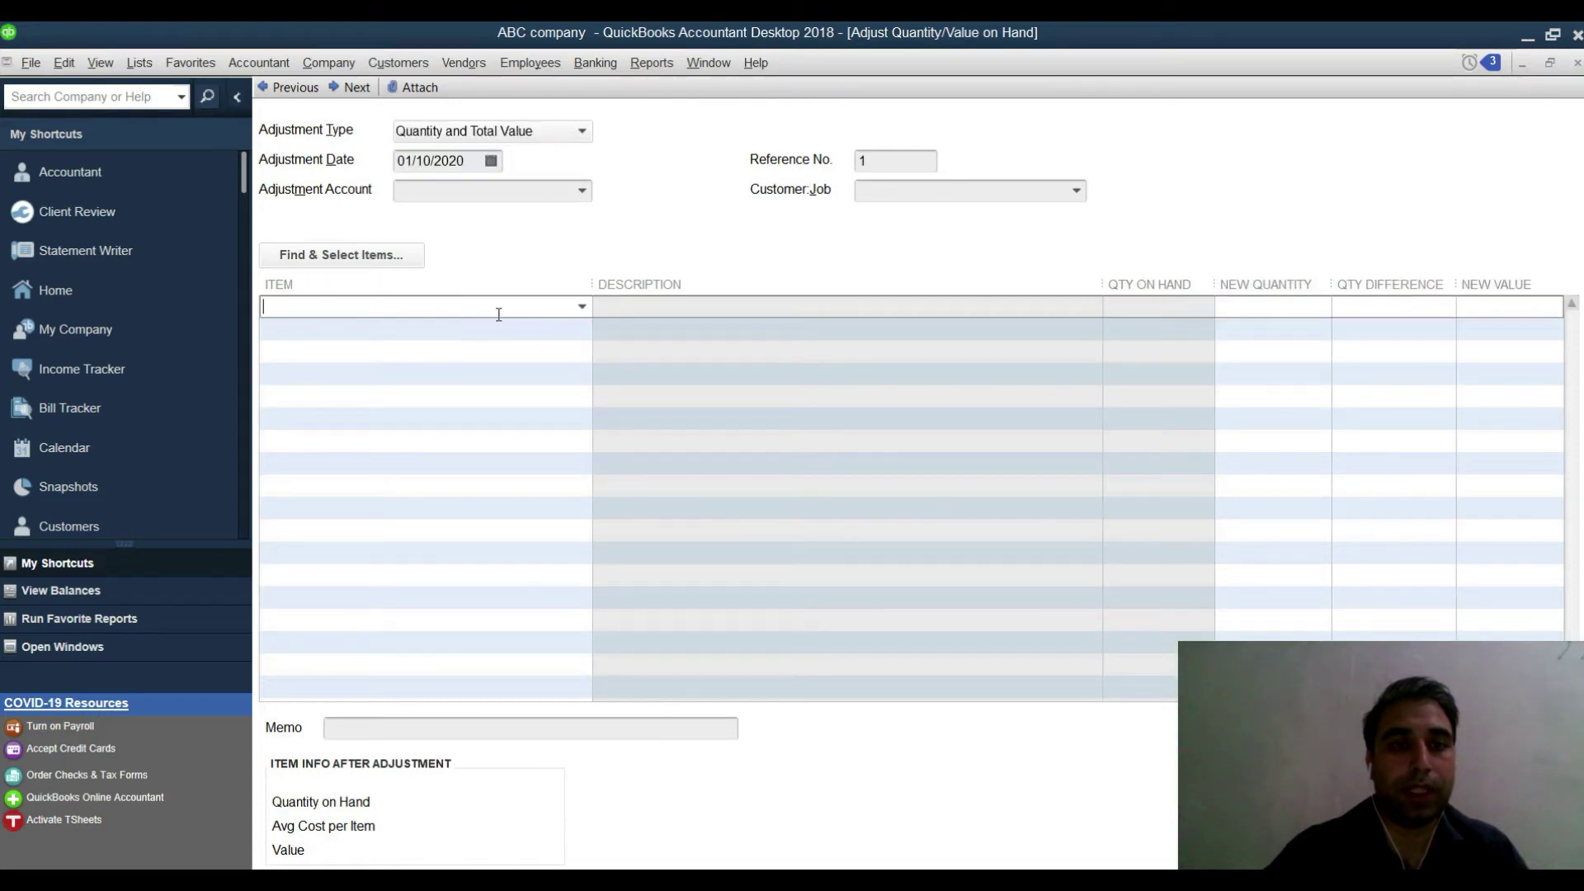
left_click(581, 307)
left_click(384, 332)
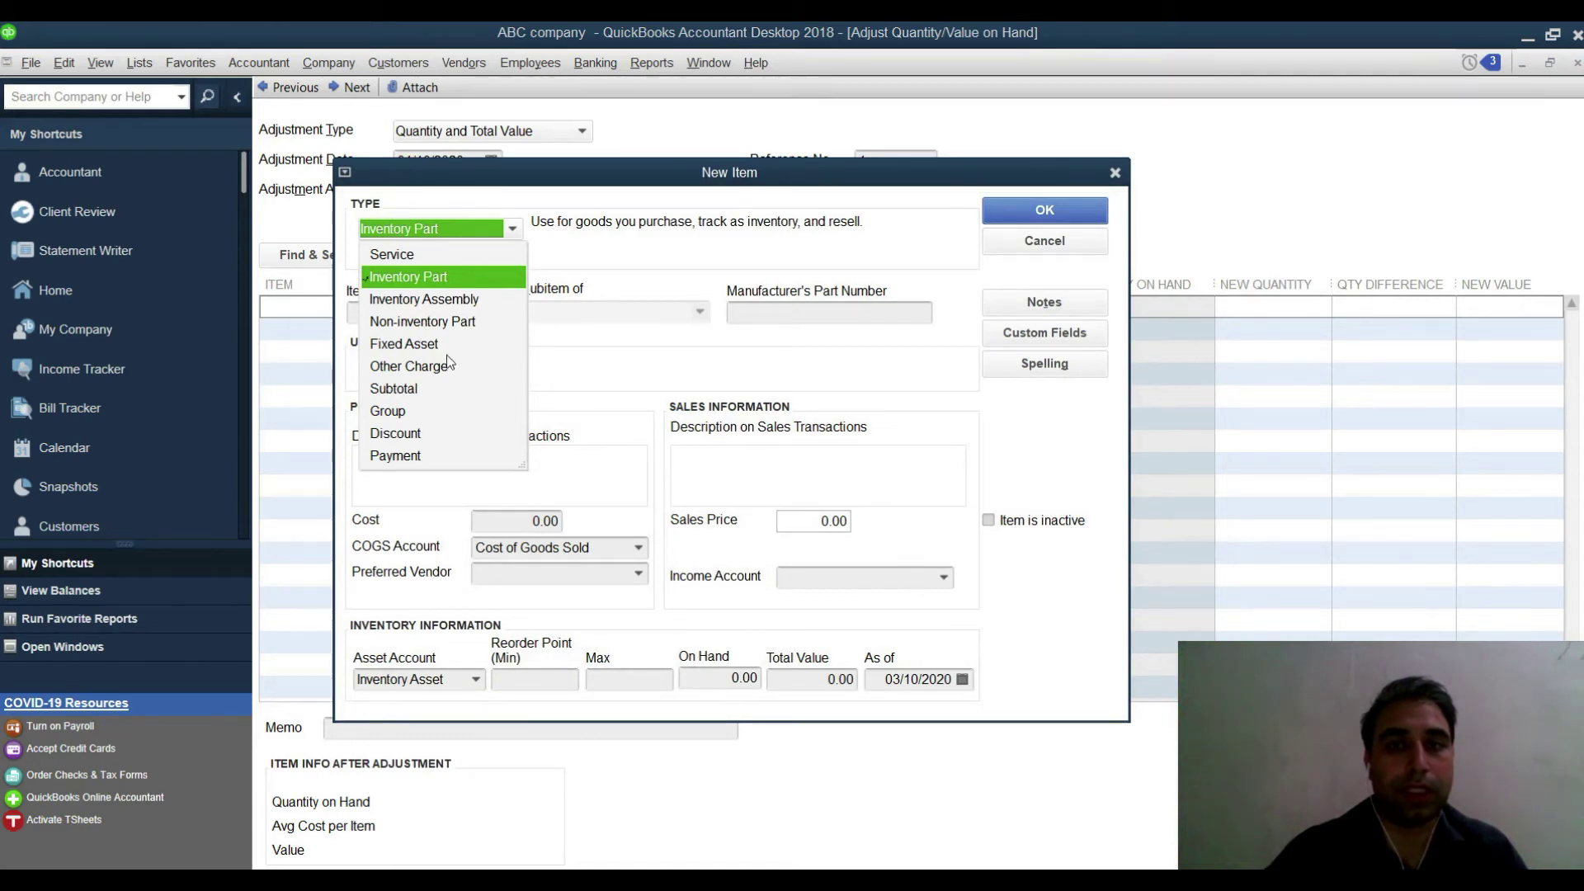
left_click(1023, 246)
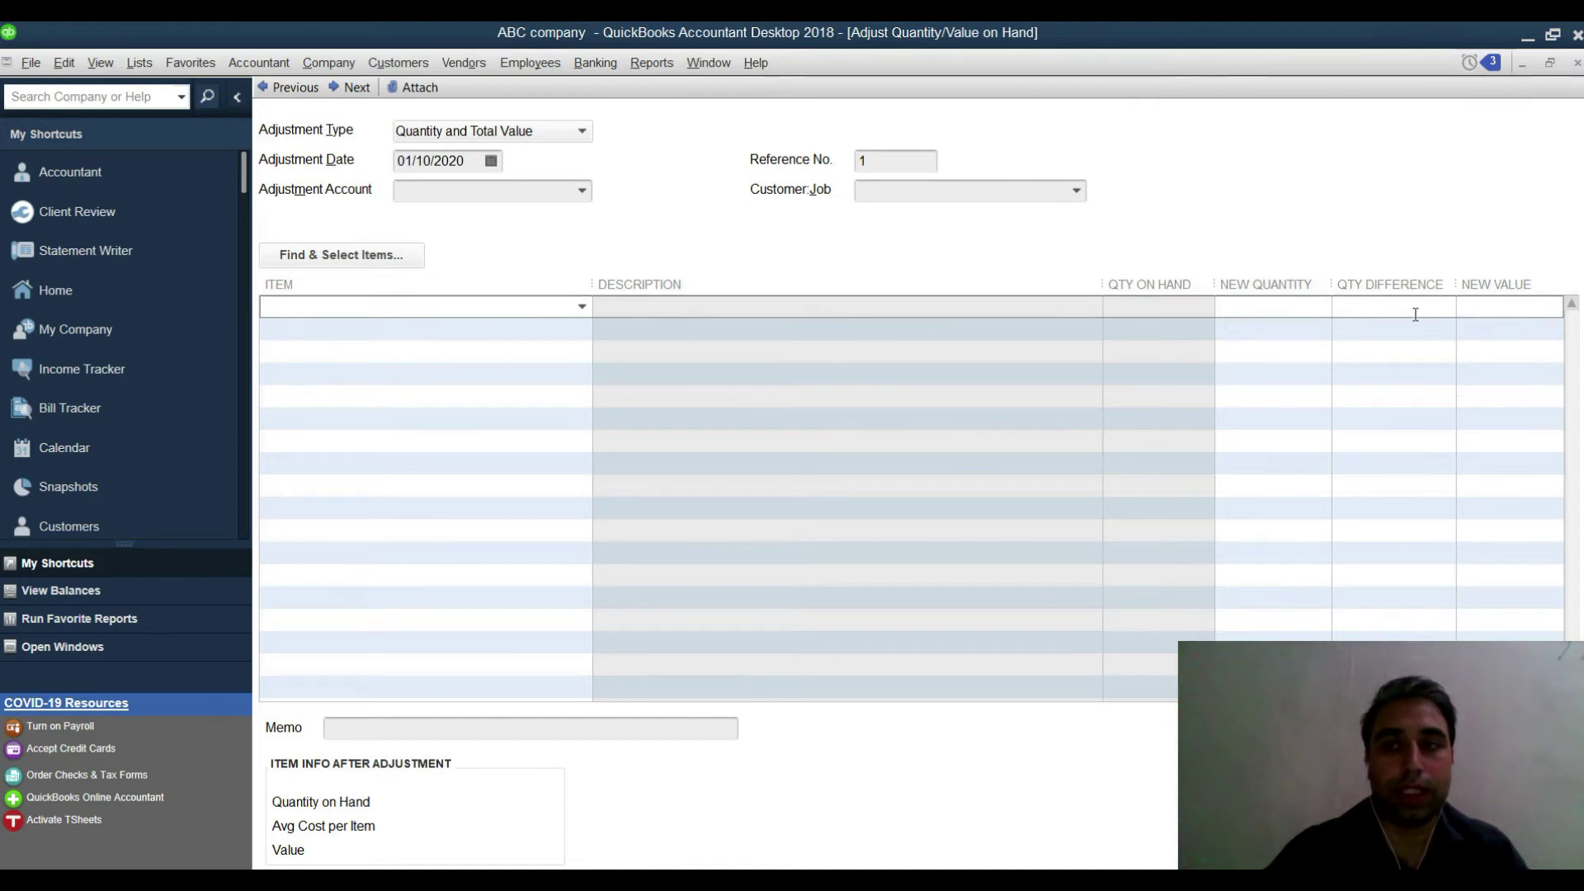
- Try to set the inventory adjustment's account to Opening Balance Equity
left_click(581, 192)
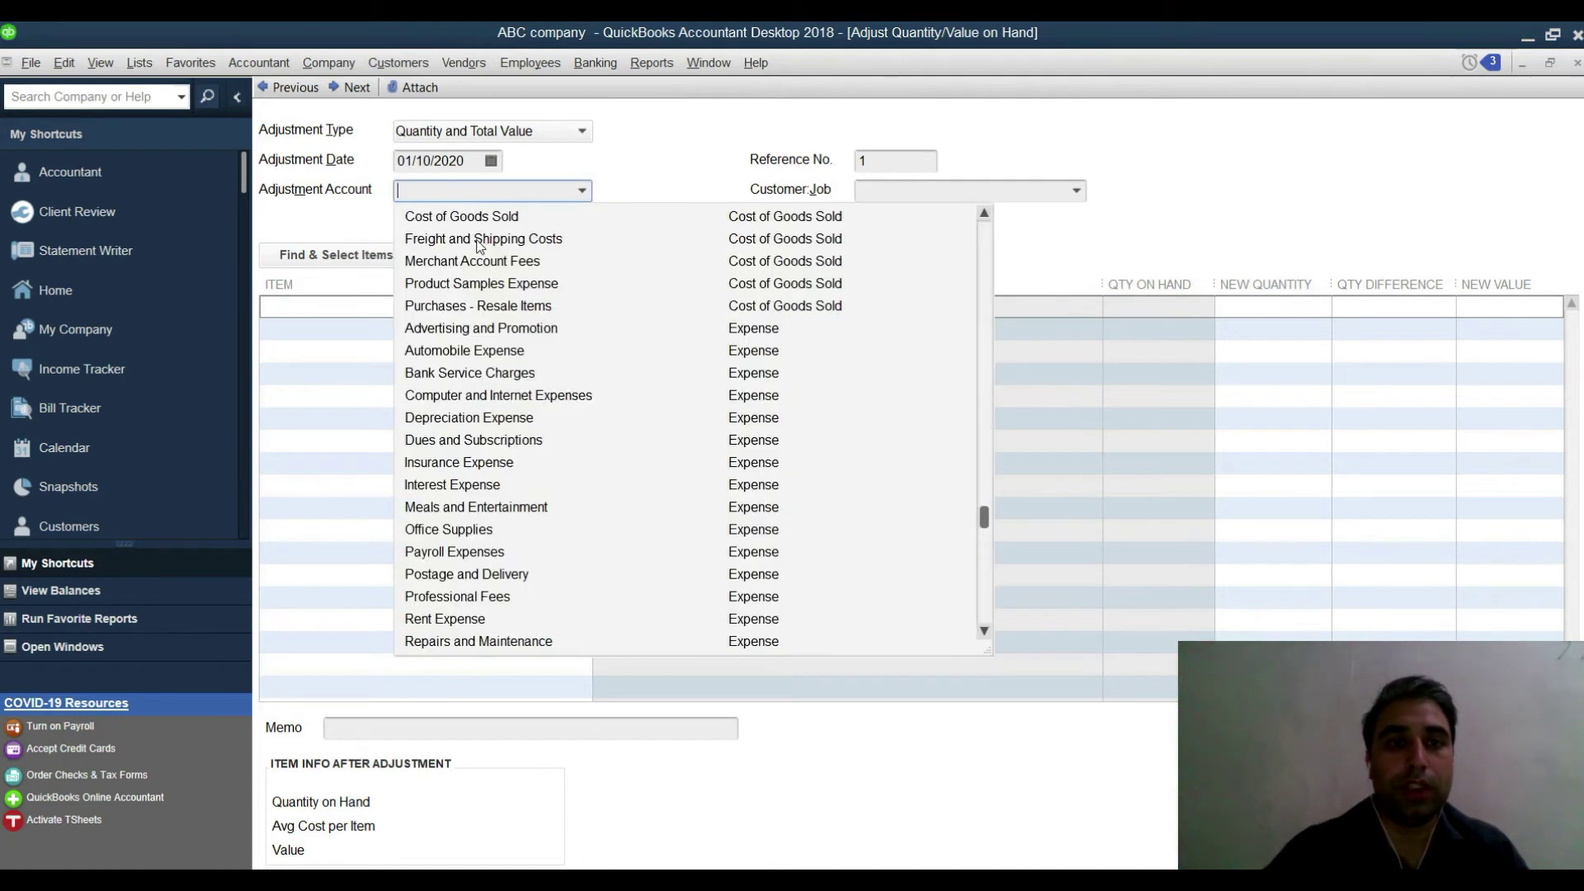
type("O")
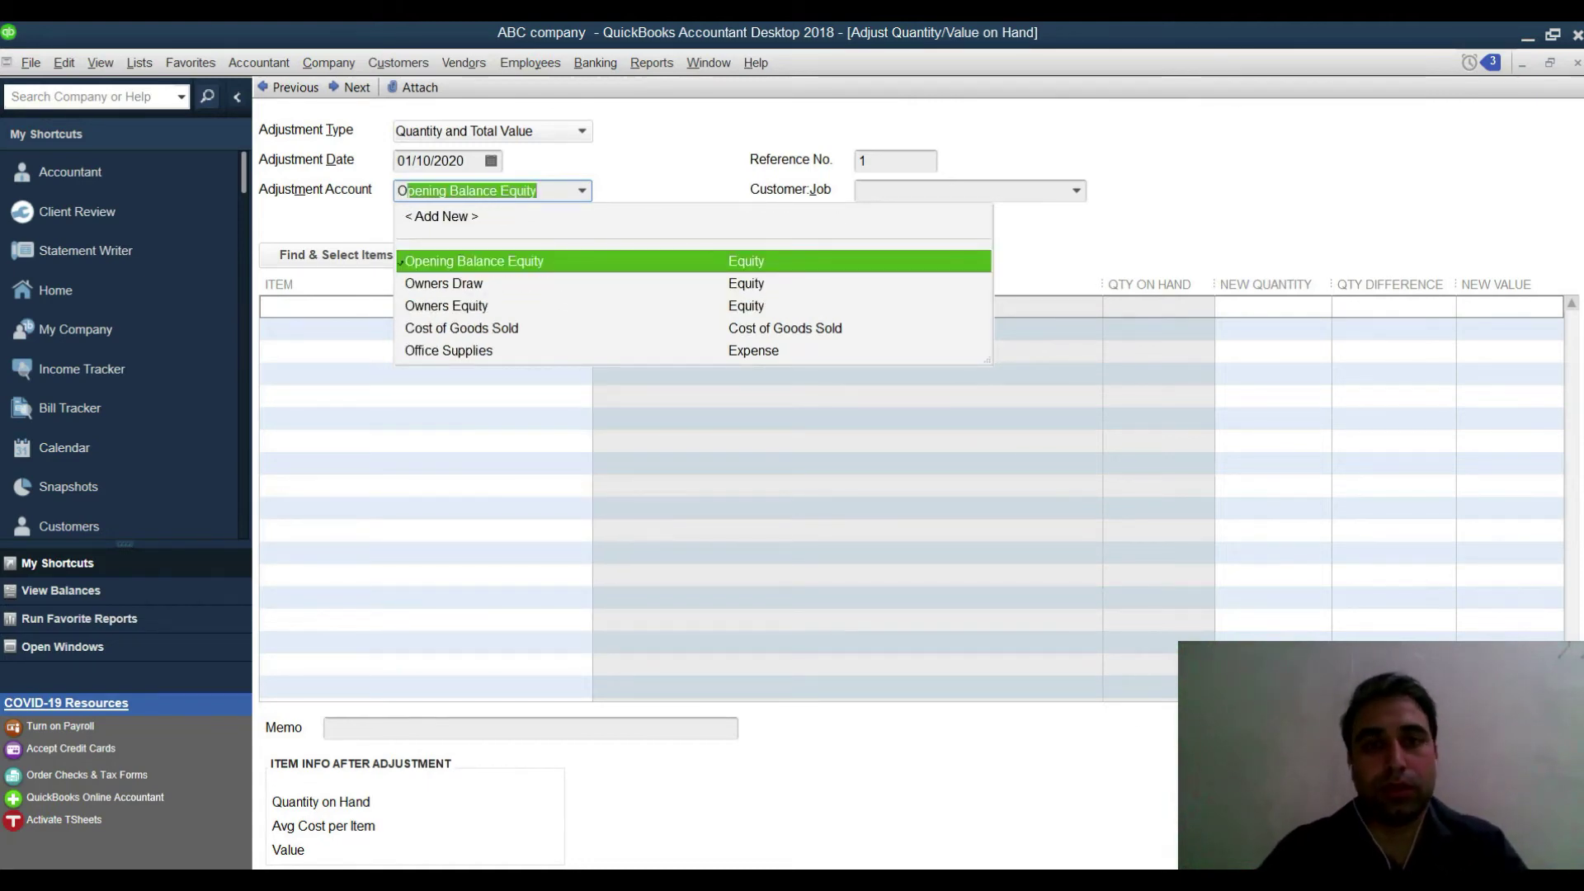
key("BackSpace")
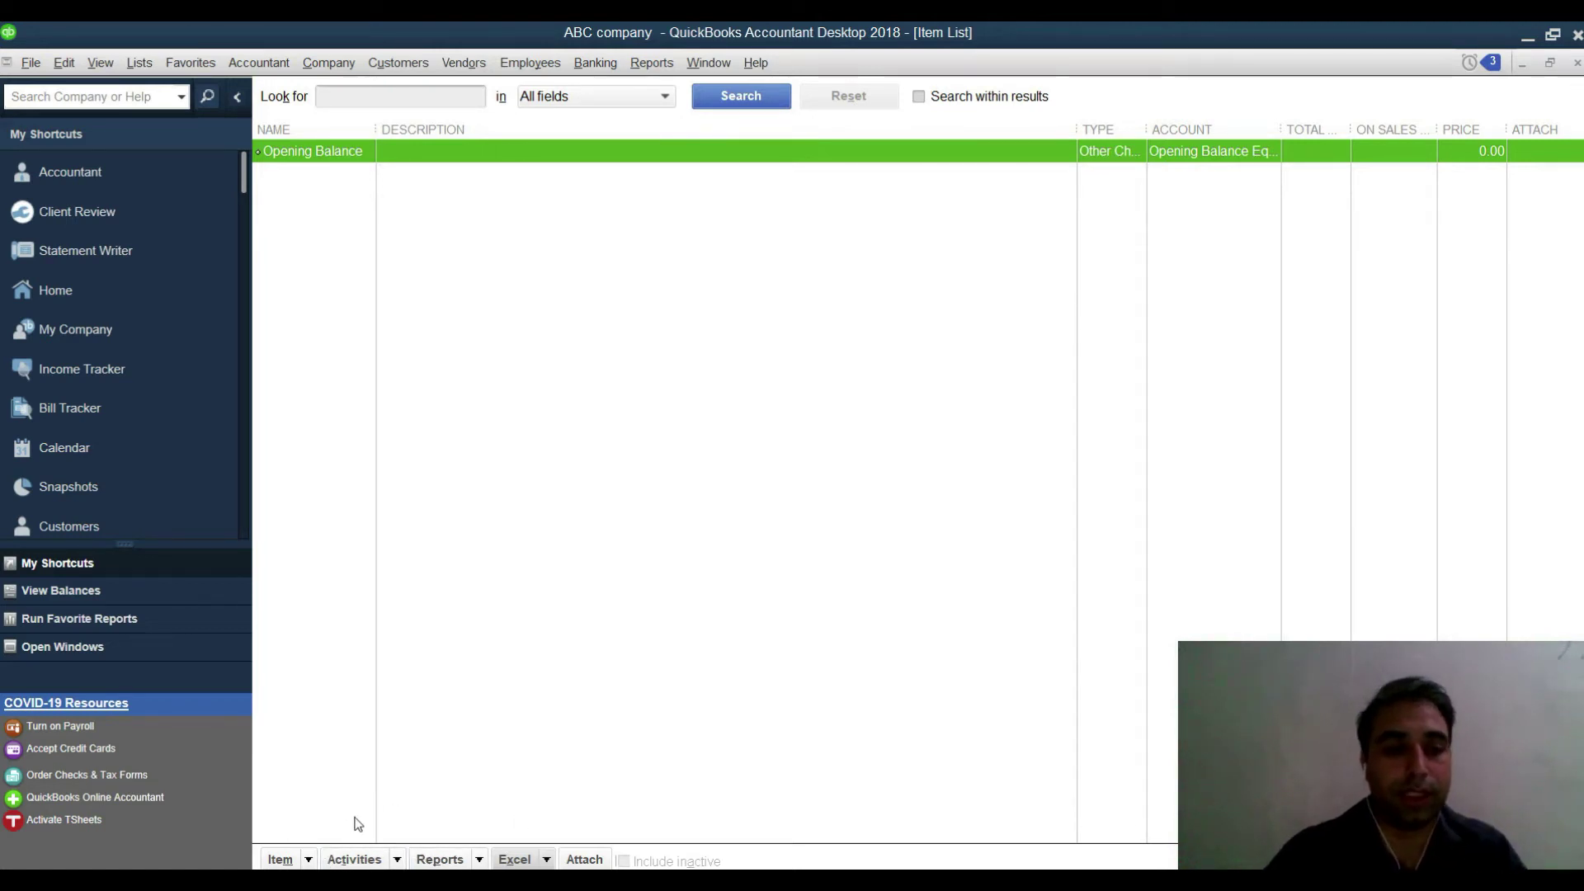
- Reopen the Item List, choose to paste items from Excel, and set the multiple-entry list to Inventory Parts
left_click(528, 861)
left_click(533, 790)
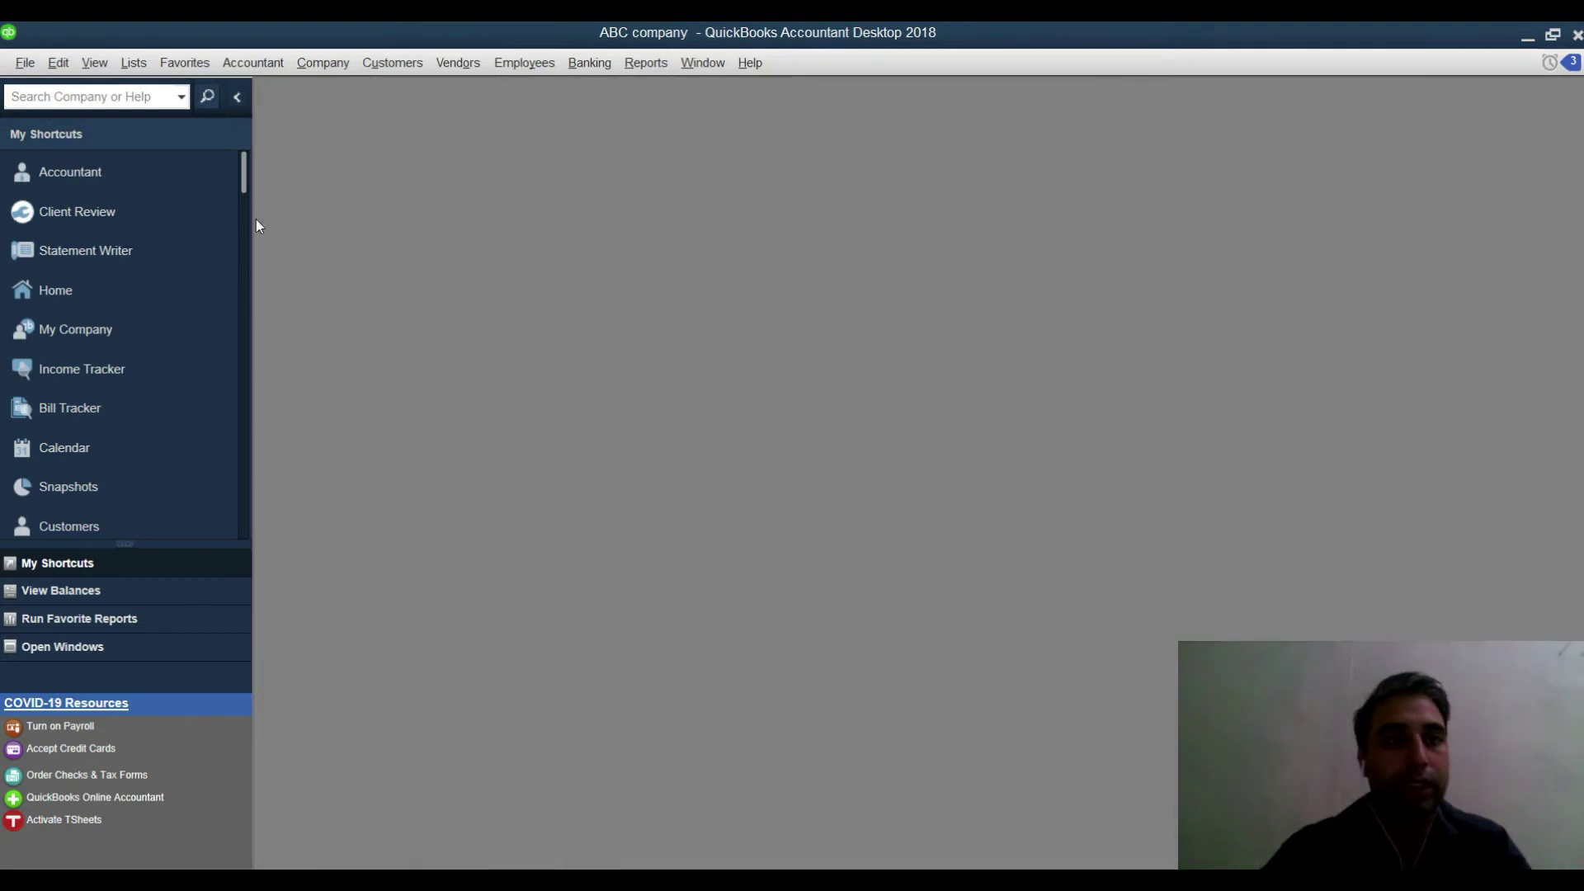
left_click(134, 63)
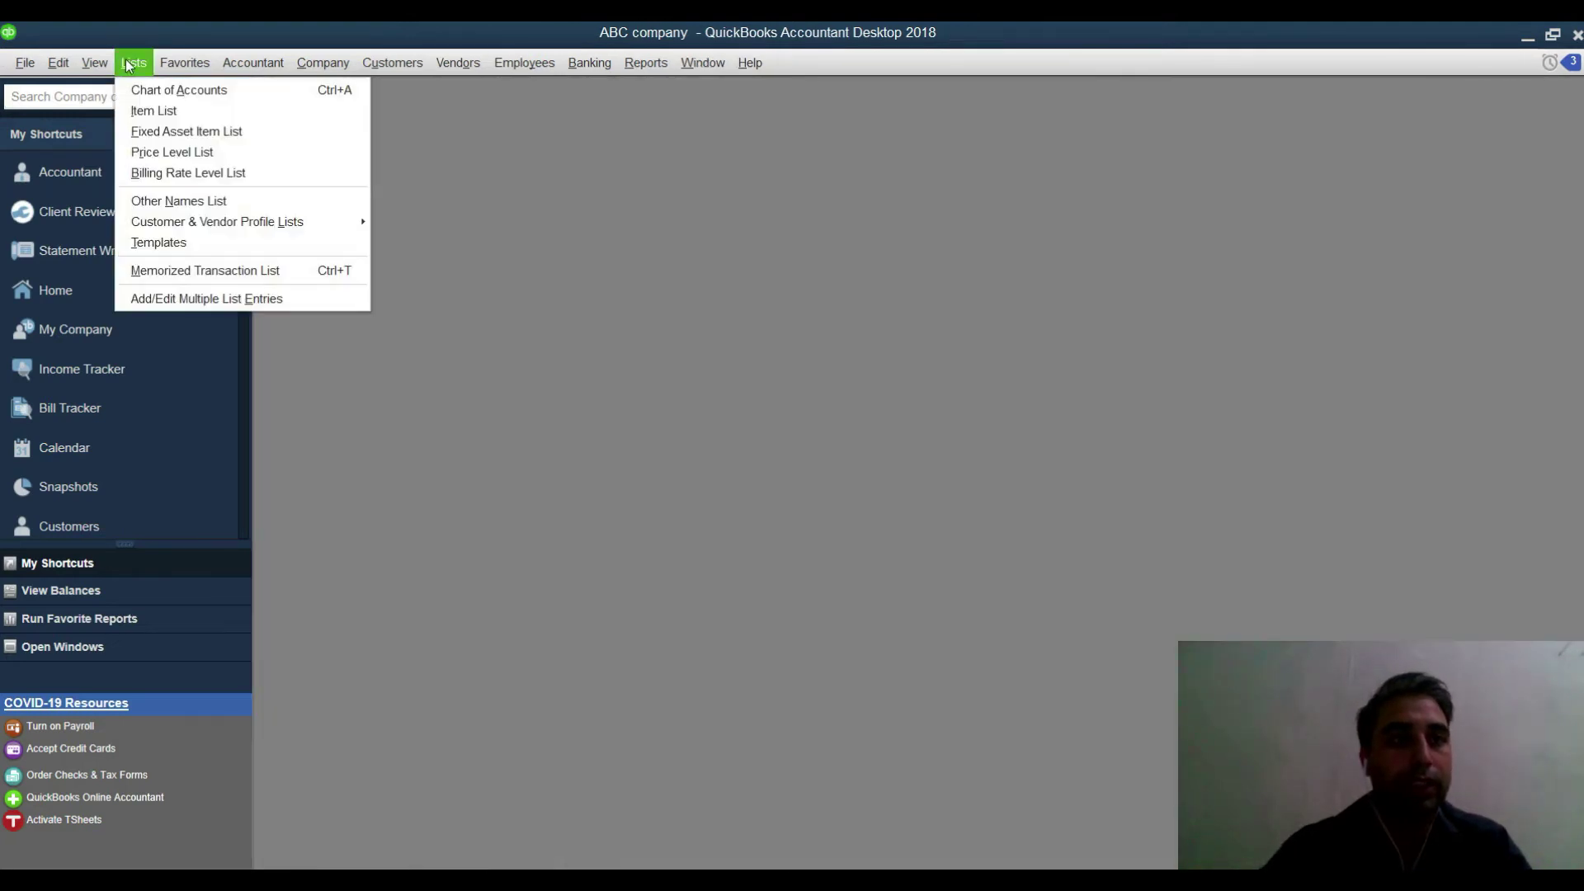
left_click(147, 110)
left_click(718, 125)
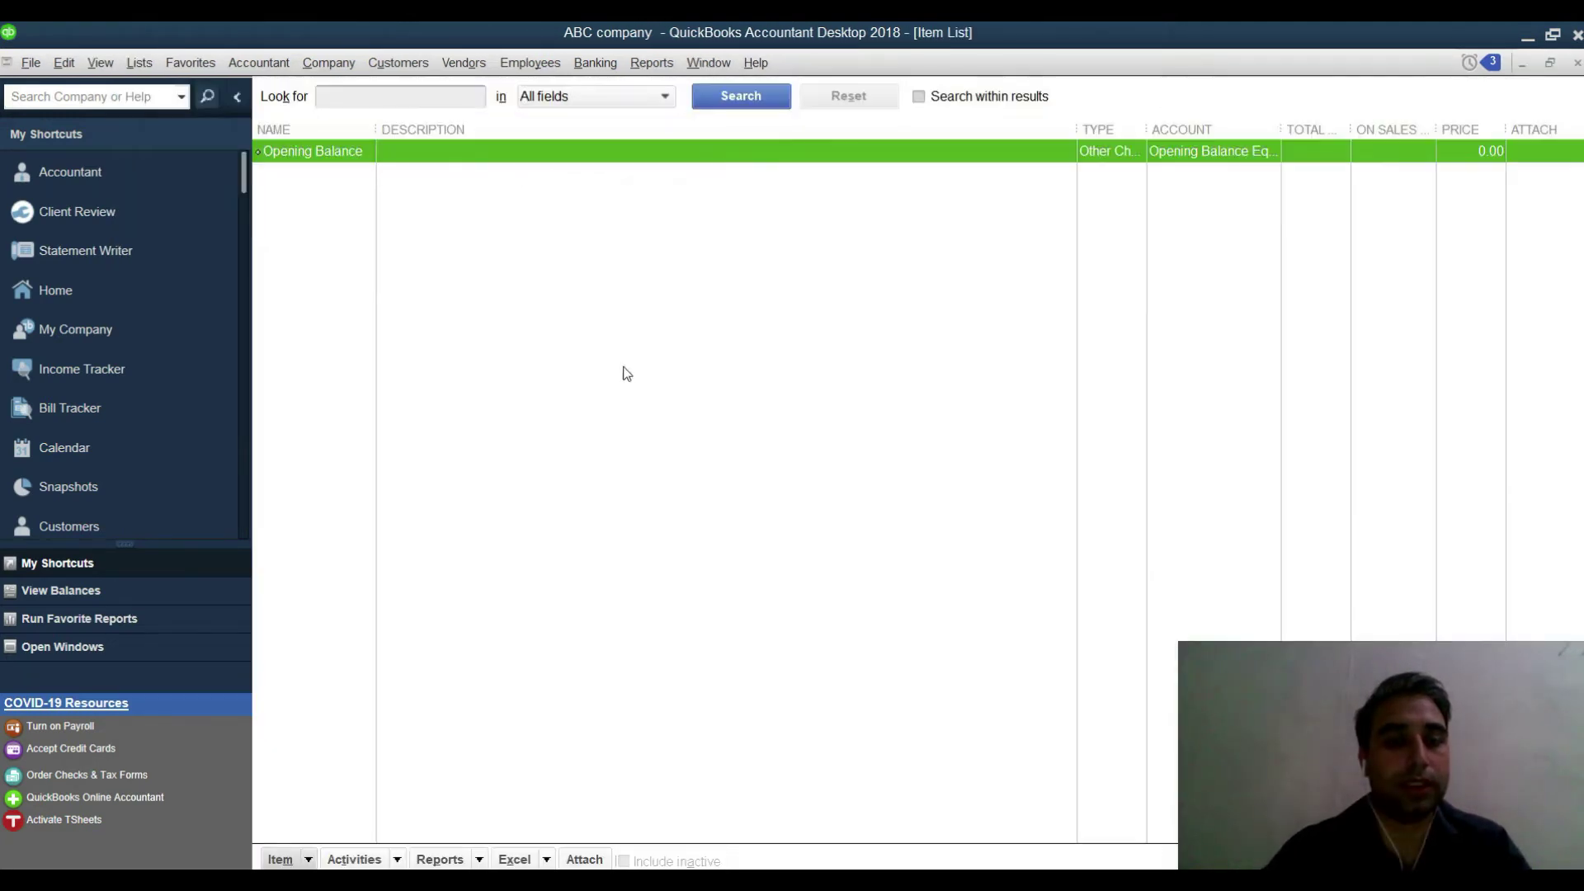
left_click(546, 859)
left_click(560, 811)
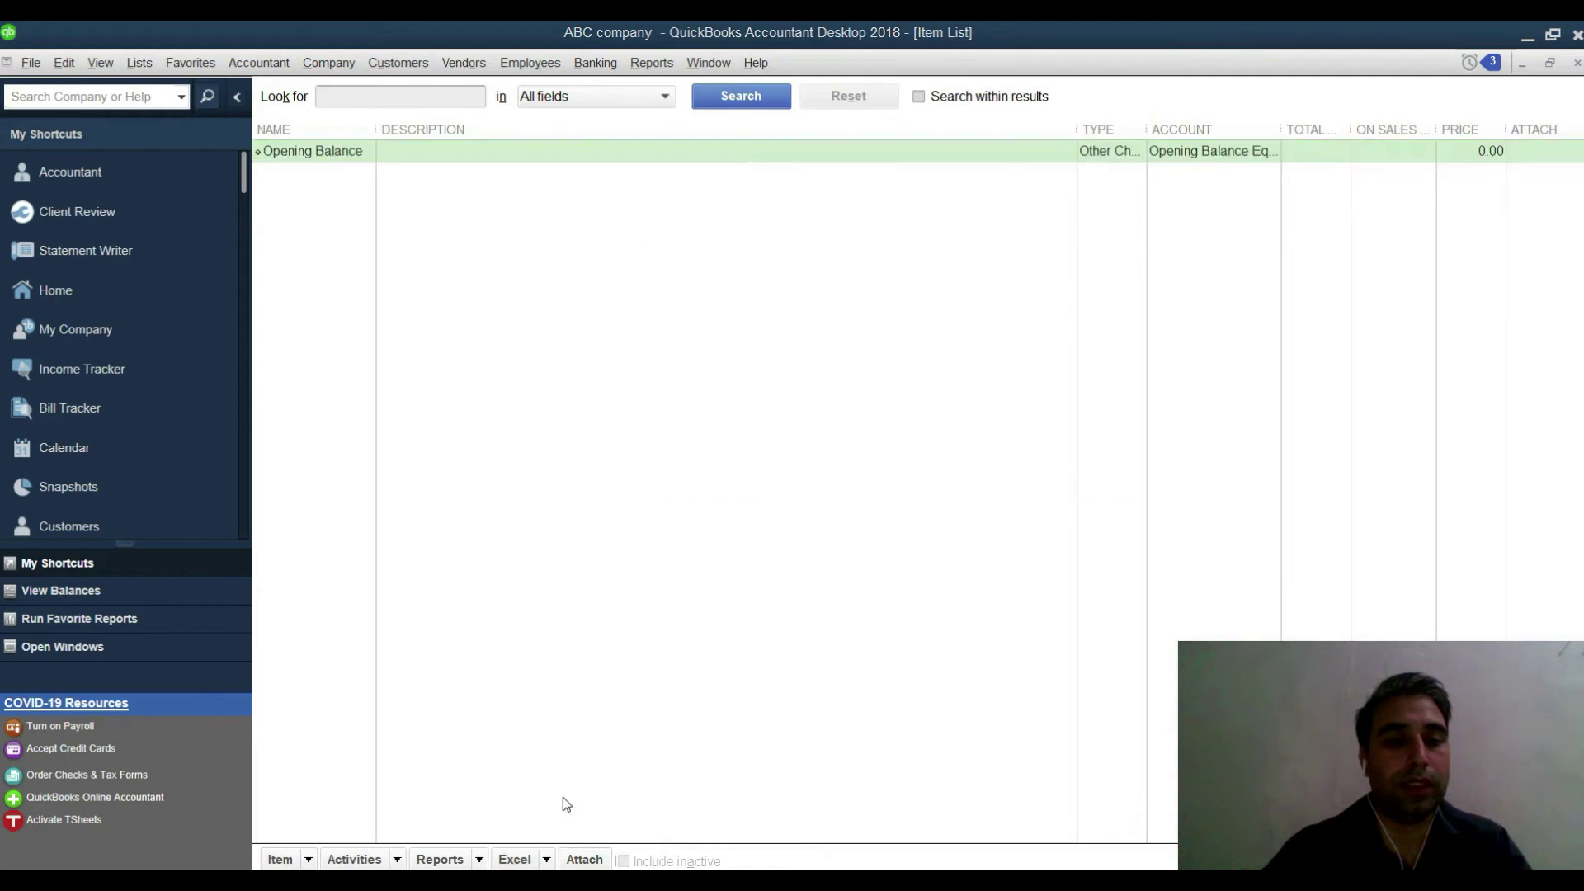
left_click(896, 470)
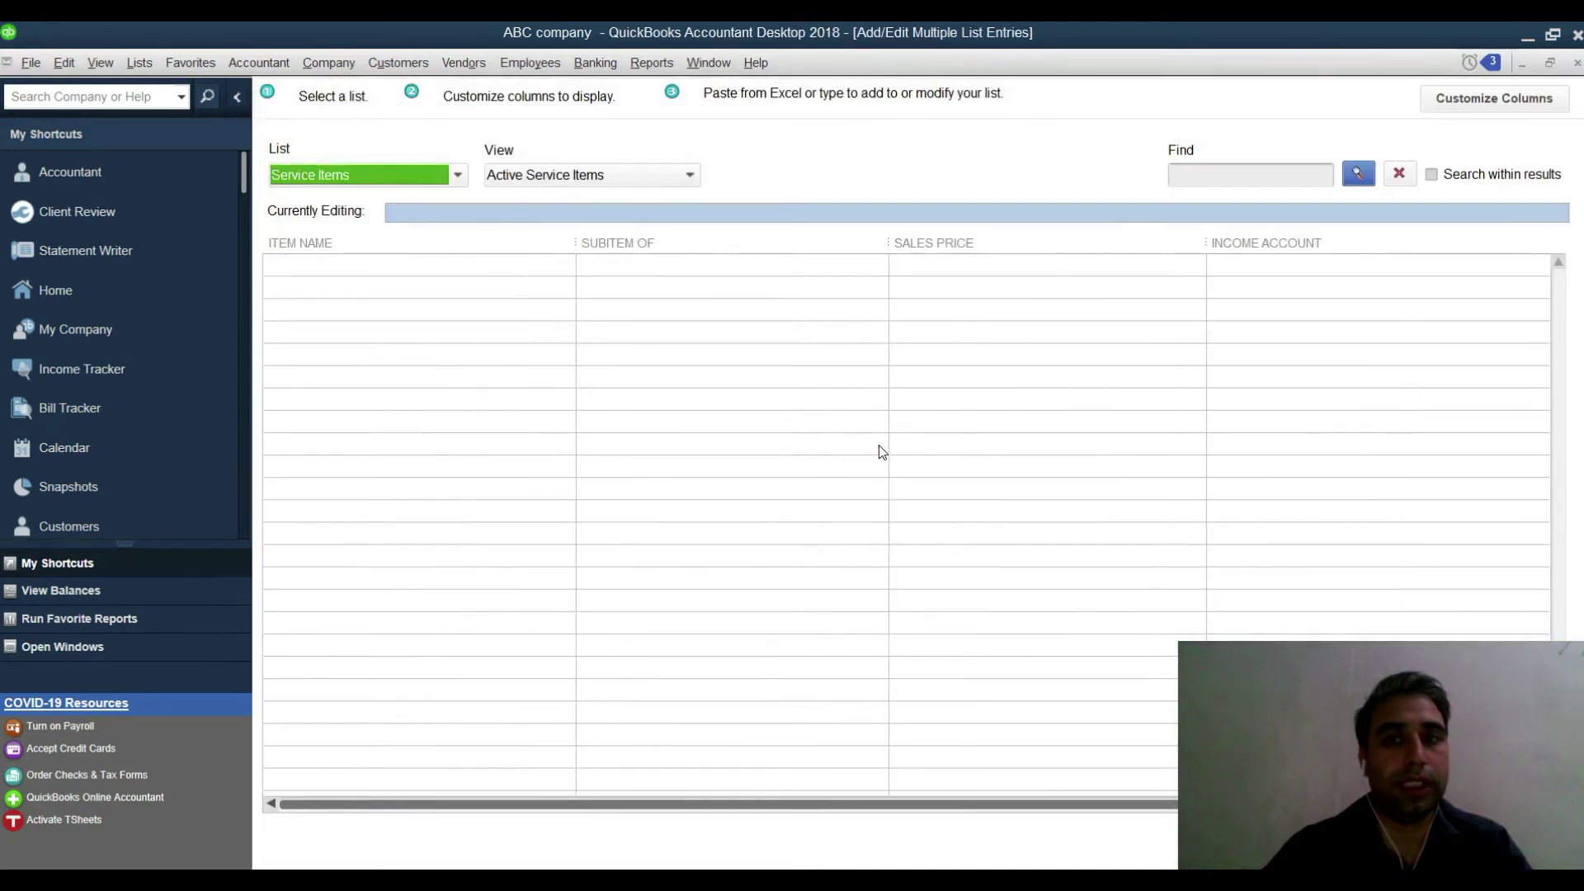
left_click(431, 179)
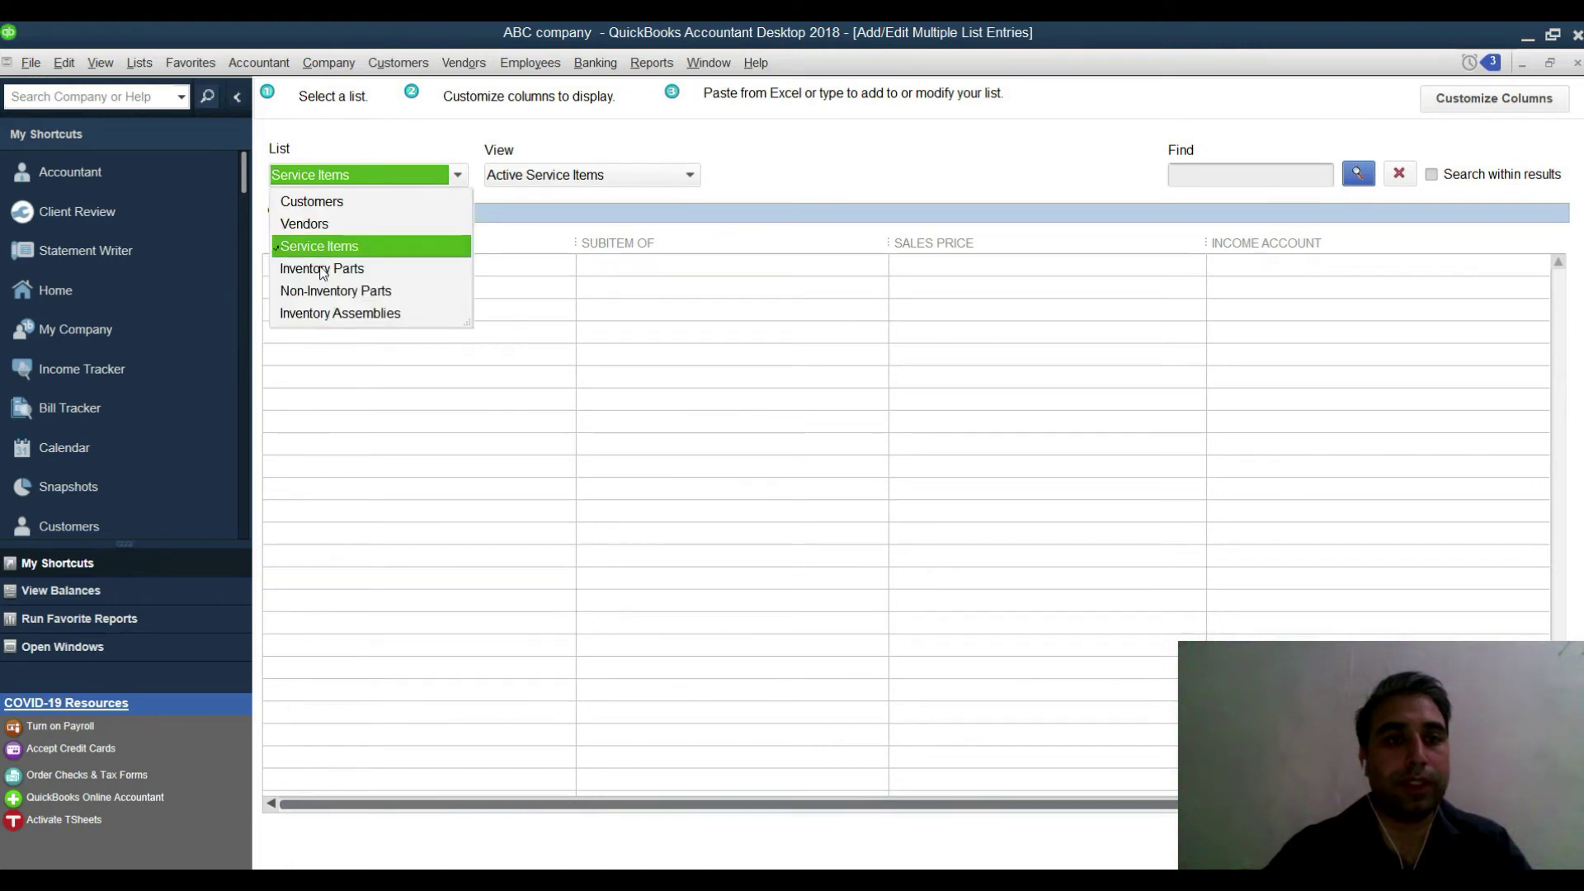
left_click(323, 268)
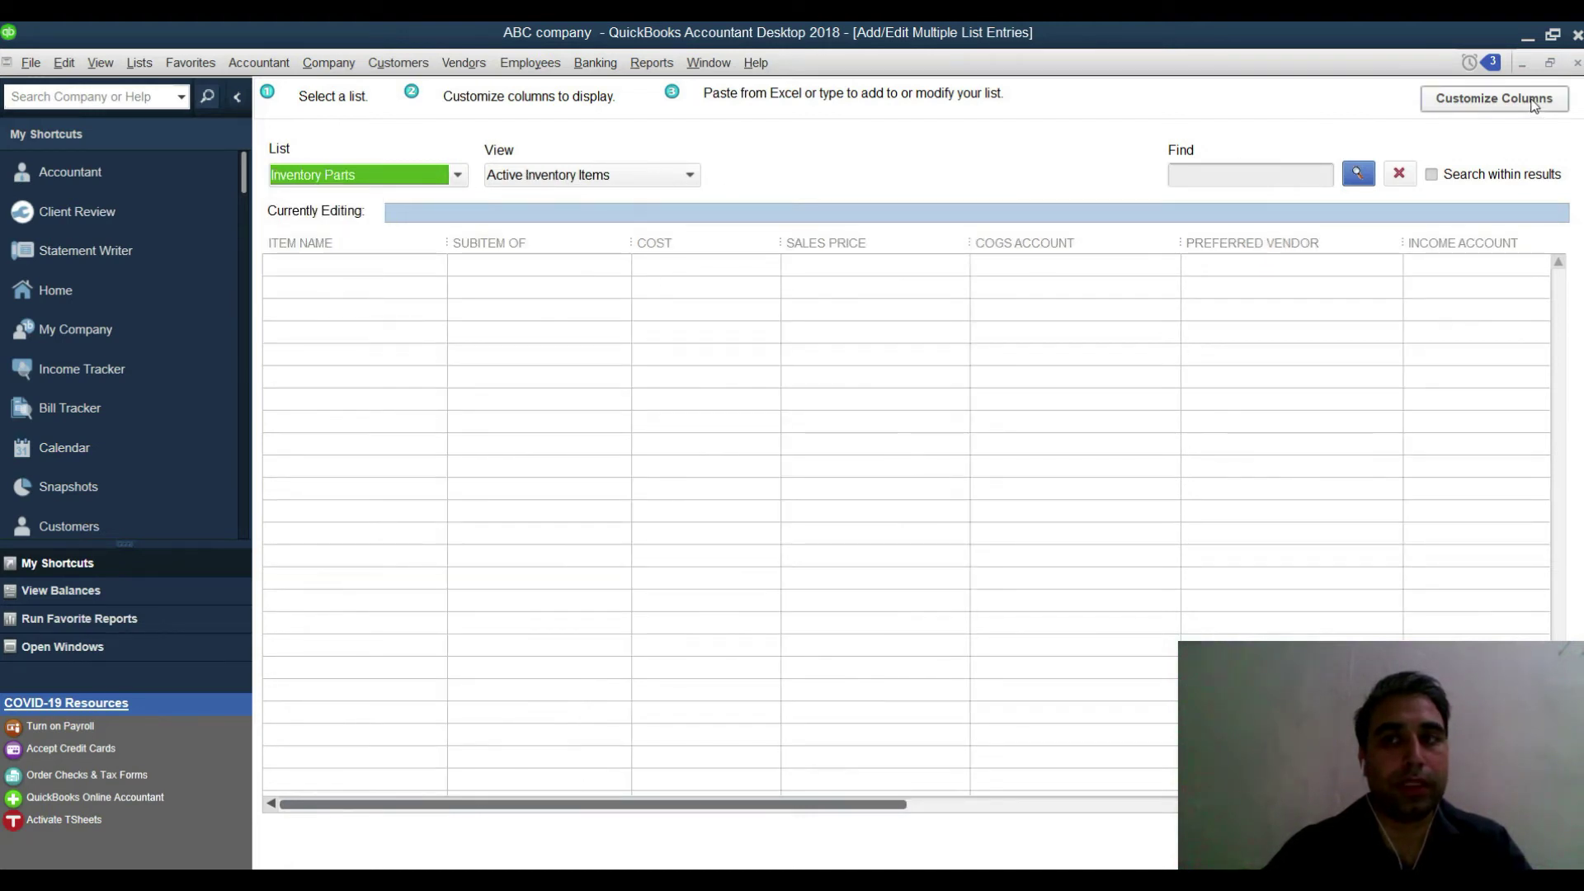
- Customize the Inventory Parts columns by removing Subitem of, Sales Price and Preferred Vendor from the chosen columns
left_click(1494, 98)
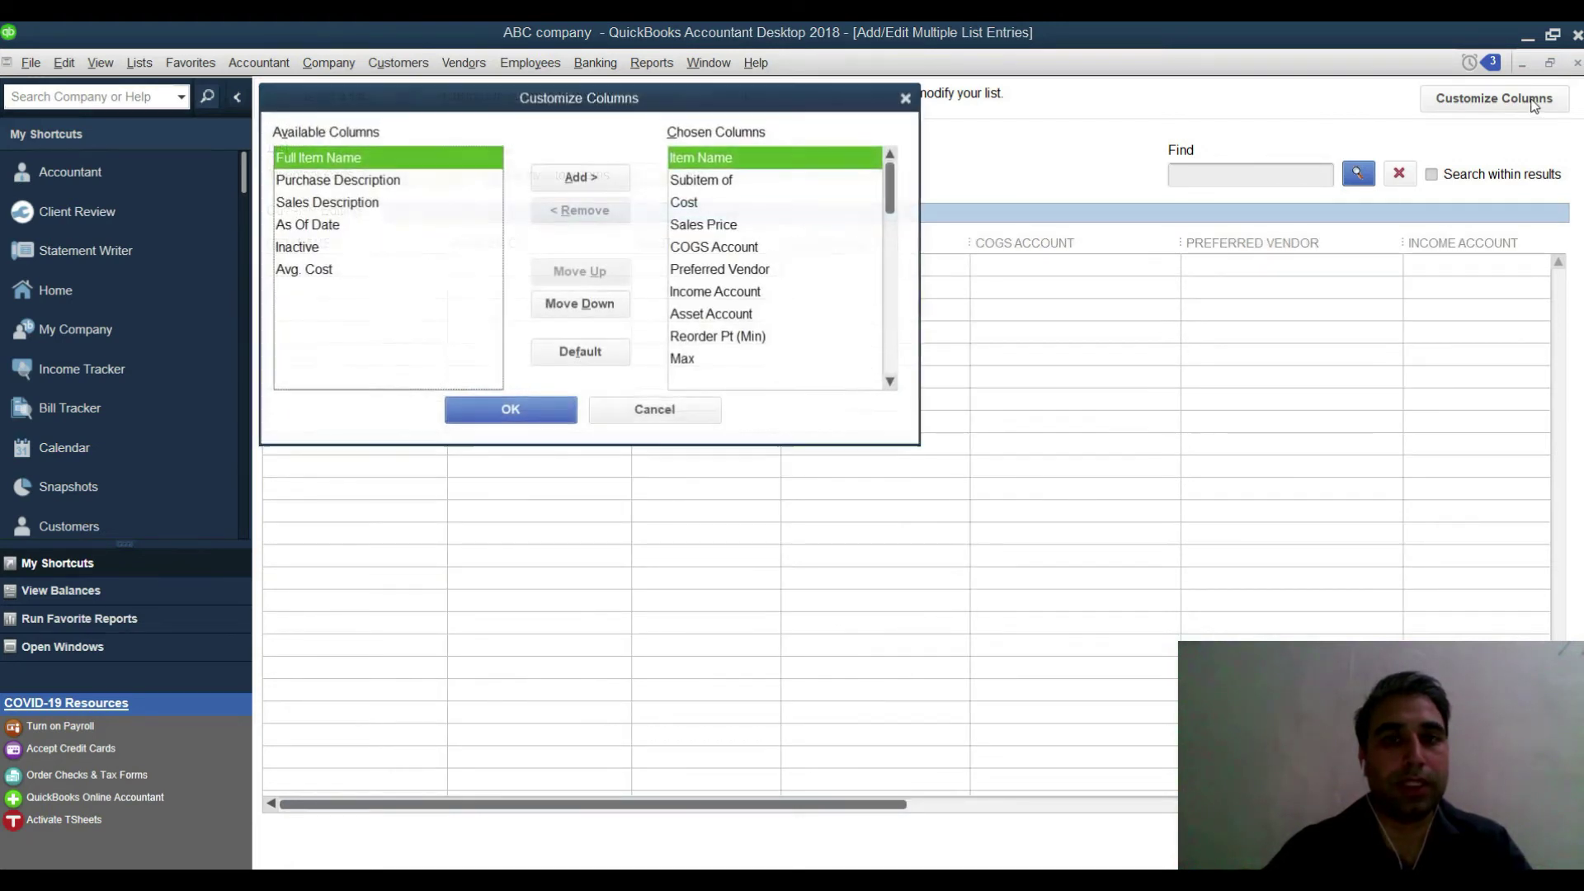
left_click(703, 180)
left_click(581, 210)
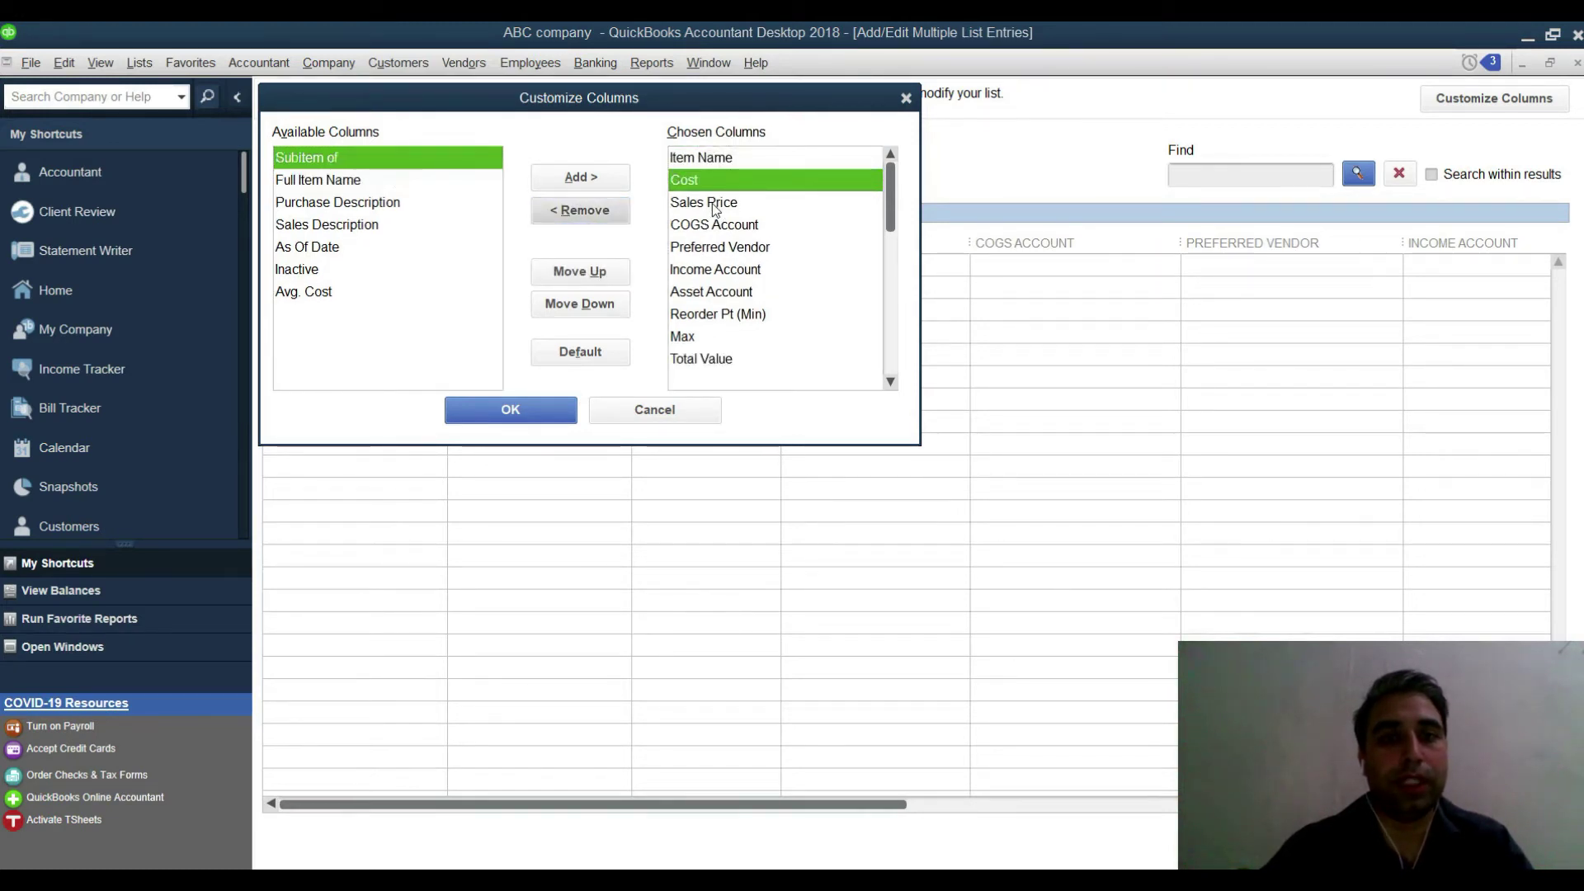
left_click(700, 202)
left_click(594, 213)
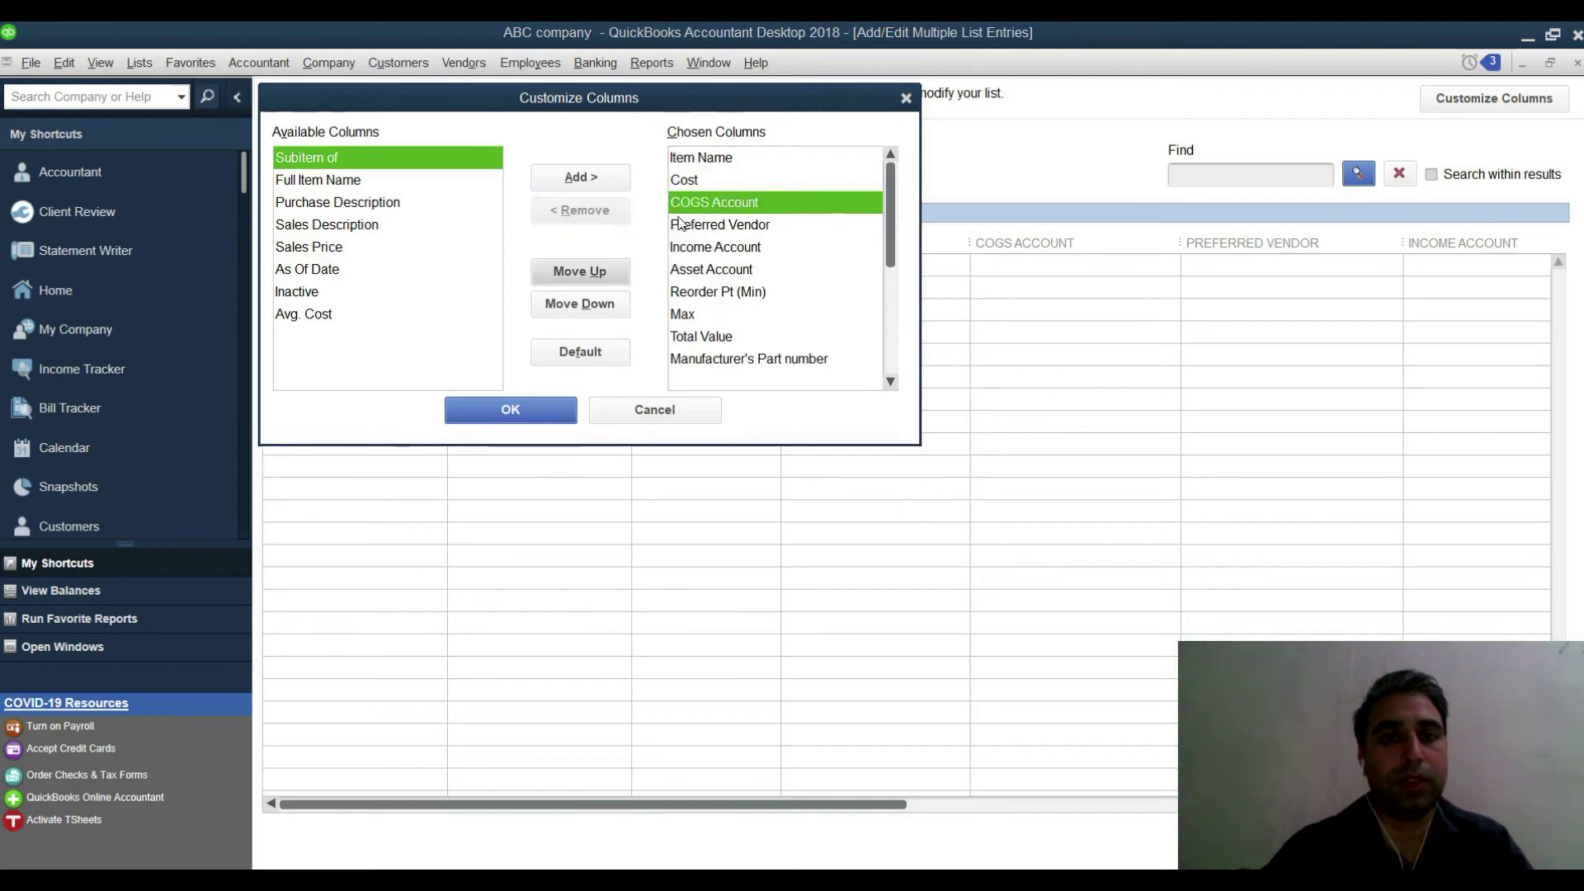
left_click(722, 226)
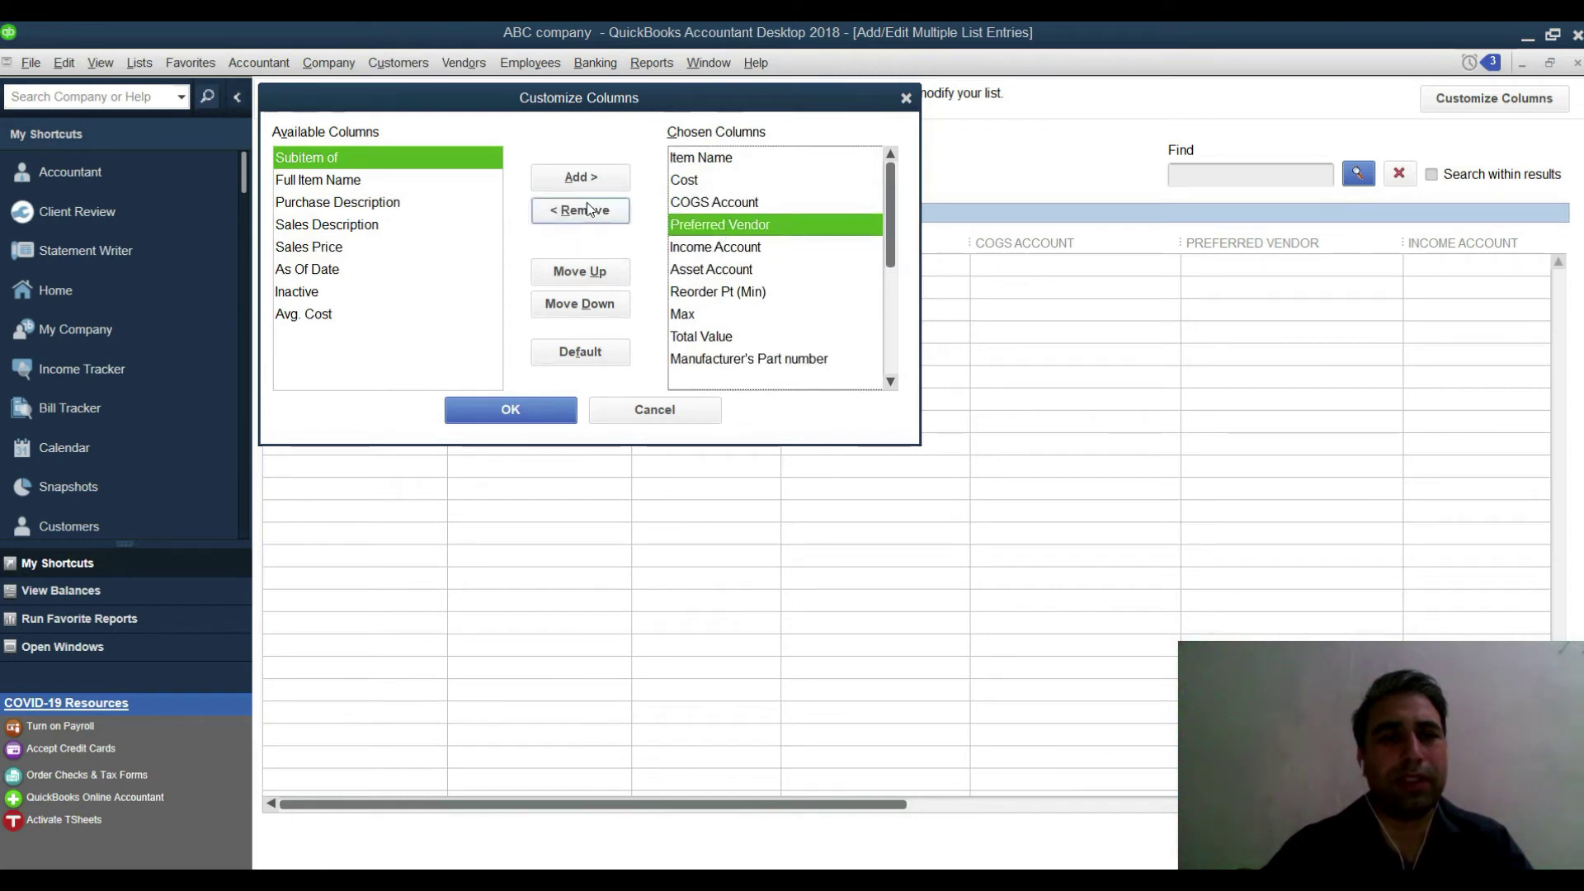
double_click(718, 231)
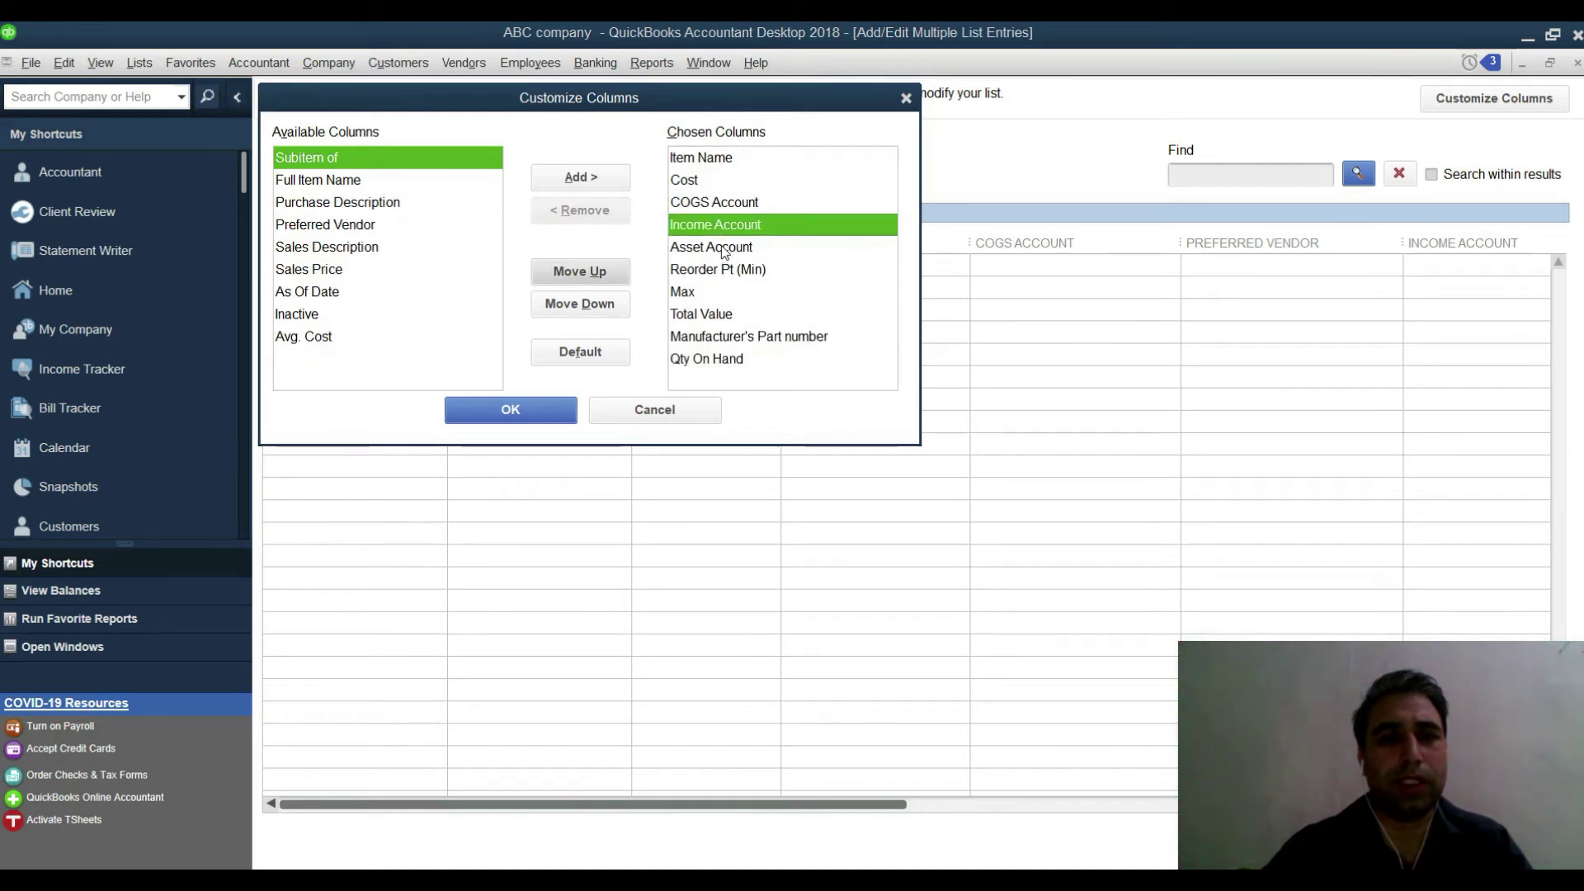
- Remove Reorder Pt (Min), Max and Manufacturer's Part number from the chosen columns
left_click(722, 250)
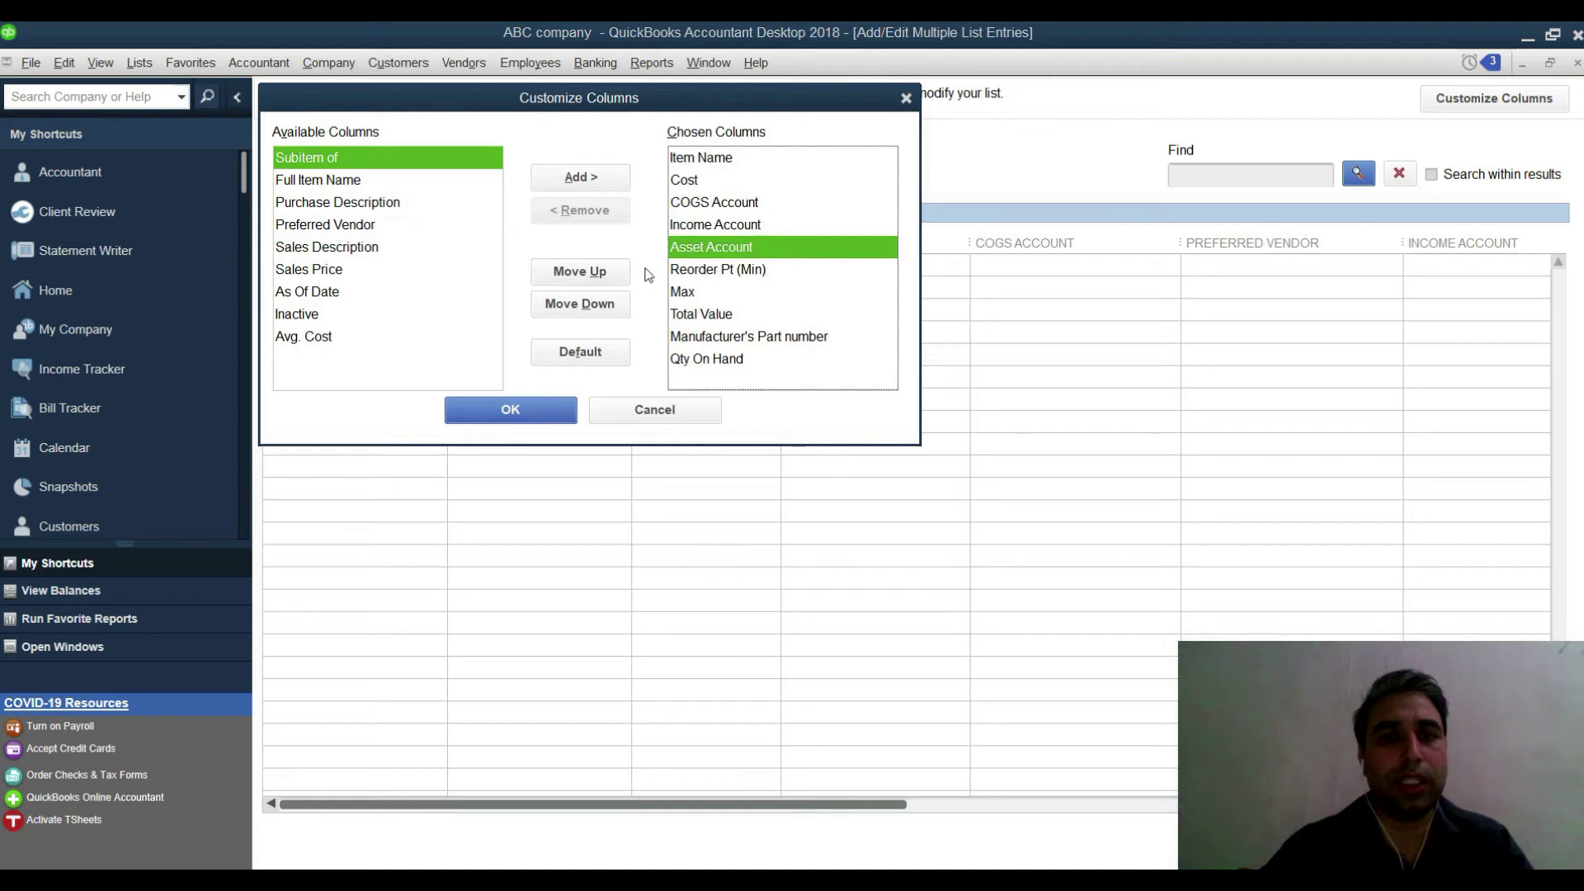
left_click(697, 272)
double_click(693, 274)
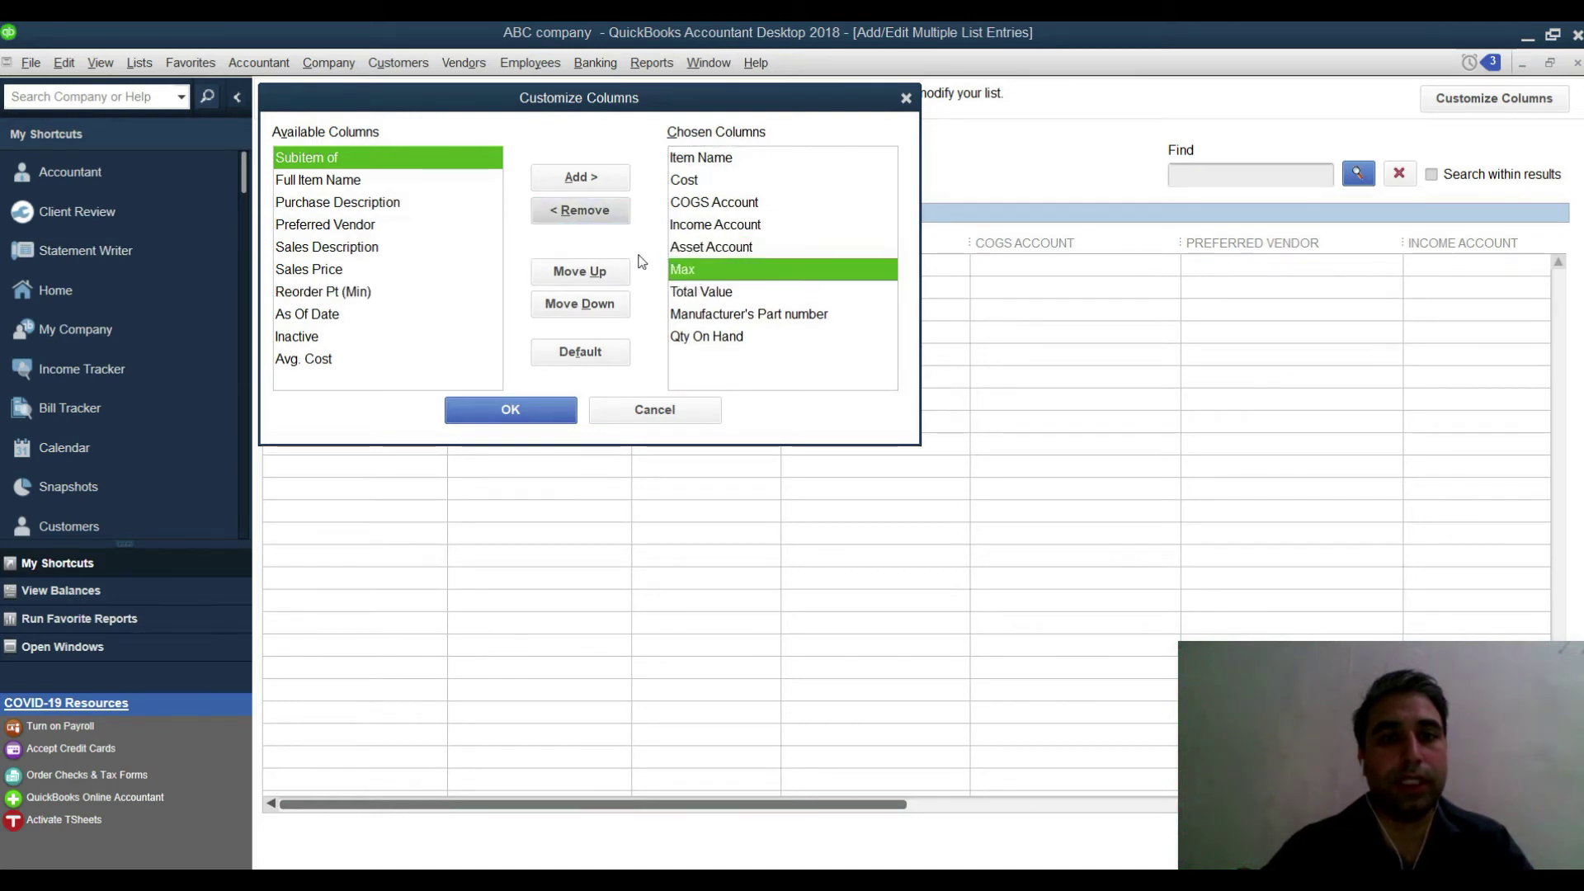
left_click(584, 212)
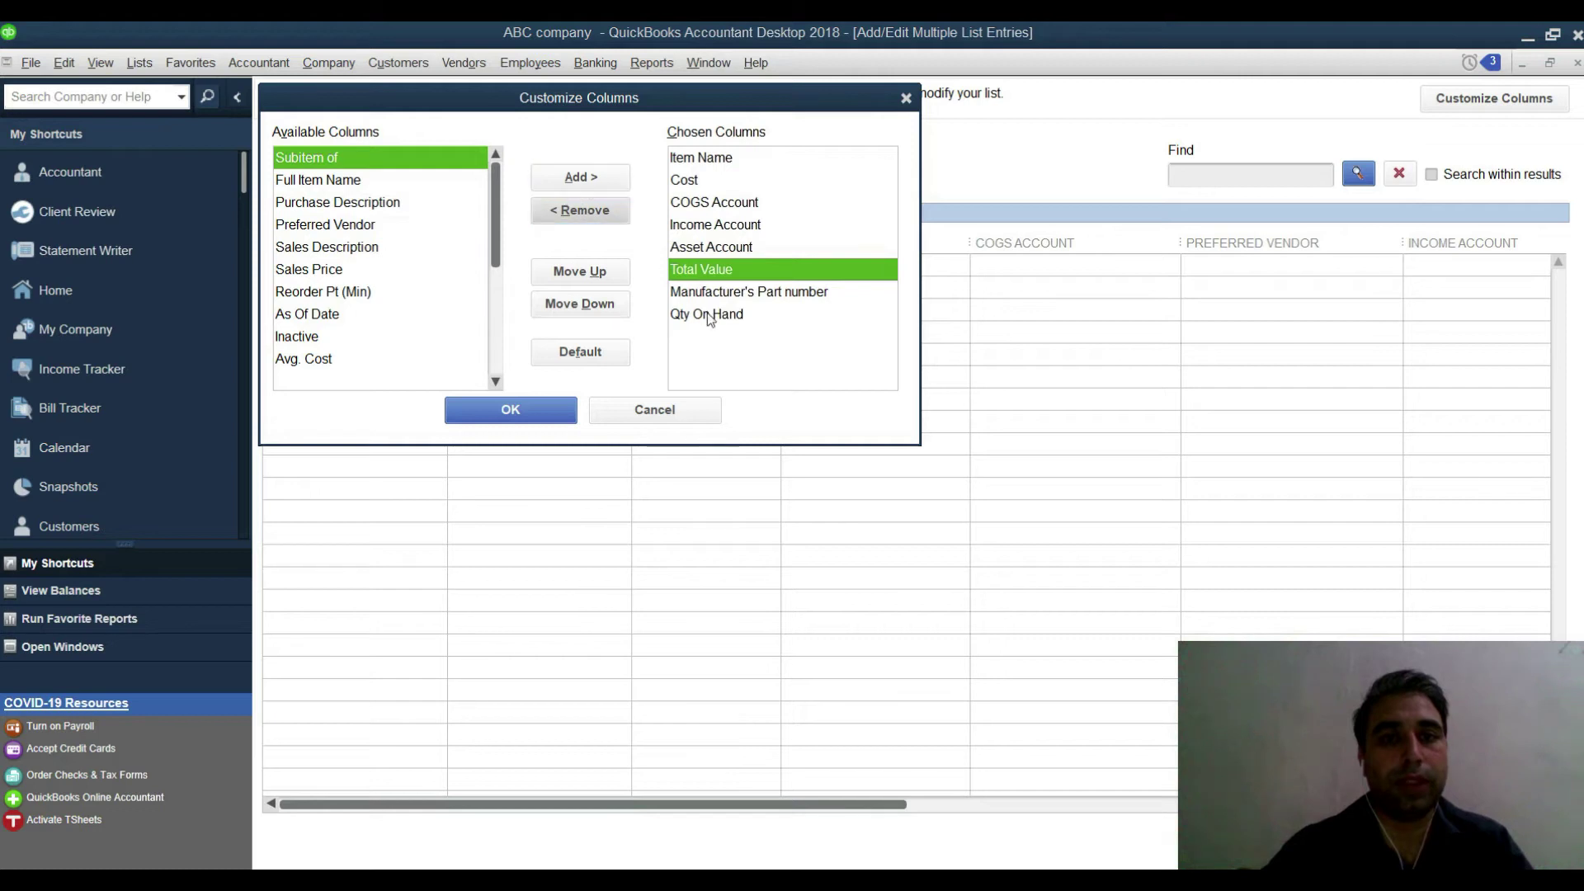
left_click(710, 292)
left_click(586, 209)
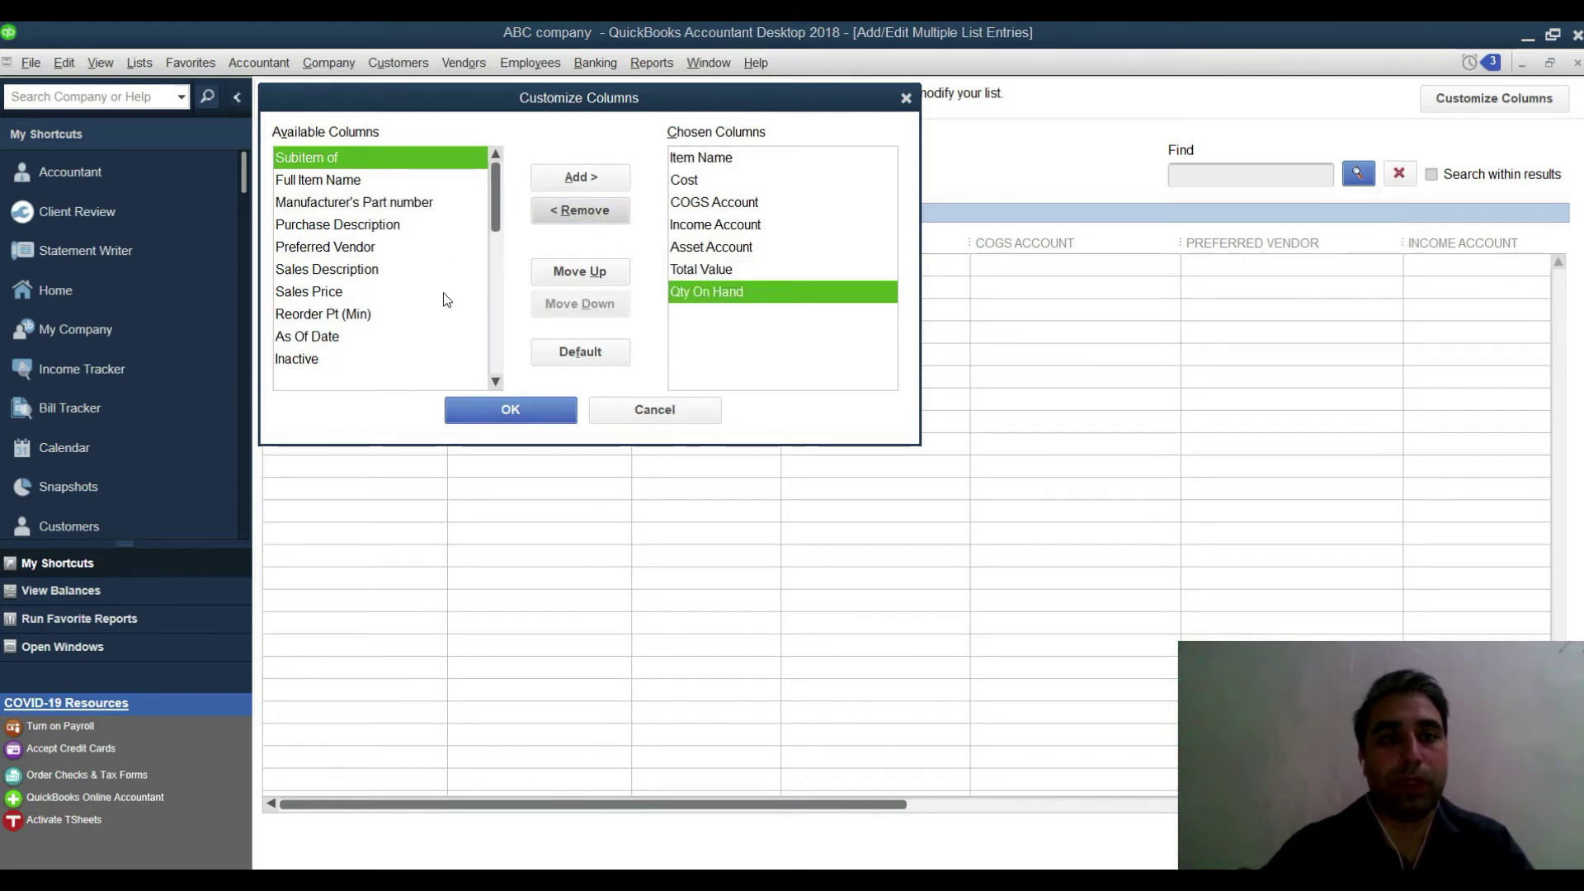
- Add As Of Date to the chosen columns and apply the column customization
scroll(445, 247, "down", 1)
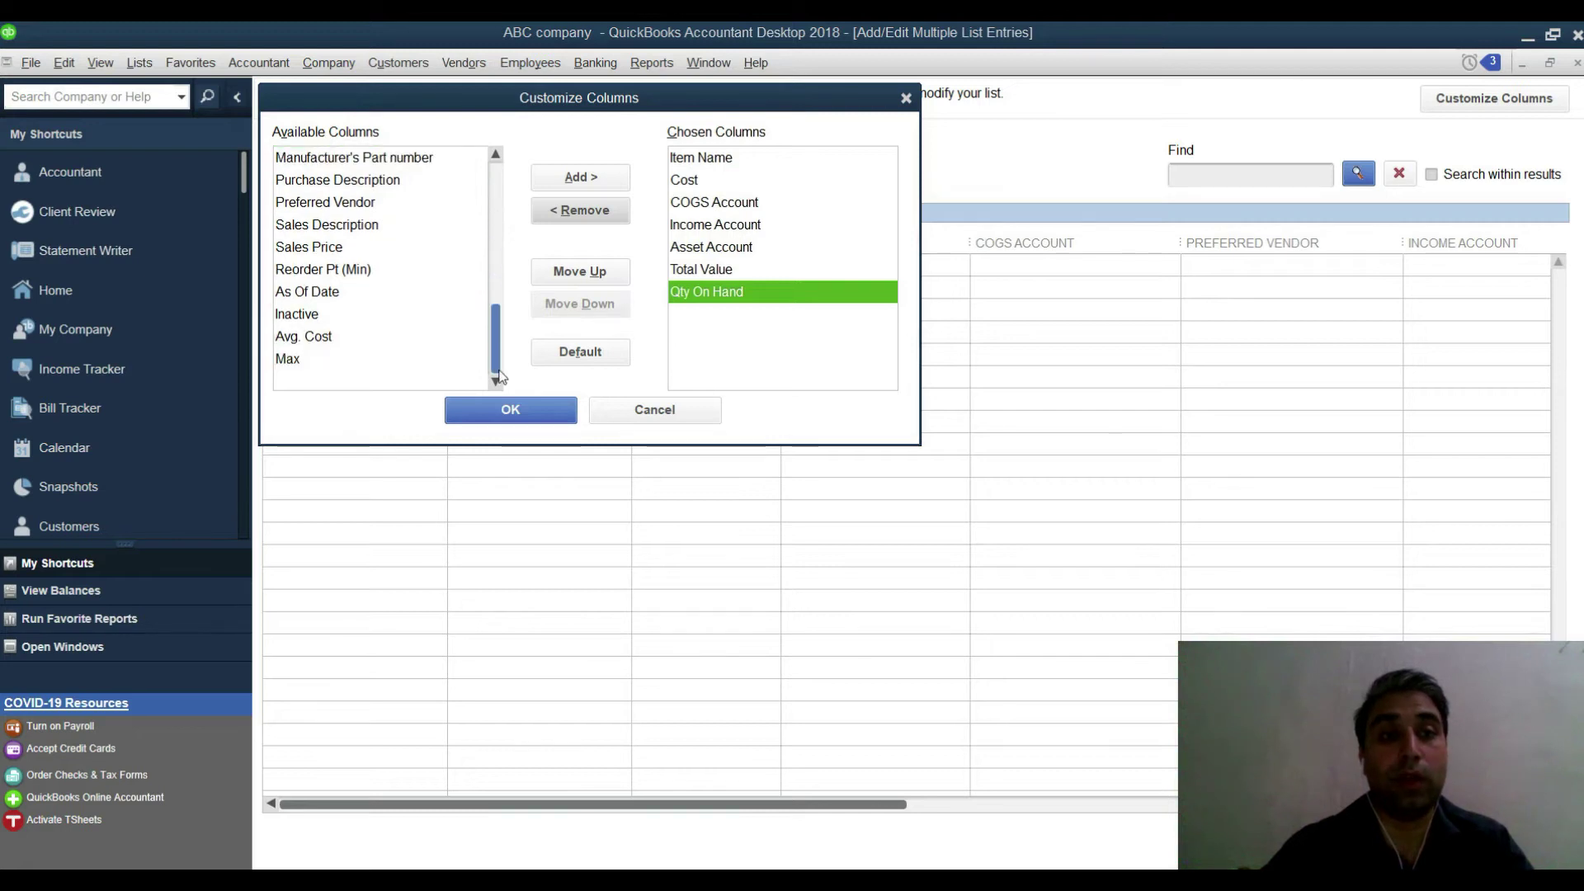
left_click(308, 293)
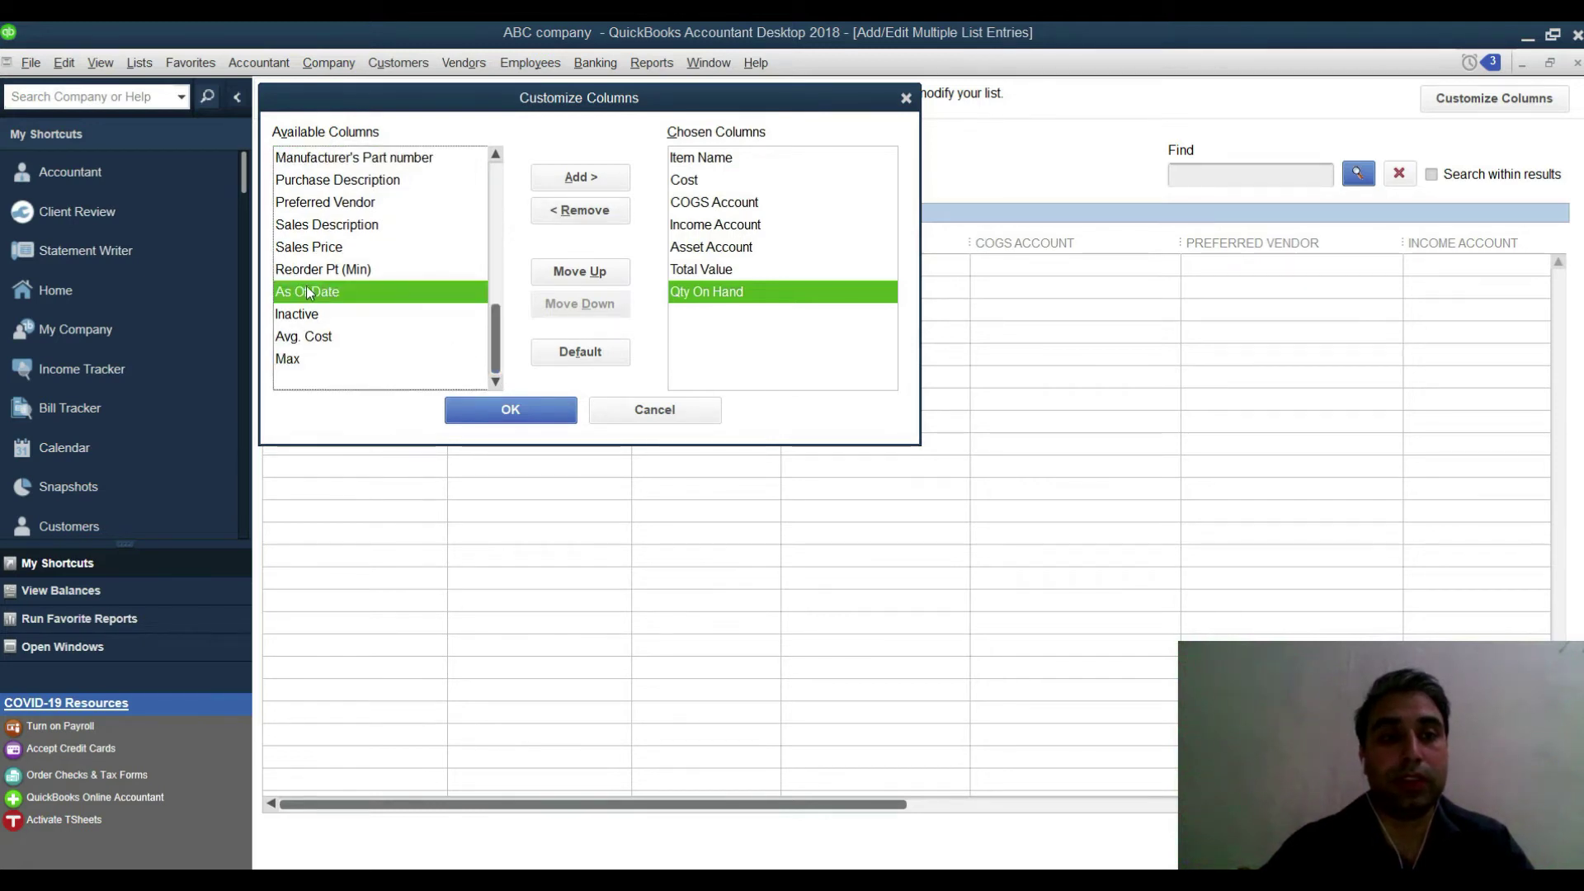
left_click(579, 176)
left_click(544, 410)
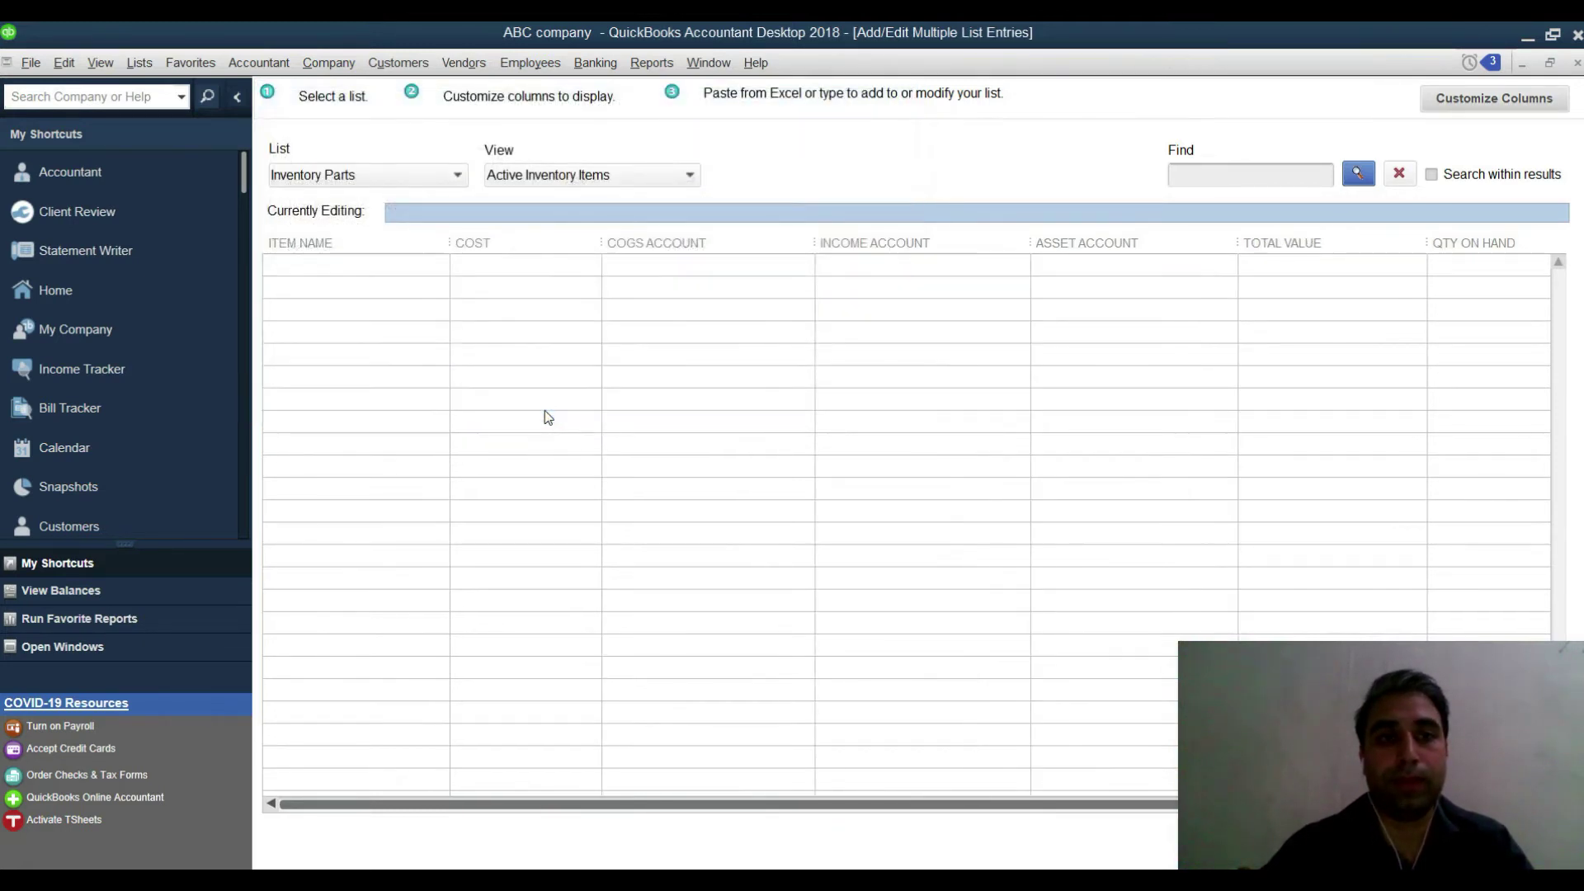
- Copy the names Item 01, Item 02 and Item 03 from the Excel inventory table into QuickBooks' Item Name column
key("alt+Tab")
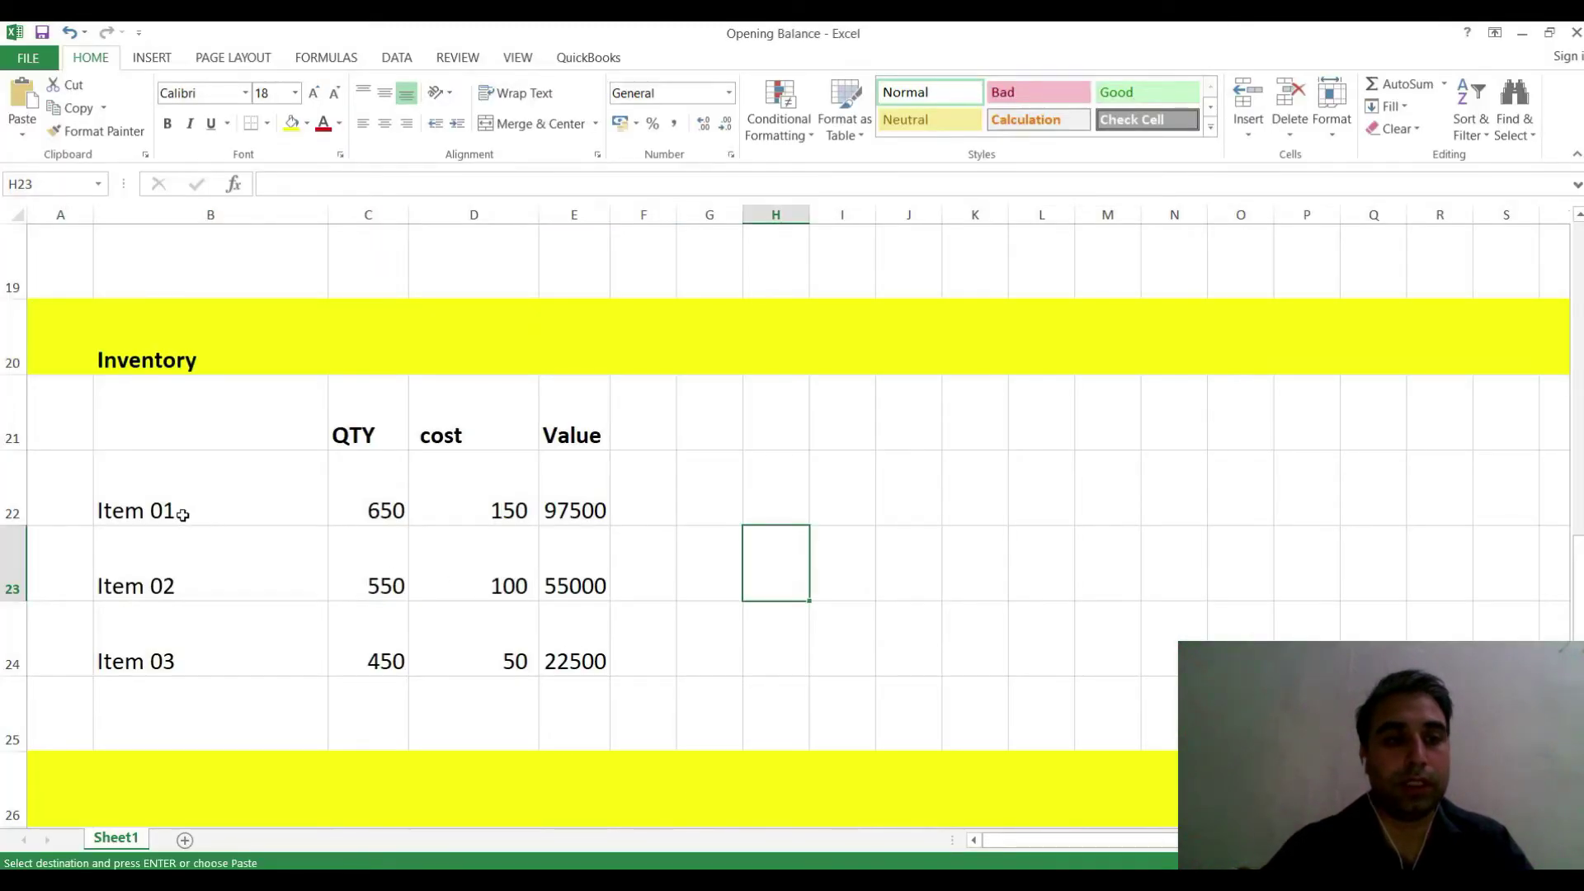
left_click_drag(184, 516, 159, 630)
key("ctrl+c")
key("alt+Tab")
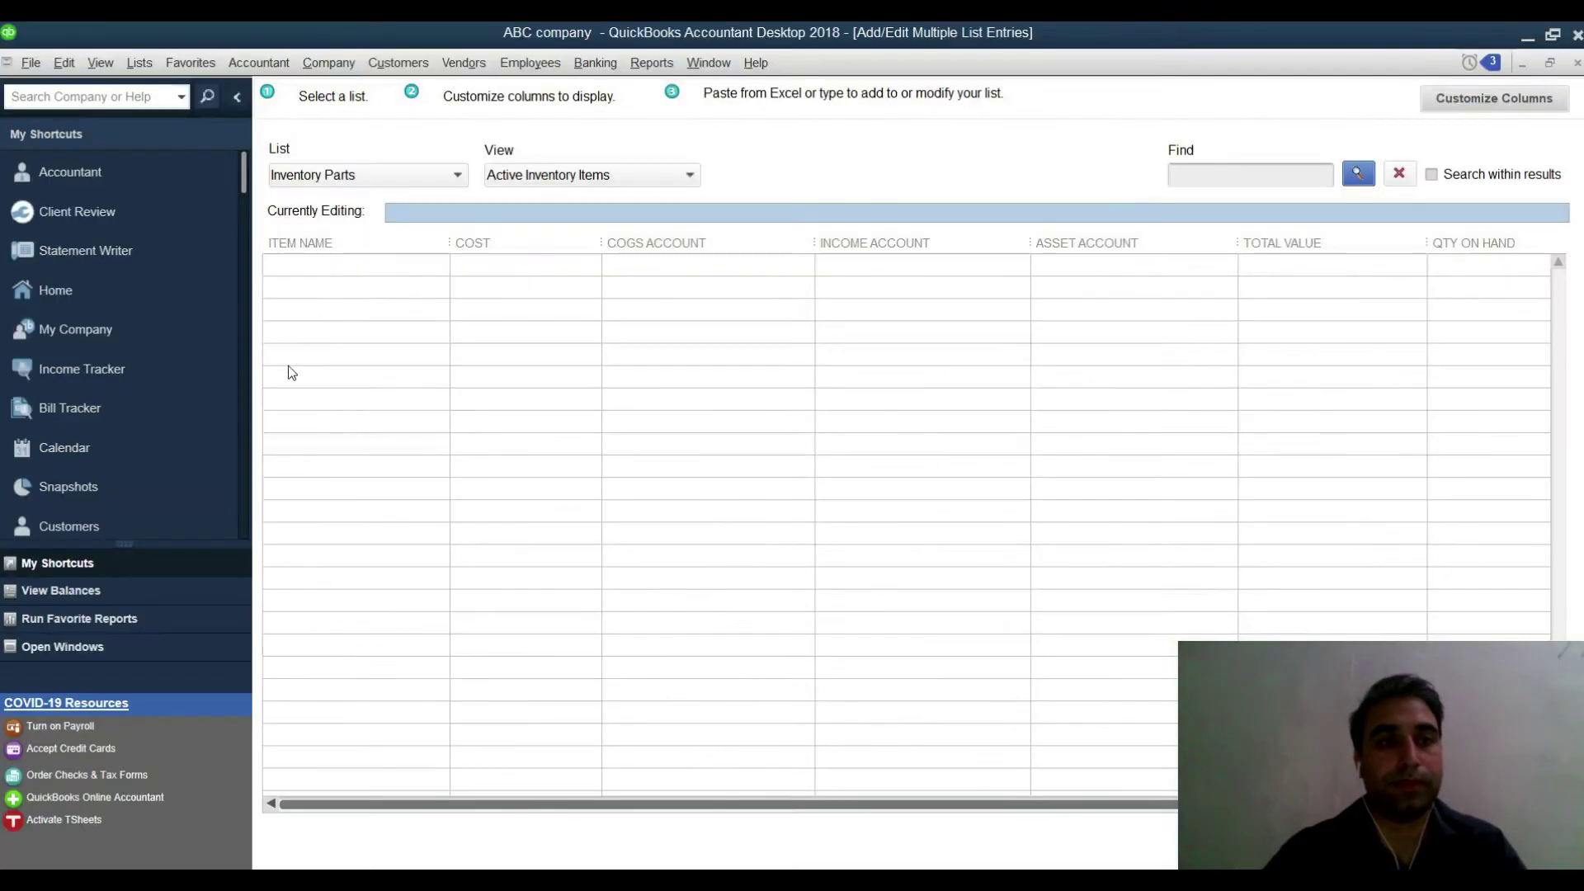
left_click(322, 276)
key("ctrl+v")
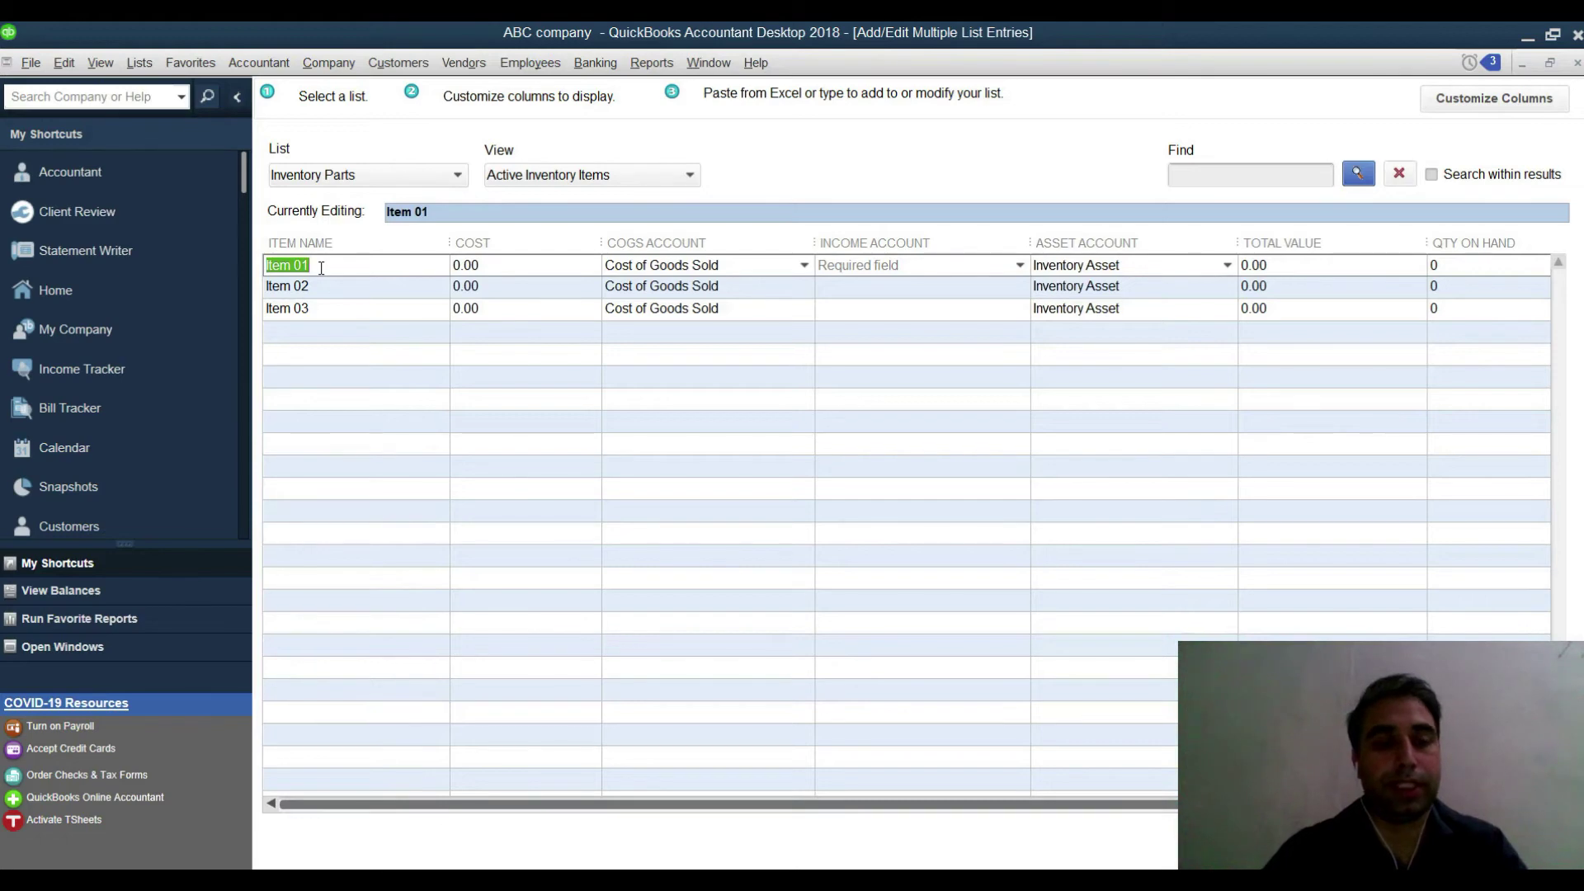
- Try to copy the three item costs from the Excel sheet into the Cost column in QuickBooks
key("alt+Tab")
left_click_drag(438, 495, 445, 622)
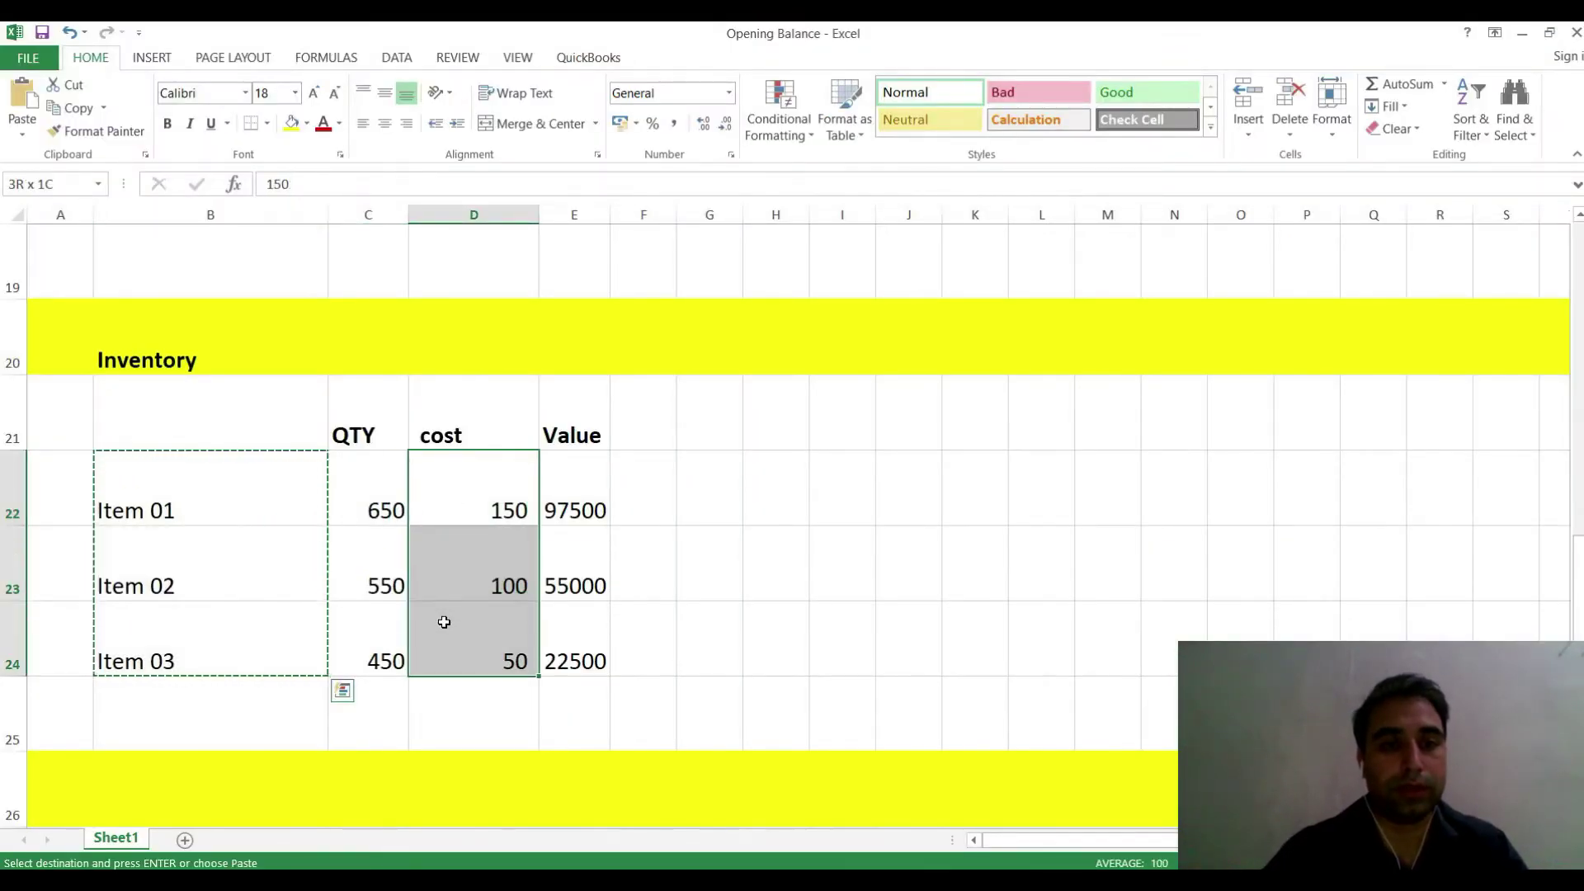
key("ctrl+c")
key("alt+Tab")
left_click_drag(479, 265, 462, 273)
double_click(507, 265)
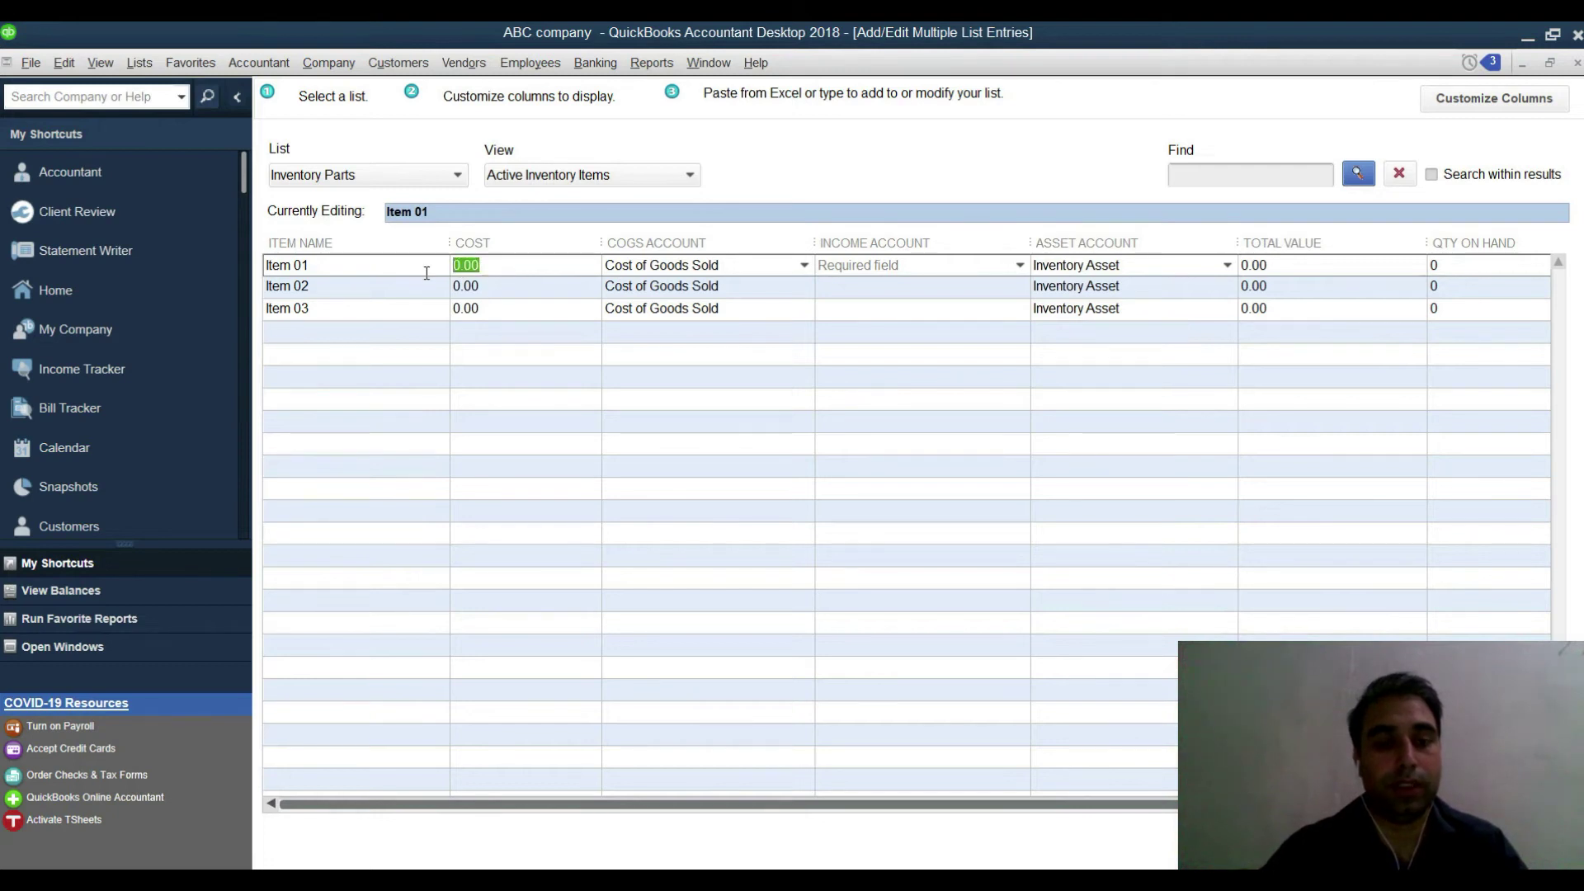
key("ctrl+v")
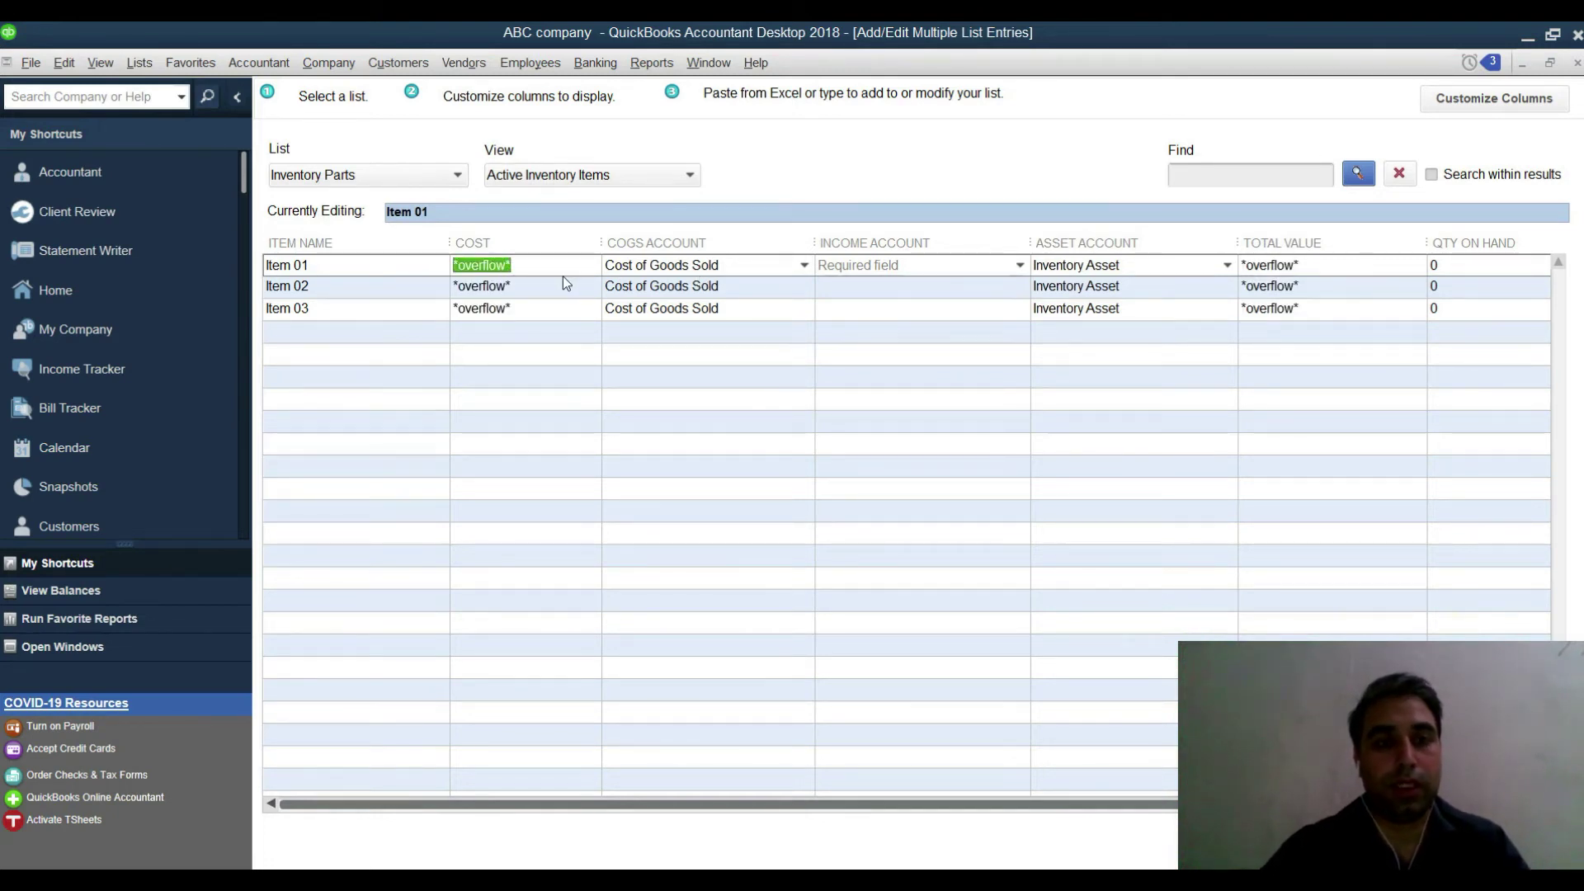
- In Excel, change the format of the three inventory cost cells D22:D24 to Number
key("alt+Tab")
left_click(669, 545)
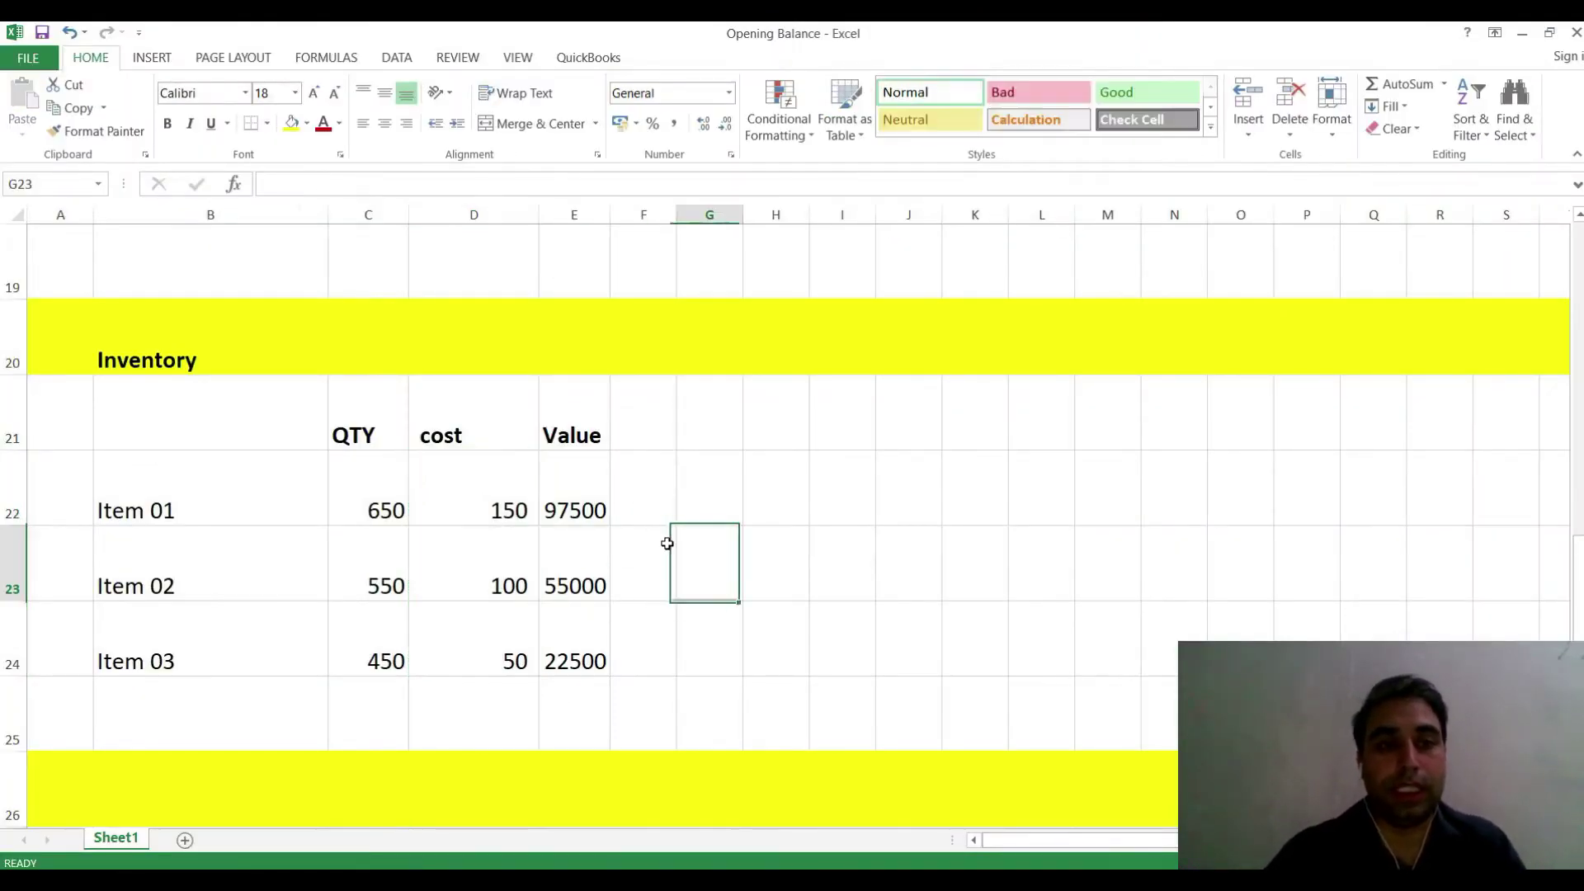
left_click(484, 493)
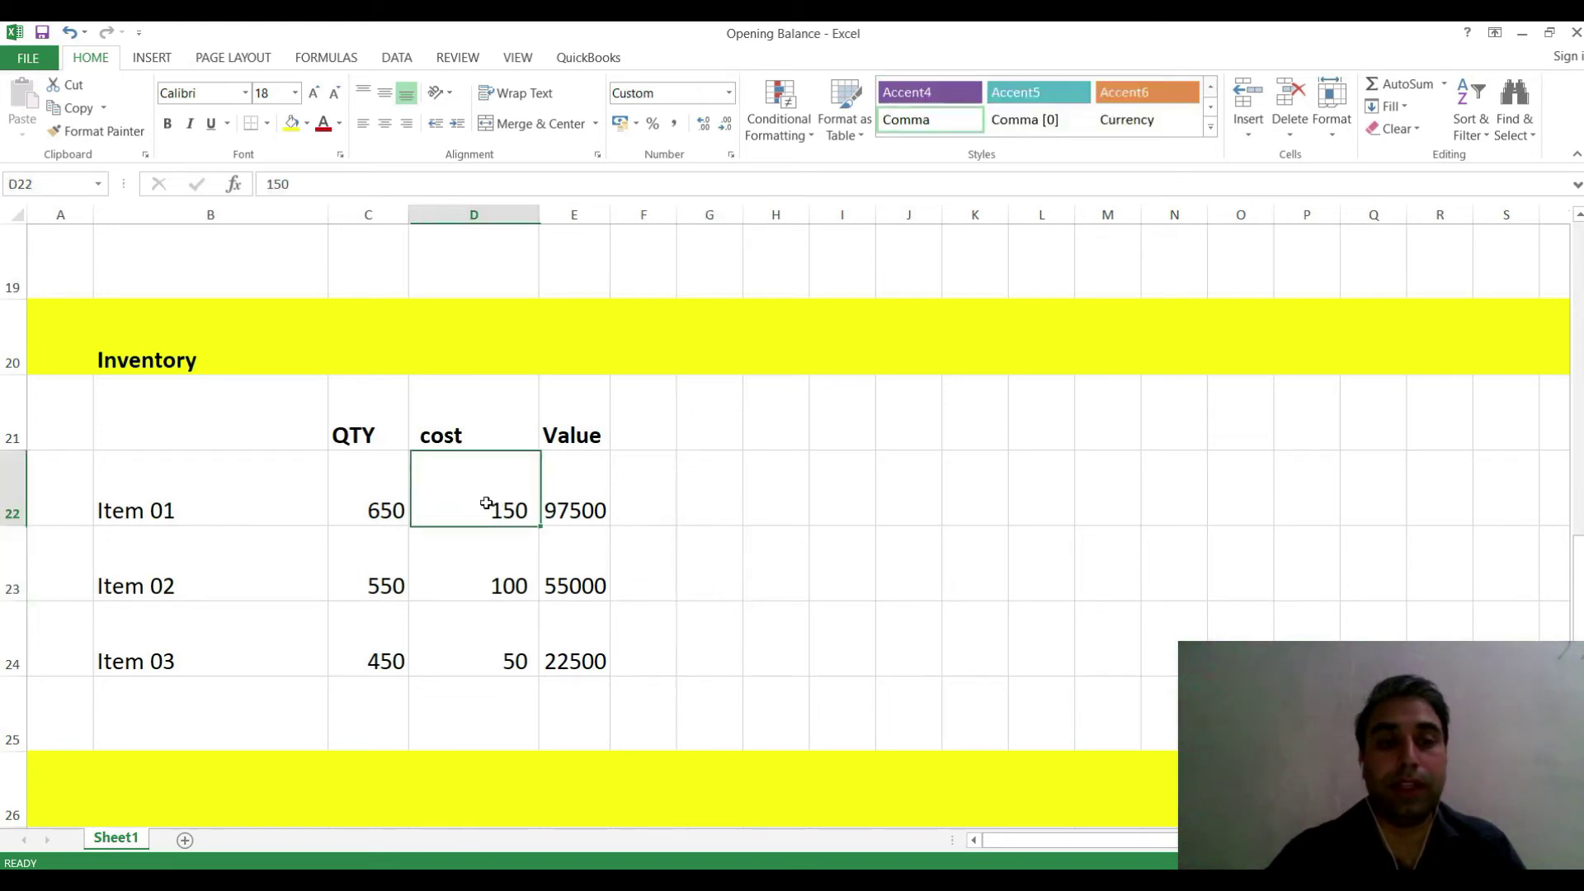
left_click(665, 598)
left_click_drag(507, 495, 511, 655)
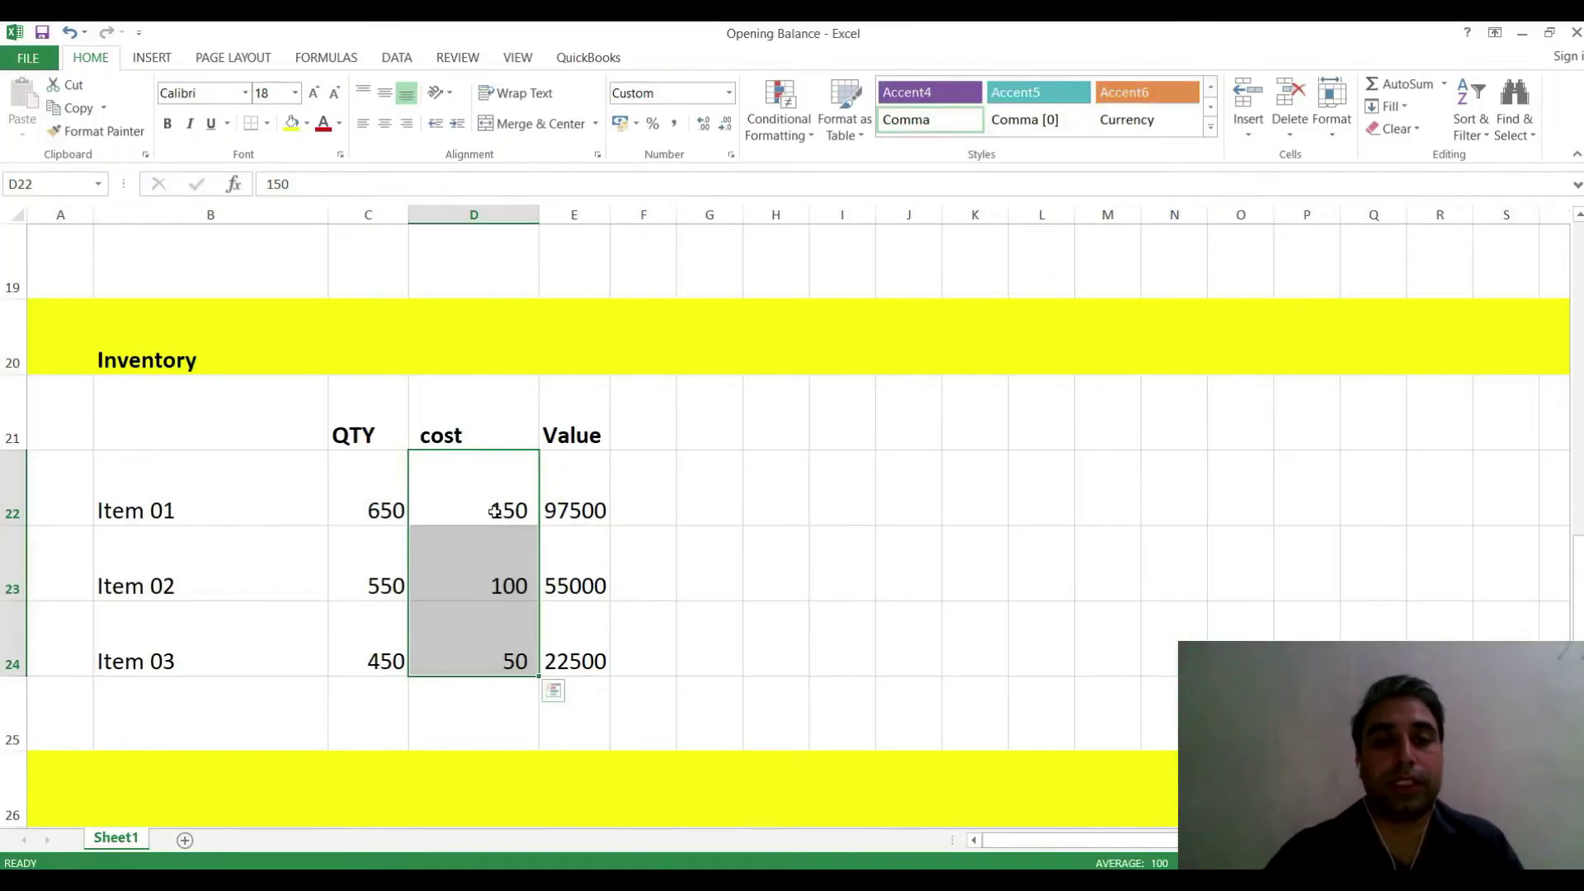
right_click(497, 517)
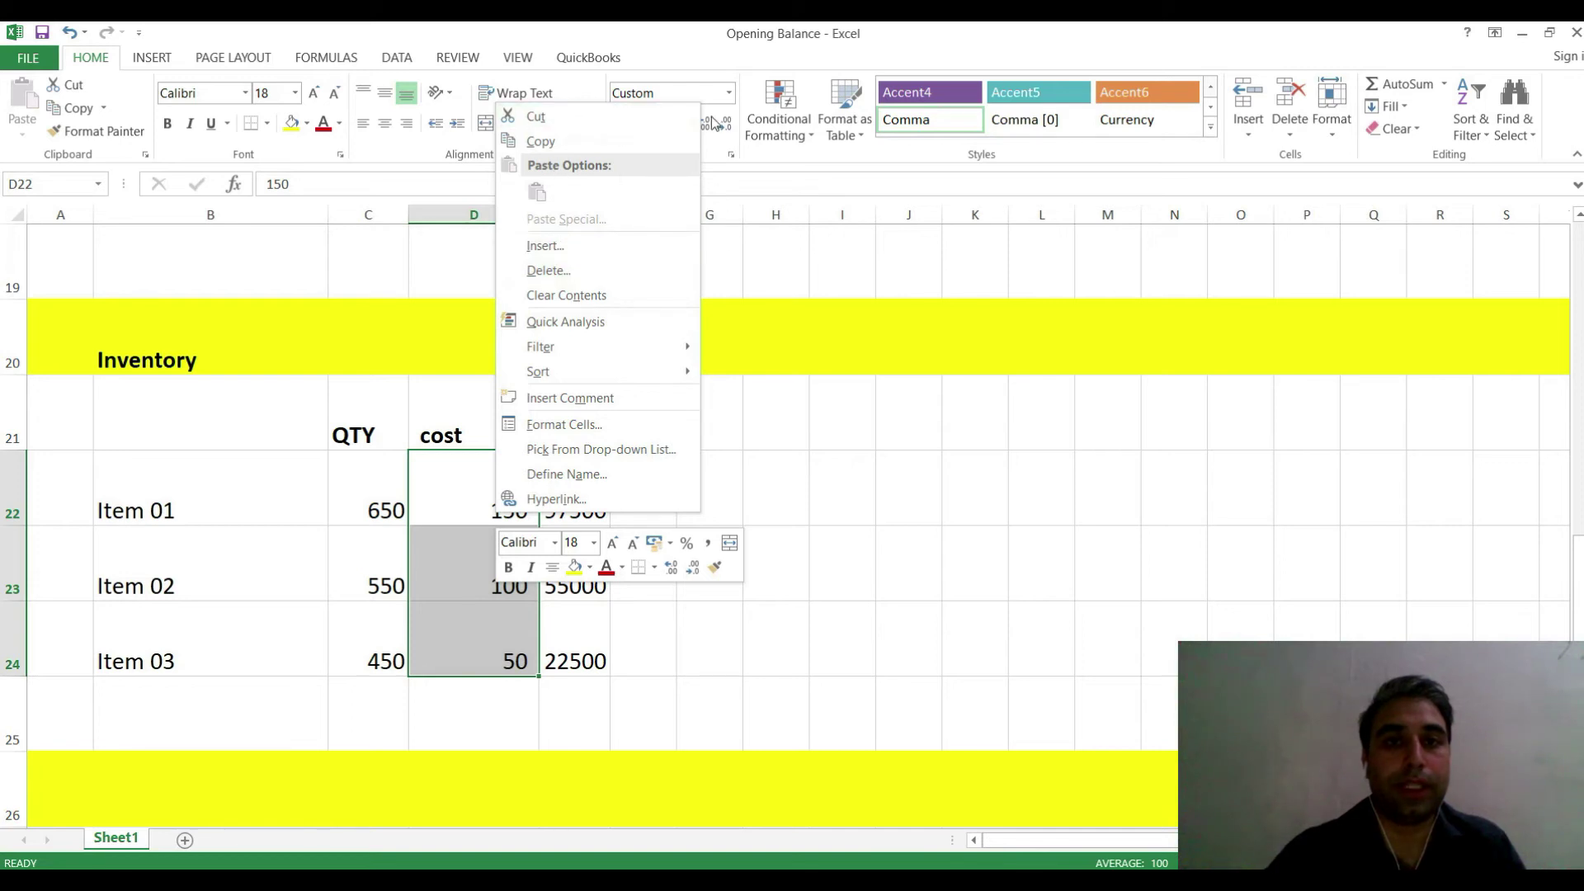
left_click(735, 99)
left_click(730, 93)
left_click(672, 166)
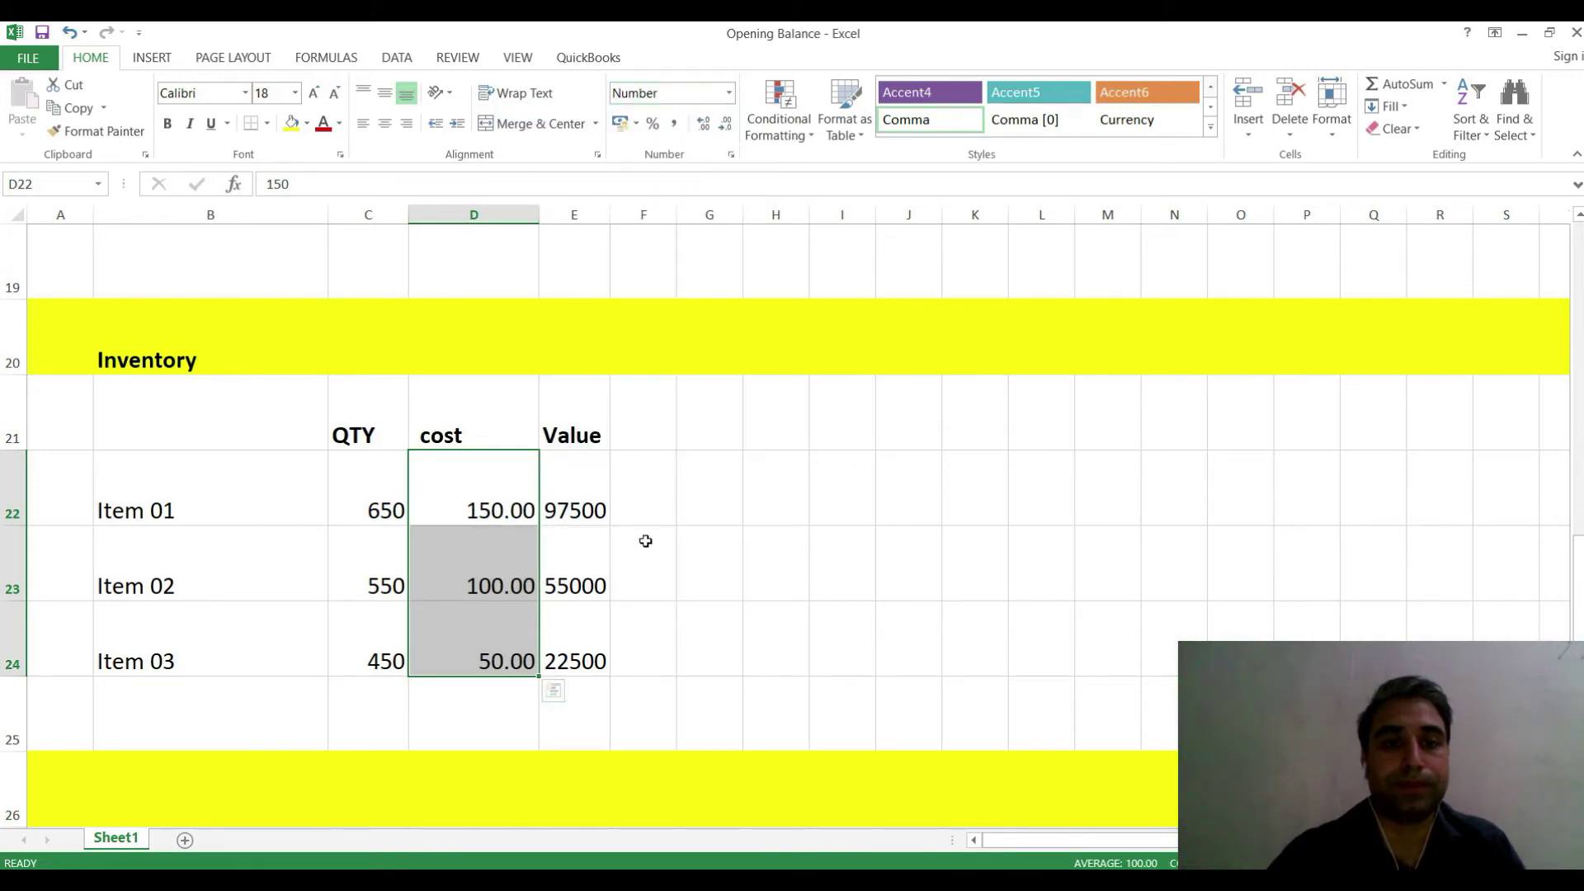
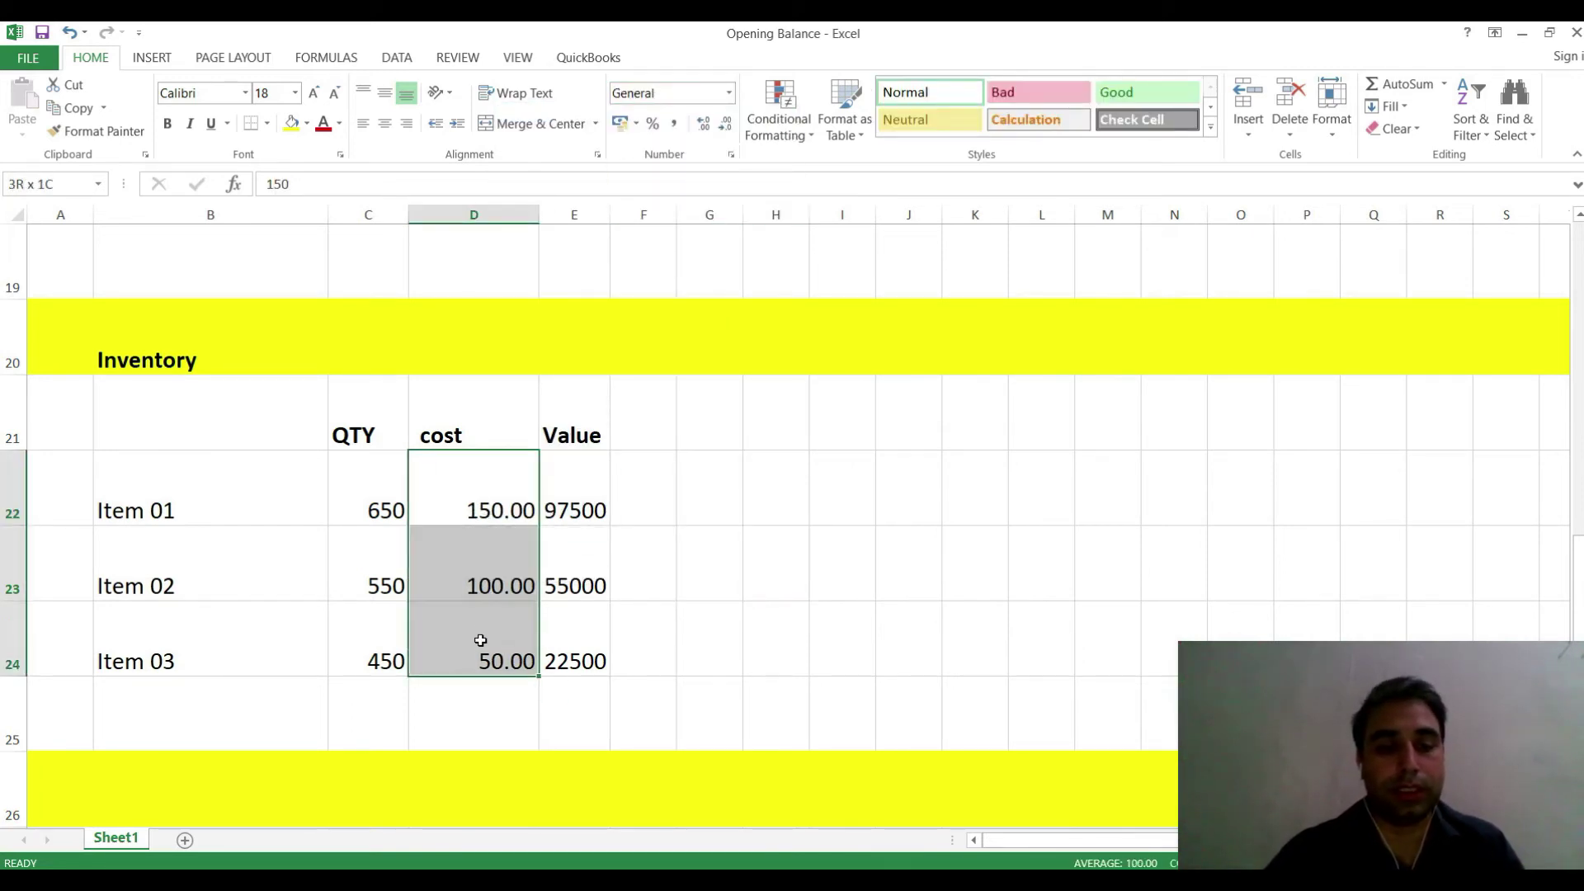
- Copy the costs 150.00, 100.00 and 50.00 into QuickBooks' Cost column and set all three items' income account to Sales
key("ctrl+c")
key("alt+Tab")
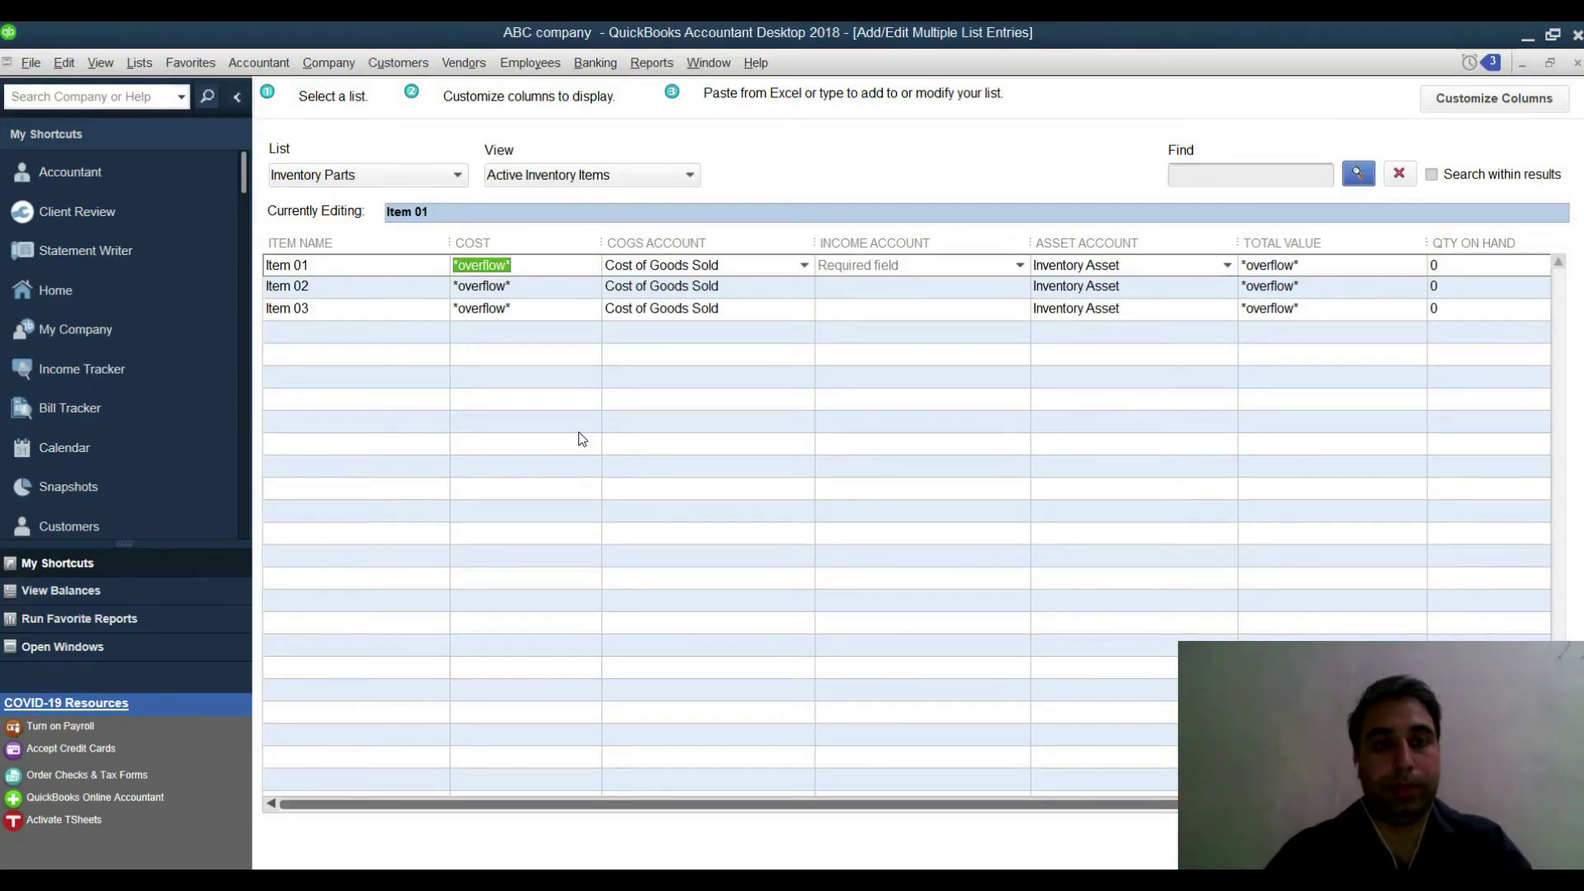
key("ctrl+v")
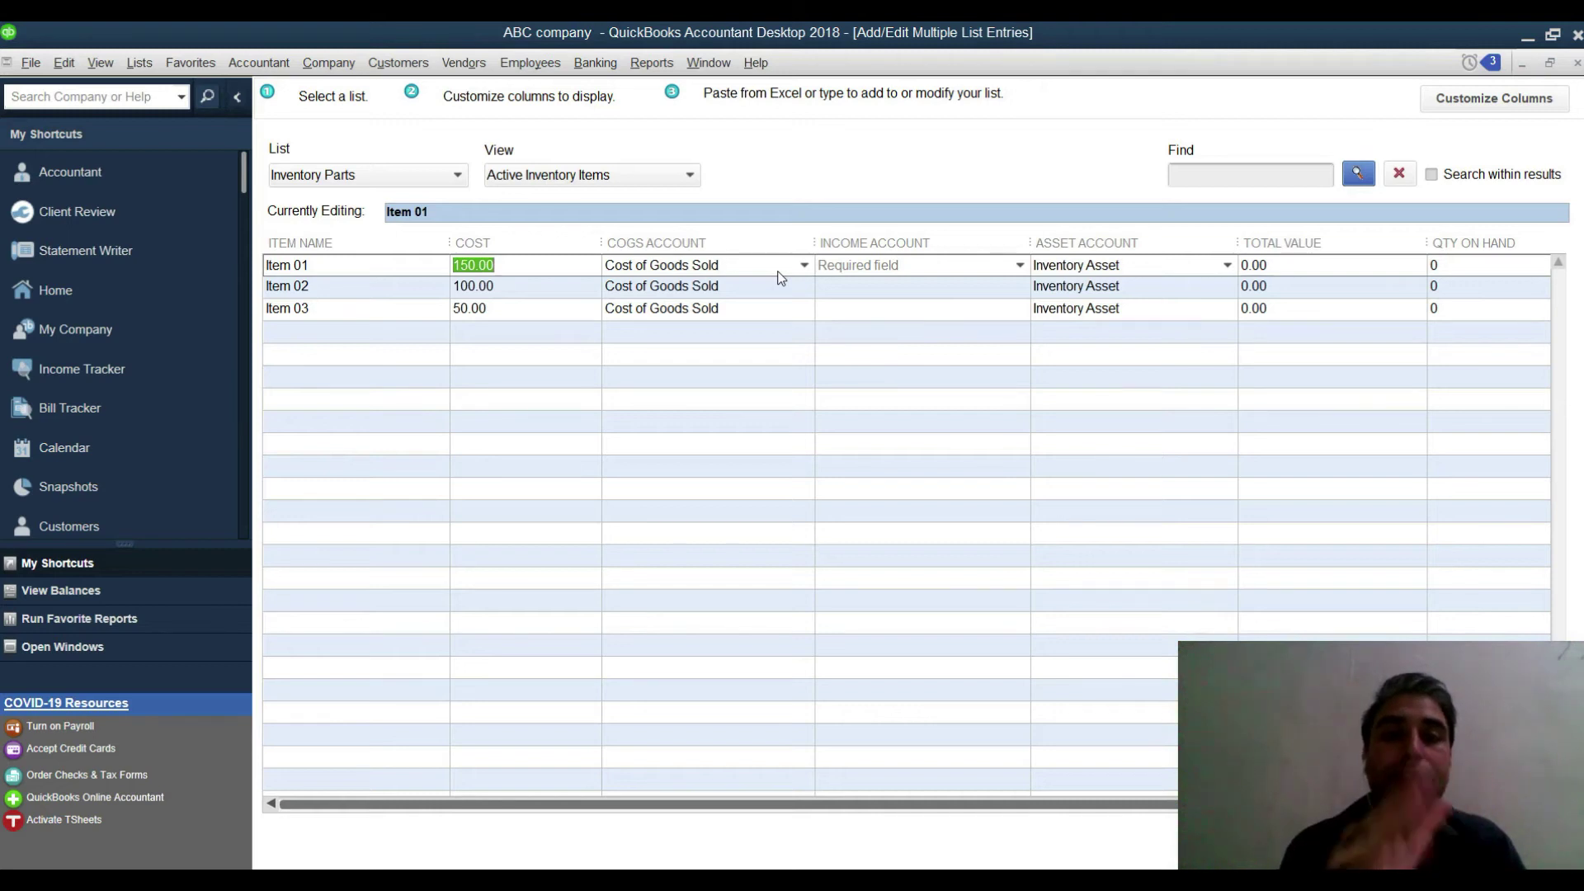
left_click(907, 265)
key("ctrl+v")
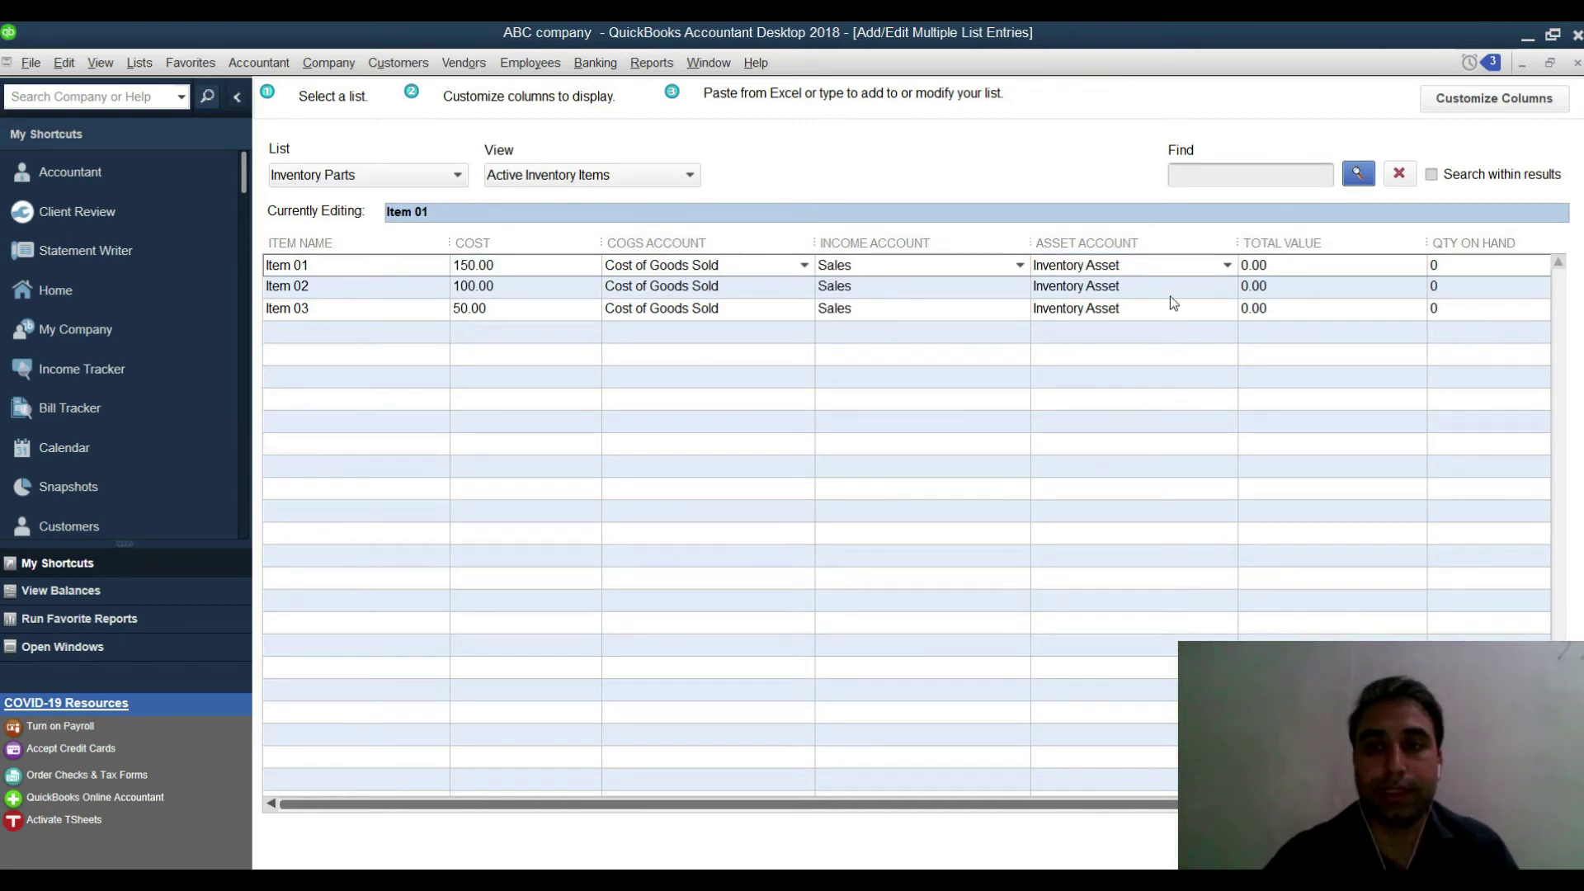
- Copy the quantities 650, 550 and 450 from Excel into QuickBooks' Qty On Hand column
left_click(1296, 263)
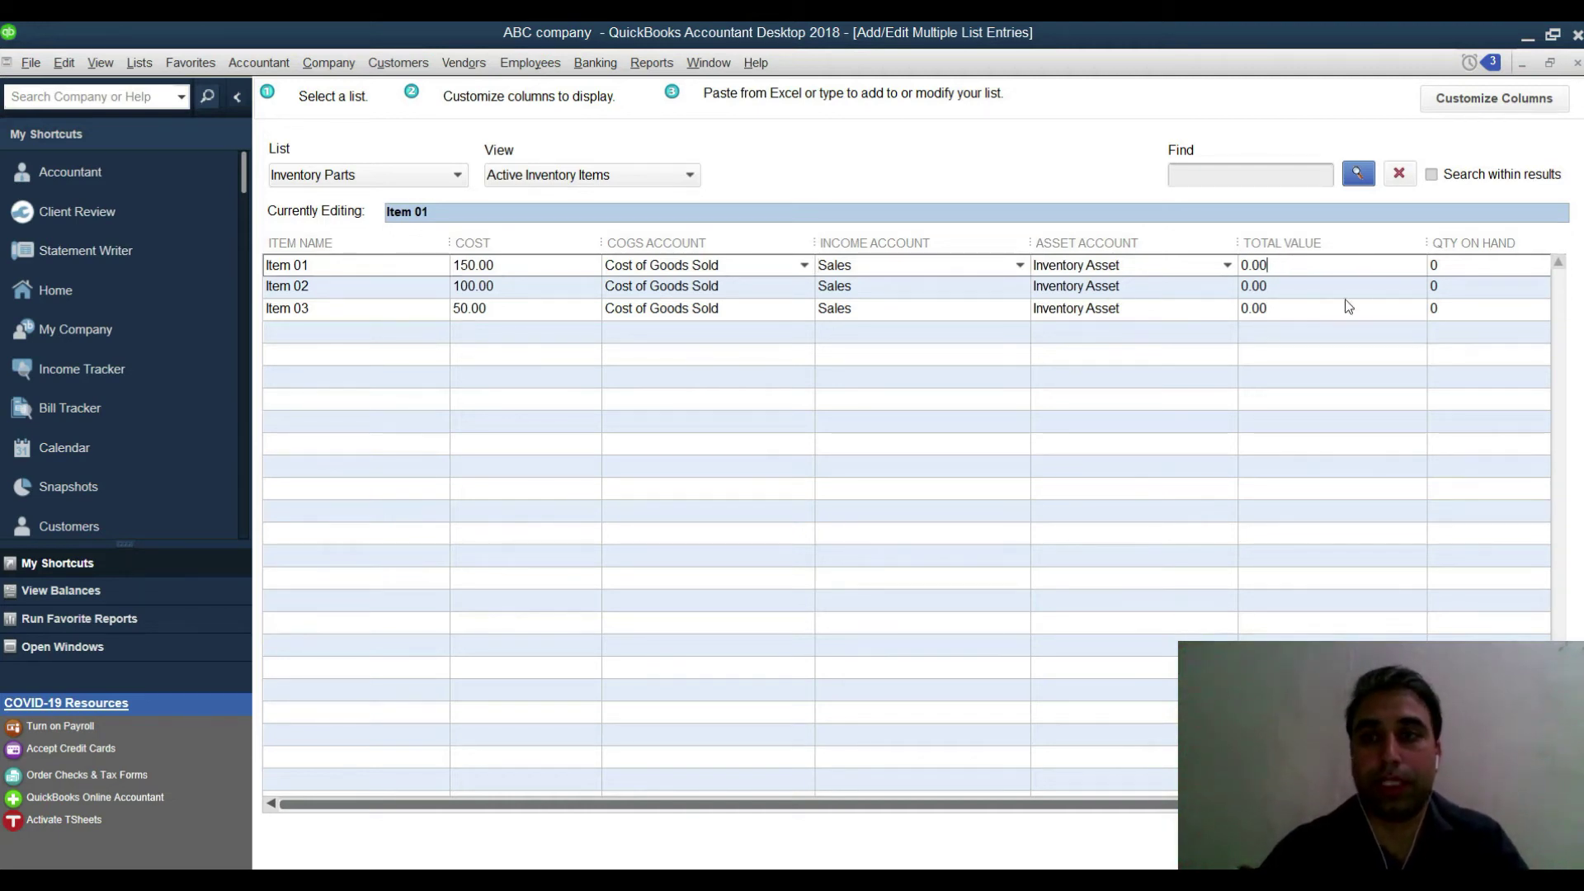
key("alt+Tab")
key("ctrl+c")
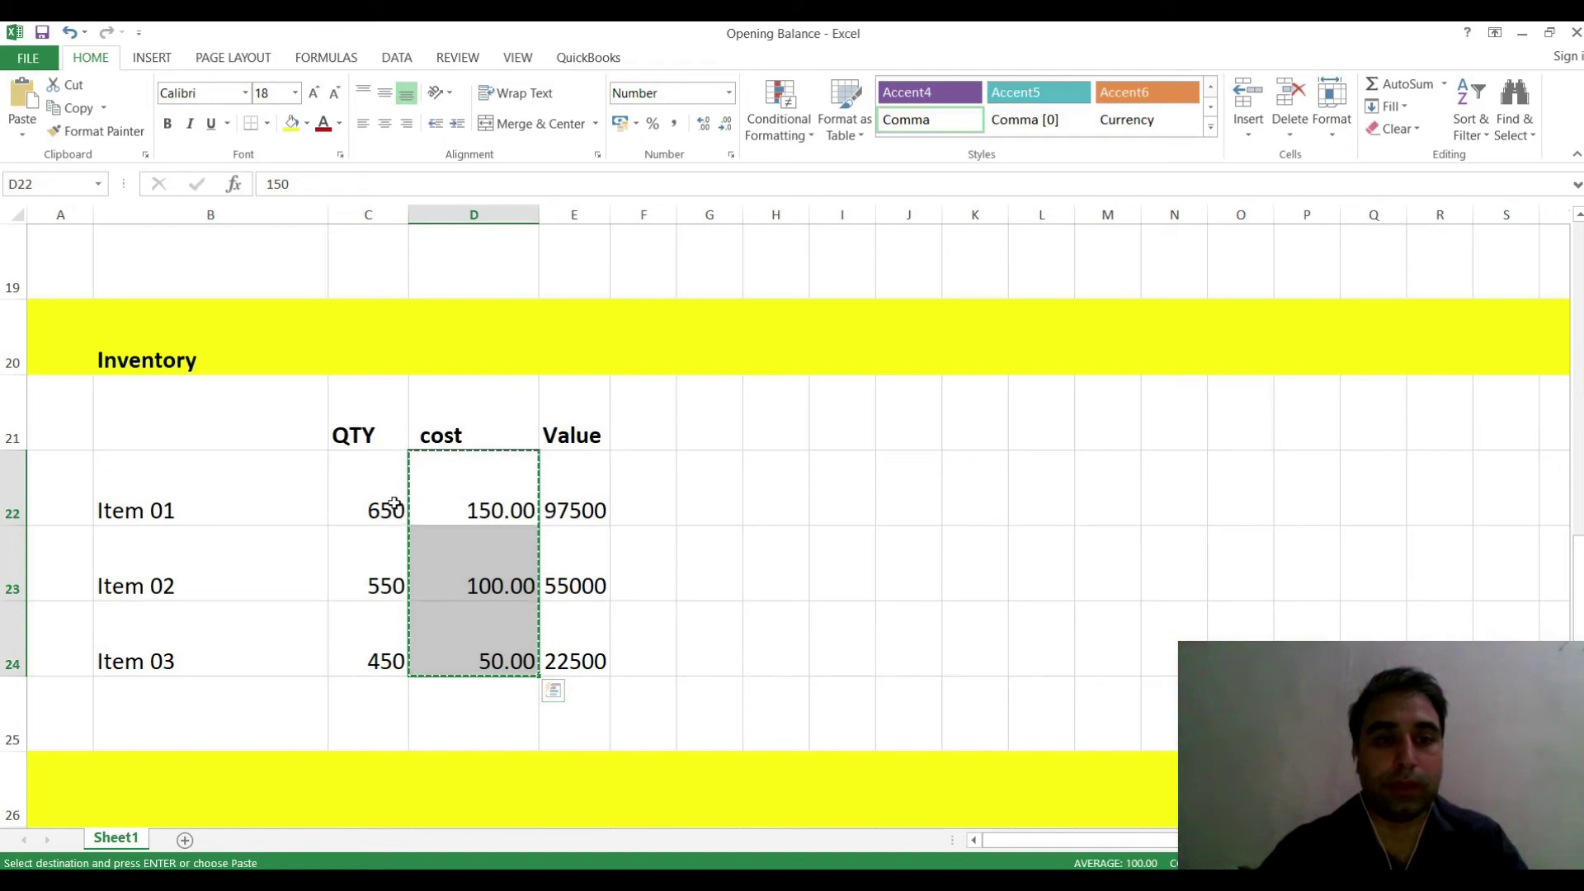
key("alt+Tab")
key("alt+Tab")
left_click_drag(378, 484, 374, 647)
key("ctrl+c")
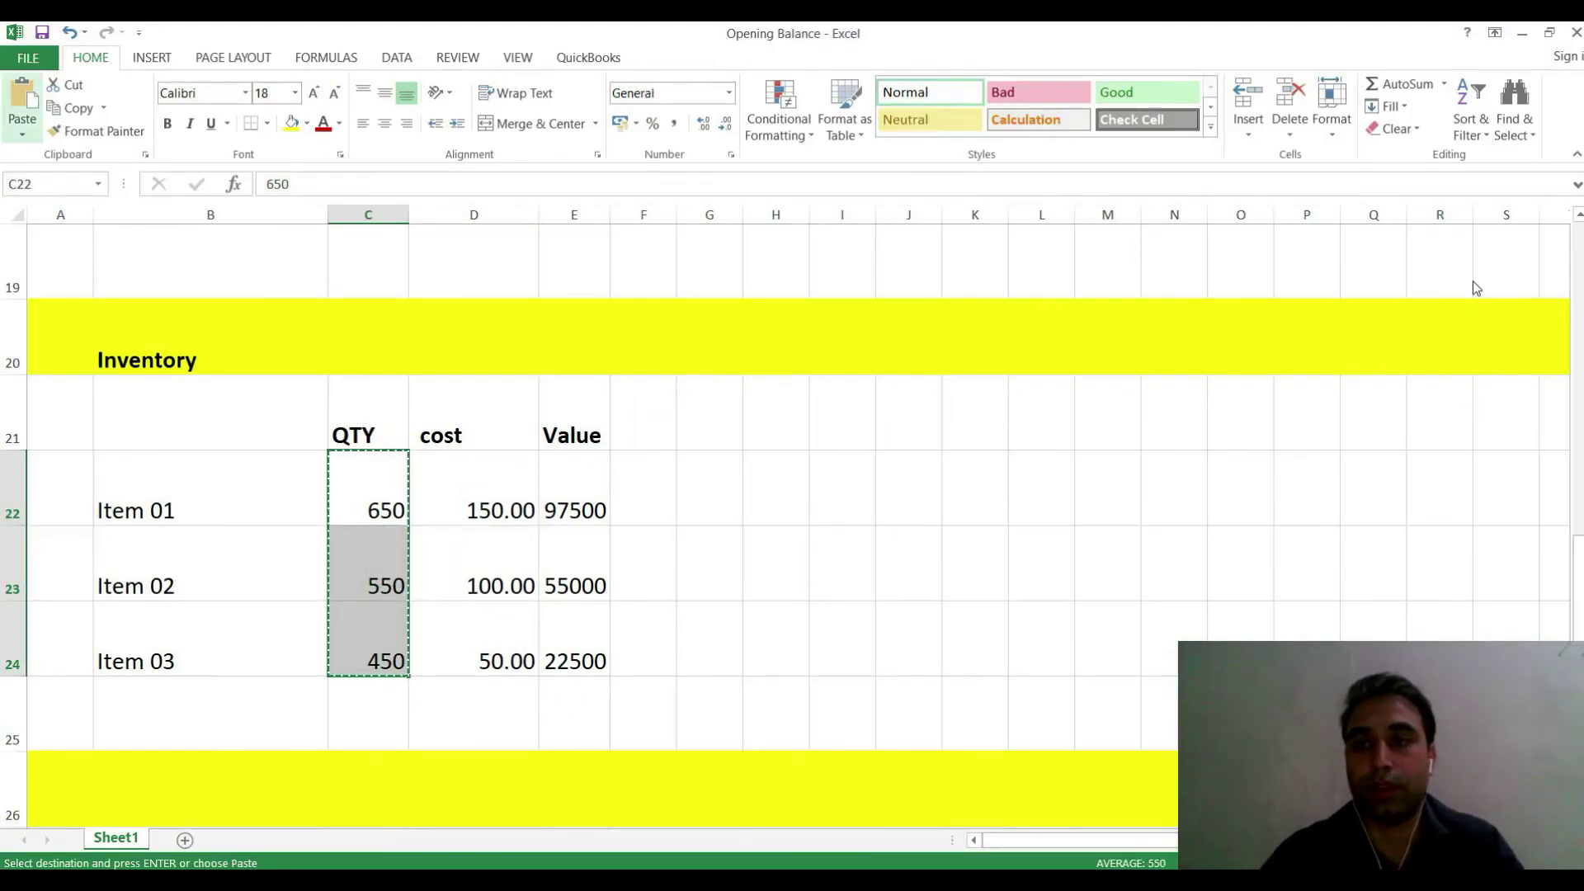
key("alt+Tab")
left_click(1485, 261)
key("ctrl+v")
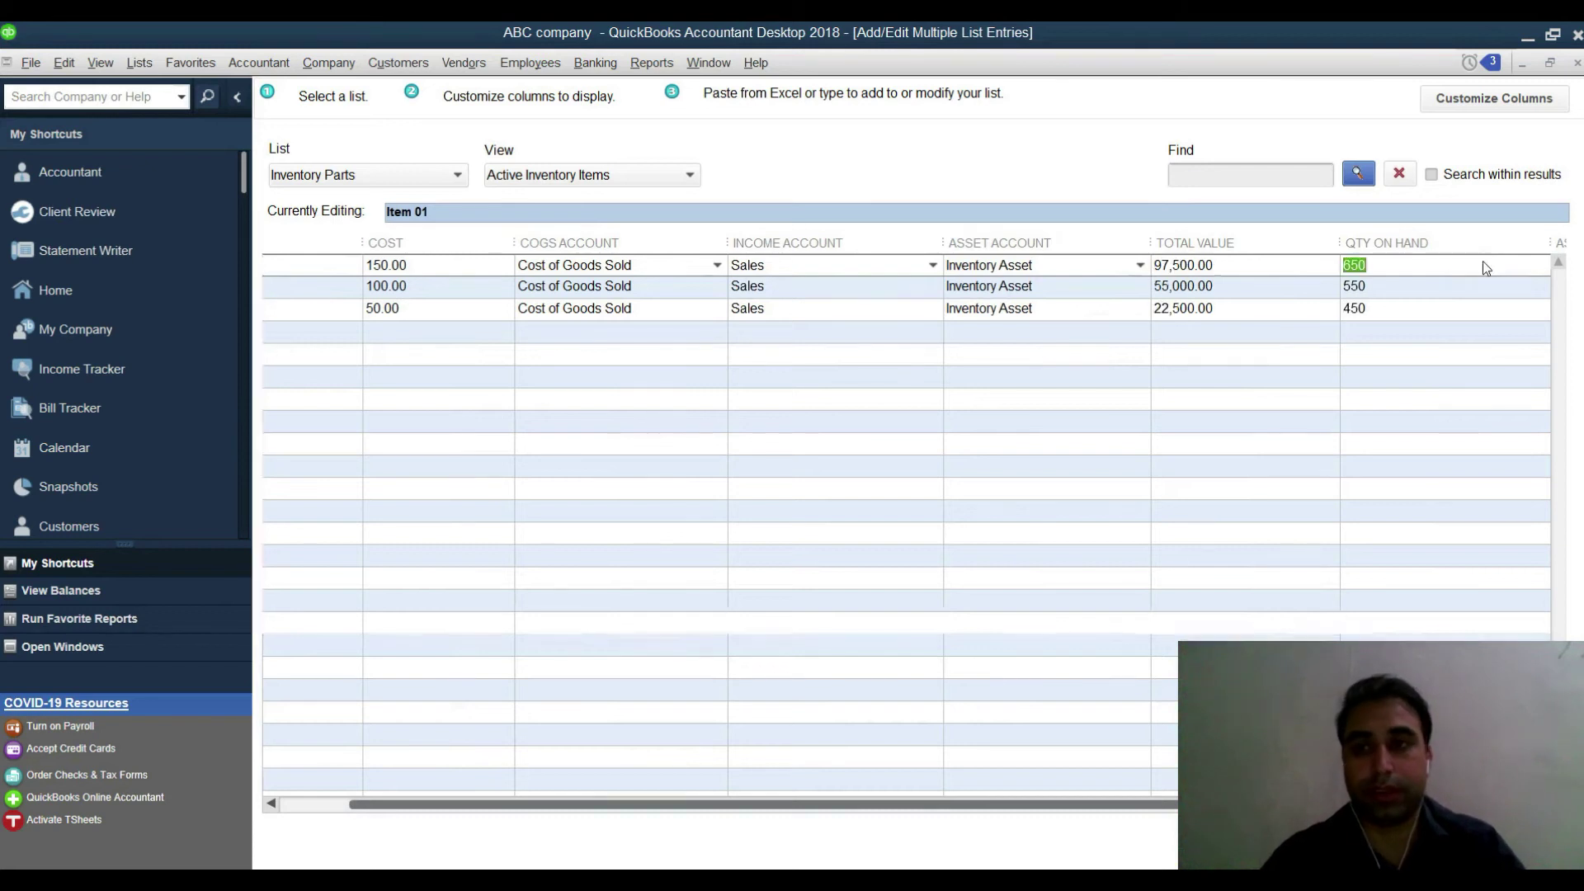
- Set the first item's As Of Date to 01/10/2020 and copy that date down to the other items
left_click_drag(1169, 803, 1312, 804)
left_click(1539, 265)
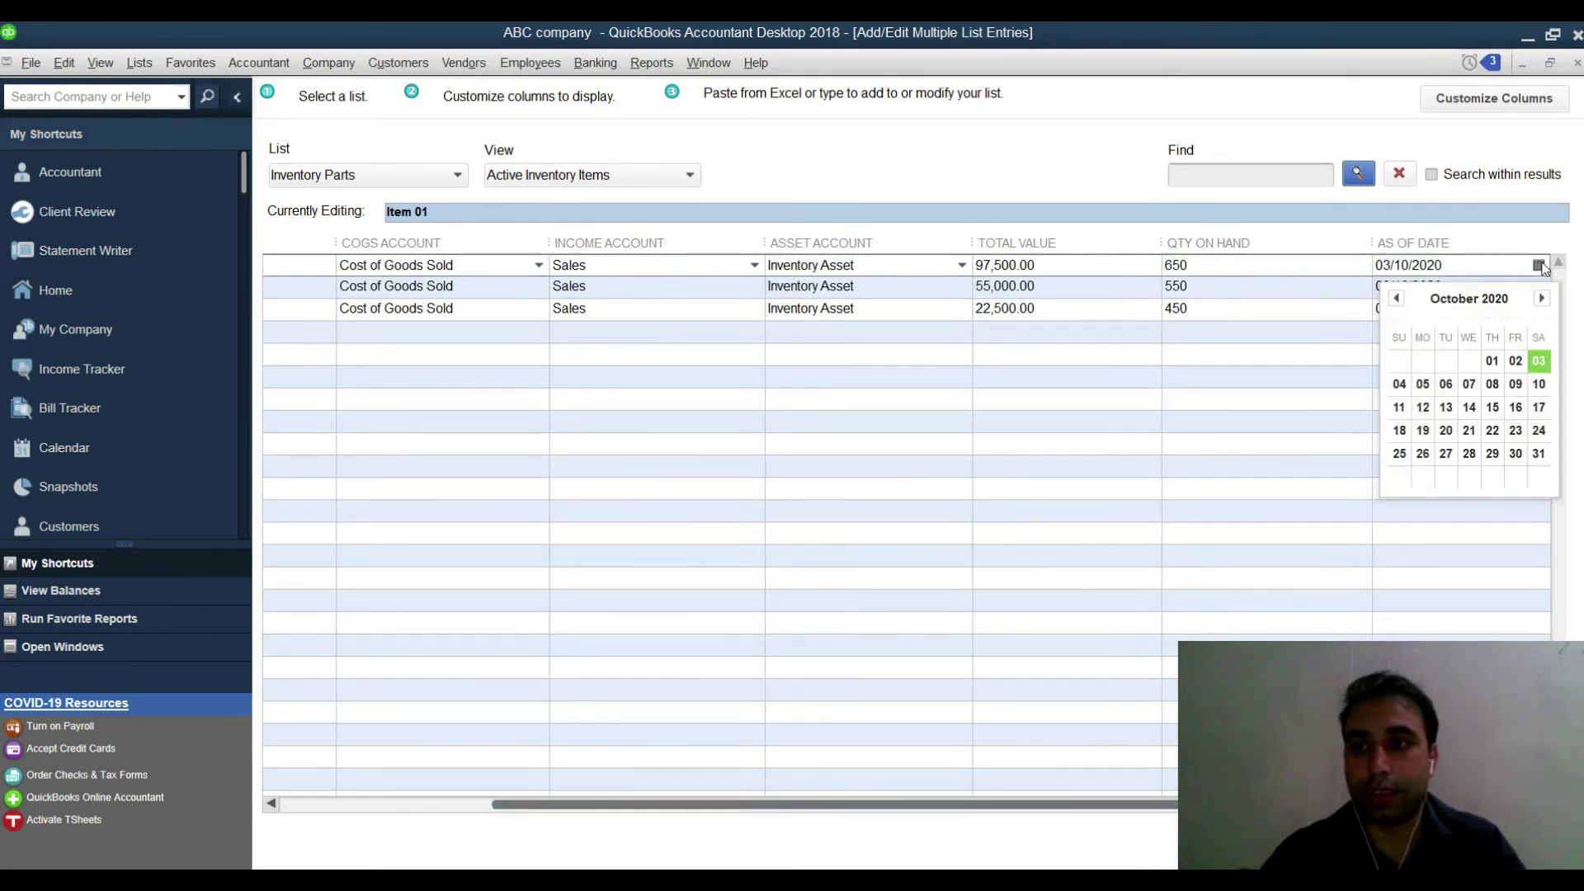
left_click(1495, 358)
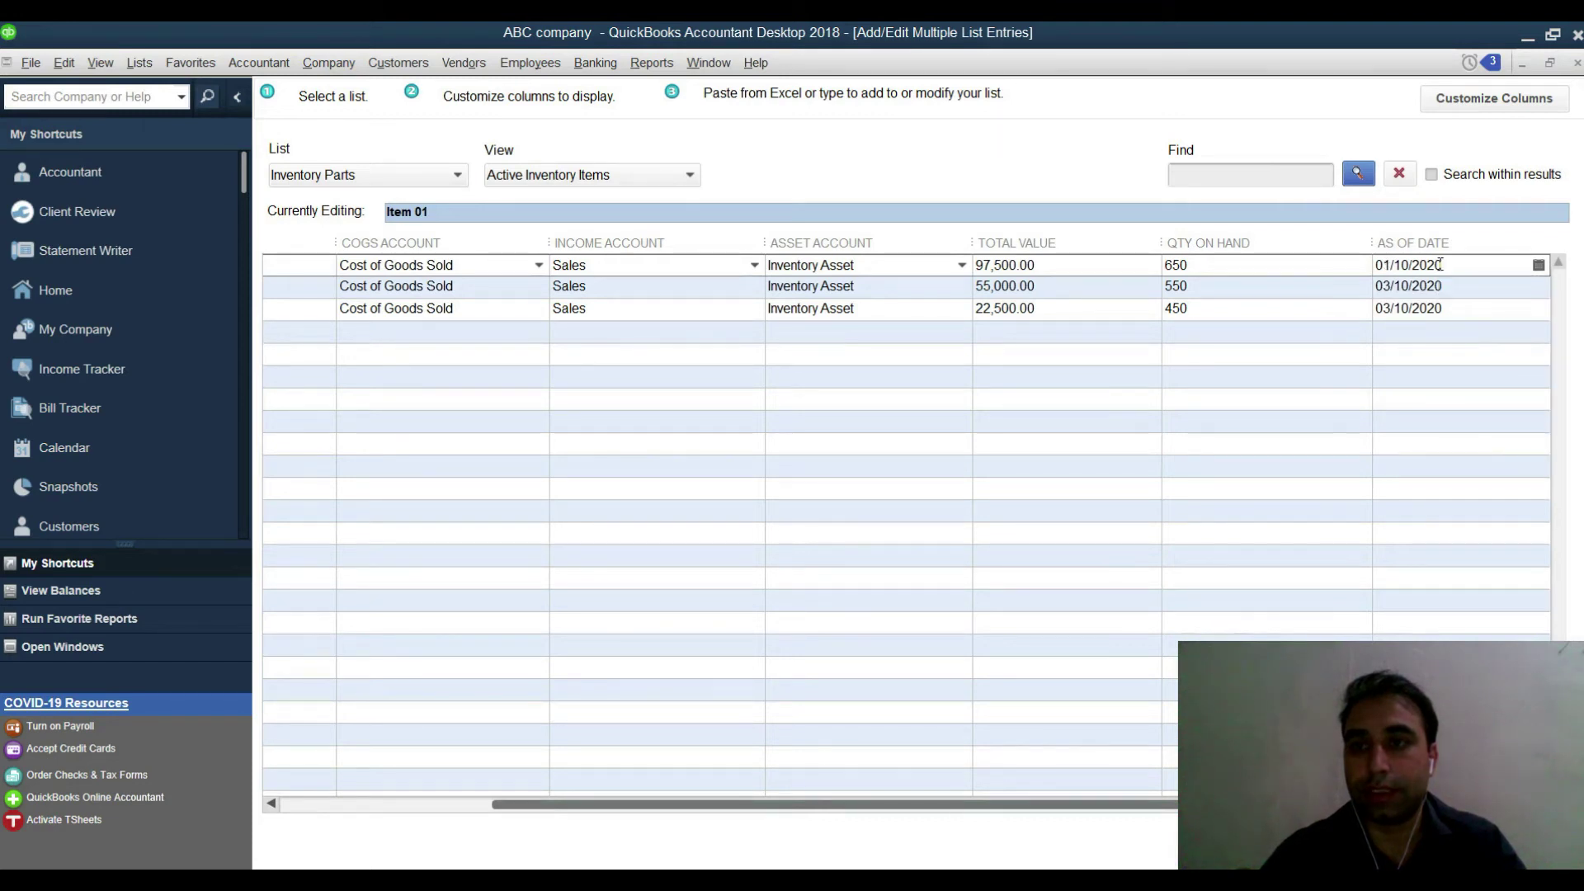
right_click(1440, 264)
left_click(1338, 446)
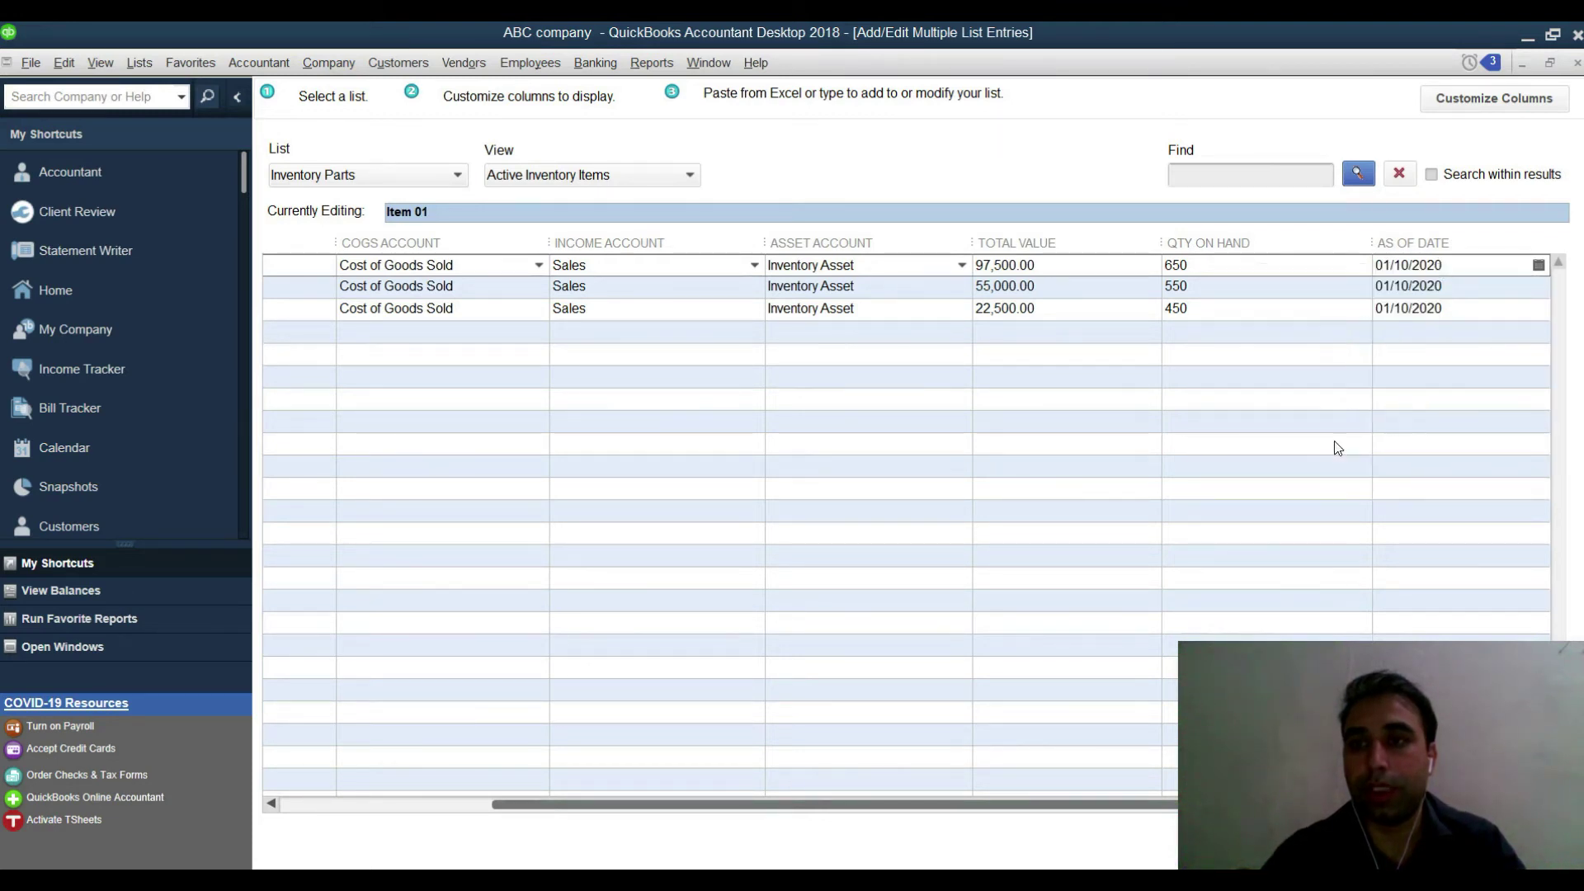
- Save the three inventory items and close the multiple list entries window
left_click(1452, 842)
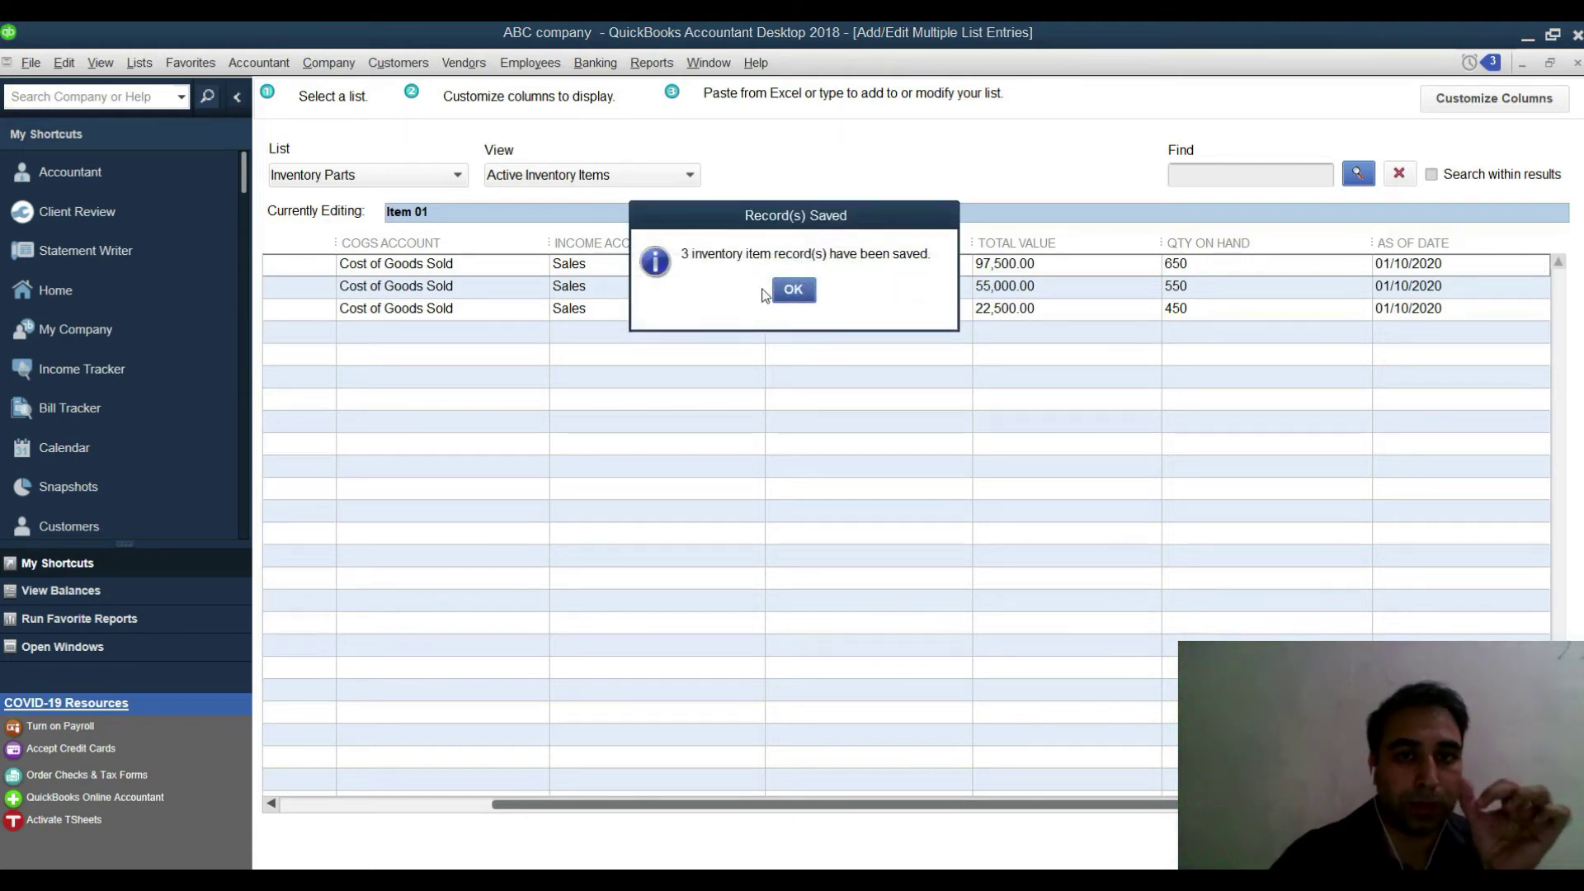
left_click(788, 289)
key("Escape")
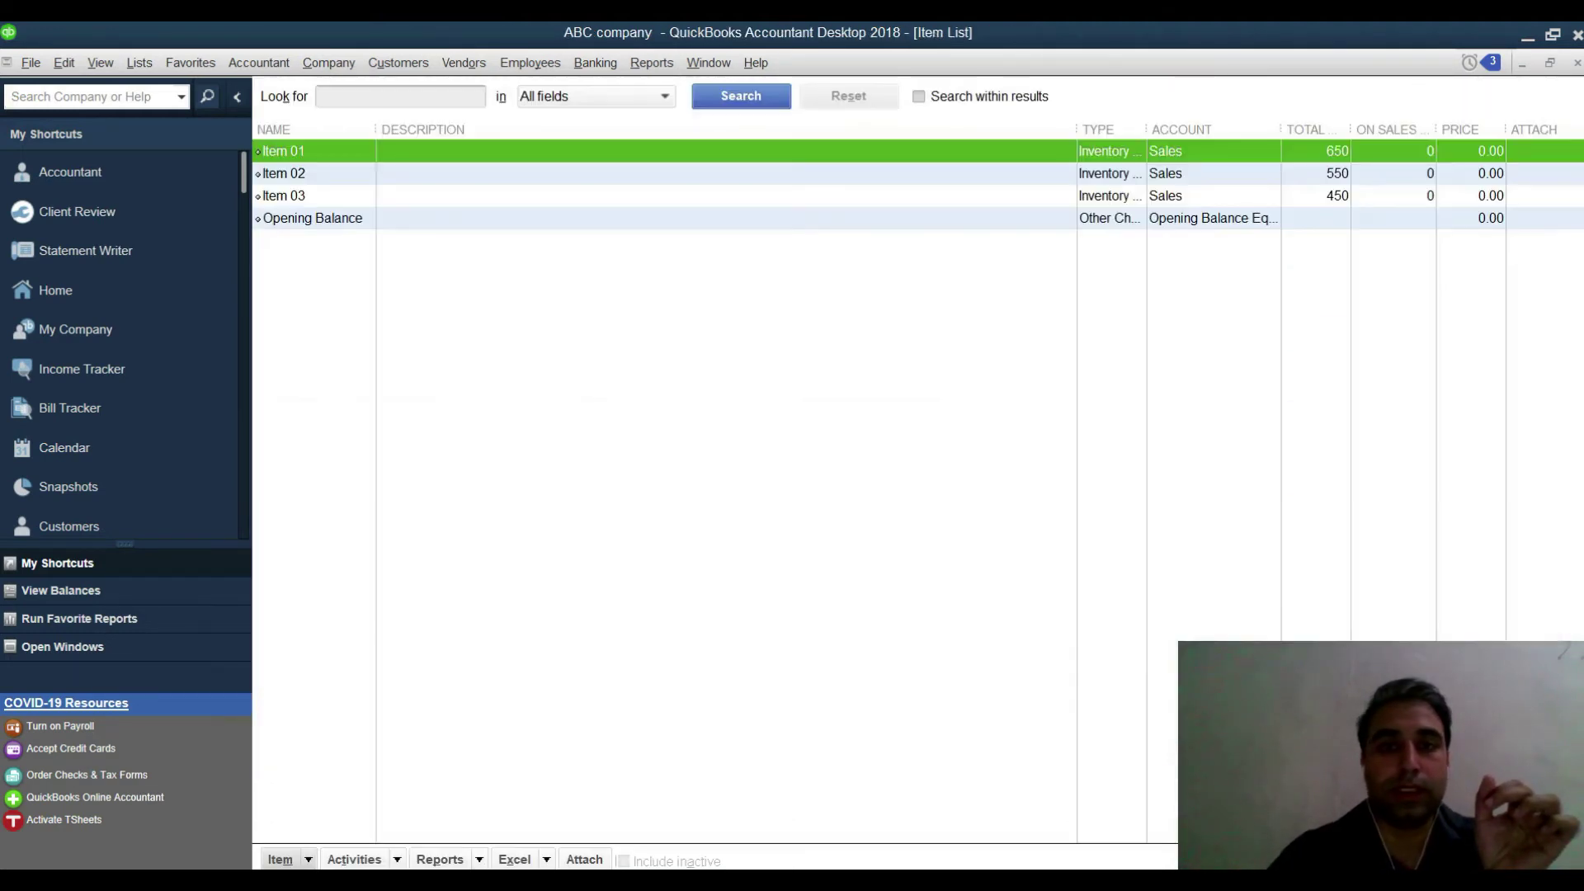
- In Excel, sum the inventory QTY and Value columns in cells C25 and E25
key("alt+Tab")
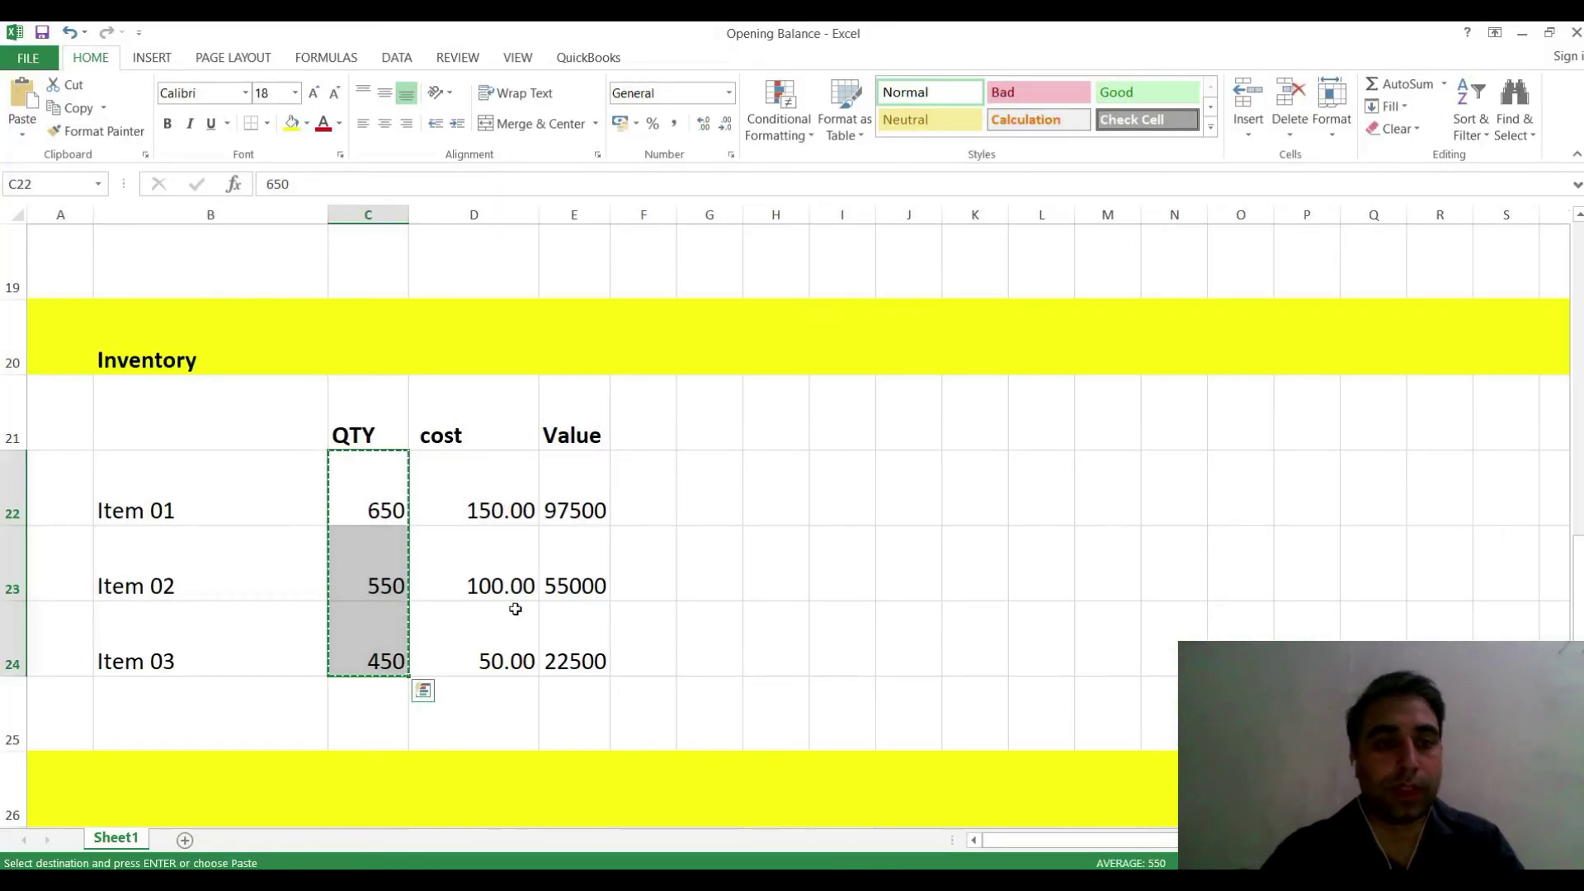
key("Escape")
left_click(387, 709)
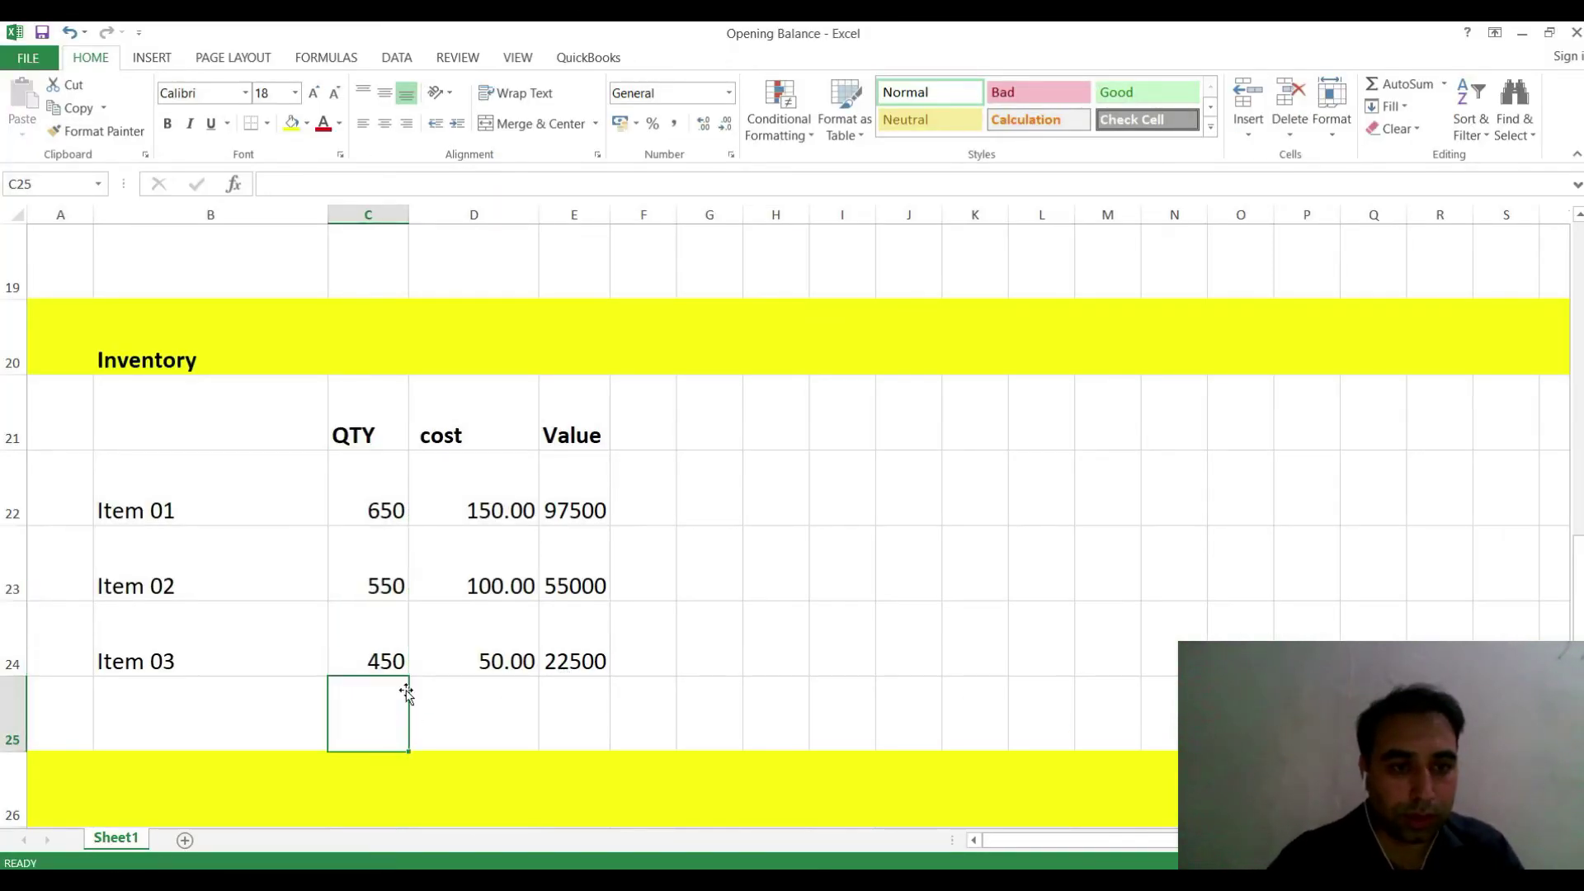
key("alt+equal")
key("Return")
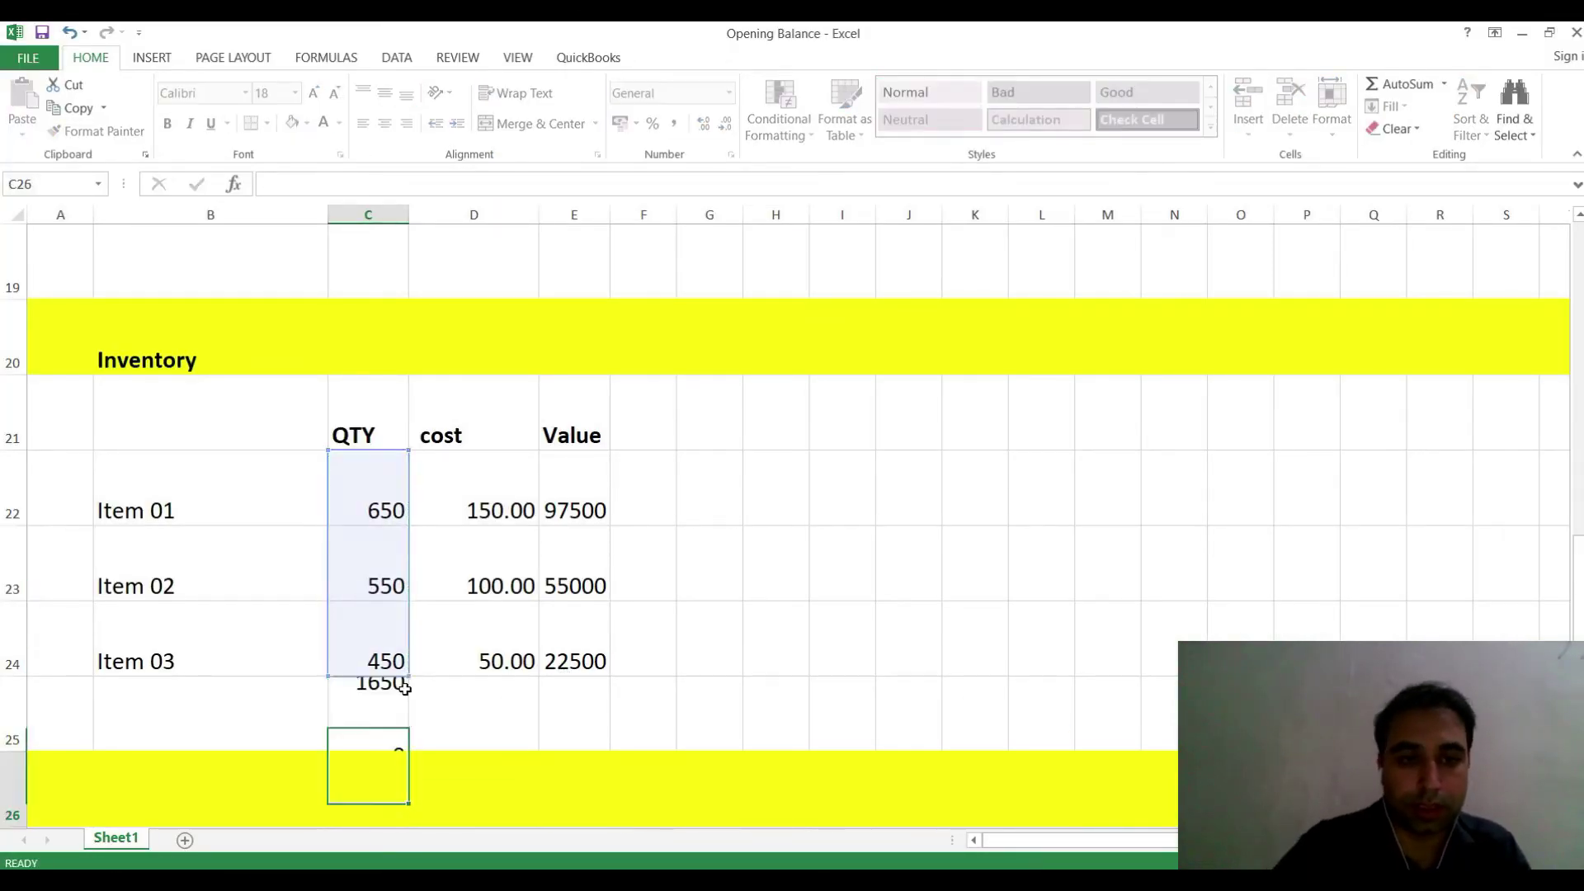
left_click(556, 712)
key("alt+equal")
key("Return")
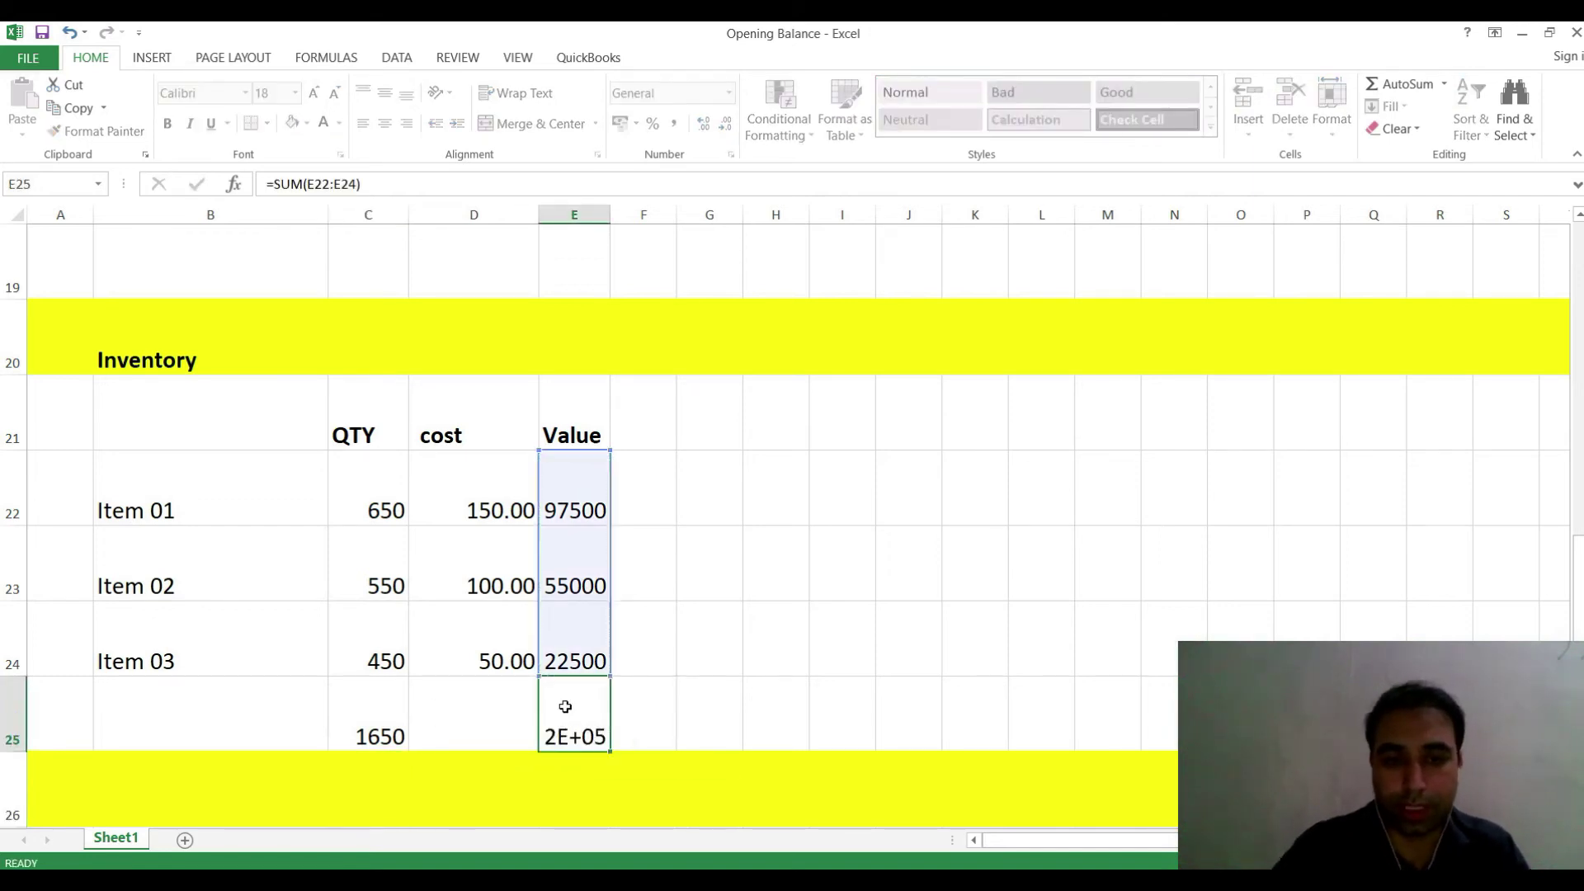
- Format the totals in C25:E25 with thousands separators and no decimals, and switch back to QuickBooks
left_click_drag(383, 735, 586, 710)
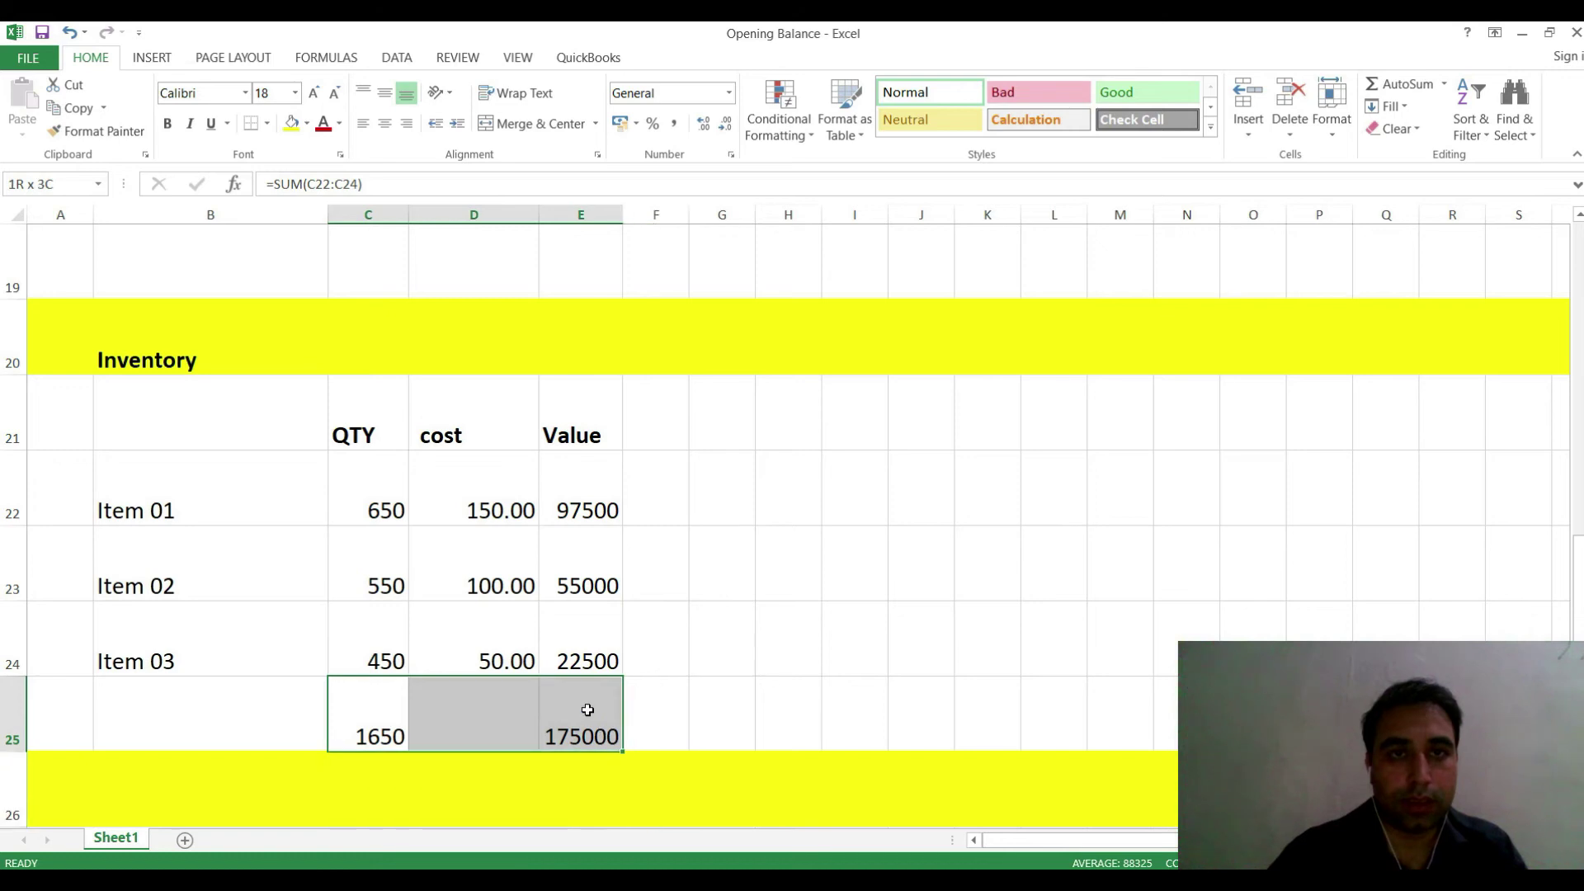
left_click(673, 123)
left_click(726, 123)
left_click(726, 123)
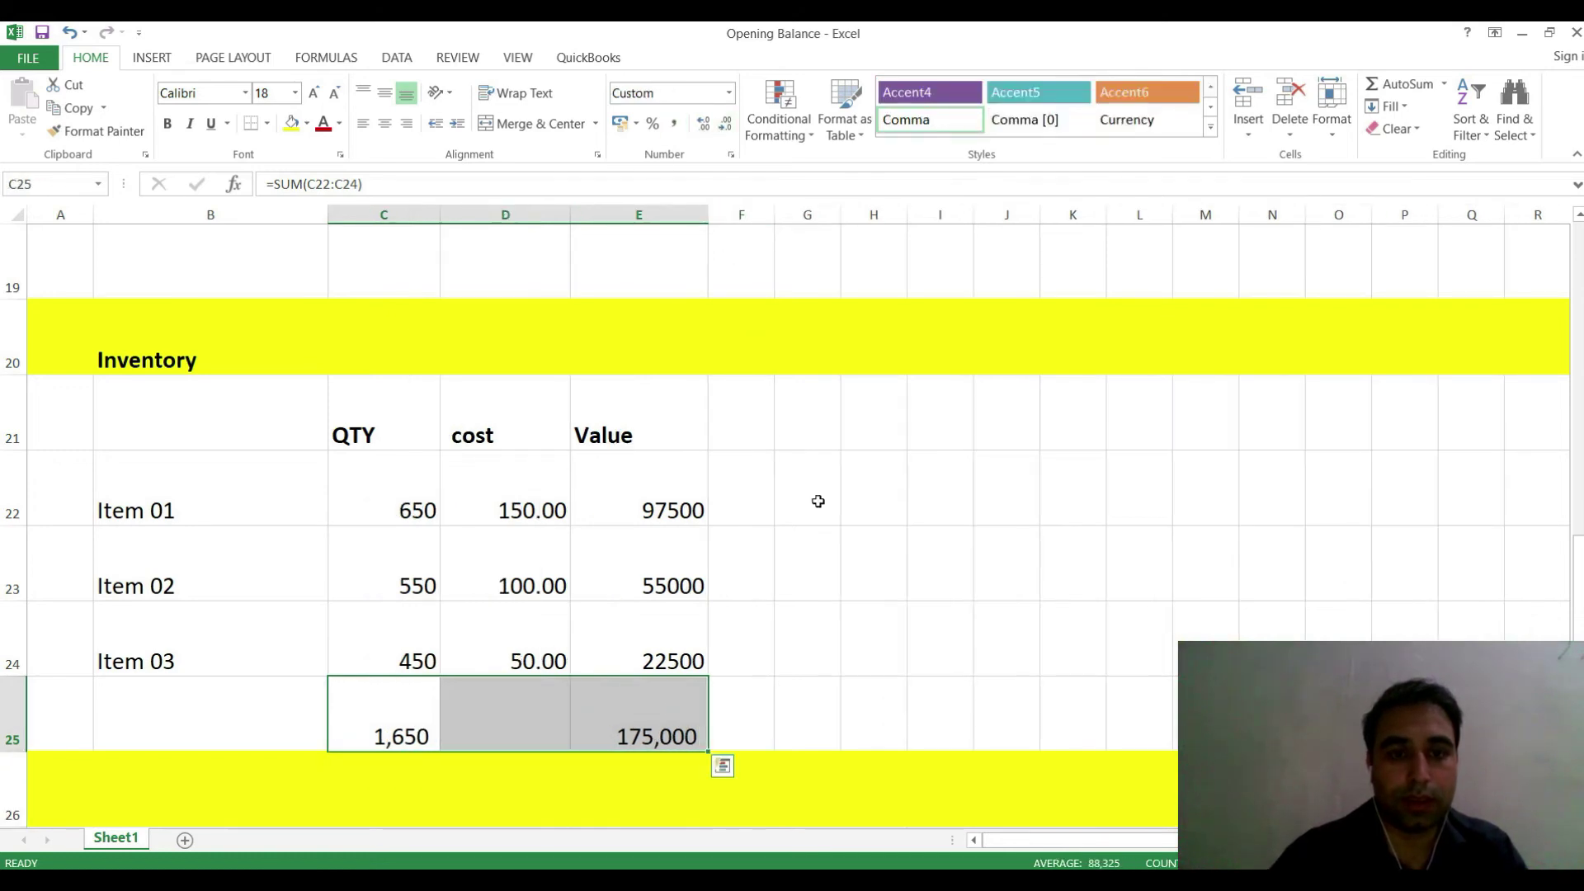
left_click(917, 619)
left_click(625, 740)
left_click(397, 730)
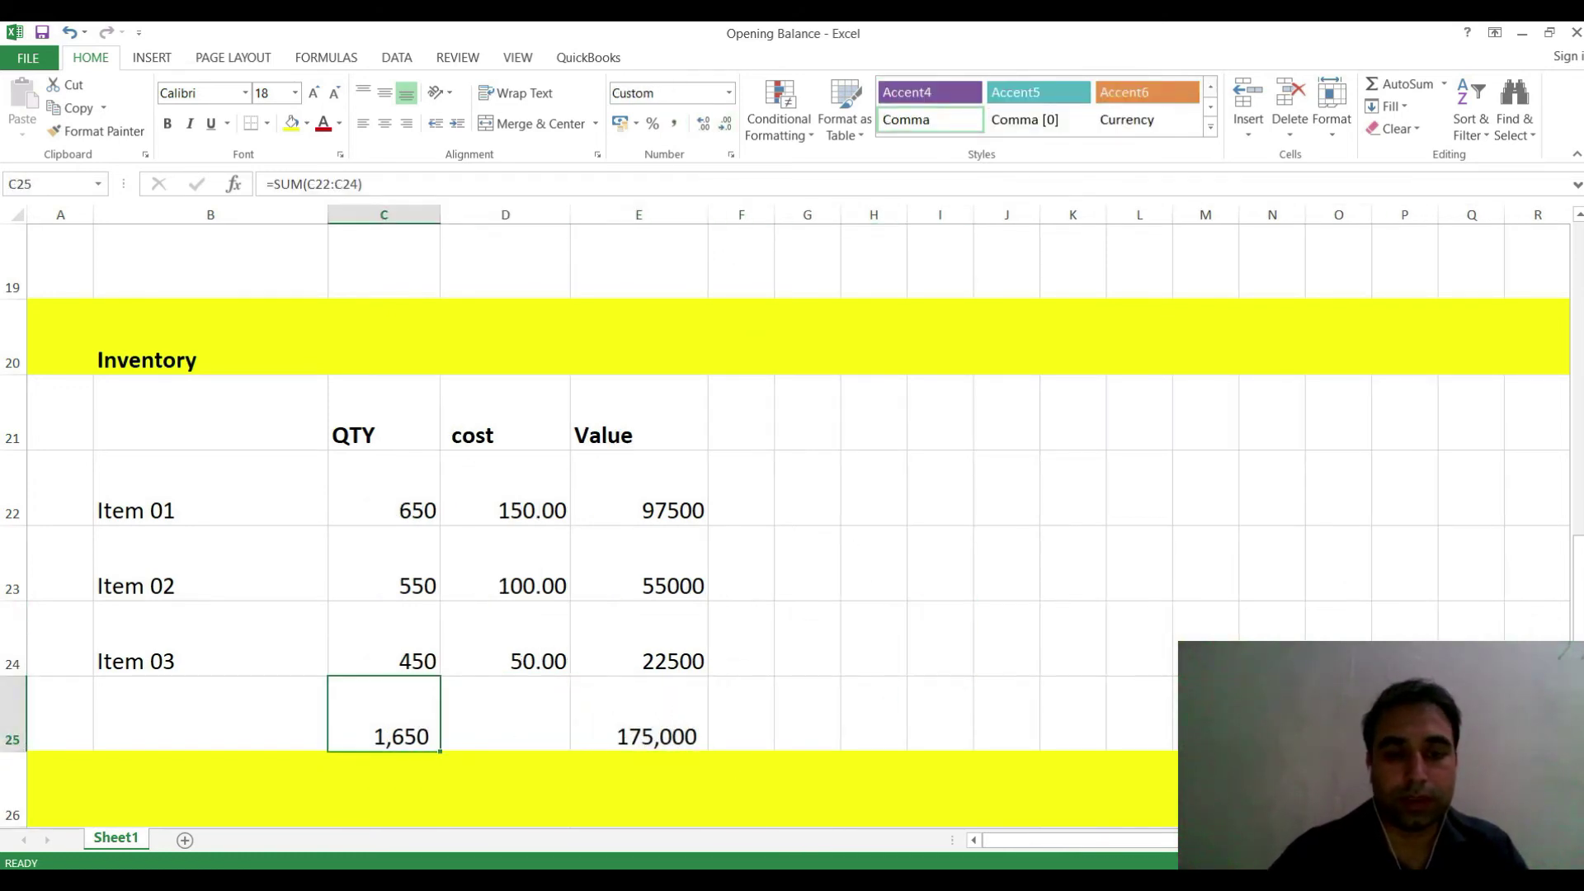
key("alt+Tab")
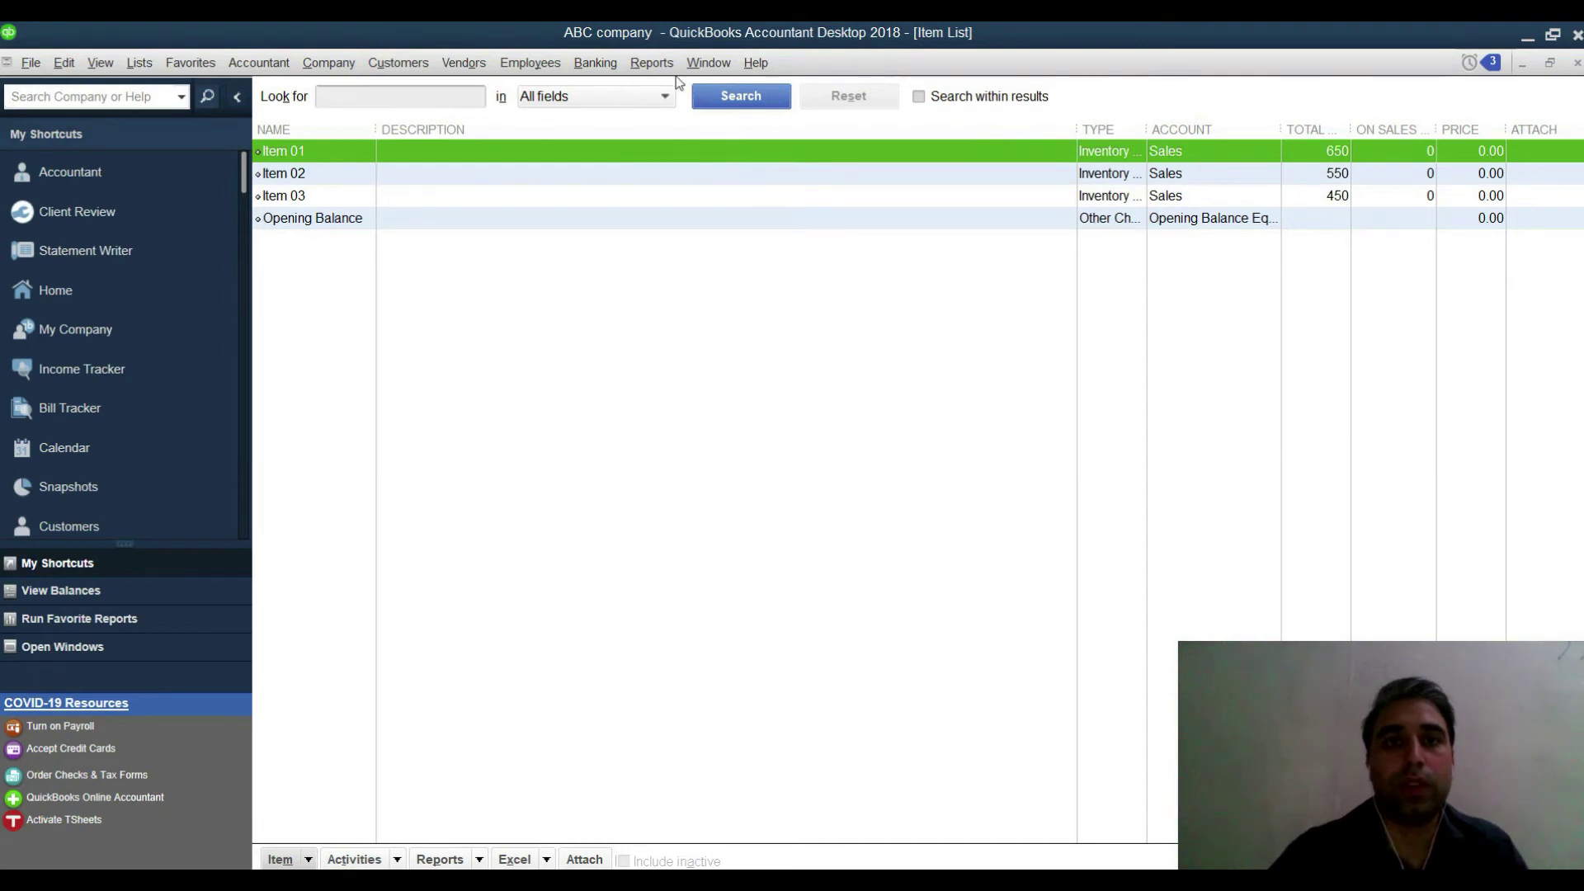
- Open the Inventory Valuation Detail report to check the items' quantities and asset values
left_click(652, 63)
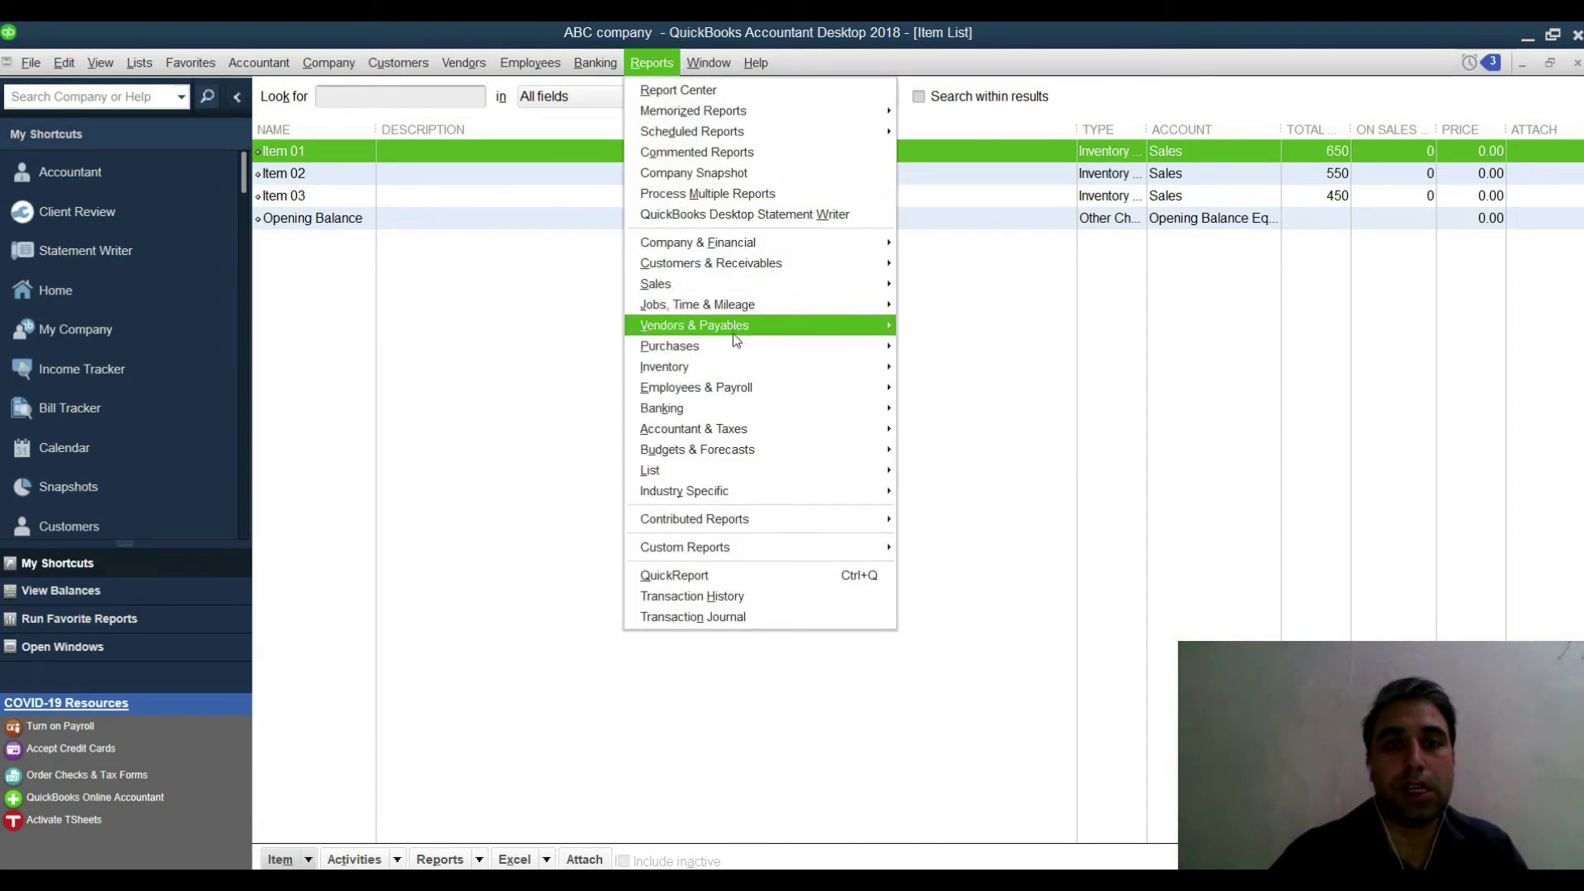
mouse_move(743, 364)
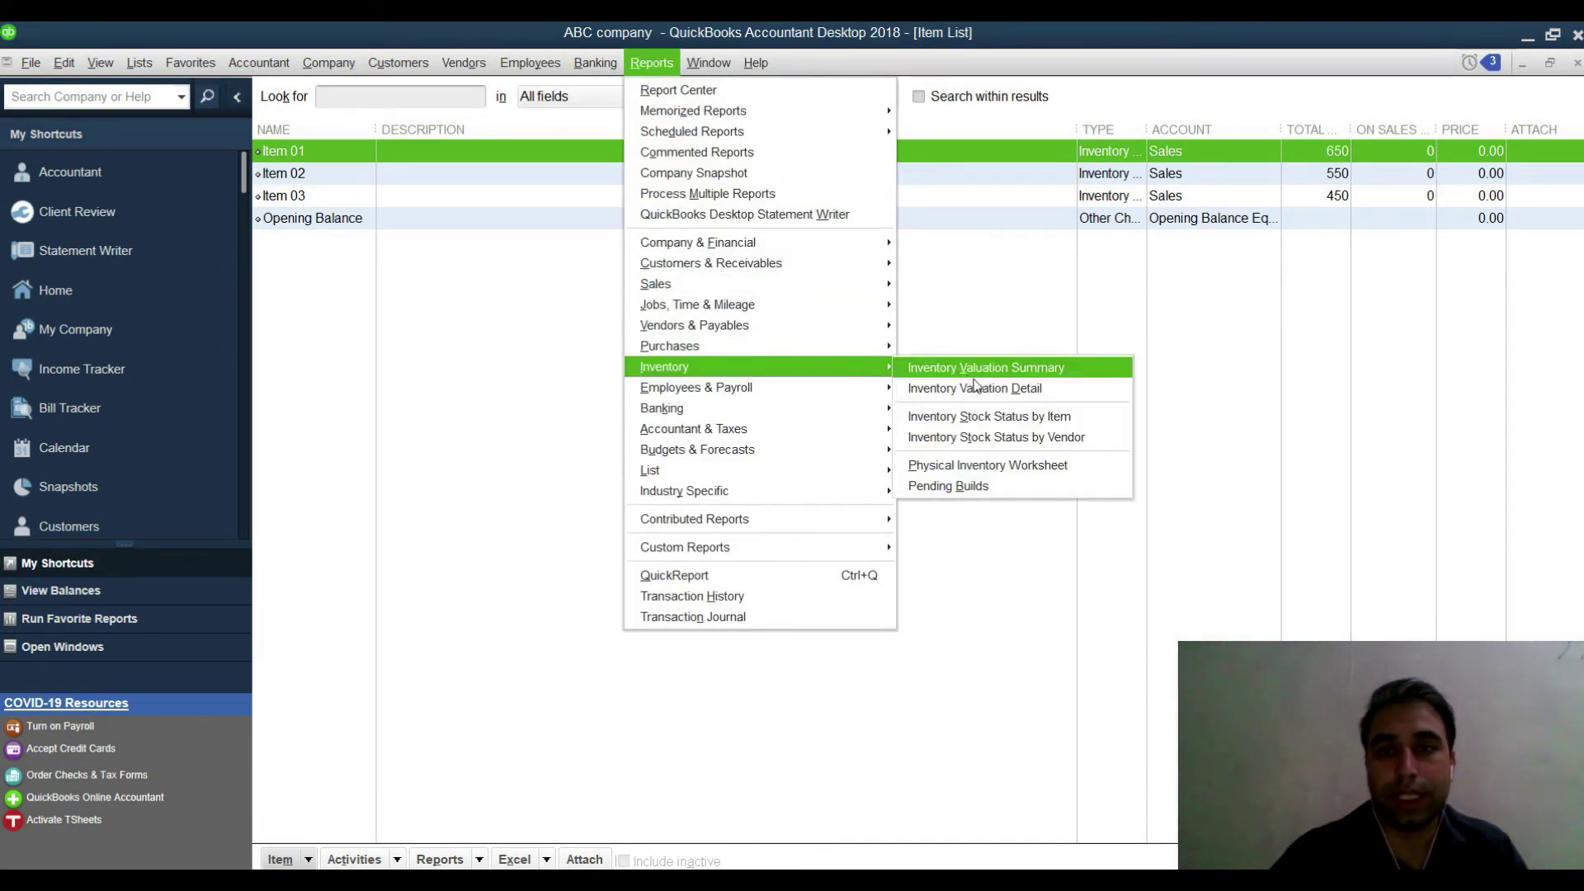
left_click(994, 392)
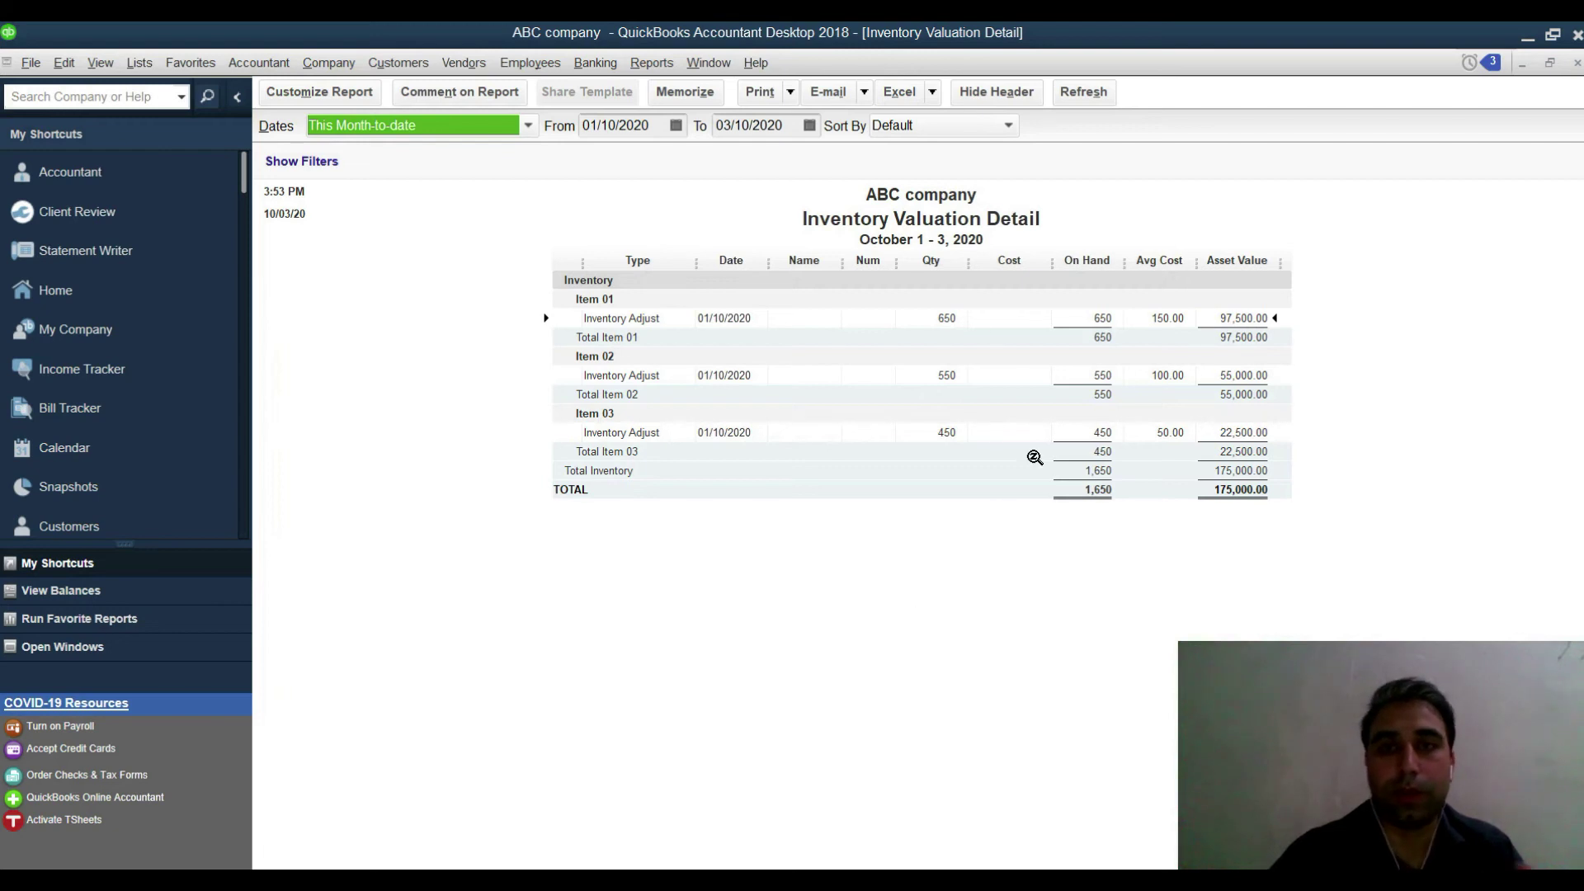
- Open the balance sheet report, inspect the transactions behind its Inventory Asset balance, and return to the balance sheet
left_click(652, 63)
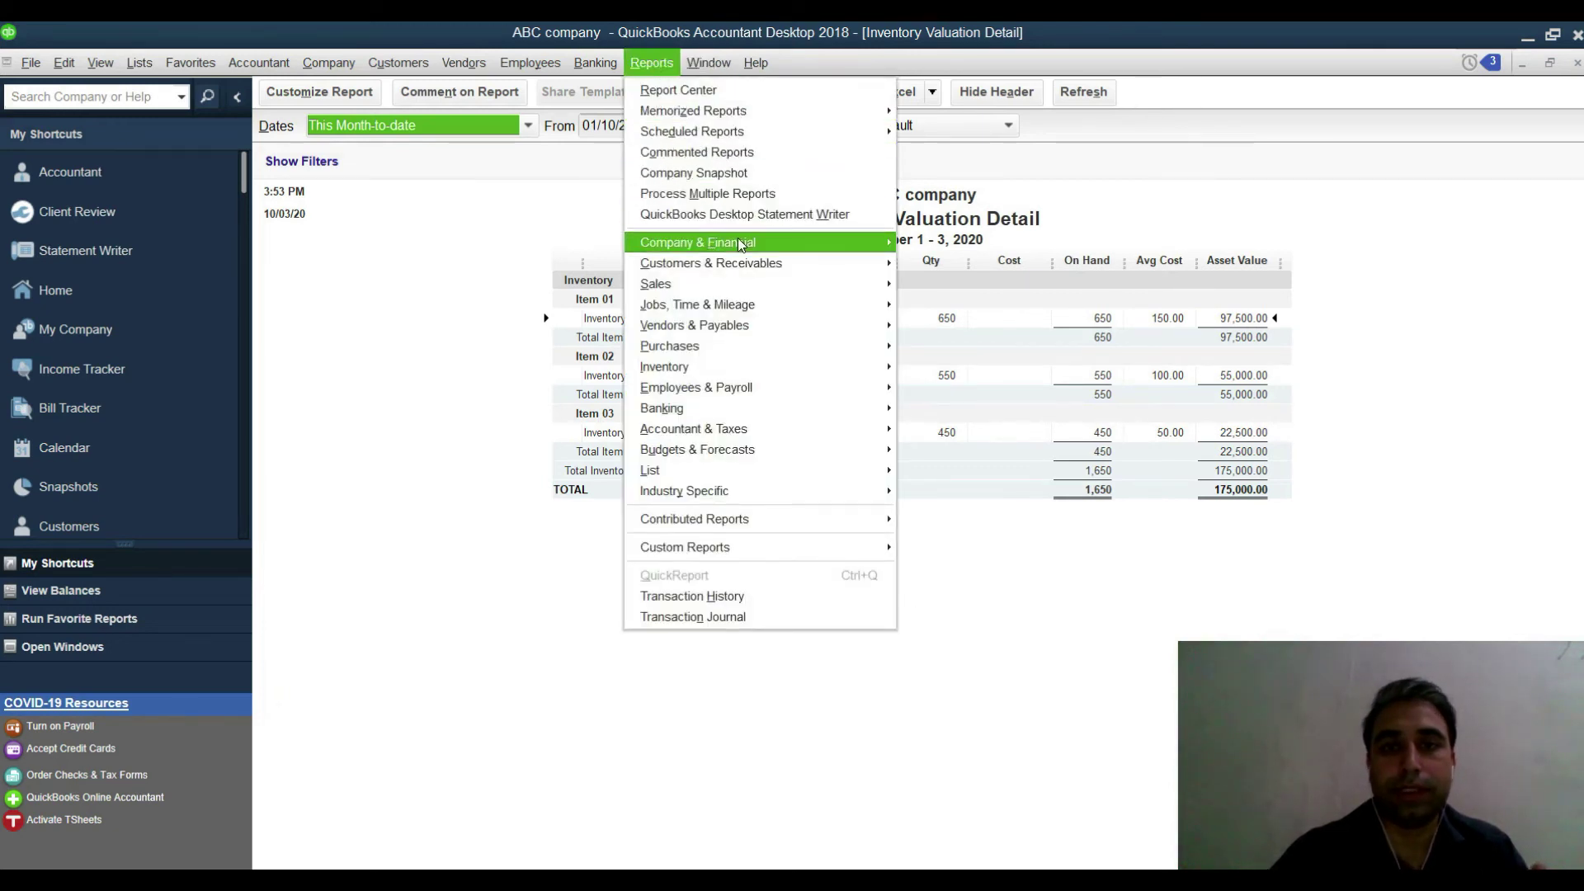
mouse_move(741, 244)
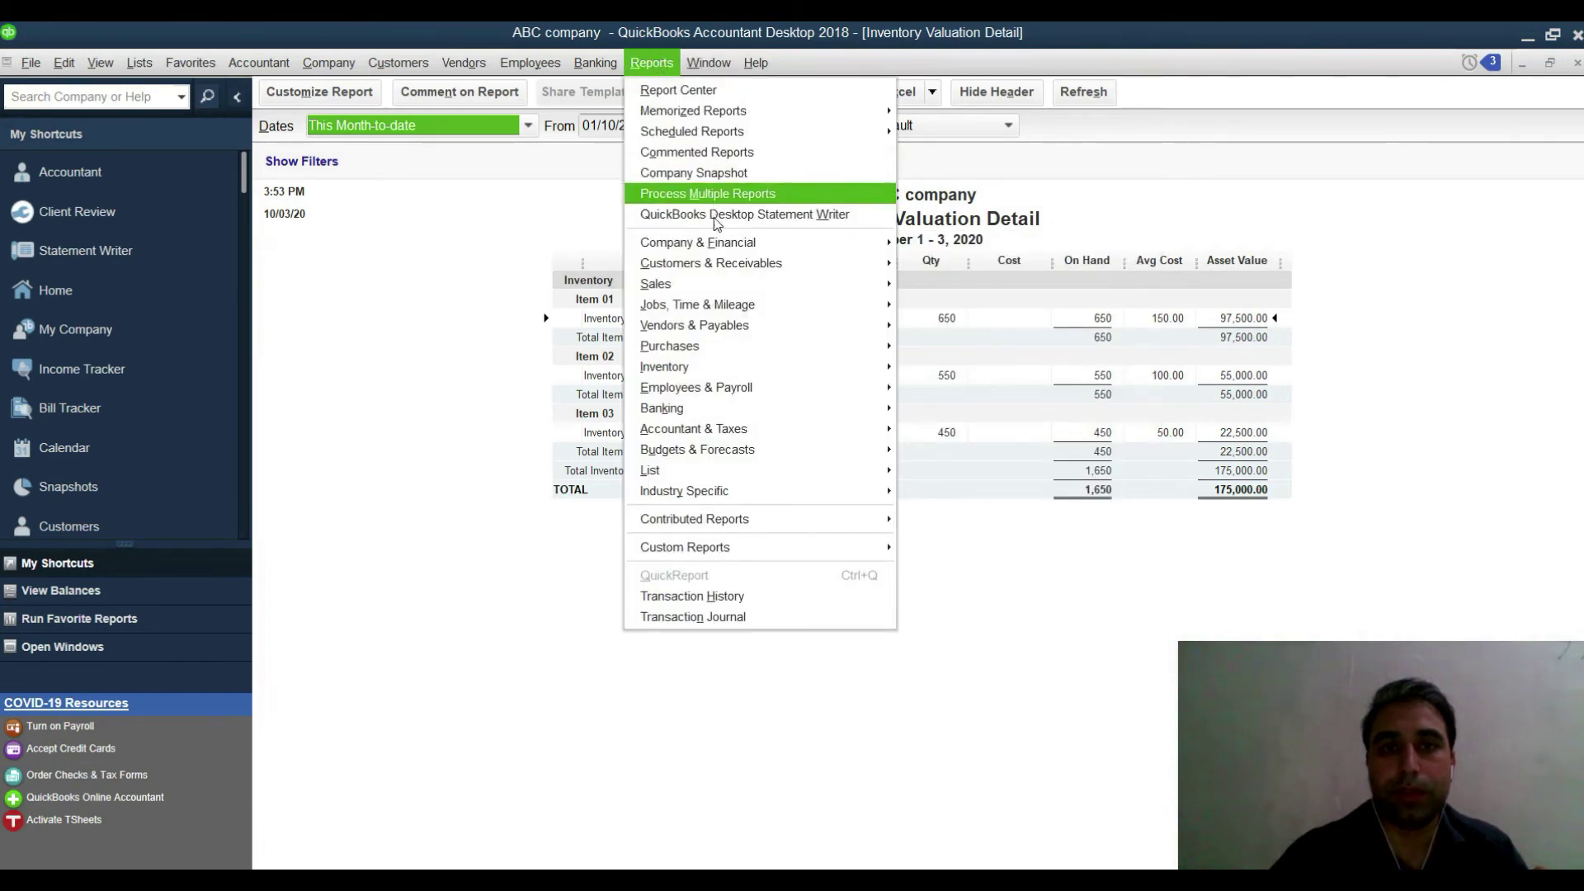
left_click(1038, 498)
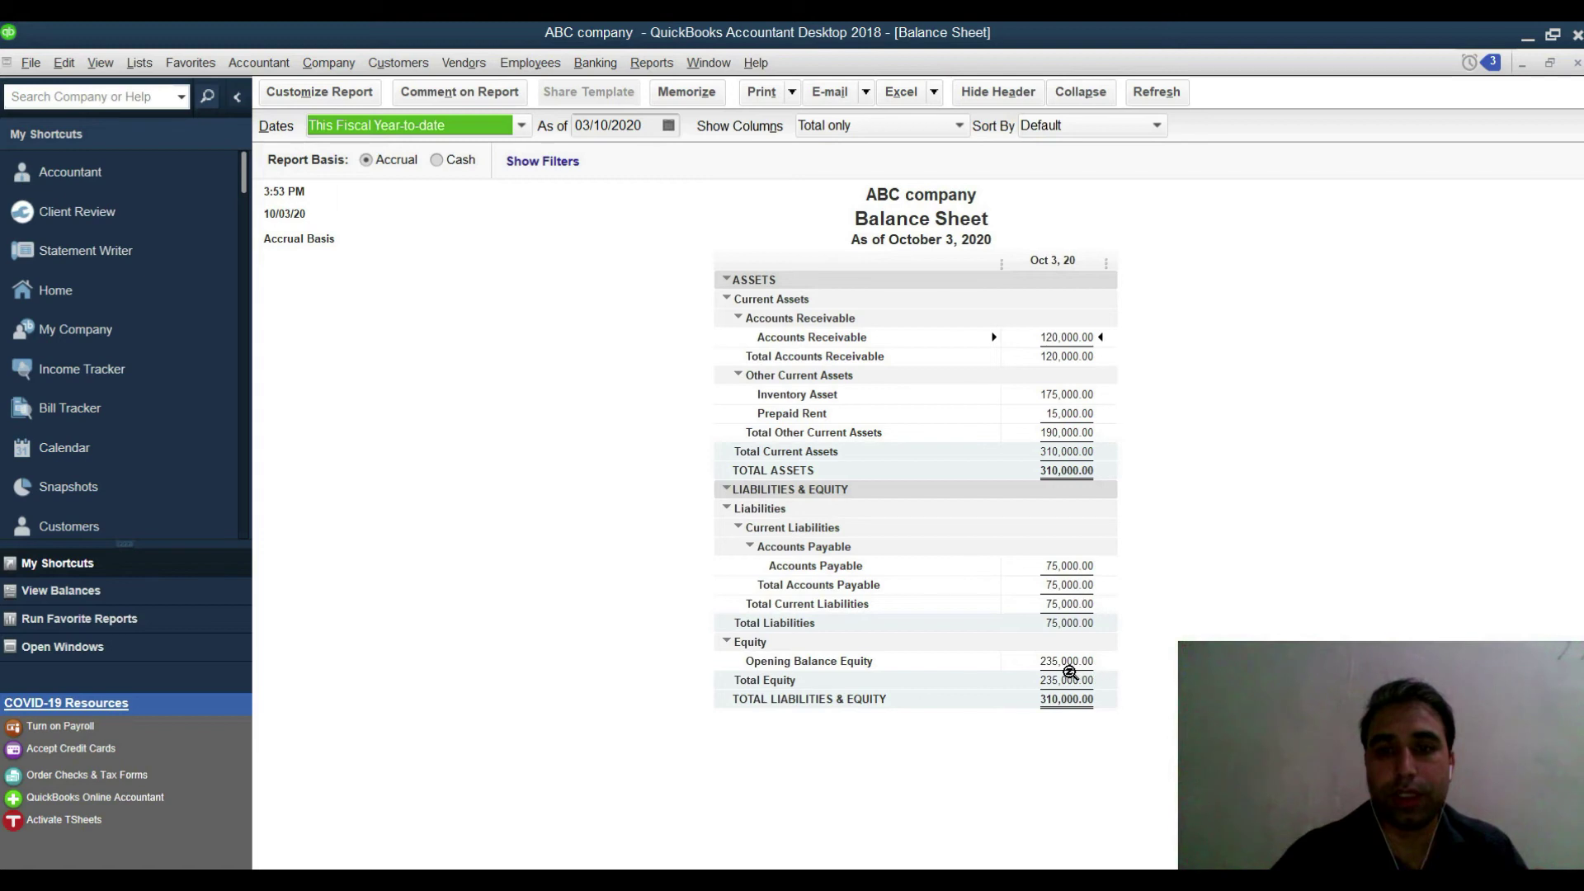
double_click(1065, 396)
left_click(917, 126)
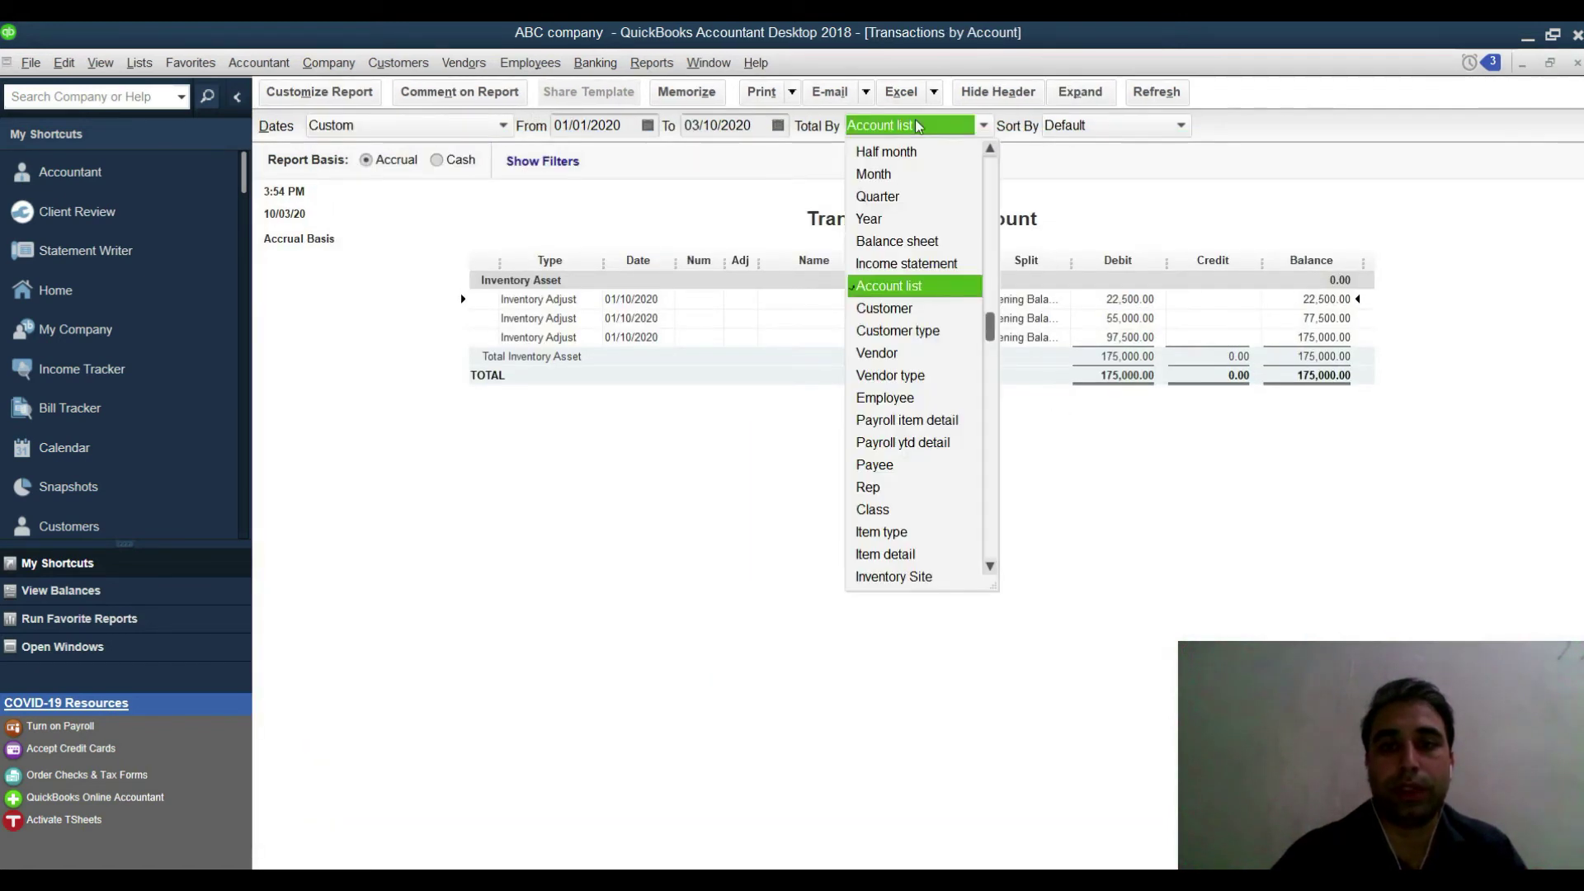
left_click(1097, 549)
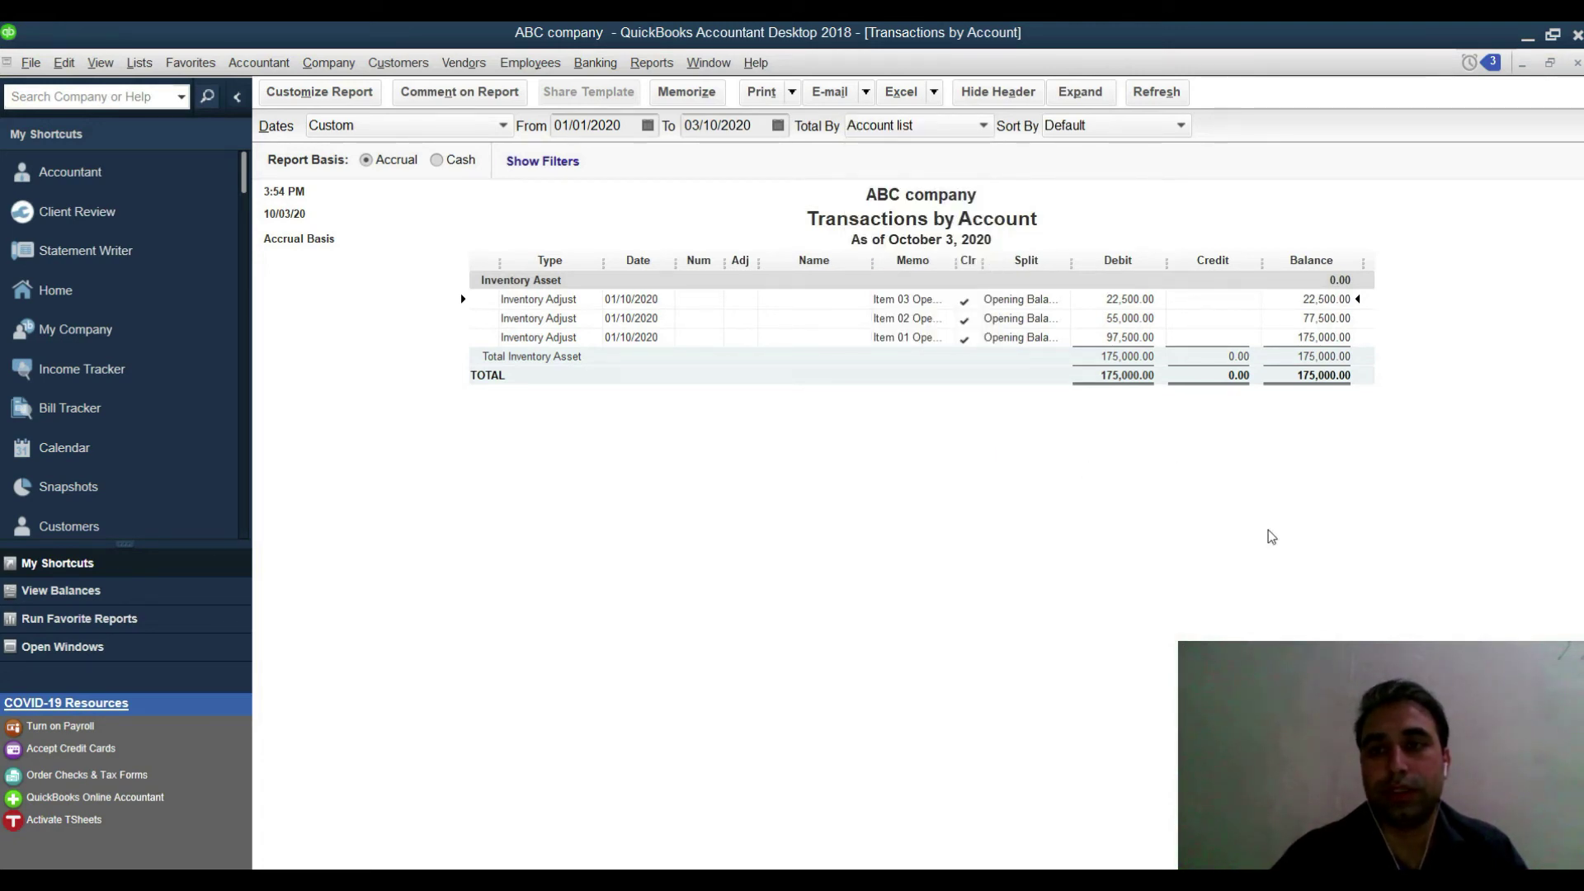
key("Escape")
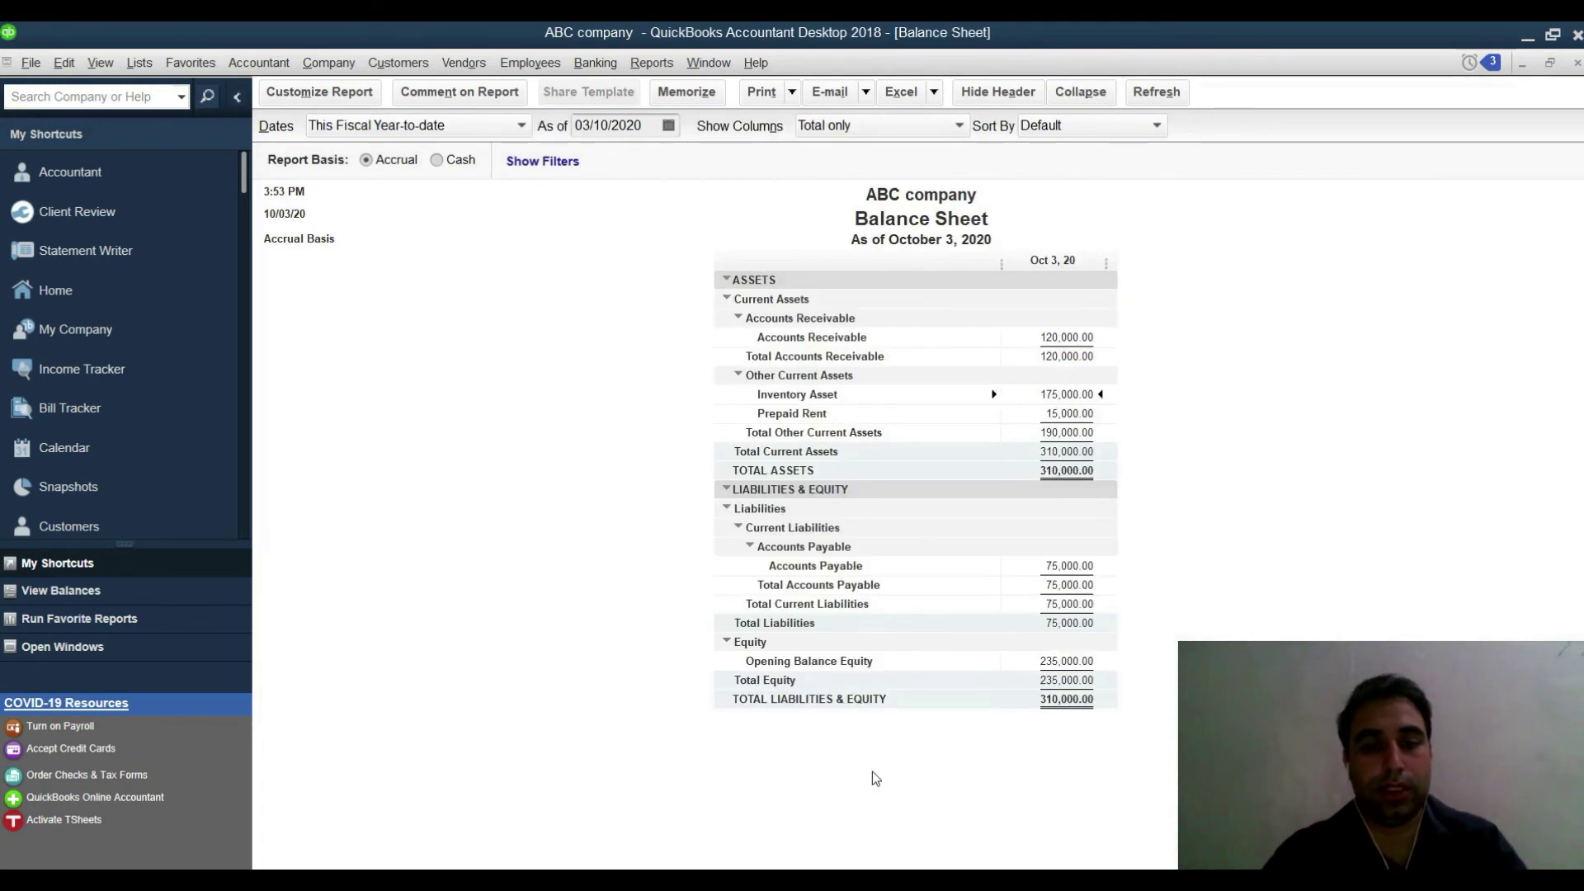
- Compare the balance sheet with the remaining bank and petty cash opening balances in the Excel sheet
key("alt+Tab")
scroll(676, 602, "down", 2)
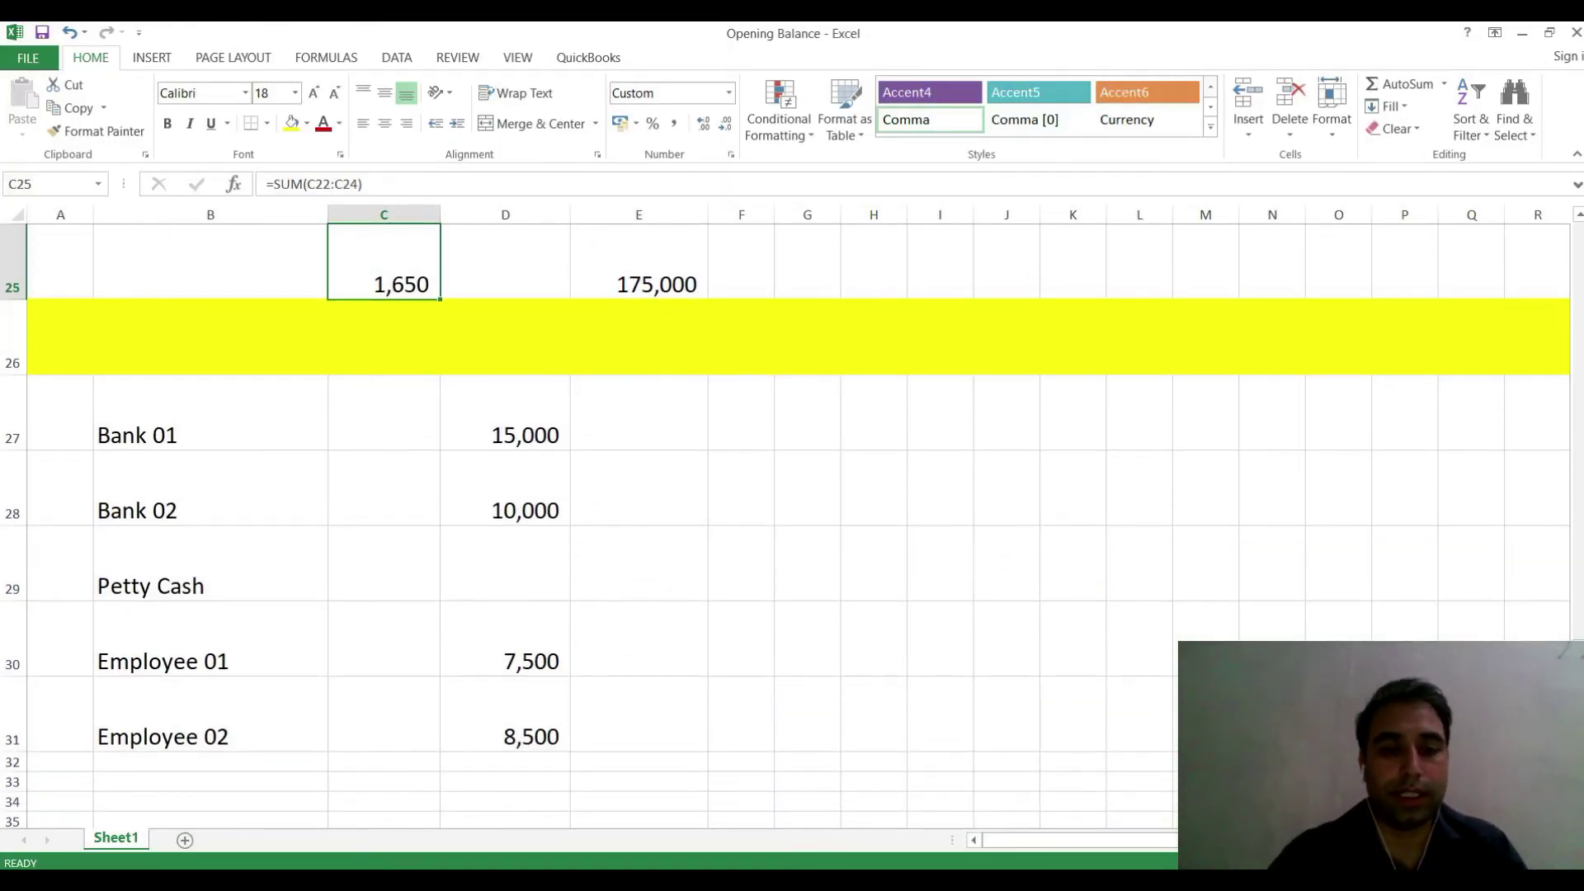
key("alt+Tab")
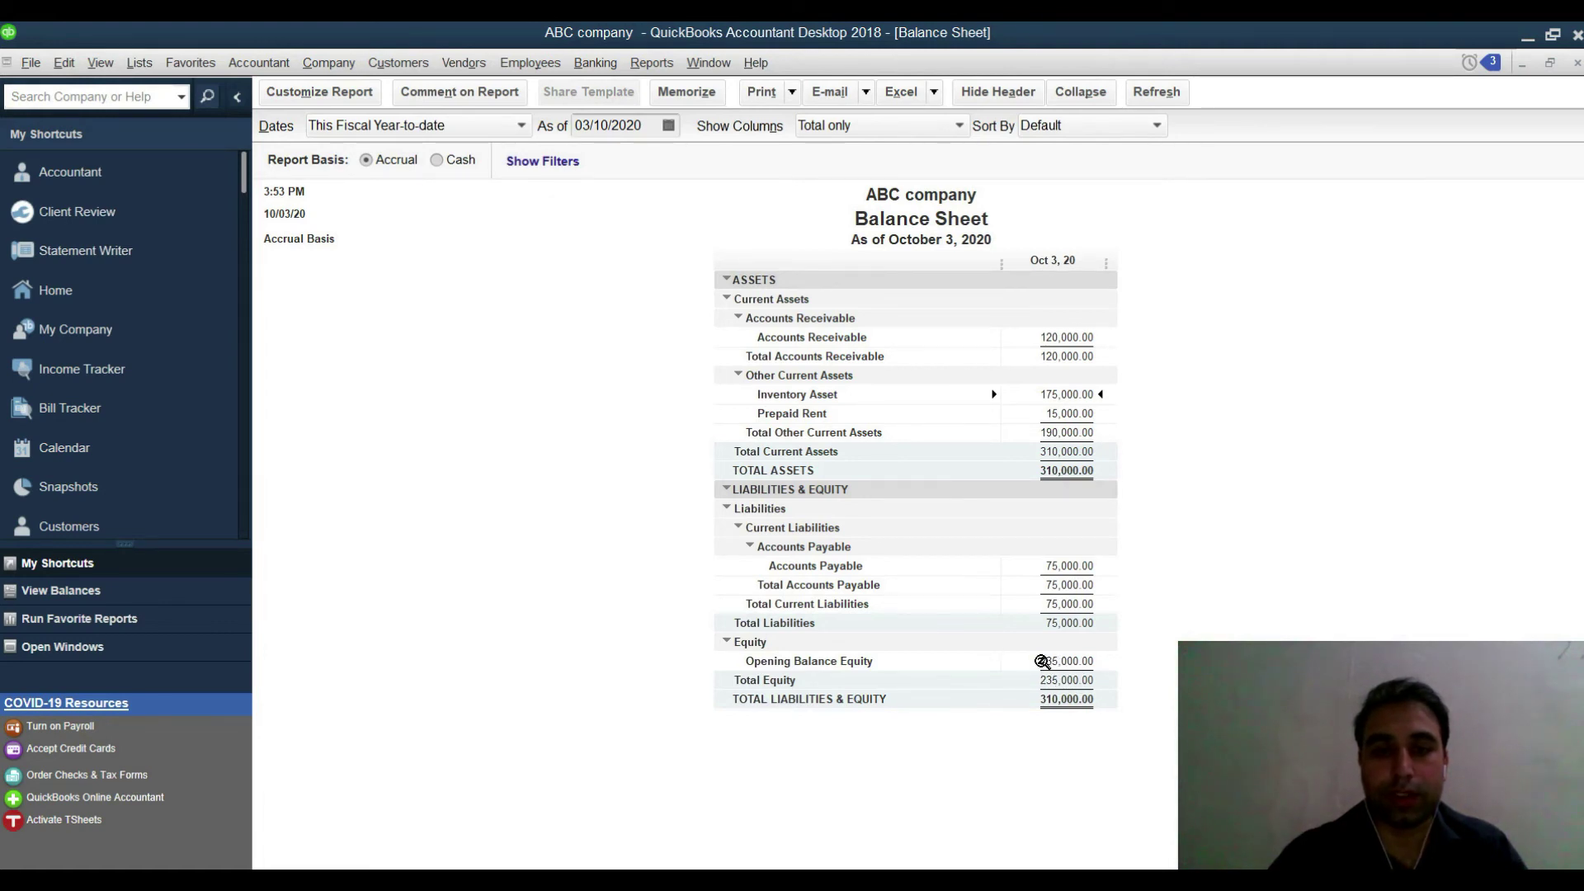
key("alt+Tab")
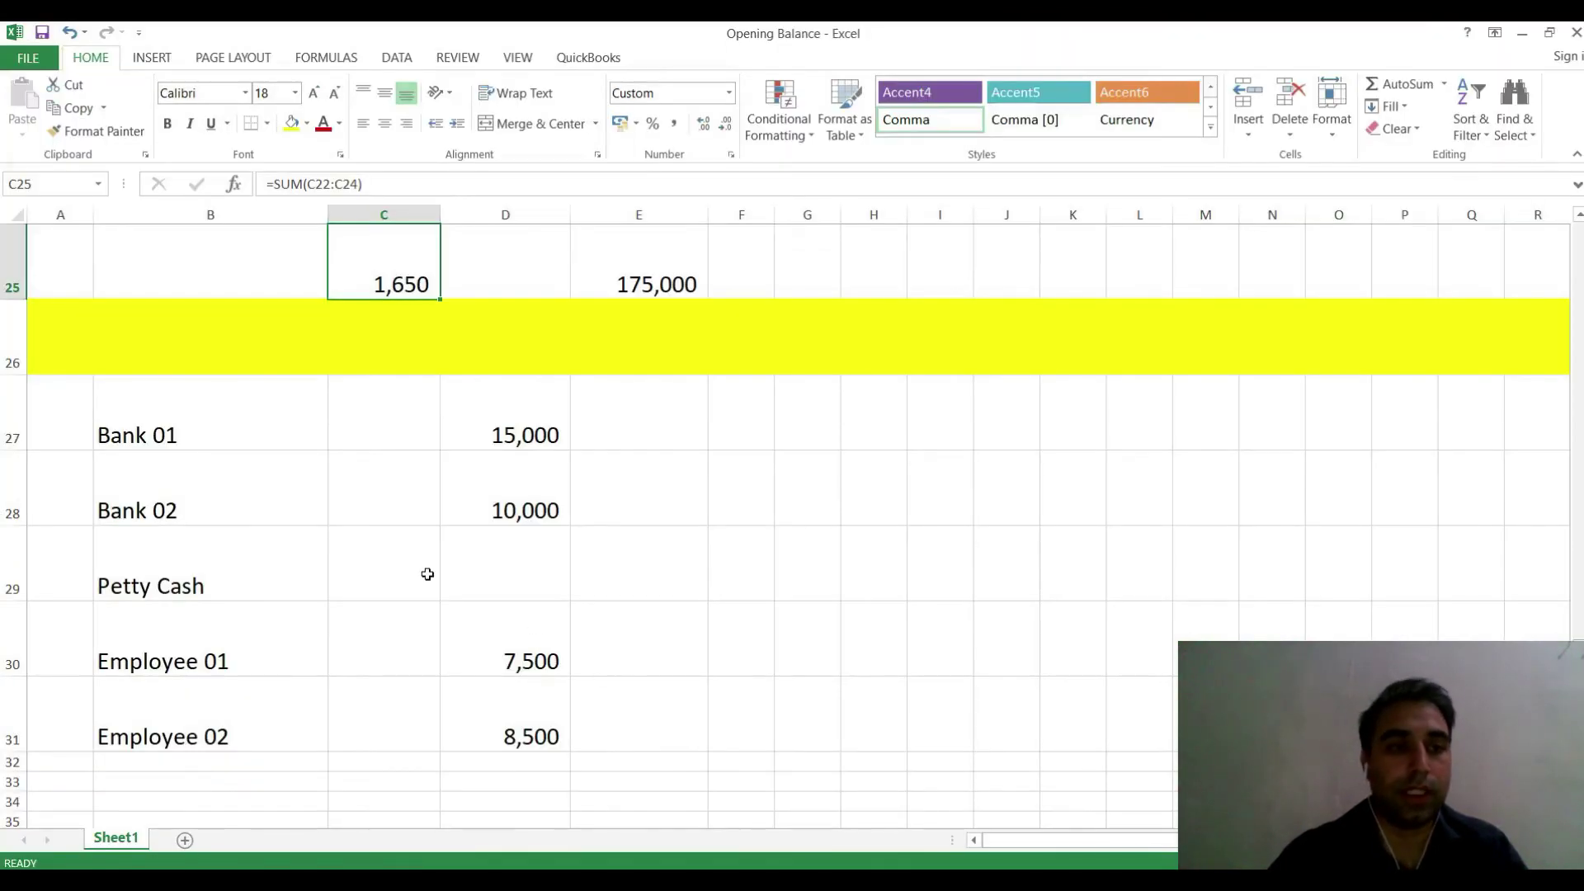
left_click_drag(513, 438, 169, 506)
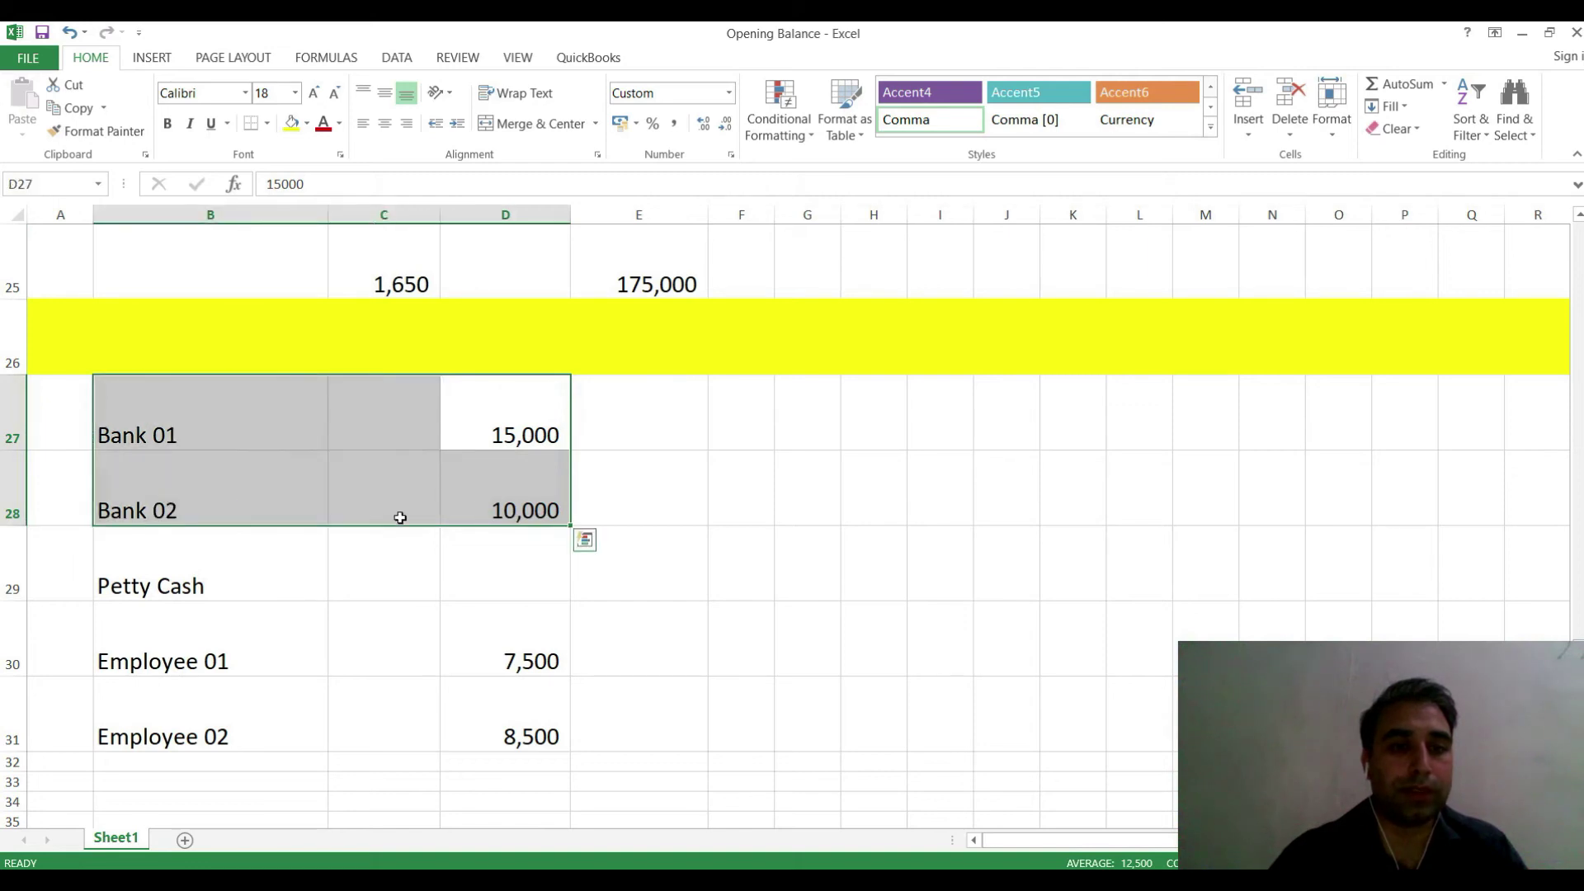
left_click(746, 493)
- Switch back to QuickBooks and start a new Bank account named Bank 01 in the chart of accounts
key("alt+Tab")
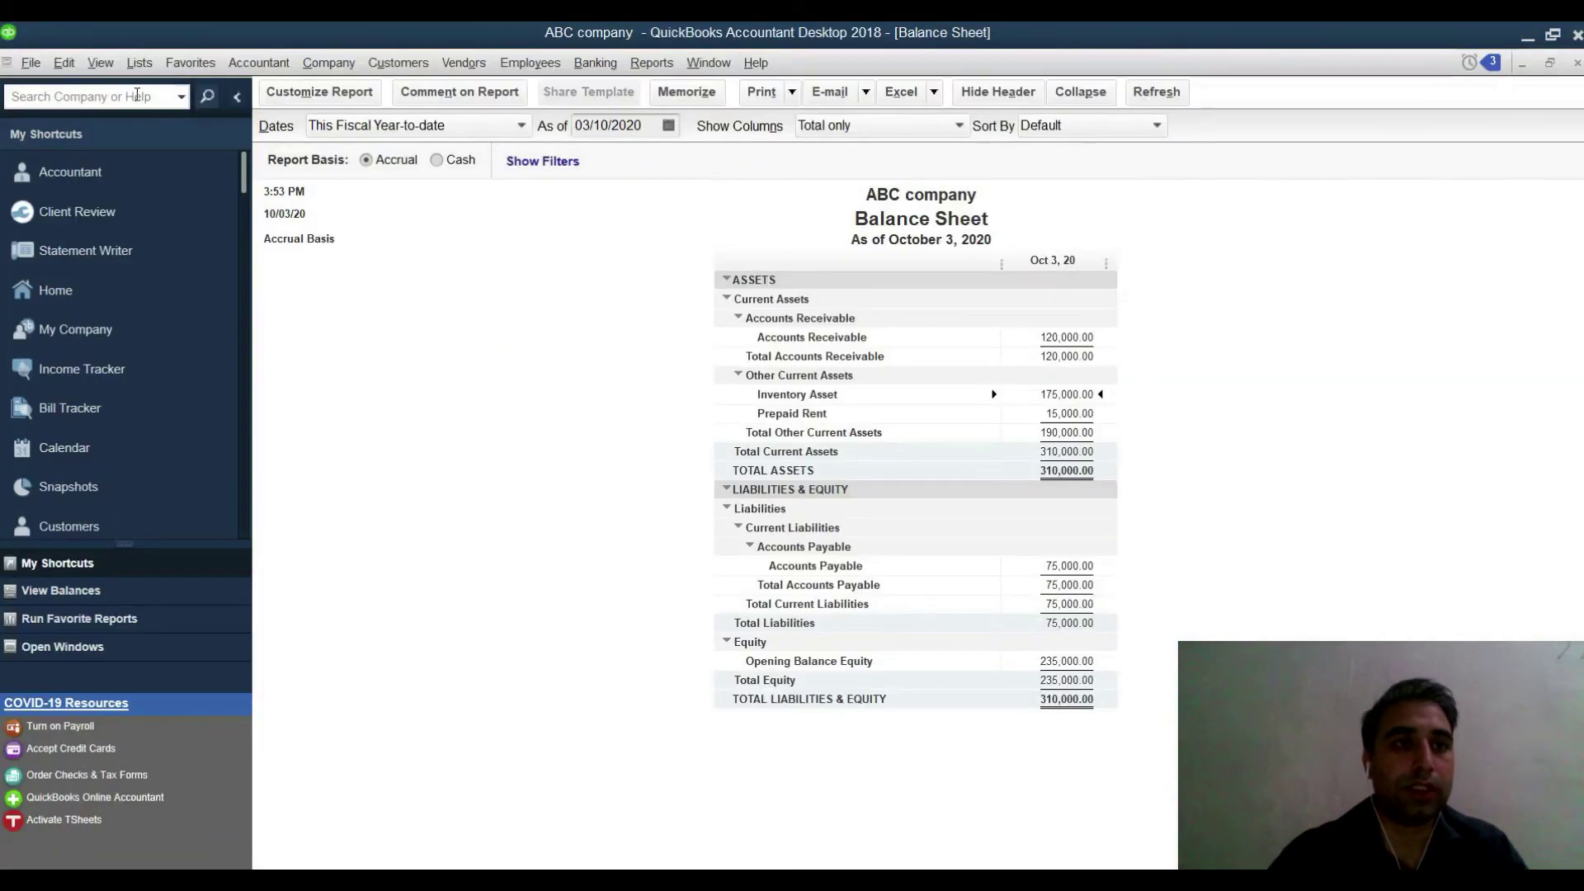
left_click(139, 62)
left_click(165, 91)
left_click(293, 859)
left_click(319, 558)
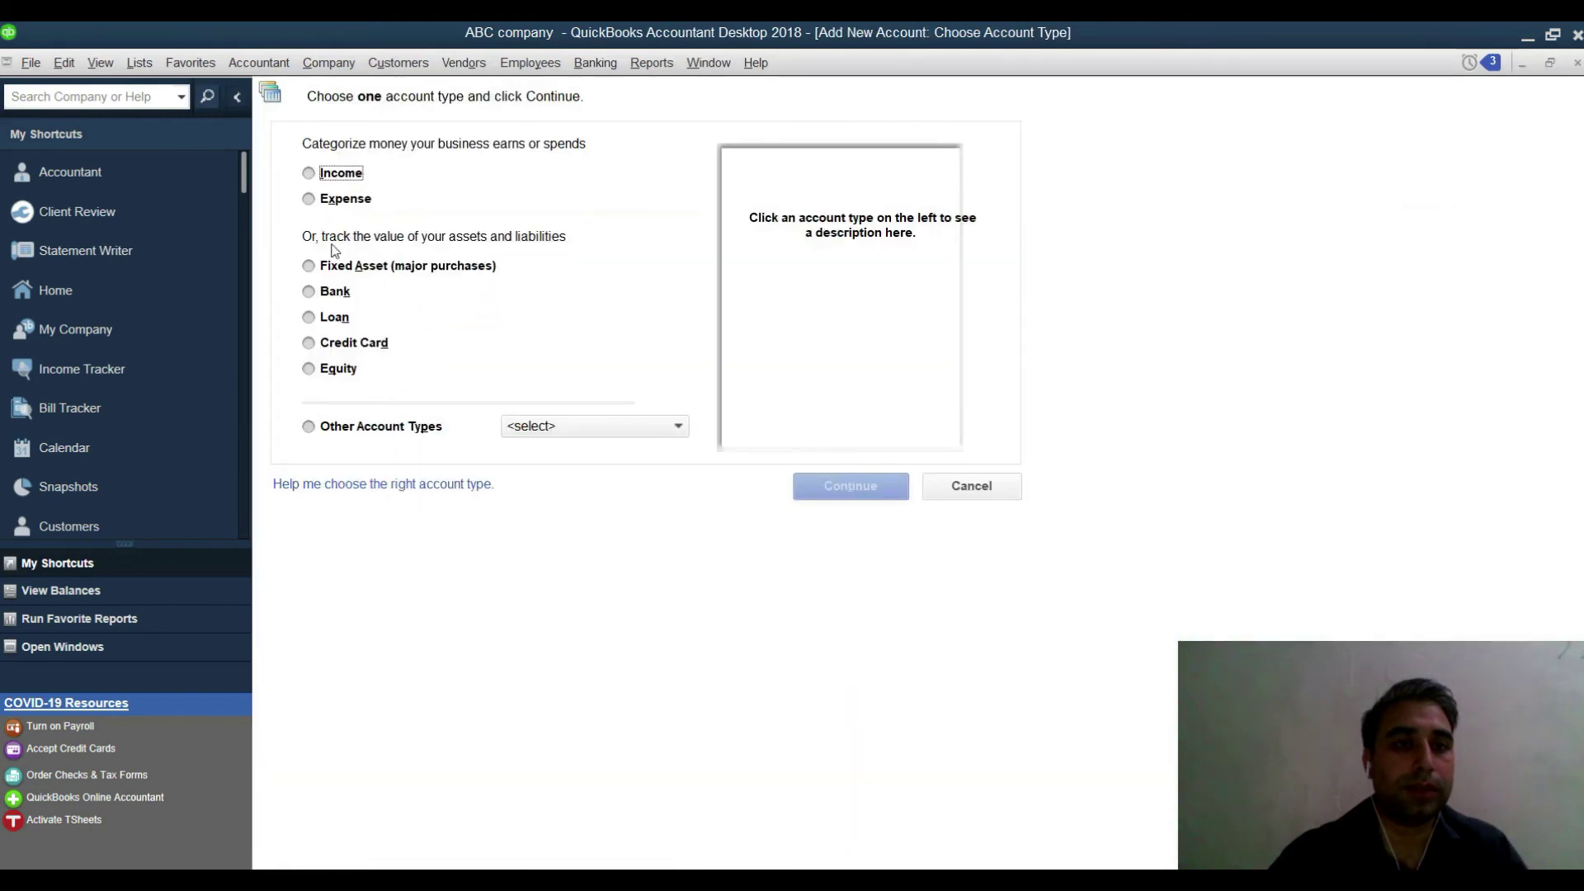
left_click(334, 293)
key("Return")
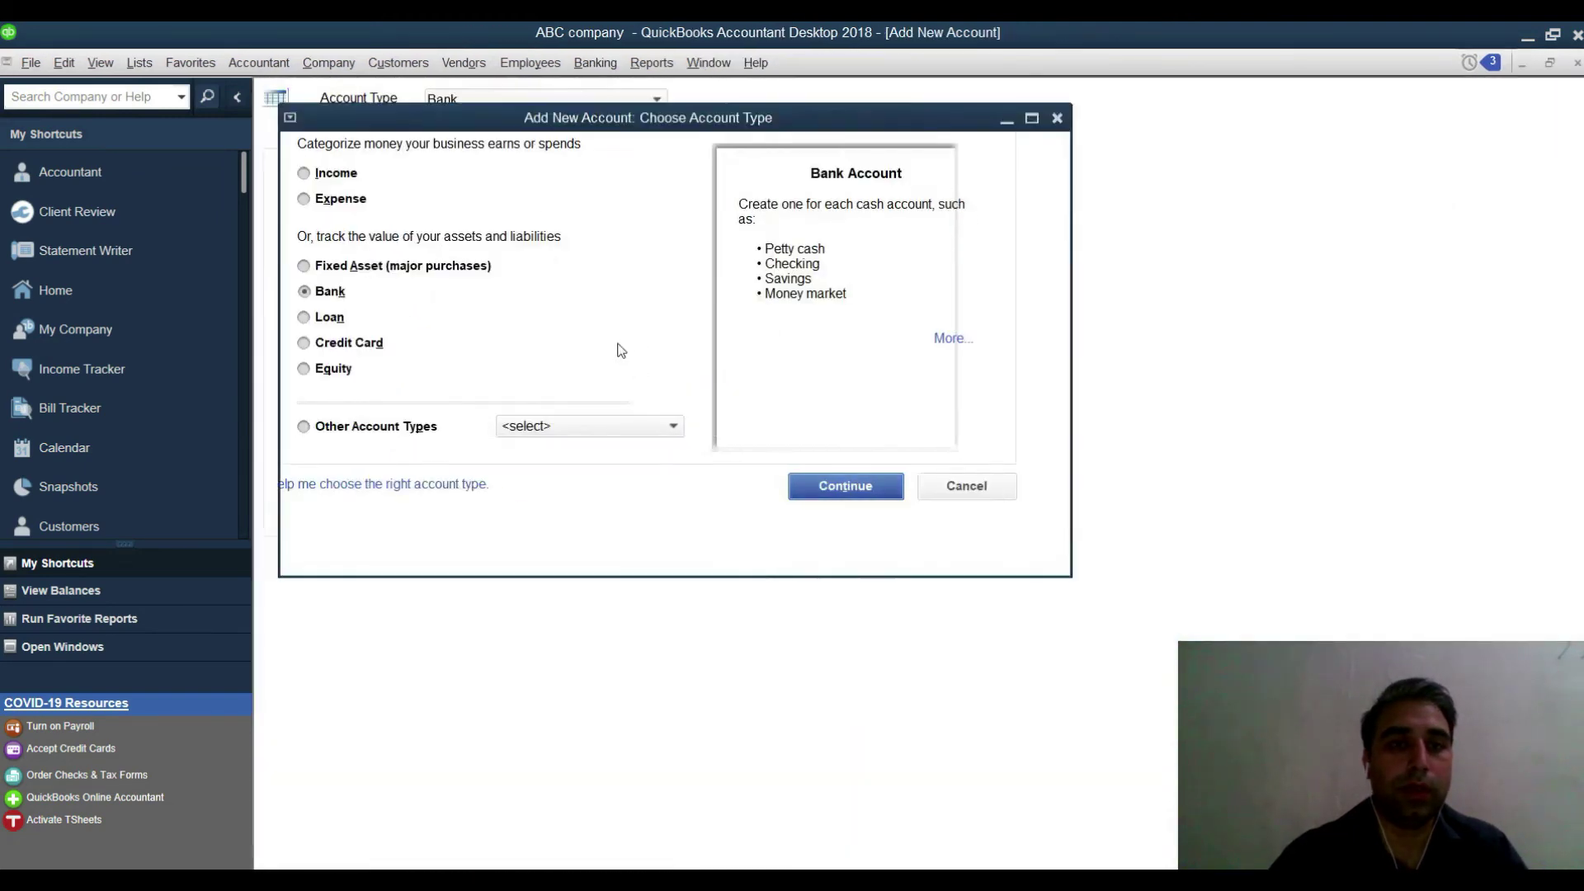
type("Bank 01")
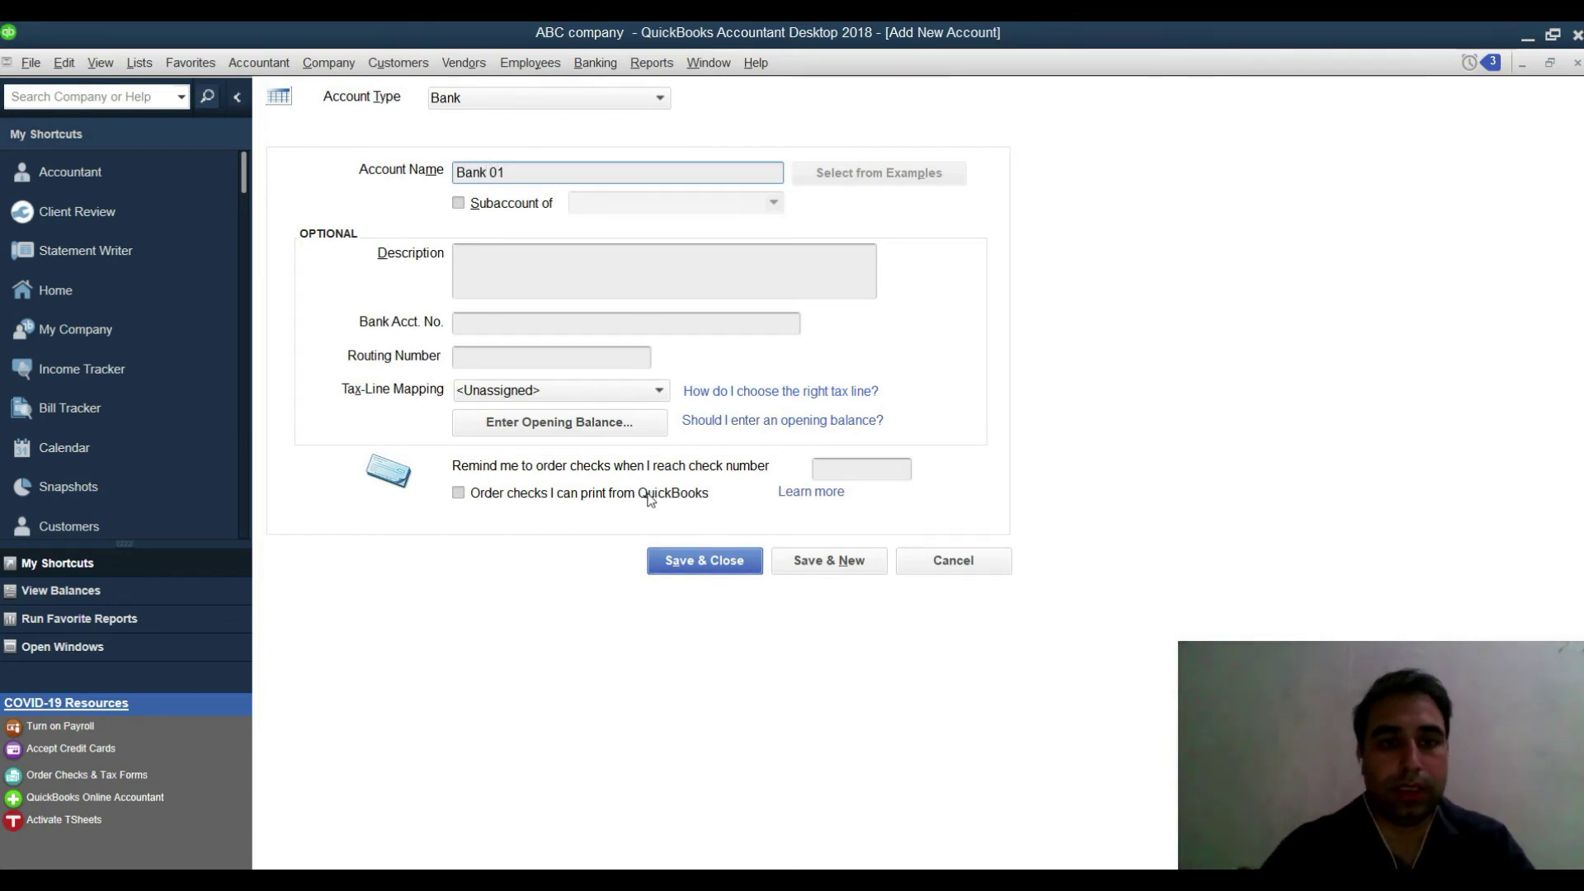
- Save and close the Bank 01 account without entering an opening balance, and decline the bank feed setup
left_click(588, 421)
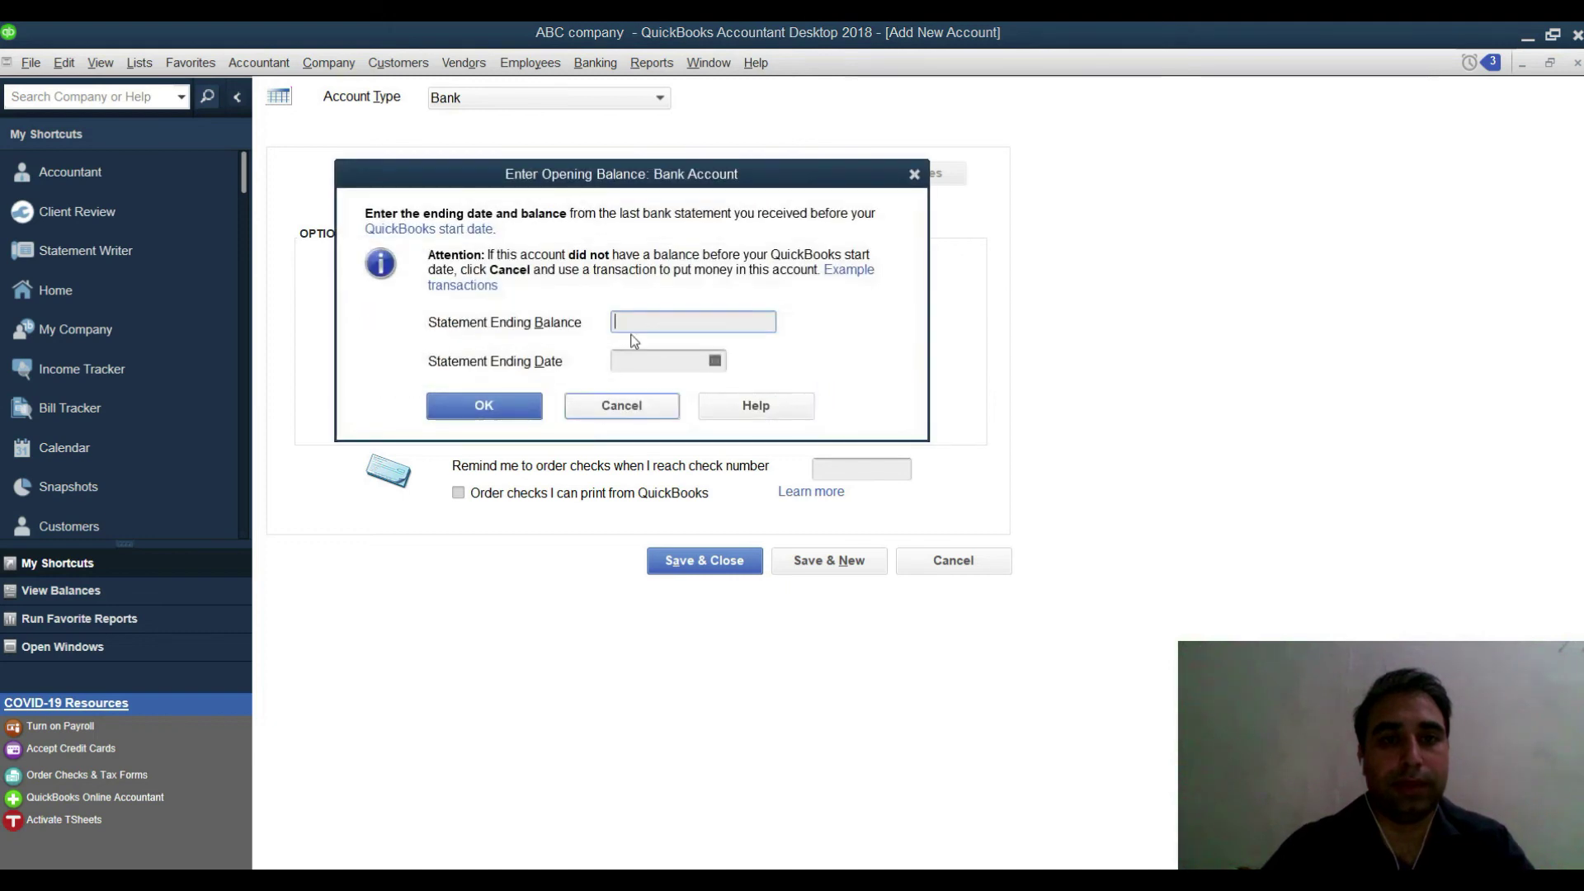
left_click(629, 408)
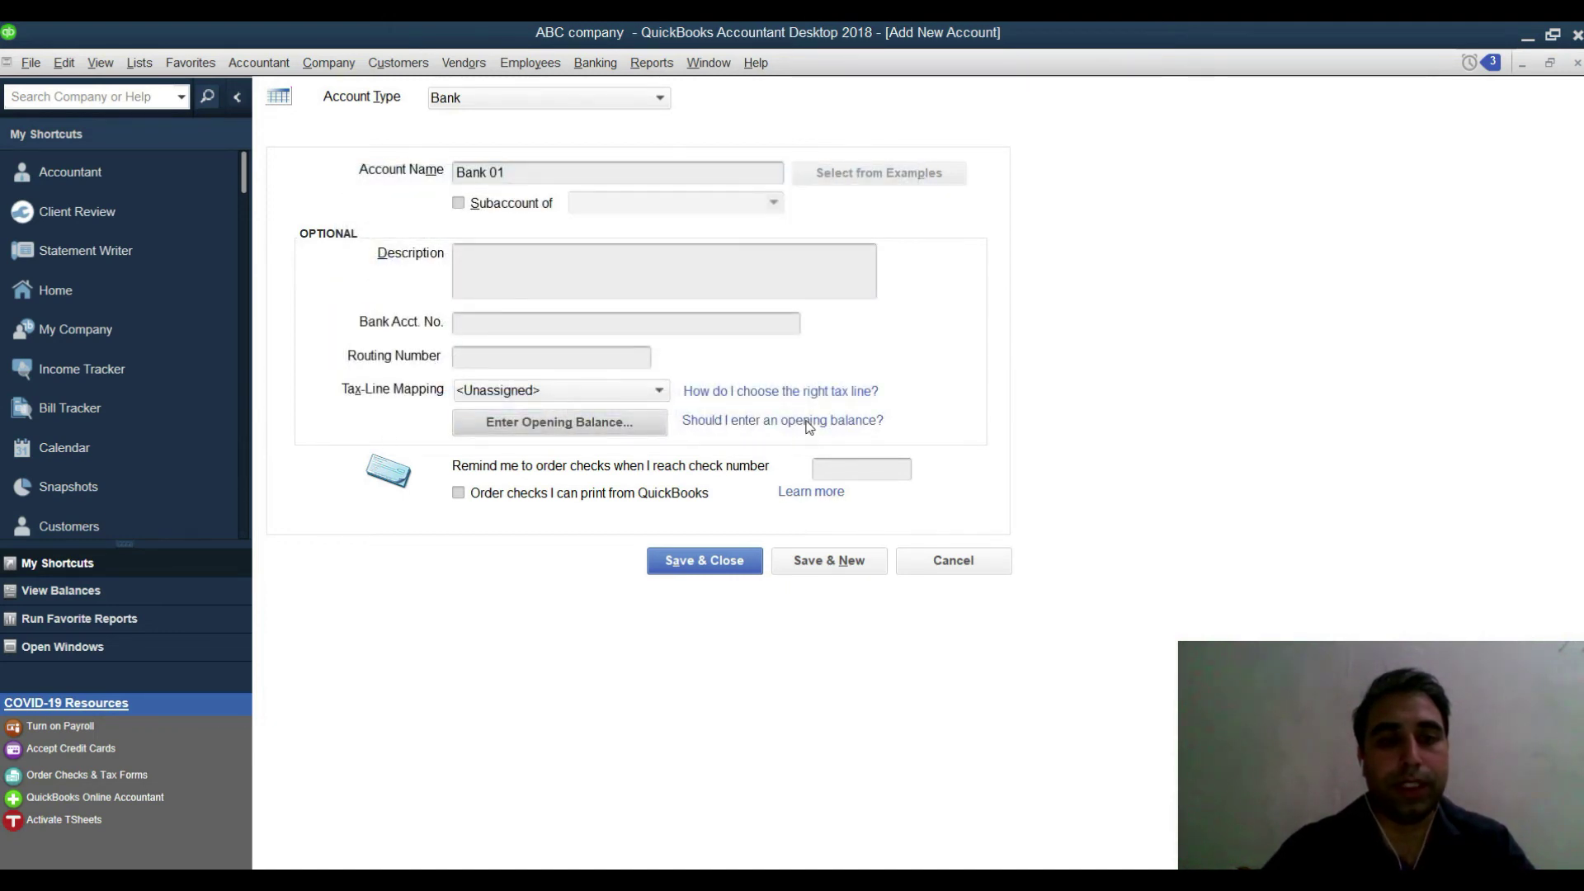
left_click(680, 569)
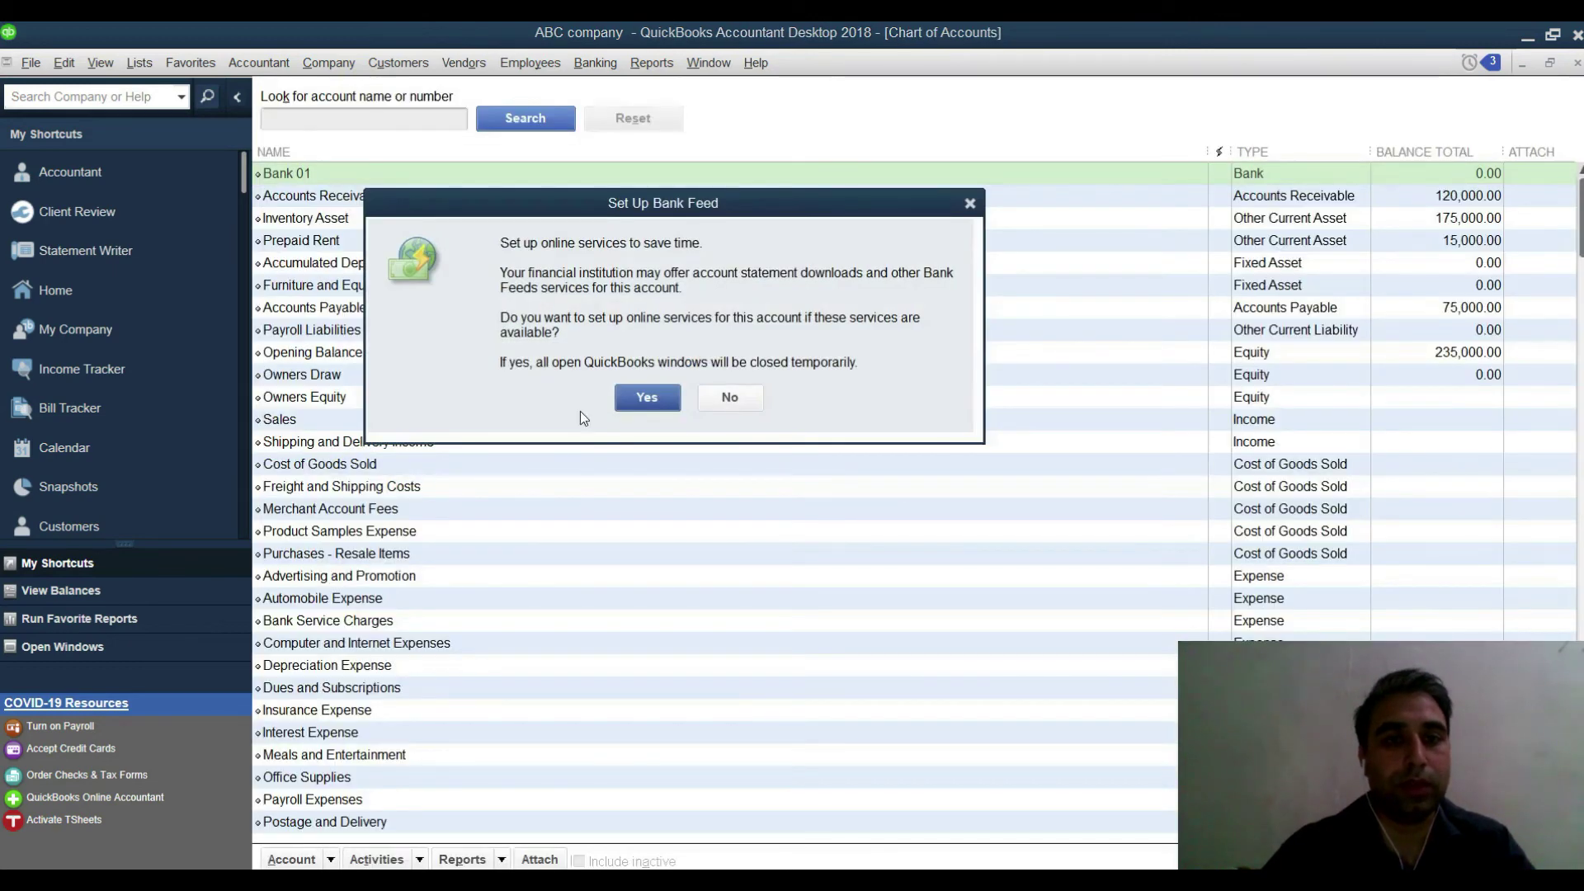
left_click(721, 404)
left_click(296, 857)
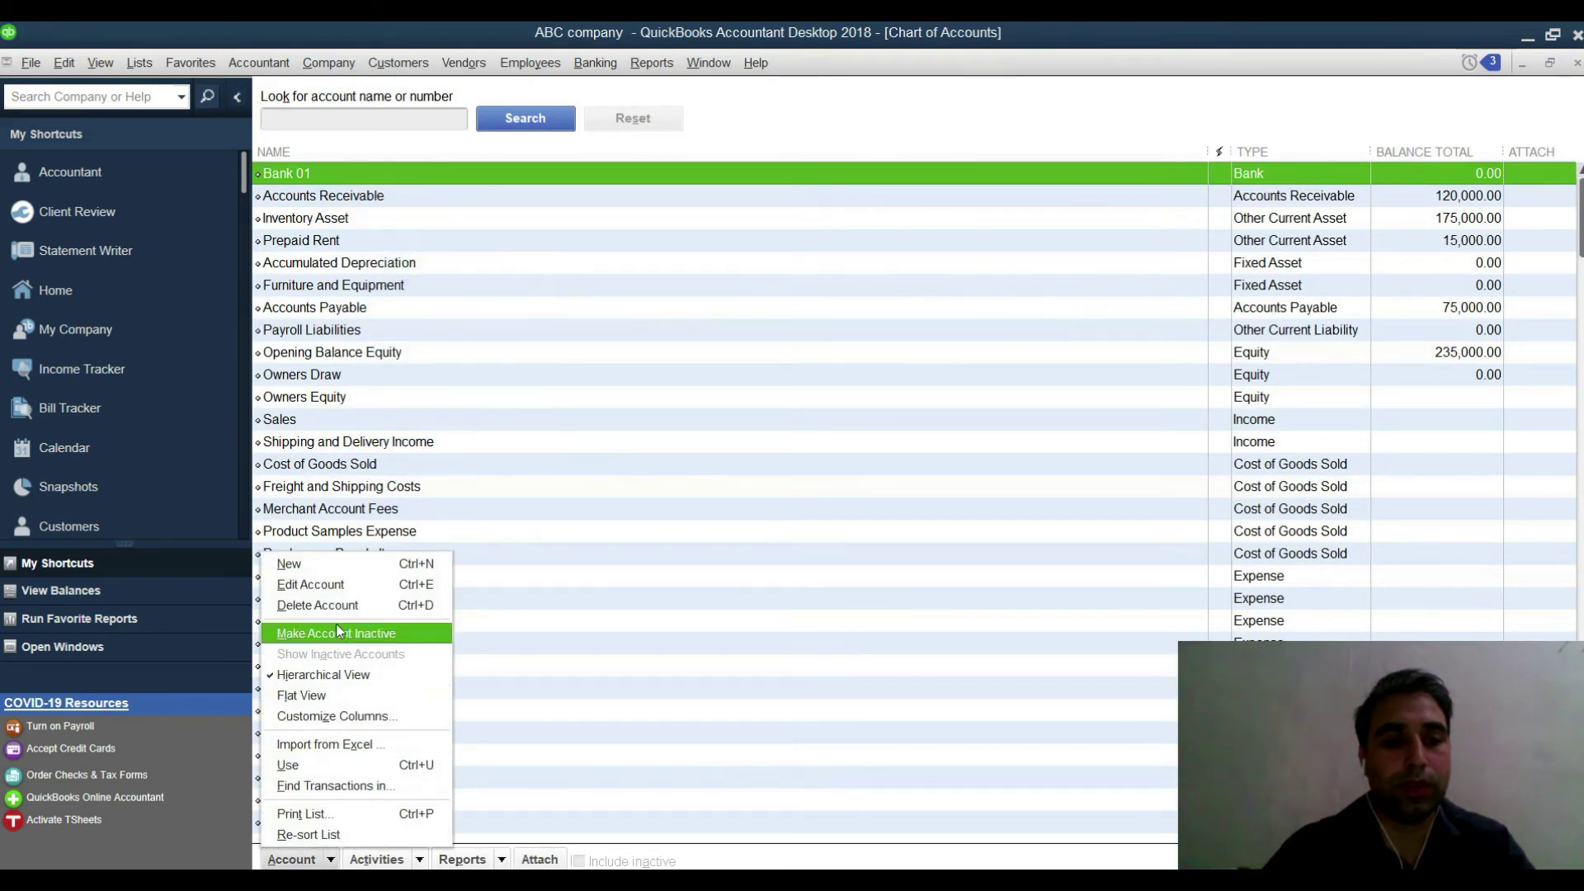
left_click(289, 563)
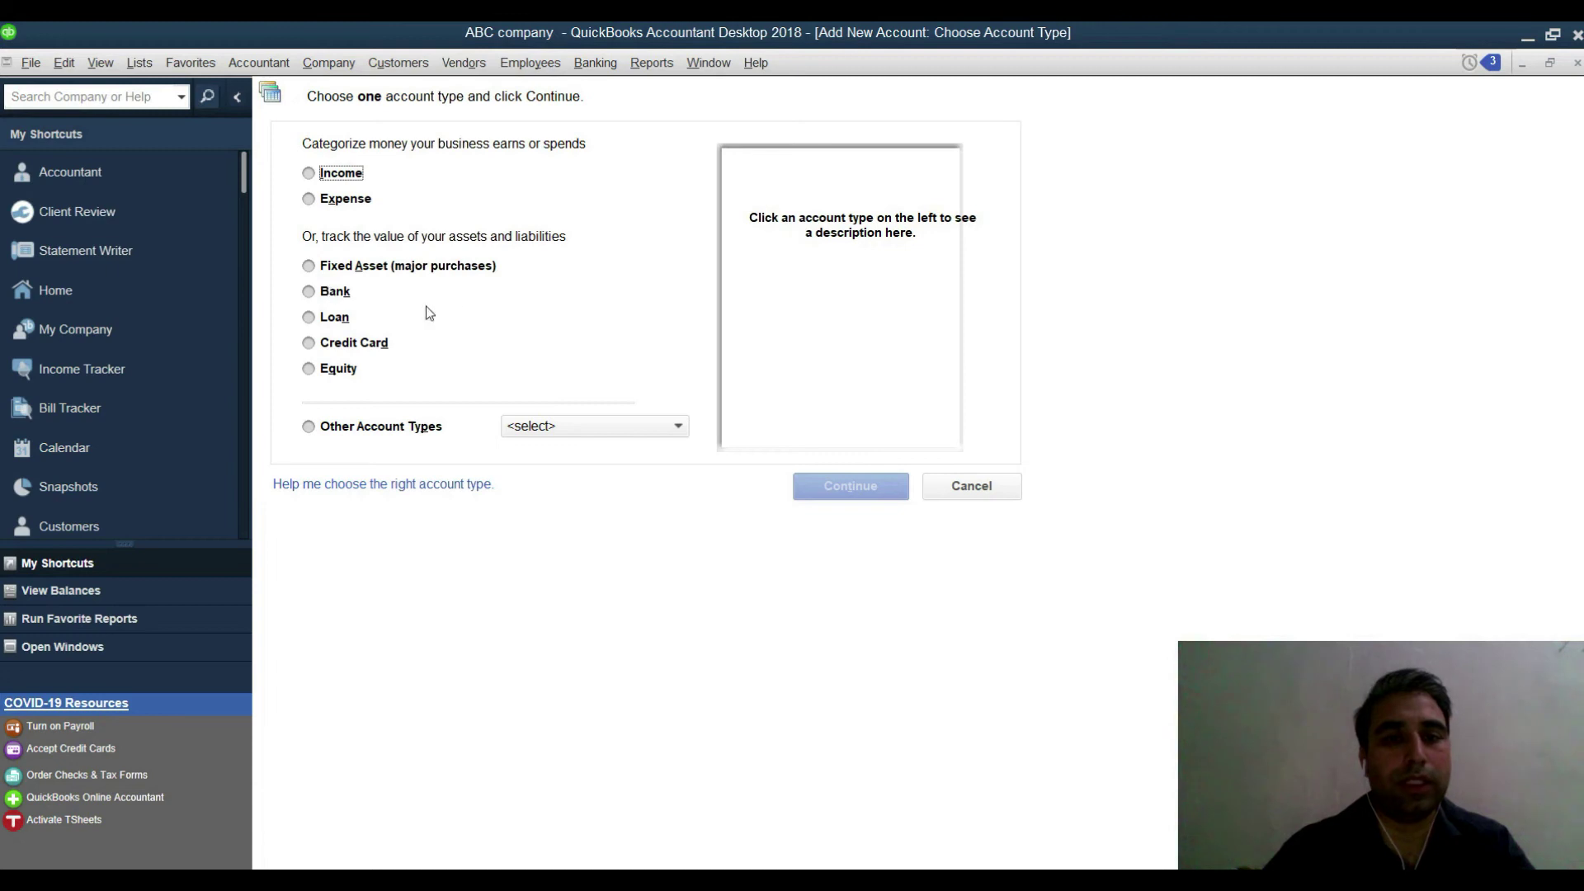
left_click(971, 486)
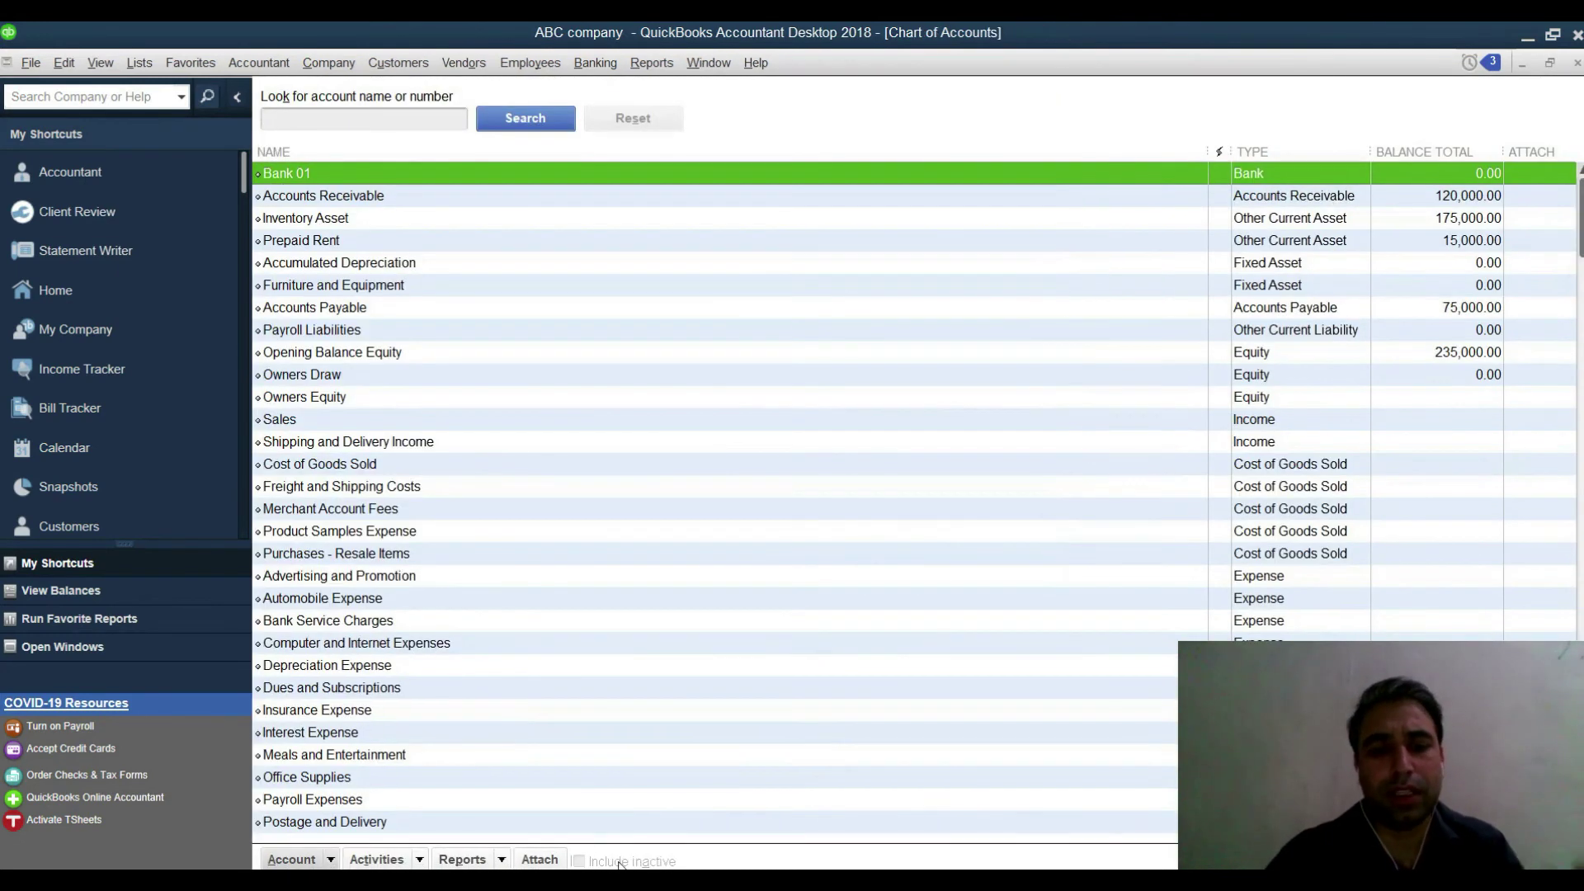
- Switch to Excel and delete the Bank 02 row from the opening balance sheet
key("alt+Tab")
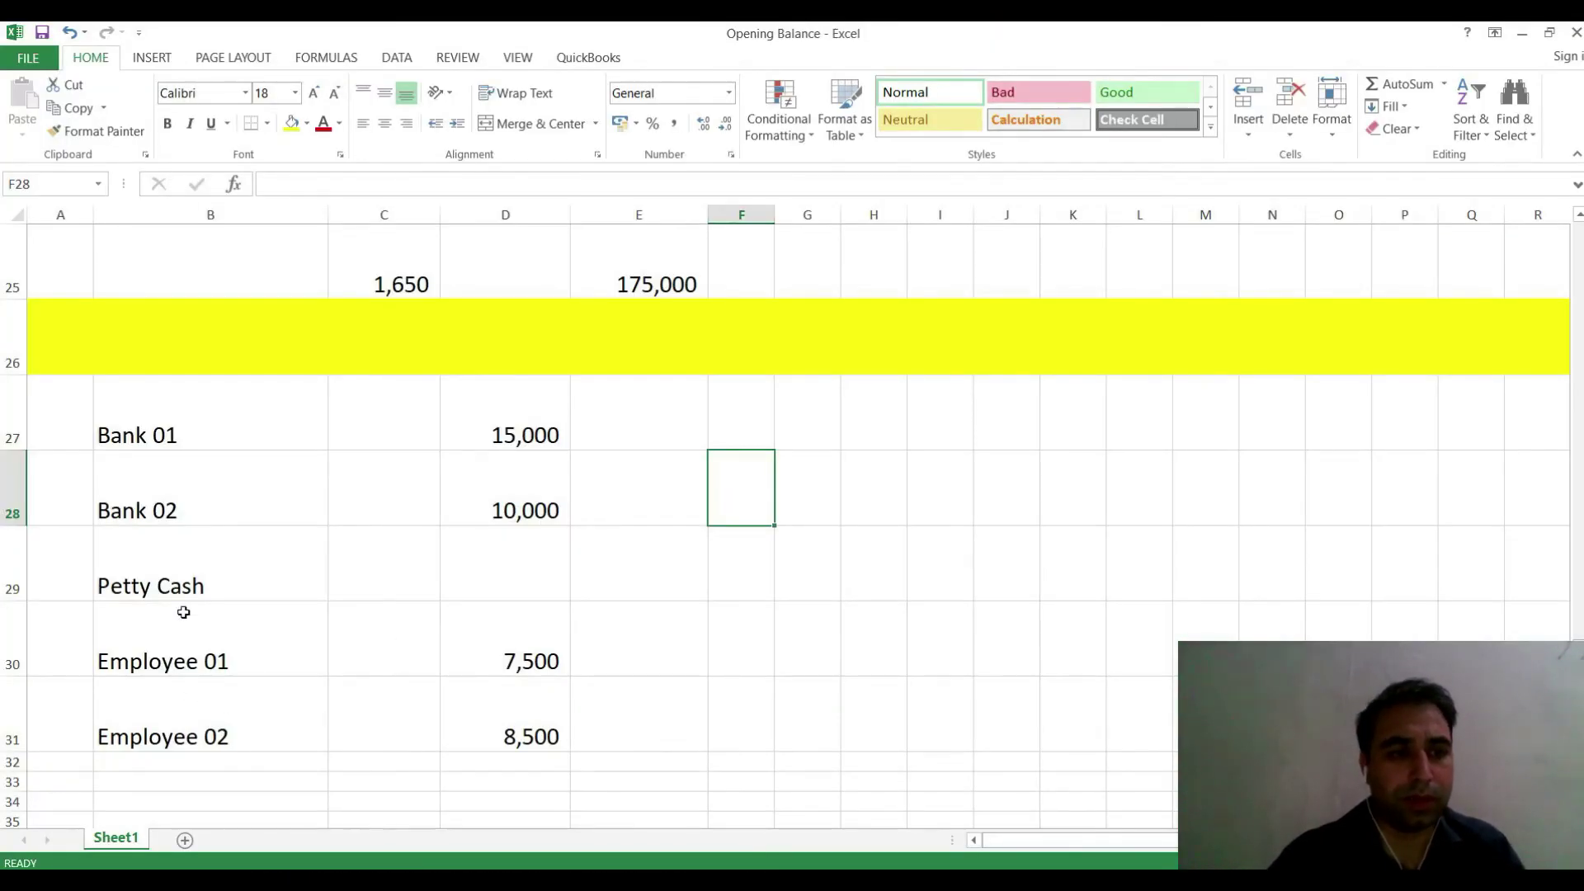
right_click(12, 500)
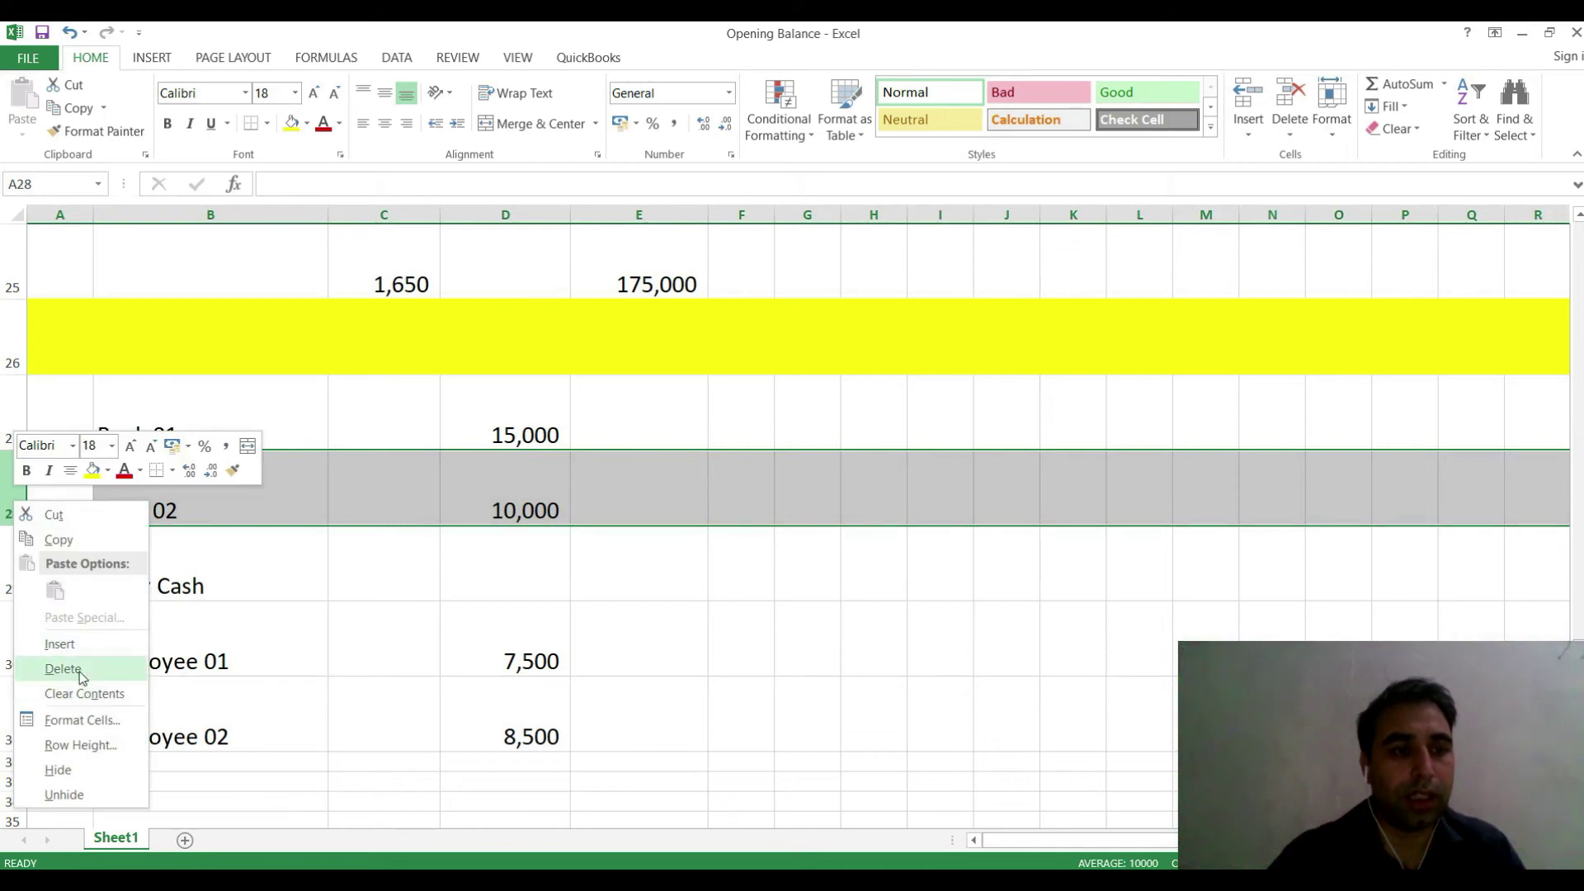
left_click(612, 492)
left_click(575, 502)
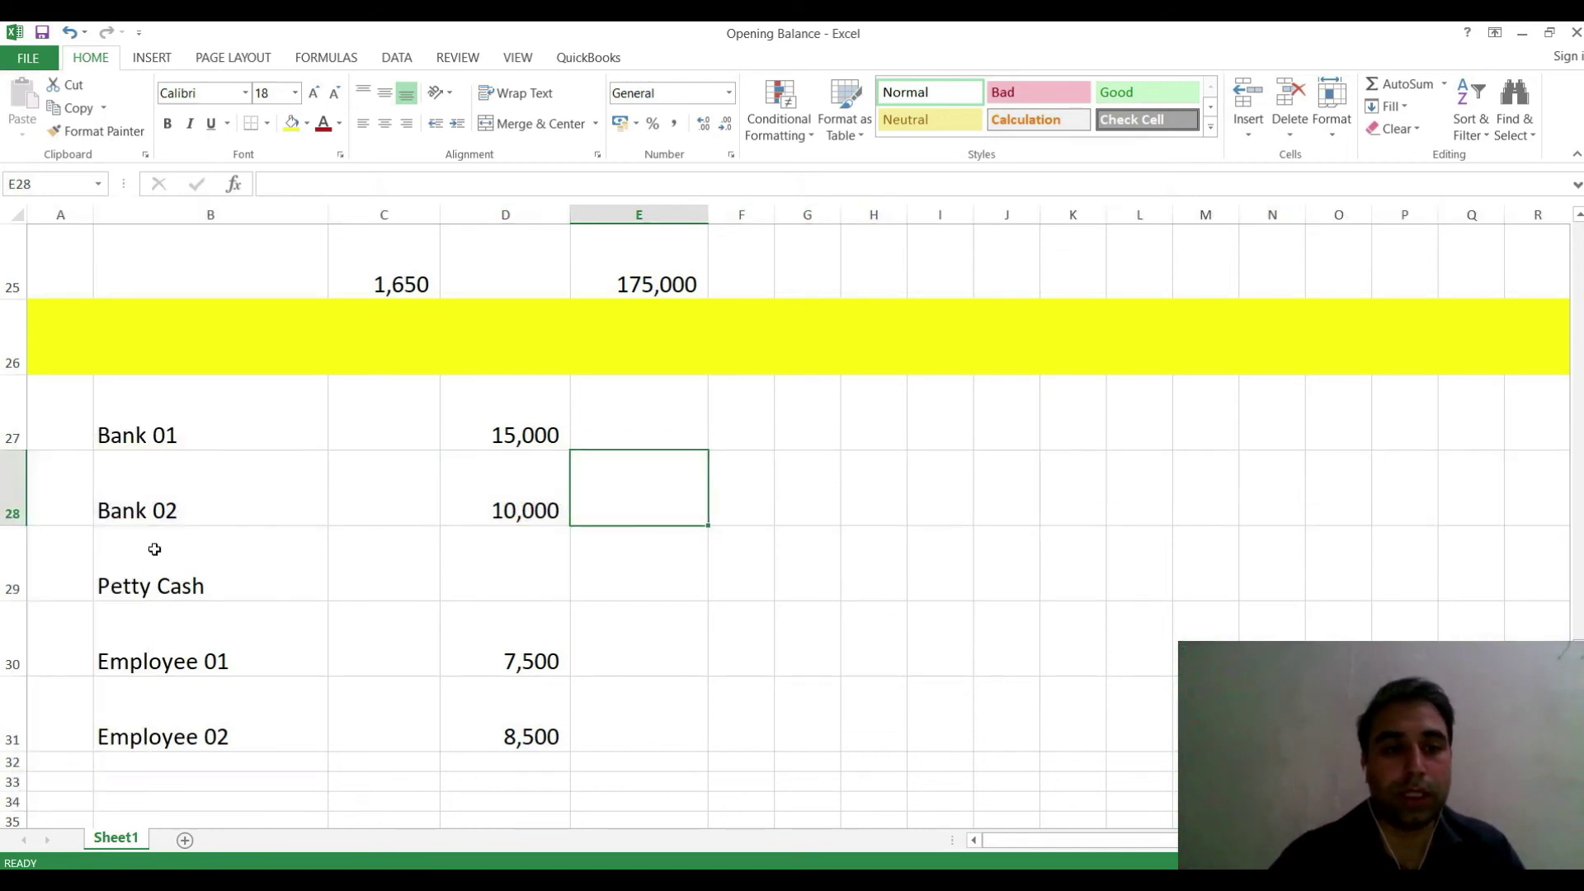
right_click(2, 513)
left_click(41, 665)
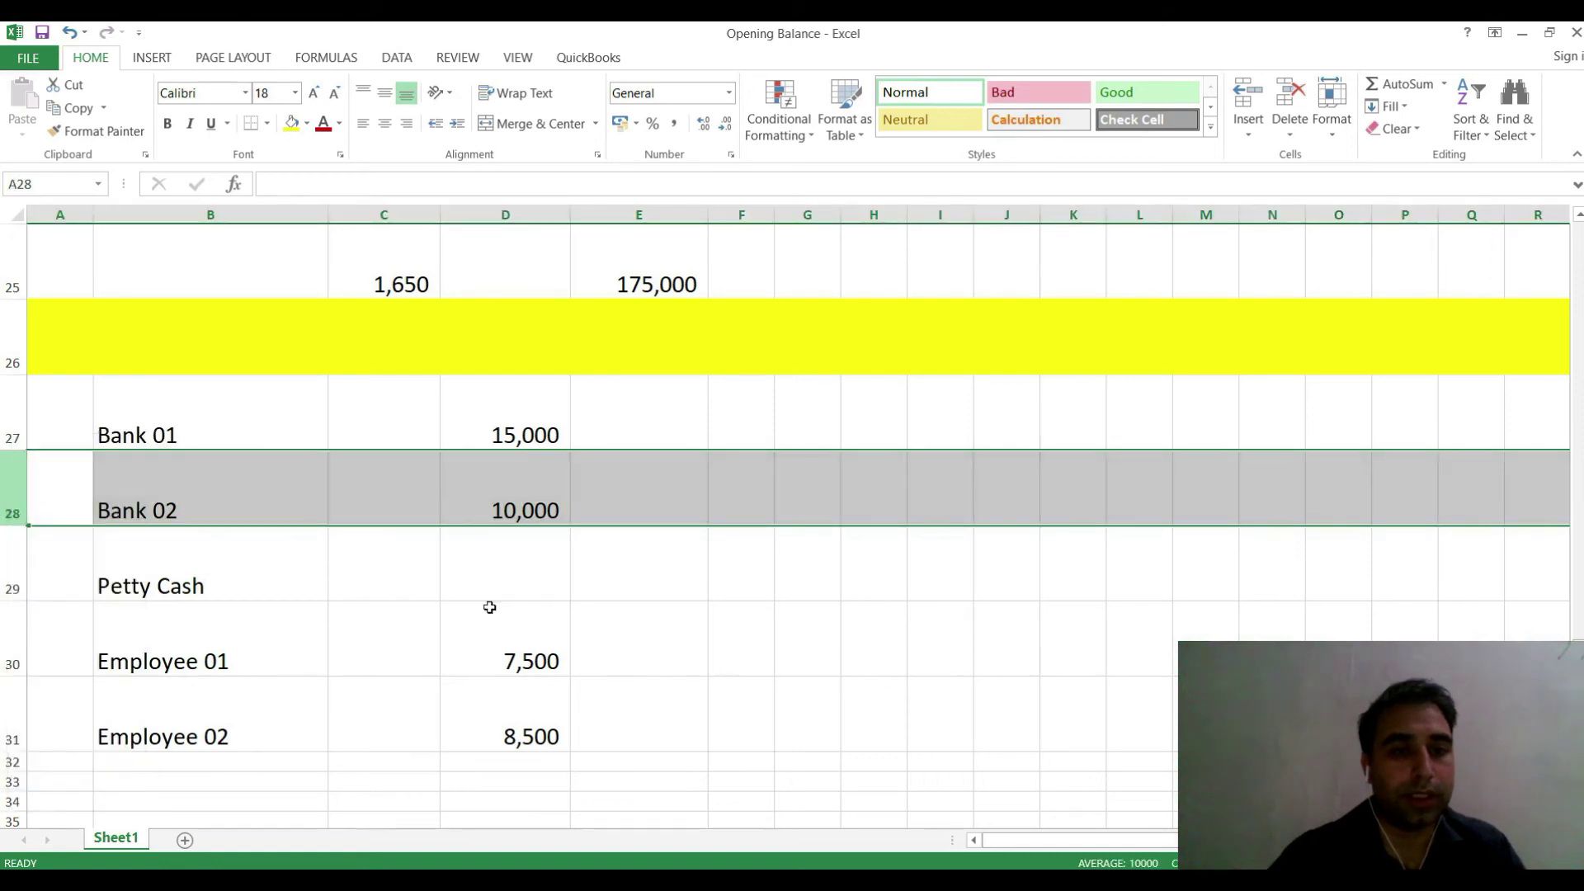
left_click(730, 616)
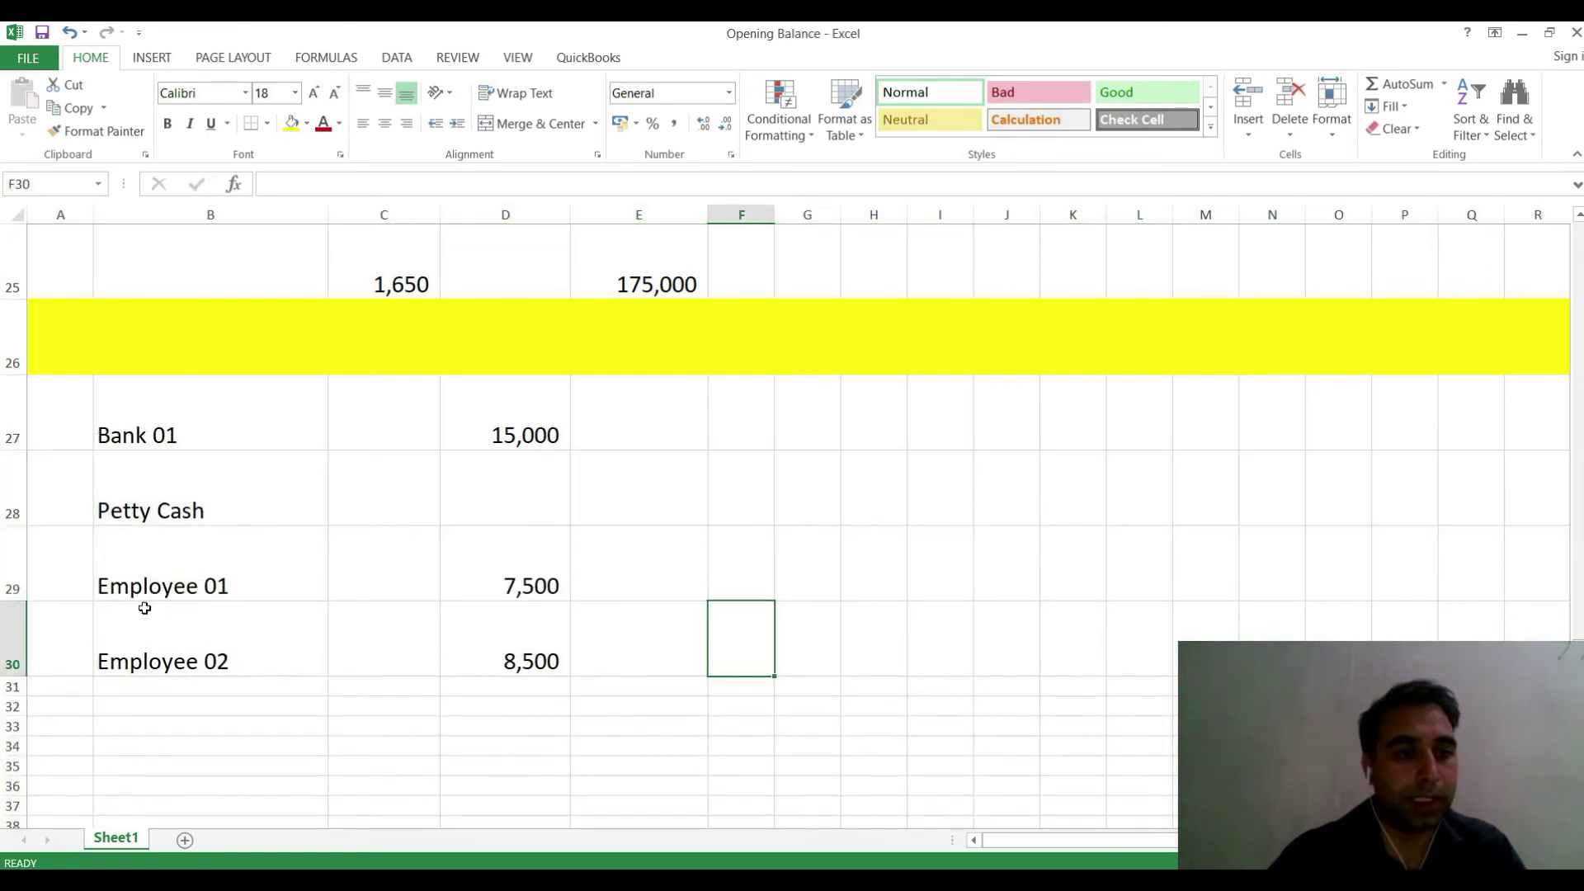
- Review the Petty Cash entries for Employee 01 and Employee 02, and switch back to QuickBooks
left_click(145, 519)
left_click_drag(524, 594, 103, 647)
key("alt+Tab")
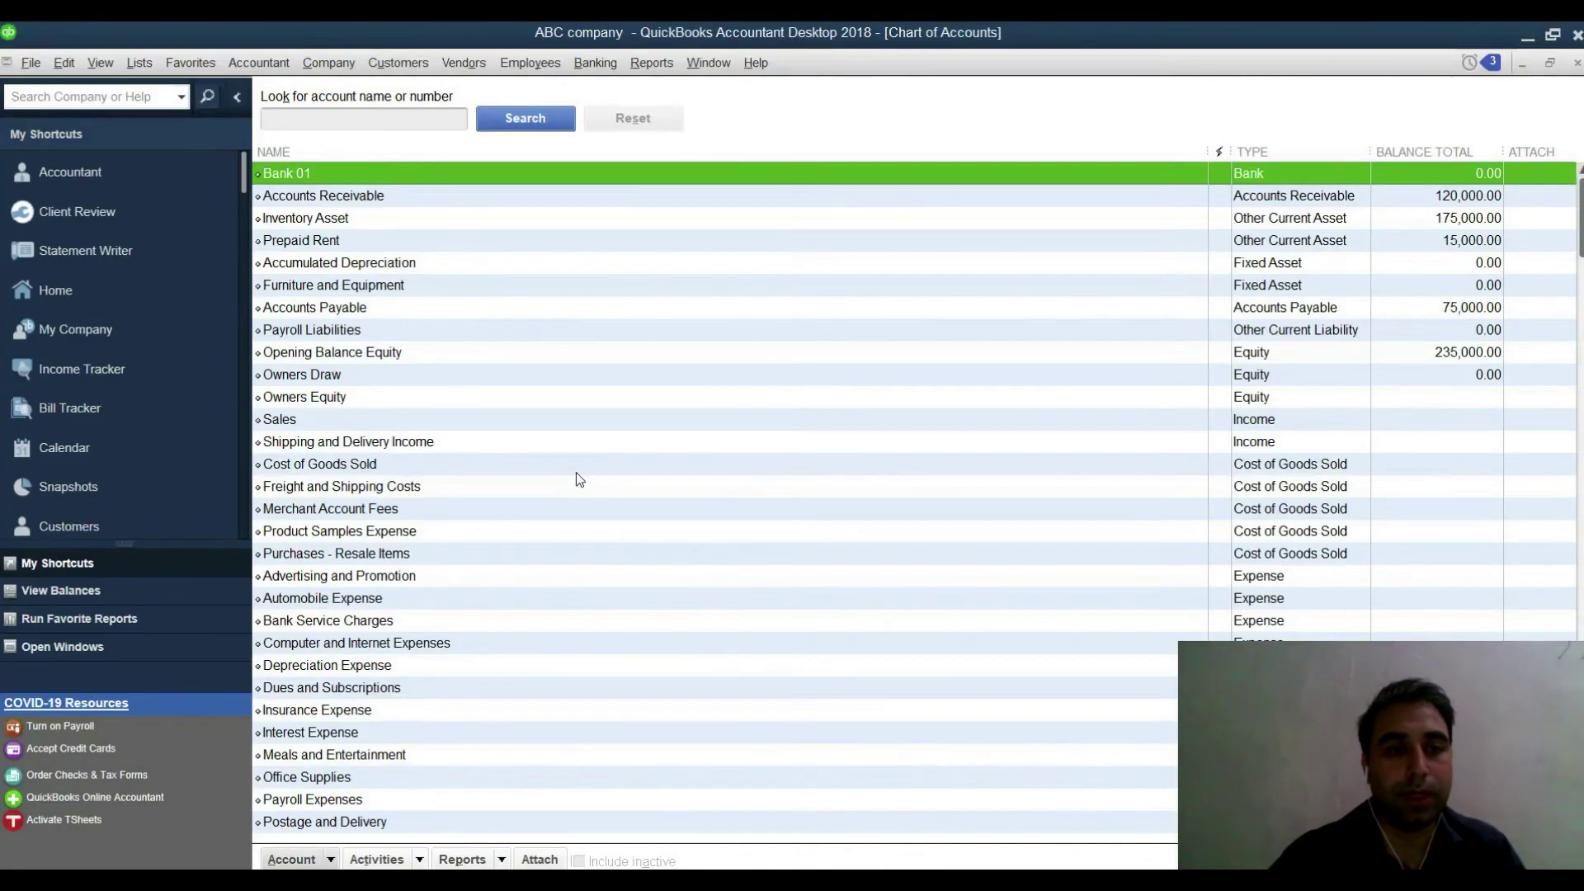
- Start a new Other Current Asset account named Petty Cash Advances in the chart of accounts
left_click(293, 859)
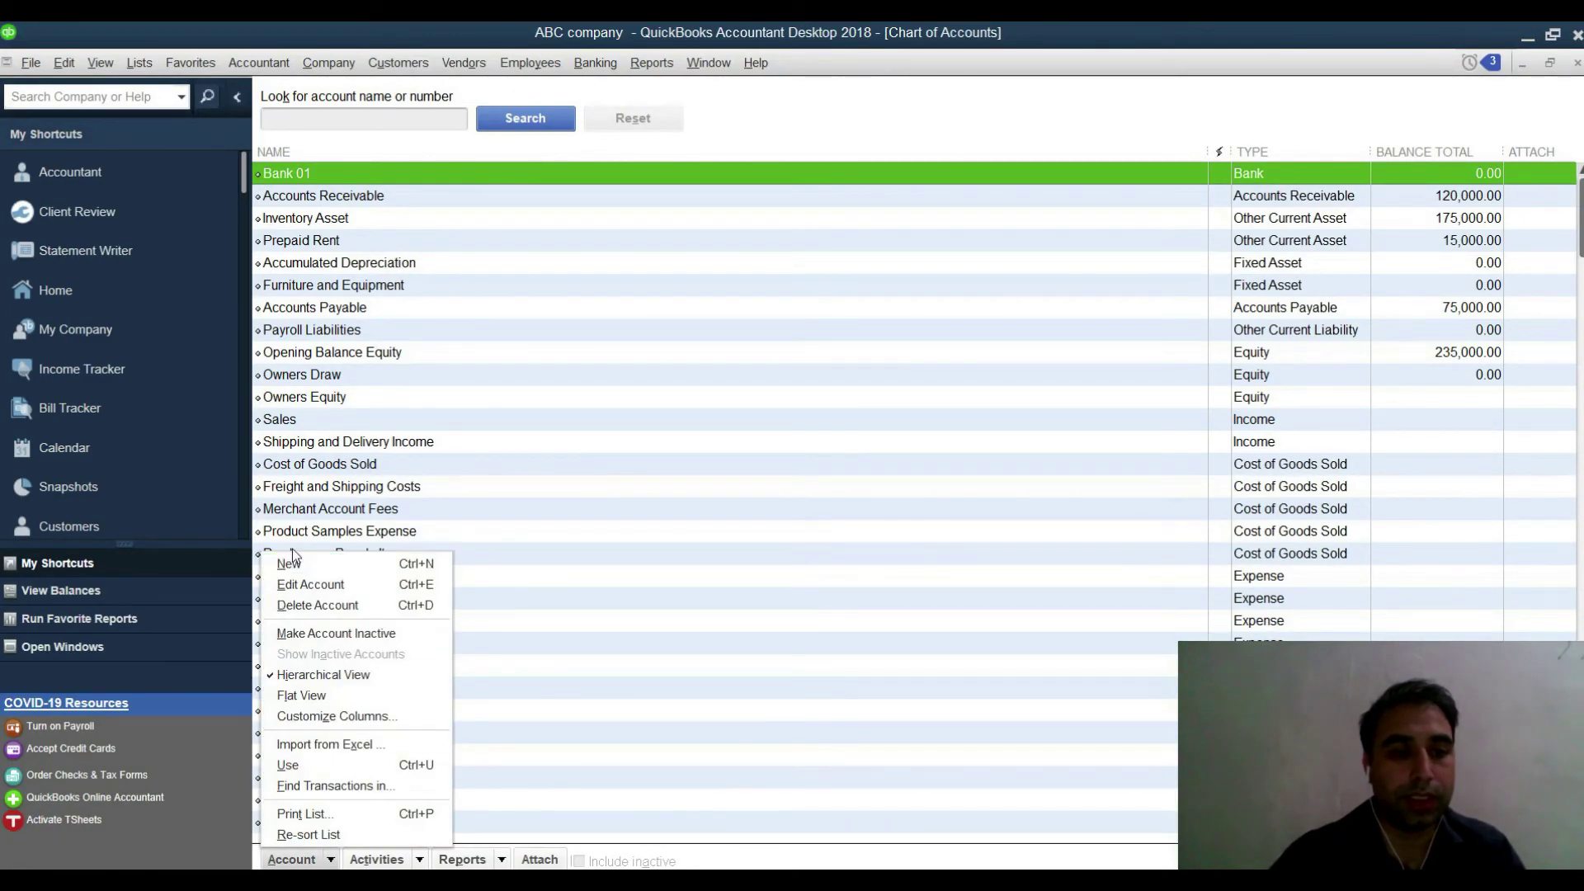
left_click(297, 561)
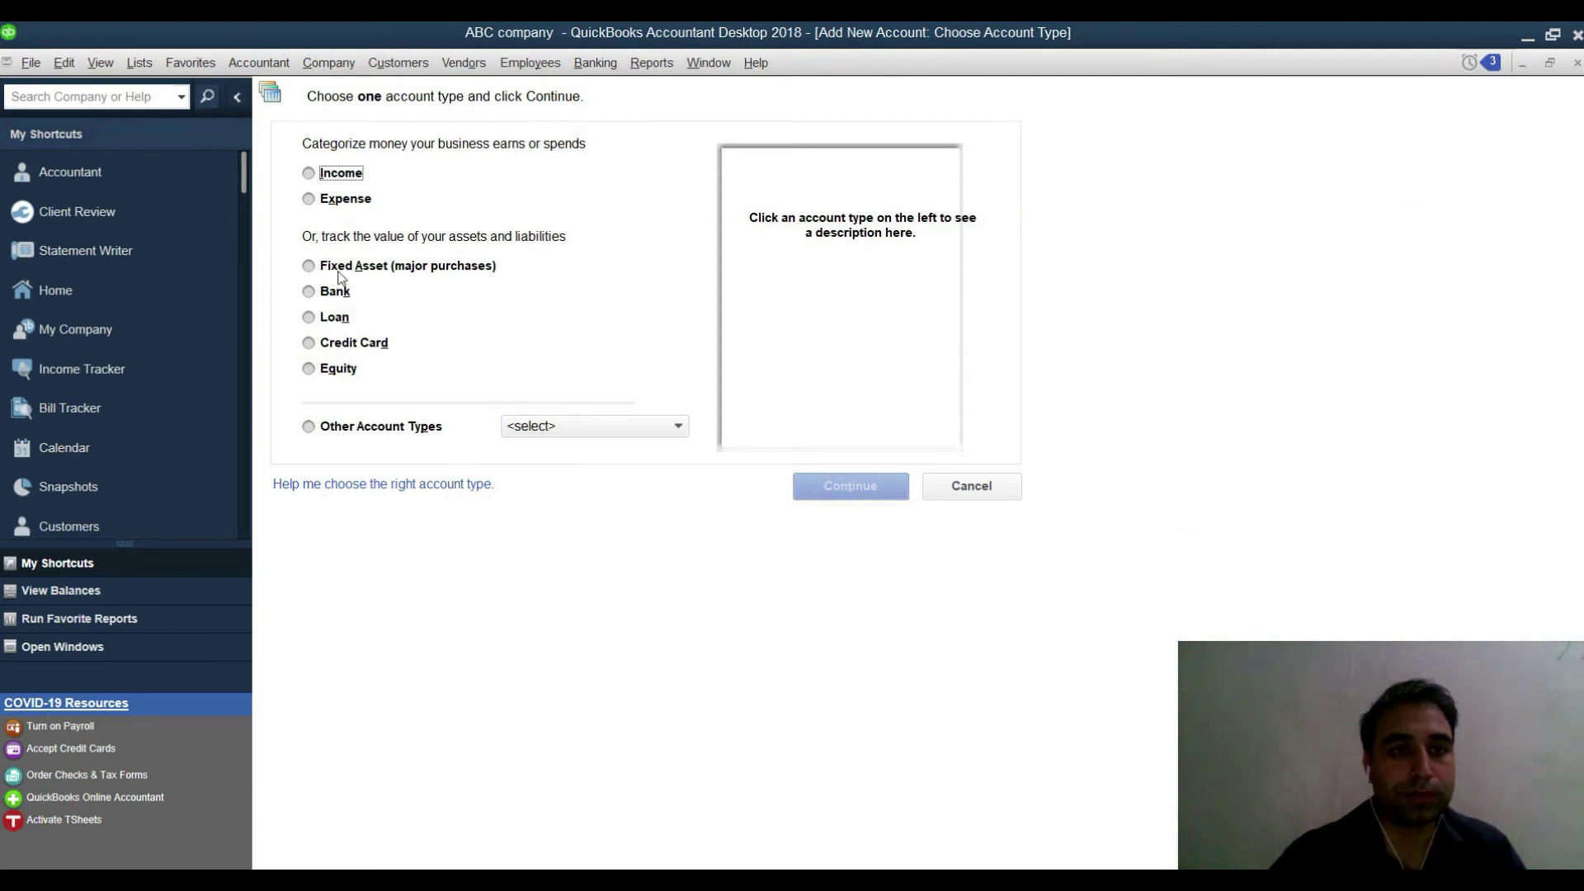
left_click(349, 434)
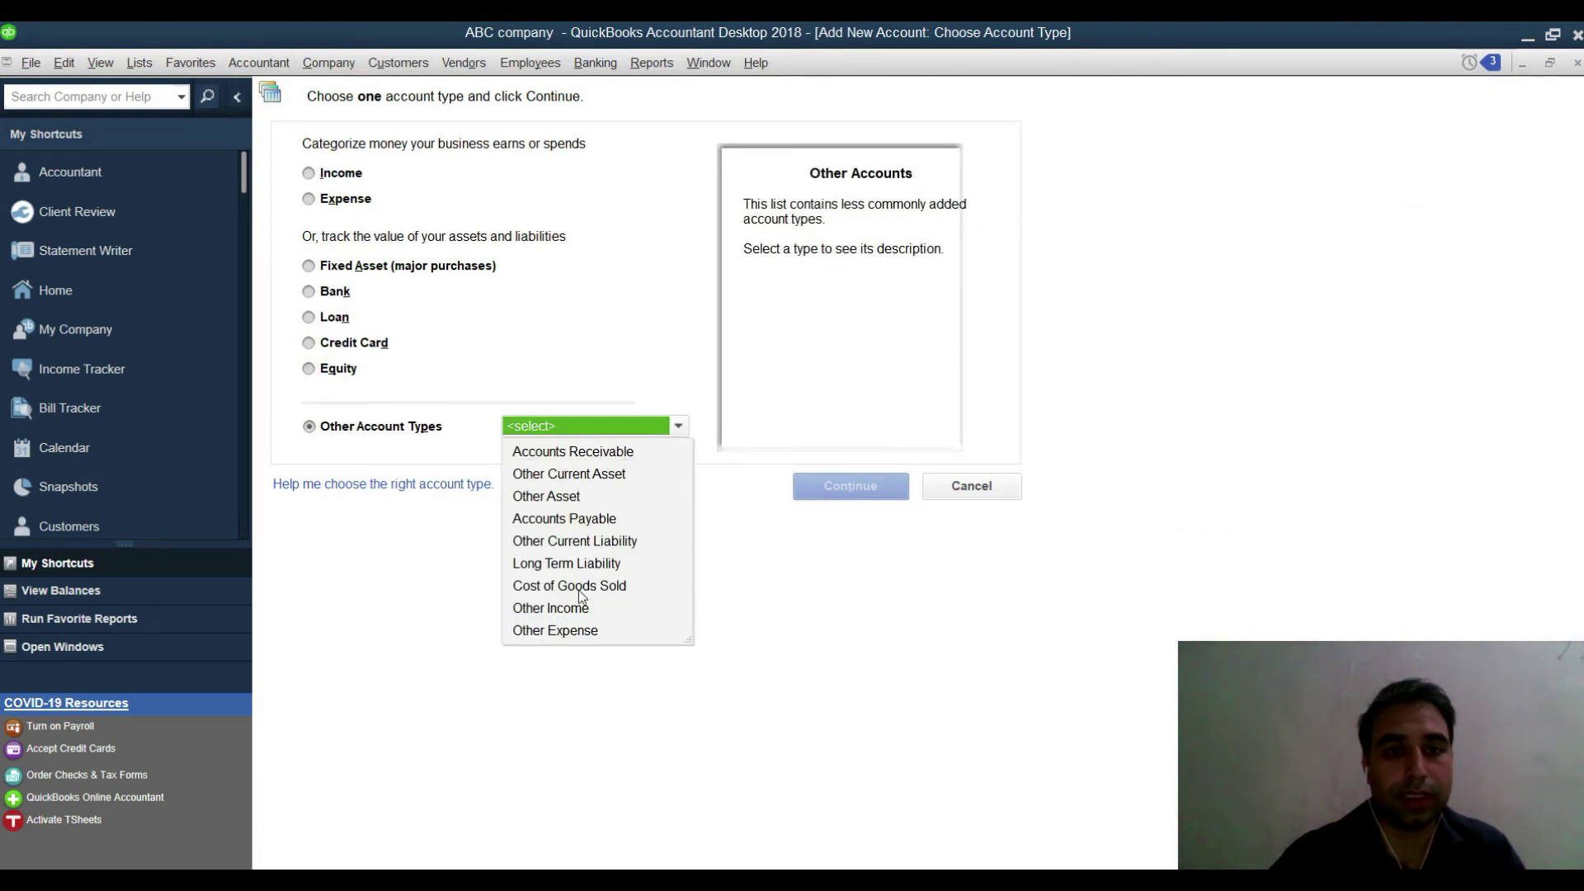
left_click(572, 477)
left_click(833, 482)
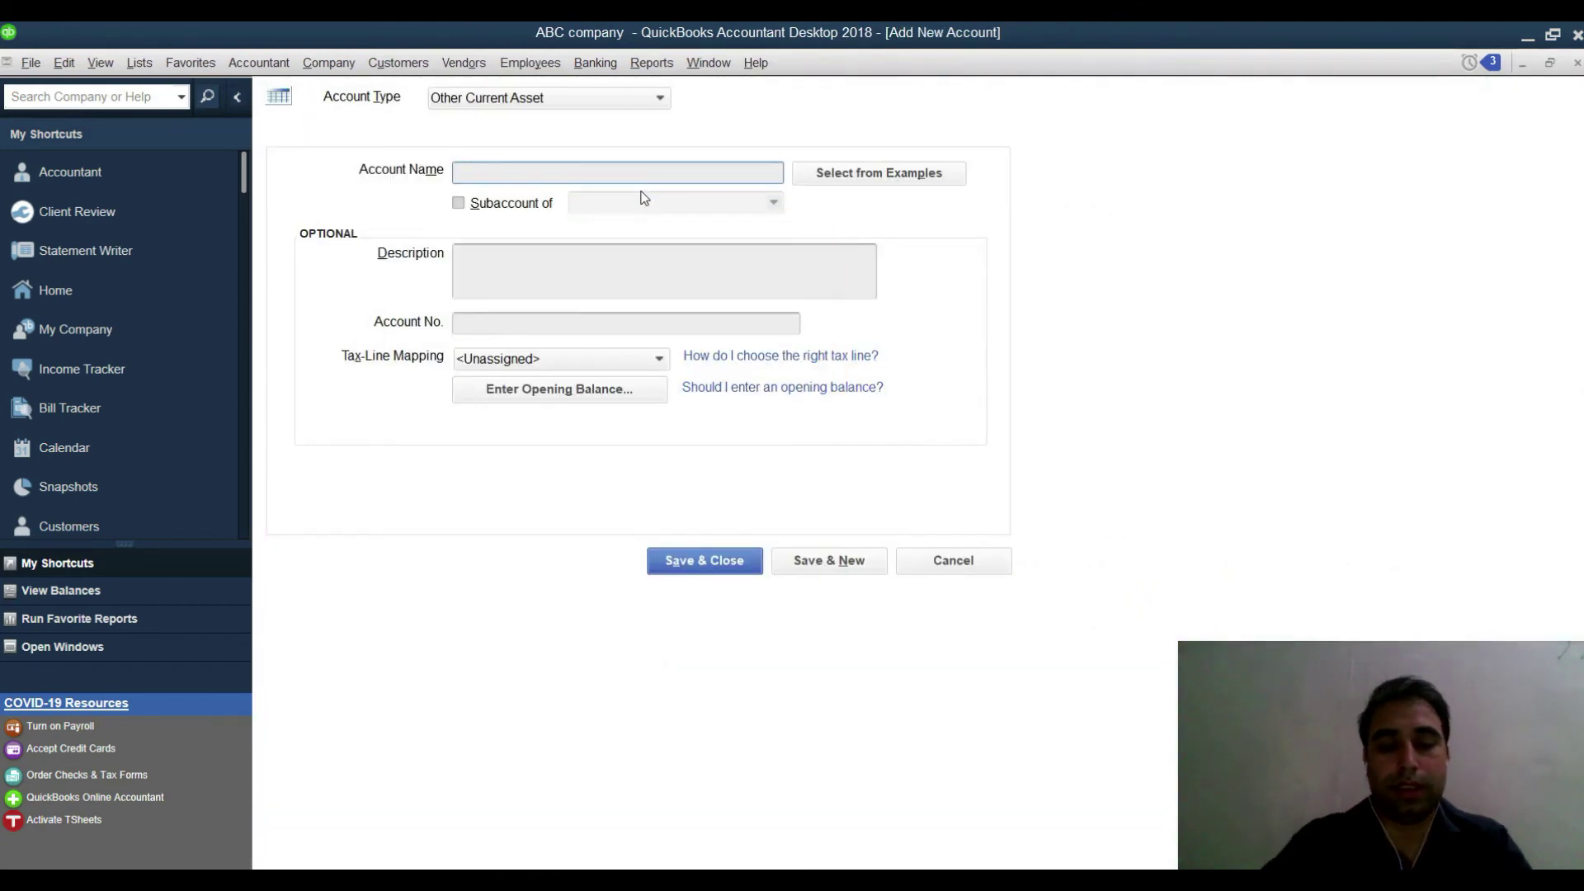
type("Petty Cas")
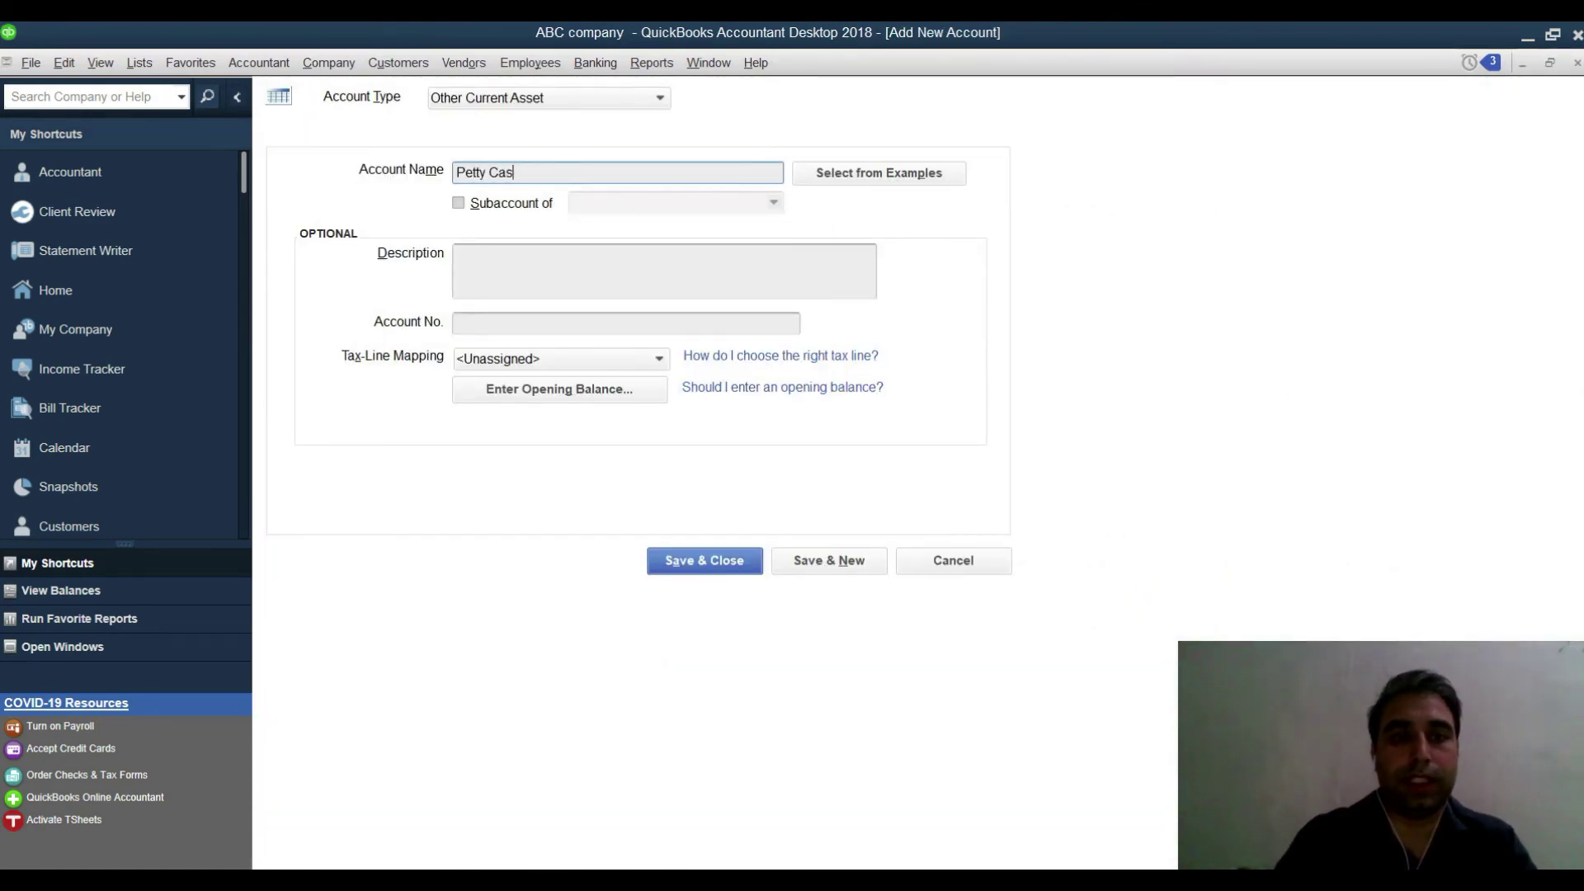
type("h Advances")
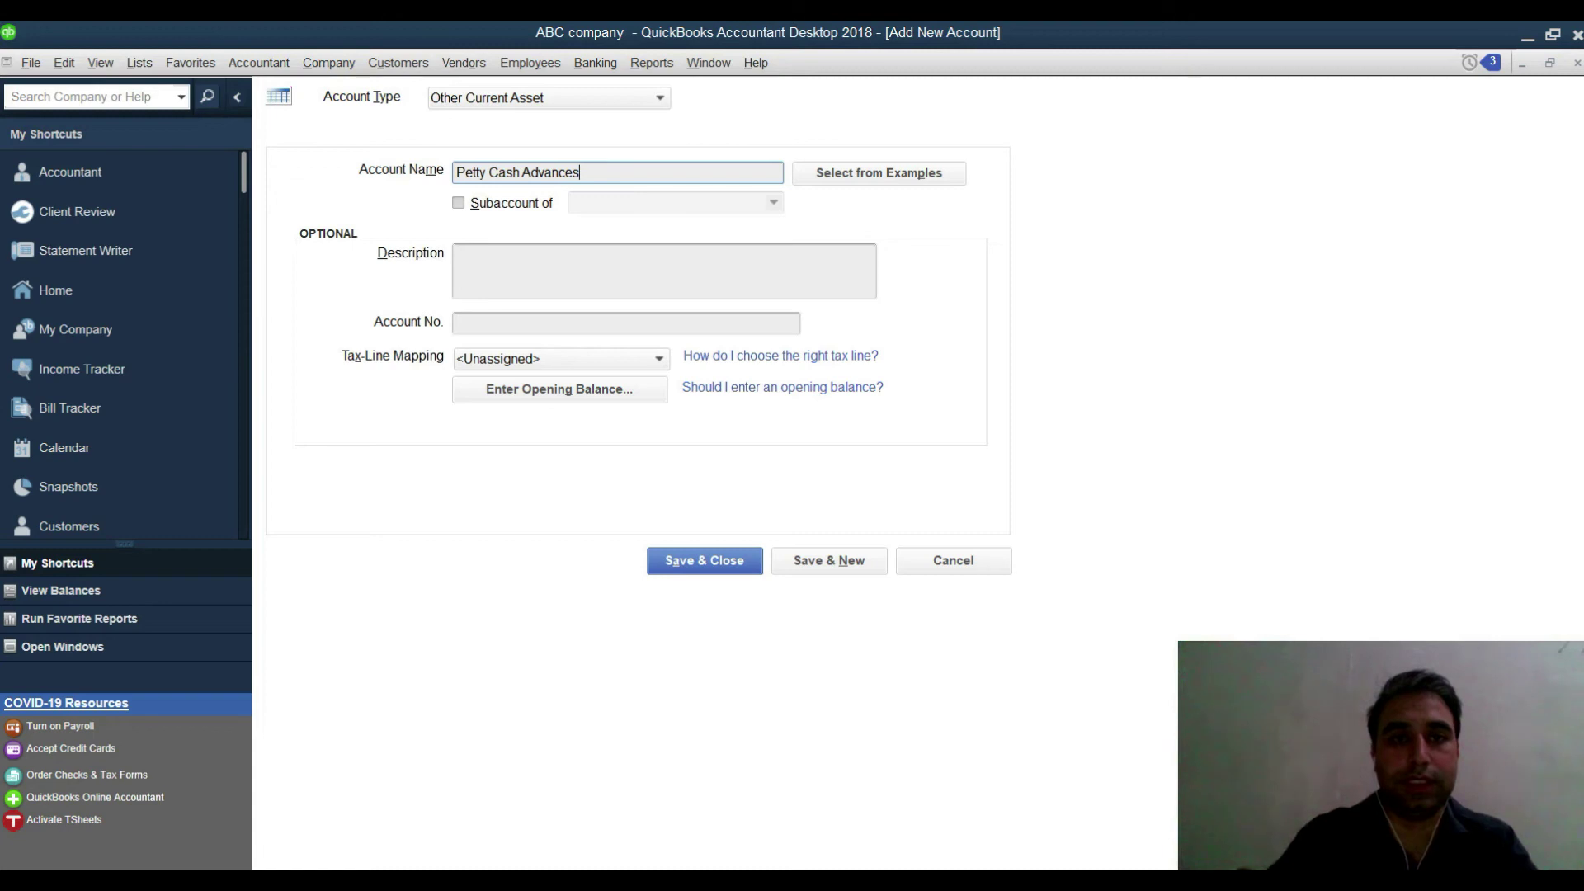
- Save and close the Petty Cash Advances account, and start a new general journal entry, dismissing the entry numbering notice
left_click(714, 561)
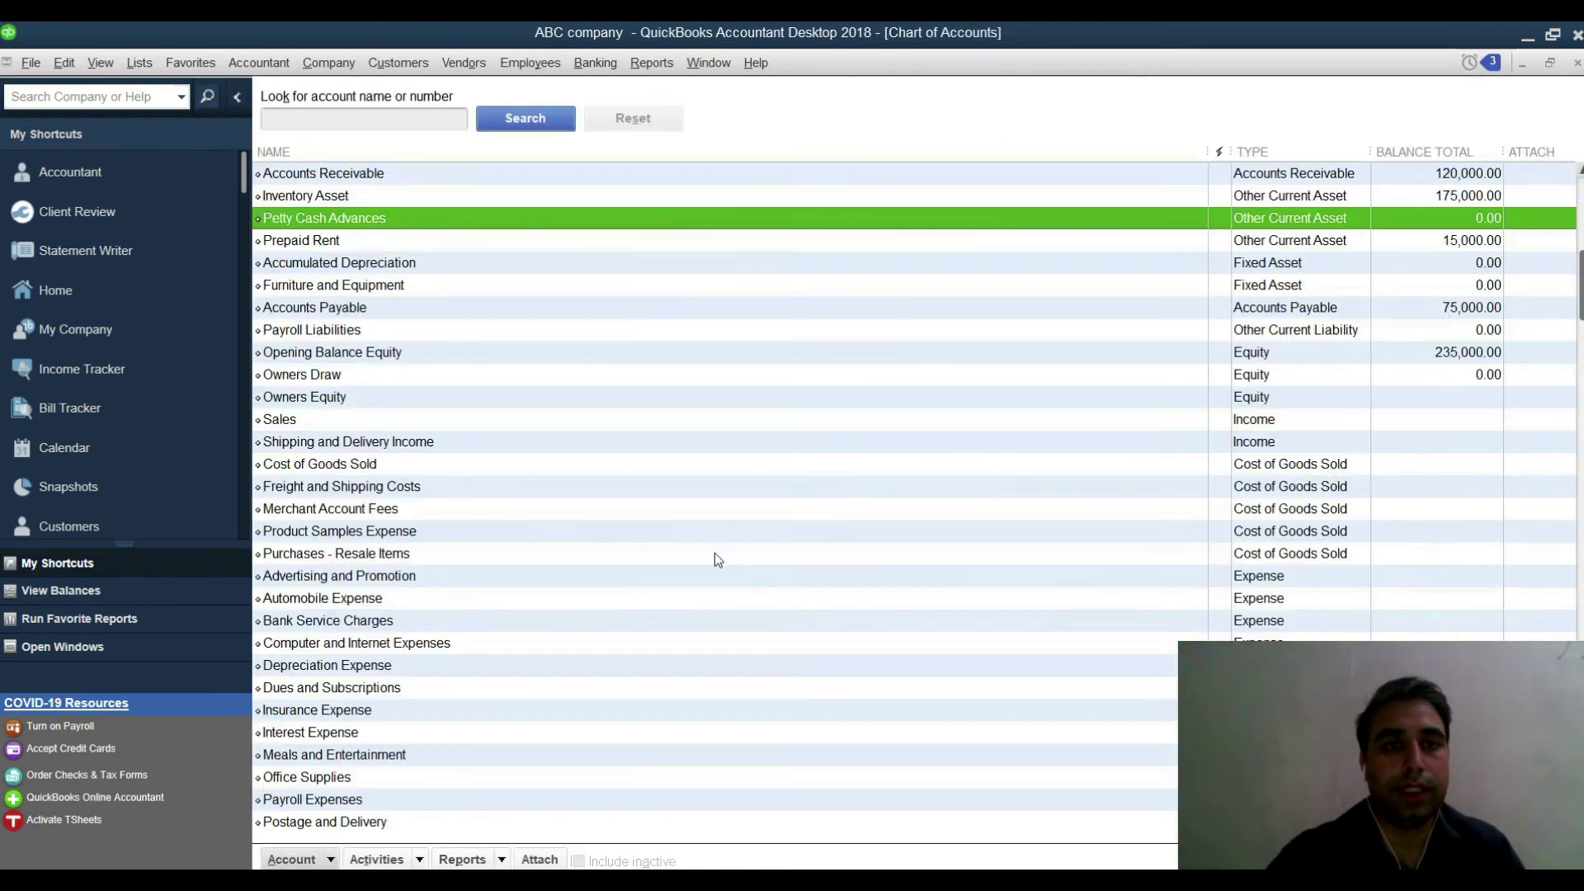
left_click(334, 64)
left_click(414, 428)
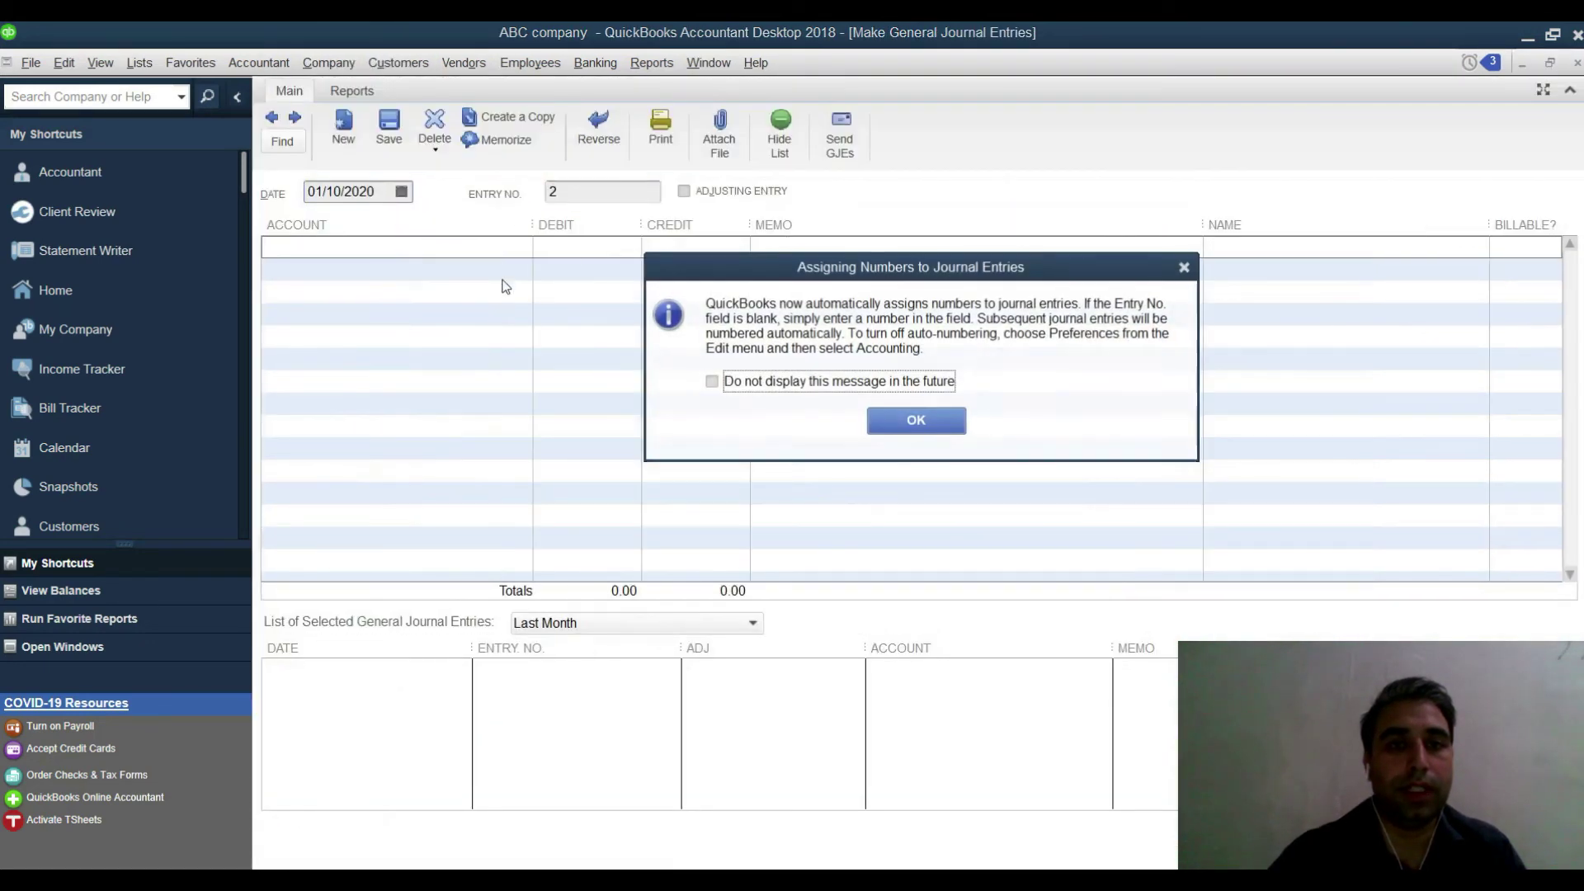
left_click(914, 425)
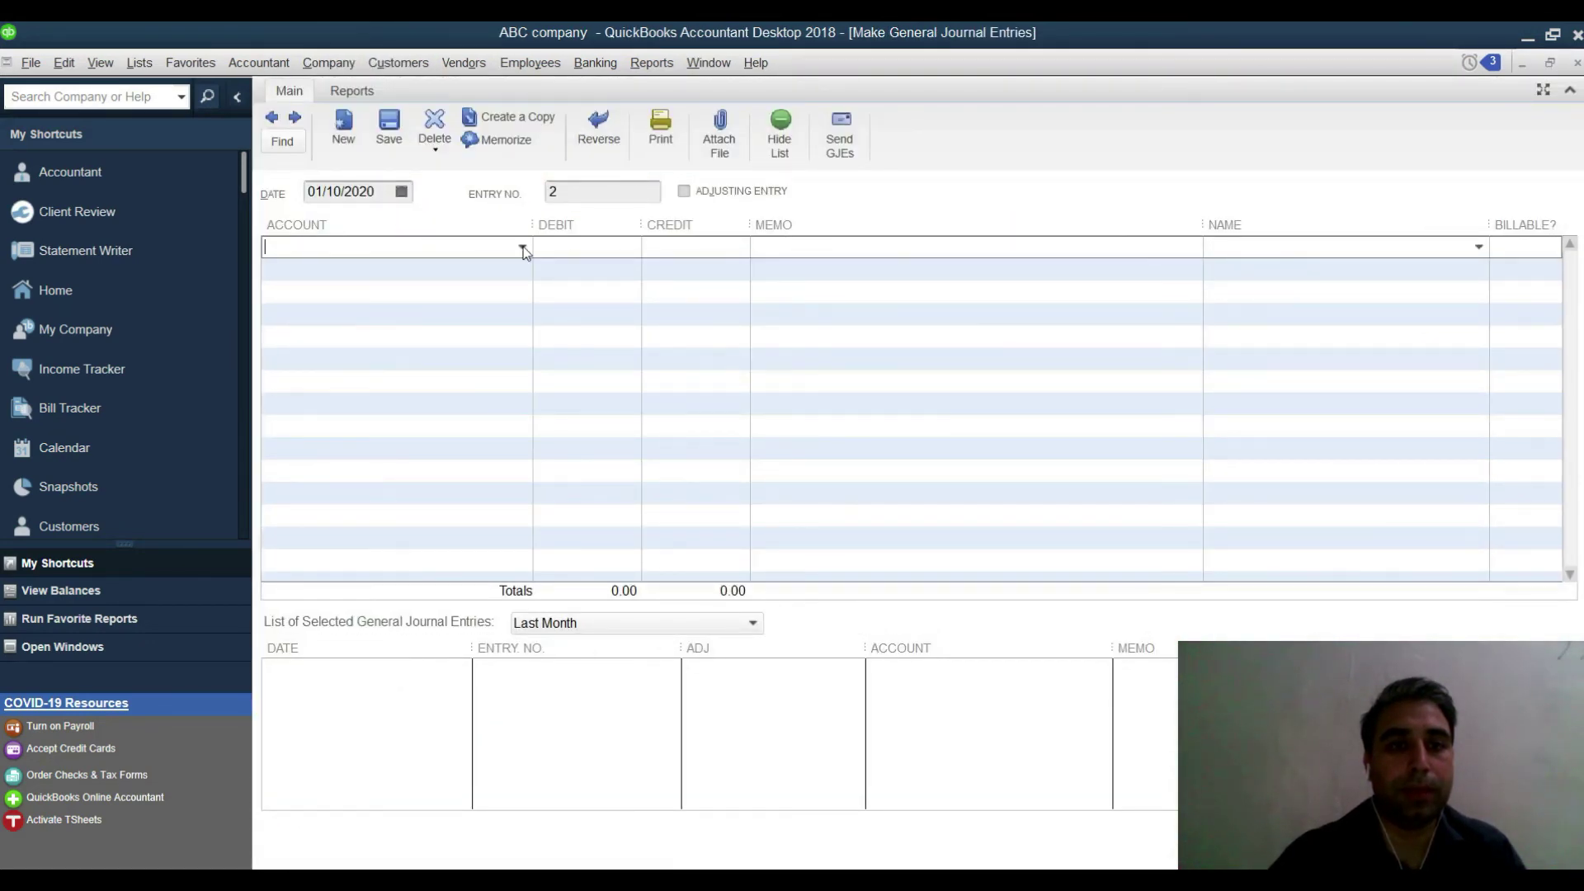
- Put Petty Cash Advances on the first journal line and debit it with Employee 01's 7,500 copied from the Excel sheet
left_click(523, 248)
type("Payroll Expenses")
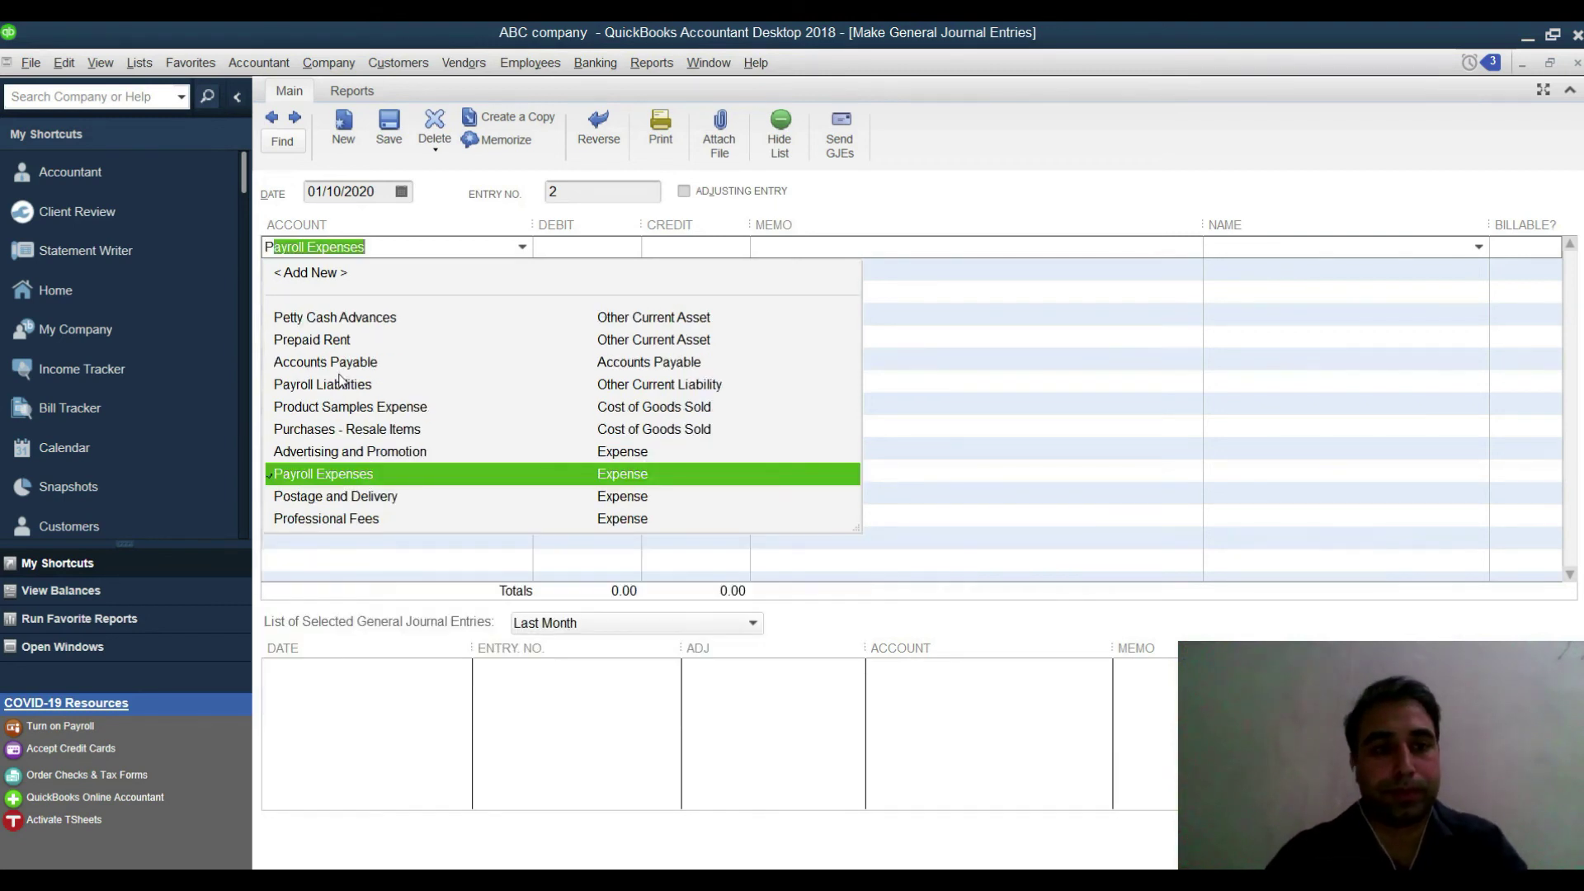
left_click(369, 320)
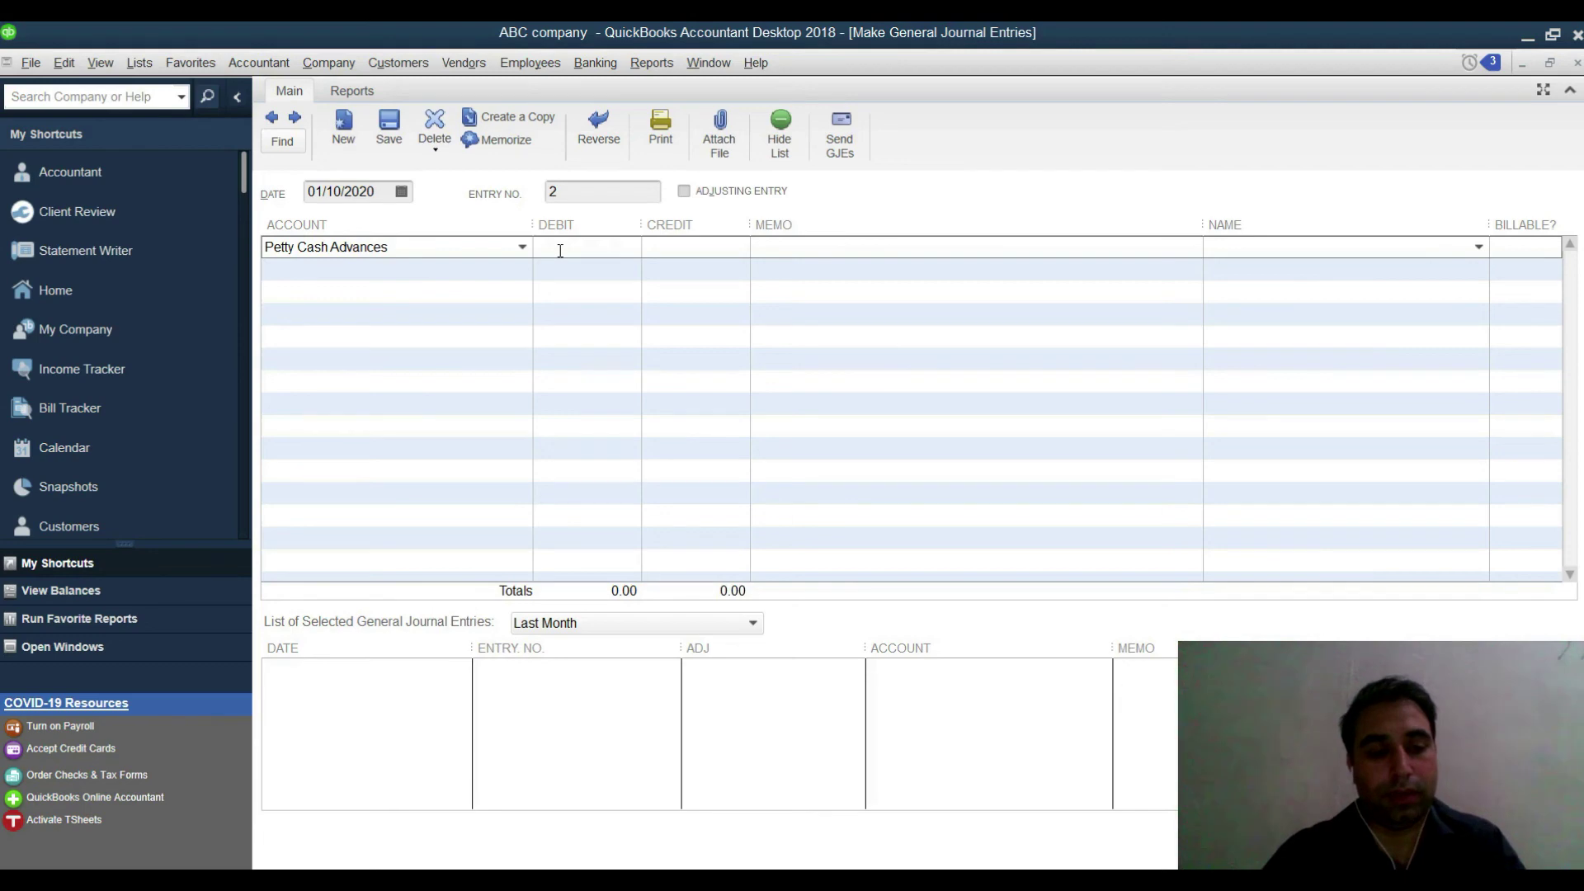
key("alt+Tab")
left_click(512, 584)
key("ctrl+c")
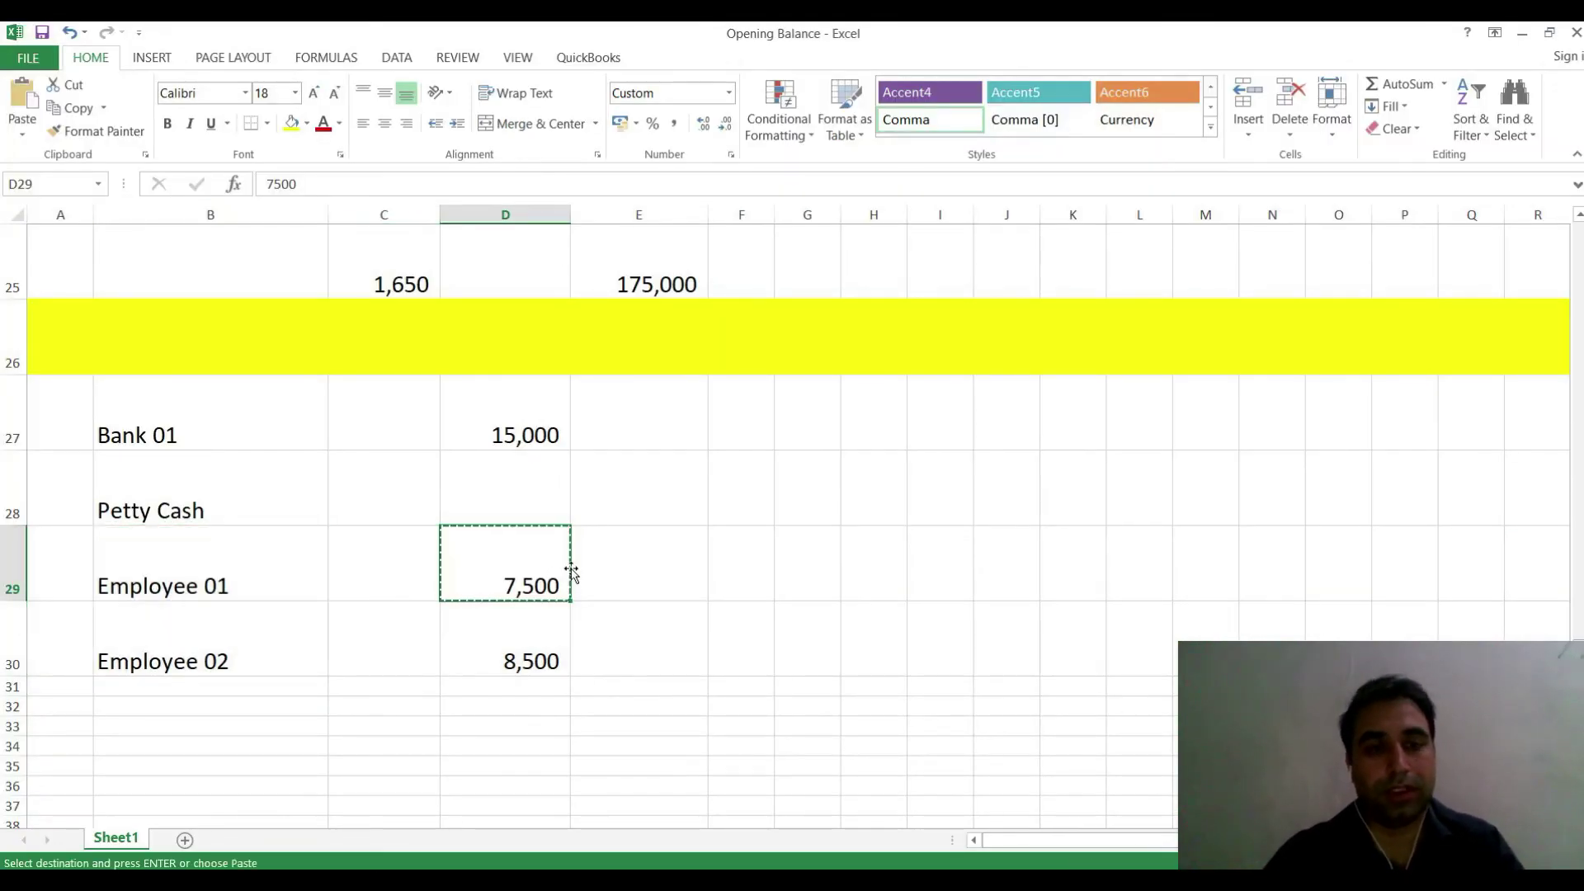
key("alt+Tab")
- Assign Petty Cash Advances to the second journal line and Opening Balance Equity to the third
left_click(445, 269)
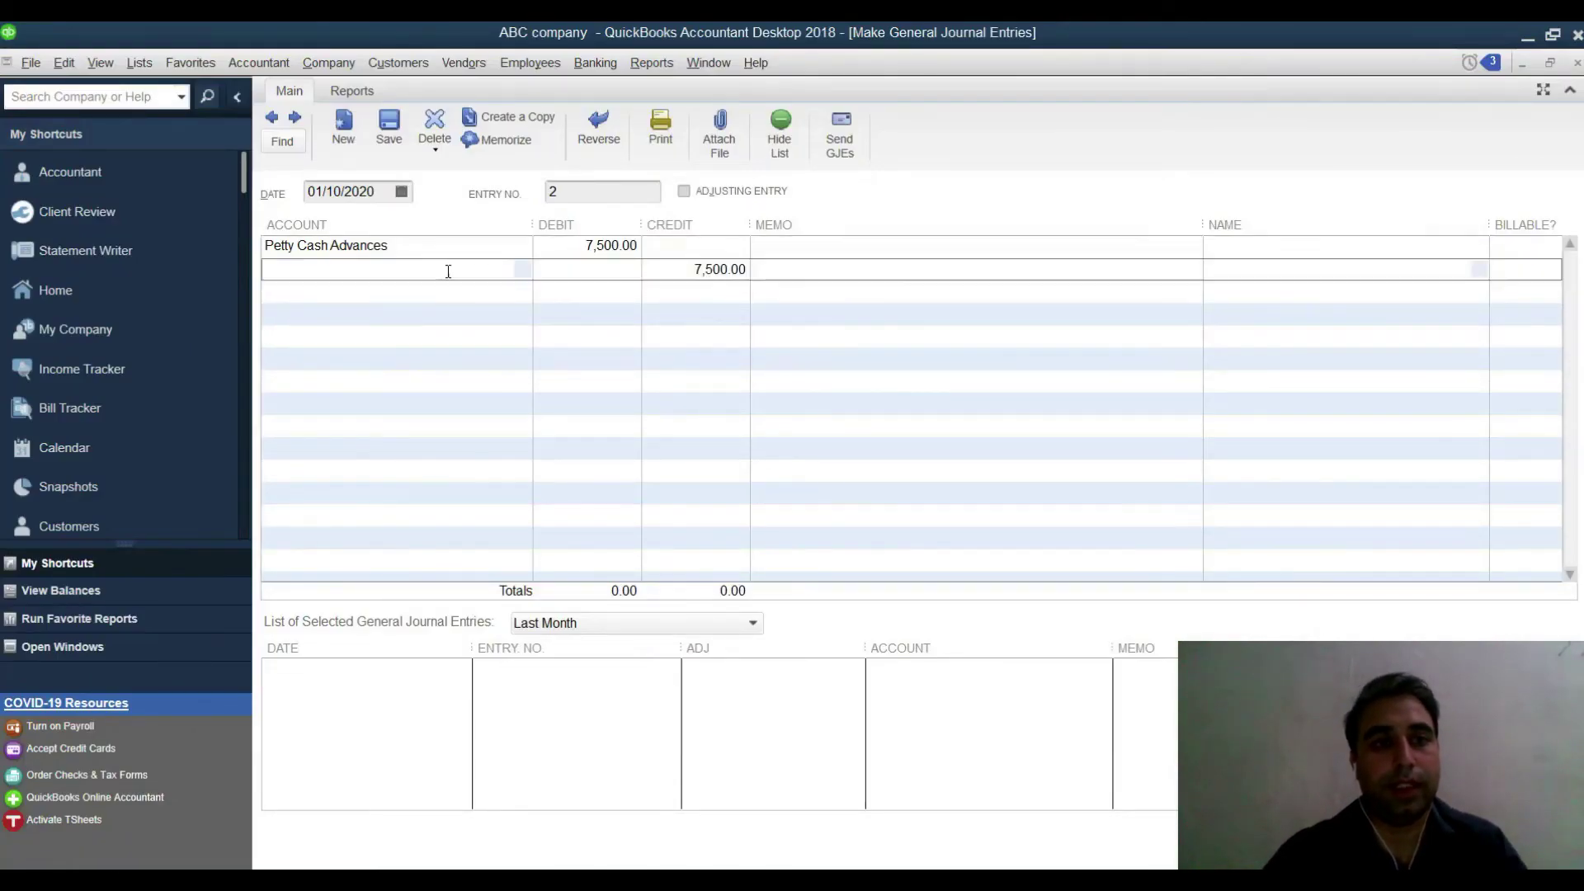
left_click(427, 249)
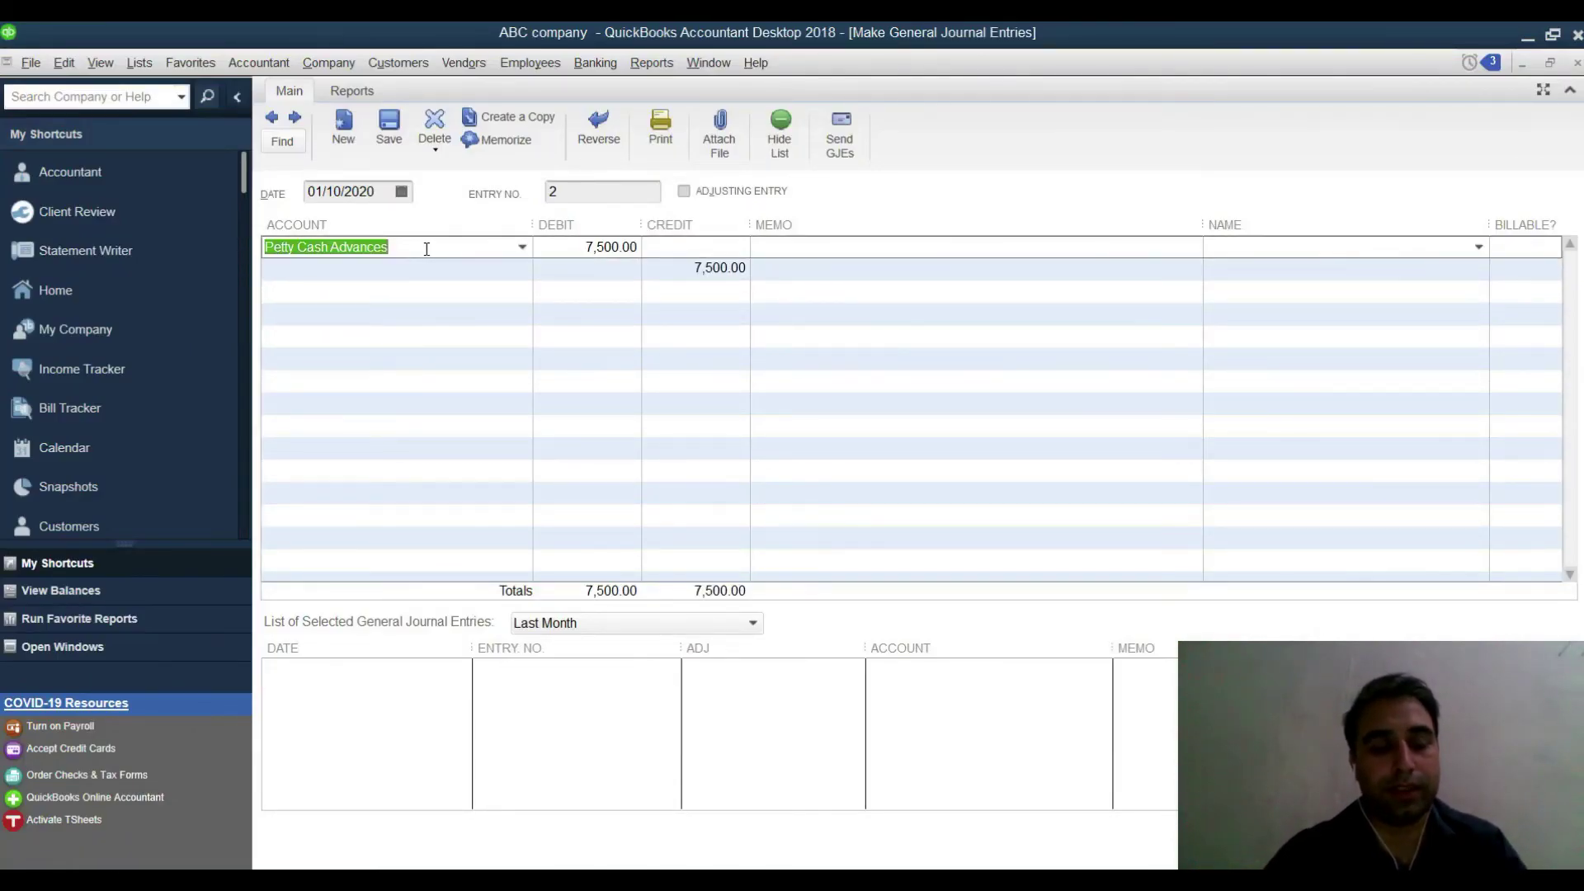
left_click(393, 277)
type("P")
left_click(419, 296)
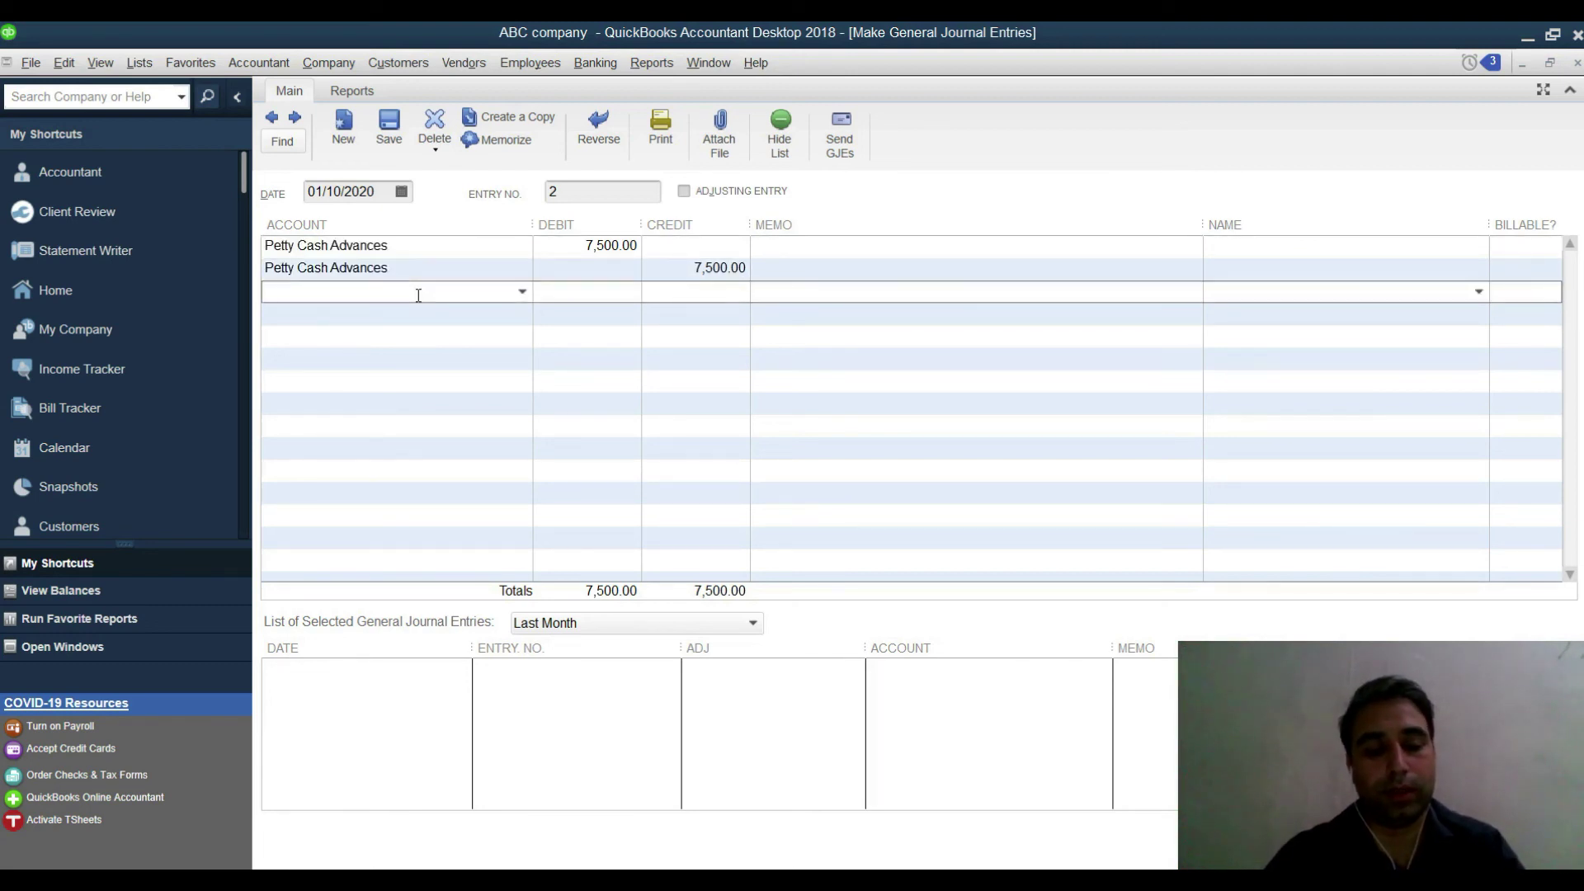
type("Office Supplies")
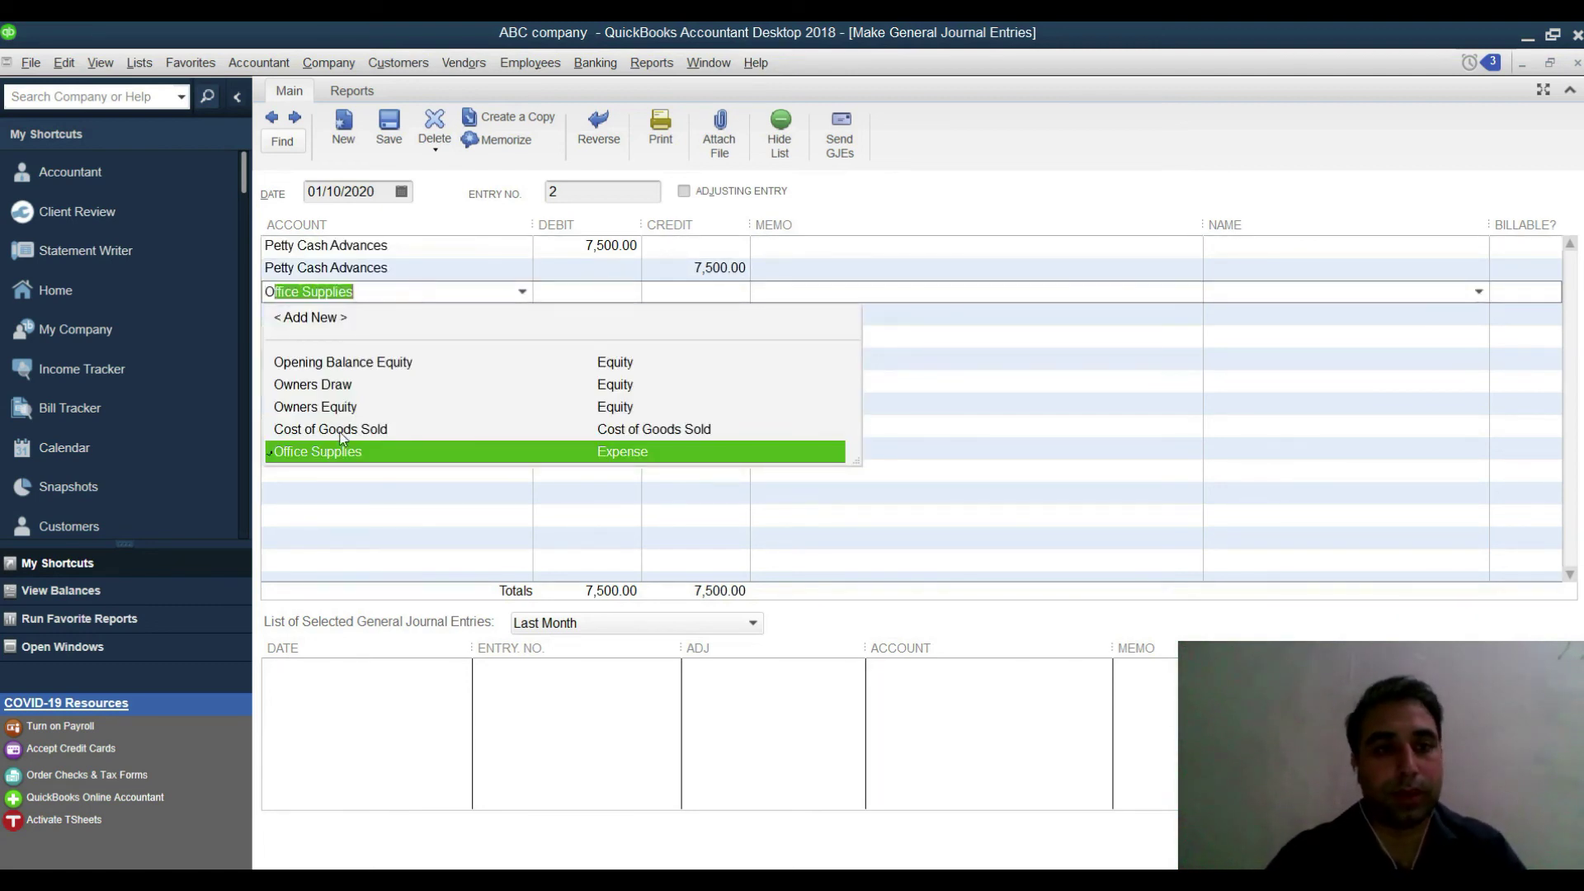
left_click(360, 364)
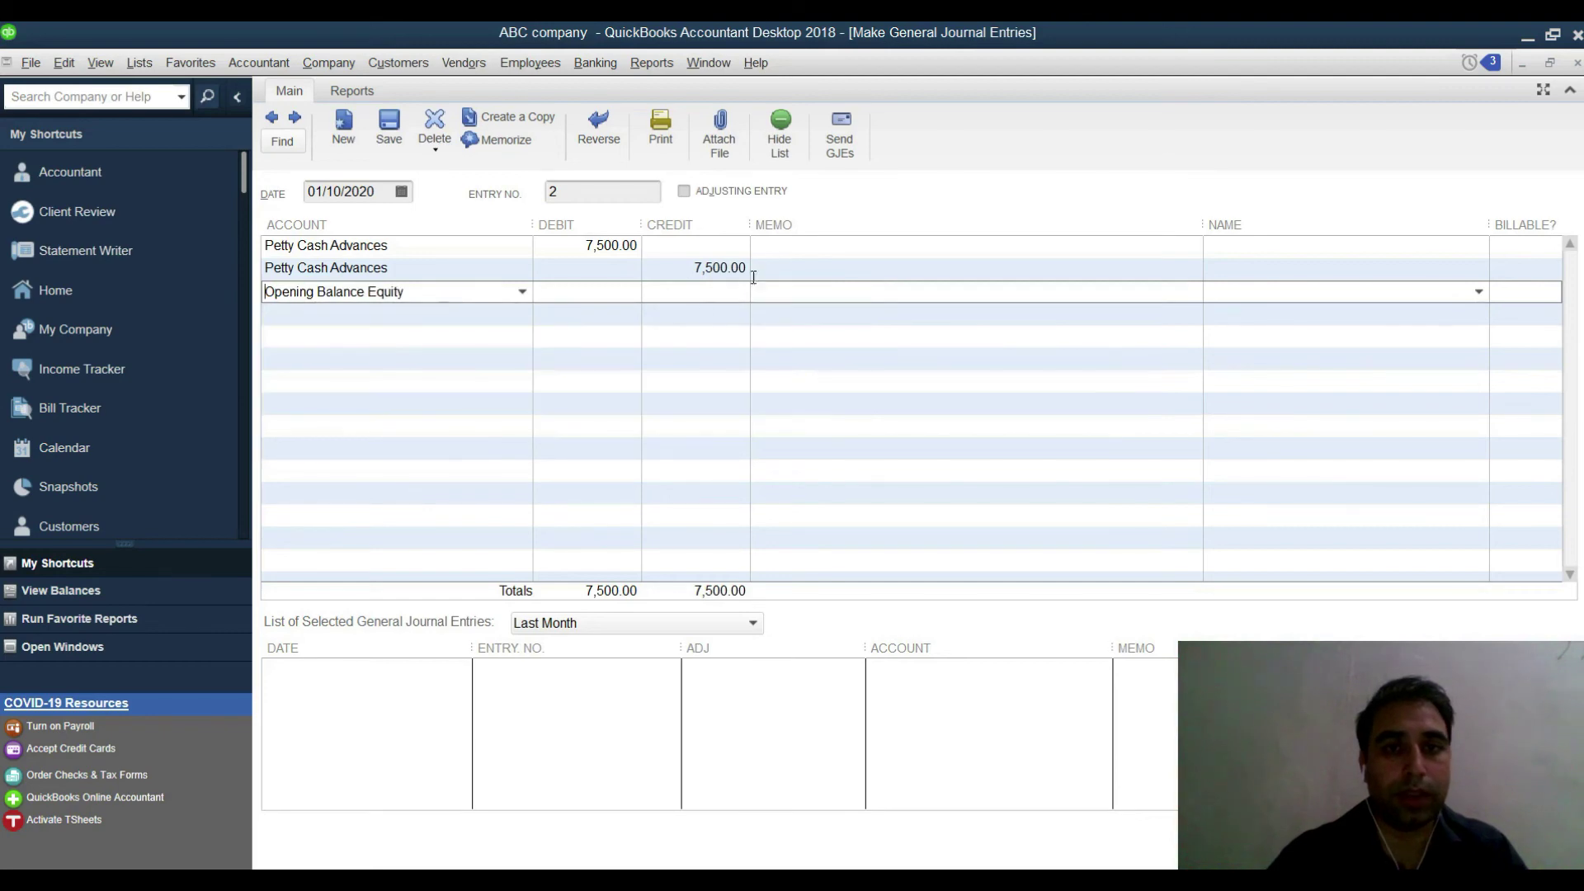
- Debit the second Petty Cash Advances line with Employee 02's 8,500 copied from Excel, and credit Opening Balance Equity with 16,000
left_click(613, 269)
key("alt+Tab")
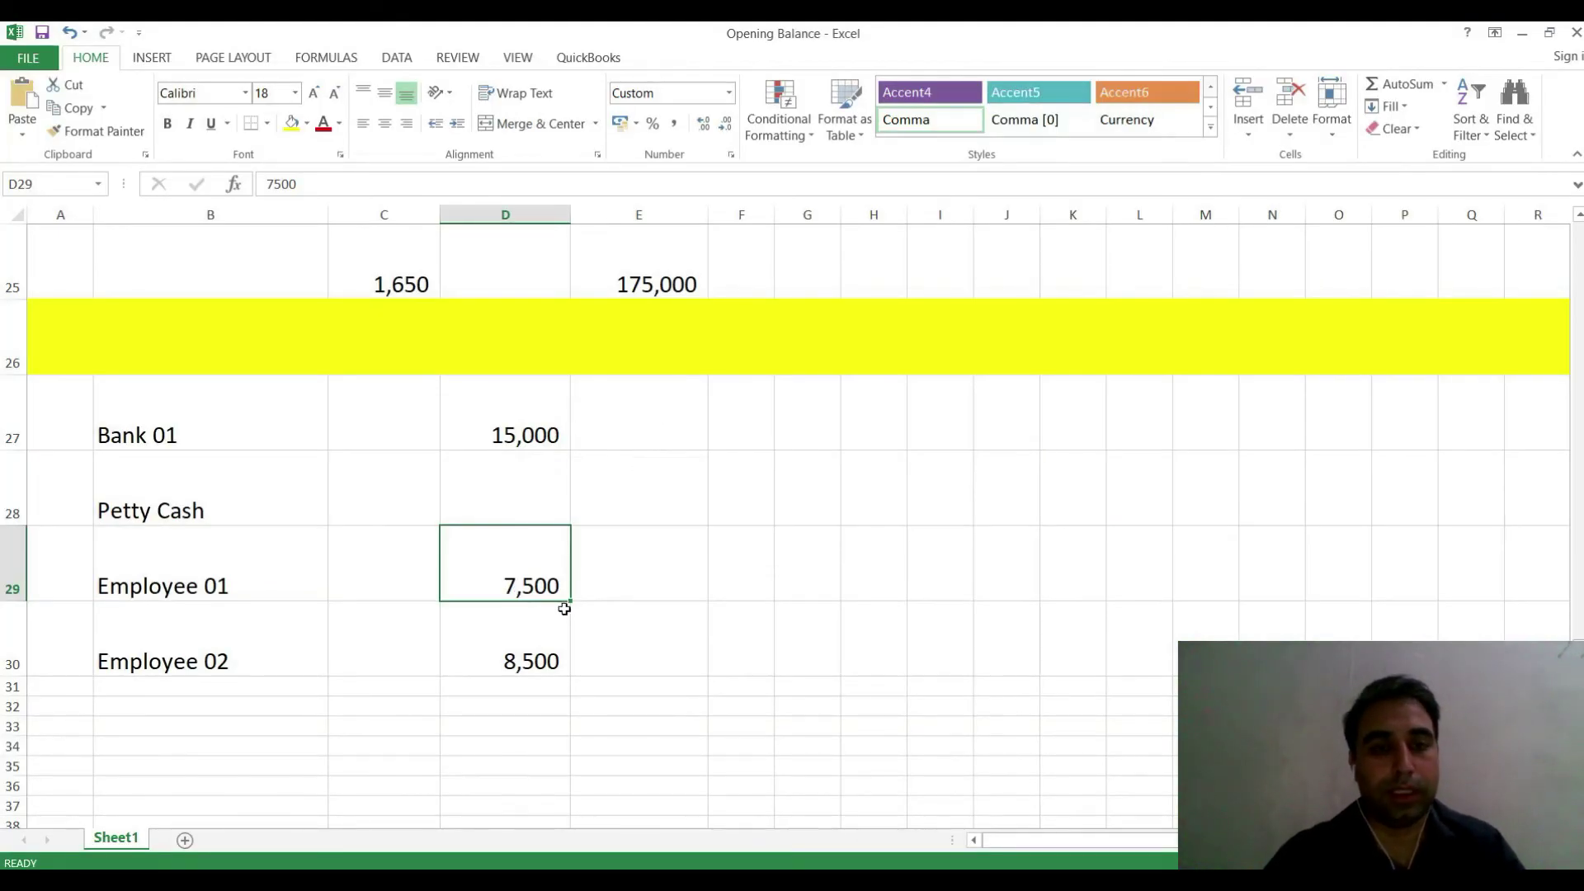
left_click(528, 660)
key("ctrl+c")
key("alt+Tab")
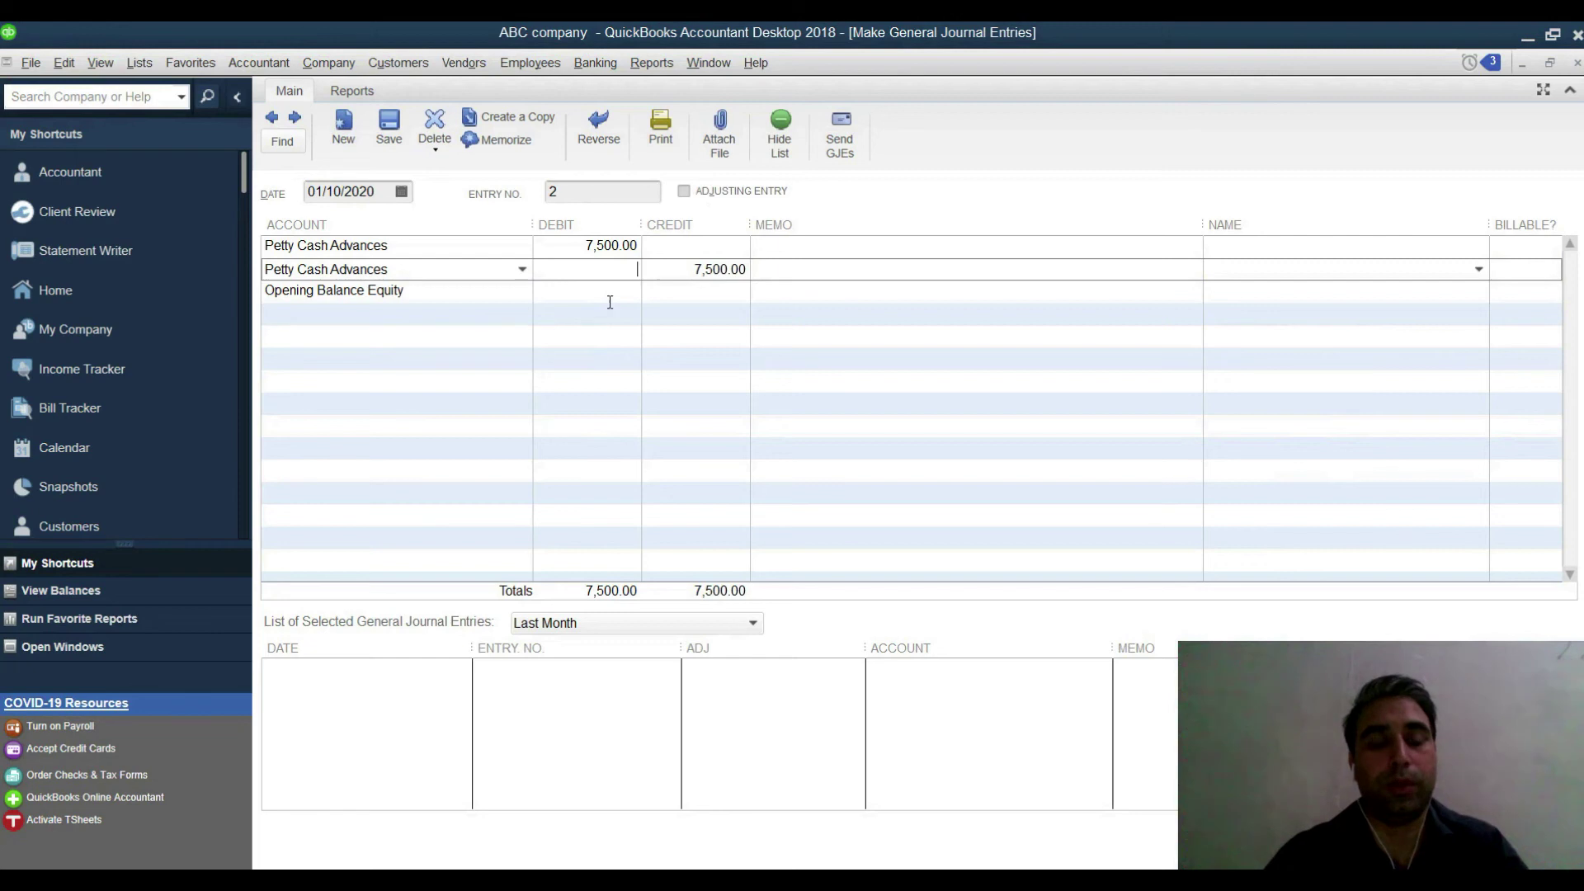
key("ctrl+v")
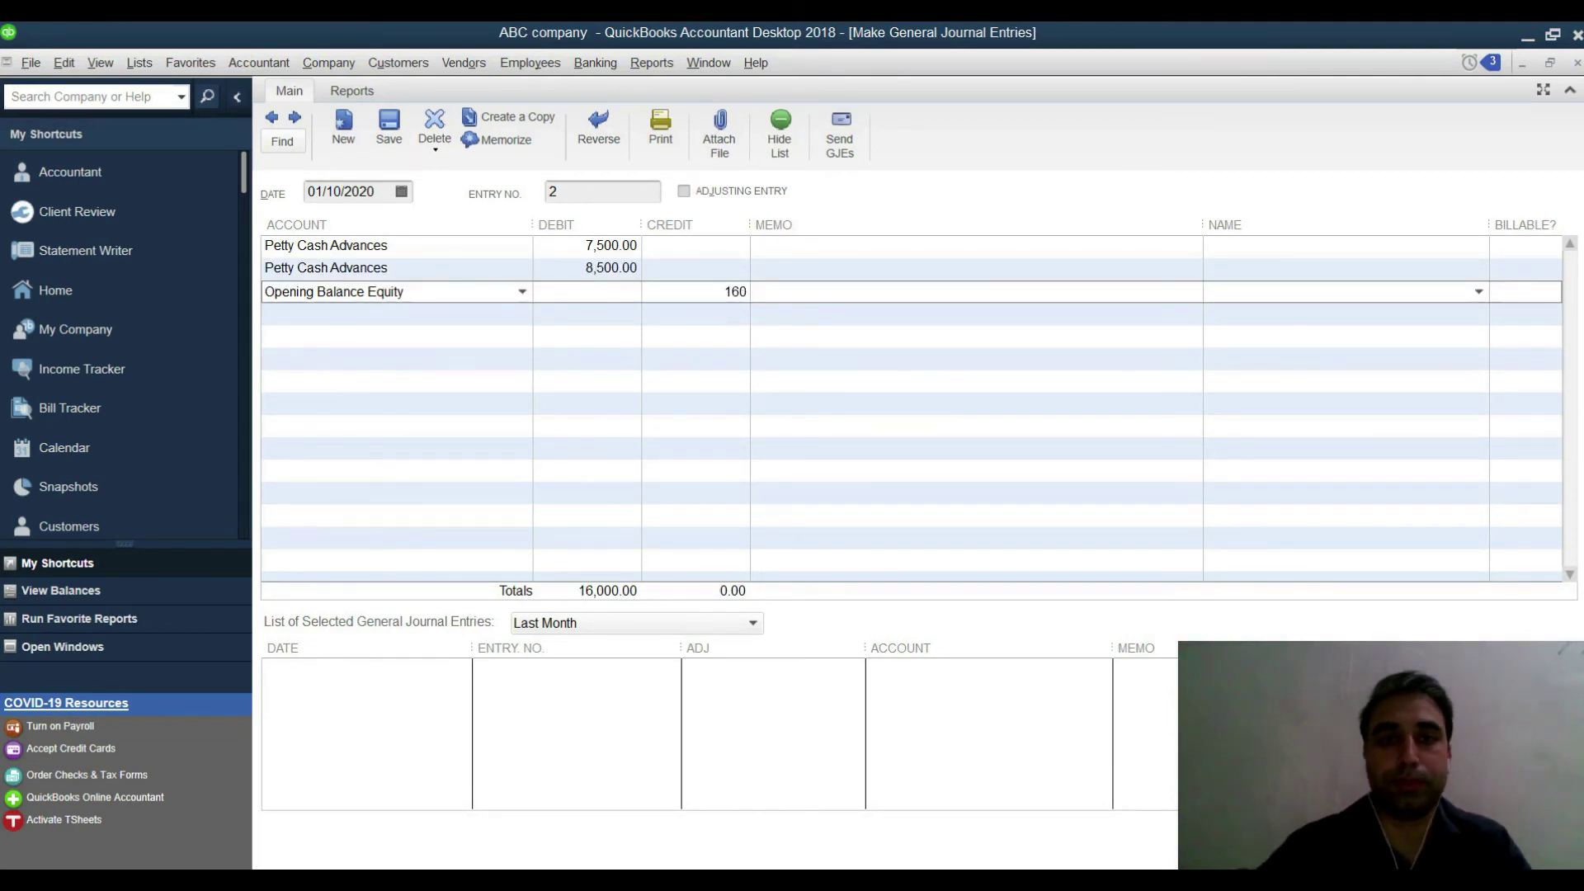
- Fill in the memo b/d on all three journal lines
left_click(825, 254)
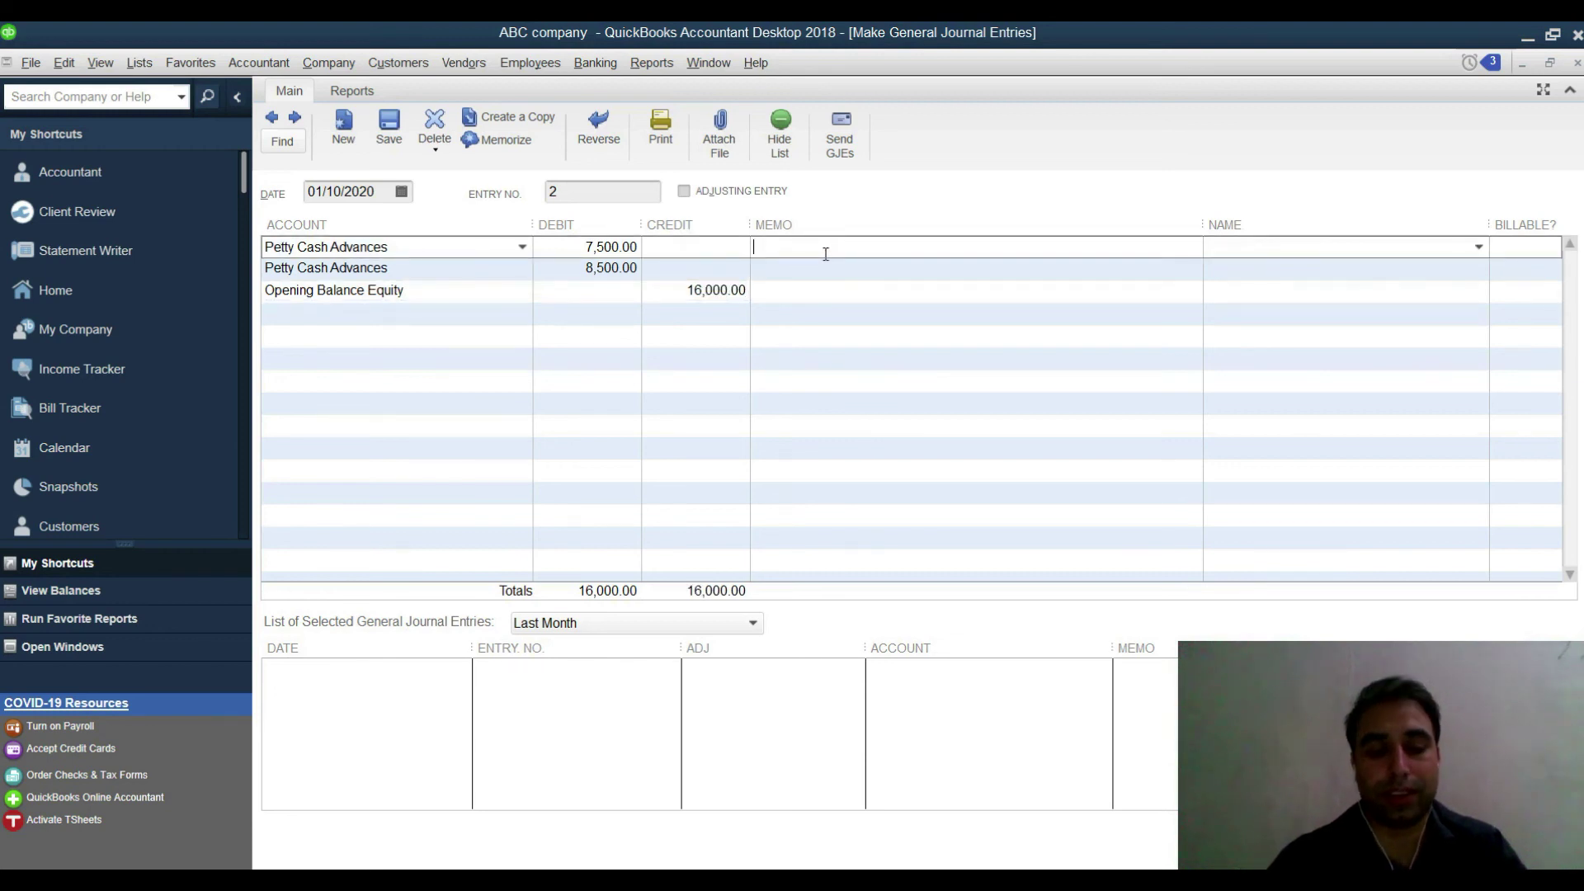
left_click_drag(794, 247, 704, 247)
left_click(784, 269)
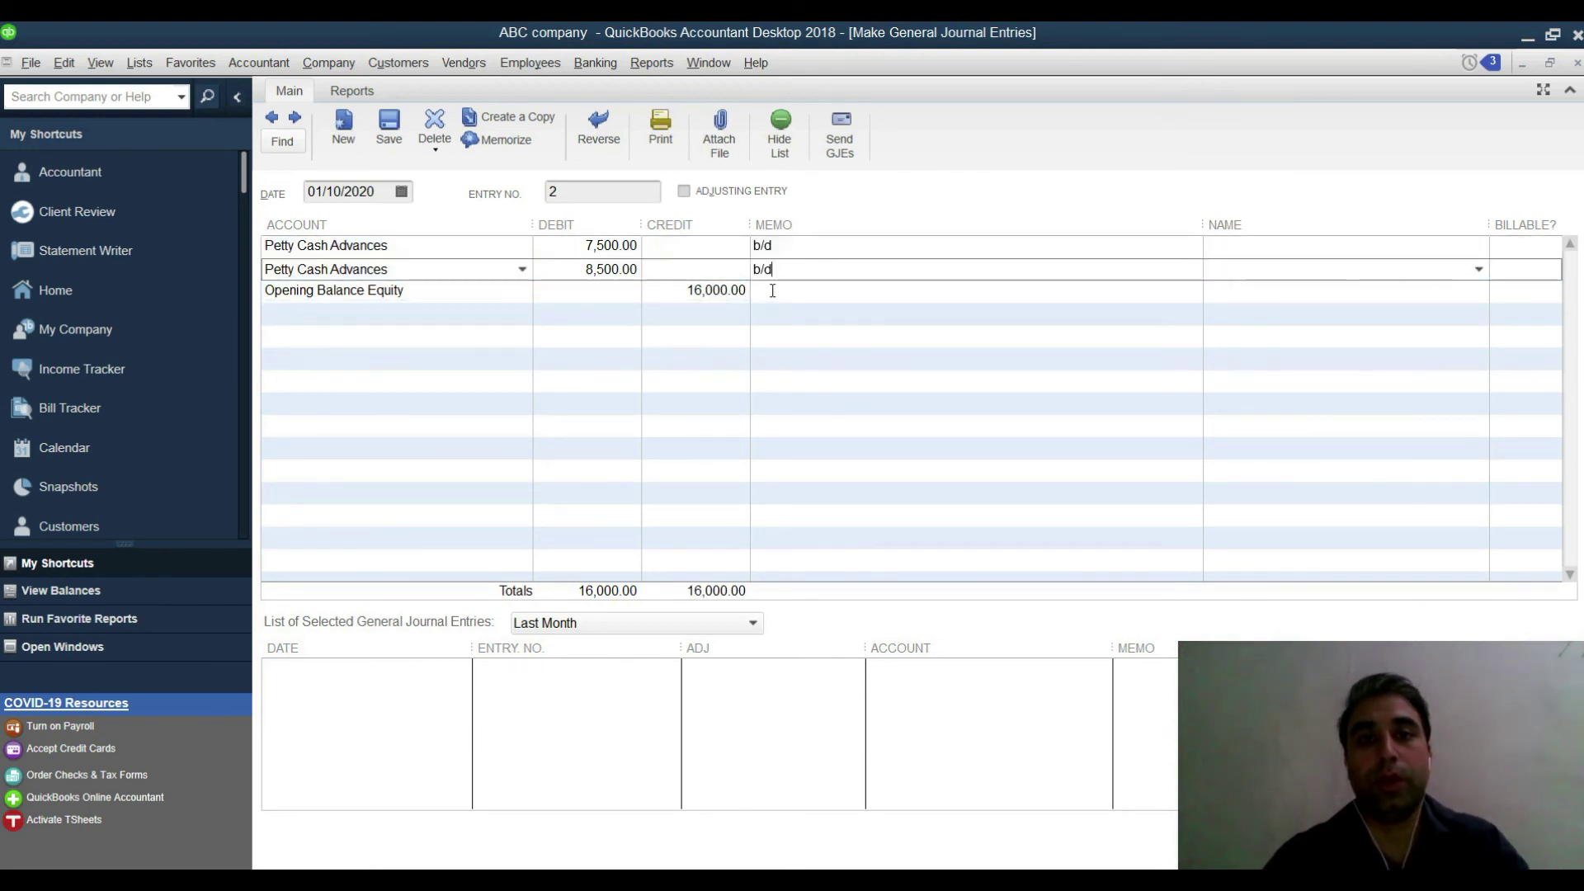
left_click(772, 290)
key("ctrl+v")
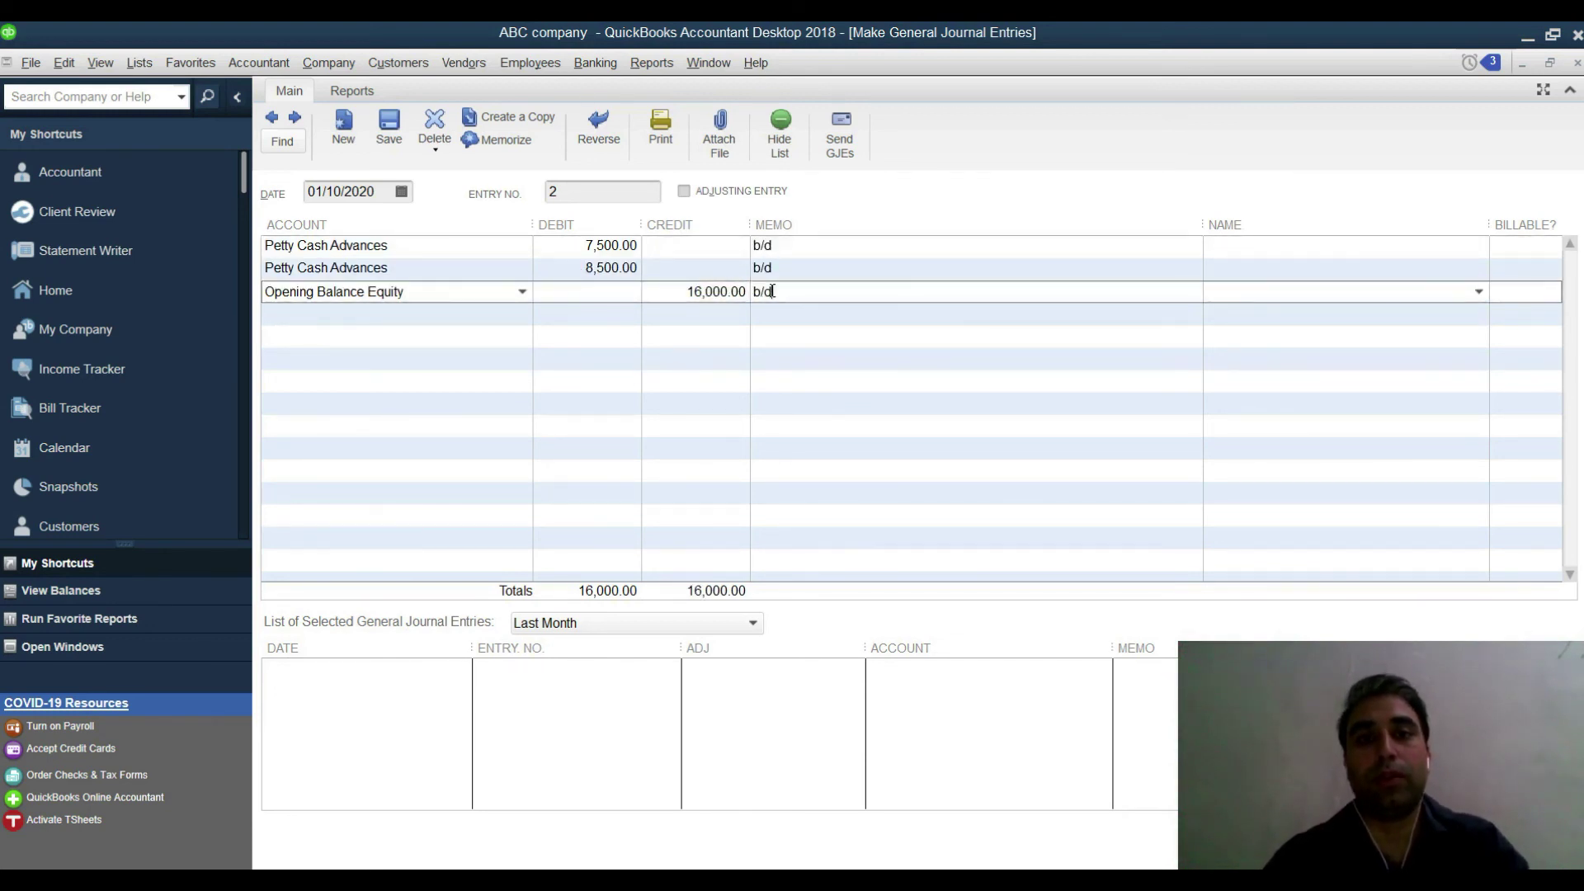
- Create a new employee Emp01 as the name for the 7,500 petty cash line, leaving the payroll information as is
left_click(1280, 254)
left_click(1479, 249)
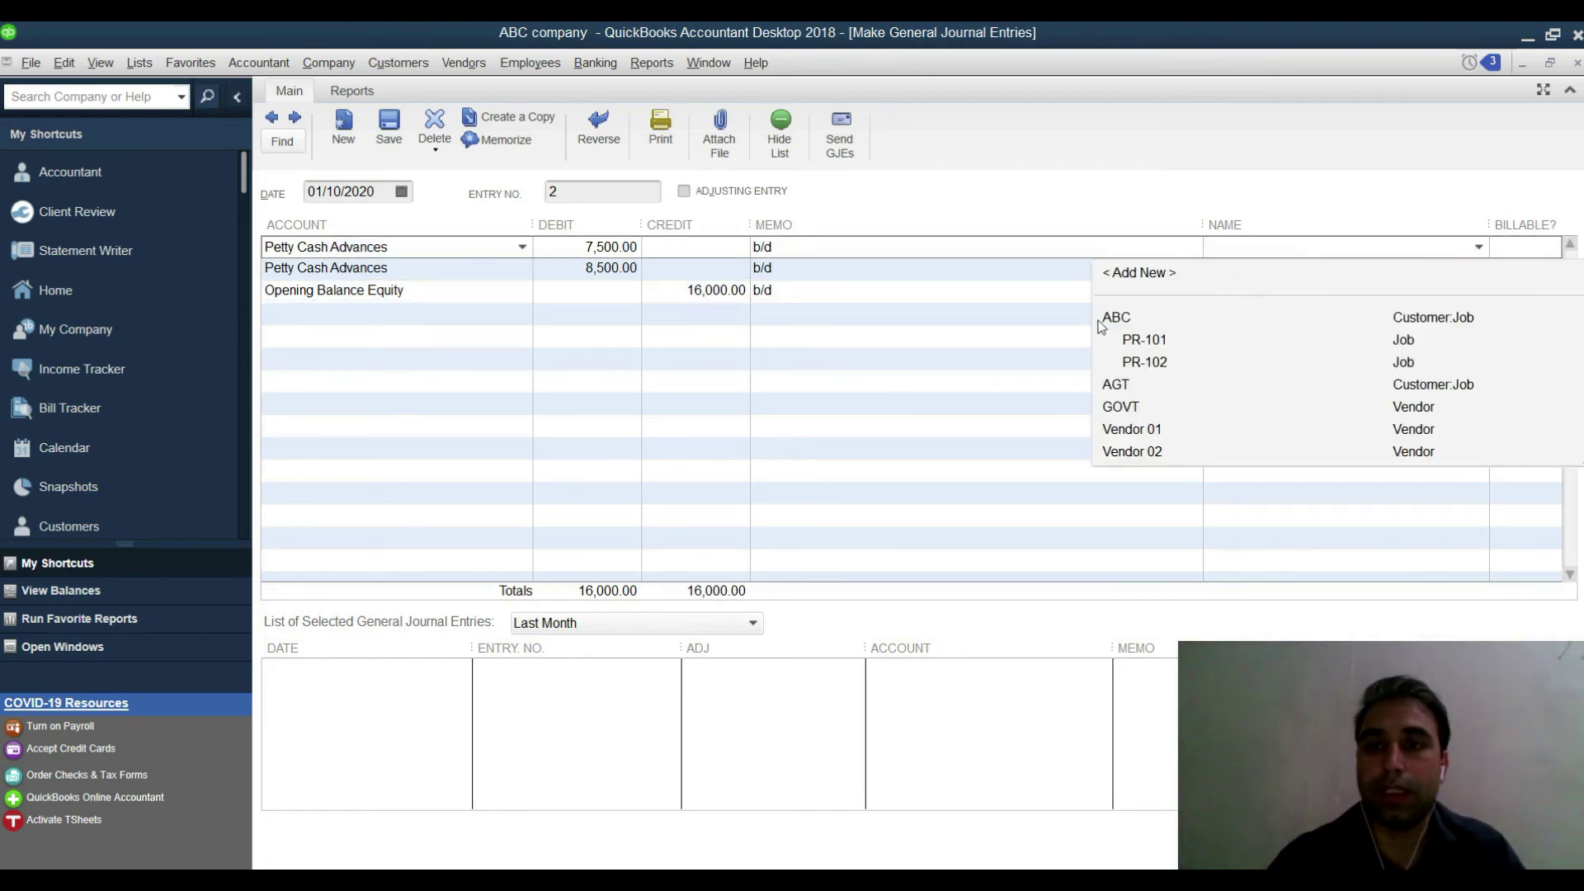
left_click(1167, 274)
left_click(899, 375)
left_click(849, 435)
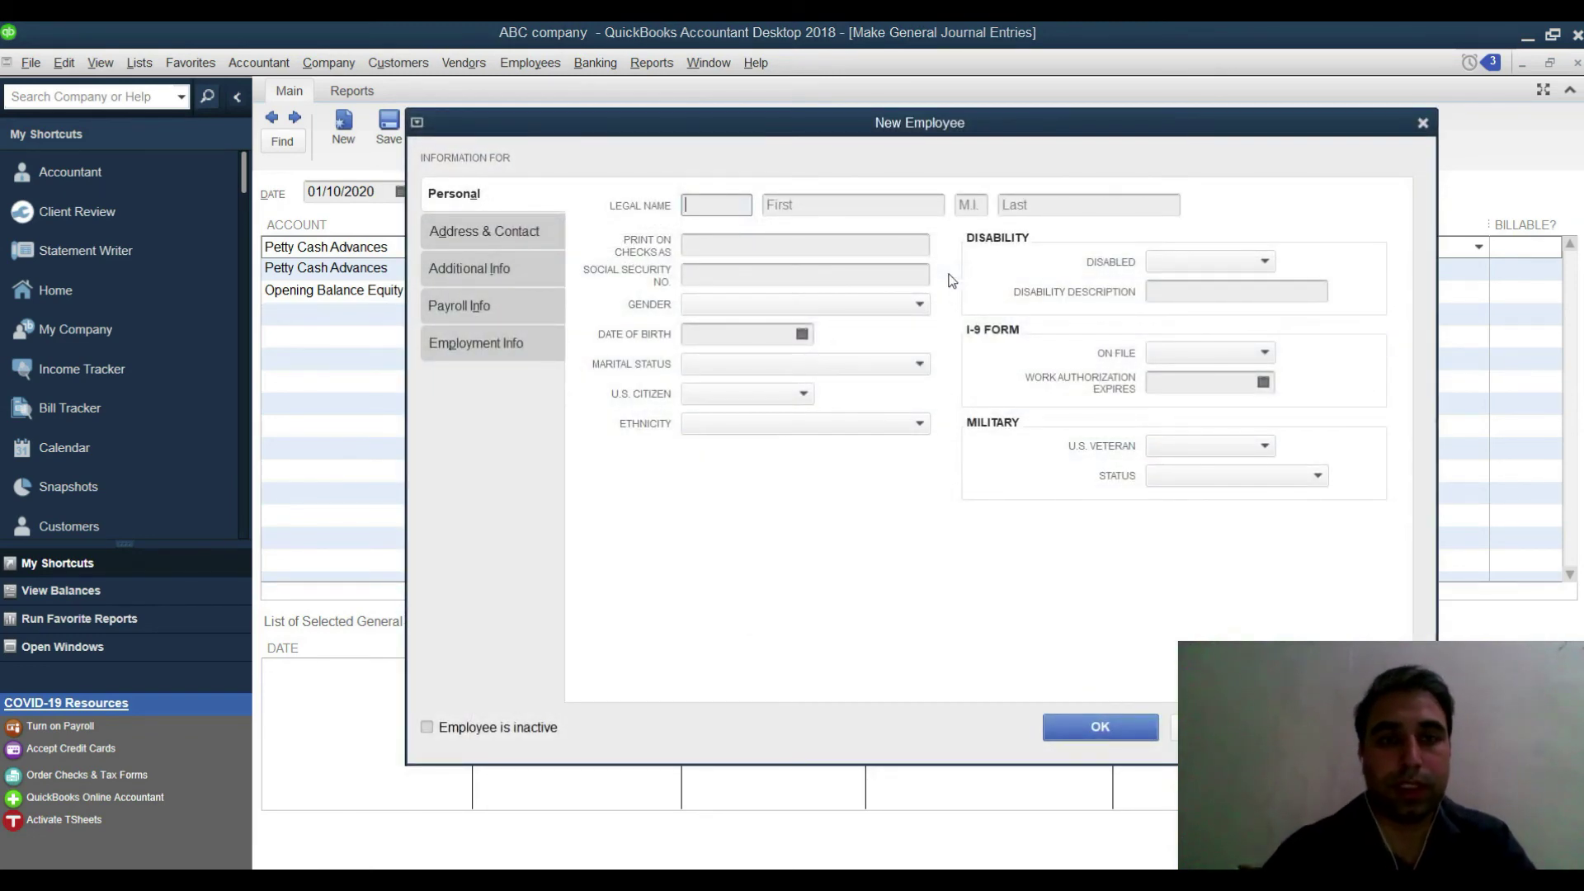
left_click(859, 200)
type("E")
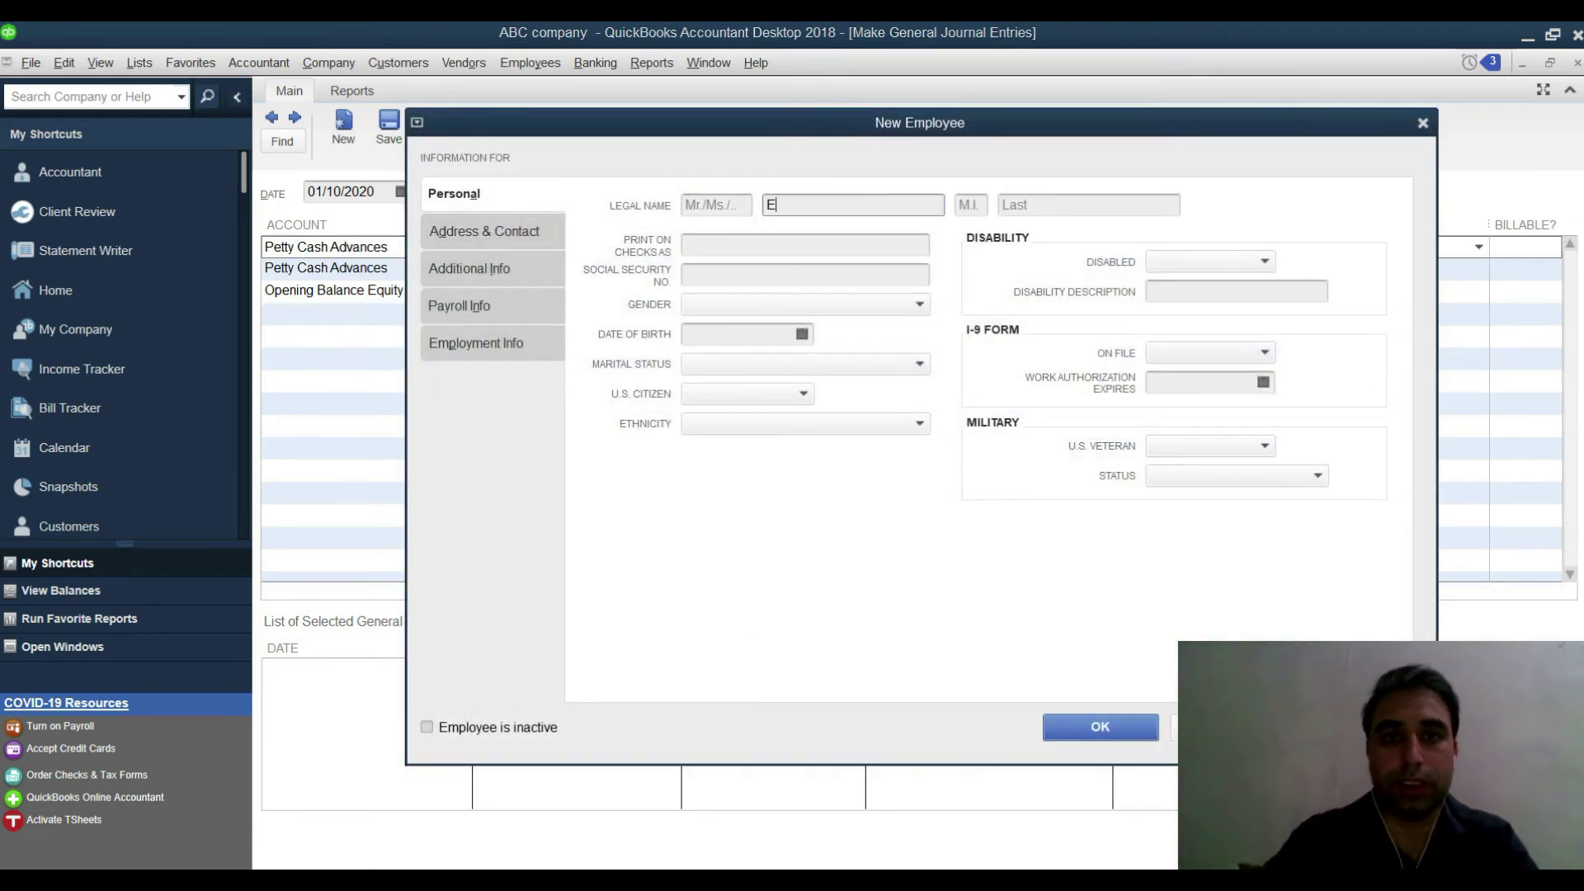
type("moly")
key("BackSpace")
key("BackSpace")
type("p01")
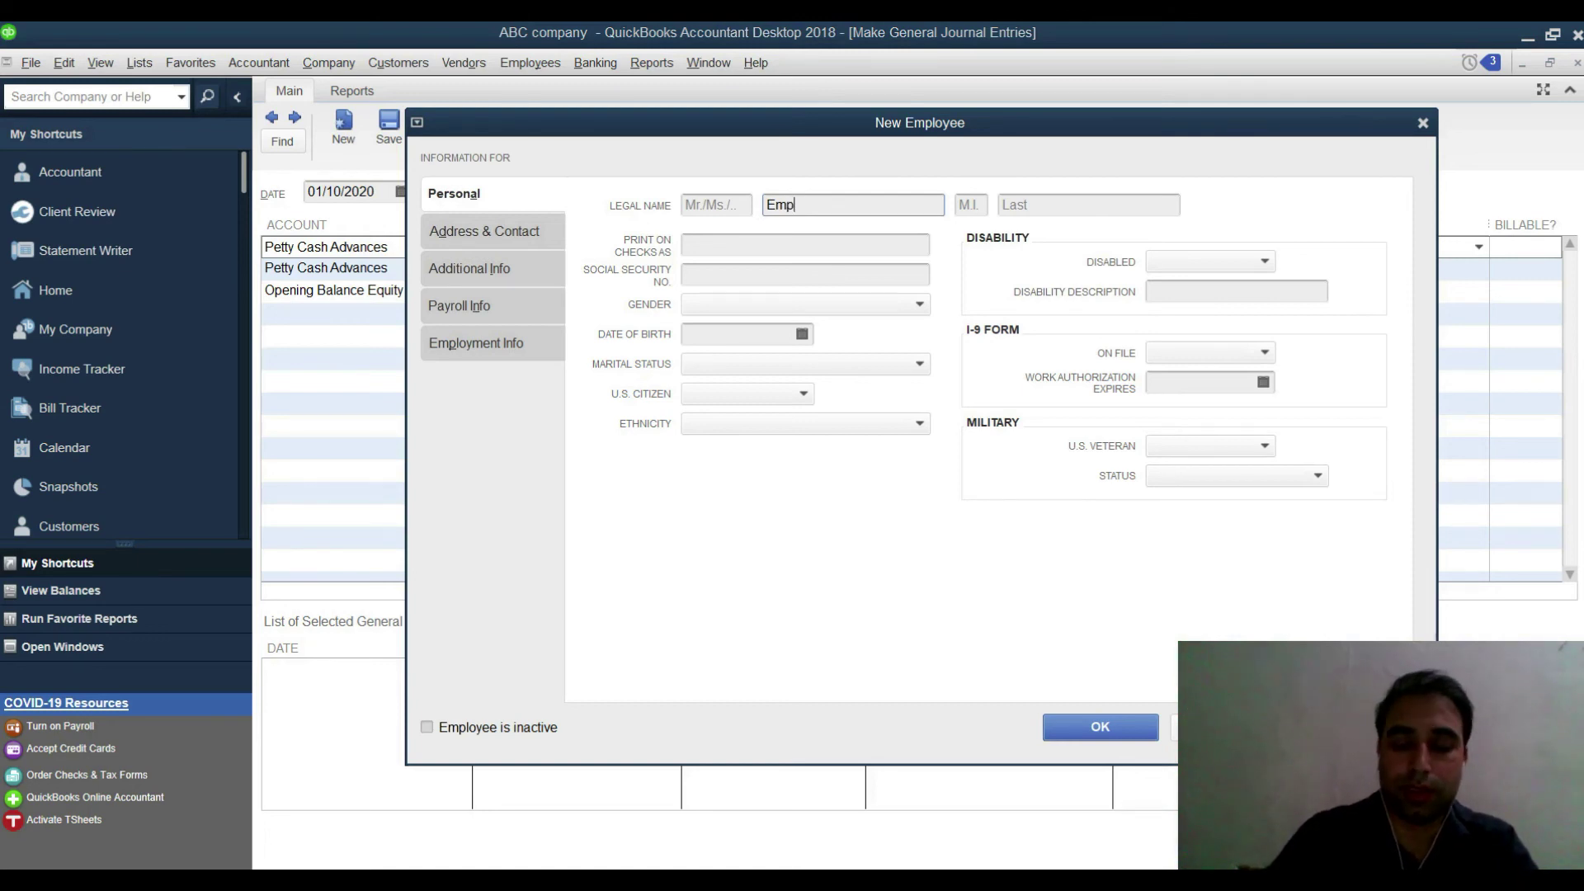
left_click(1064, 726)
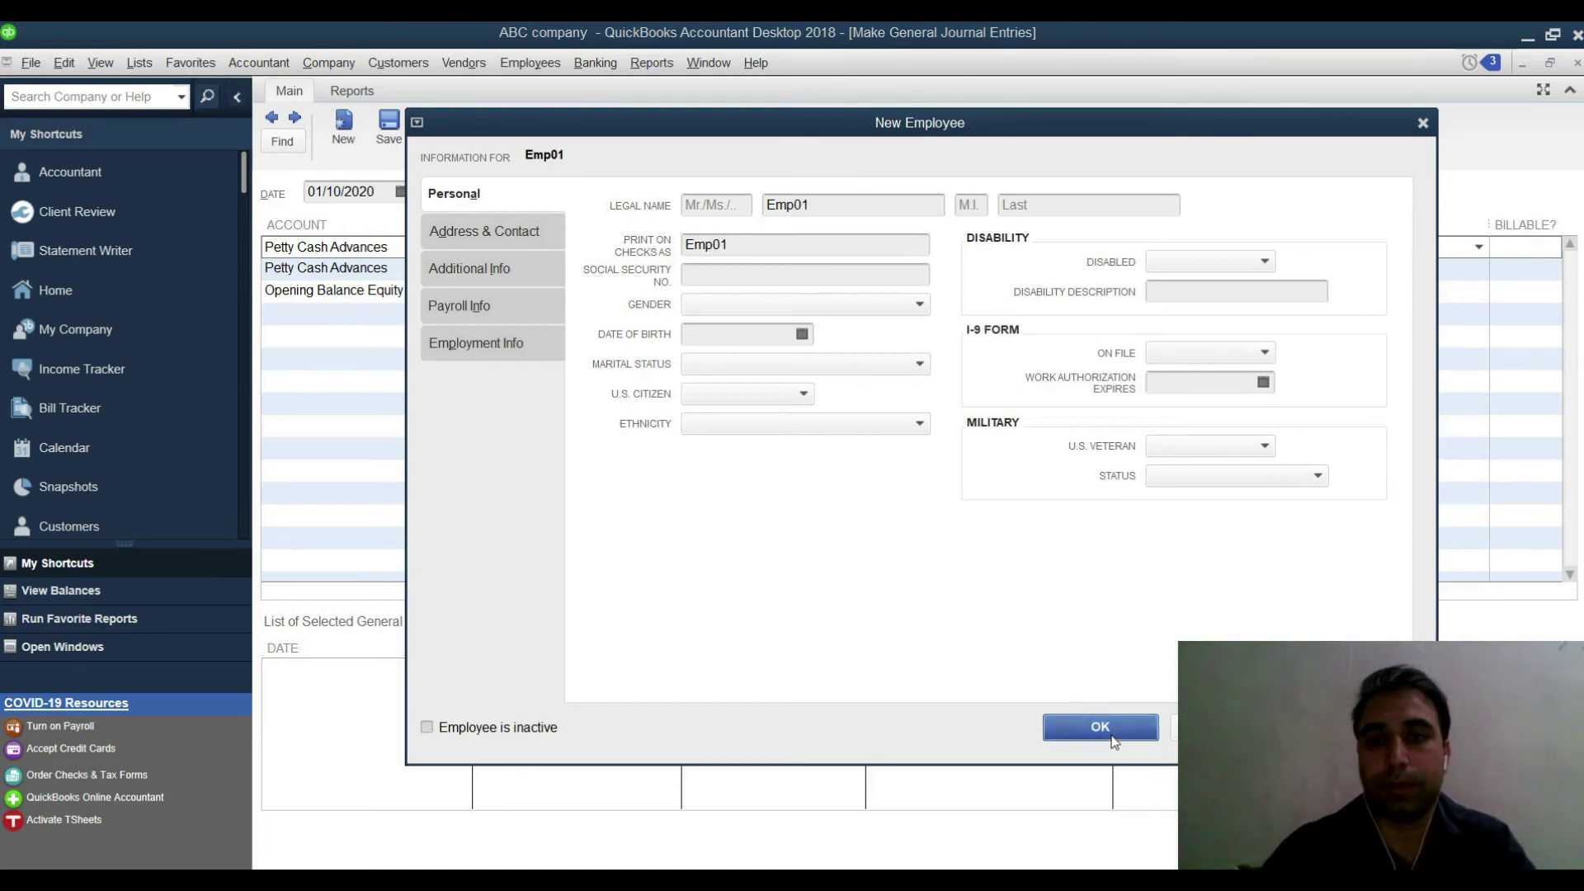
left_click(850, 409)
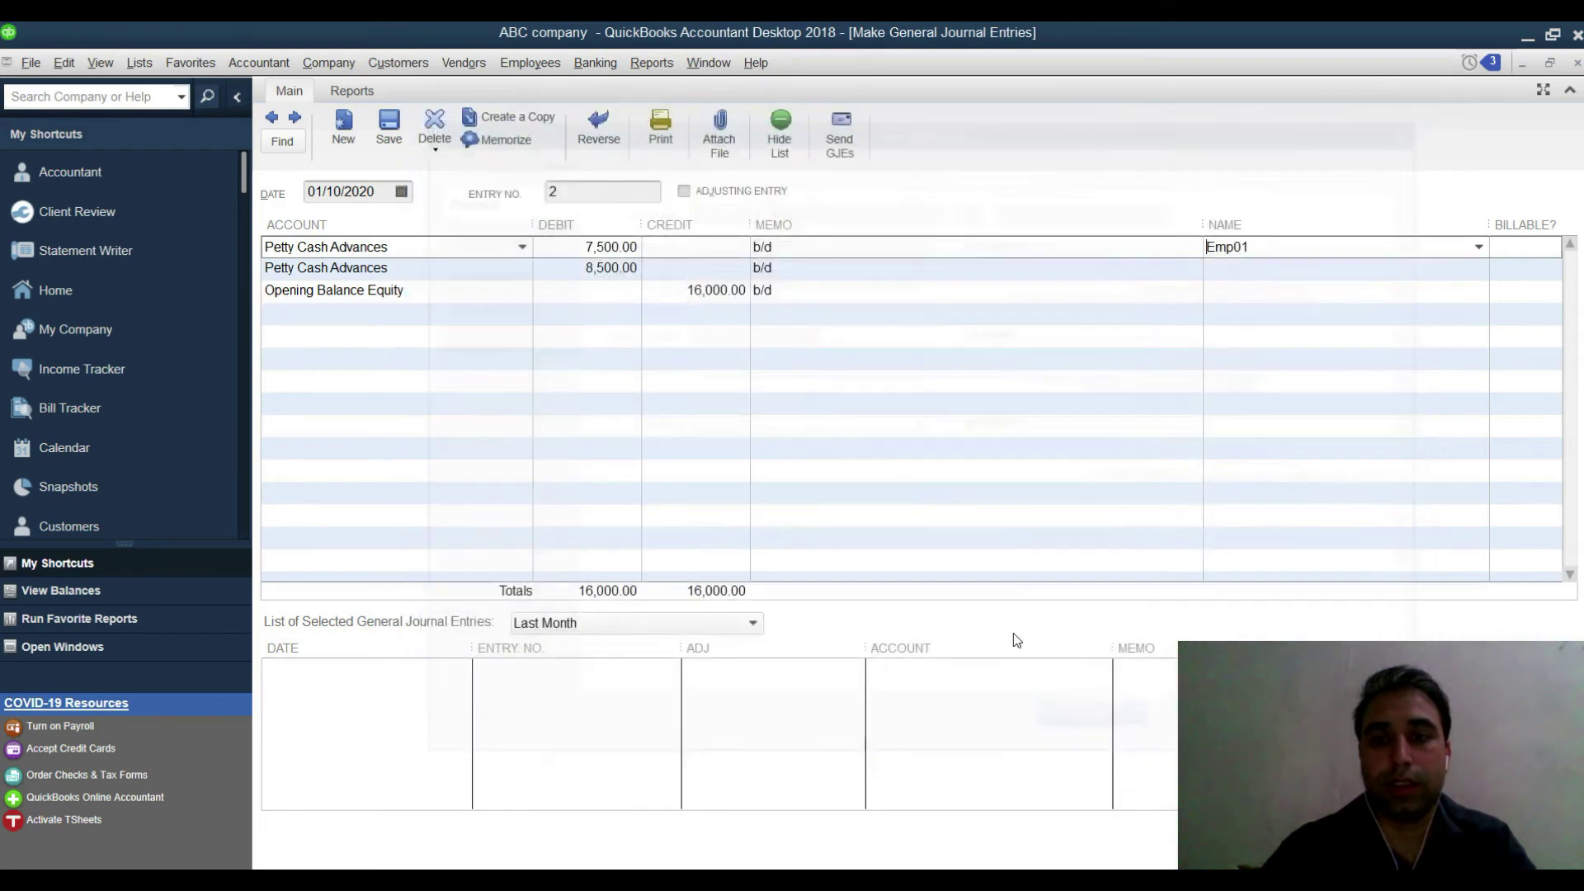
- Create a new employee emp02 for the 8,500 petty cash line, leaving payroll information as is, and save and close the journal entry
left_click(1230, 277)
type("Emp01")
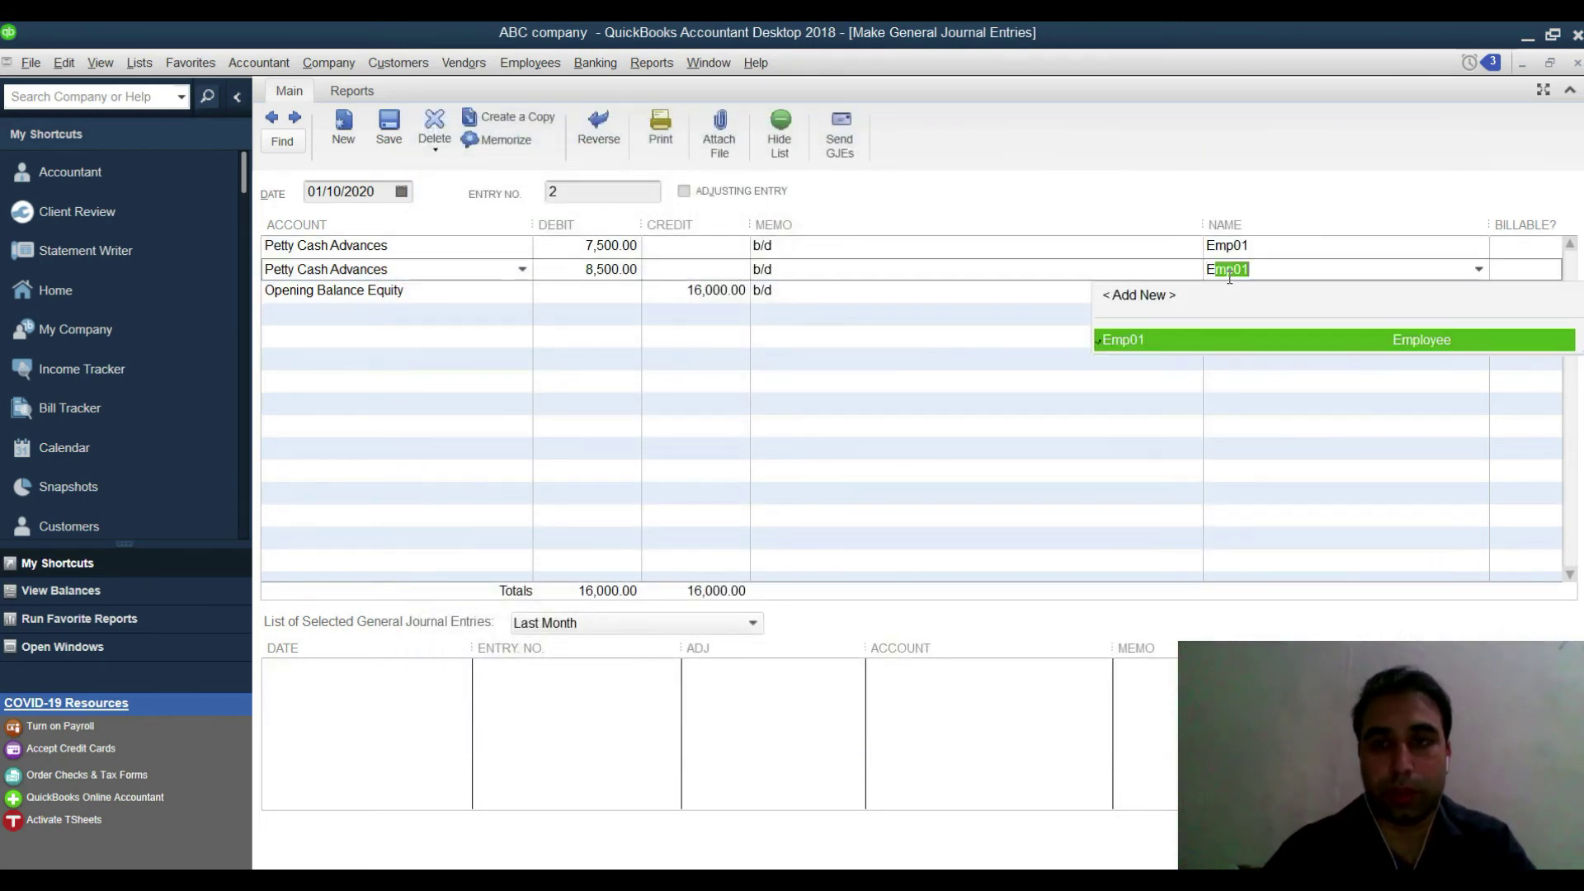
left_click(1481, 269)
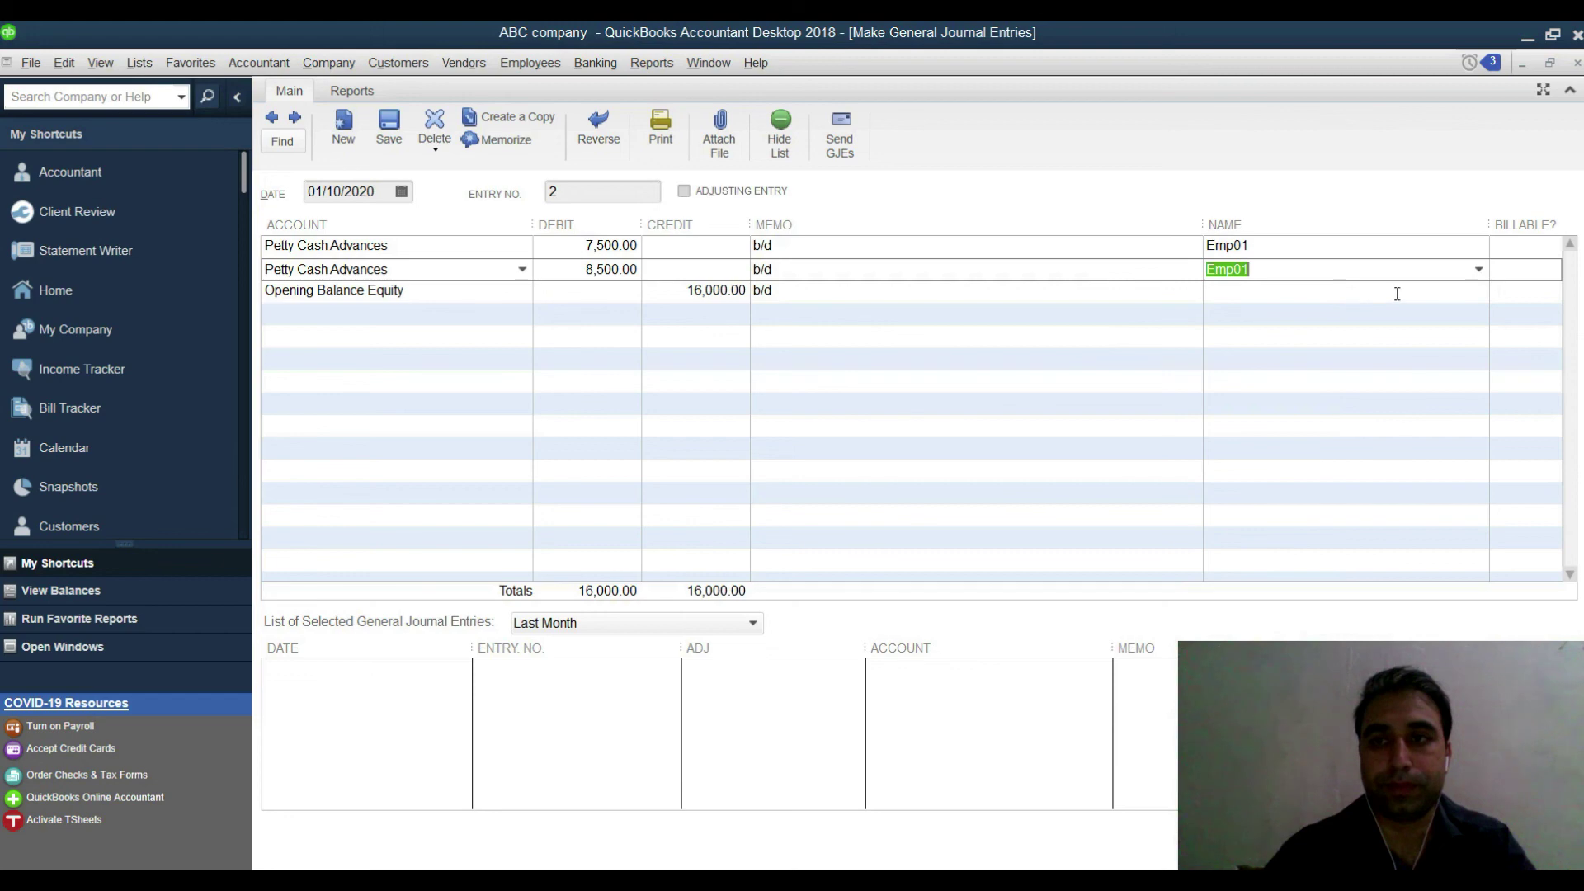
left_click(1480, 273)
left_click(1178, 297)
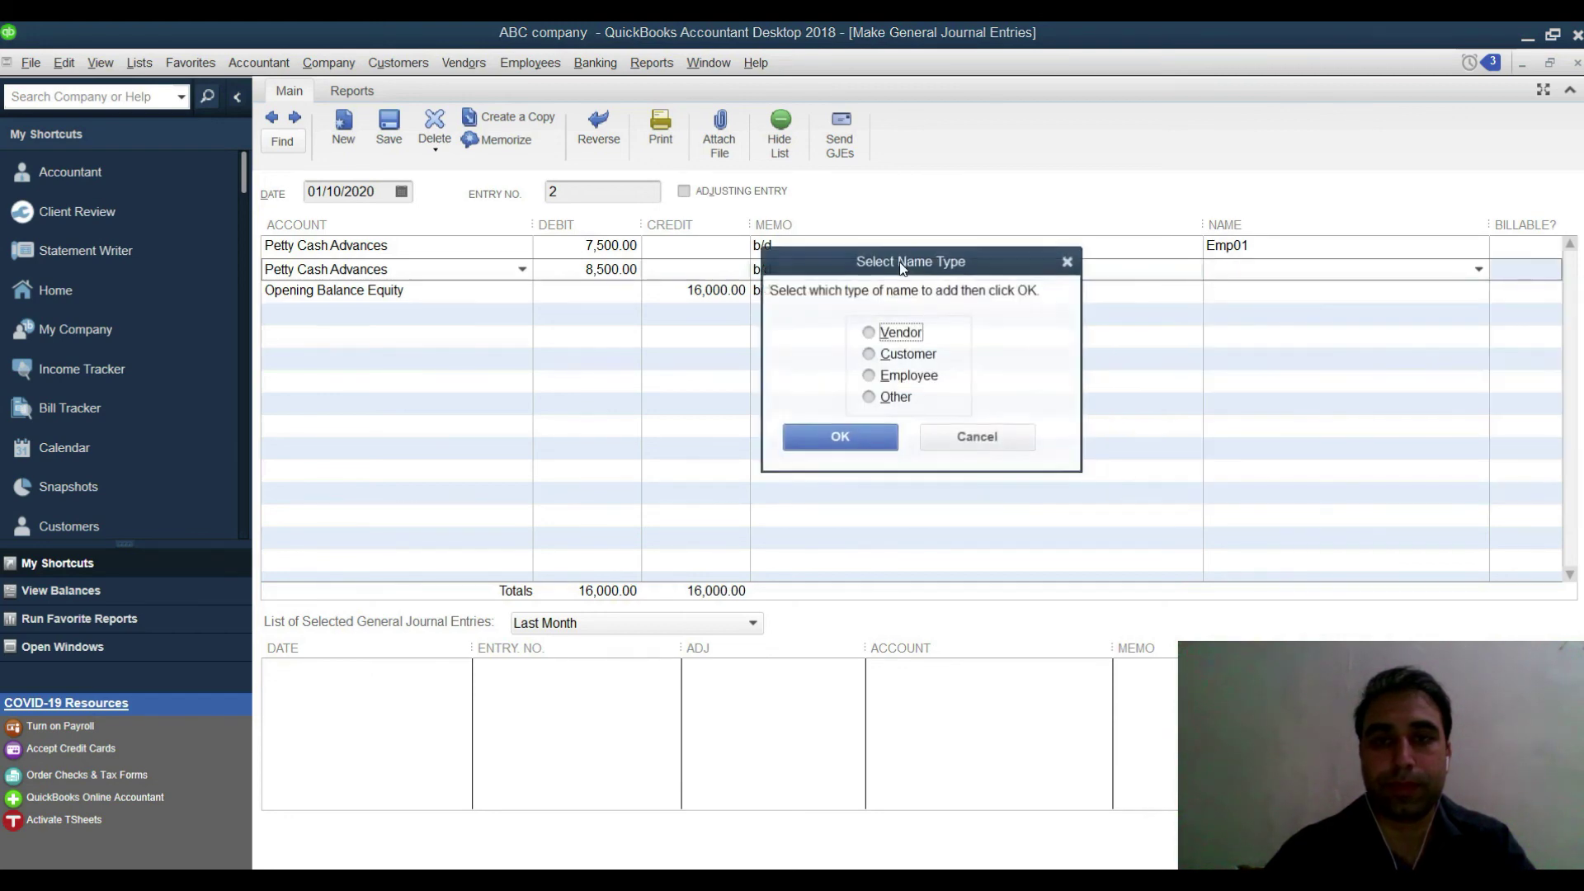
left_click(908, 375)
left_click(840, 437)
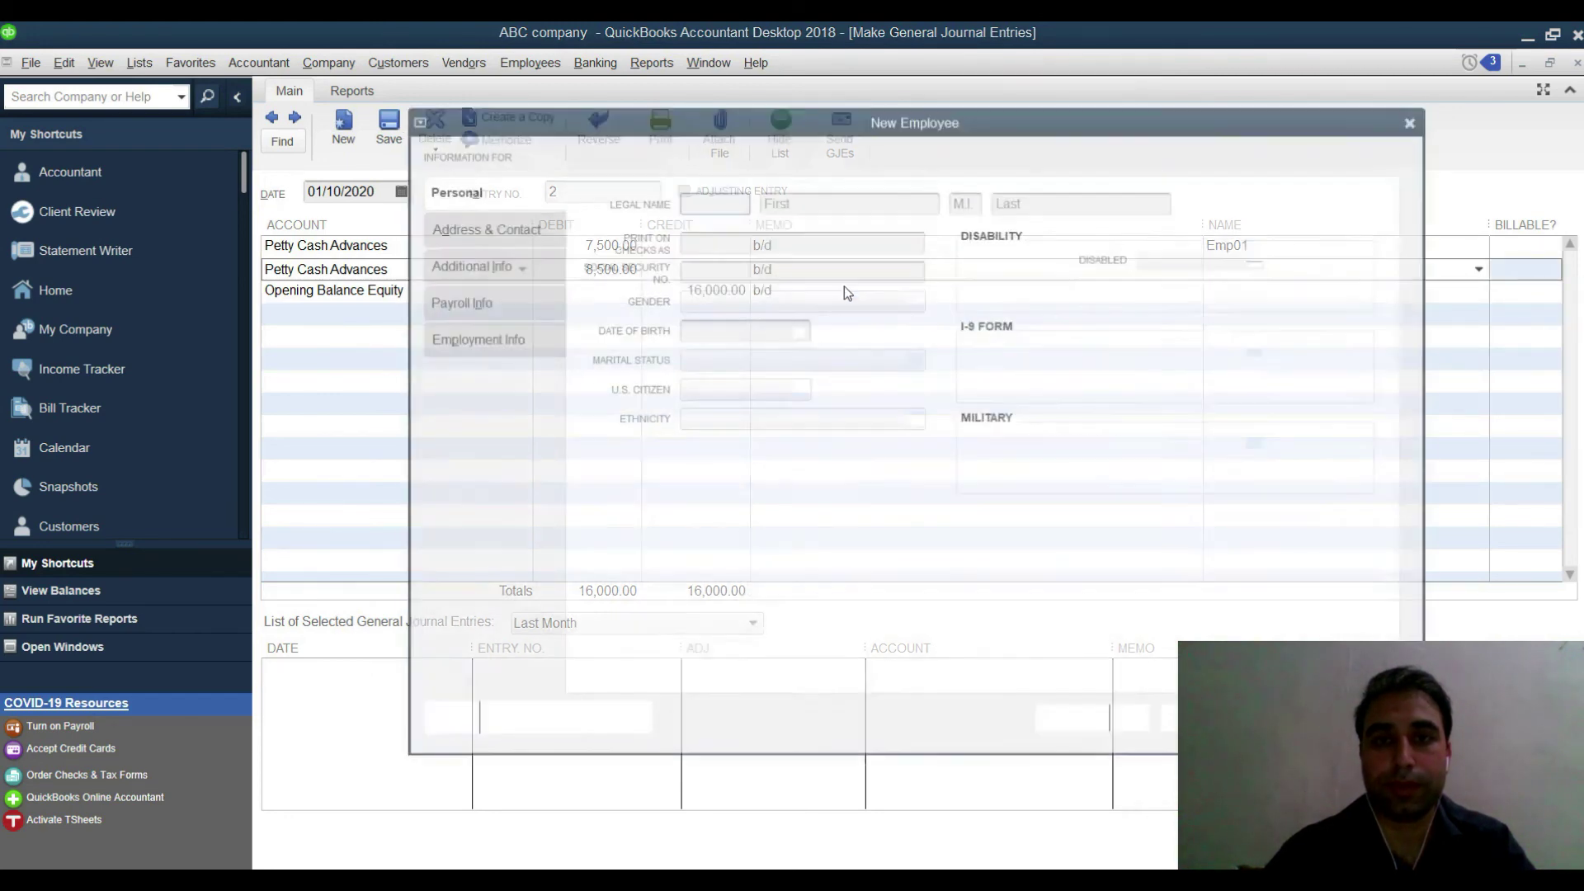
key("Tab")
type("emp02")
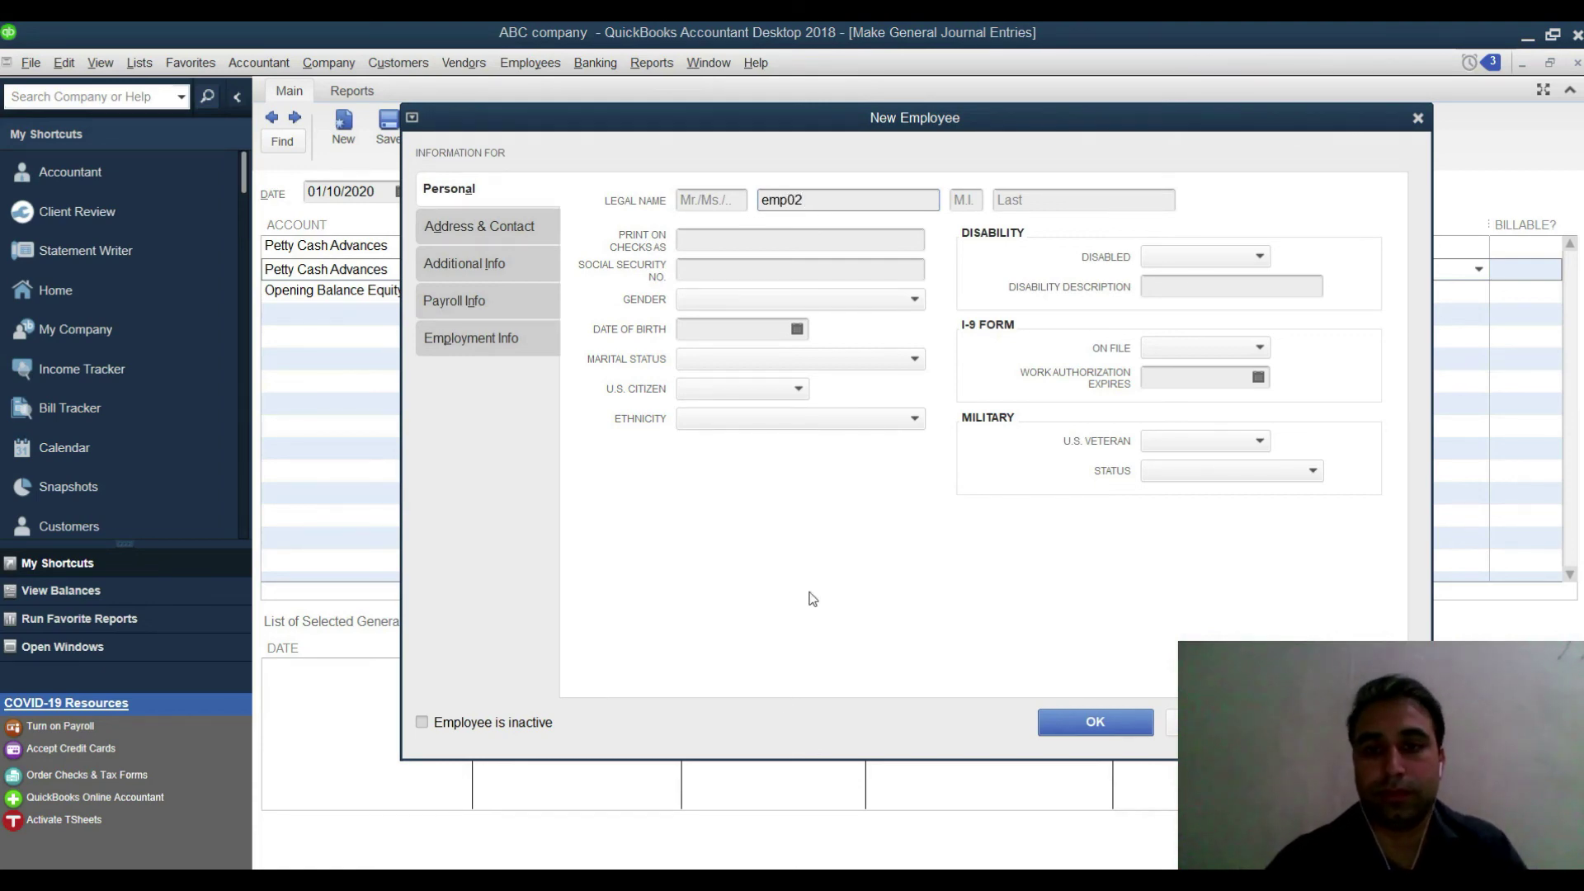
left_click(1083, 735)
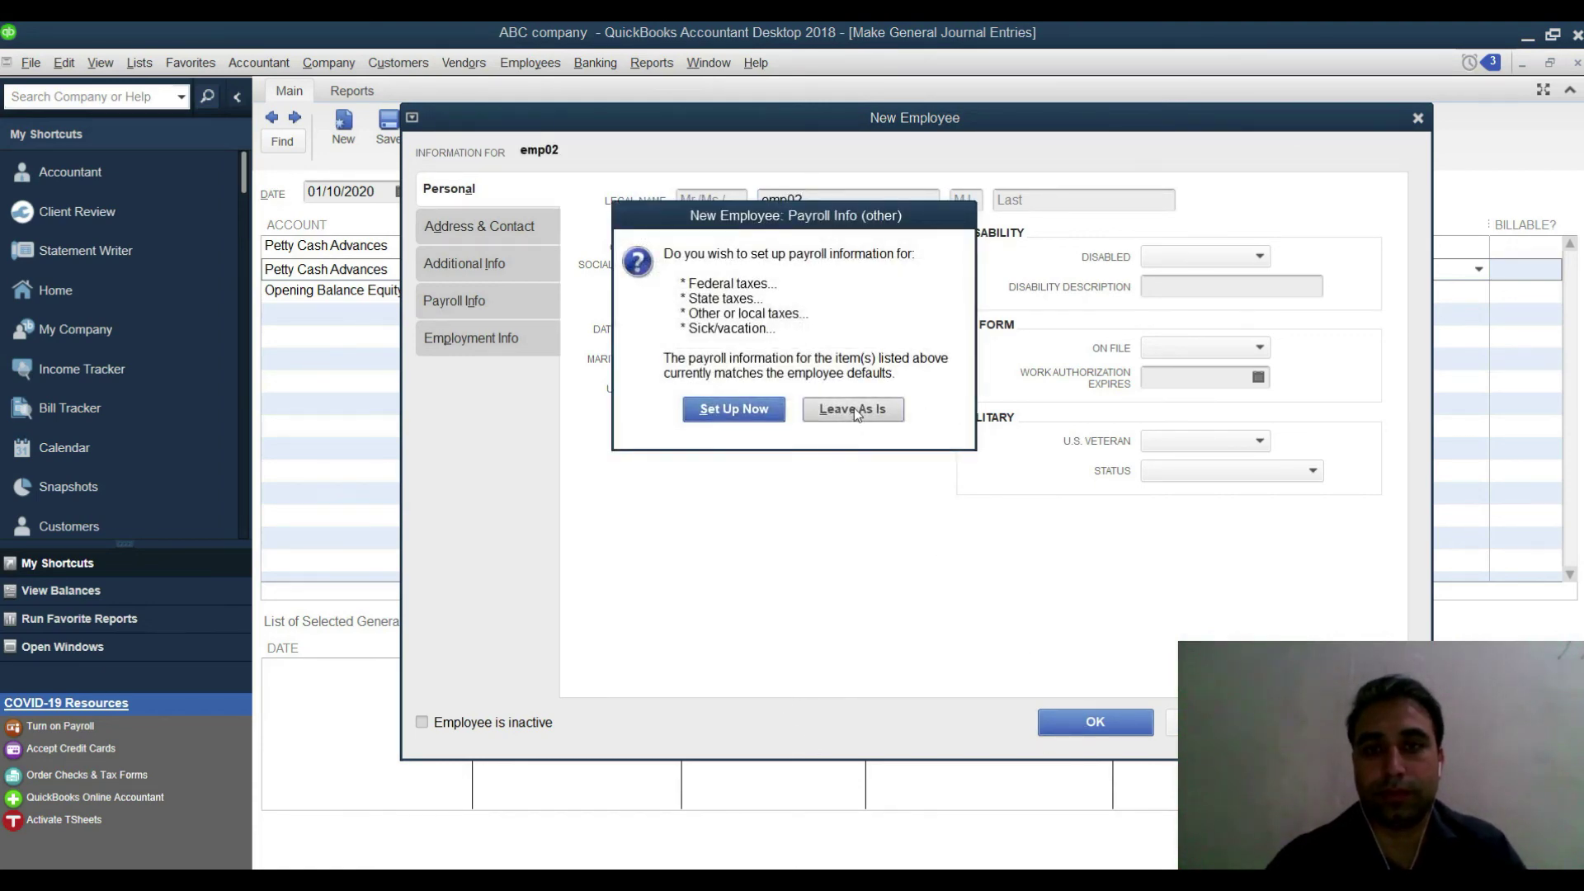
left_click(850, 412)
key("Return")
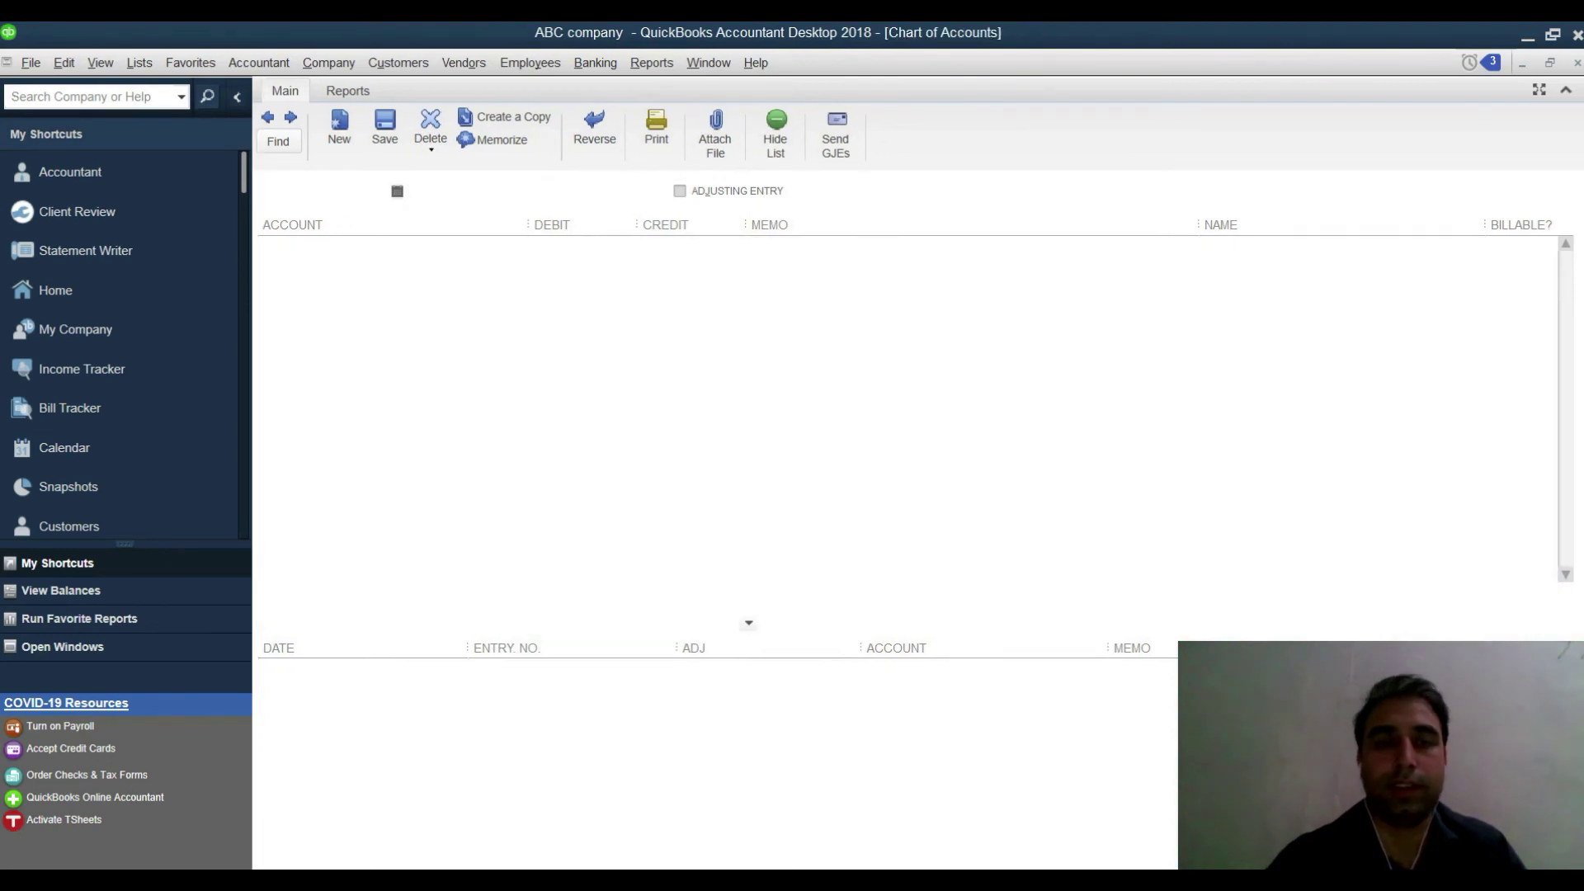
key("ctrl+a")
- Run the Balance Sheet Standard report and drill down into the transactions behind the Petty Cash Advances balance
left_click(651, 63)
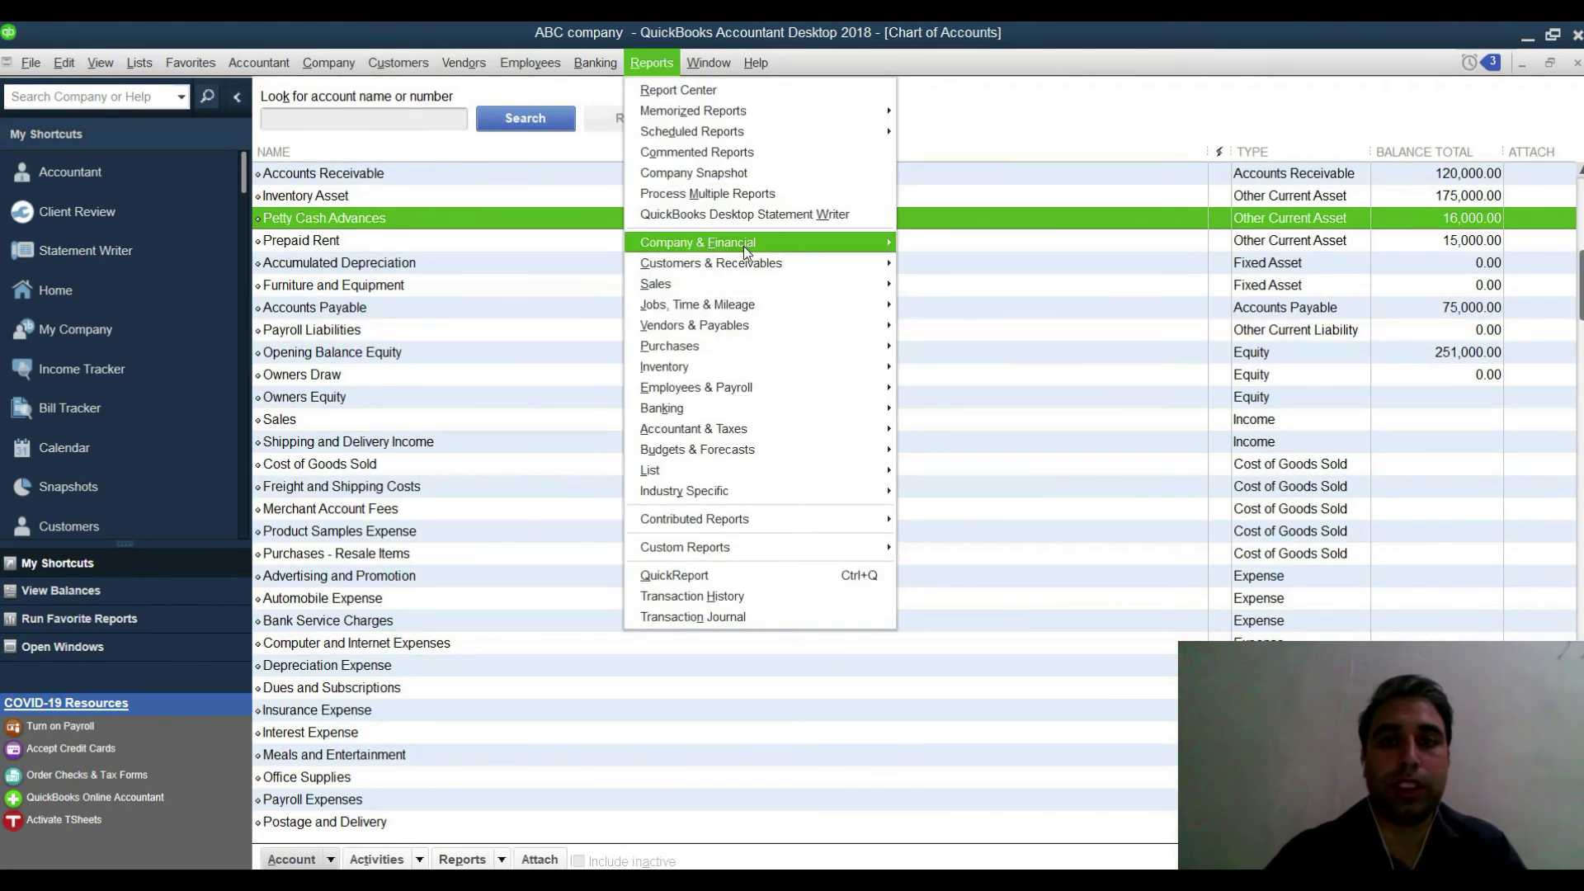
mouse_move(745, 246)
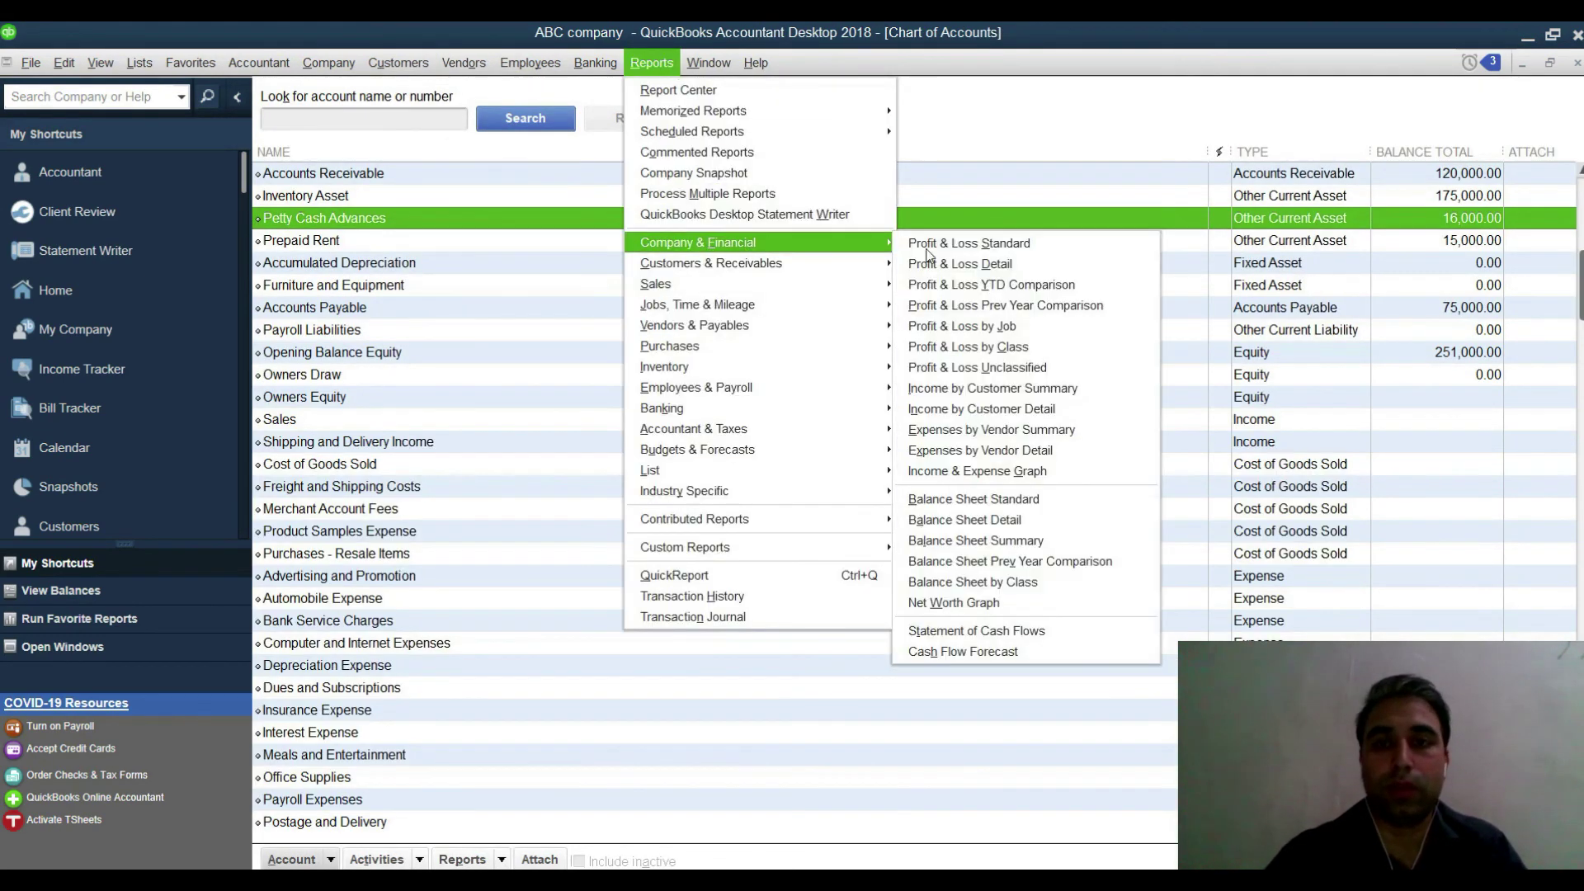
left_click(990, 499)
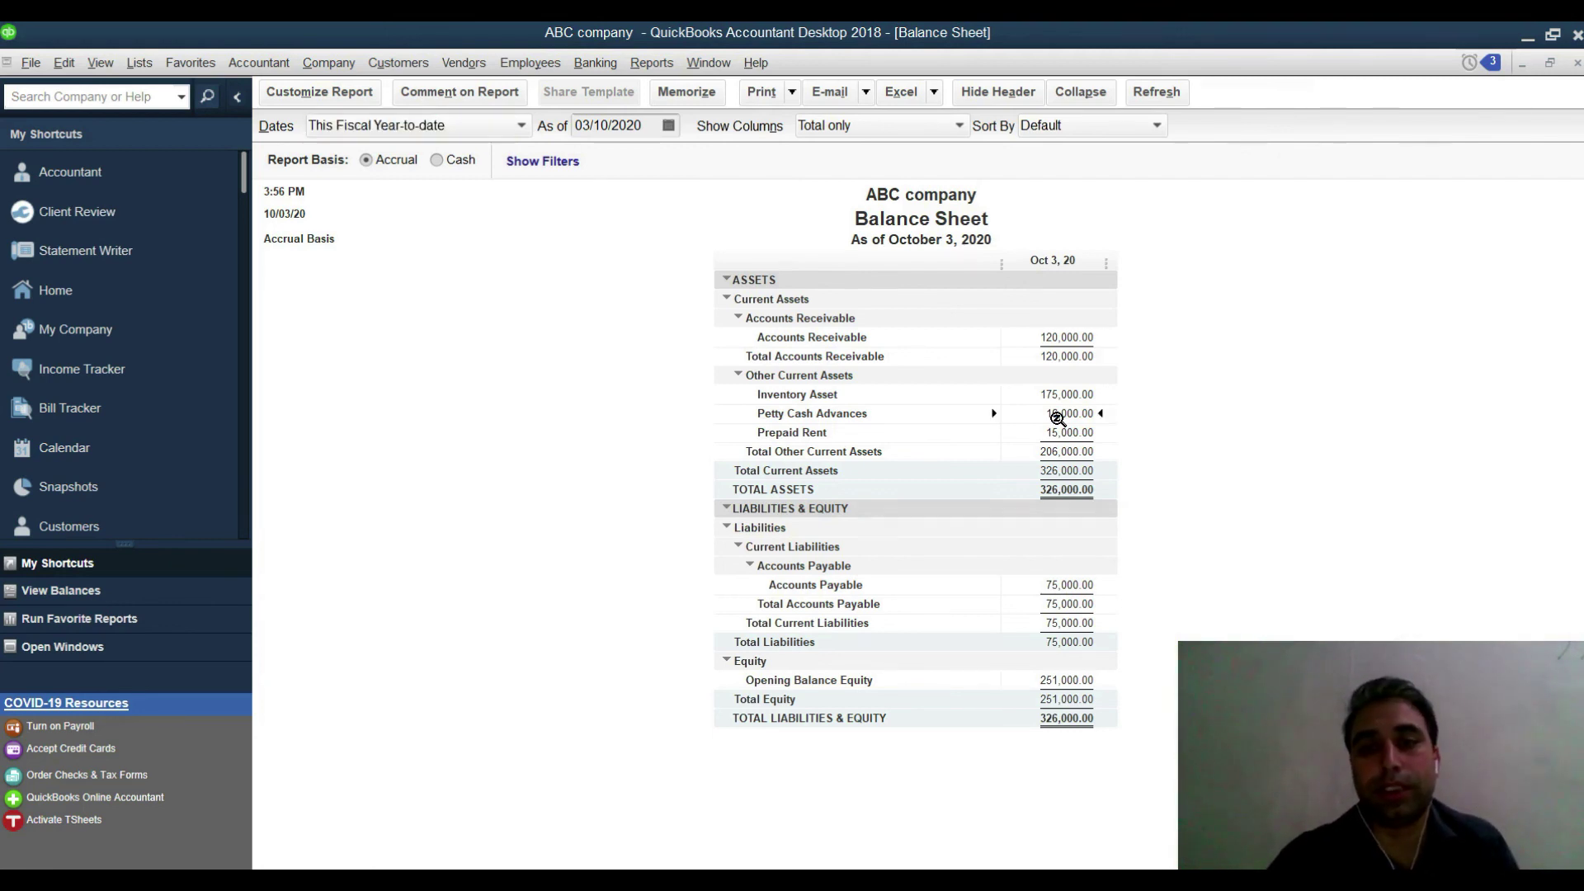
double_click(1058, 419)
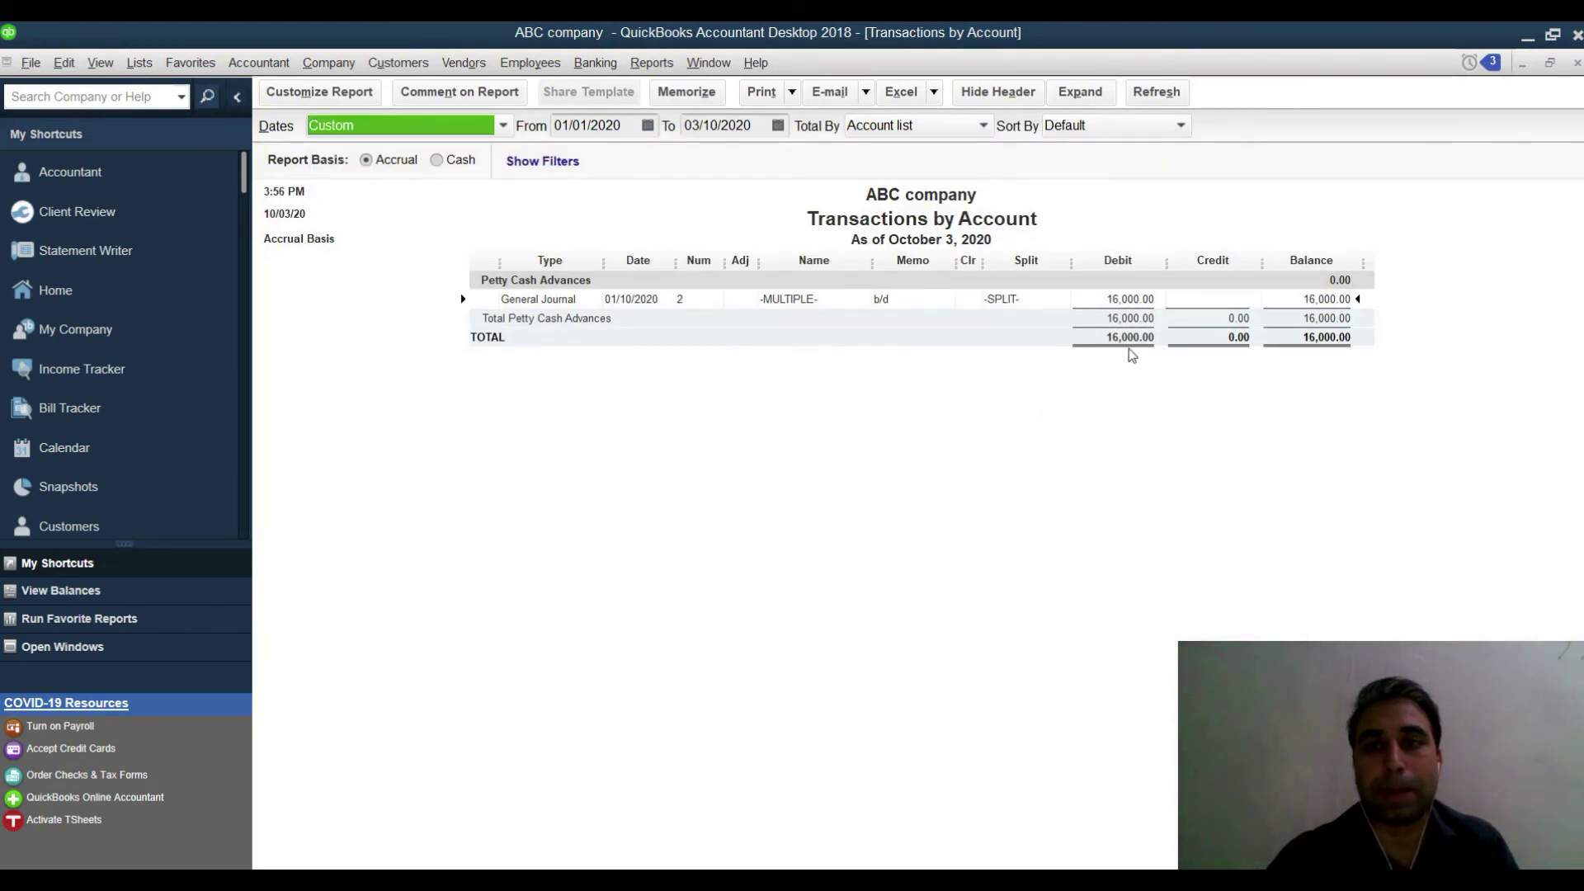
left_click(1325, 337)
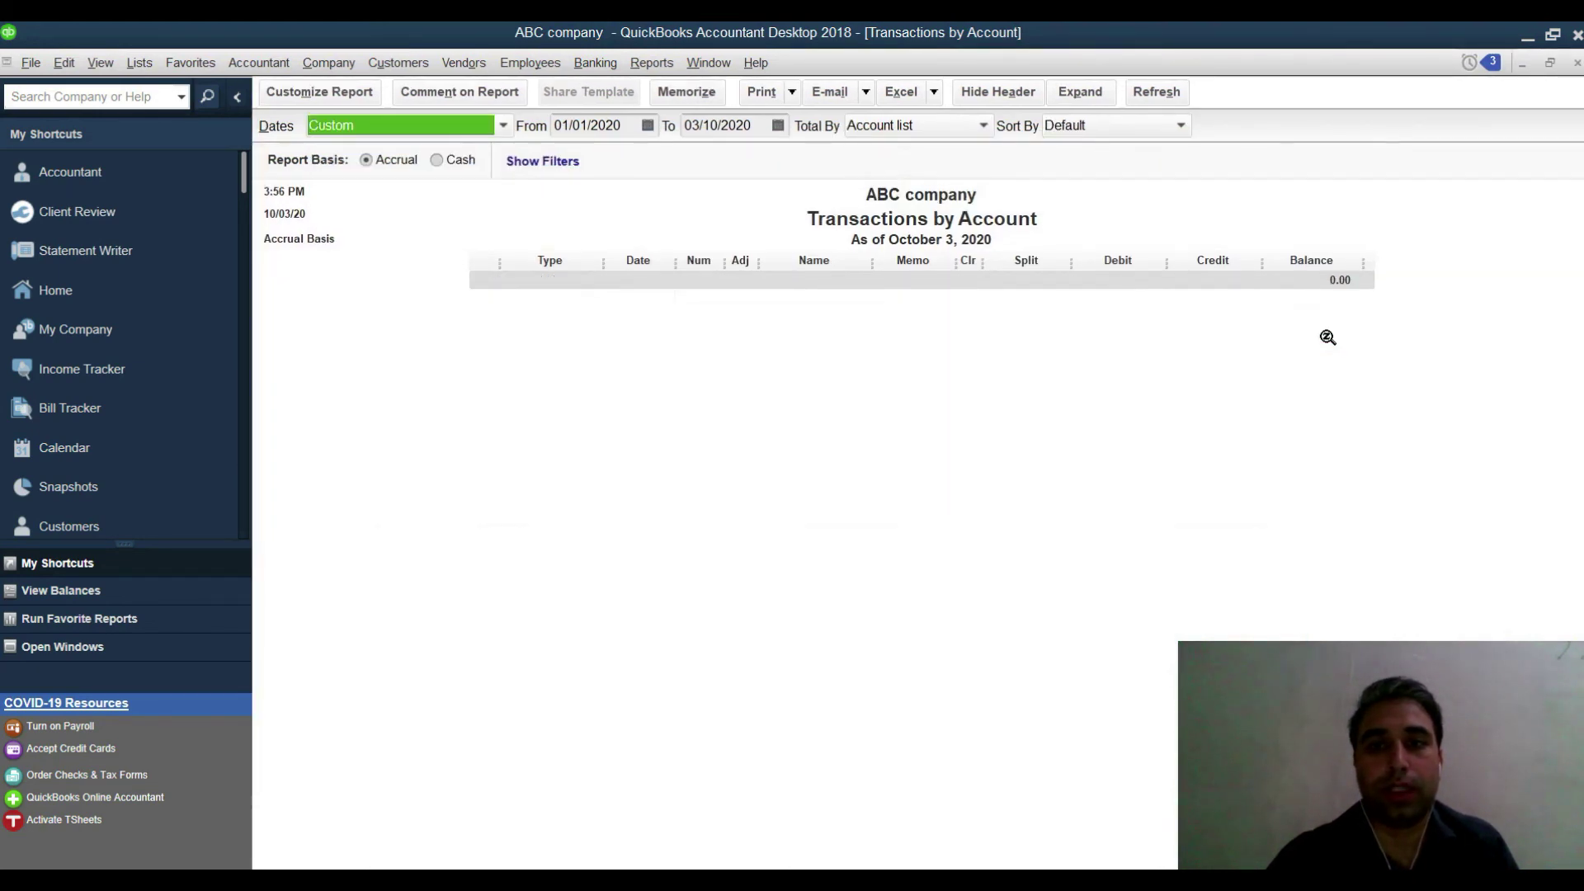
- Reopen the transactions behind the Petty Cash Advances balance on the Balance Sheet and total them by employee
key("Escape")
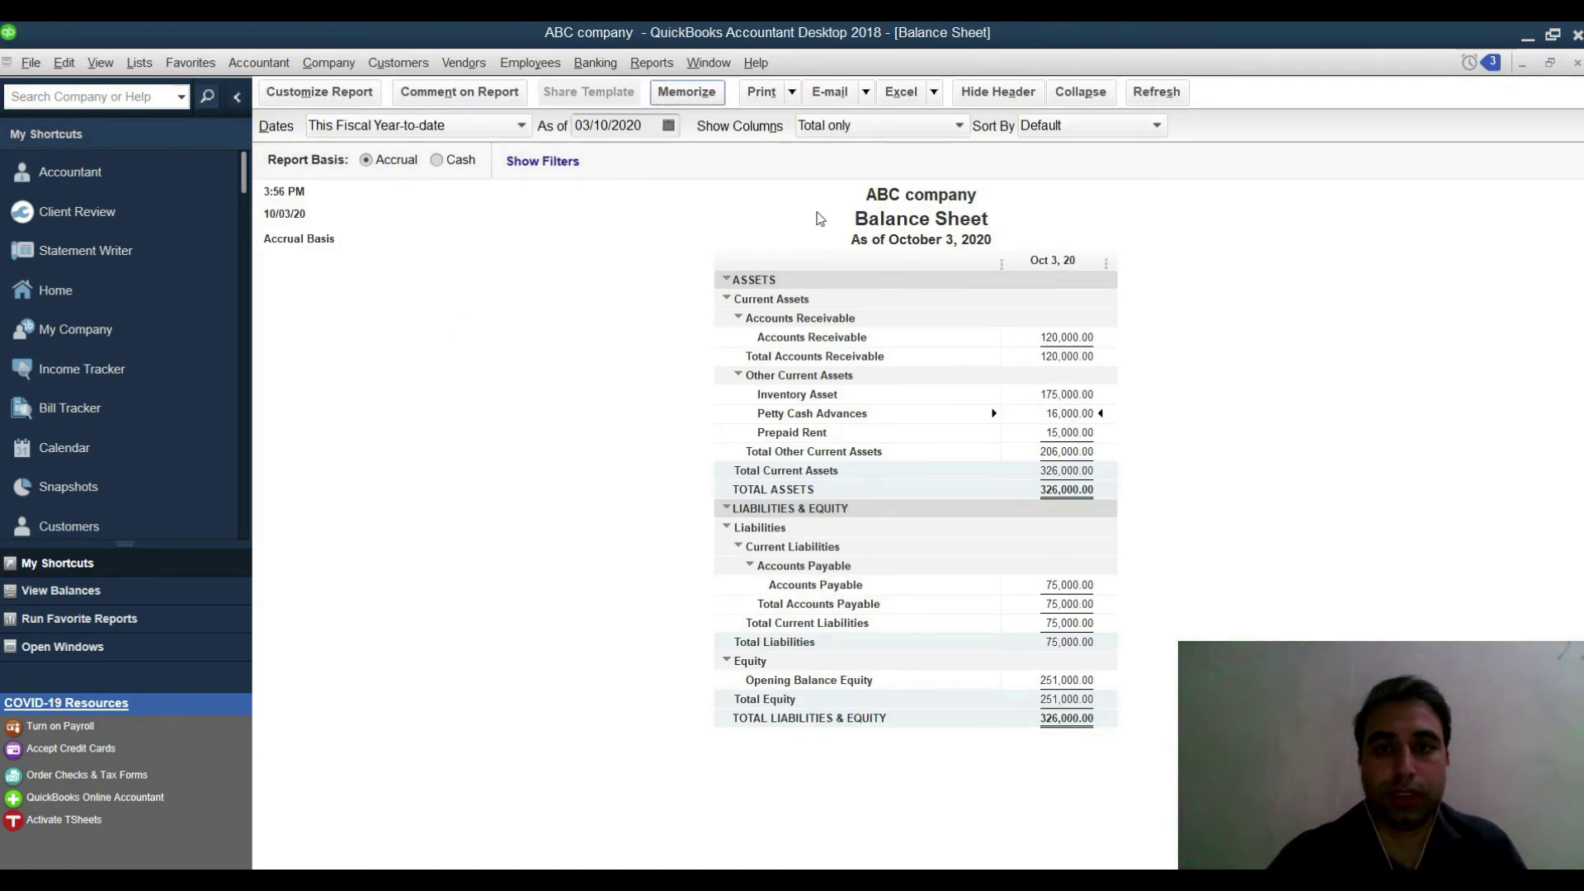
double_click(1071, 415)
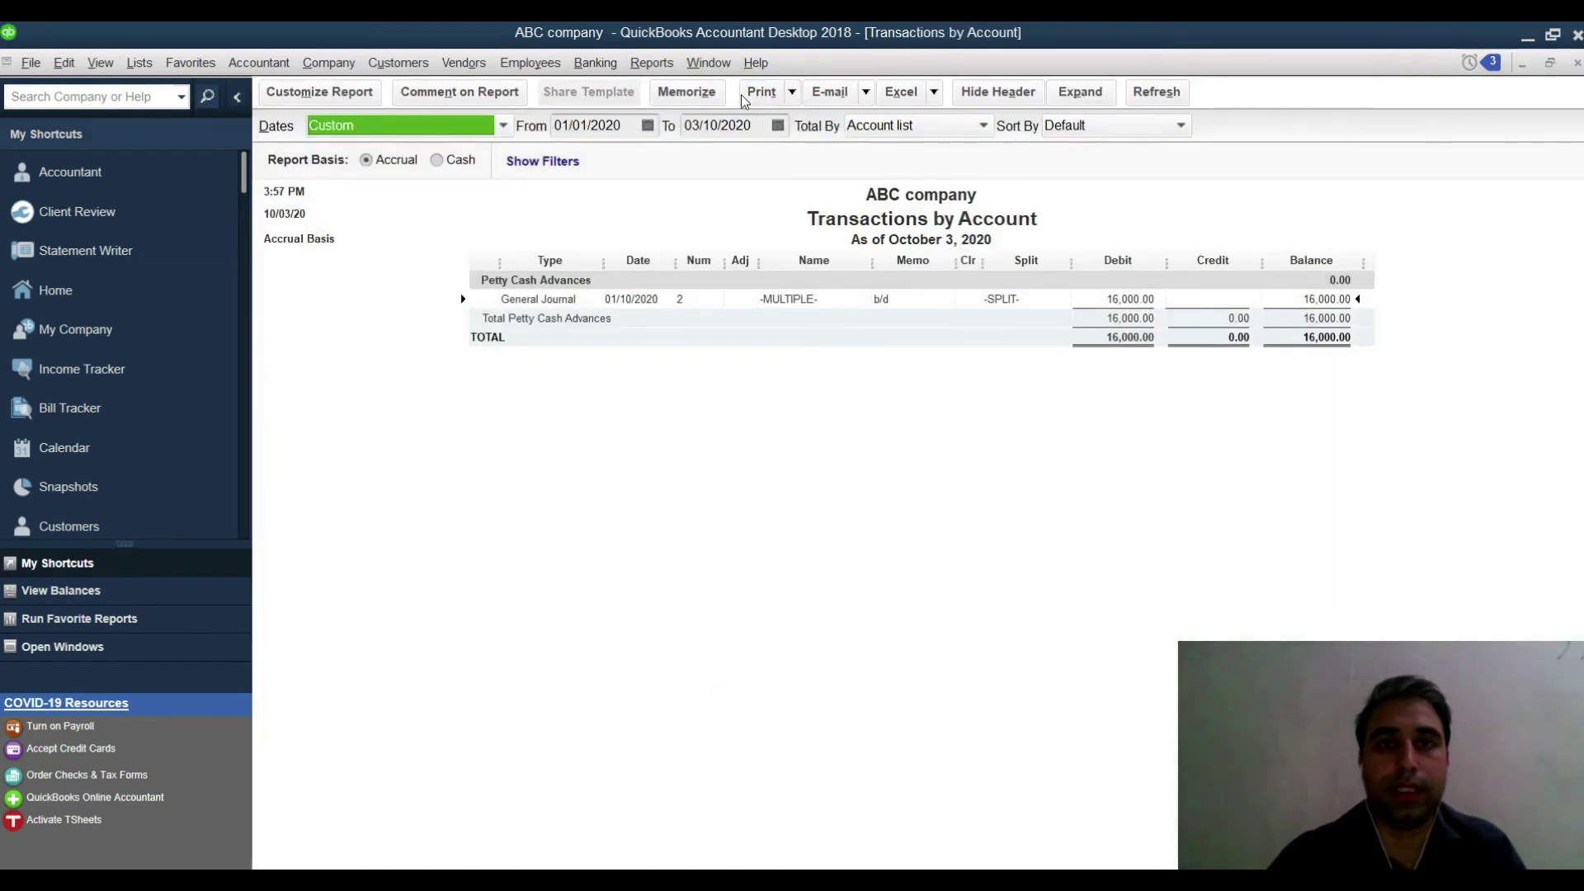
left_click(926, 130)
left_click(907, 397)
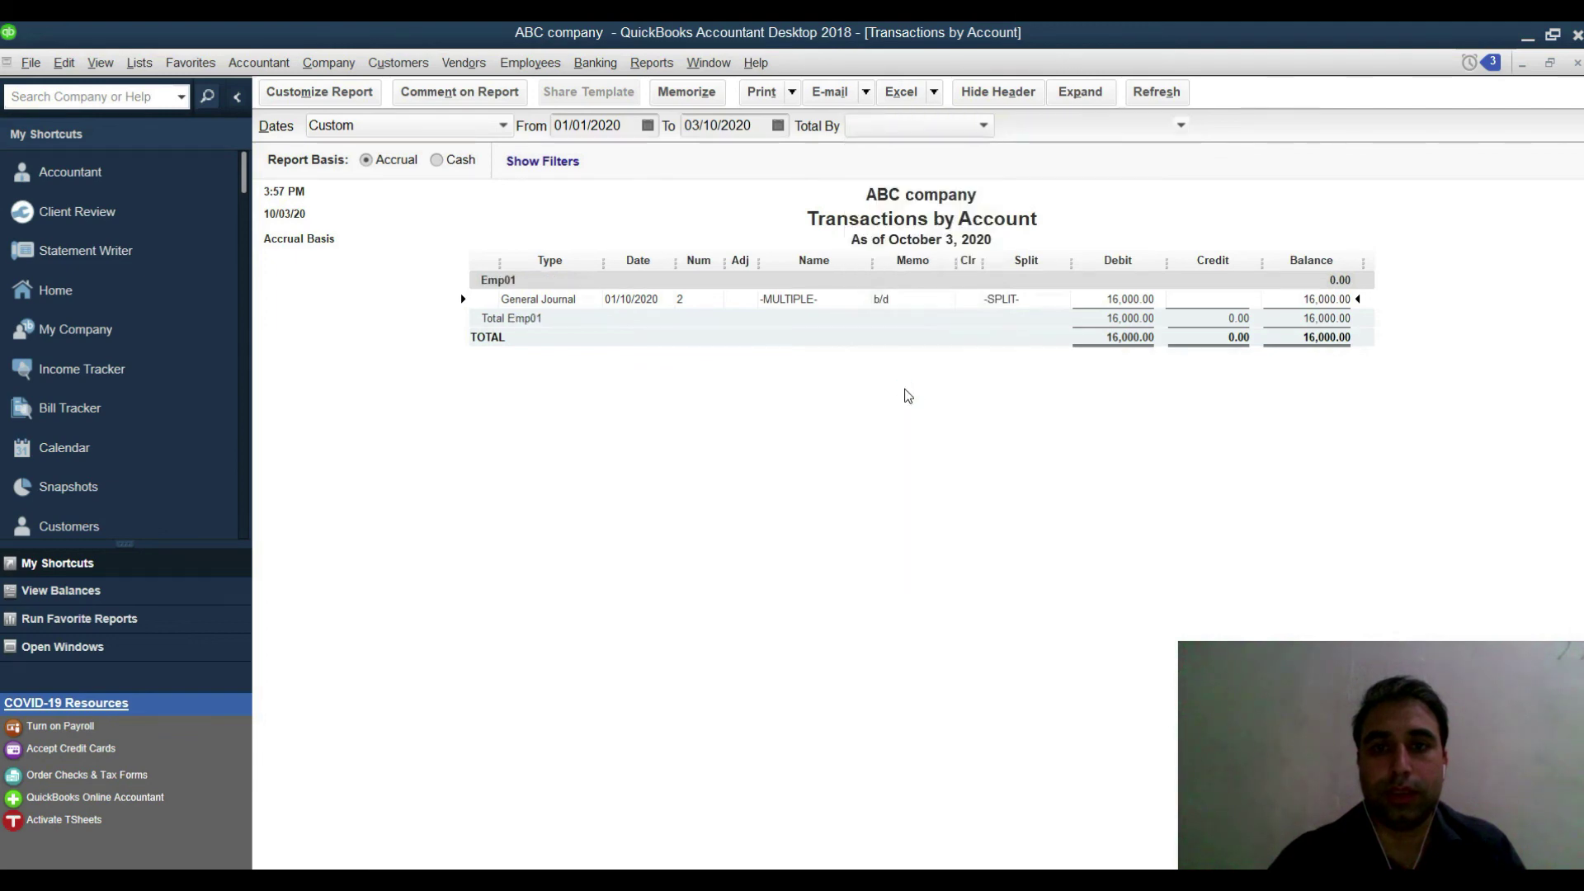
- Open the petty cash journal entry from the report and insert an Opening Balance Equity line with a 7,500 credit below the Emp01 line
double_click(1132, 299)
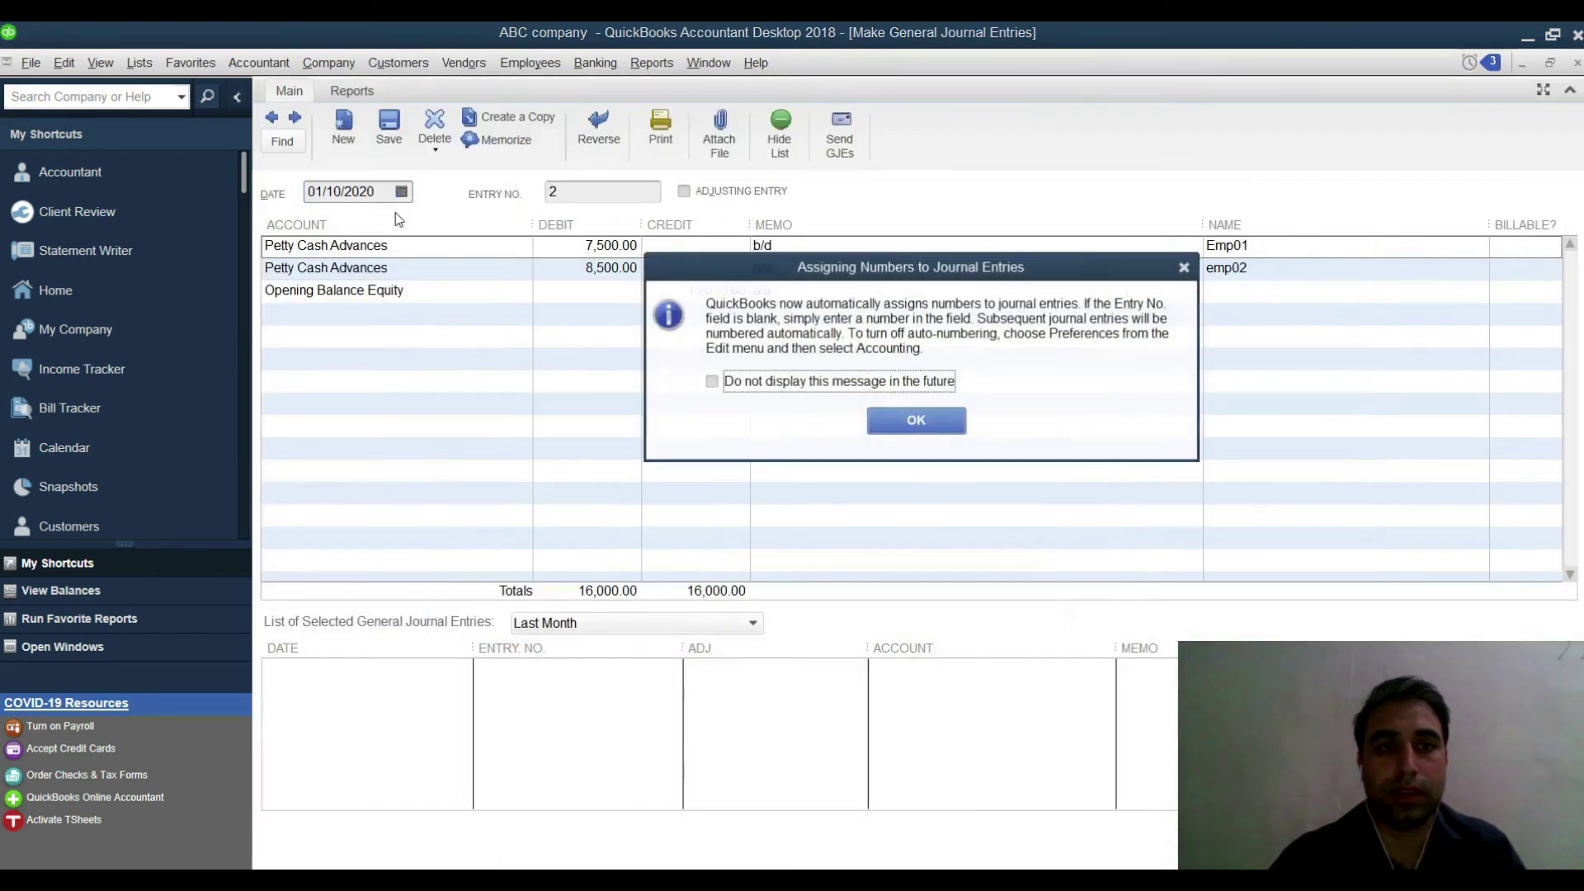
key("Return")
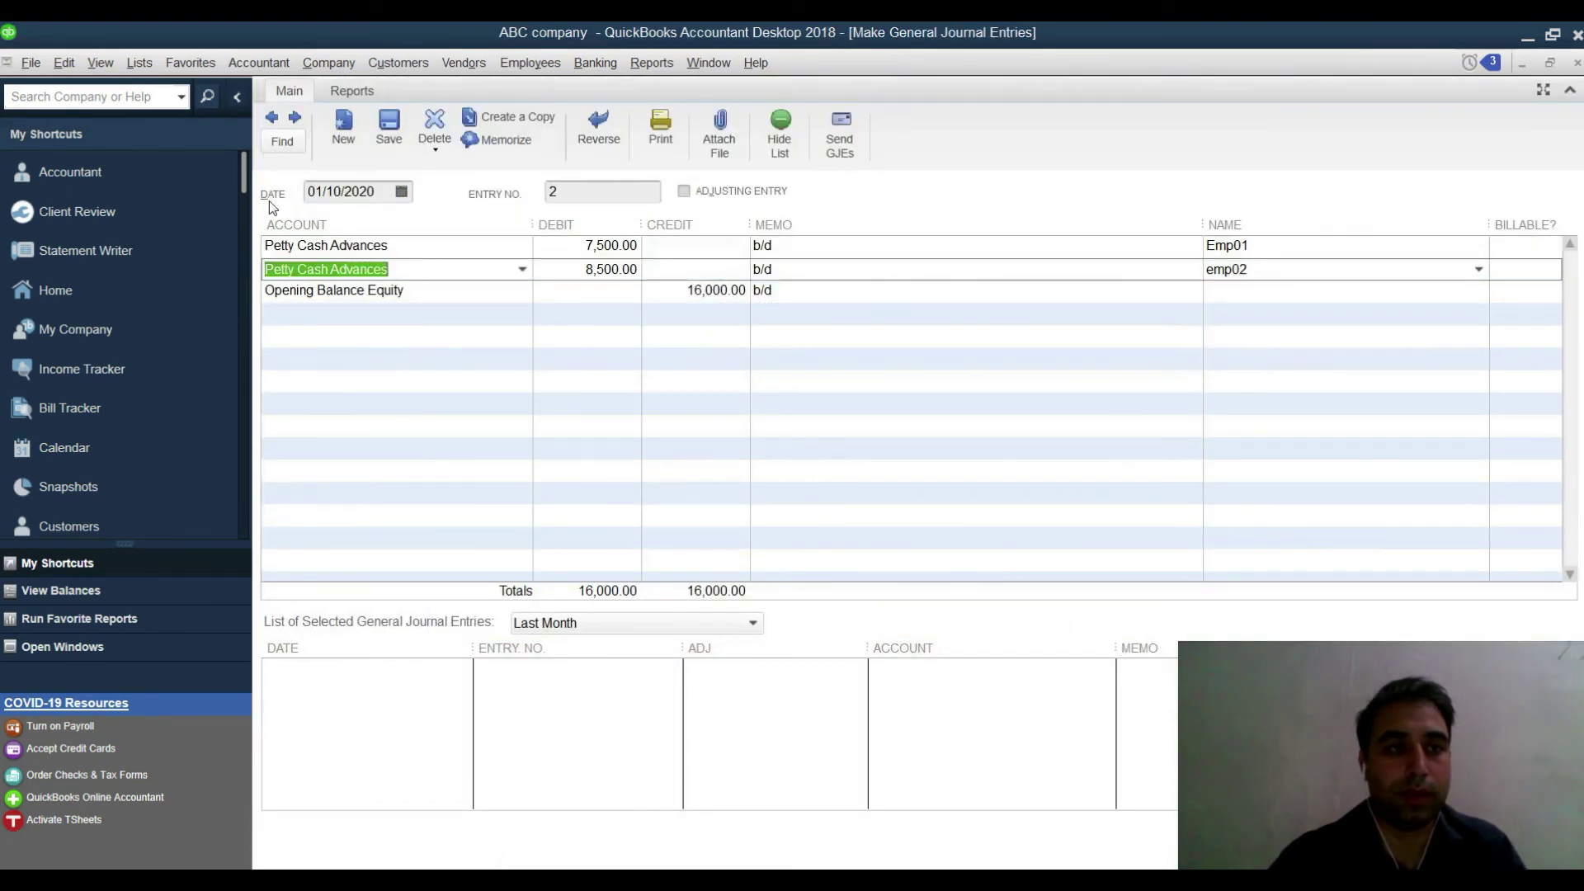
left_click(64, 62)
left_click(131, 249)
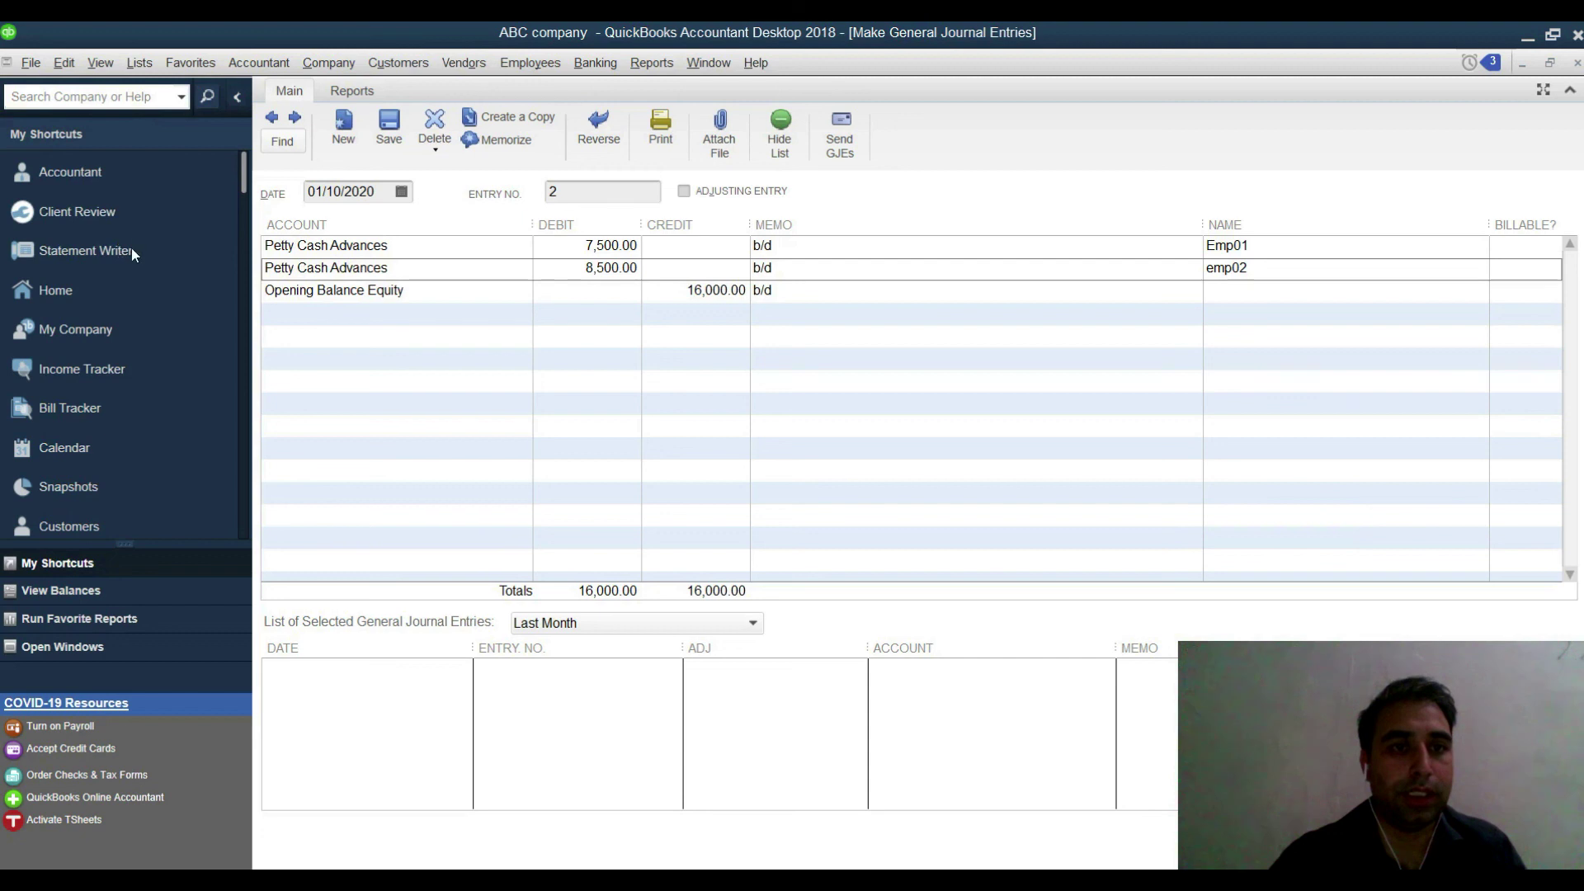
type("Office Supplies")
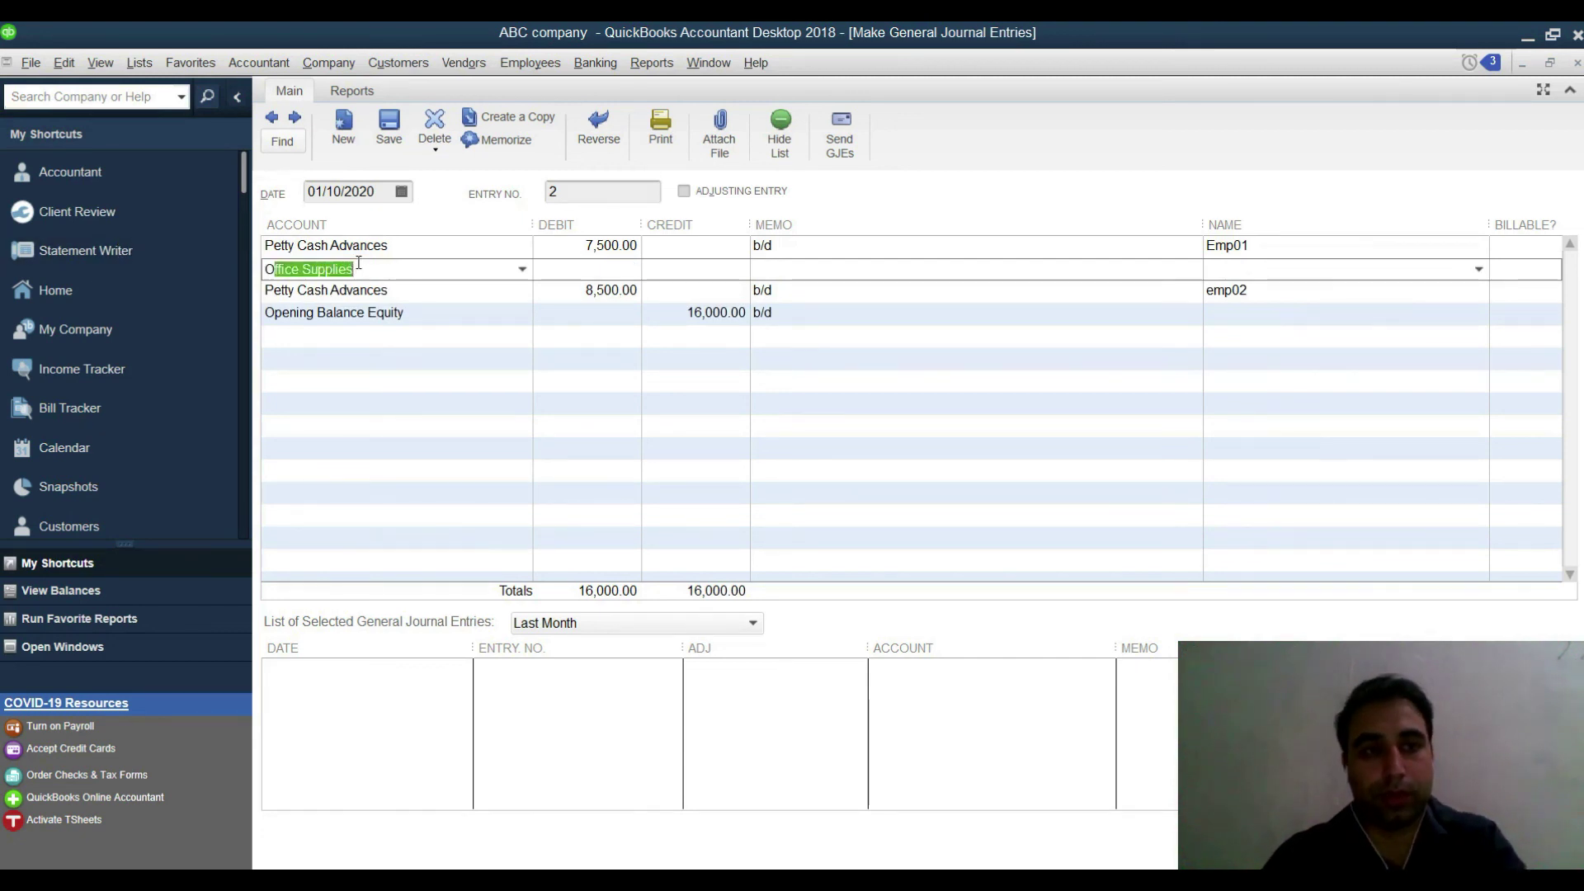
left_click(364, 340)
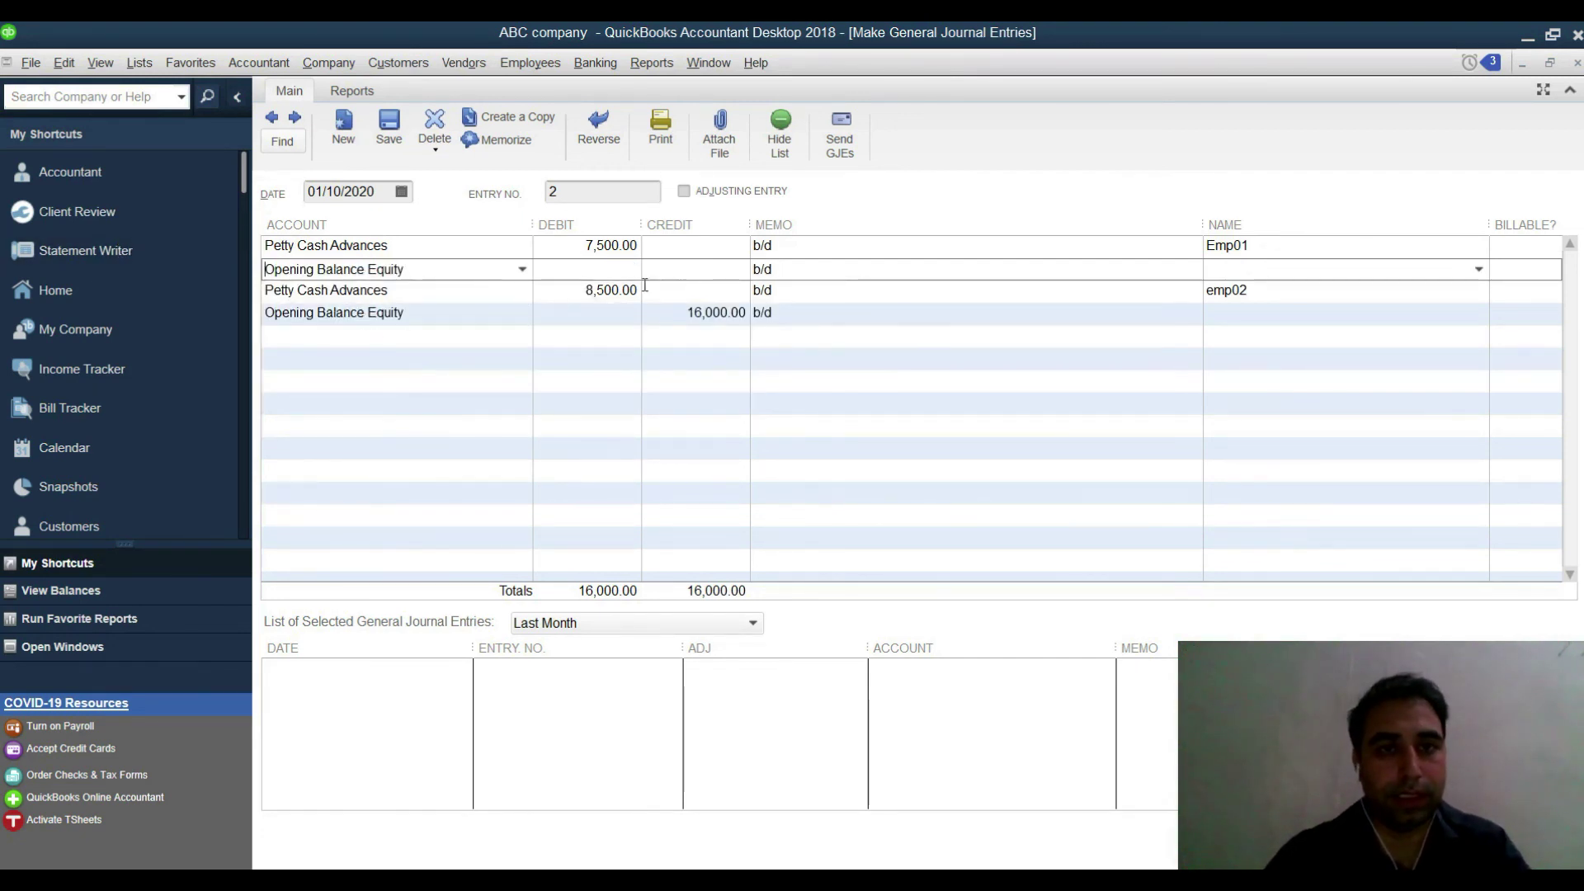
left_click(693, 271)
type("75000")
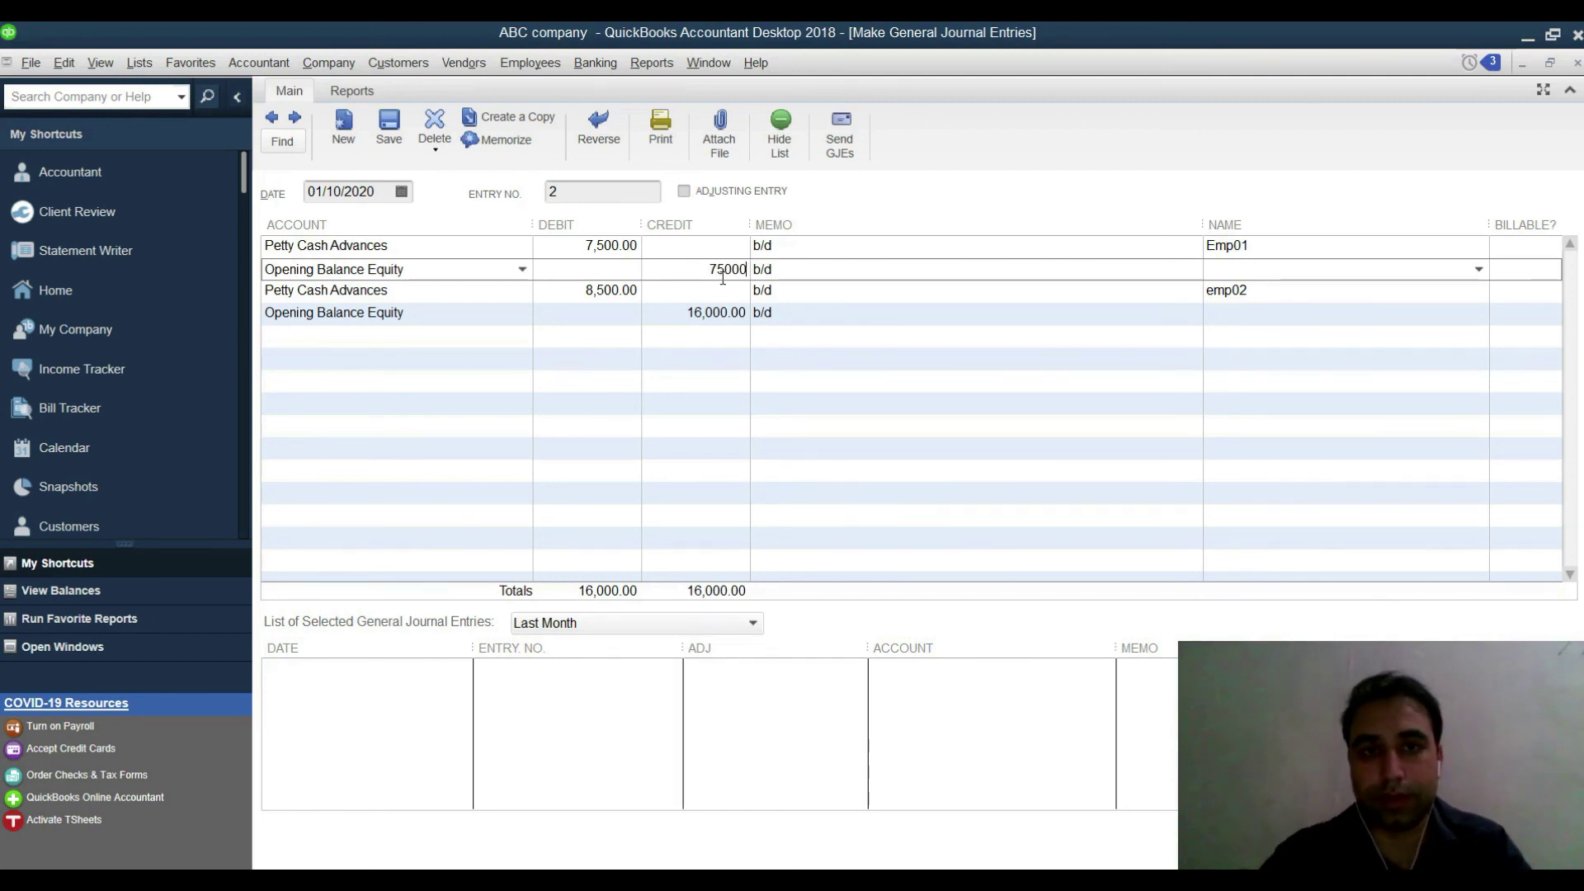
key("BackSpace")
- Set the credit on the last Opening Balance Equity line to 8,500, record the changed journal entry and close the open windows
left_click(686, 316)
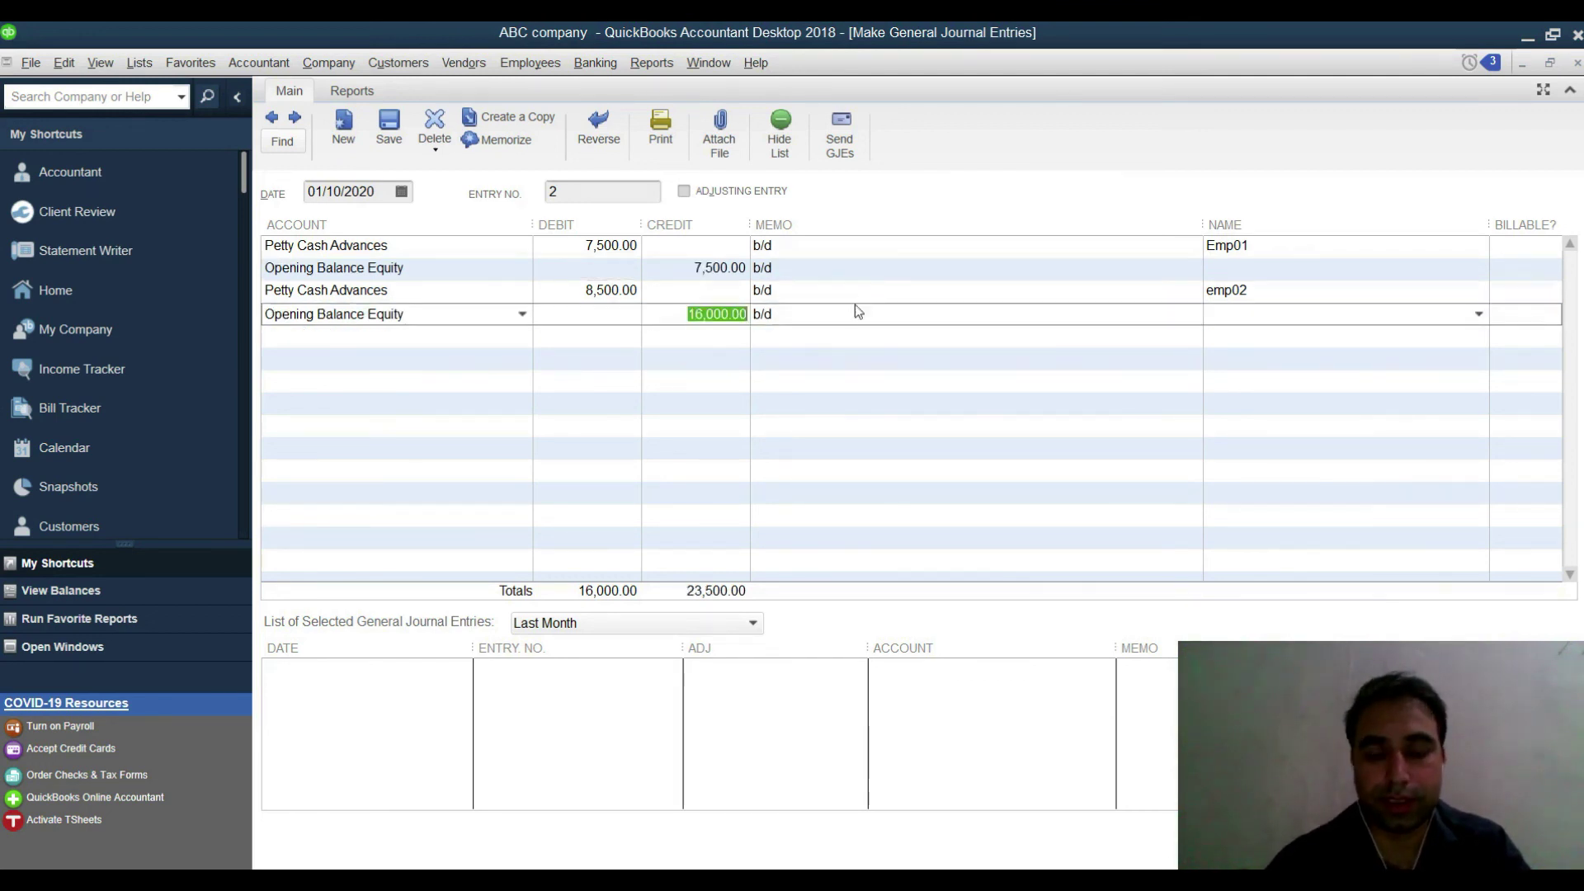
type("8500")
left_click(836, 314)
key("ctrl+r")
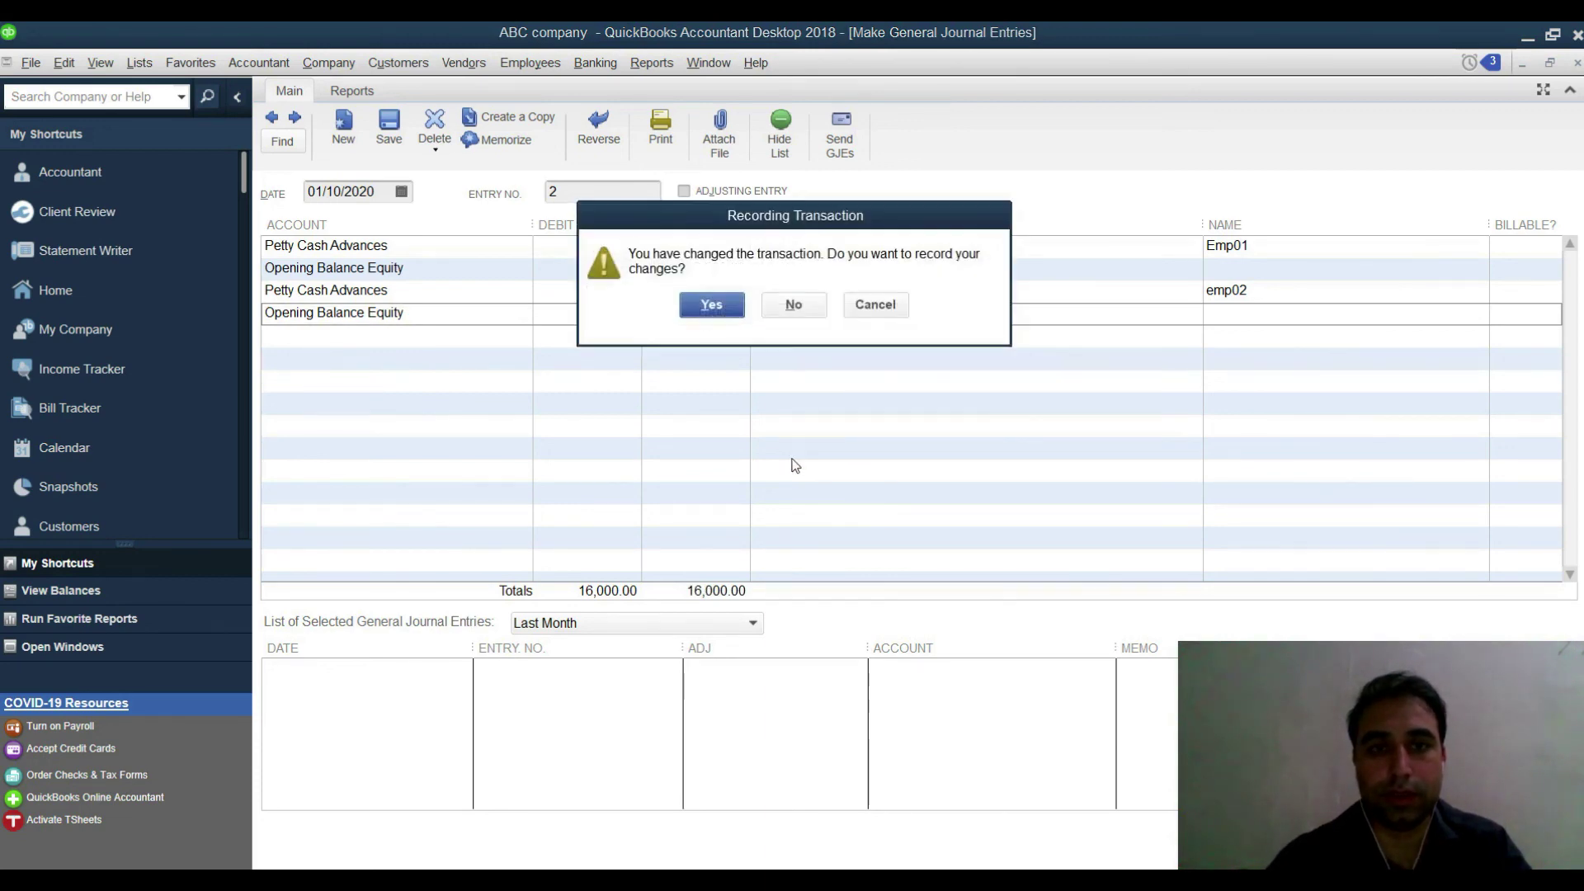
left_click(718, 307)
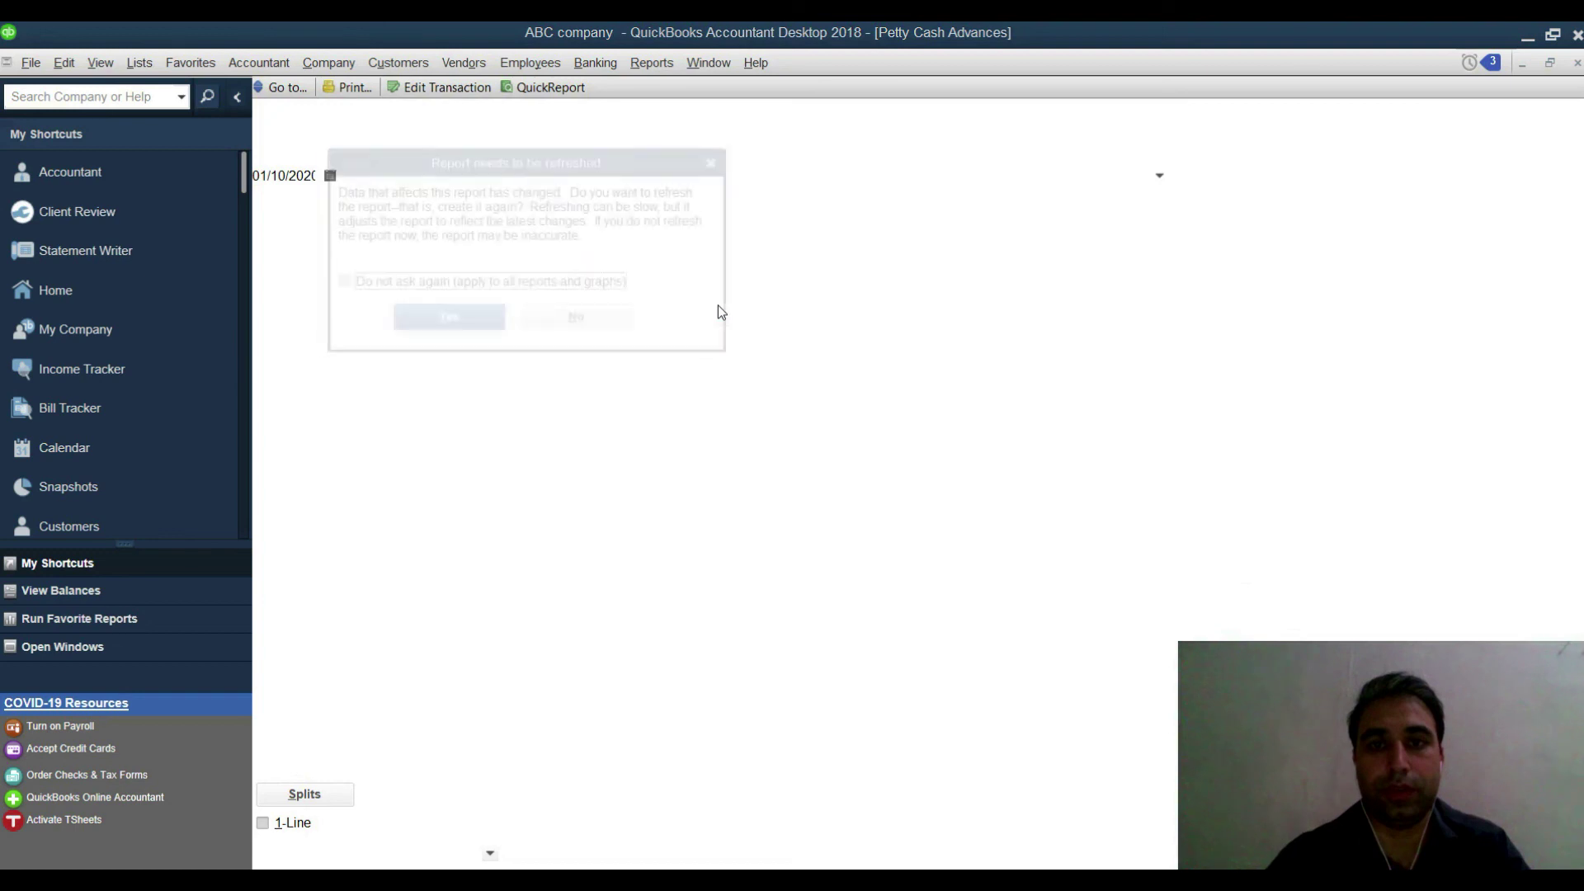
key("Escape")
key("Escape")
- Run the Balance Sheet Standard report, drill down into Petty Cash Advances and total its transactions by employee
left_click(647, 63)
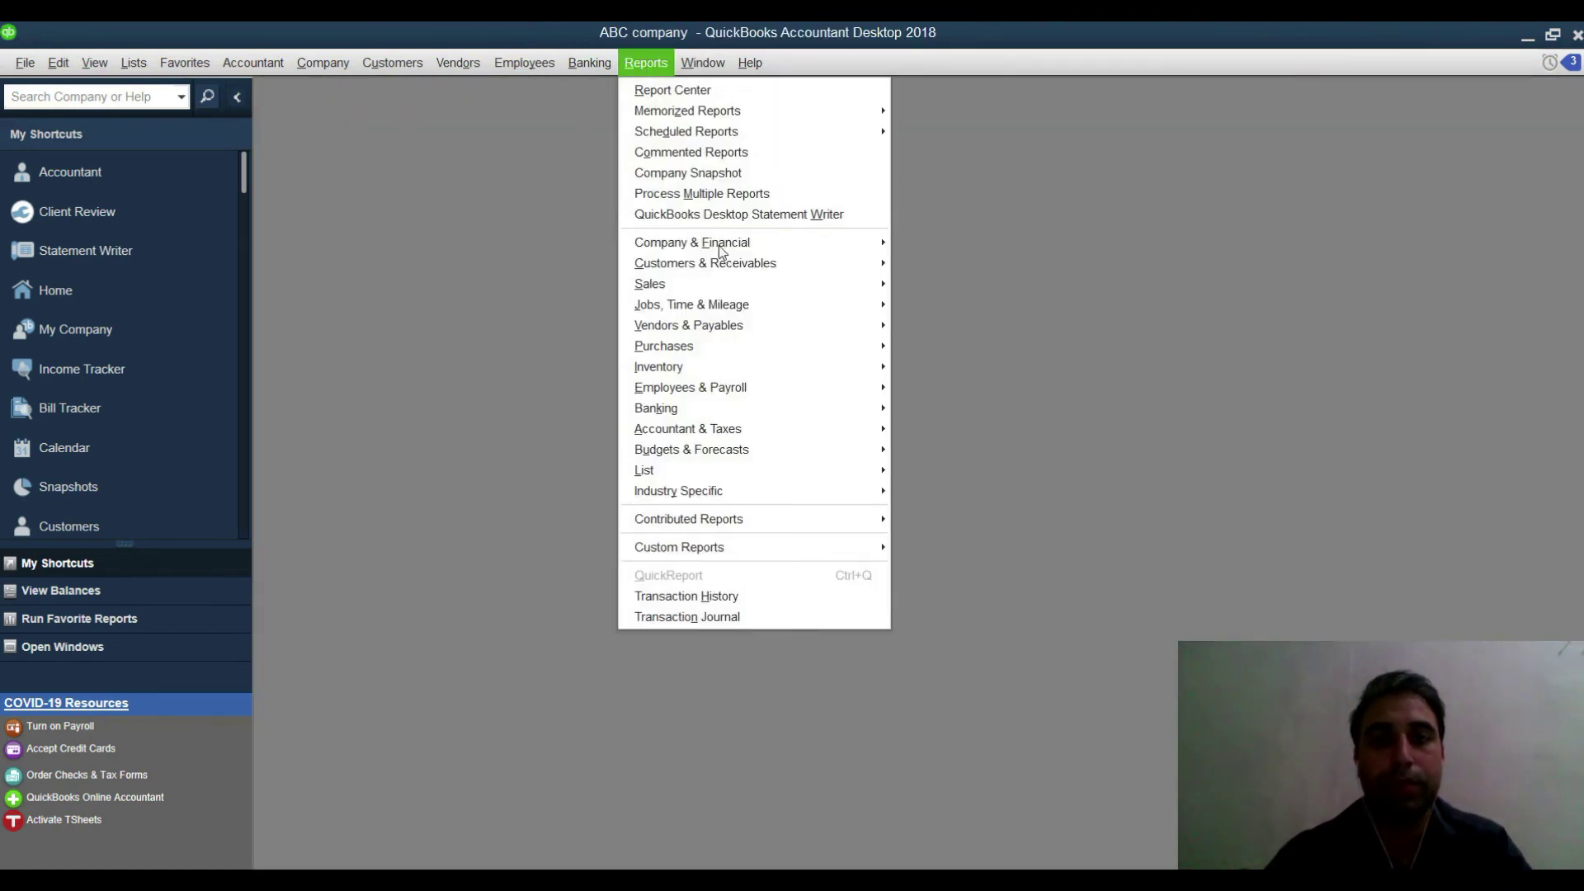
mouse_move(741, 244)
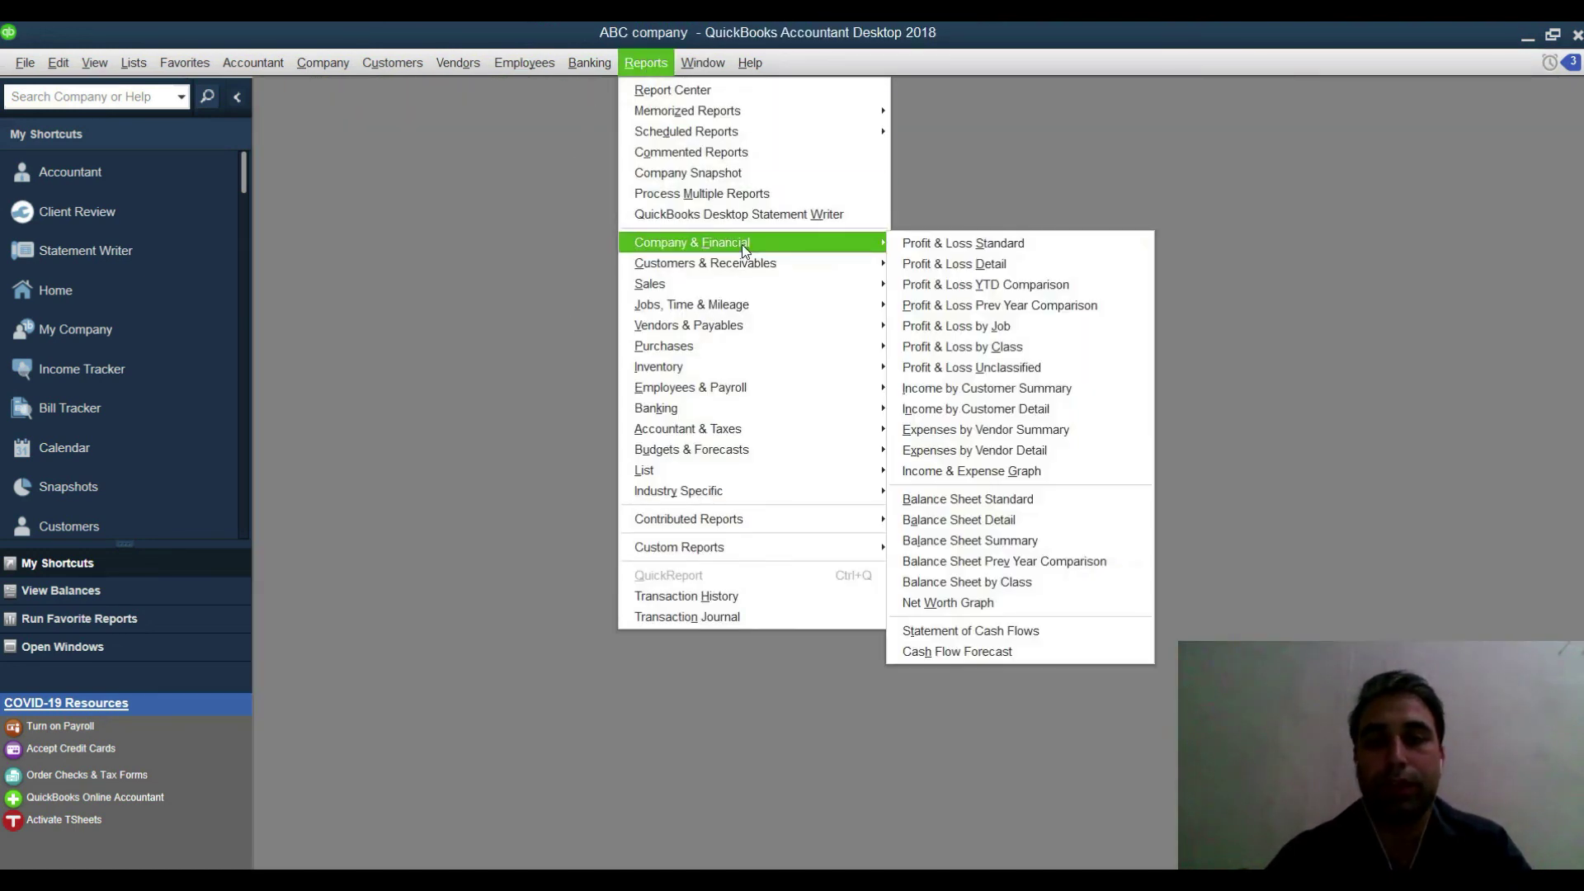
left_click(1072, 497)
double_click(951, 497)
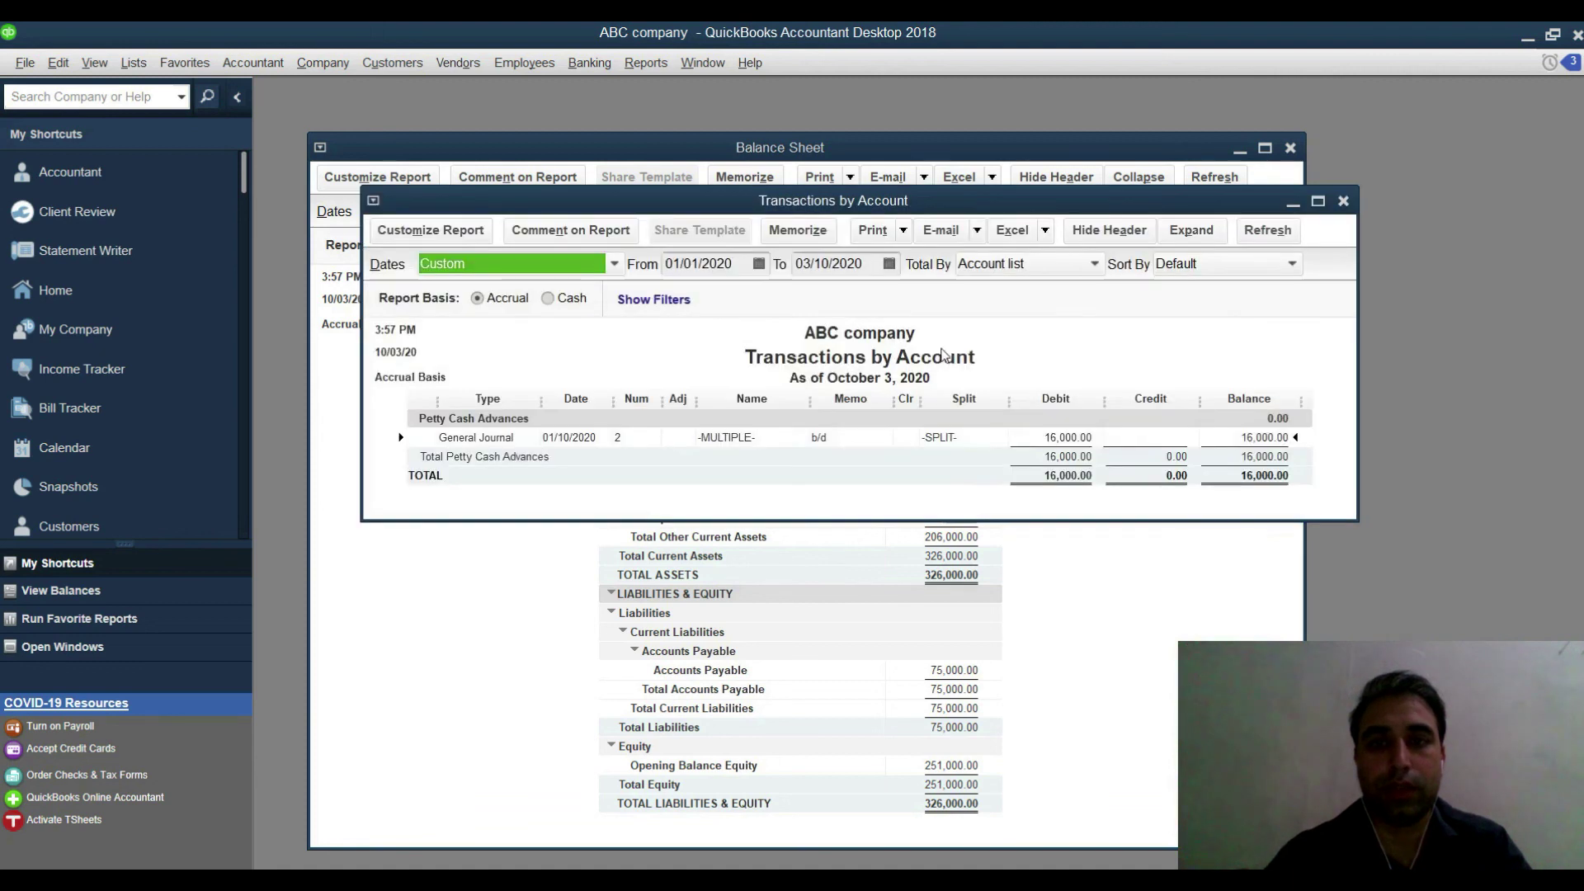
left_click(1044, 265)
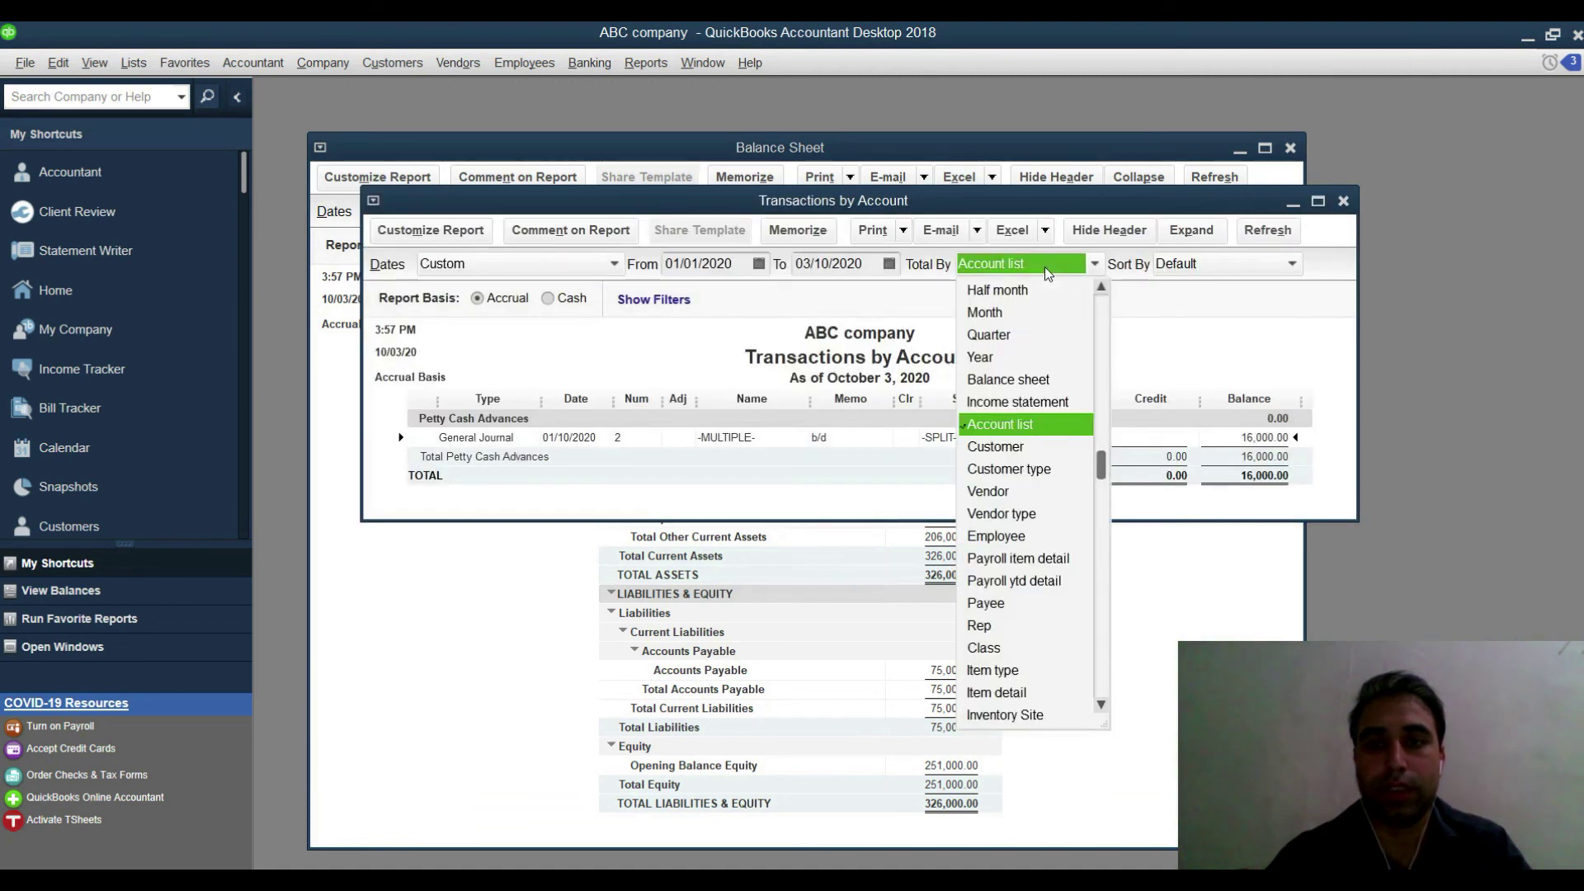
left_click(996, 536)
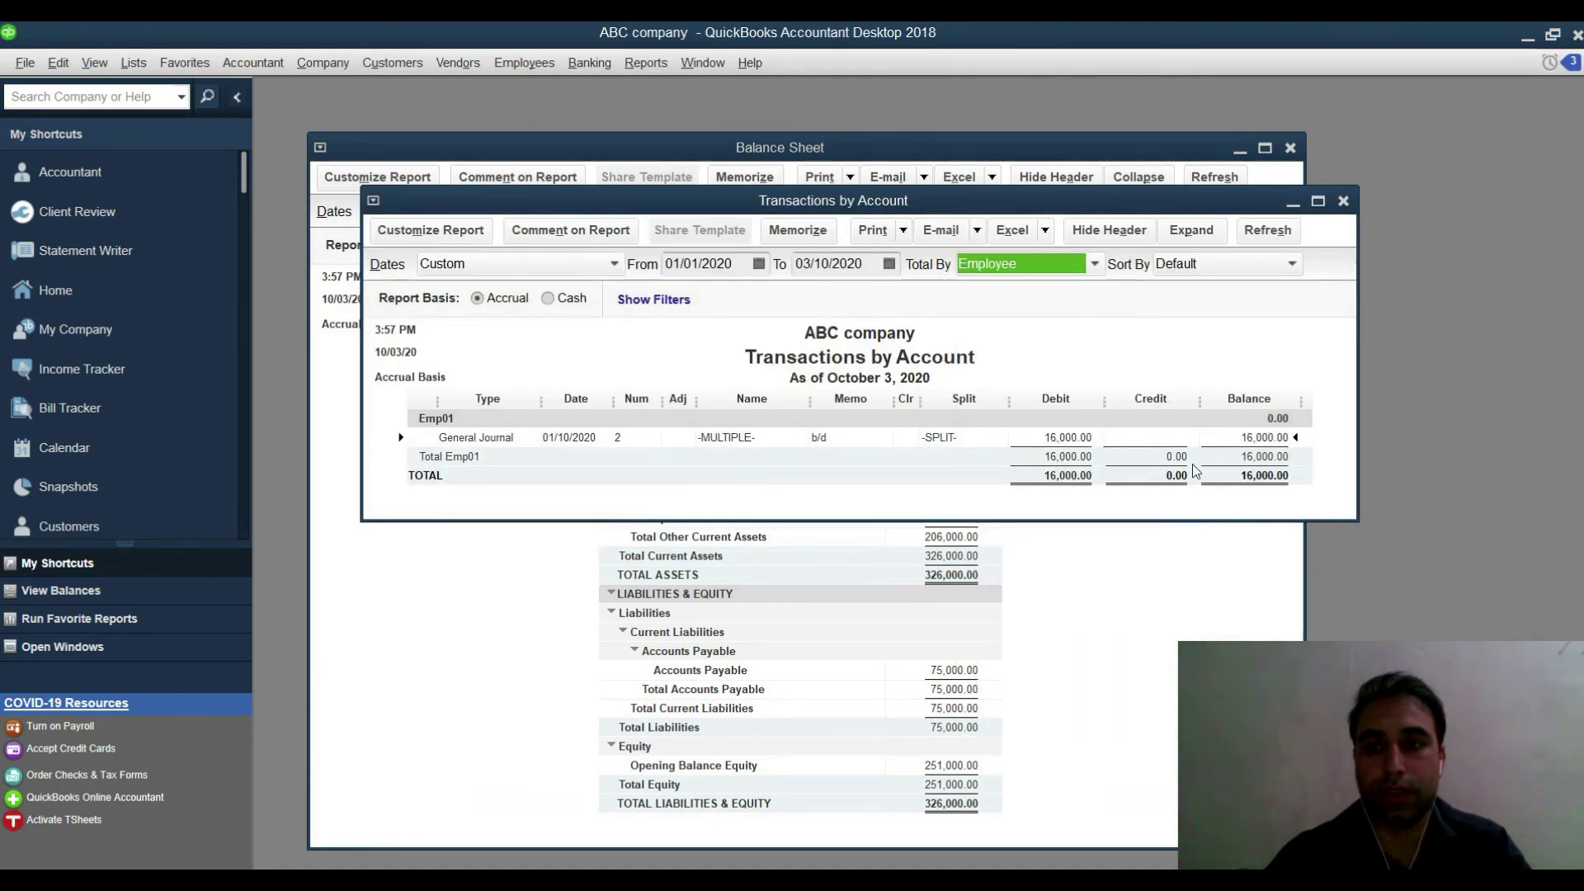
- Drill down from the total balance into the Custom Transaction Detail Report, maximize it and total it by employee
double_click(1253, 475)
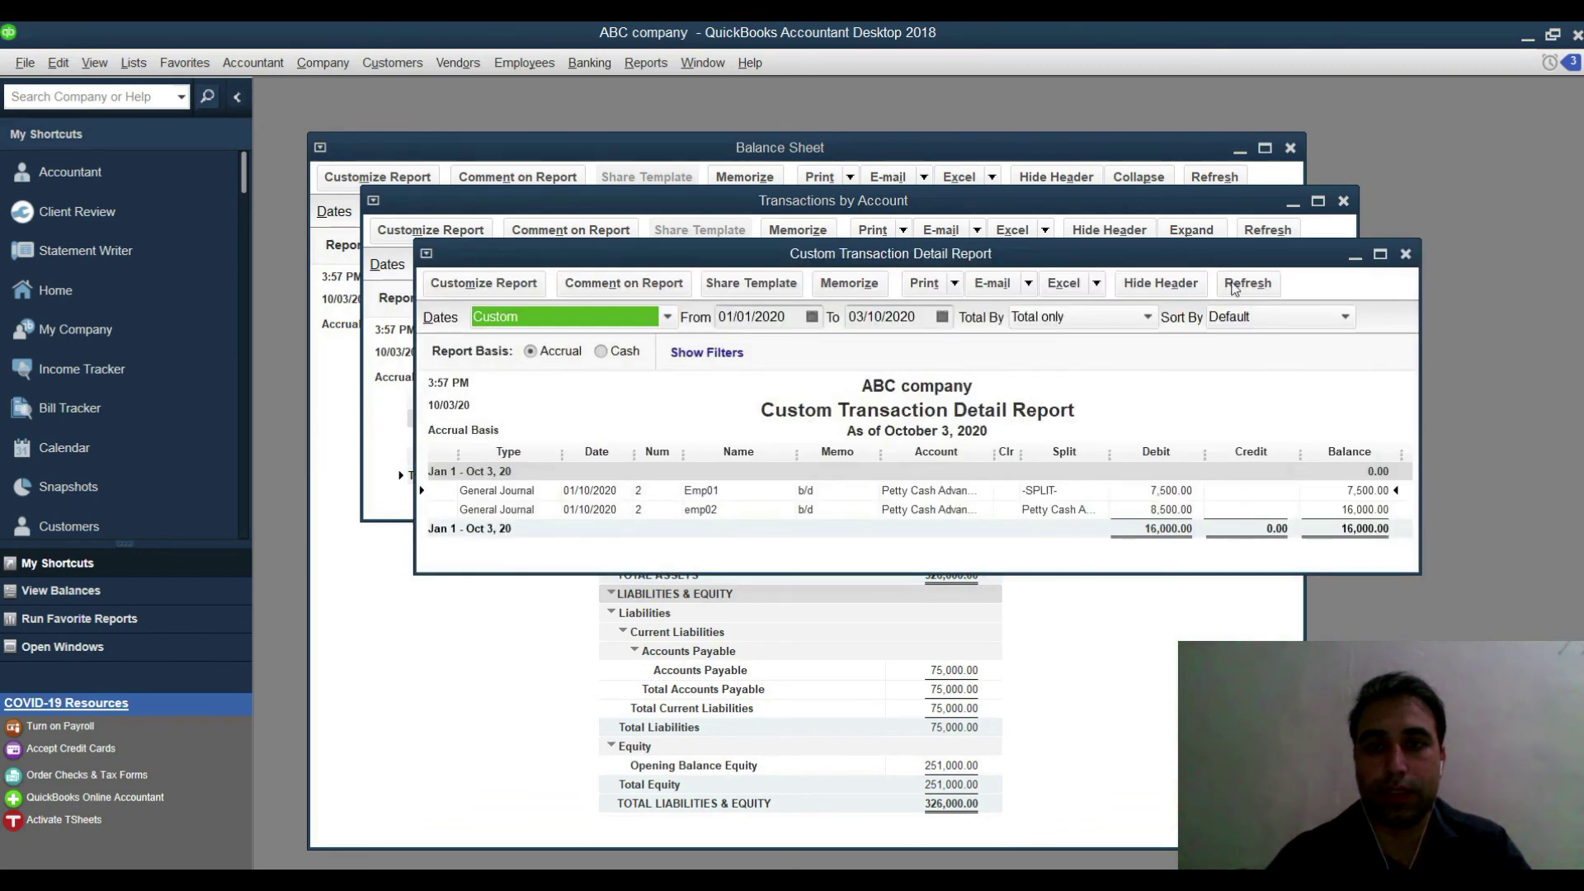
left_click(1380, 254)
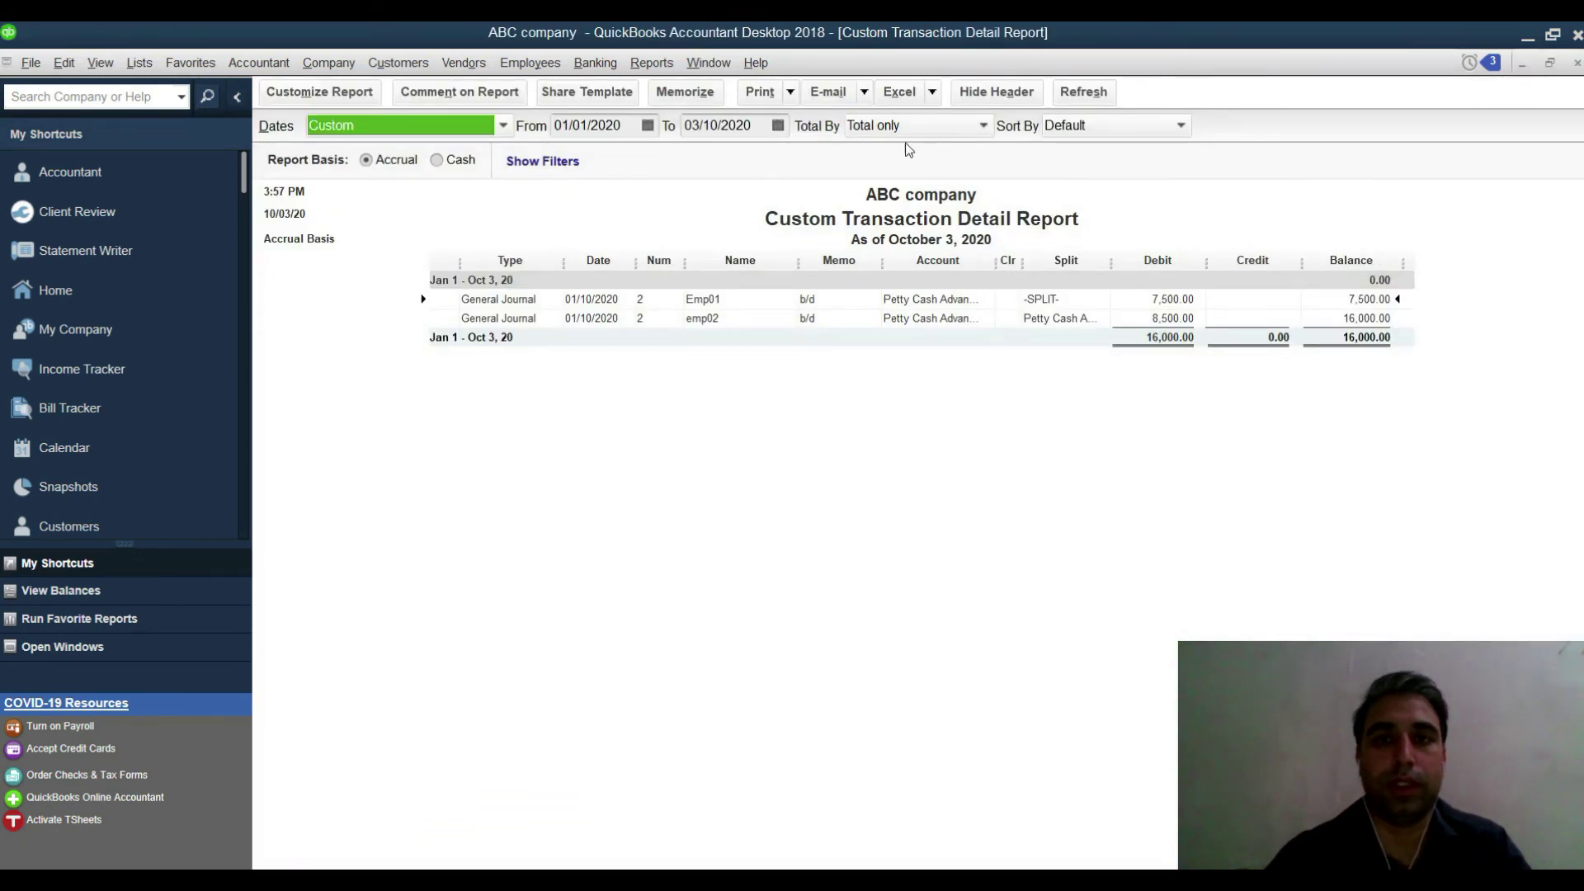
left_click(911, 127)
left_click(891, 511)
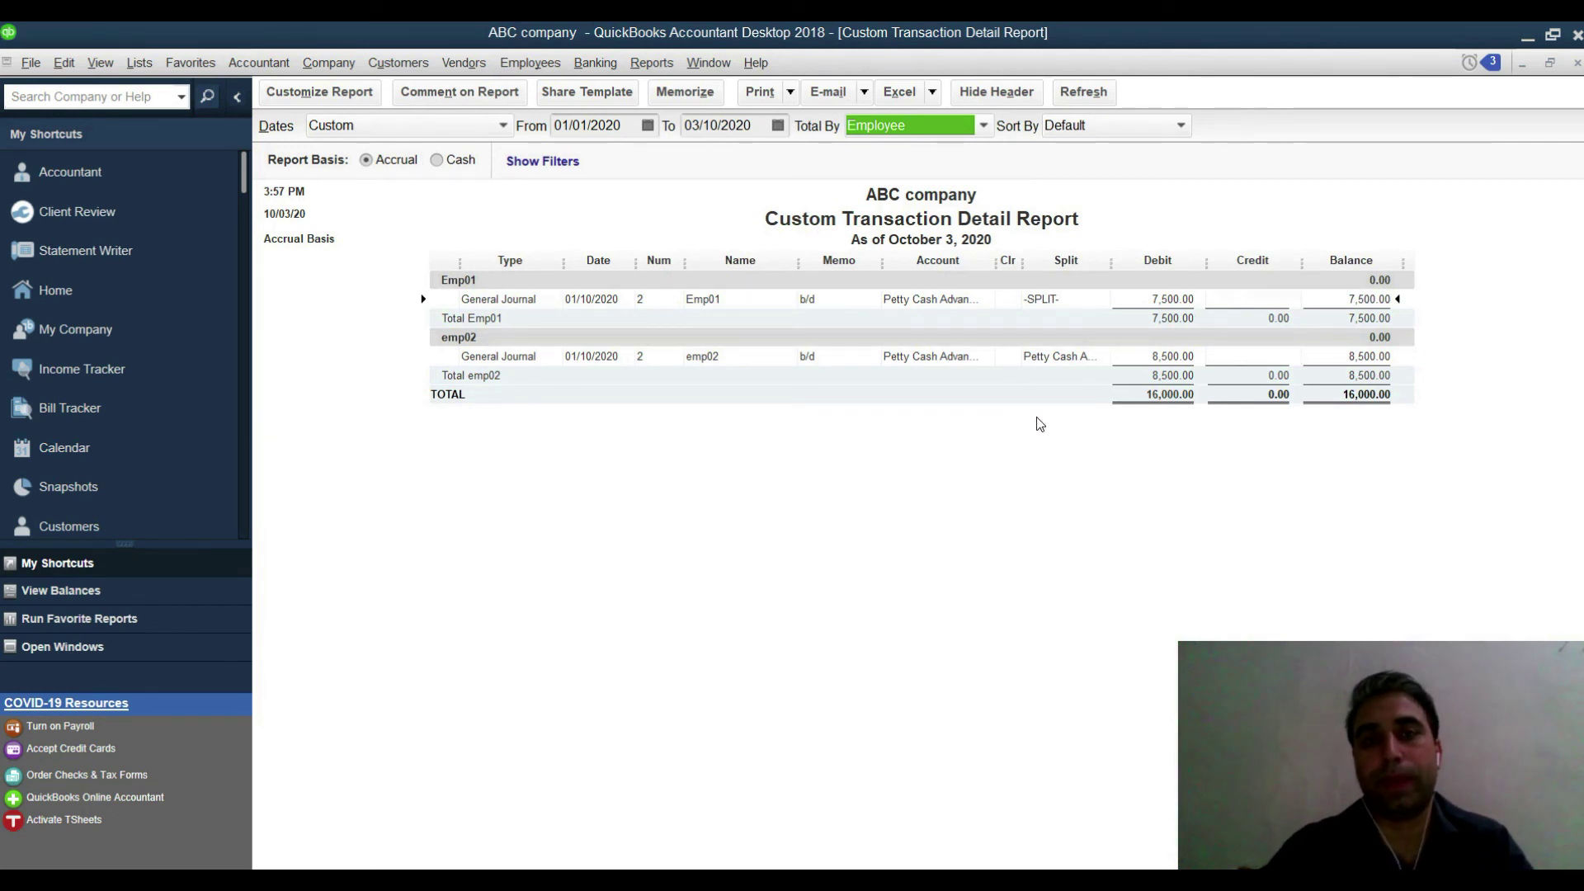
key("Escape")
- Run the Balance Sheet Standard report again to review the company's balances
left_click(646, 63)
mouse_move(742, 241)
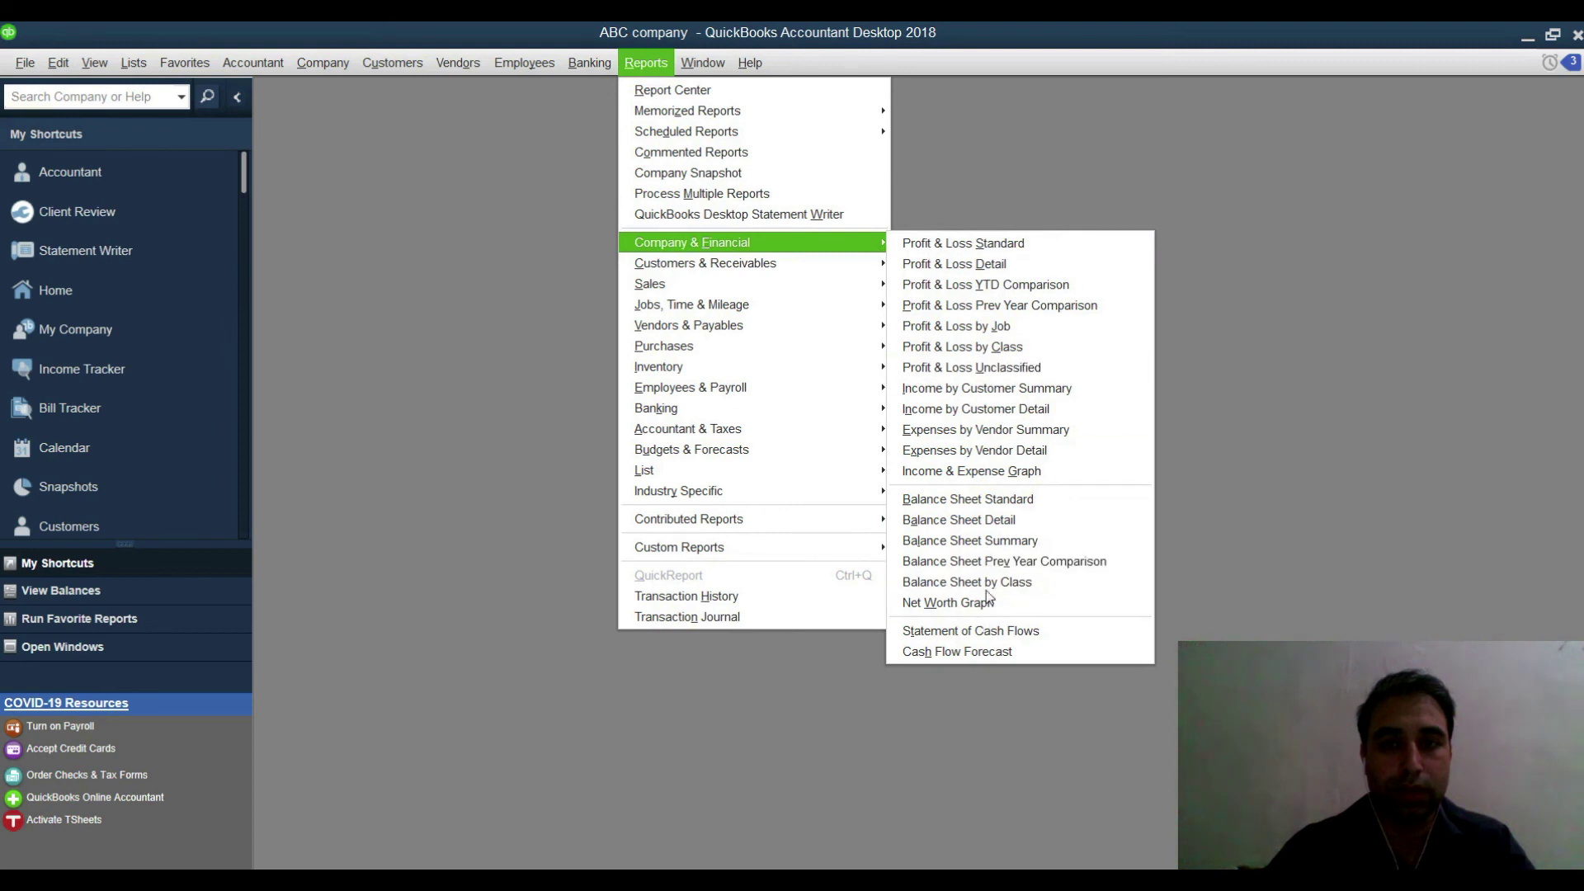
left_click(1005, 500)
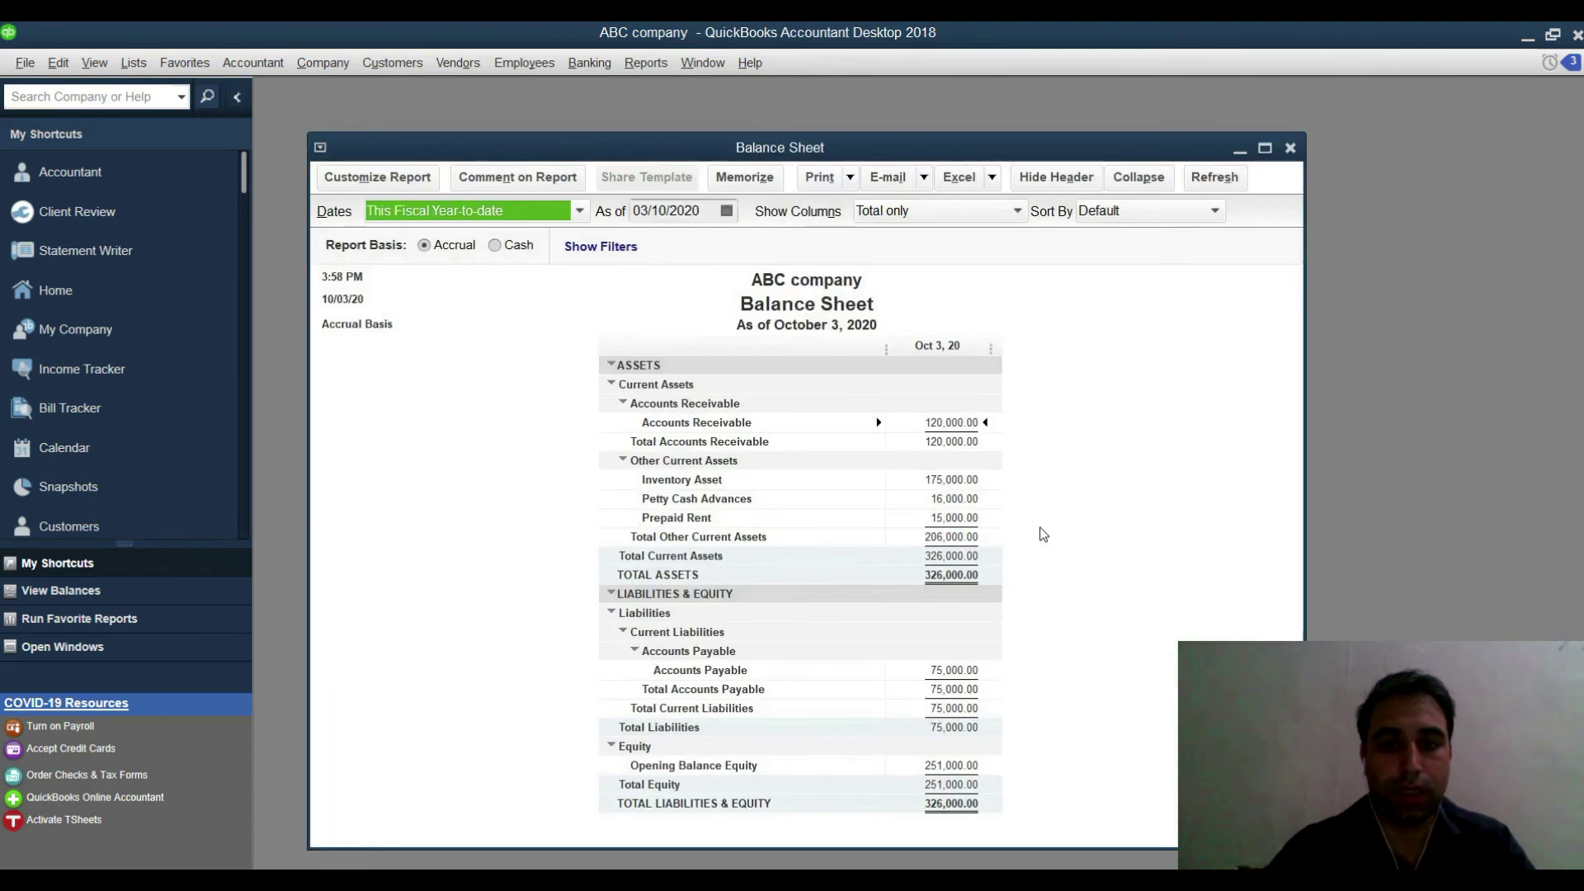